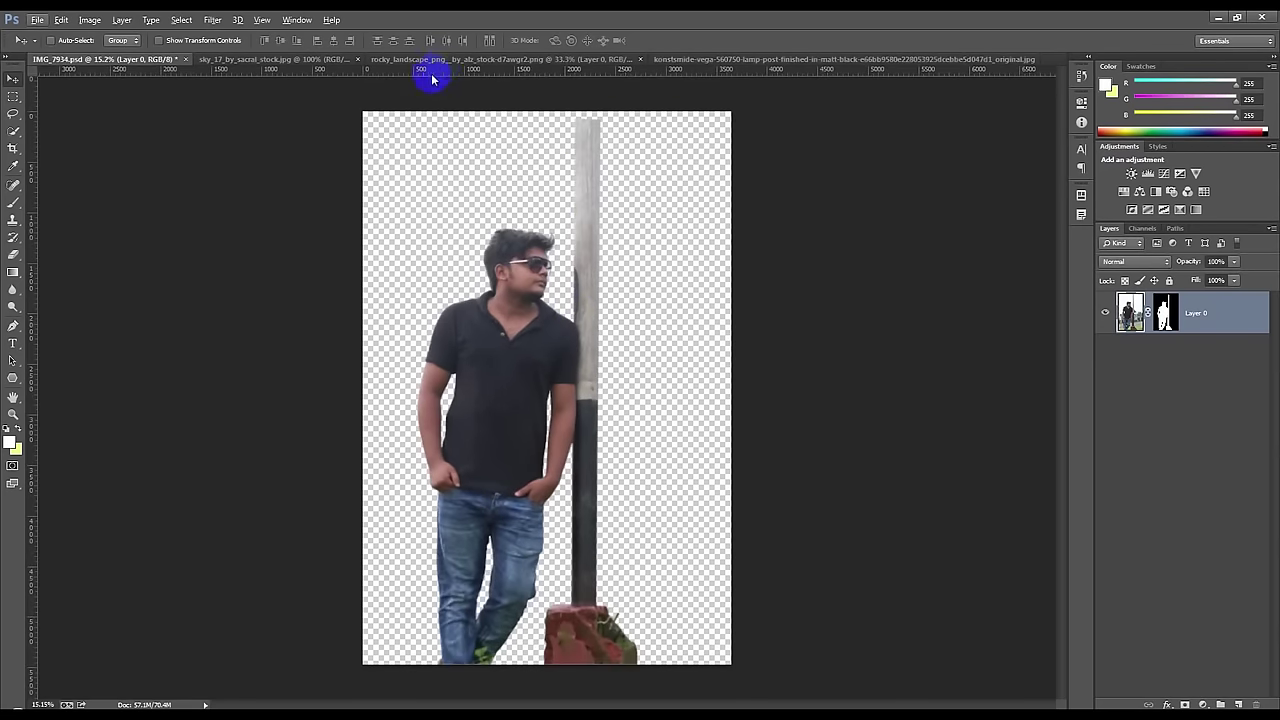
- Create a new blank document from the 1920×1080 preset
left_click(38, 20)
left_click(40, 43)
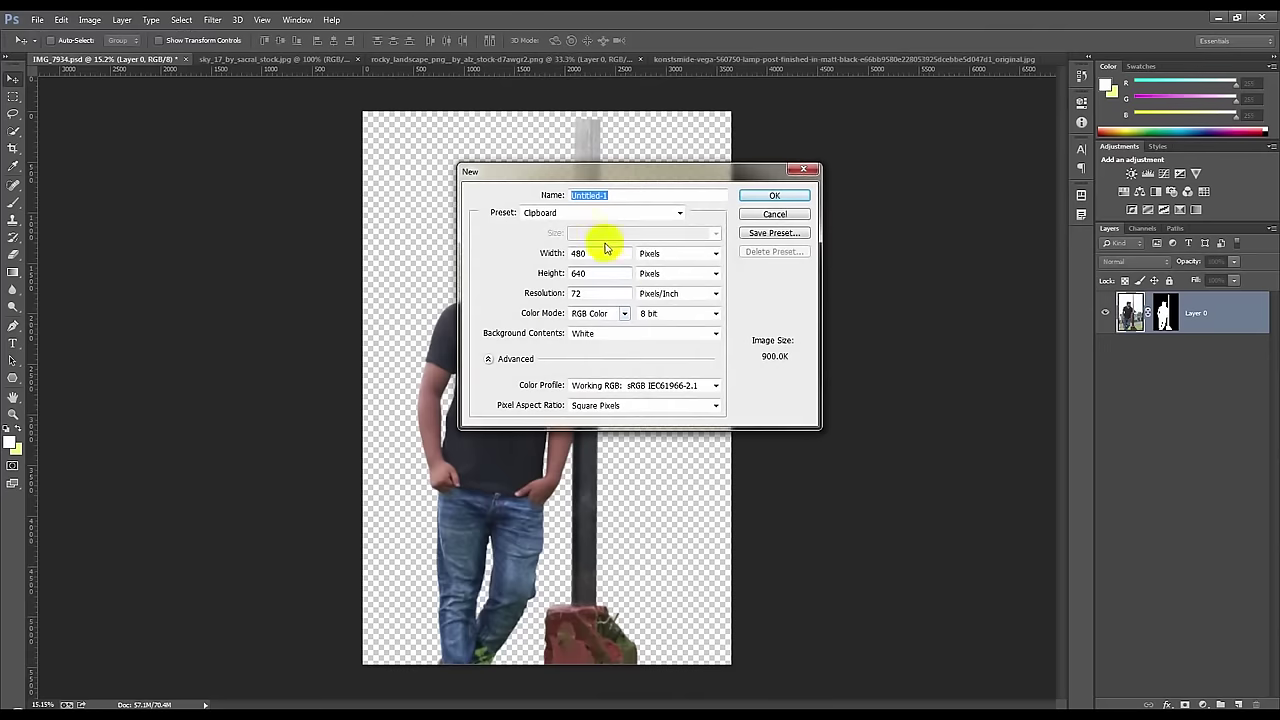
left_click(590, 213)
left_click(550, 250)
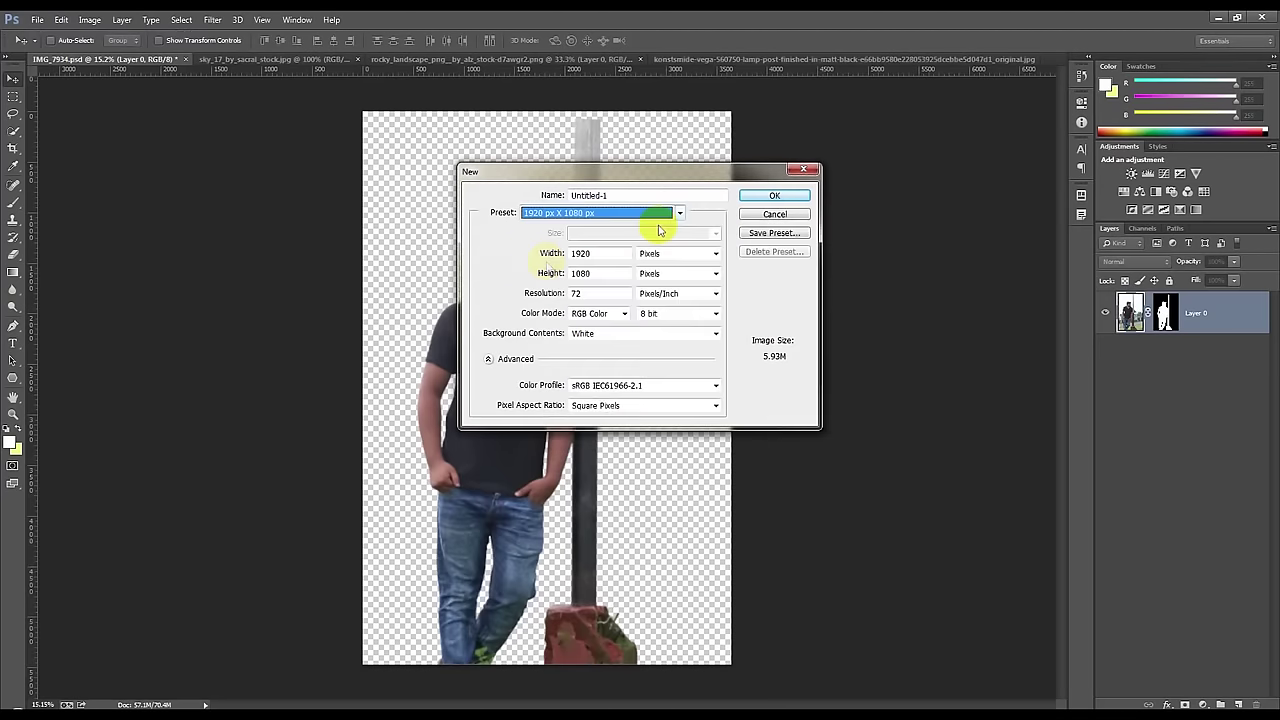
left_click(753, 197)
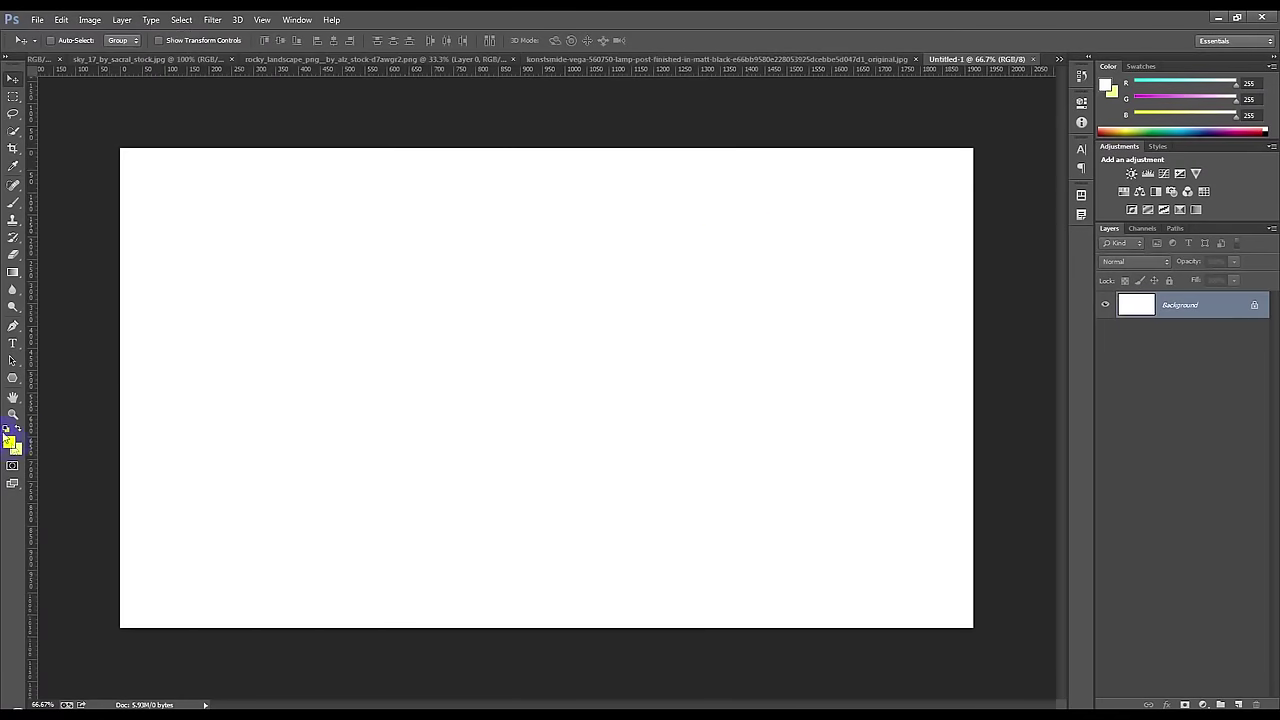
- Fill the Background with grey, then refill it with darker grey #606060
left_click(8, 429)
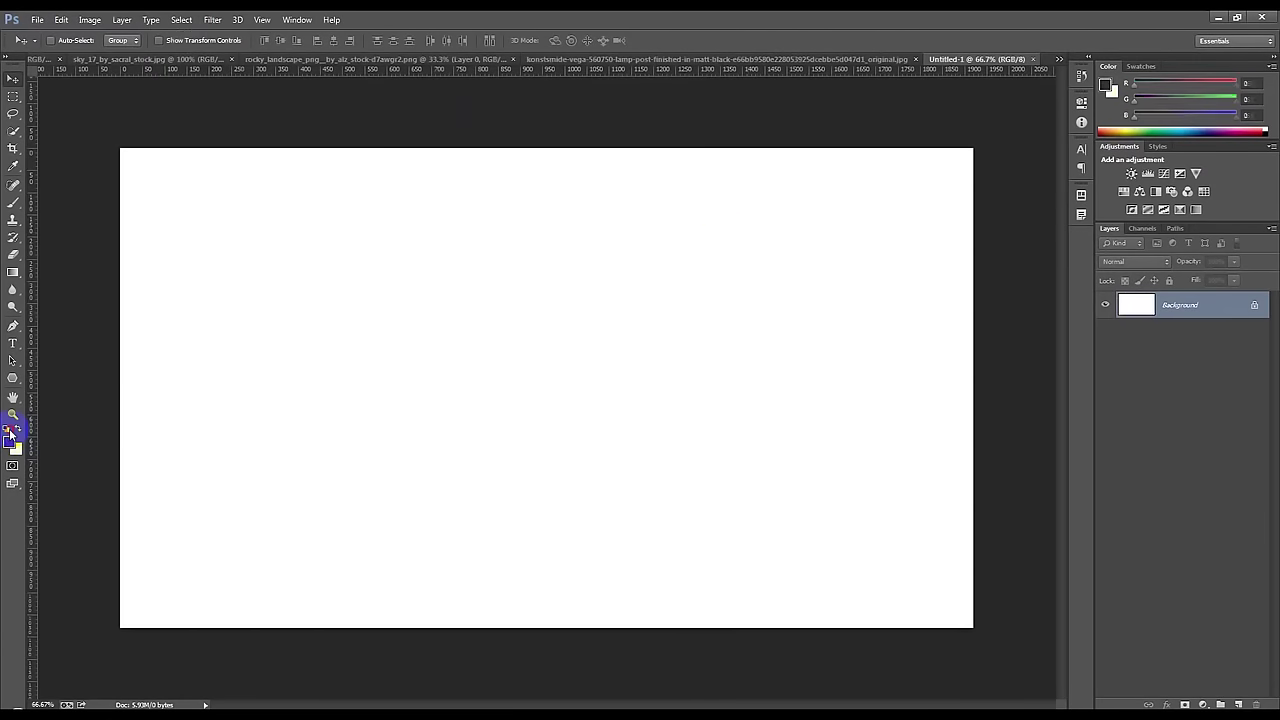
left_click_drag(827, 340, 731, 289)
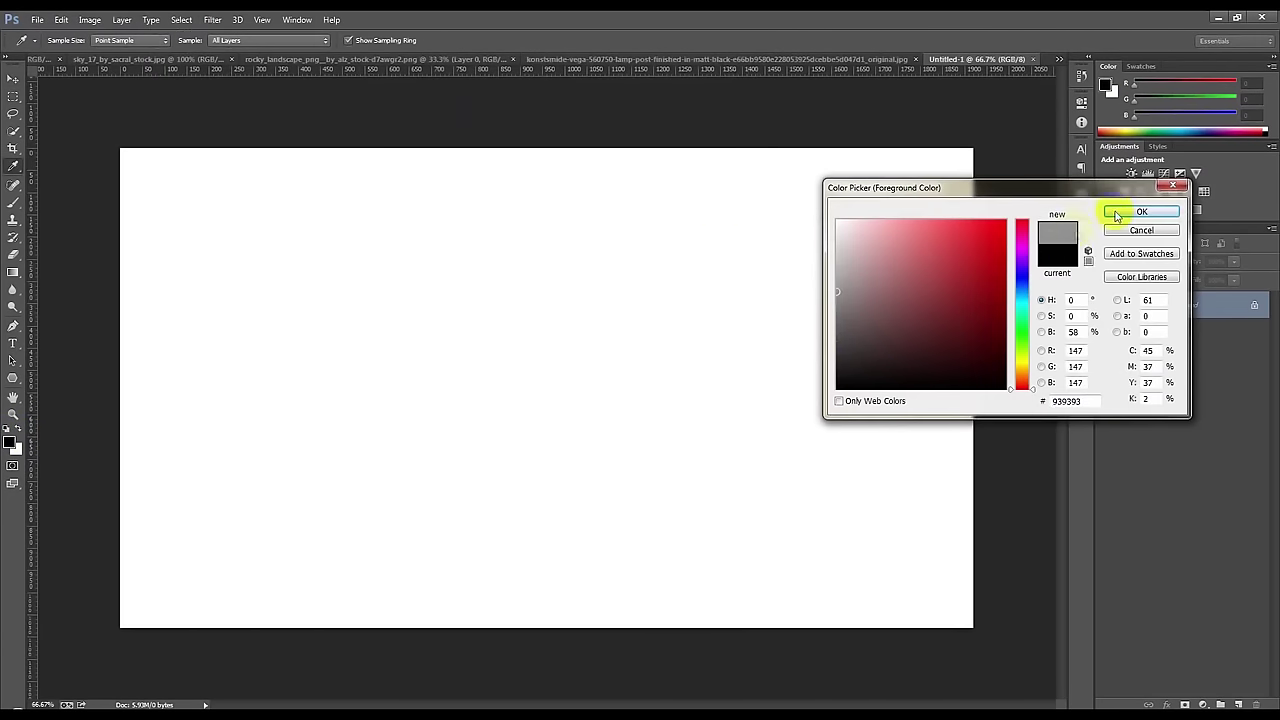
left_click(1130, 211)
key("v")
key("alt+BackSpace")
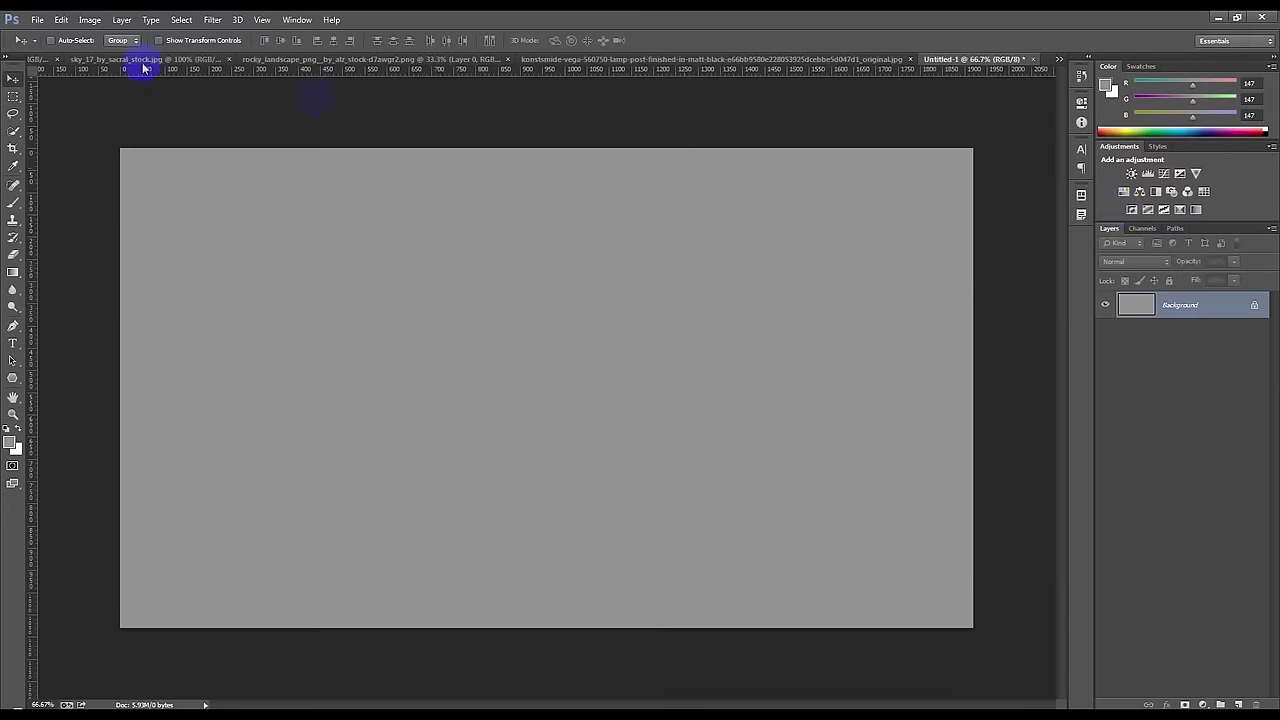
left_click(10, 442)
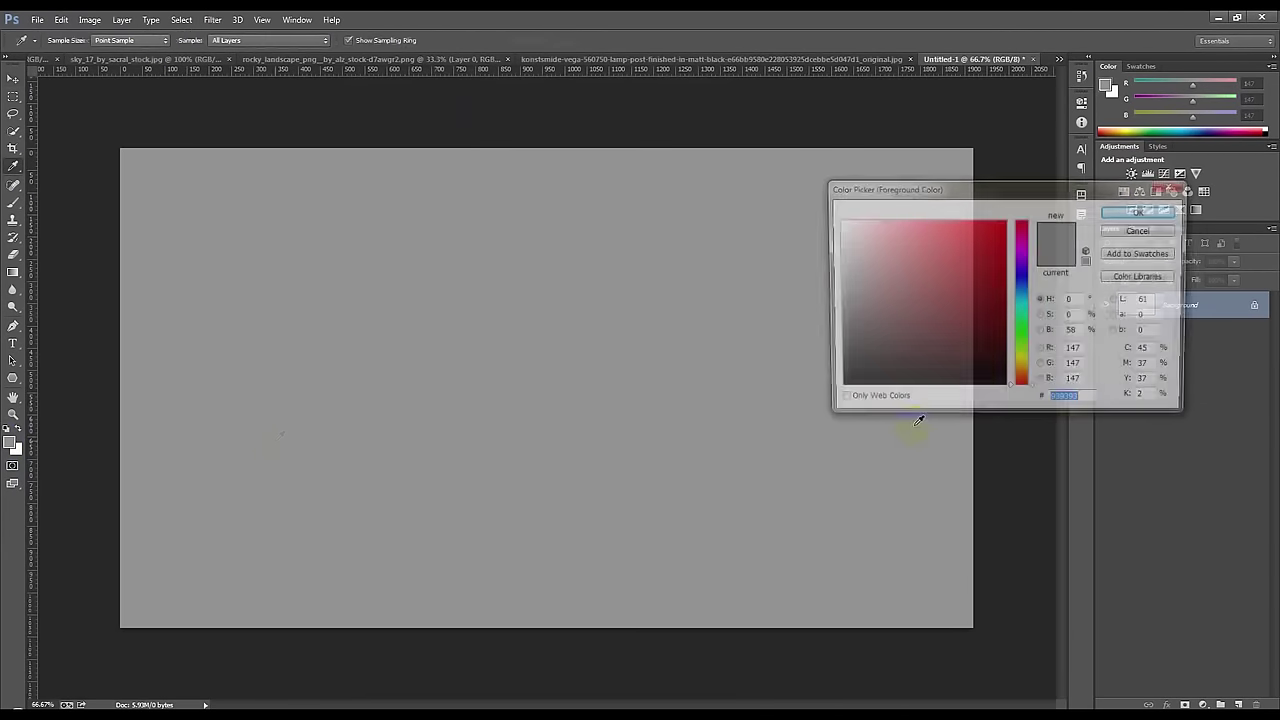
left_click_drag(977, 266, 806, 323)
left_click(1128, 214)
key("alt+BackSpace")
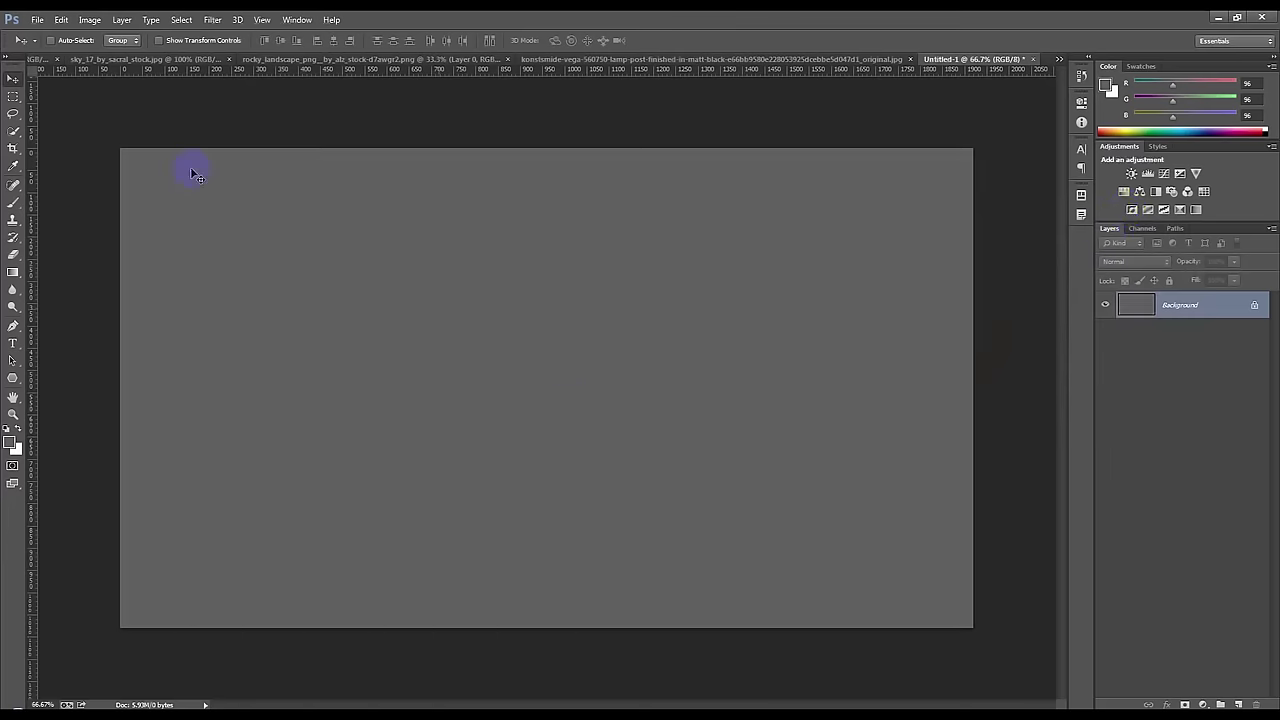
- Drag the rocky landscape layer onto the new canvas and close the source image
left_click(240, 62)
mouse_move(420, 357)
left_mouse_down()
mouse_move(888, 56)
mouse_move(1026, 44)
mouse_move(686, 286)
left_mouse_up()
left_click(450, 60)
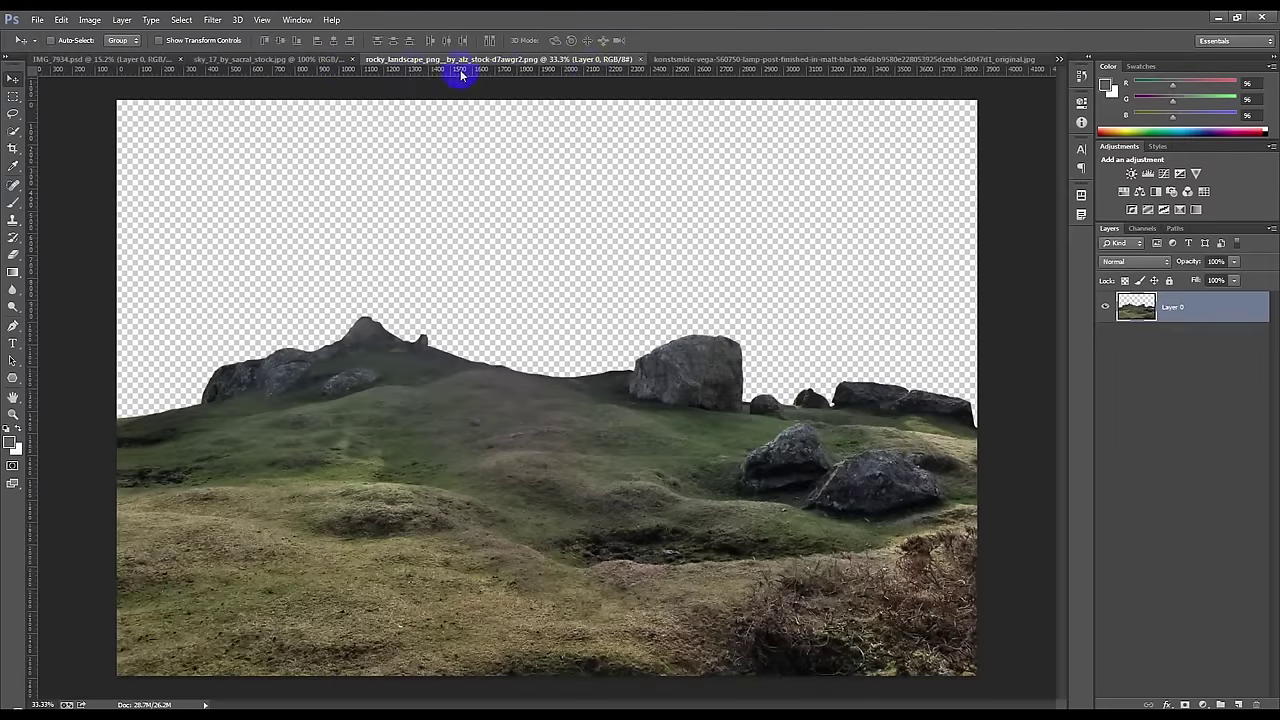
left_click(641, 60)
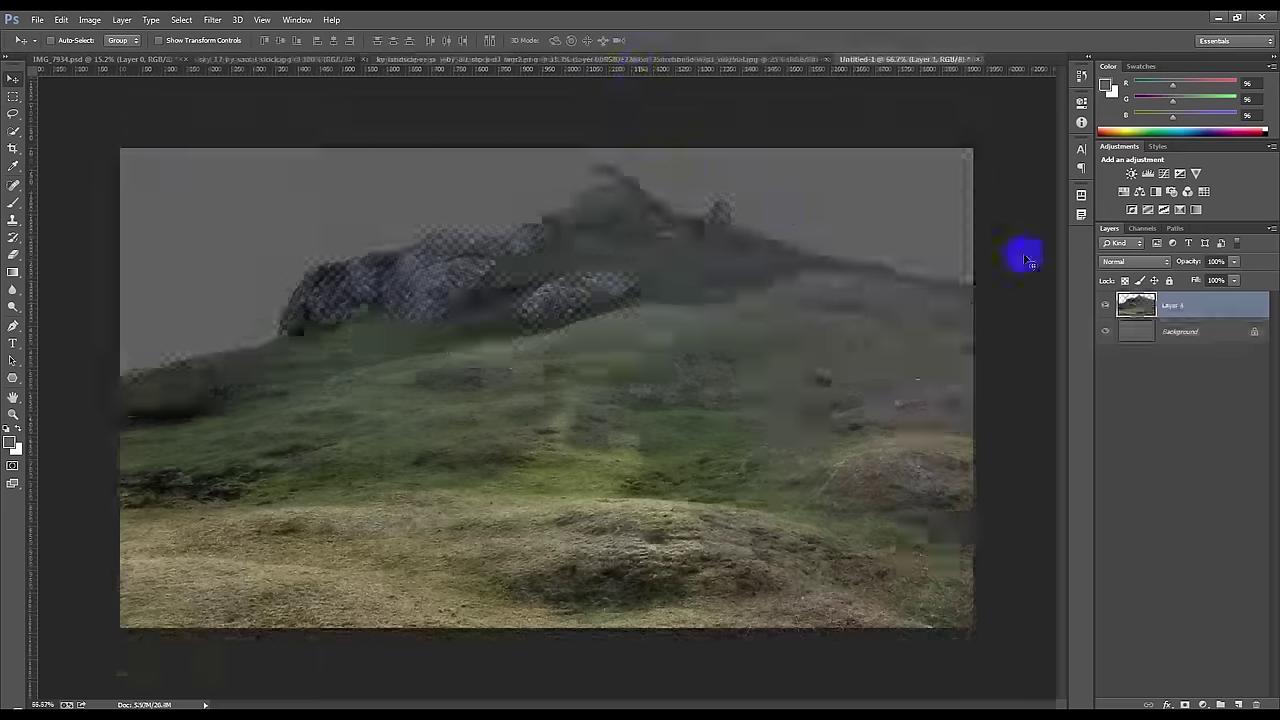
- Free-transform the landscape down to about 50% and fit it inside the canvas
key("ctrl+t")
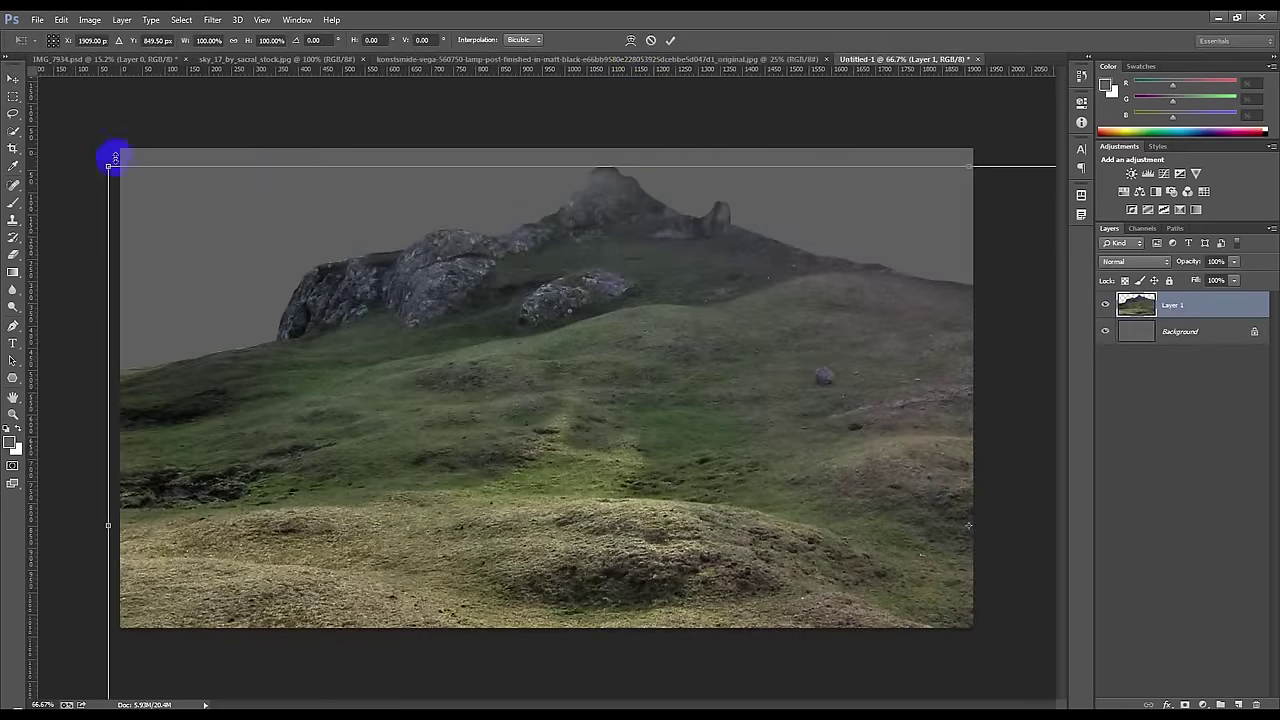
left_click_drag(169, 214, 494, 329)
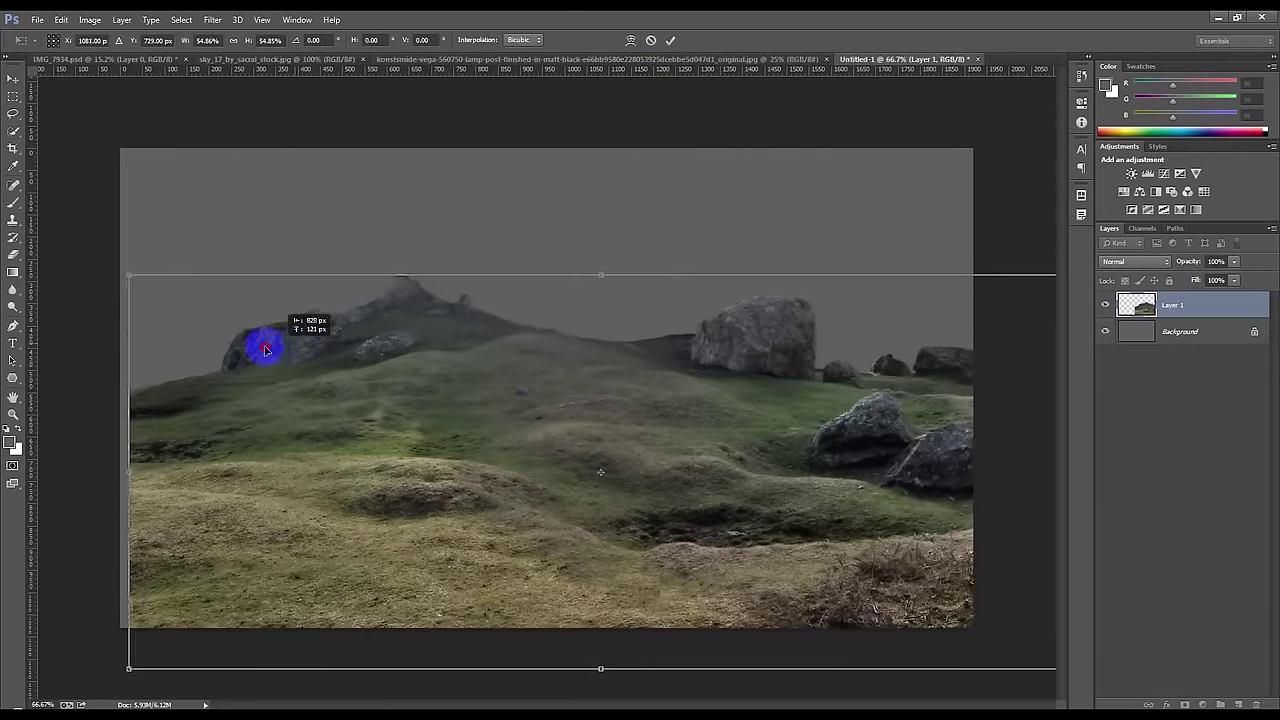
left_click_drag(366, 354, 285, 352)
left_click_drag(1044, 277, 983, 326)
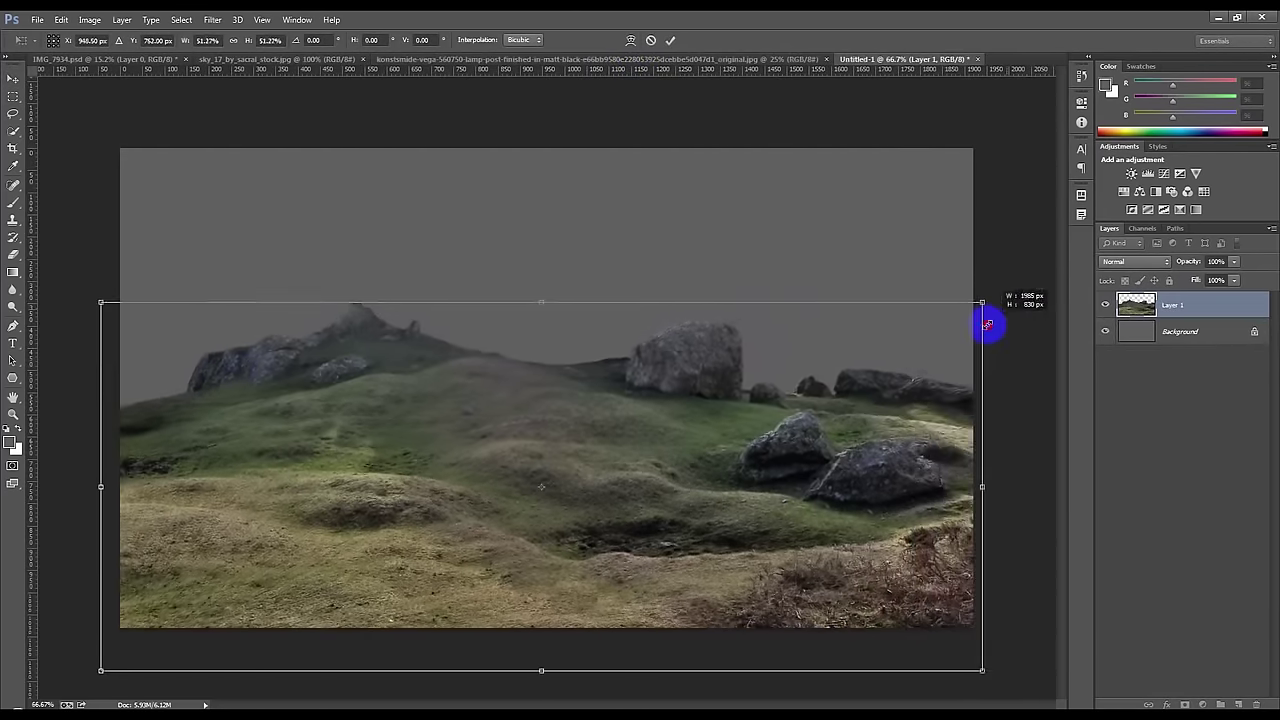
left_click_drag(900, 357, 903, 370)
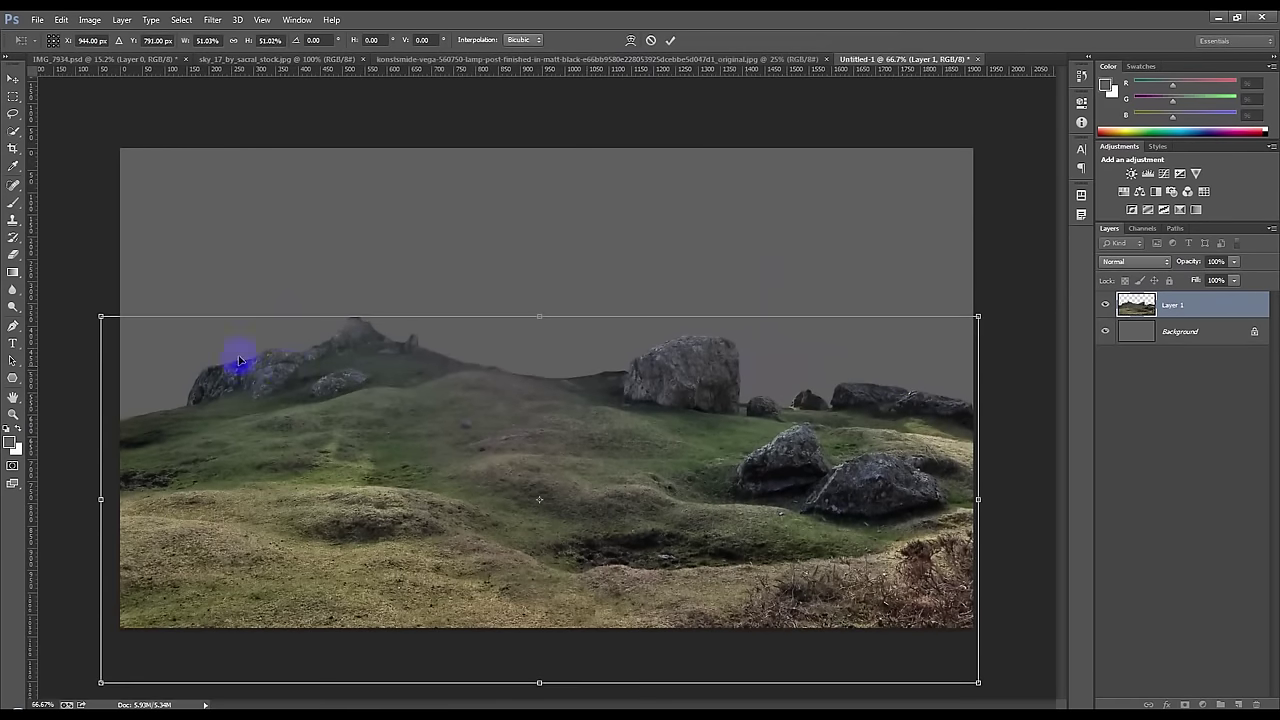
left_click_drag(107, 316, 100, 363)
mouse_move(299, 436)
left_mouse_down()
mouse_move(315, 452)
mouse_move(314, 417)
left_mouse_up()
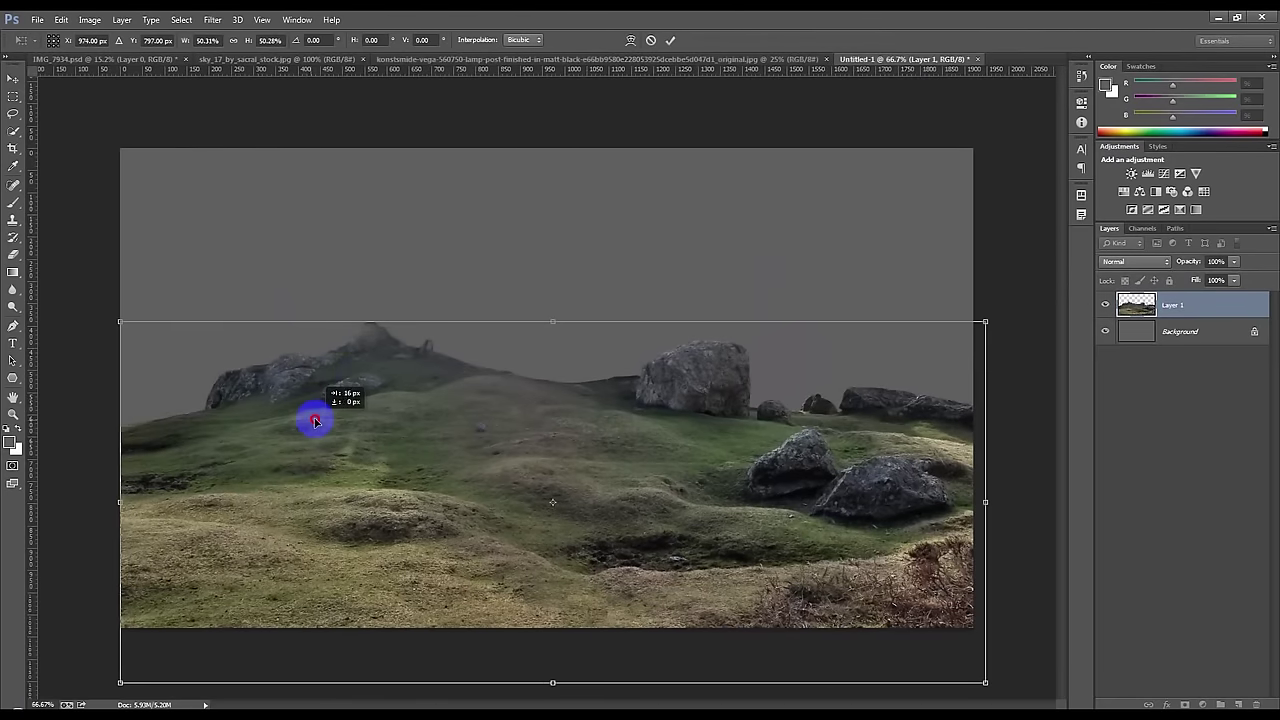
- Flatten the landscape's height and move it toward the canvas bottom
mouse_move(551, 318)
left_mouse_down()
mouse_move(554, 413)
mouse_move(553, 396)
left_mouse_up()
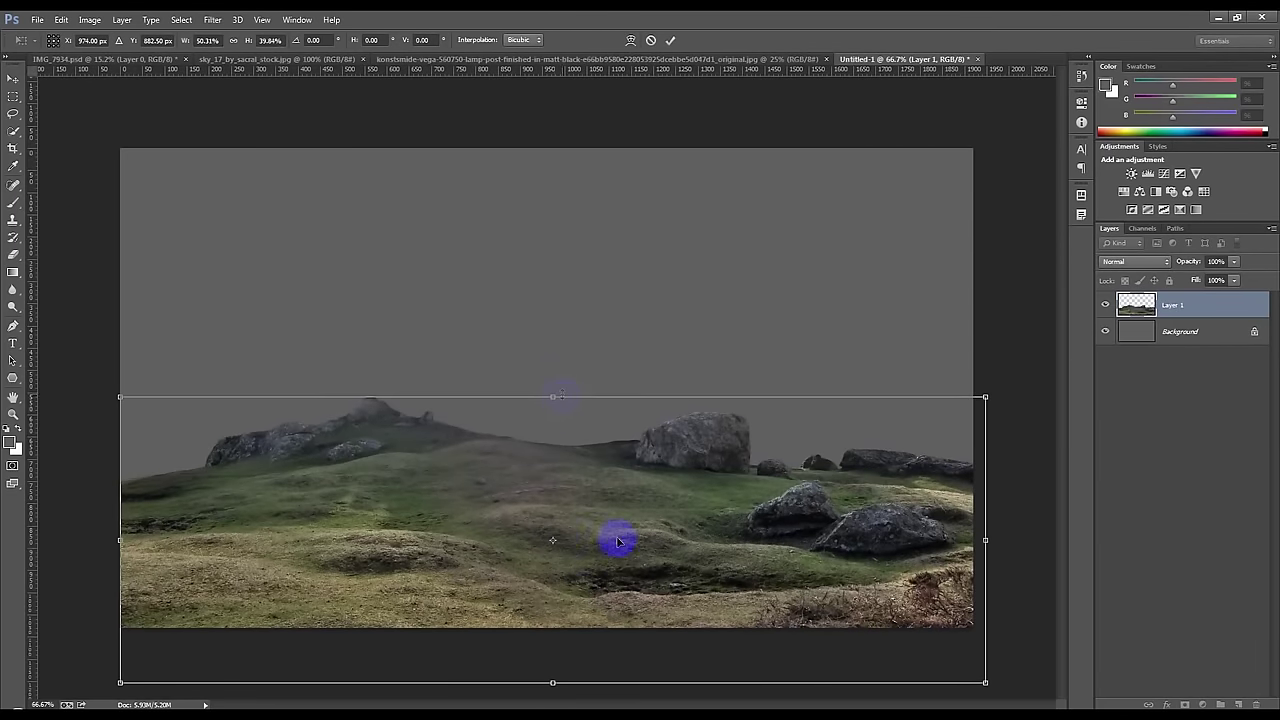
left_click_drag(571, 668, 573, 650)
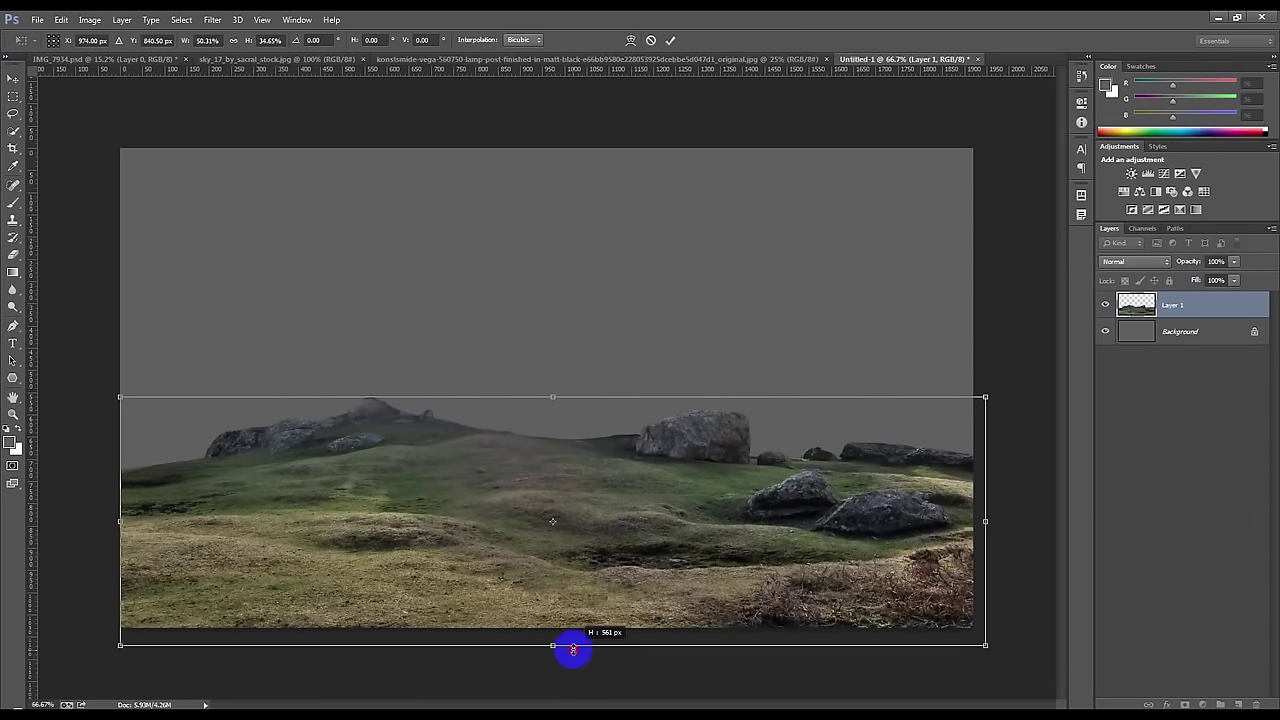
left_click_drag(555, 396, 551, 385)
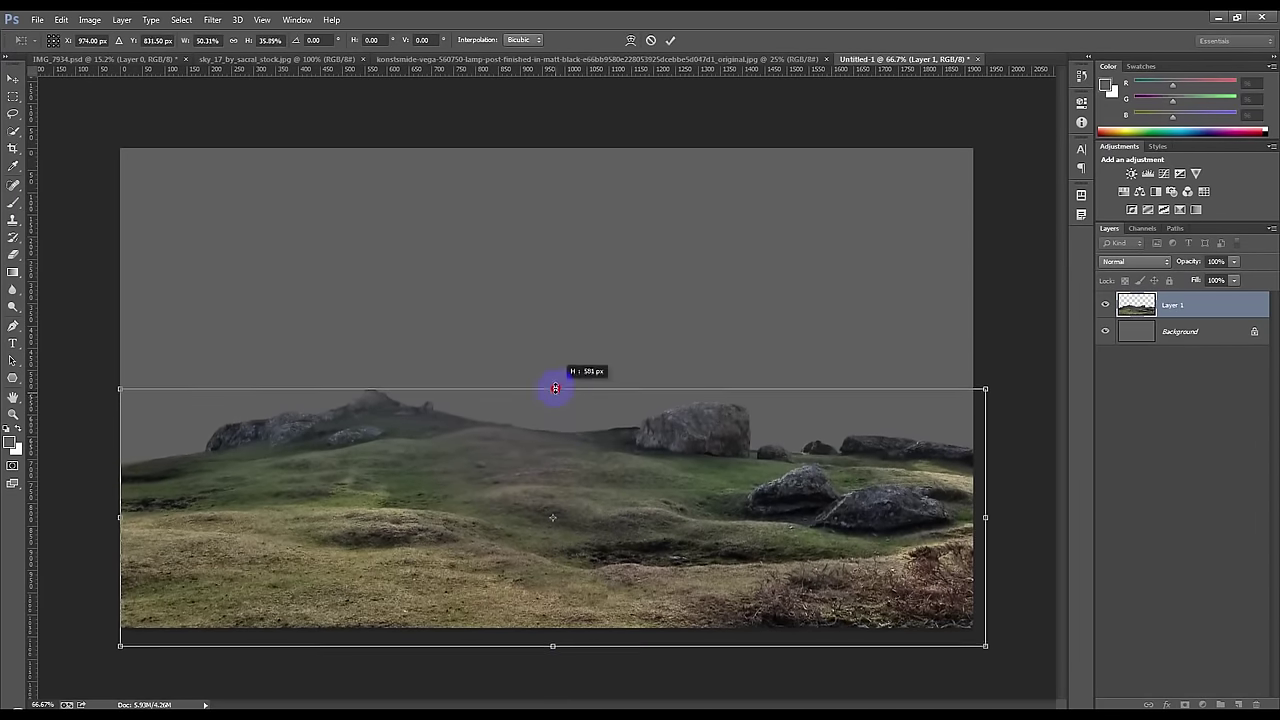
left_click_drag(586, 437, 586, 481)
- Warp the landscape so its middle arches up into a rounded hill, and commit
right_click(596, 509)
left_click(633, 384)
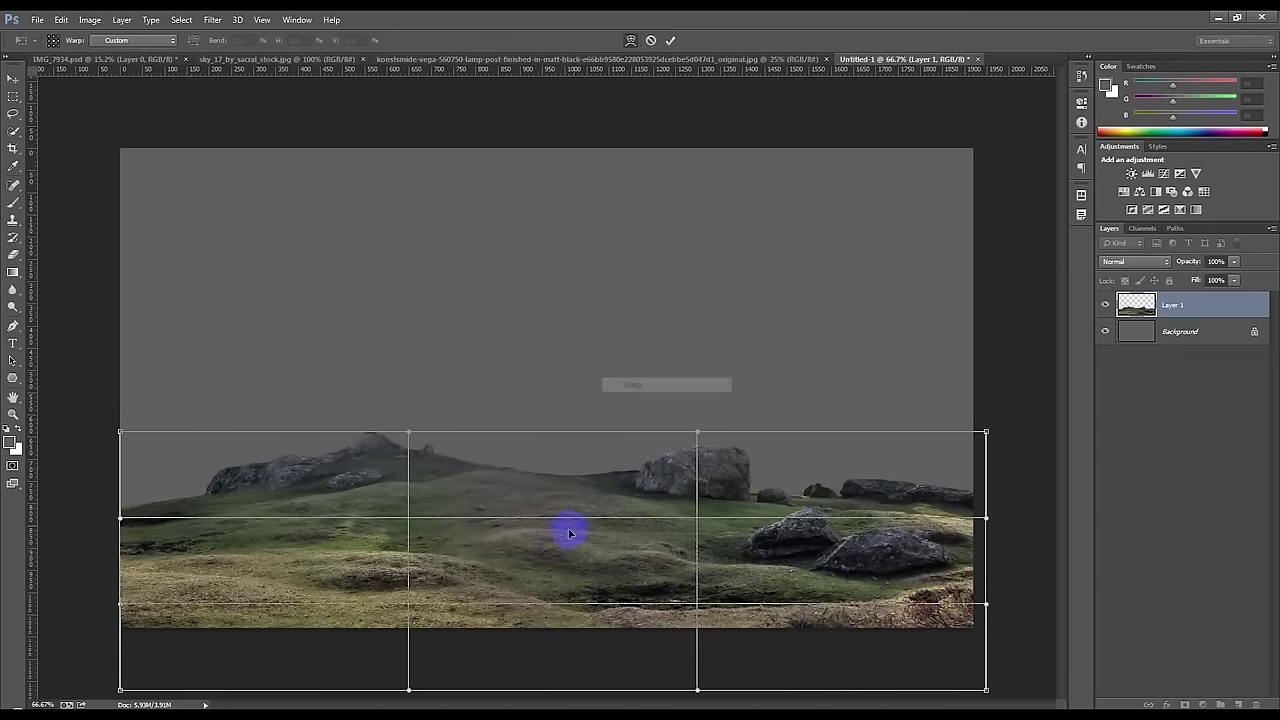
left_click_drag(551, 531, 551, 516)
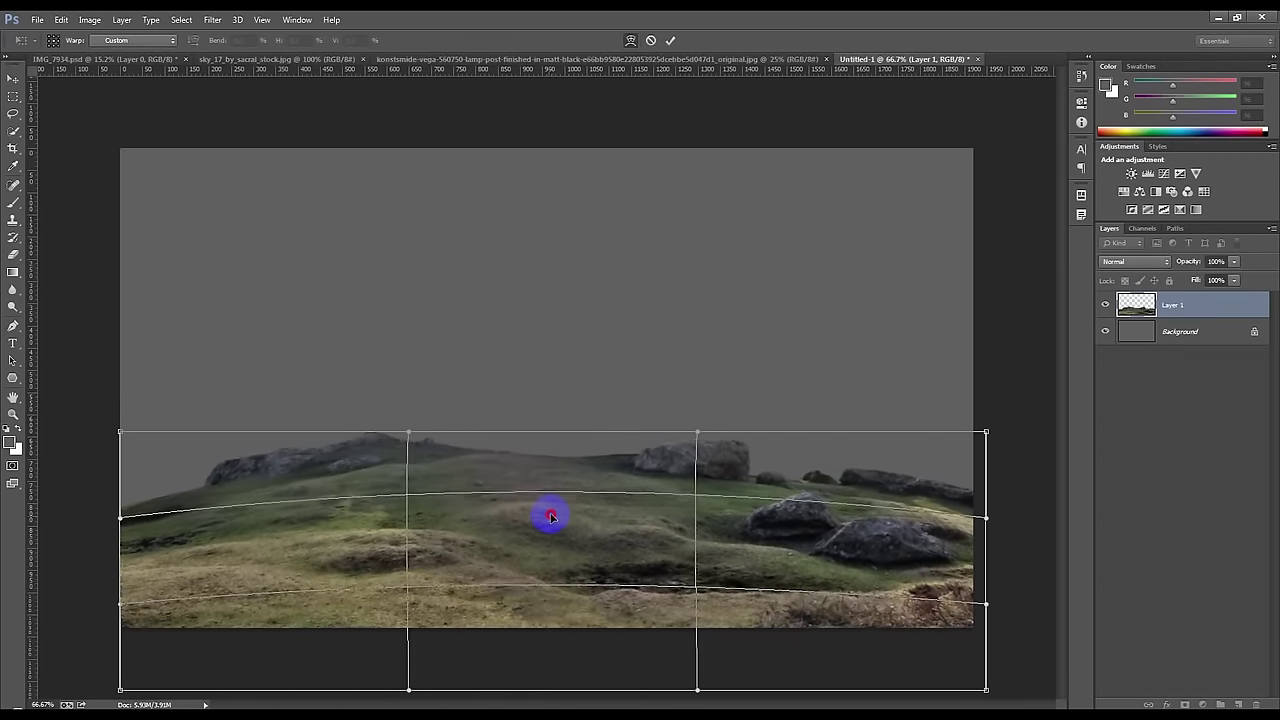
left_click_drag(543, 466, 543, 457)
mouse_move(694, 498)
left_mouse_down()
mouse_move(696, 485)
mouse_move(681, 486)
left_mouse_up()
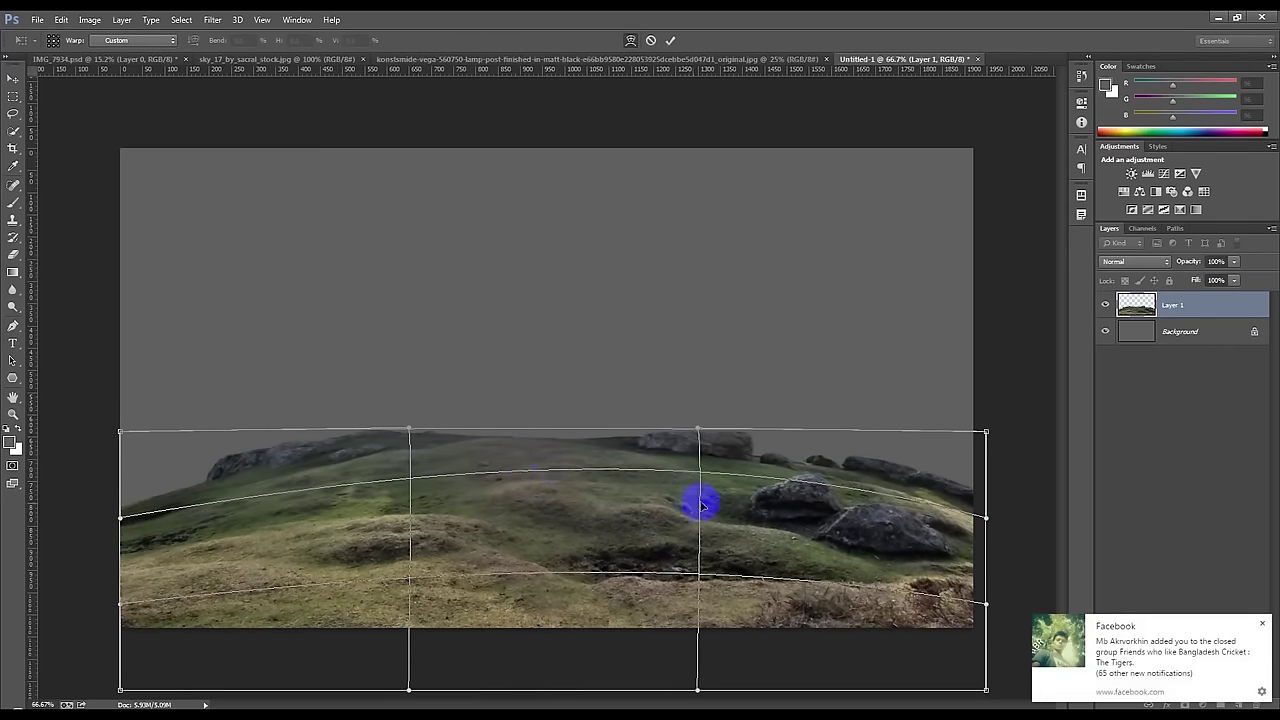
left_click_drag(753, 489, 750, 486)
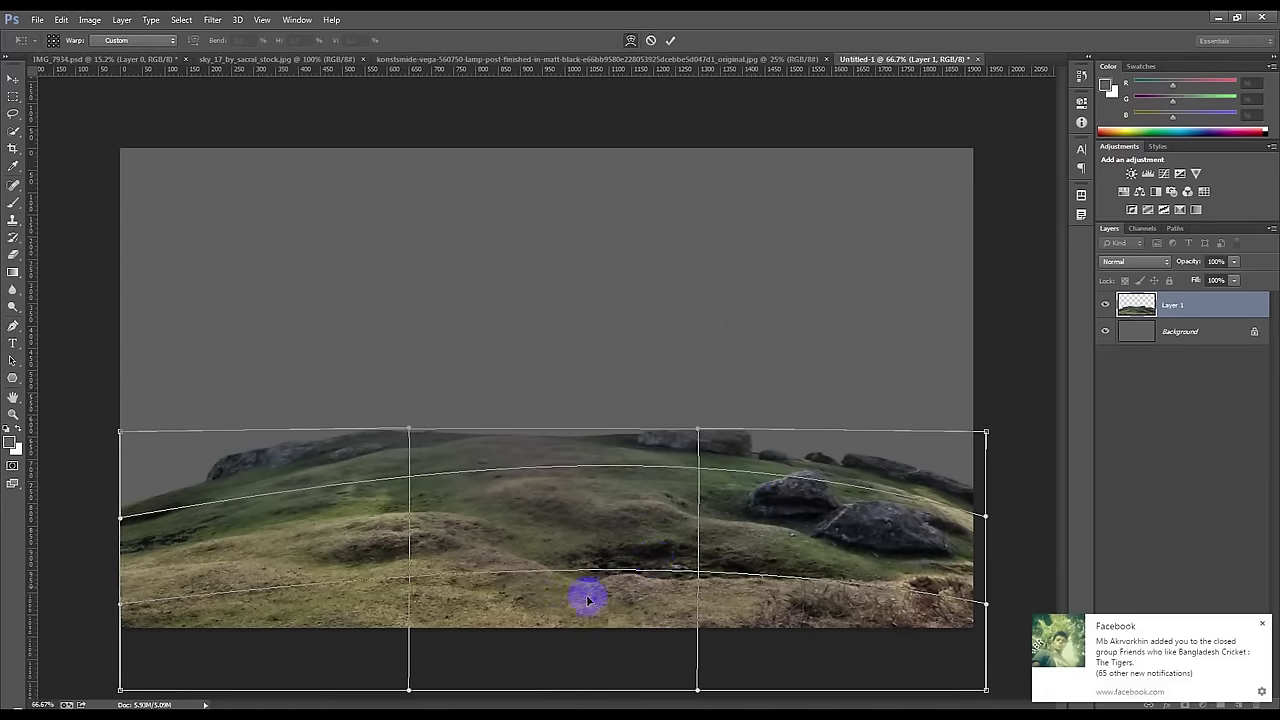
left_click_drag(576, 609, 571, 600)
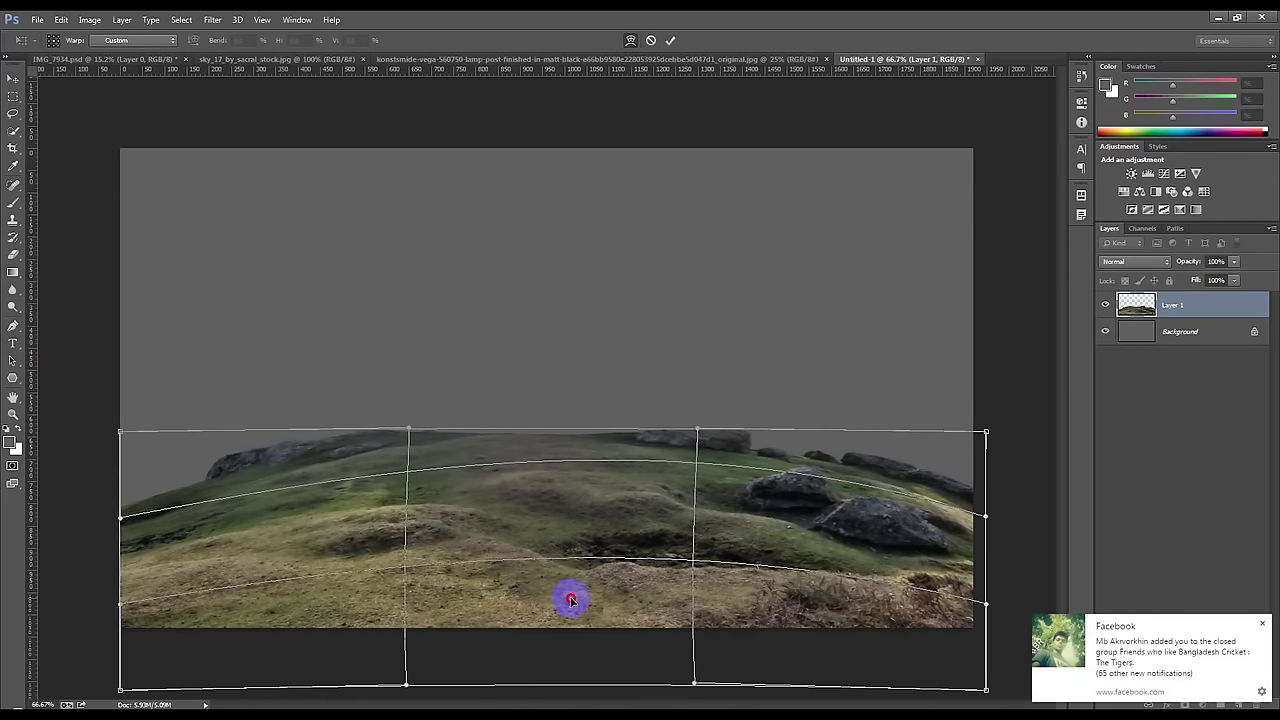
left_click(671, 41)
mouse_move(638, 344)
left_mouse_down()
mouse_move(620, 355)
mouse_move(606, 343)
mouse_move(623, 350)
left_mouse_up()
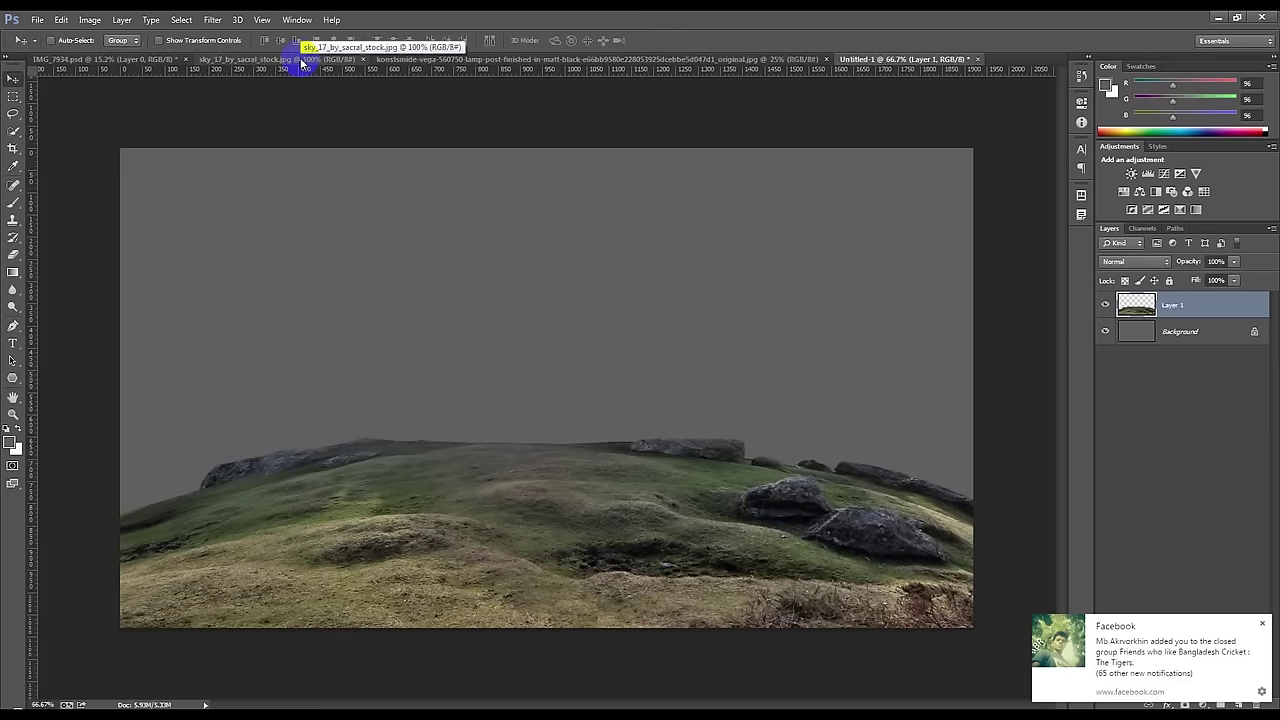
left_click(727, 59)
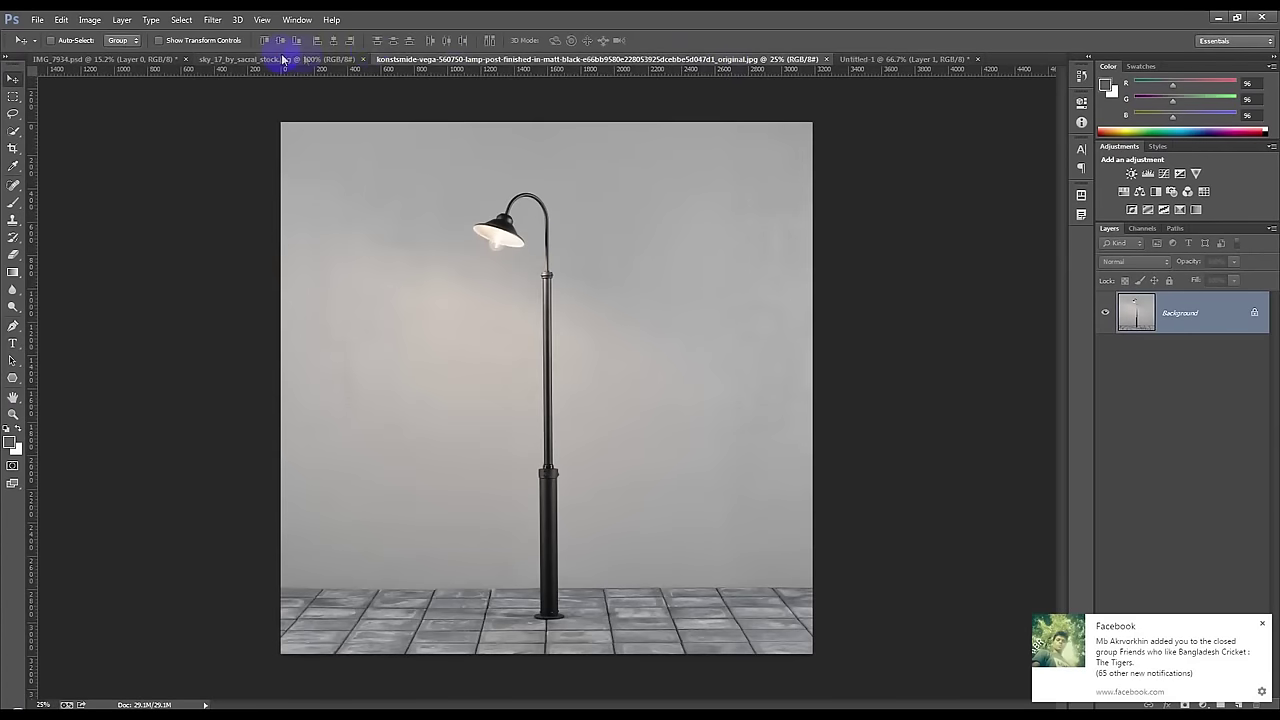
- Bring the stormy sky into the composite and place it behind the landscape
left_click(283, 59)
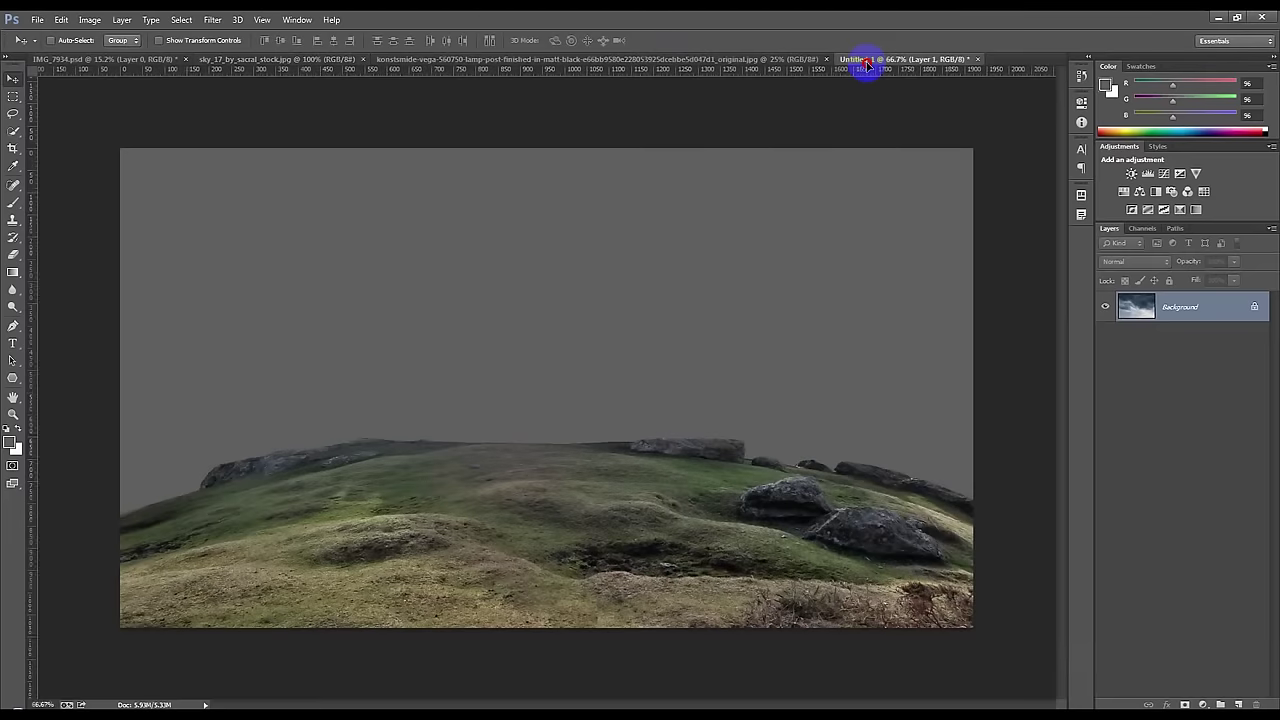
mouse_move(868, 66)
left_mouse_down()
mouse_move(723, 200)
mouse_move(297, 268)
left_mouse_up()
left_click(1207, 336, "shift")
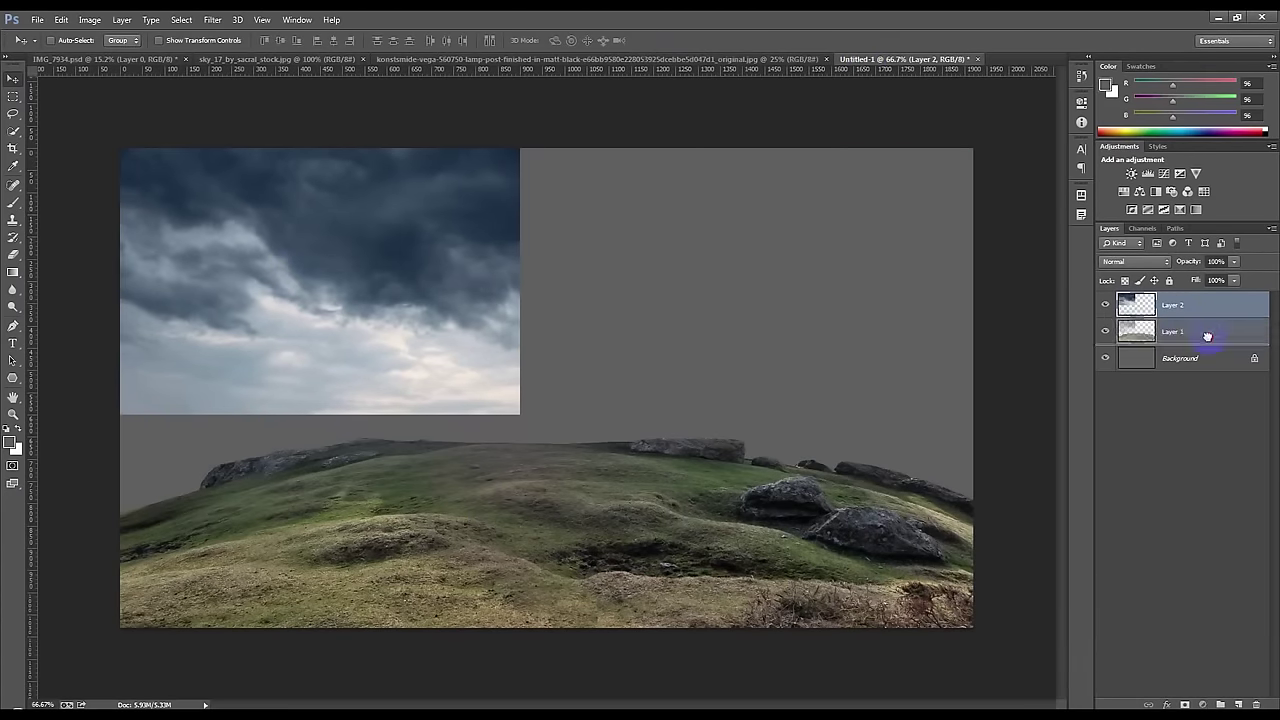
left_click_drag(1207, 336, 1199, 334)
- Enlarge the sky to about 213% and move it up so the lighter horizon shows
key("ctrl+t")
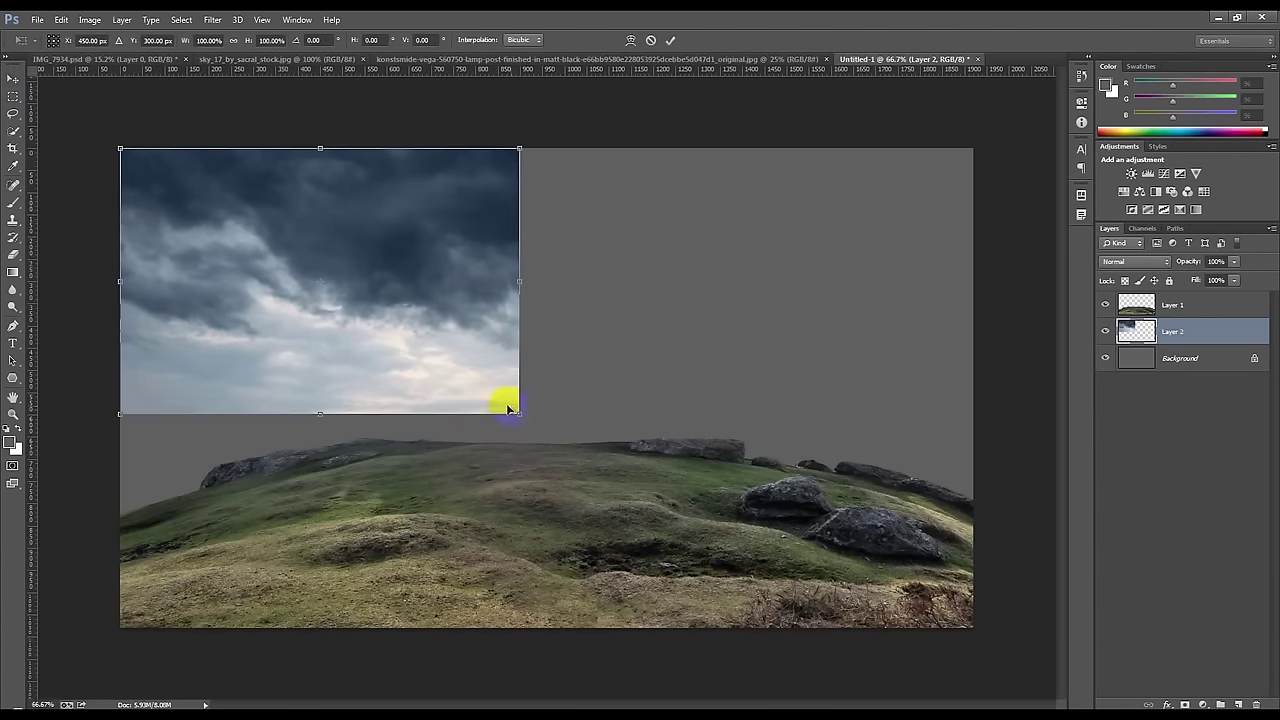
left_click_drag(530, 418, 1035, 620)
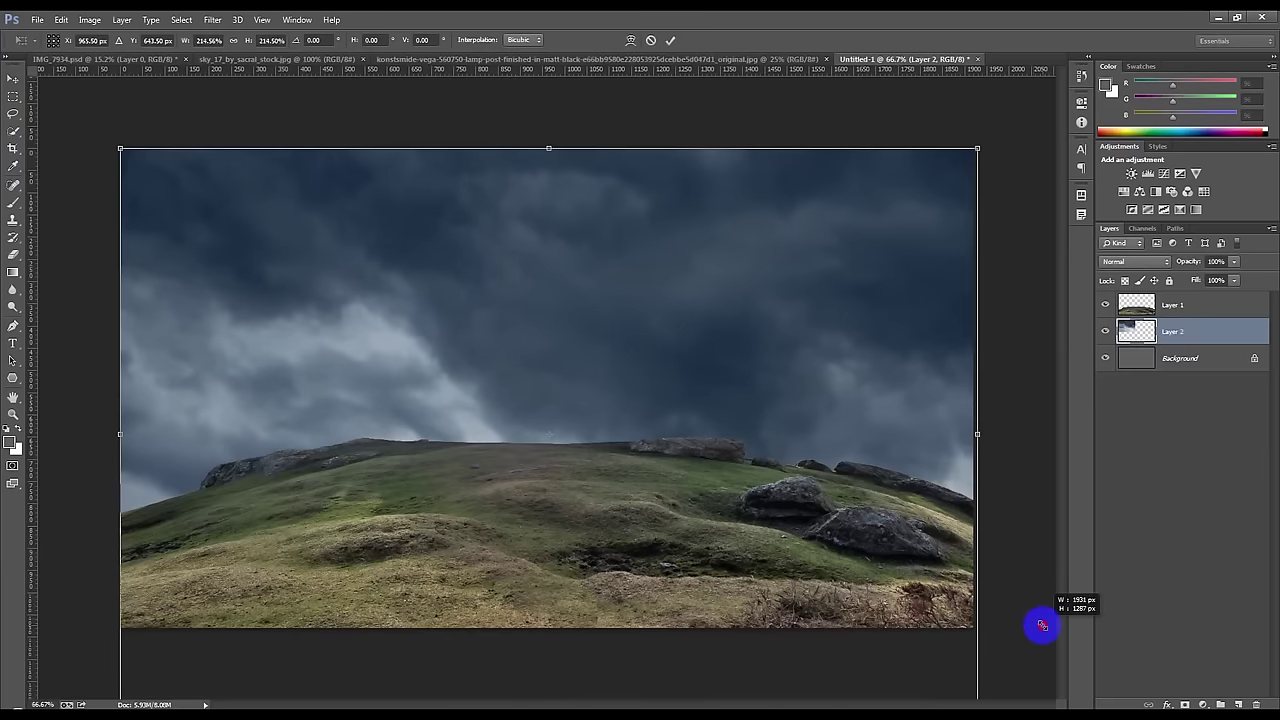
left_click_drag(1035, 620, 1036, 620)
mouse_move(757, 470)
left_mouse_down()
mouse_move(740, 236)
mouse_move(733, 298)
left_mouse_up()
- Warp the sky's middle and bottom upward into an arch and commit
right_click(734, 300)
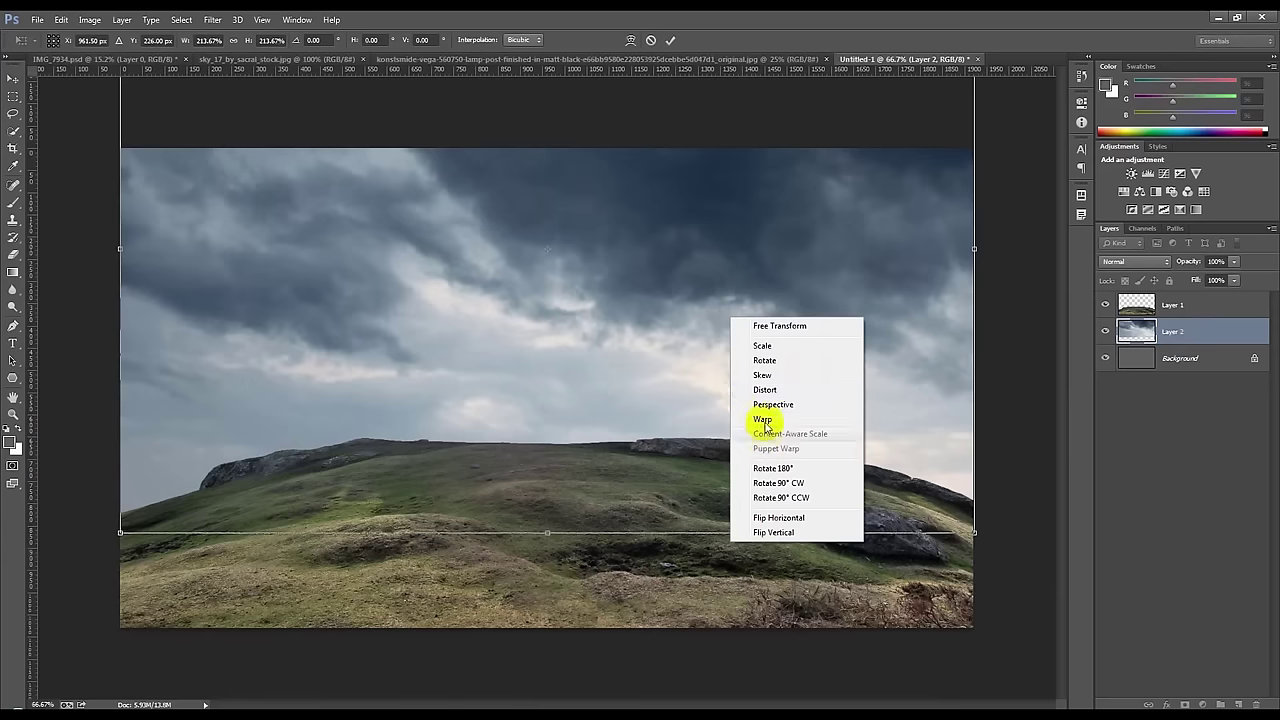
left_click(758, 423)
mouse_move(605, 333)
left_mouse_down()
mouse_move(600, 286)
mouse_move(526, 343)
mouse_move(526, 280)
left_mouse_up()
left_click_drag(540, 434, 542, 404)
left_click(671, 41)
left_click_drag(651, 257, 571, 271)
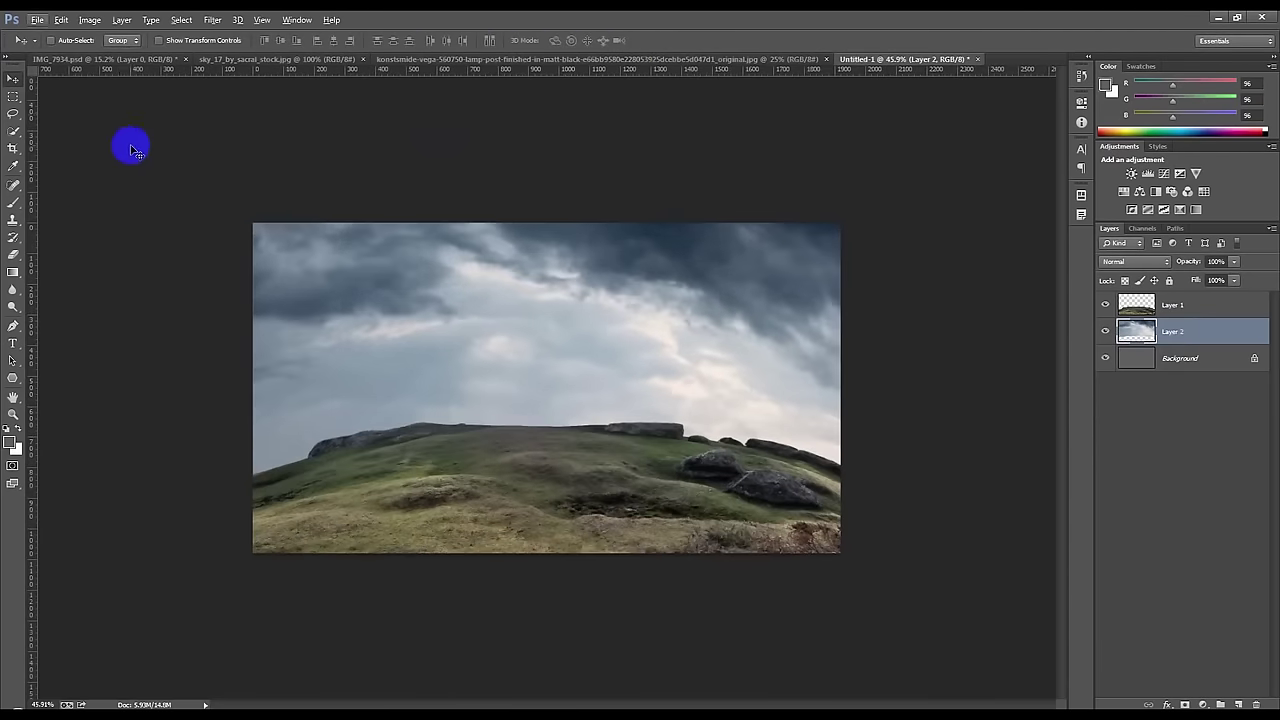
left_click(13, 148)
- Crop outward to extend the canvas above the sky and below the hill
left_click_drag(551, 223, 551, 173)
left_click_drag(543, 607, 543, 615)
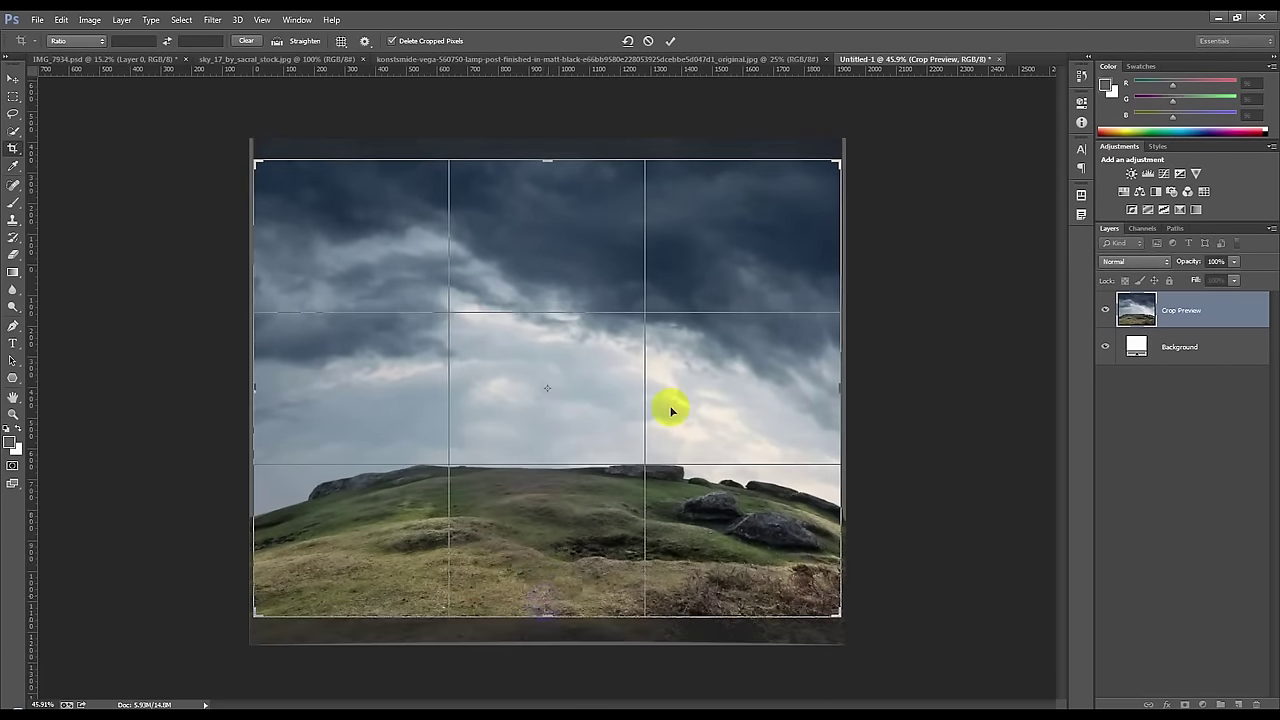
left_click(670, 41)
key("ctrl+0")
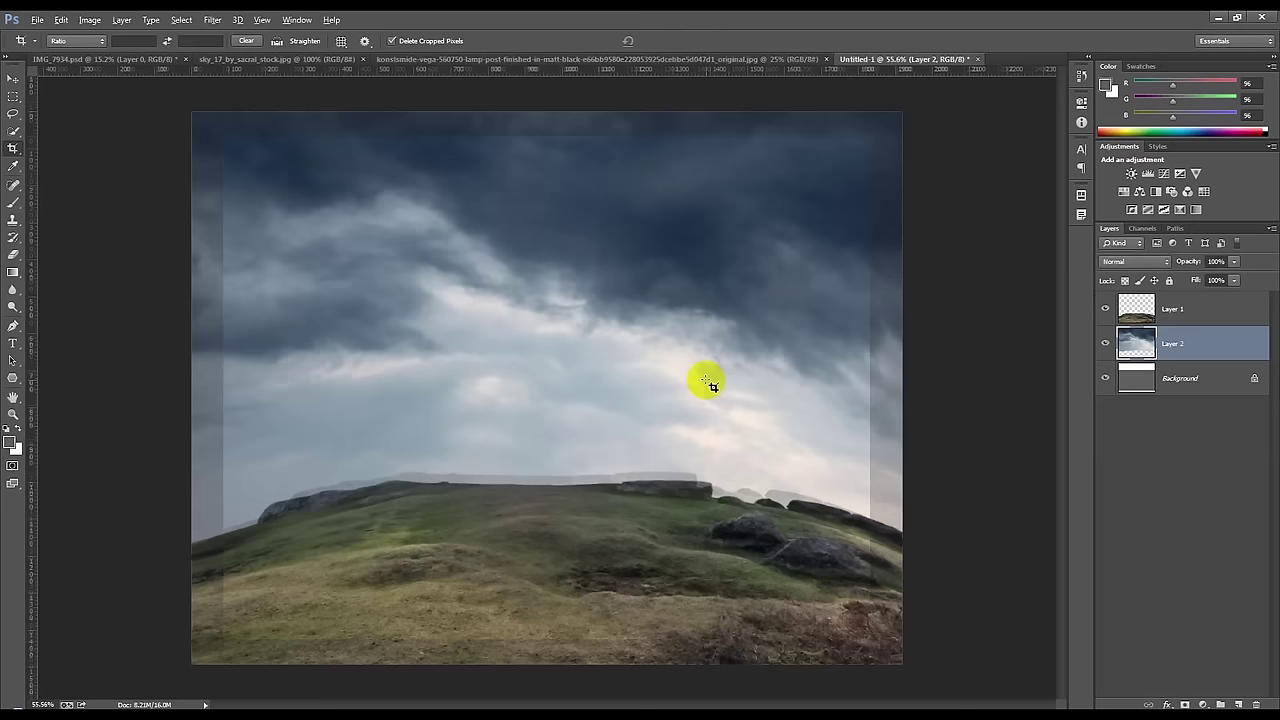
- Set the sky layer to Soft Light blending and fill the Background with dark grey
left_click(13, 78)
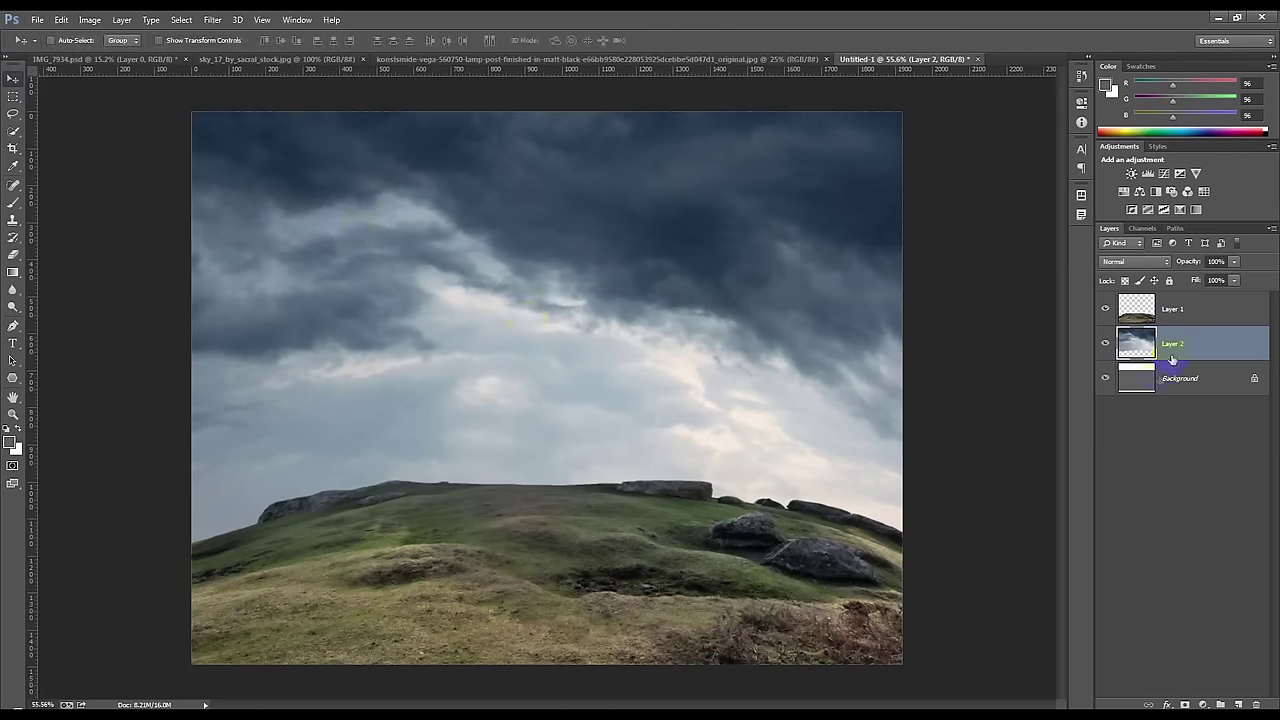
left_click(1118, 260)
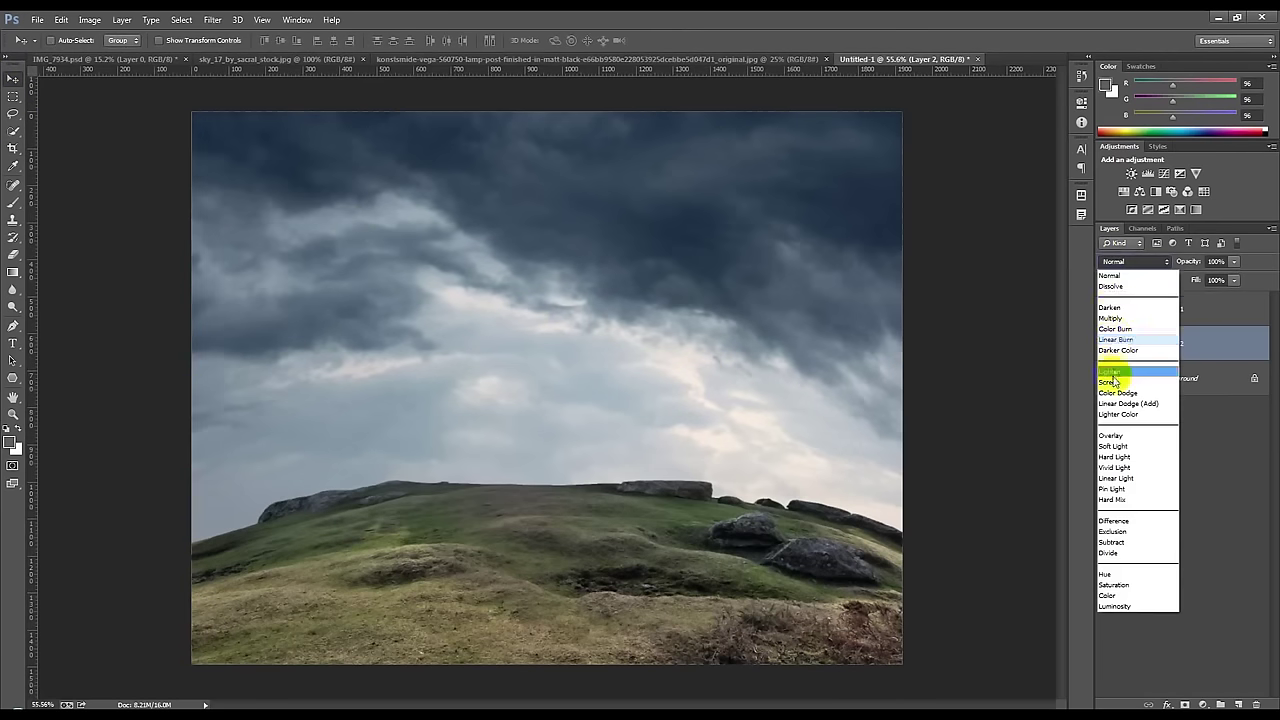
left_click(1114, 366)
left_click(1120, 261)
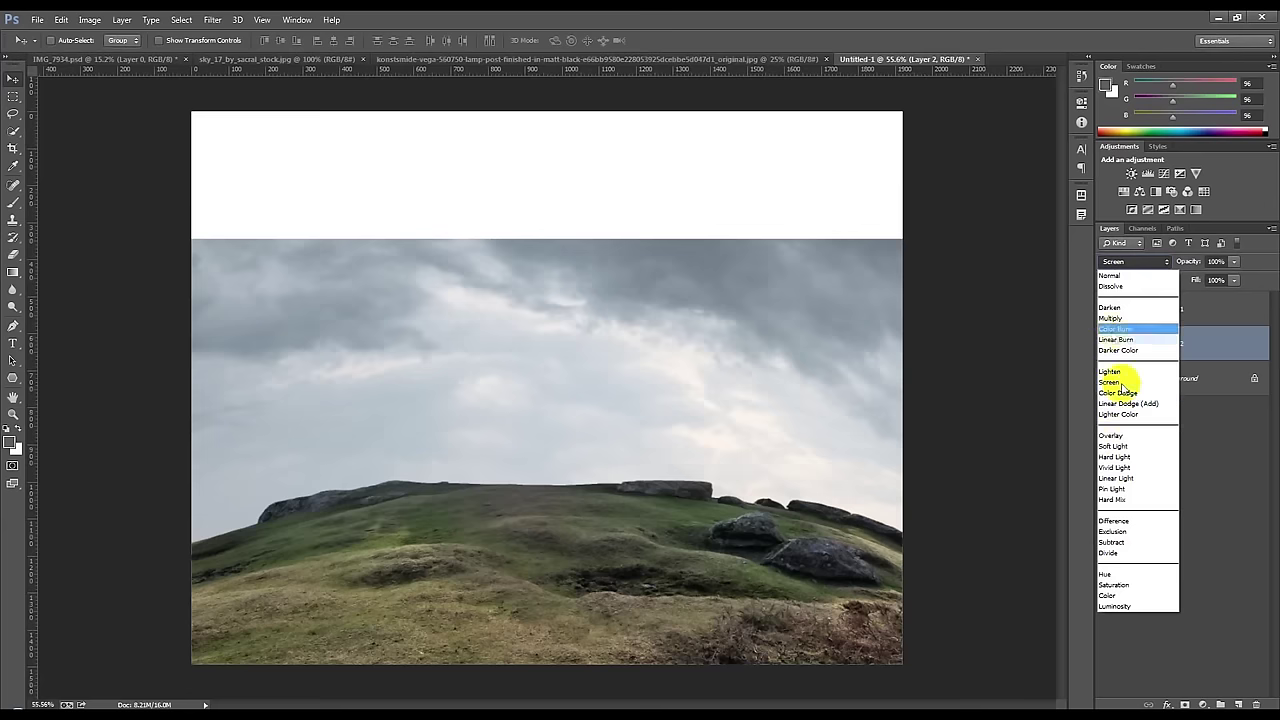
left_click(1114, 446)
left_click(1184, 382)
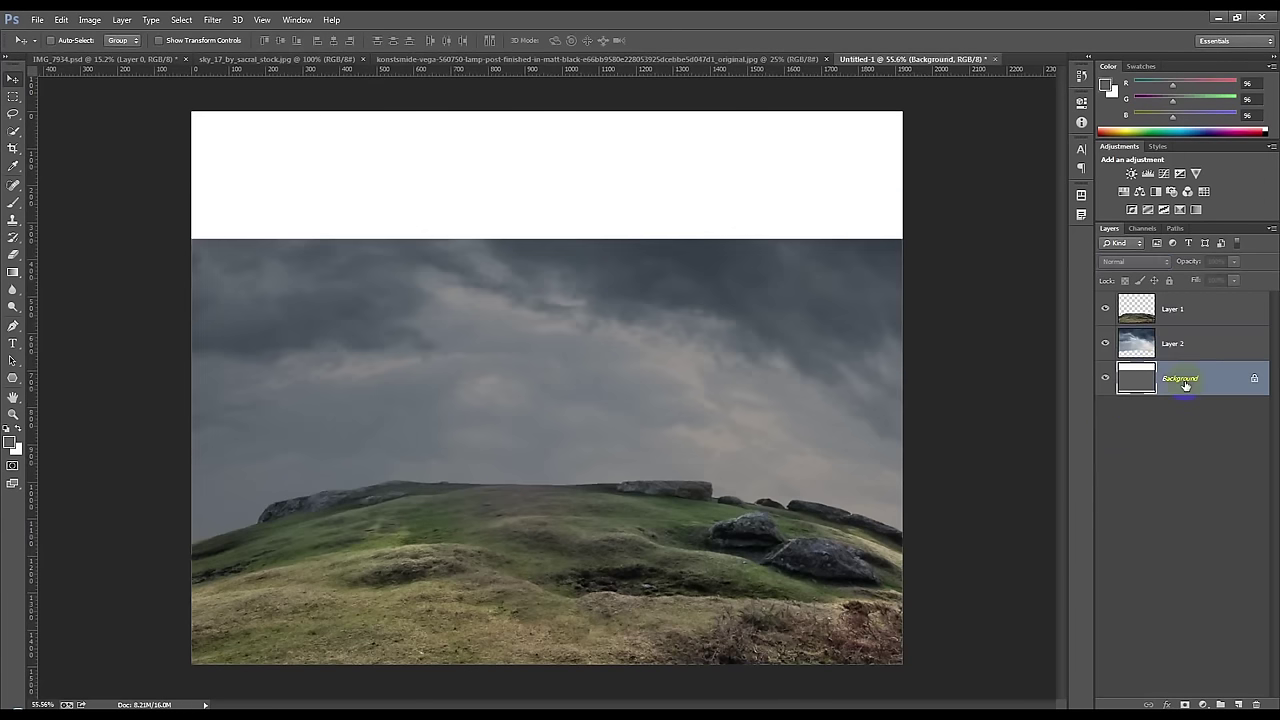
key("alt+BackSpace")
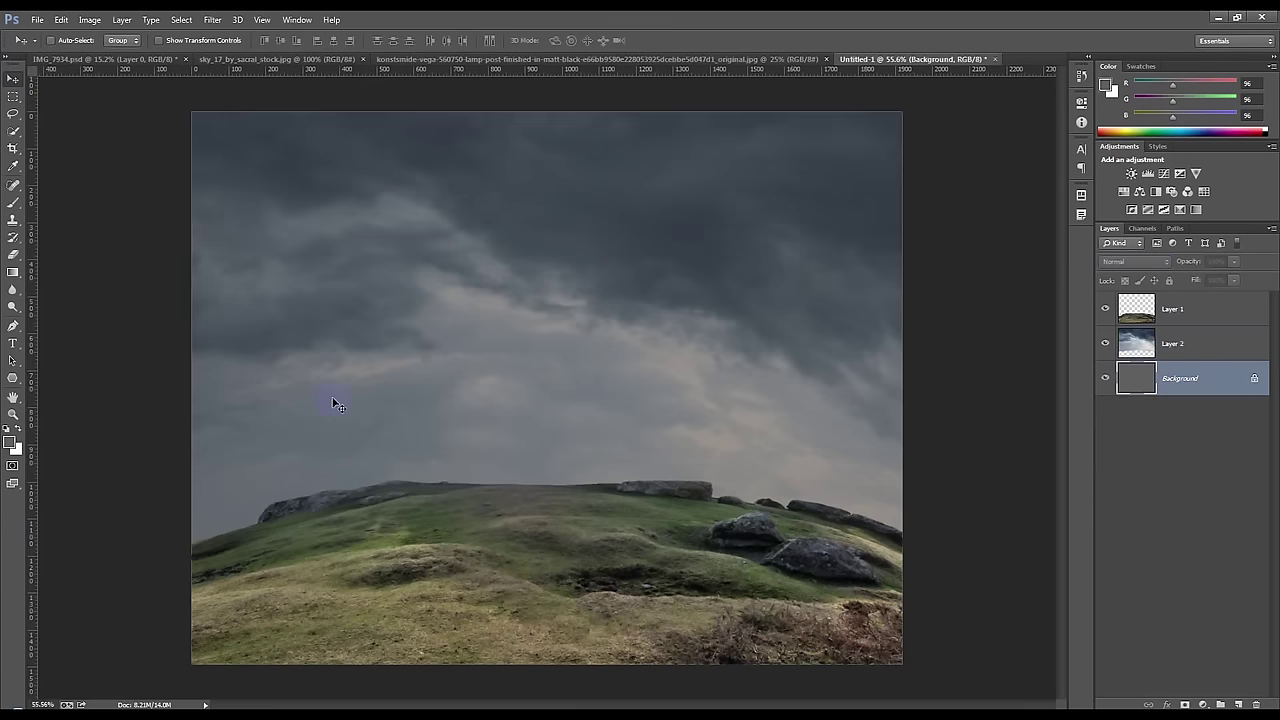
- Add a Hue/Saturation adjustment above Layer 1 with Saturation at -40
left_click(1190, 312)
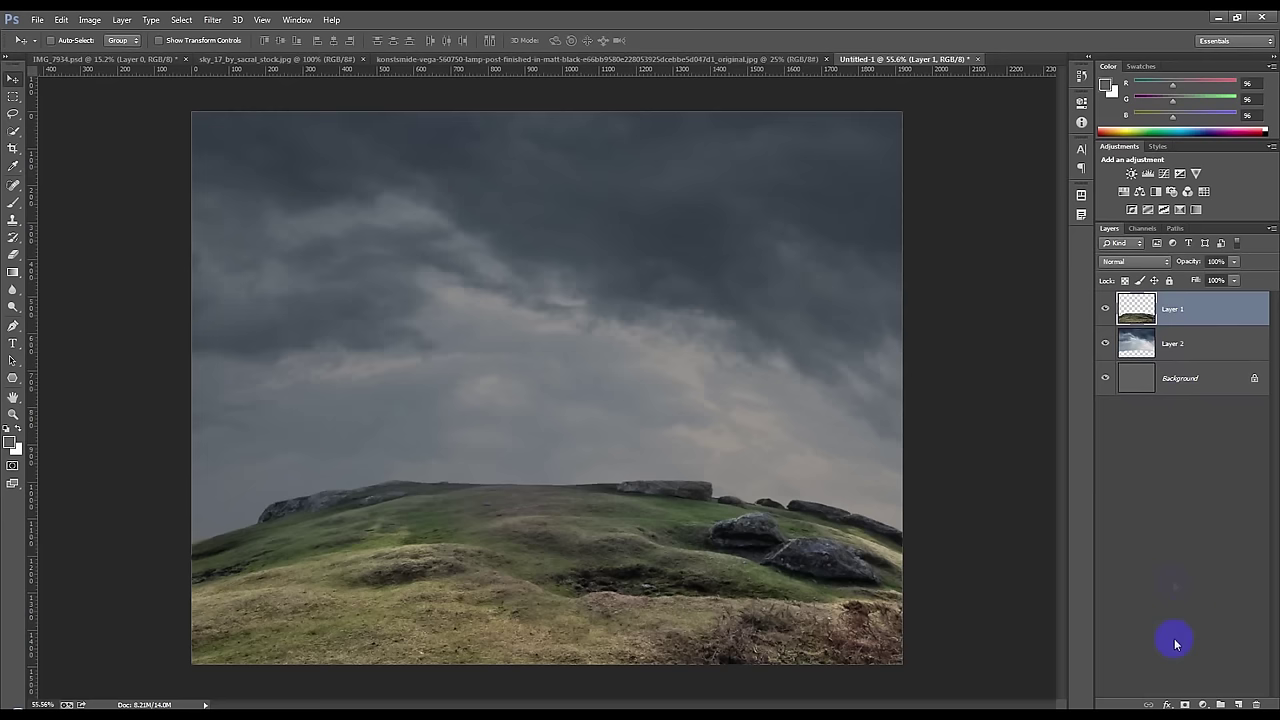
left_click(1202, 704)
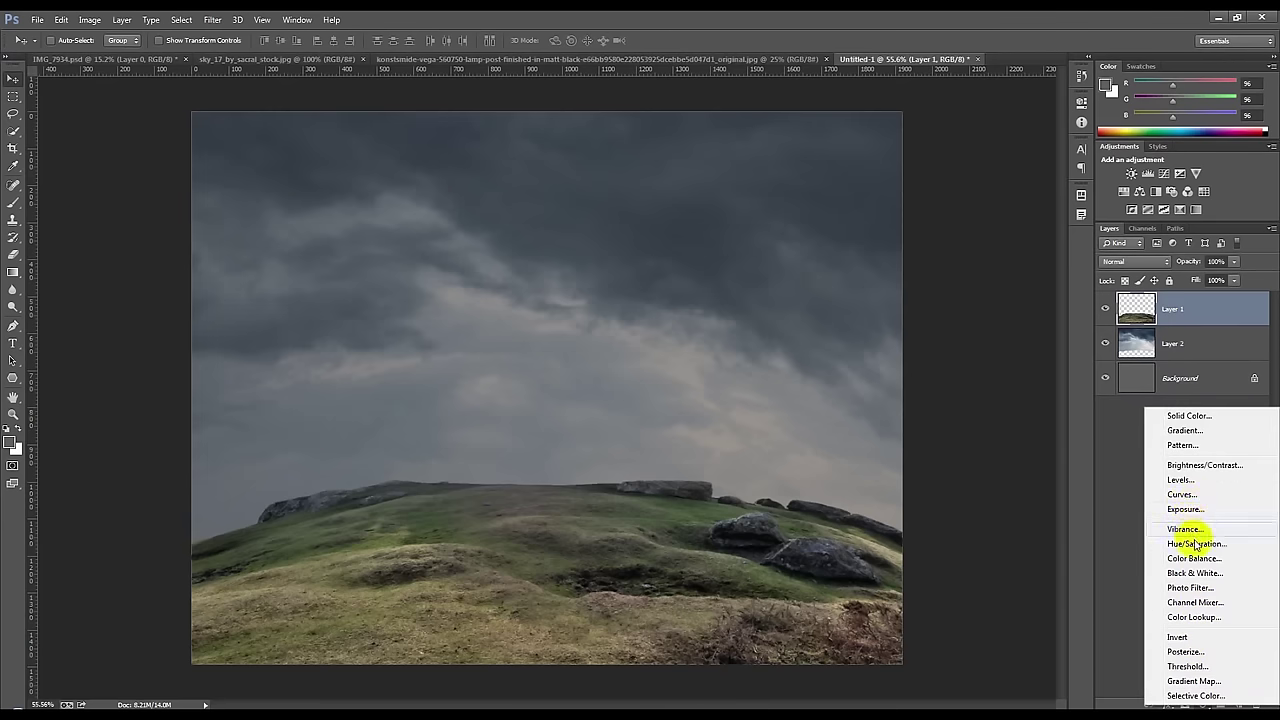
left_click(1196, 543)
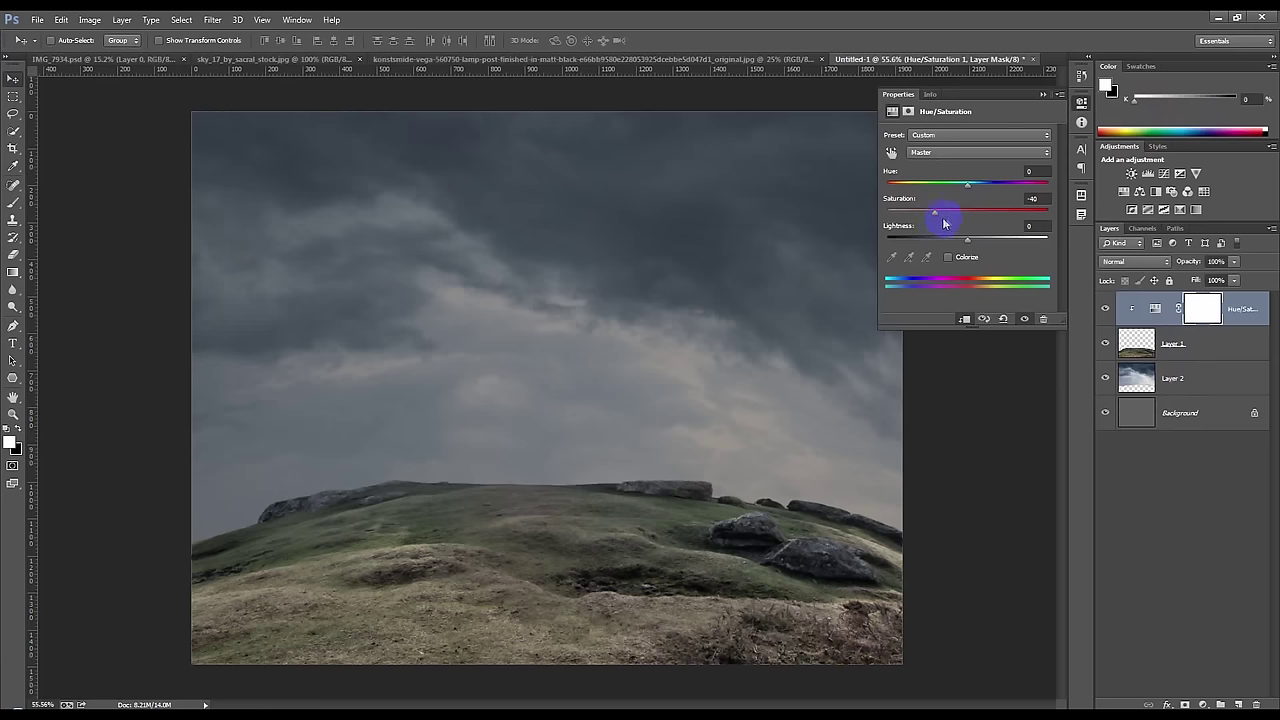
left_click(1044, 96)
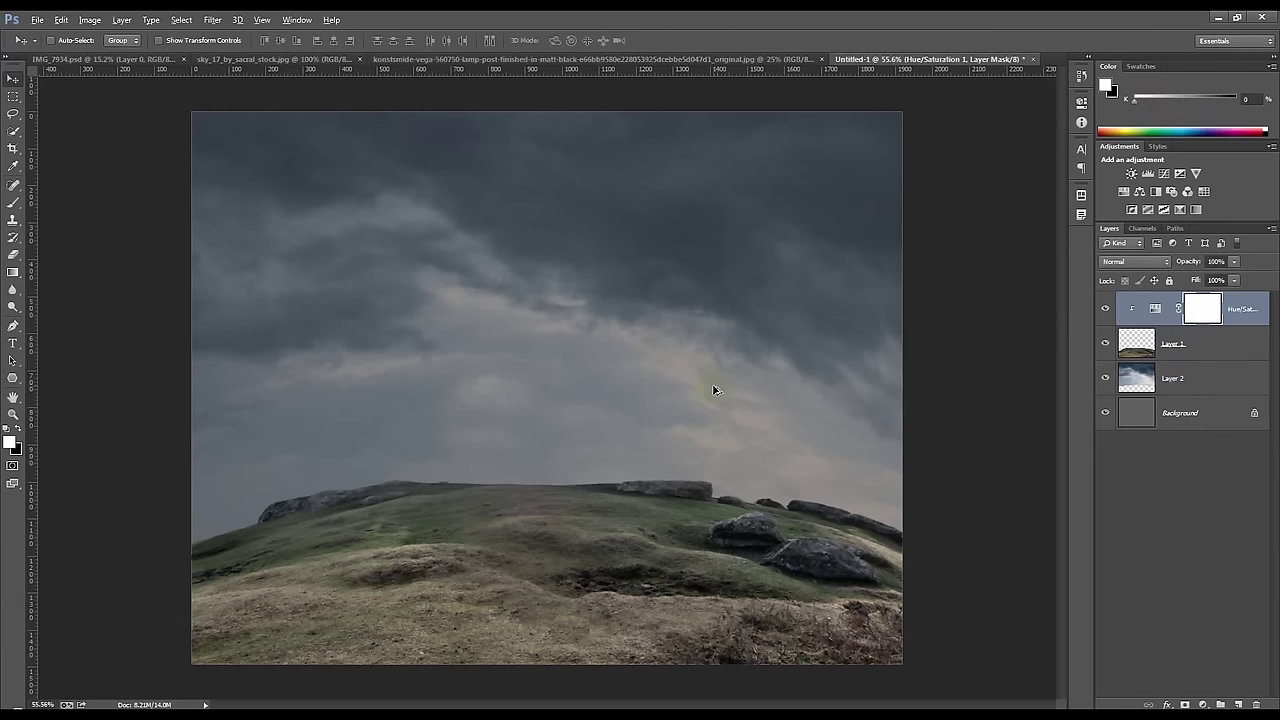
scroll(714, 386, "up", 1)
scroll(714, 386, "up", 1)
left_click(1203, 348)
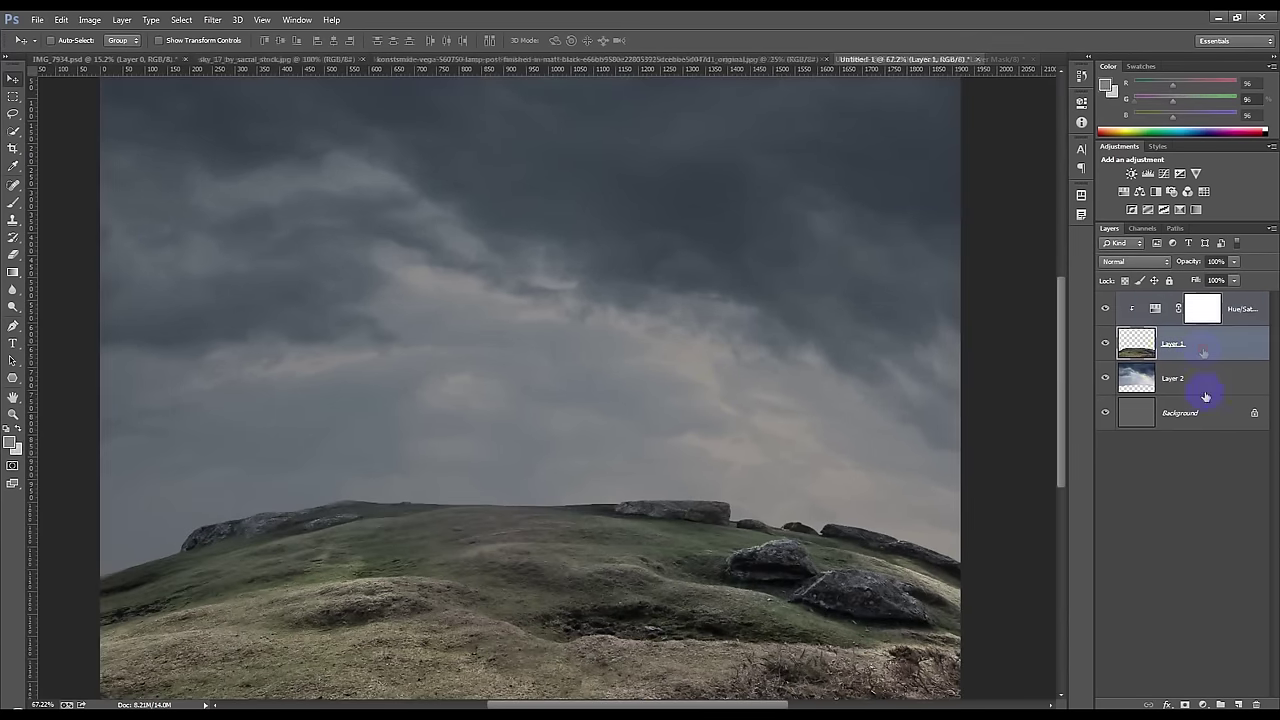
- Add a mask to Layer 1 and paint black to fade the left horizon into mist
left_click(1185, 704)
left_click(13, 208)
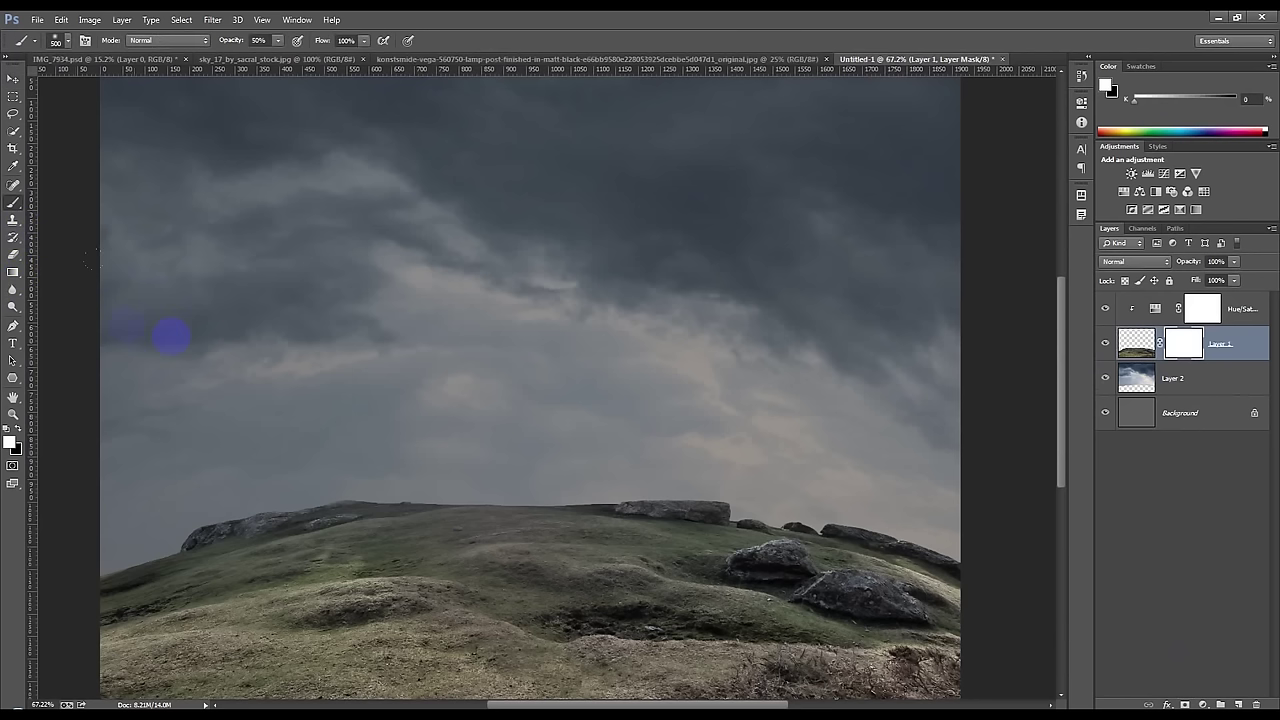
left_click(127, 470)
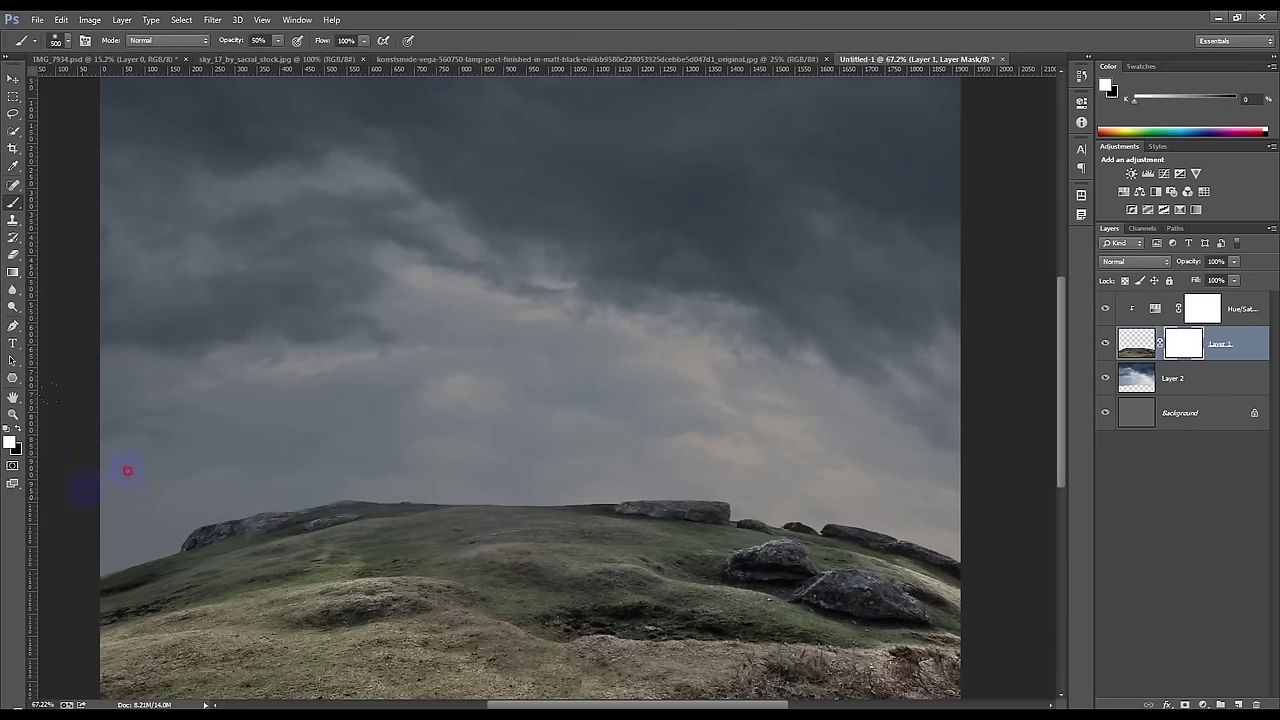
left_click(16, 429)
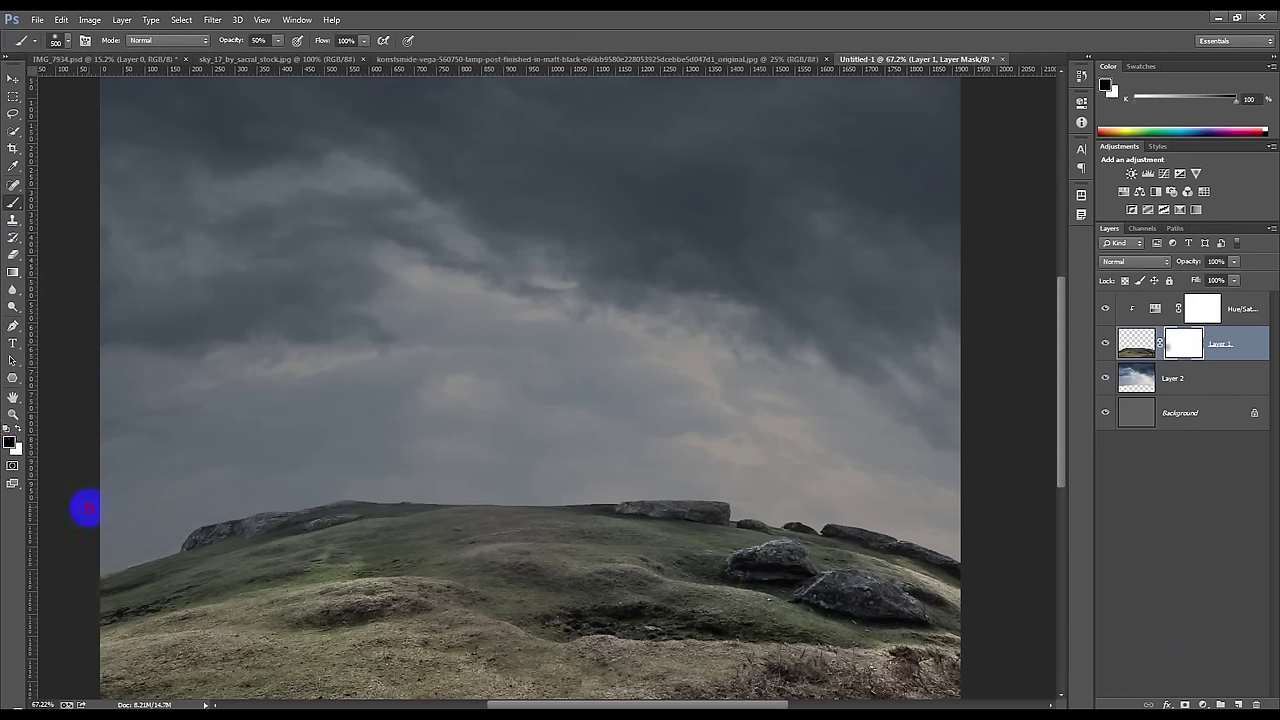
left_click(87, 509)
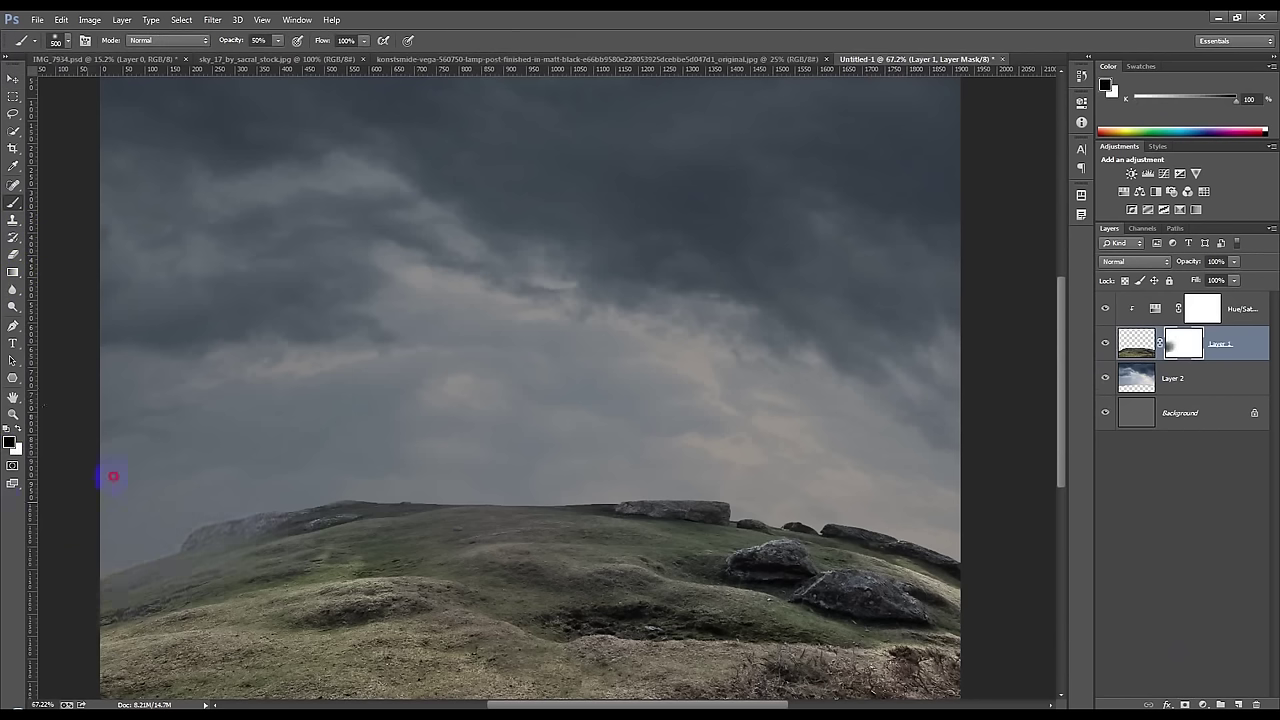
left_click_drag(113, 476, 171, 452)
mouse_move(699, 430)
left_mouse_down()
mouse_move(1020, 497)
mouse_move(664, 438)
left_mouse_up()
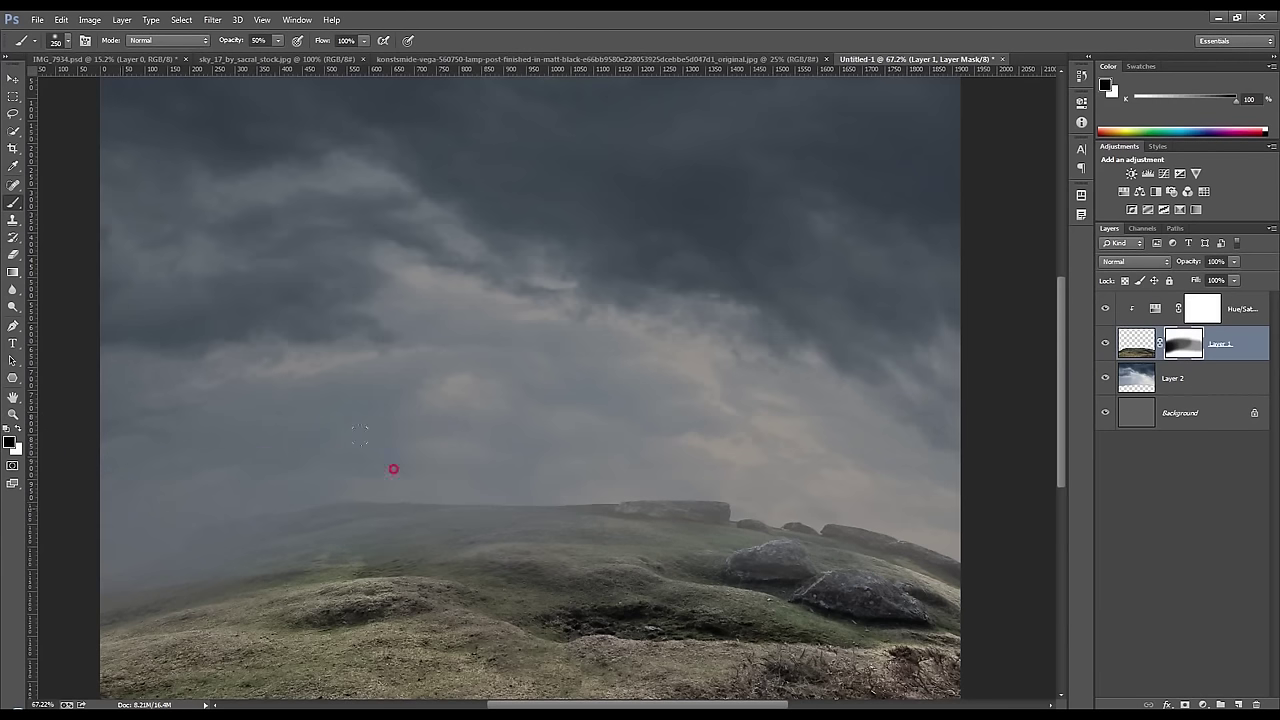
- With a 400 px brush, fade the distant right-side rocks into mist
key("bracketright")
key("bracketright")
left_click_drag(858, 451, 745, 448)
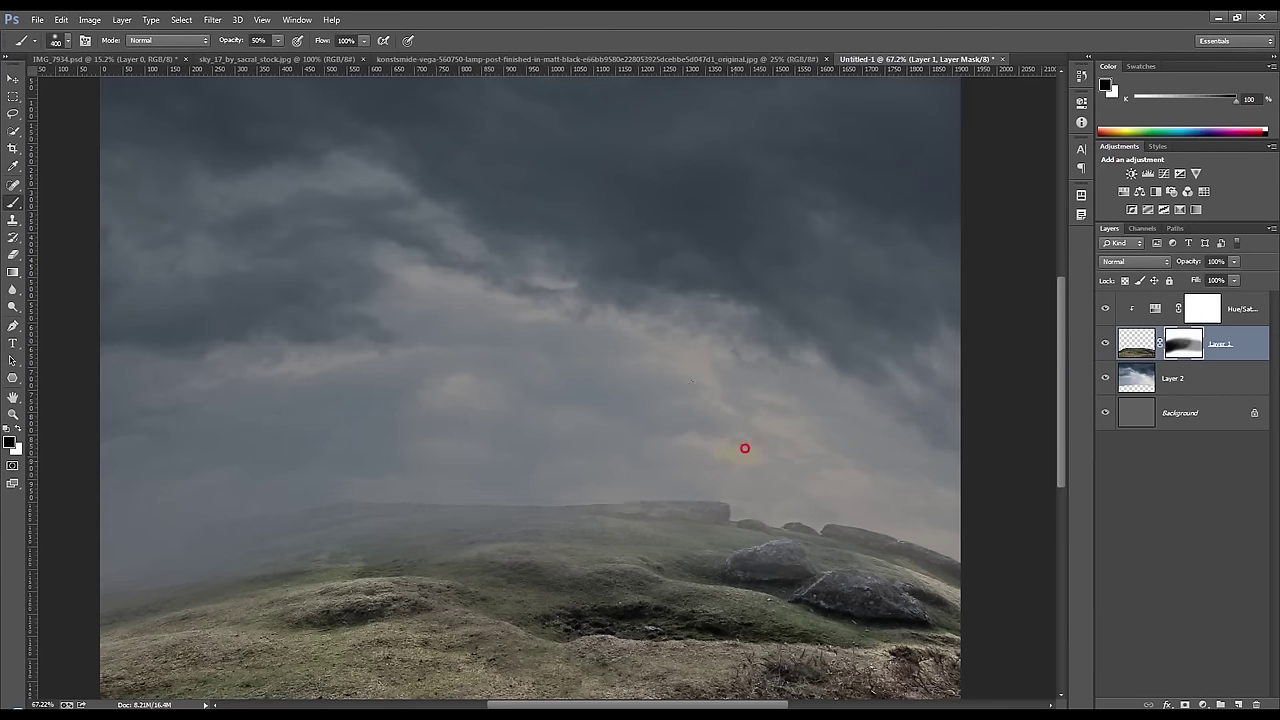
left_click(916, 478)
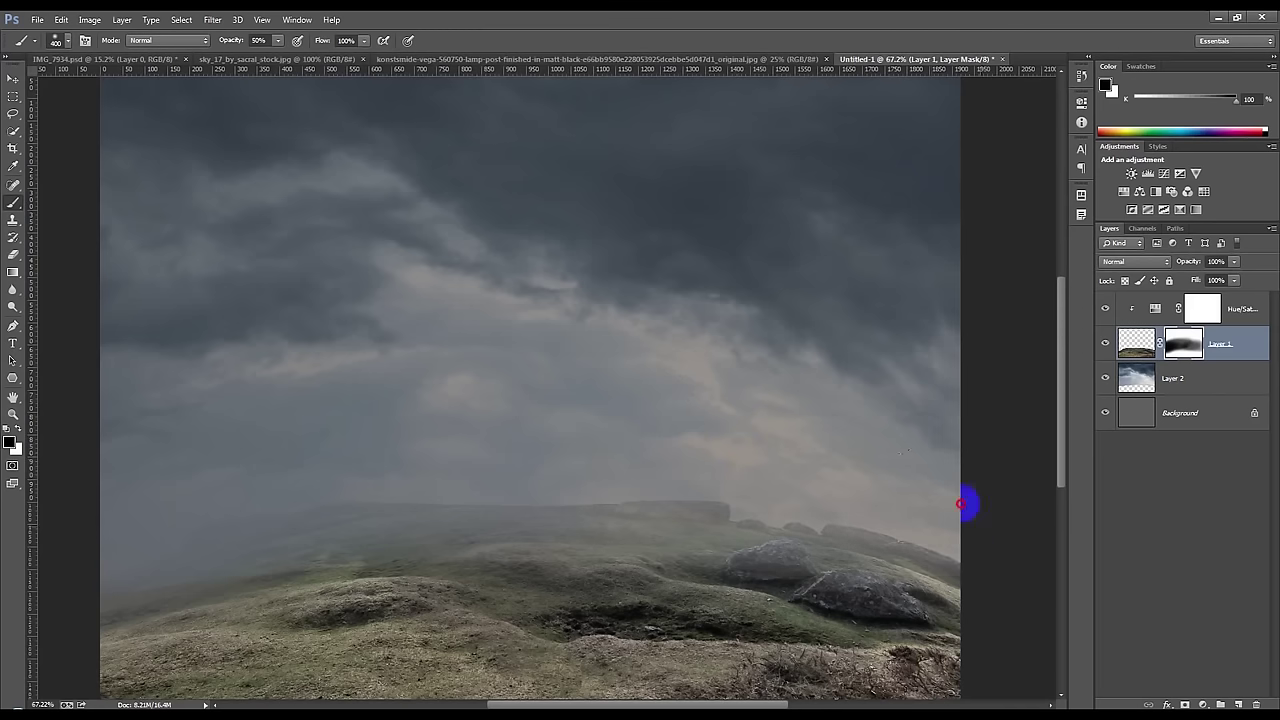
left_click_drag(695, 449, 673, 449)
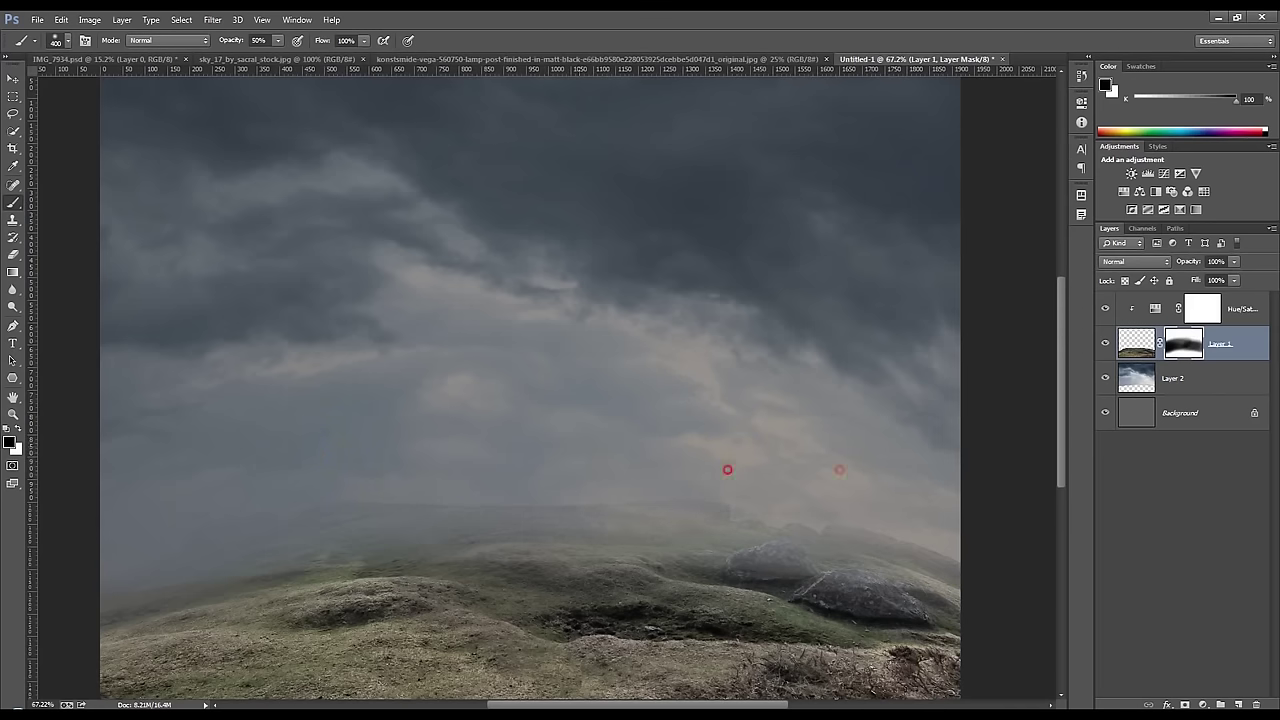
left_click_drag(878, 482, 898, 476)
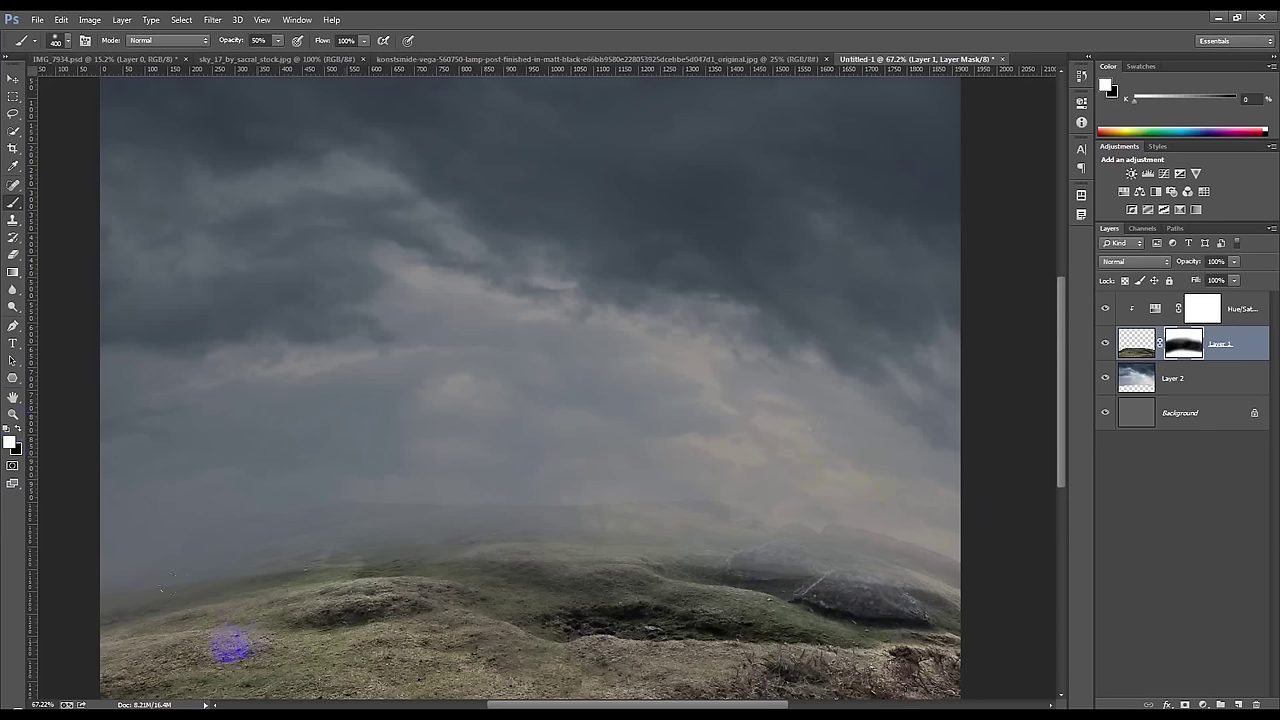
- Paint the lower-right rocks back in on the mask
left_click_drag(760, 628, 736, 652)
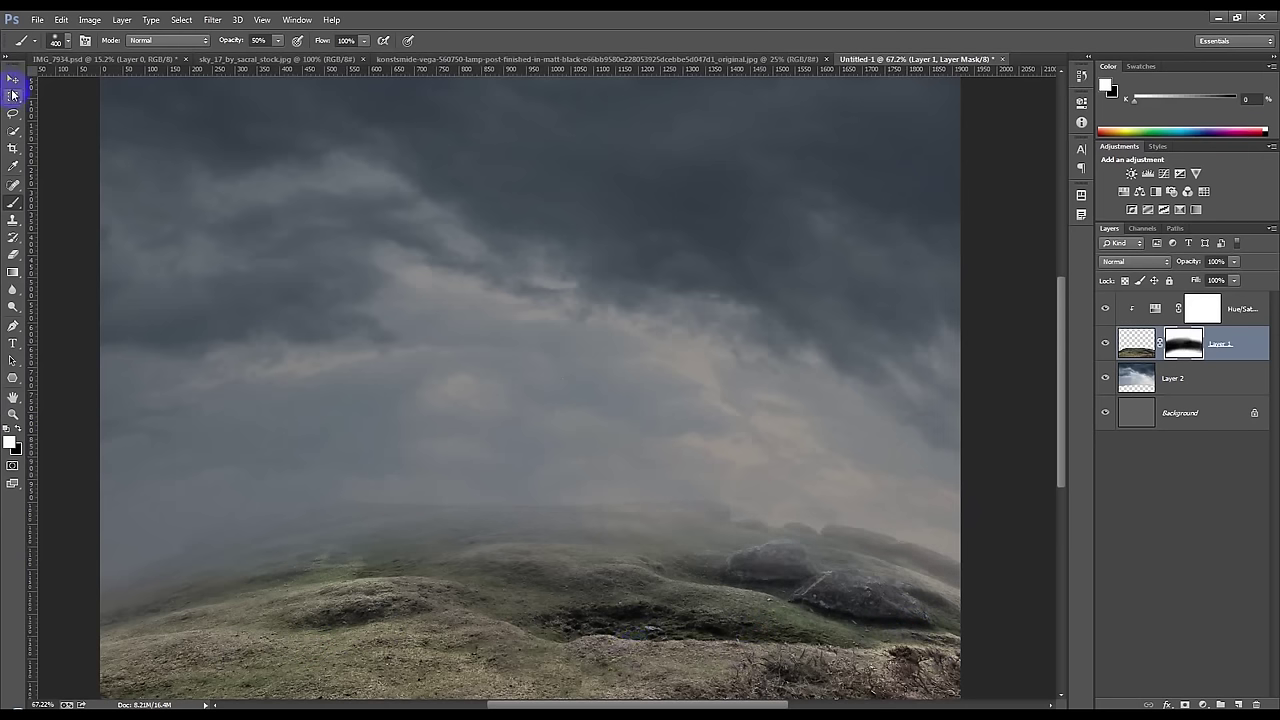
left_click(13, 79)
left_click(1186, 378)
- Reposition the sky layer and shorten it from the bottom to sit behind the hill
mouse_move(769, 360)
left_mouse_down()
mouse_move(770, 398)
mouse_move(766, 378)
left_mouse_up()
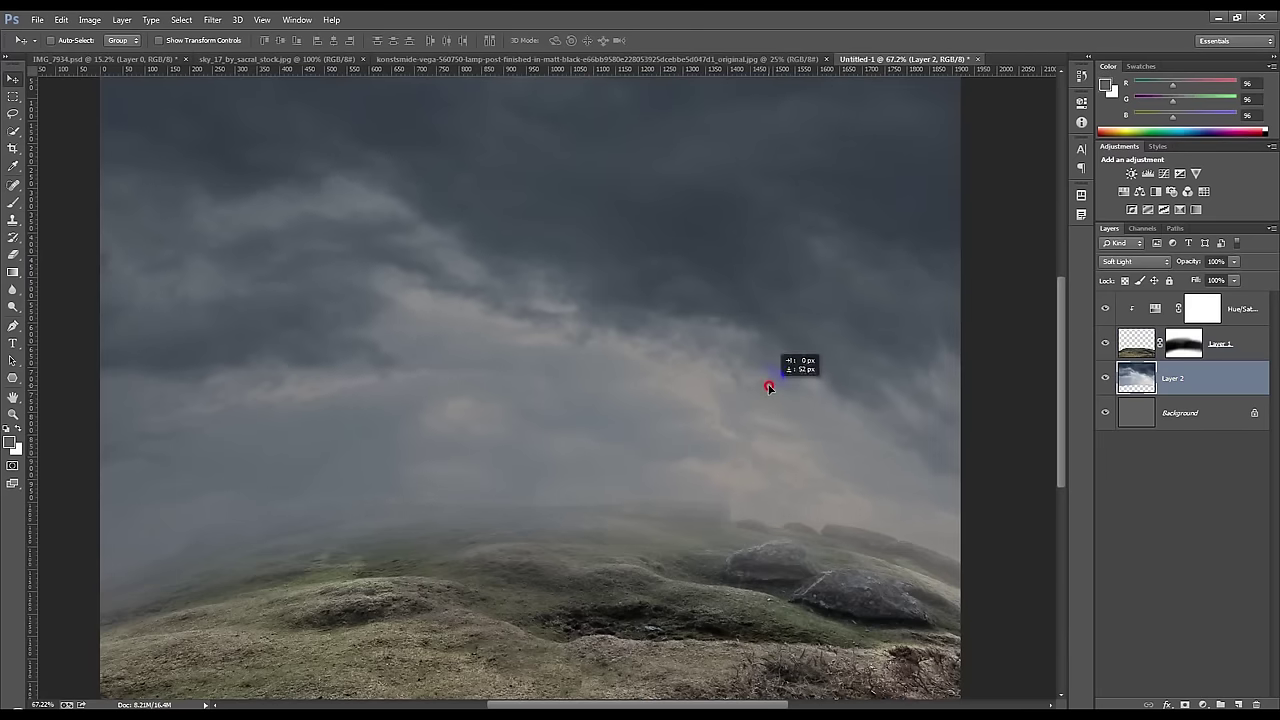
scroll(767, 389, "down", 2)
left_click_drag(764, 379, 763, 369)
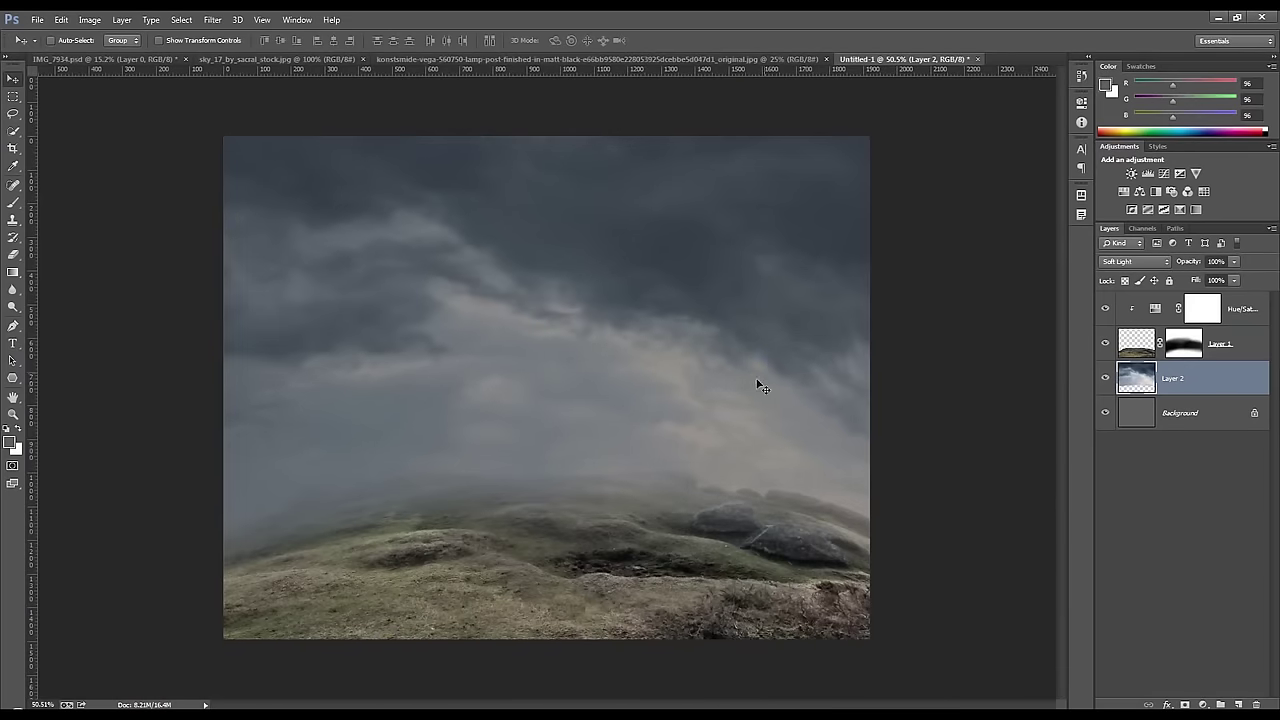
key("ctrl+t")
left_click_drag(550, 612, 556, 567)
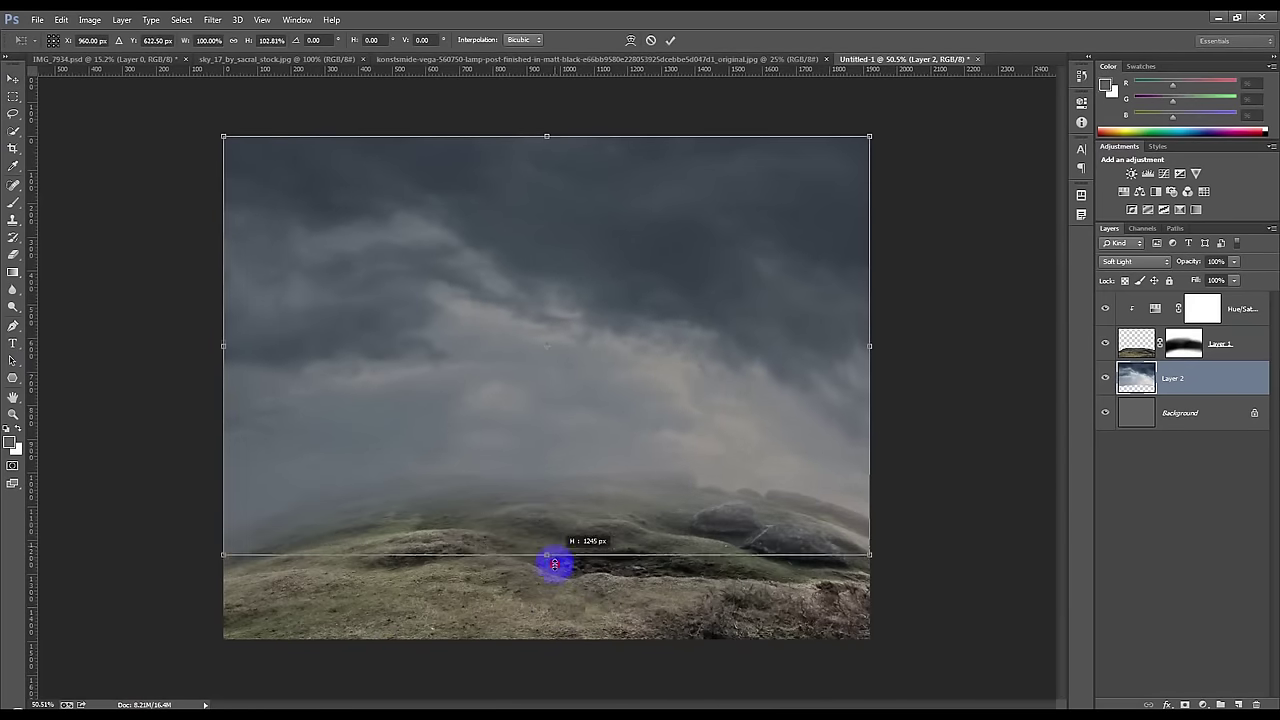
key("Return")
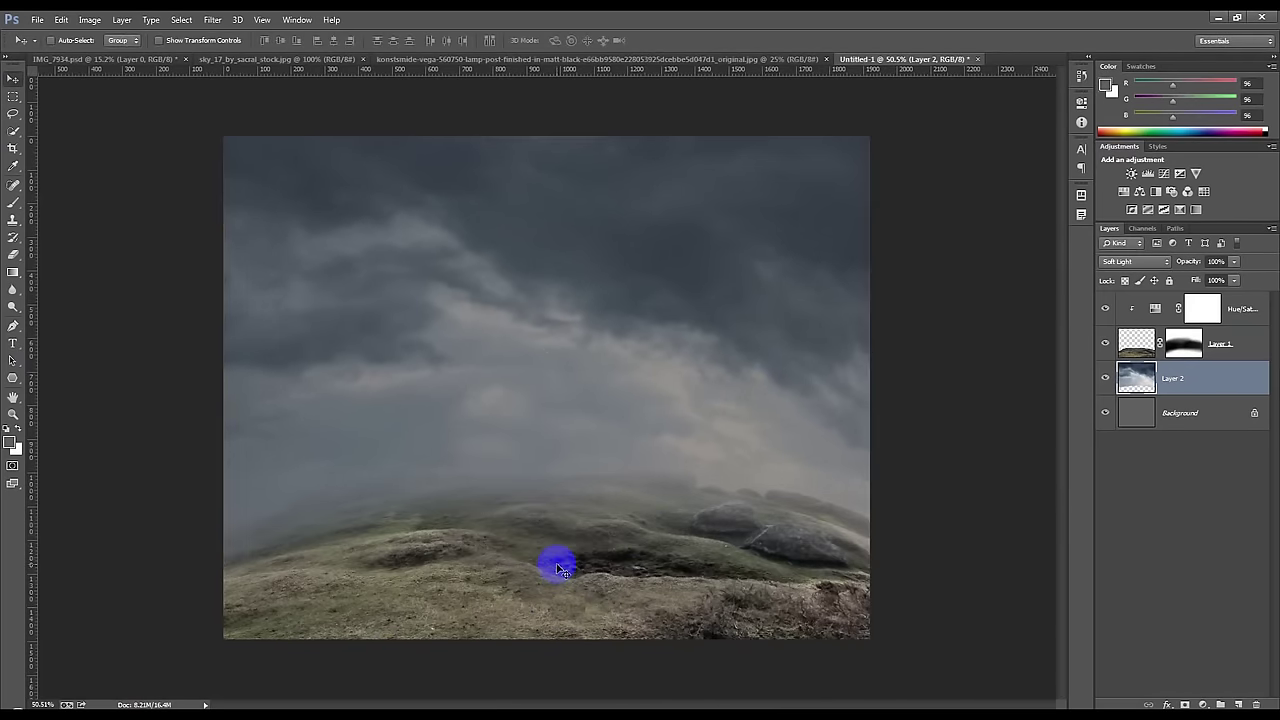
key("ctrl+0")
left_click(1184, 343)
- Drag black-to-white vertical gradients on Layer 1's mask until the hill's horizon fades into mist
key("d")
left_click(13, 271)
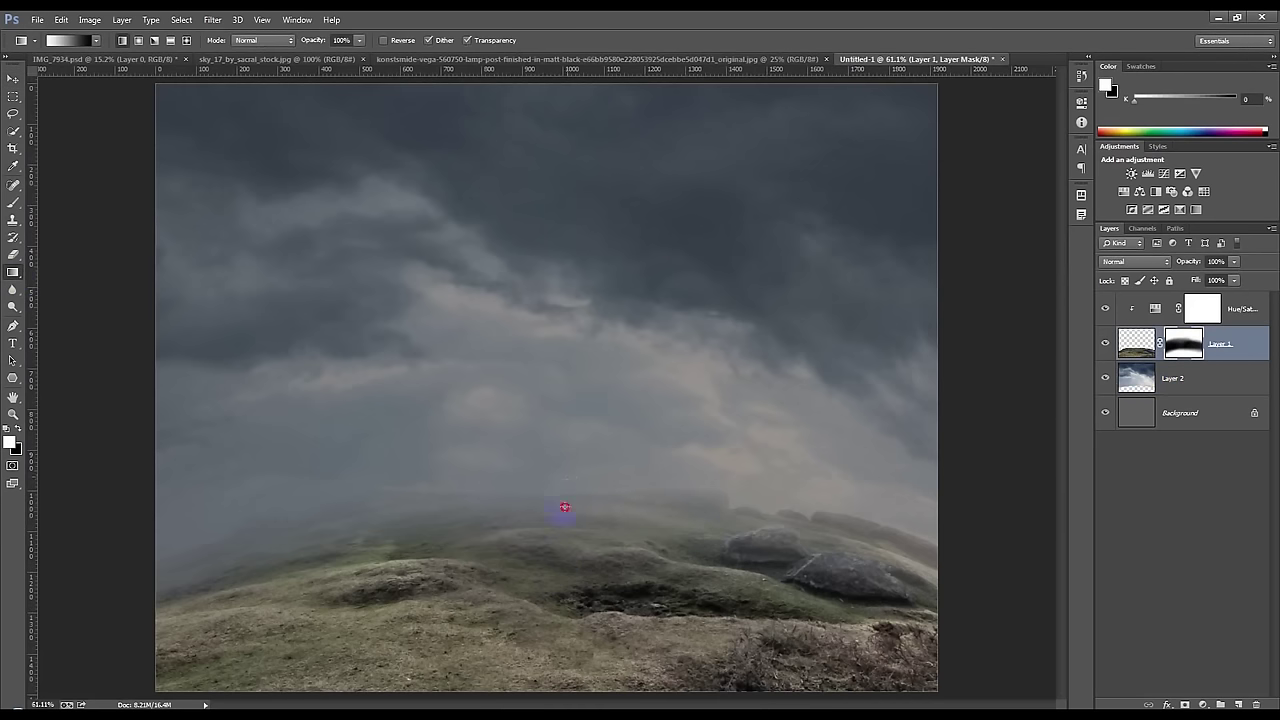
mouse_move(565, 507)
left_mouse_down()
mouse_move(565, 468)
mouse_move(565, 517)
left_mouse_up()
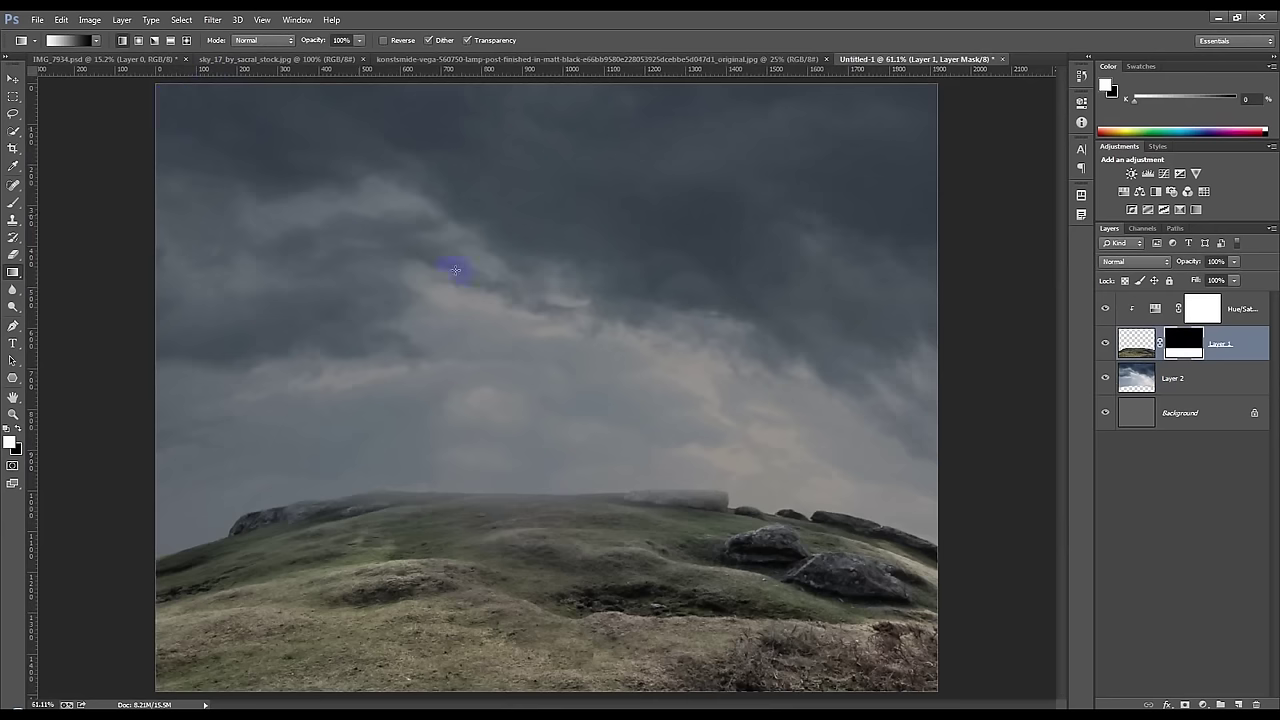
left_click_drag(562, 530, 552, 595)
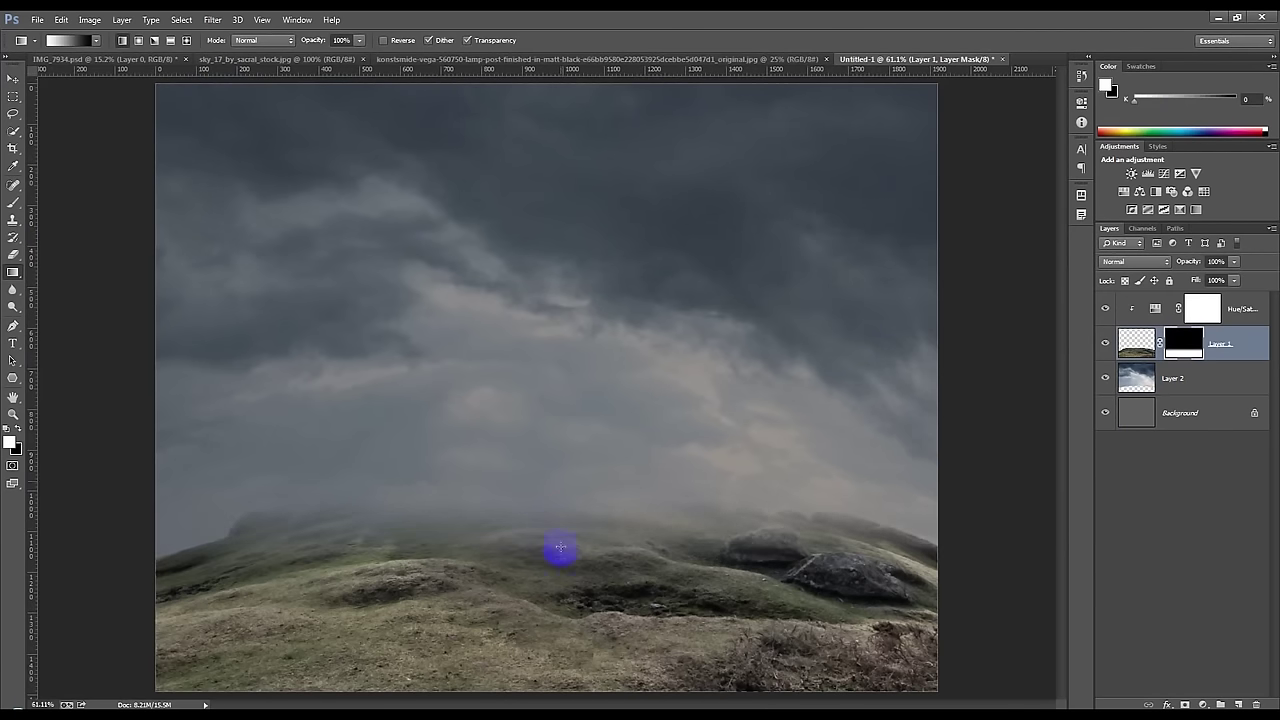
left_click_drag(553, 494, 559, 611)
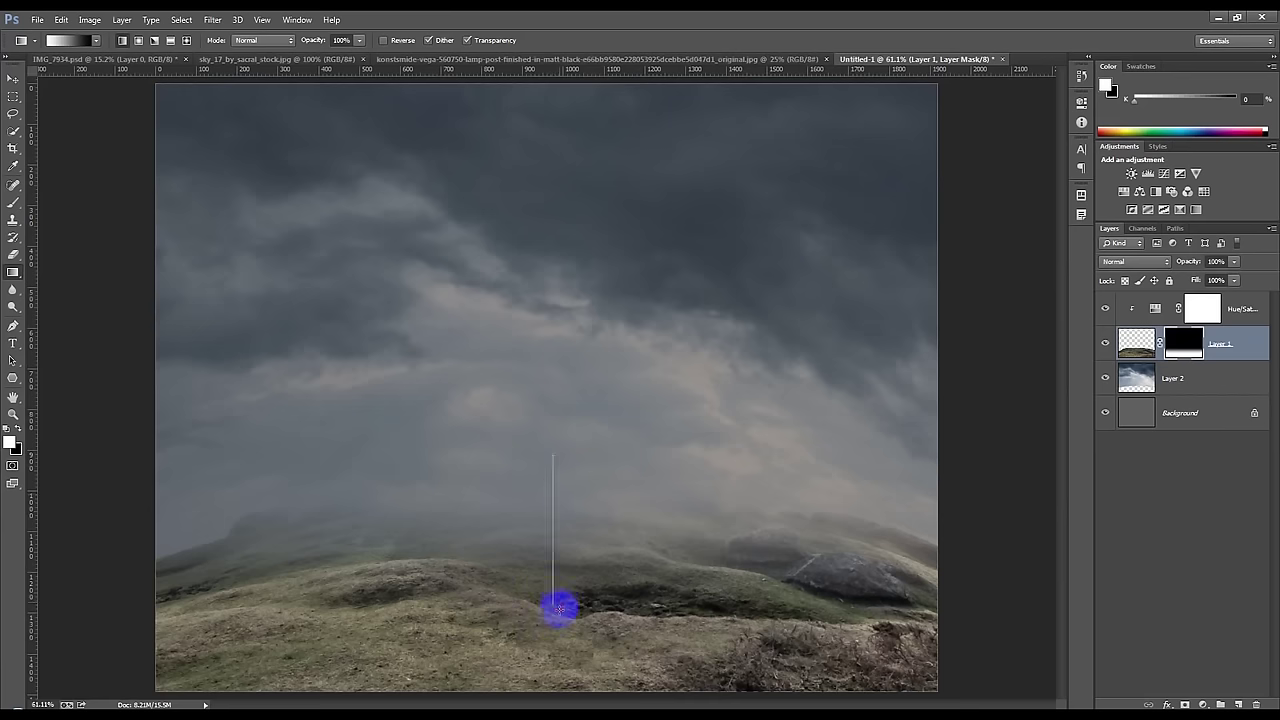
left_click_drag(557, 481, 557, 481)
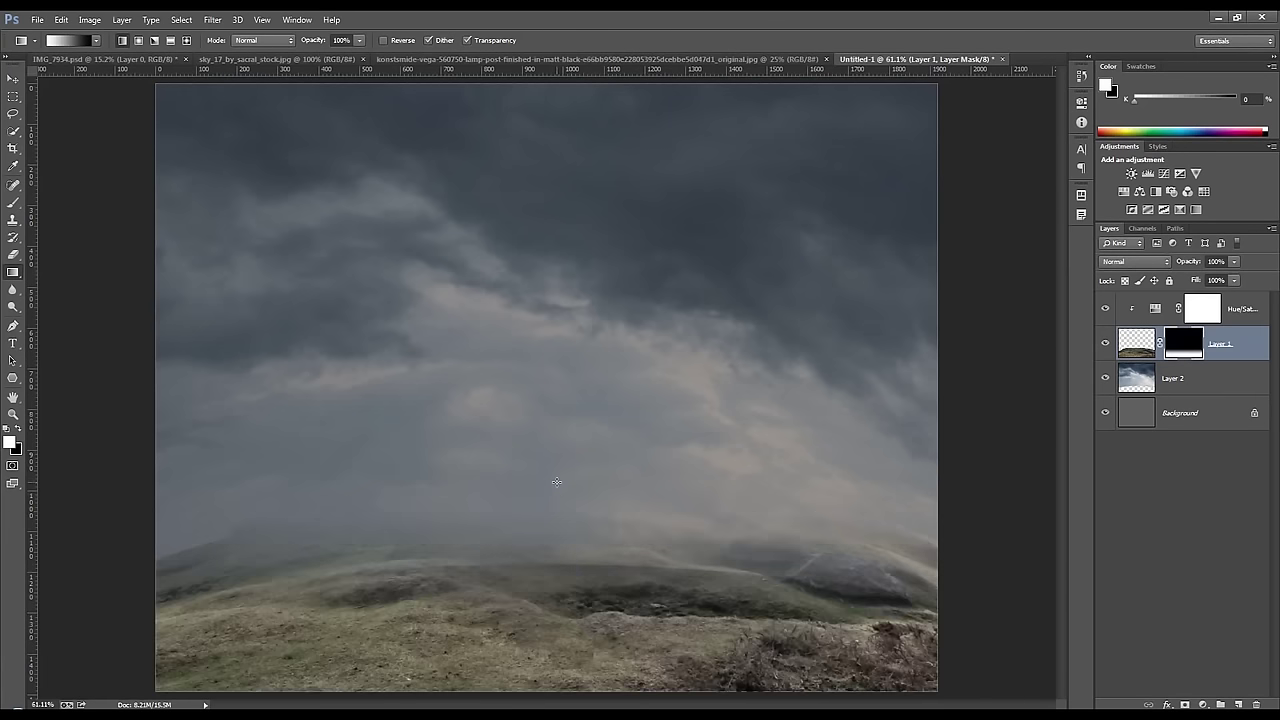
mouse_move(550, 427)
left_mouse_down()
mouse_move(549, 537)
mouse_move(548, 453)
left_mouse_up()
left_click_drag(548, 569, 546, 478)
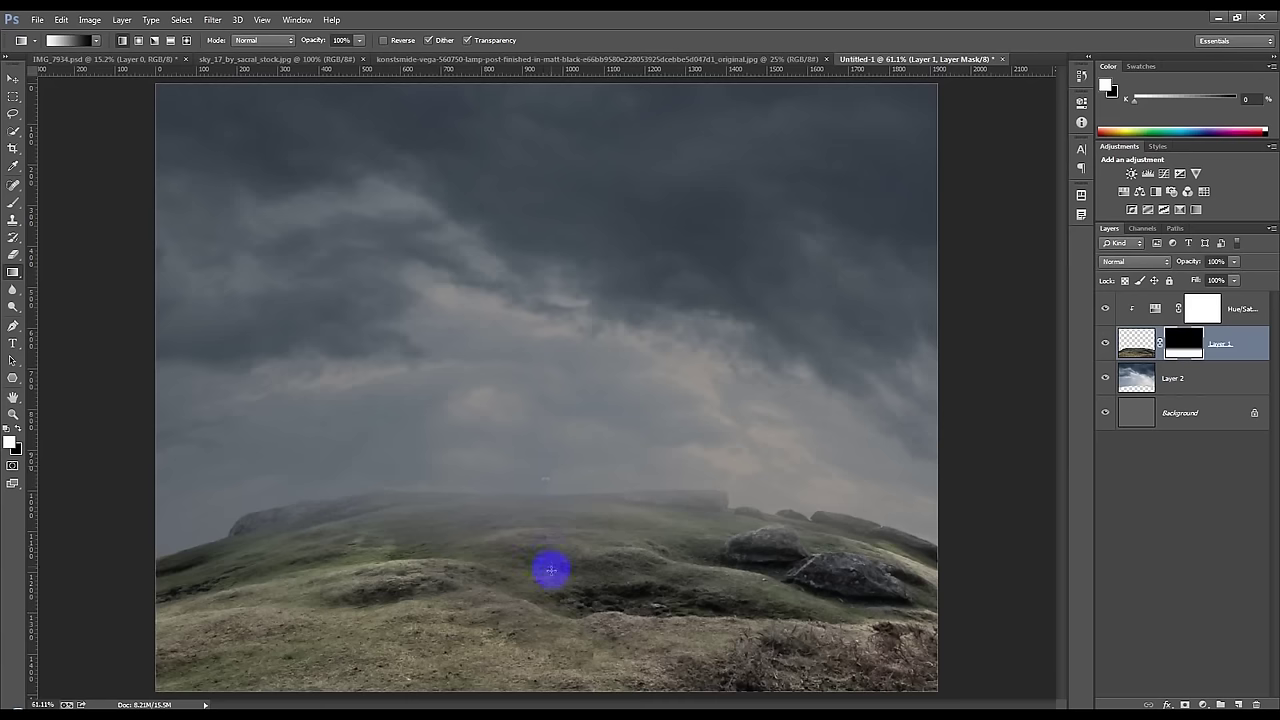
left_click_drag(551, 569, 551, 483)
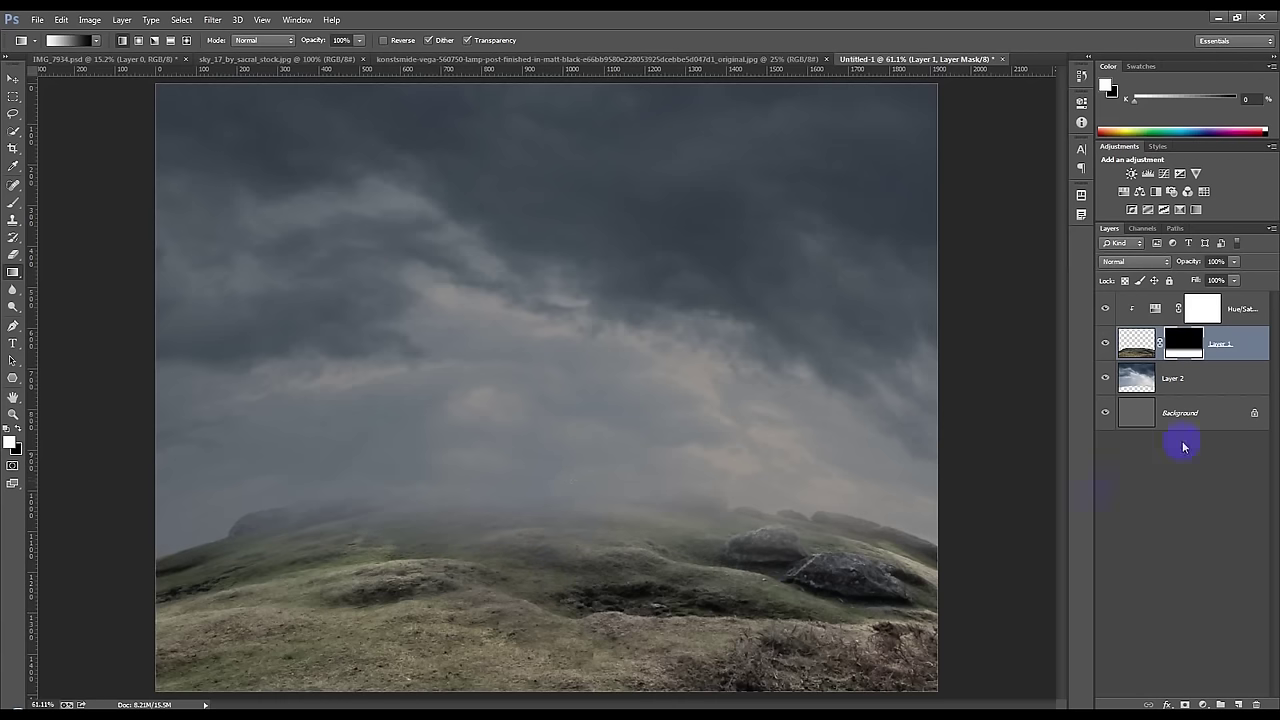
- Mask Layer 2 with a vertical gradient so the sky fades into mist above the hilltop
left_click(1194, 395)
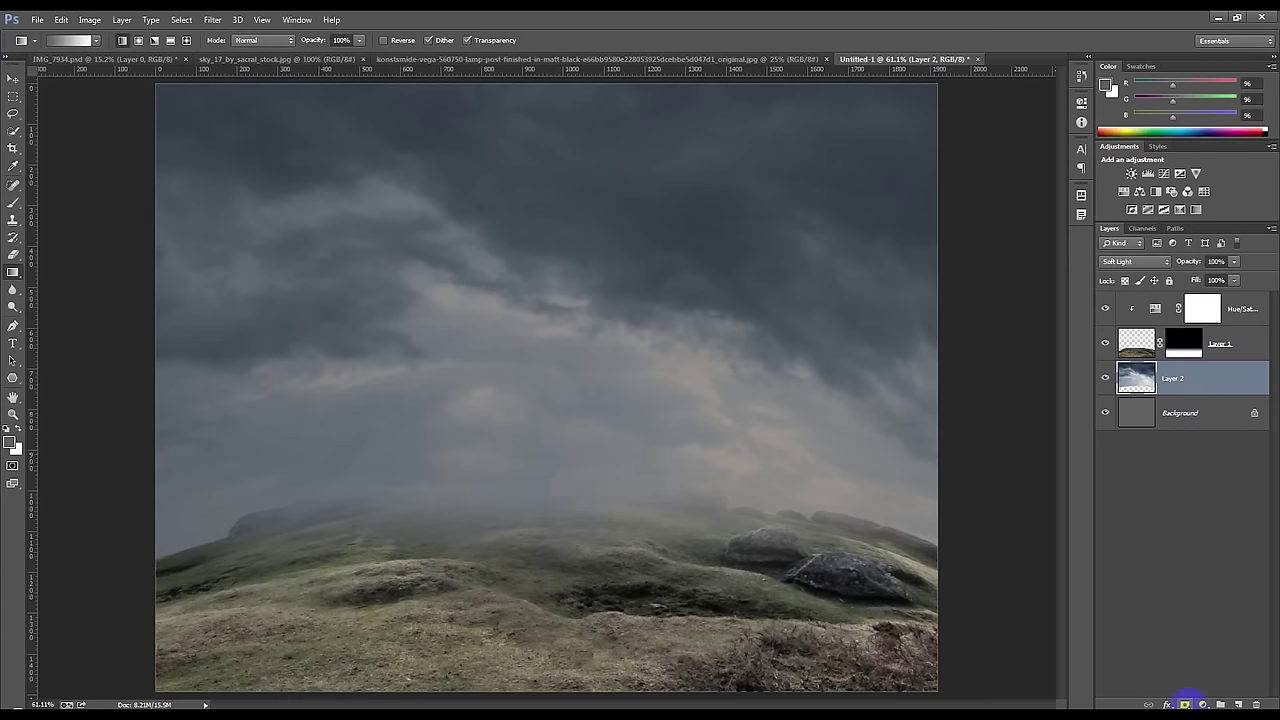
left_click(1184, 704)
mouse_move(574, 563)
left_mouse_down()
mouse_move(560, 462)
mouse_move(580, 563)
left_mouse_up()
left_click_drag(584, 440, 597, 527)
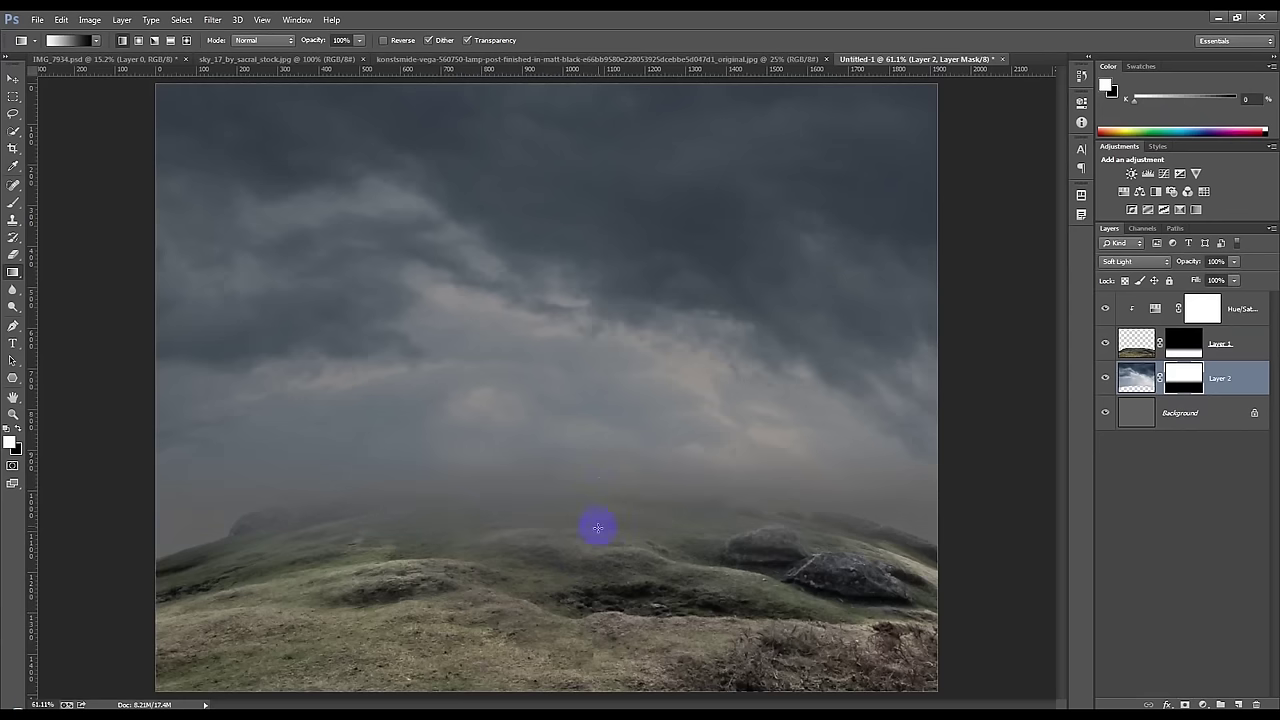
left_click_drag(581, 343, 587, 520)
left_click_drag(580, 228, 611, 532)
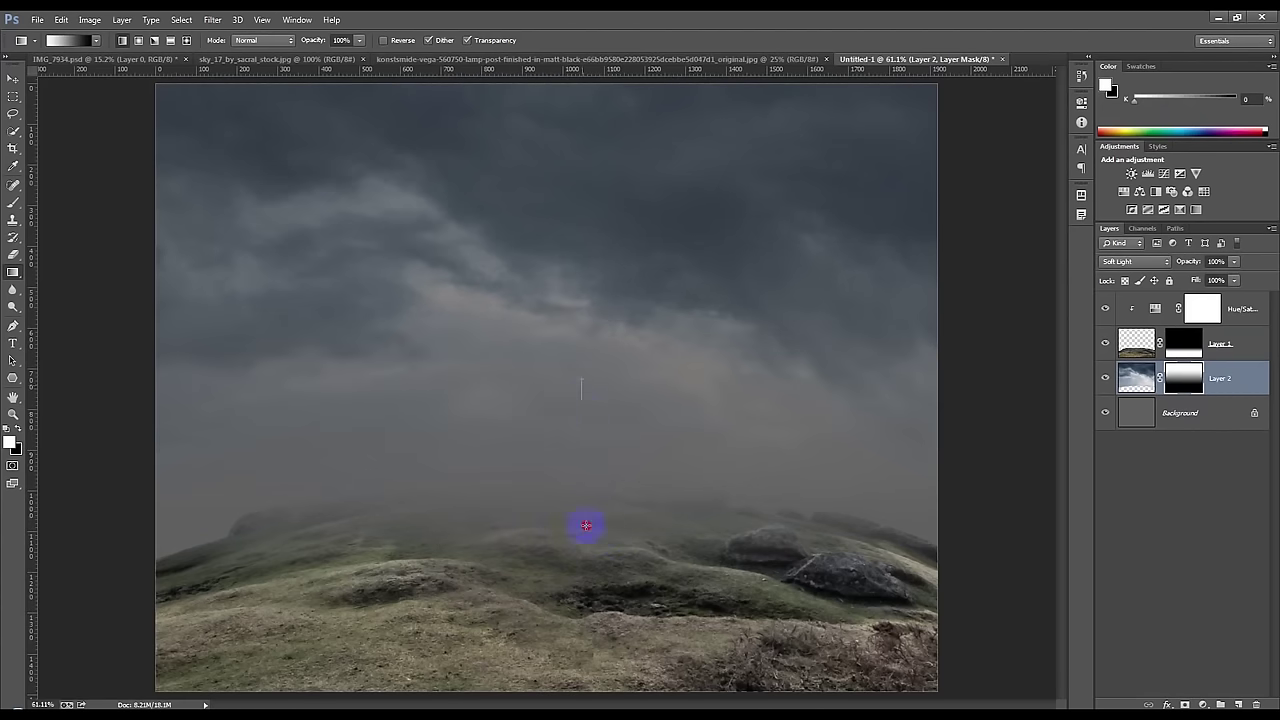
mouse_move(582, 409)
left_mouse_down()
mouse_move(587, 530)
mouse_move(597, 526)
left_mouse_up()
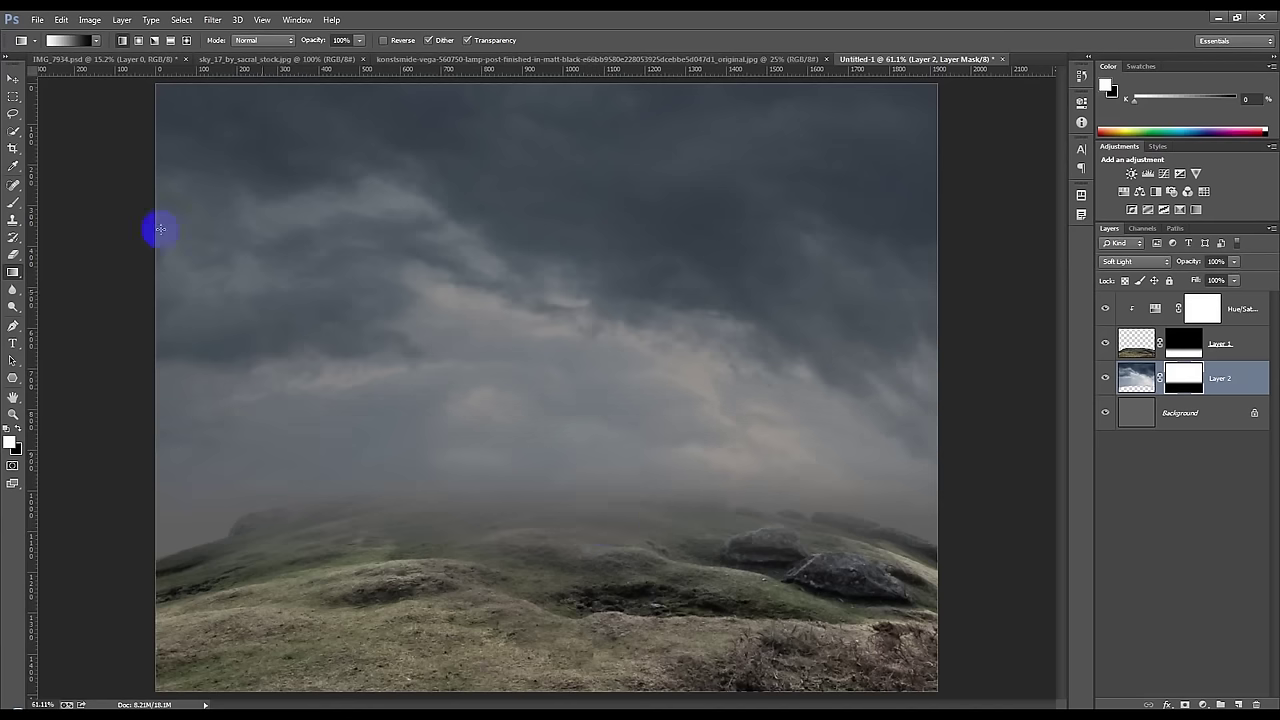
- Target Layer 1's mask with the Brush tool and black foreground
left_click(13, 78)
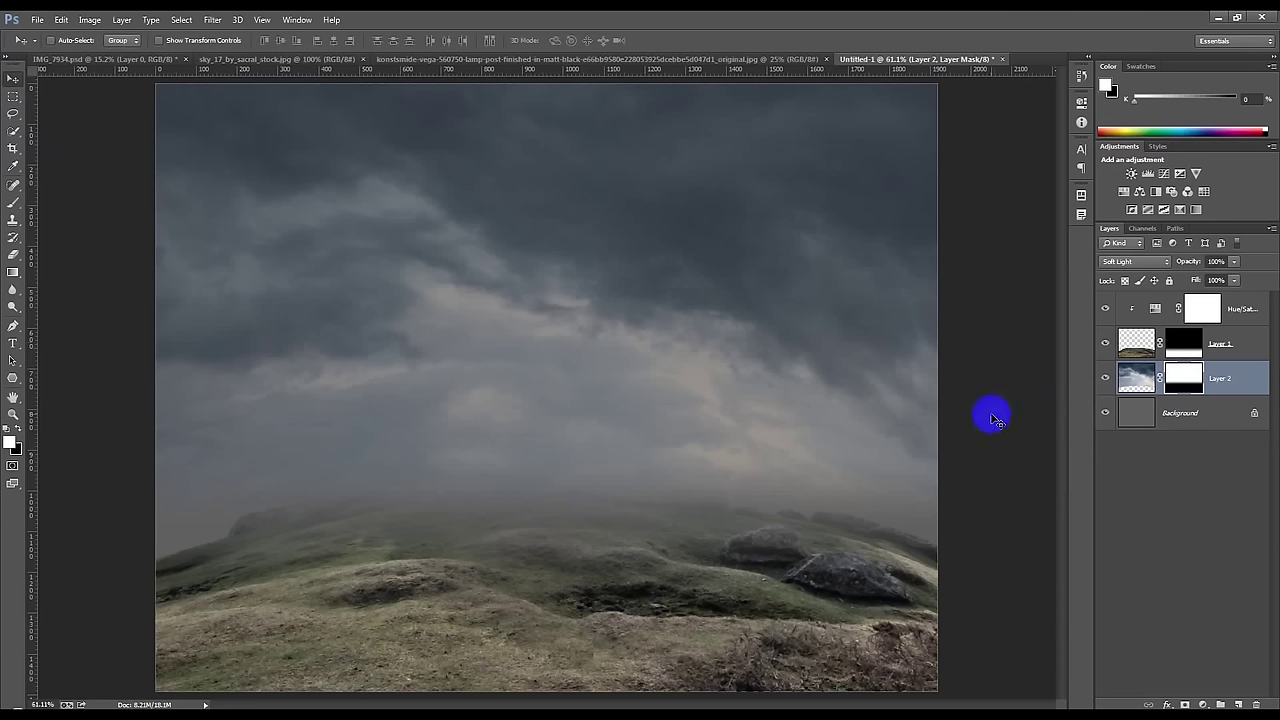
left_click(1183, 343)
left_click(13, 203)
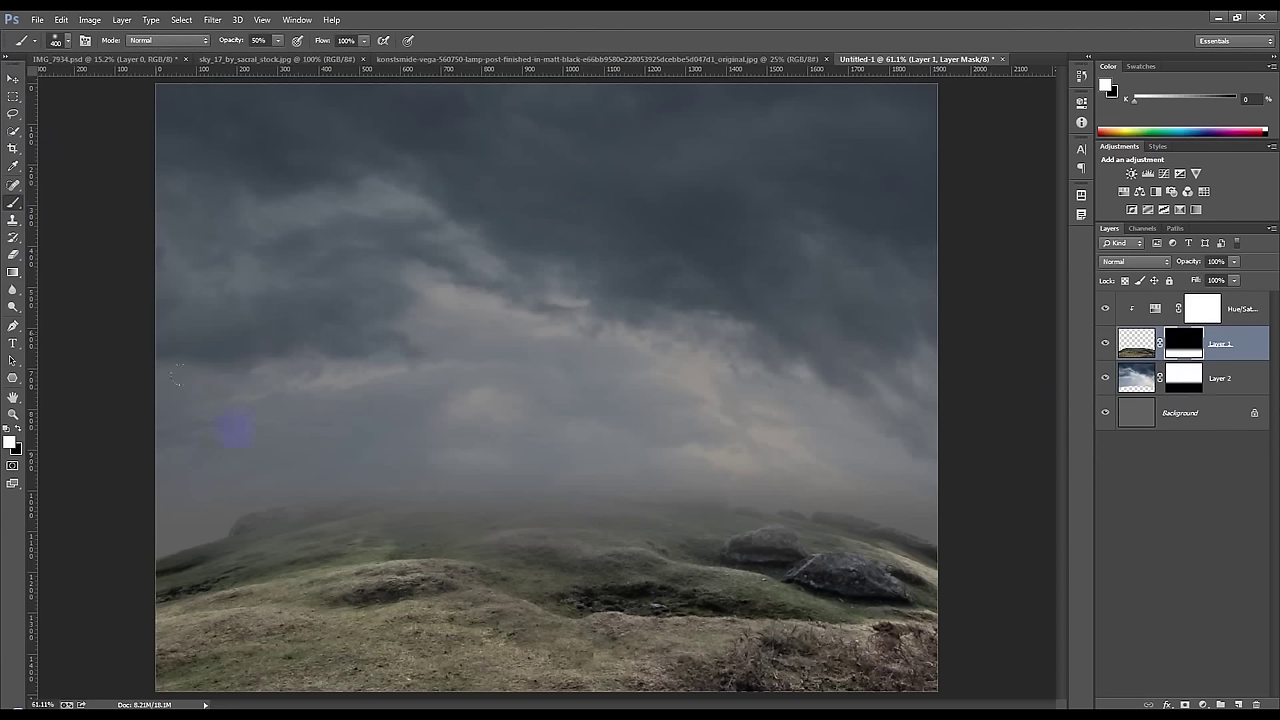
left_click(17, 428)
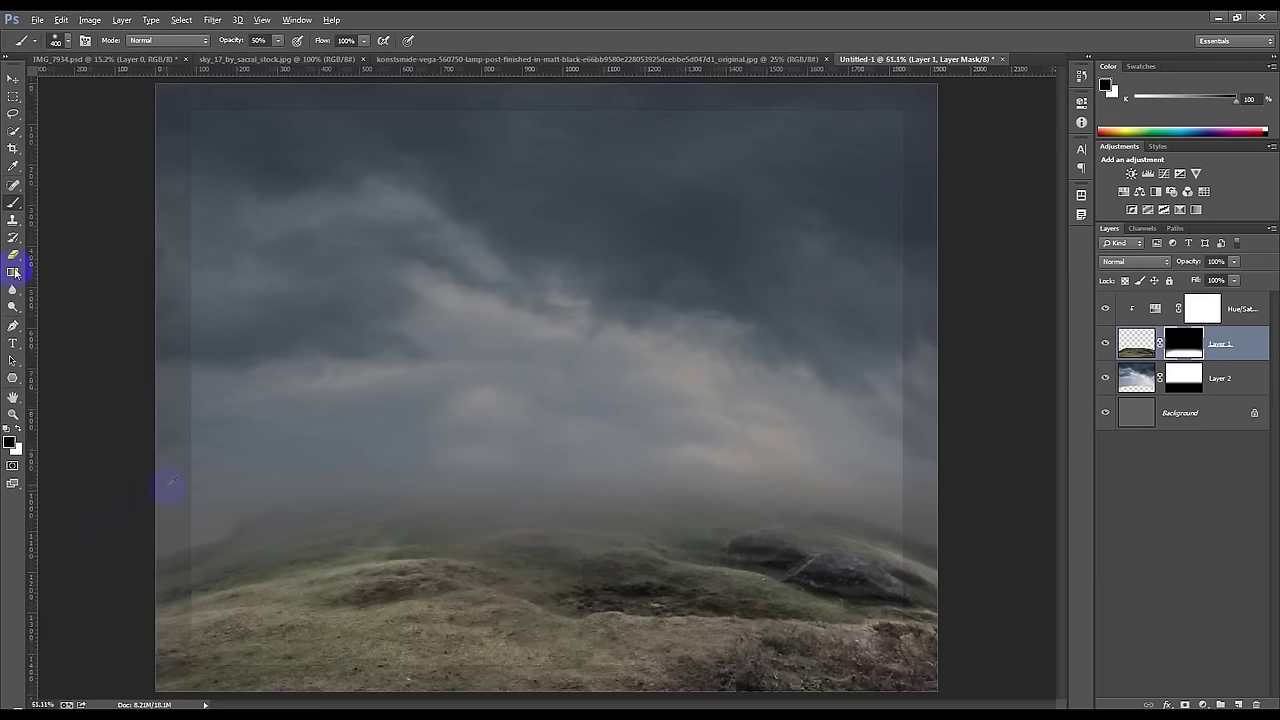
left_click(13, 78)
- Drag the man's masked layer from IMG_7934 into Untitled-1, above the Hue/Saturation layer
left_click(400, 60)
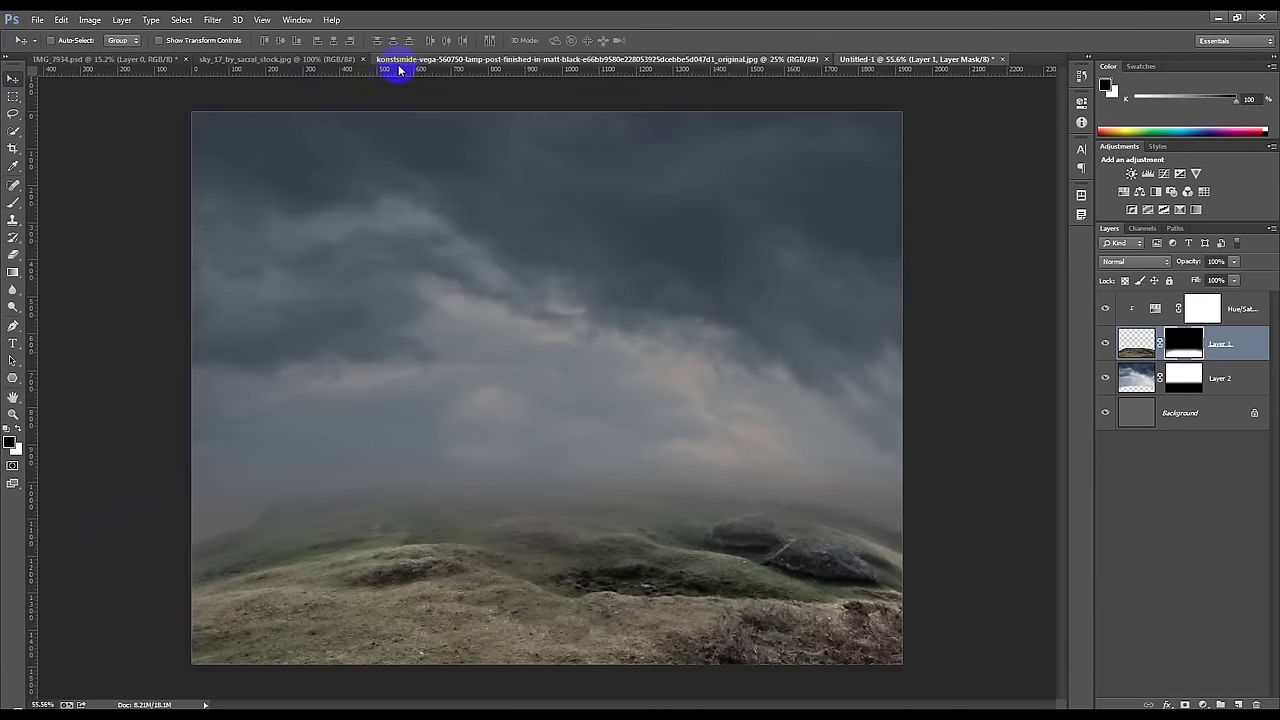
left_click(137, 58)
mouse_move(480, 305)
left_mouse_down()
mouse_move(868, 70)
mouse_move(607, 294)
left_mouse_up()
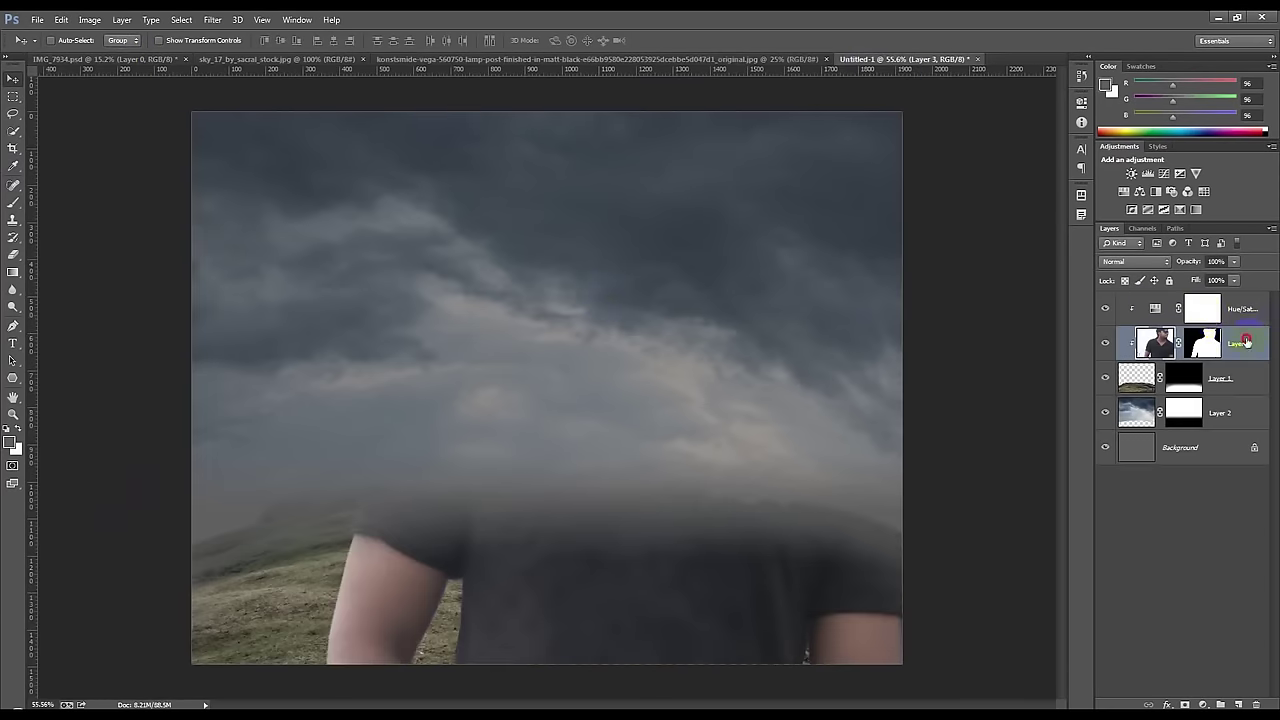
left_click_drag(1180, 330, 1235, 320)
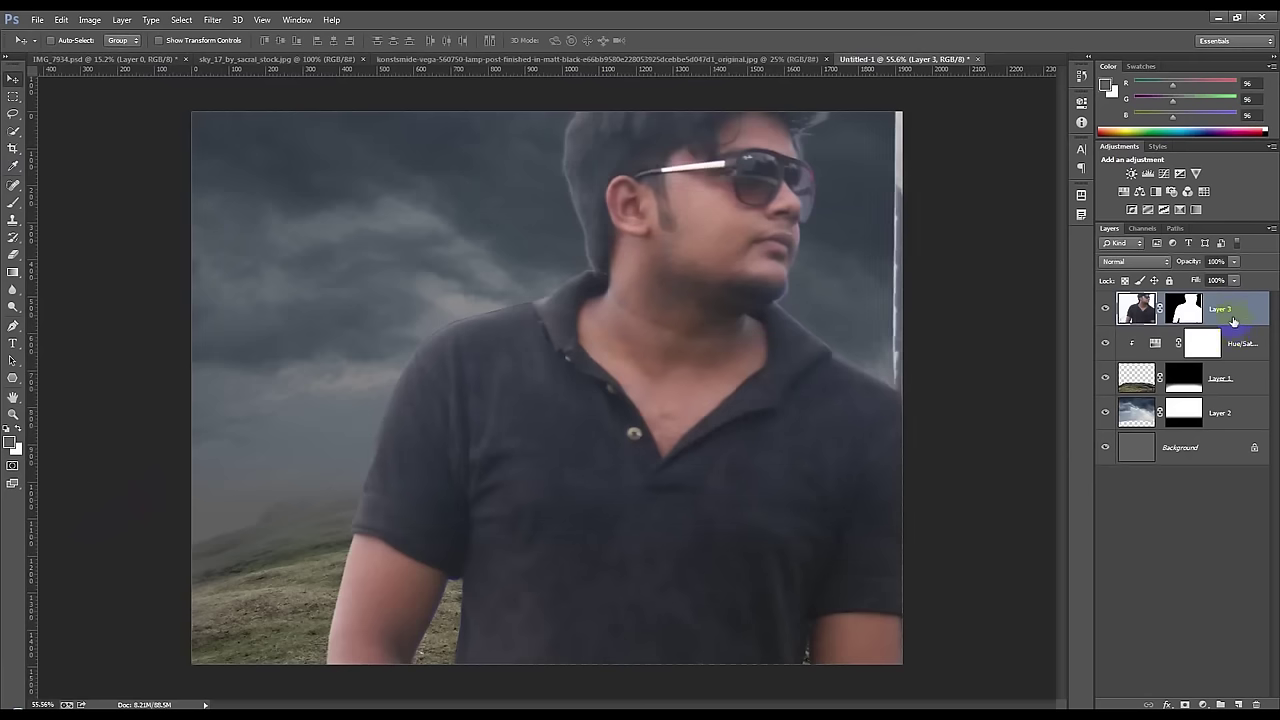
- Convert the man's new Layer 3 to a smart object
key("ctrl+t")
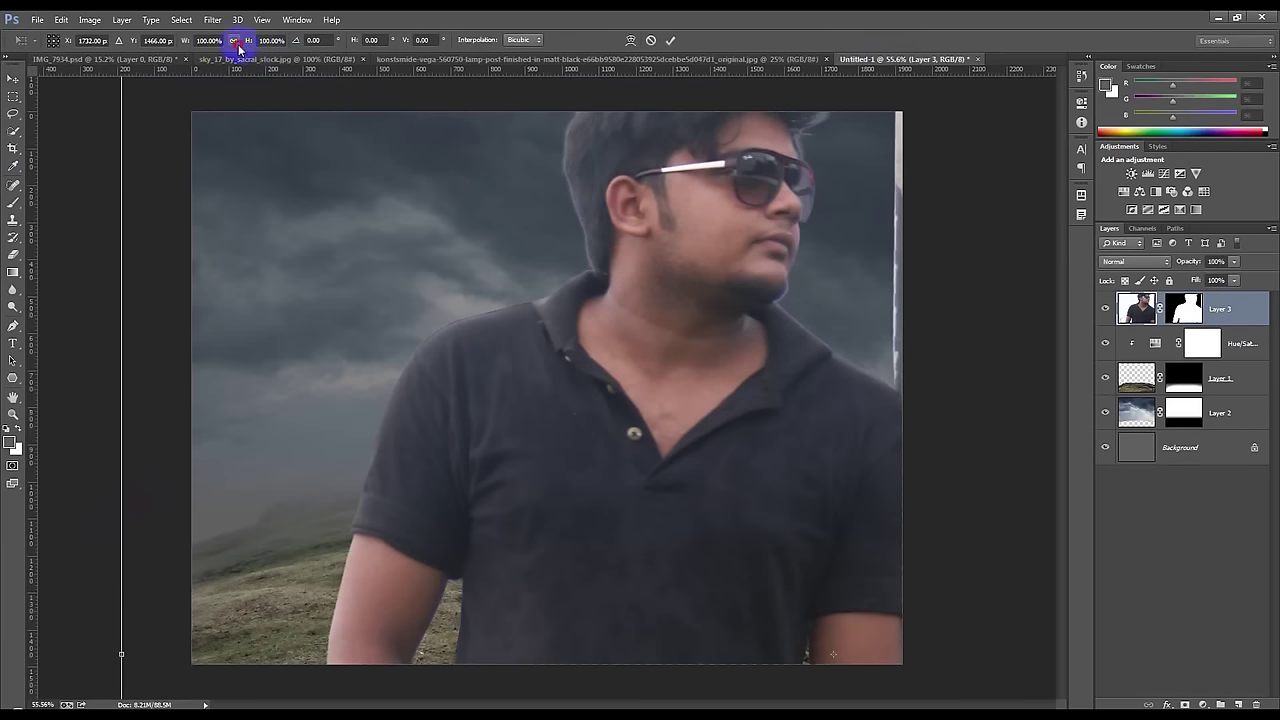
left_click(650, 40)
right_click(1245, 316)
left_click(1090, 252)
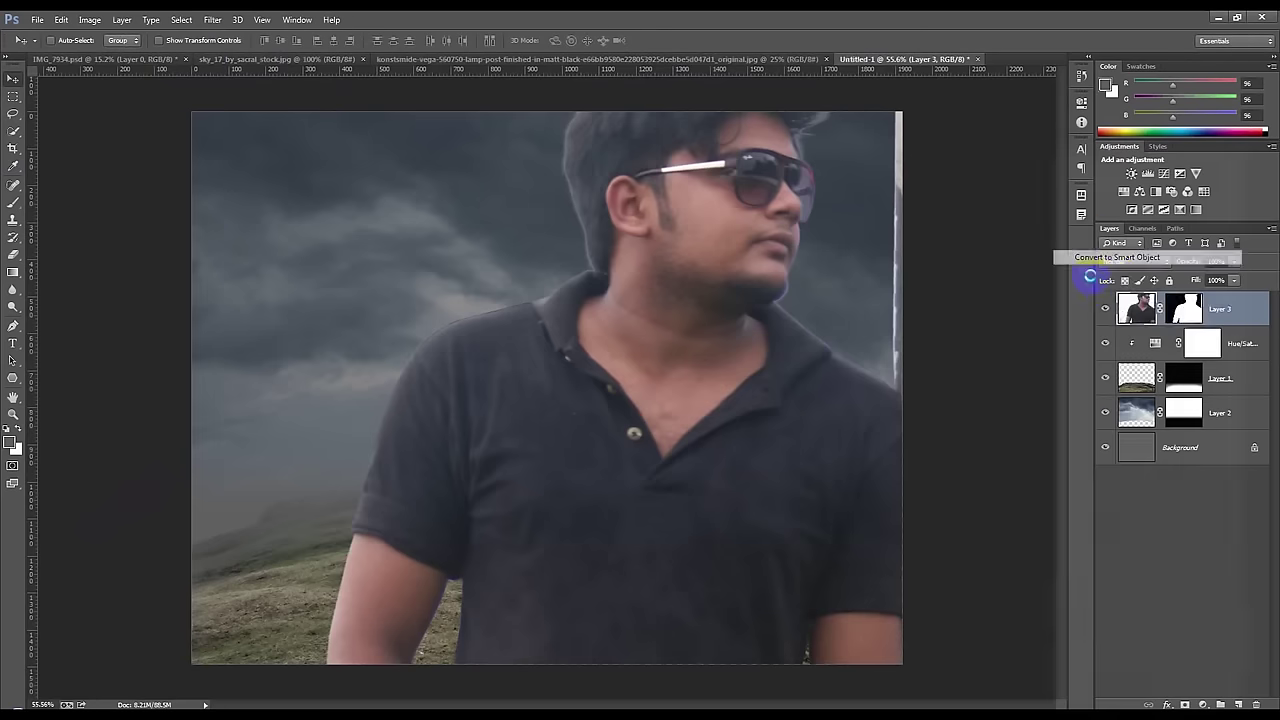
- Proportionally scale the man to about 19% and place him beside the pole on the hill
key("ctrl+t")
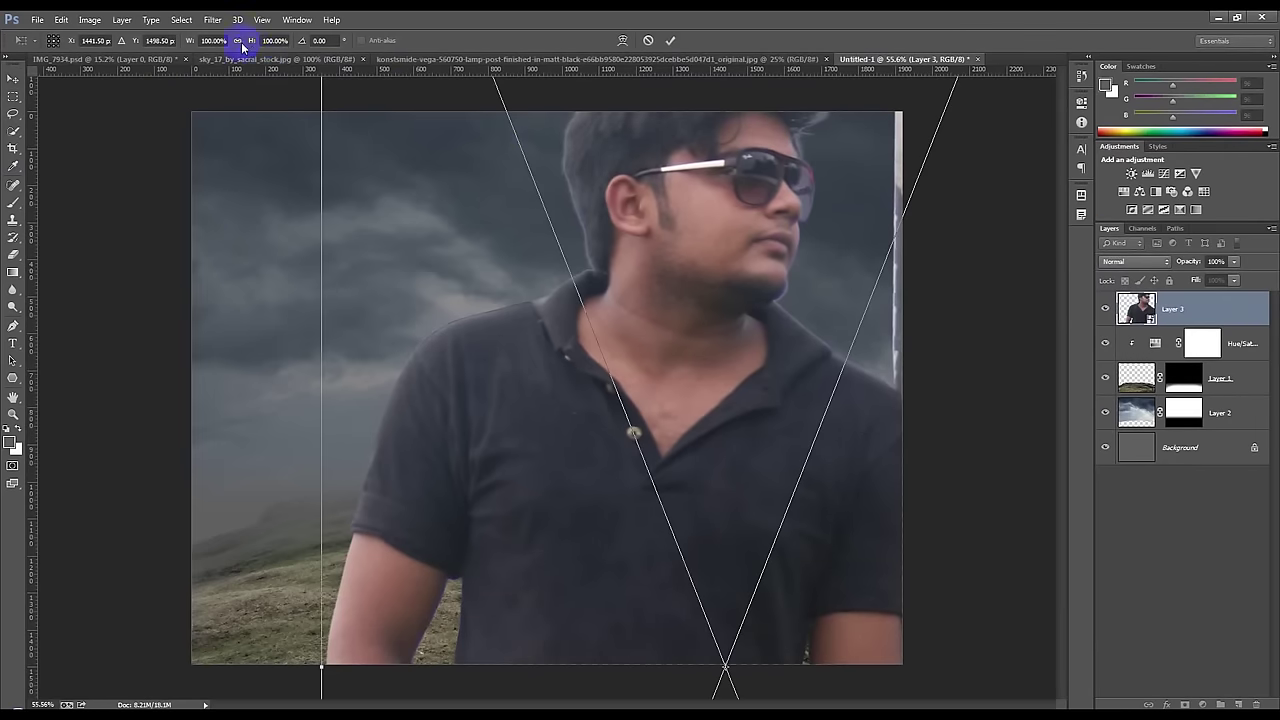
left_click(205, 40)
left_click_drag(180, 50, 149, 69)
left_click_drag(666, 449, 604, 256)
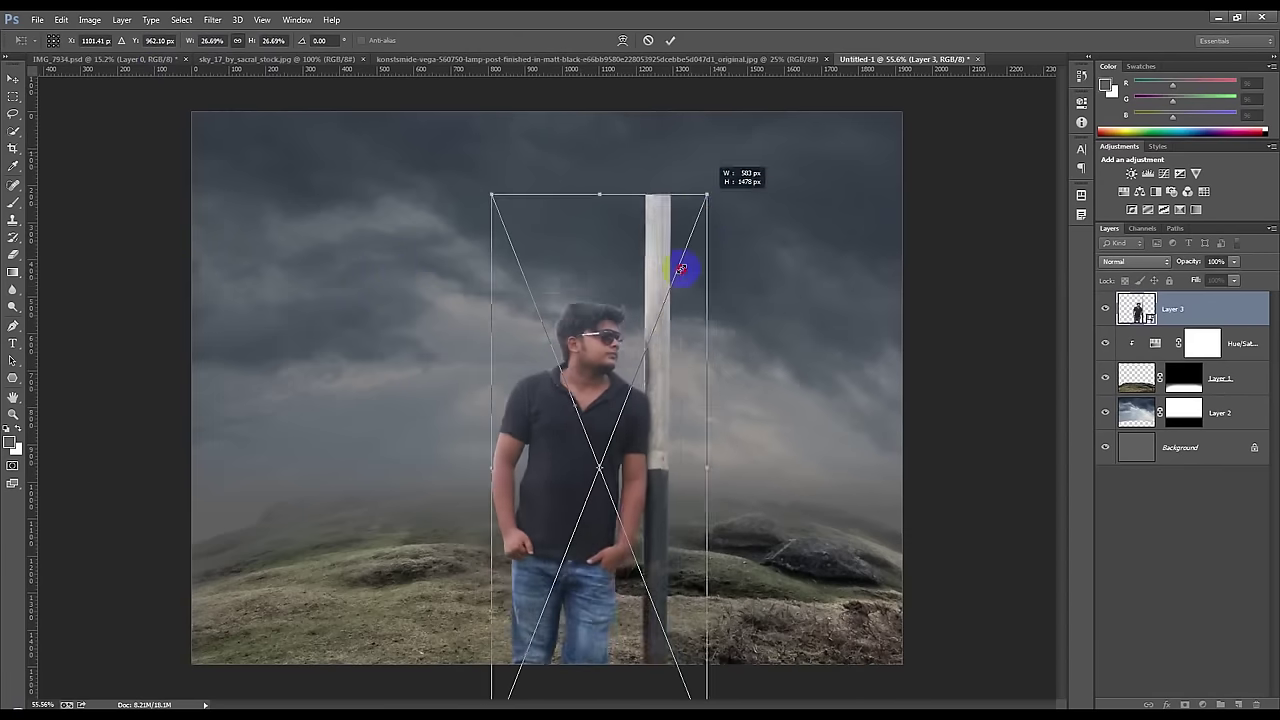
left_click_drag(723, 153, 656, 324)
left_click_drag(618, 380, 620, 366)
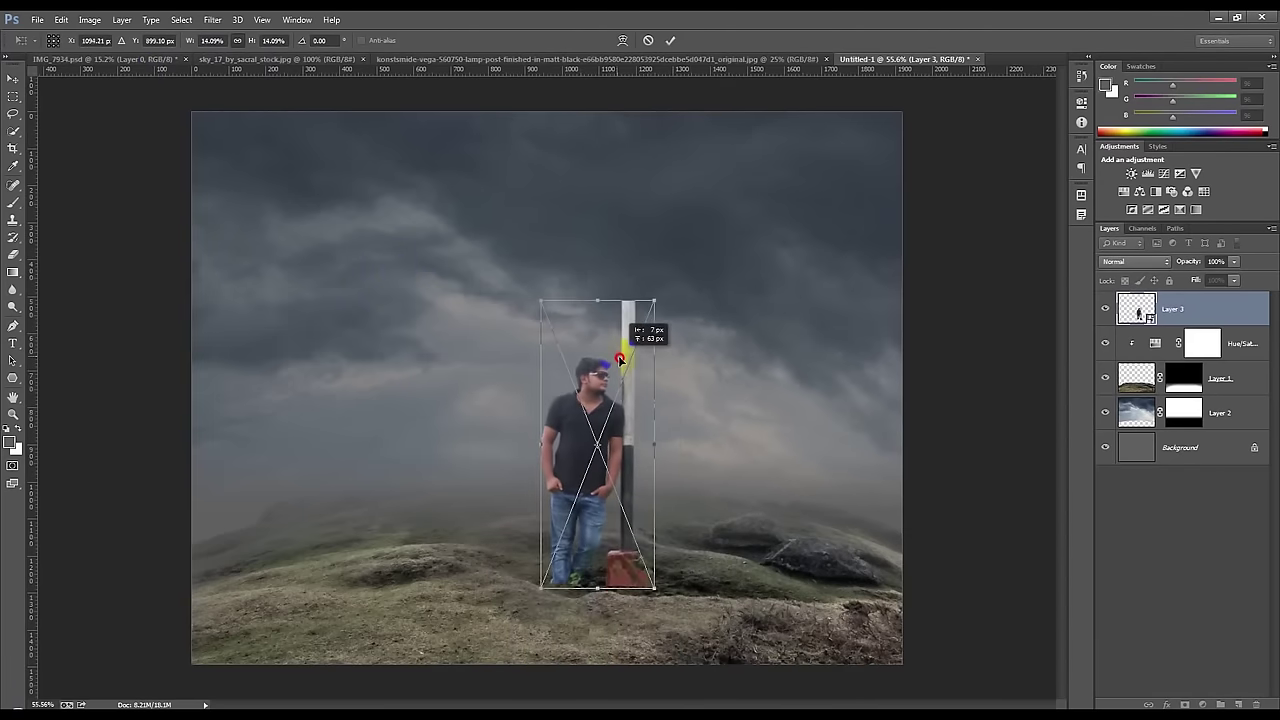
left_click_drag(620, 366, 614, 358)
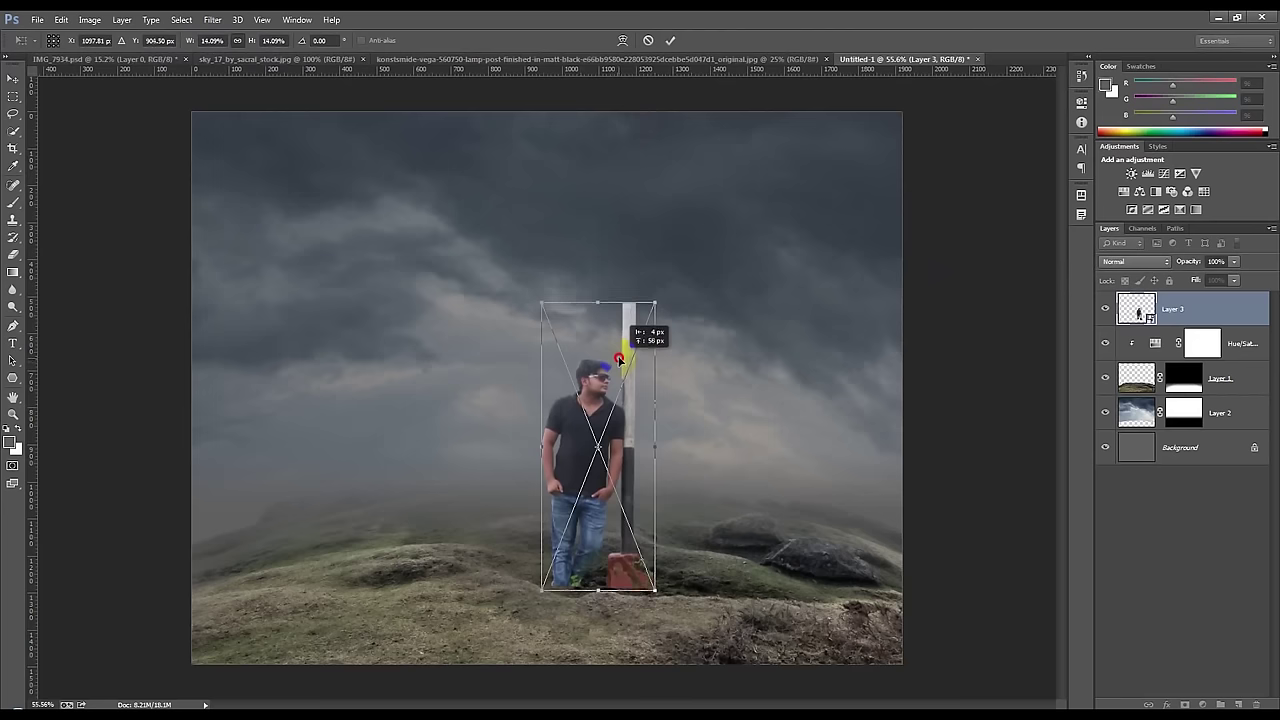
left_click_drag(675, 267, 743, 206)
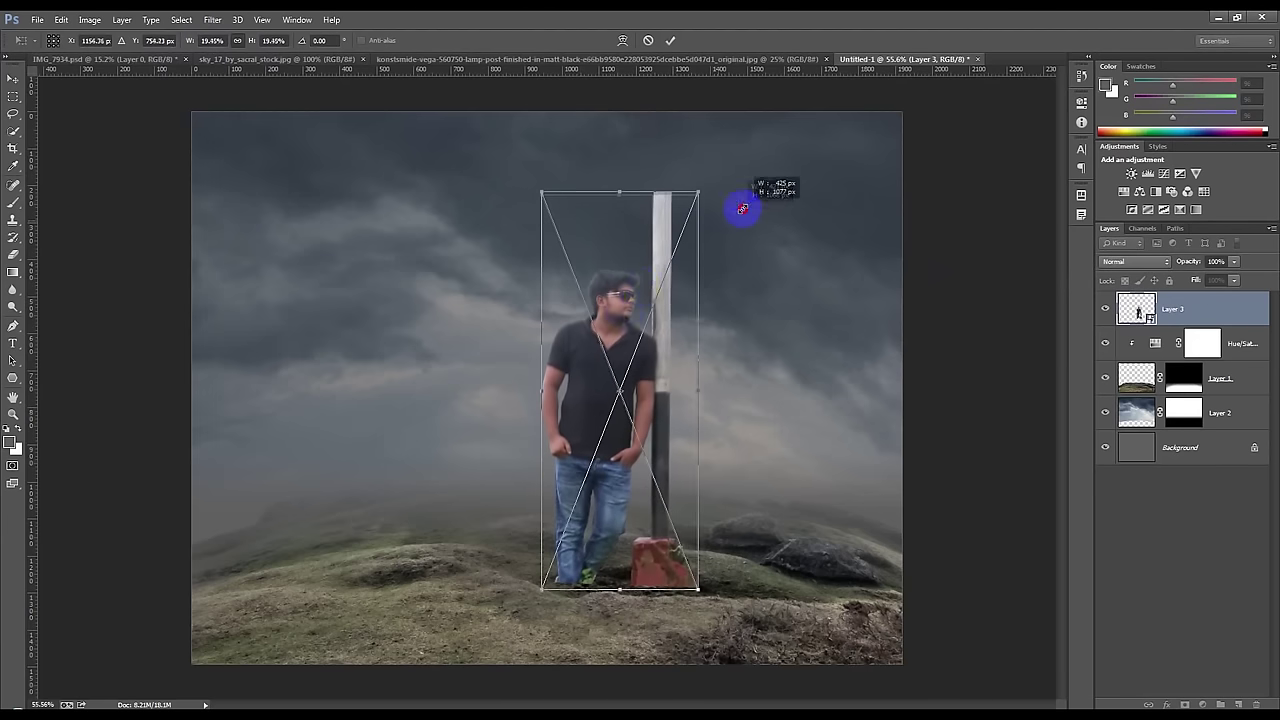
left_click_drag(609, 286, 610, 313)
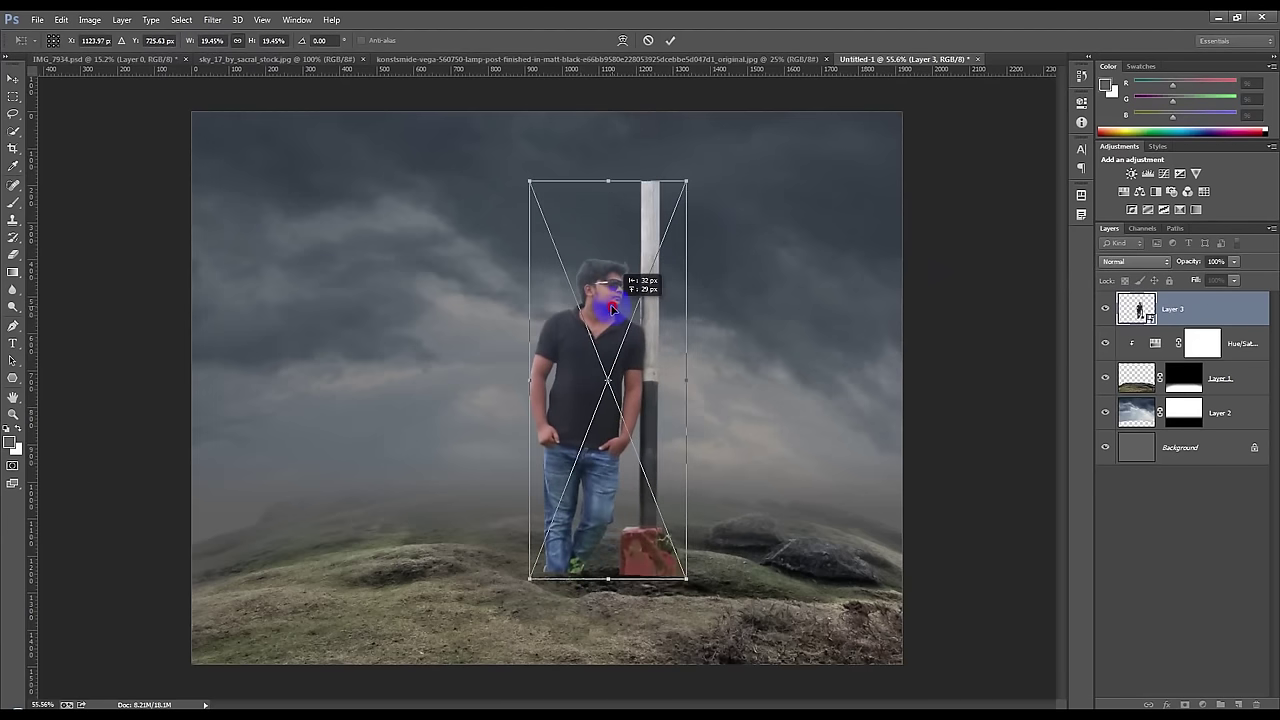
left_click(670, 40)
- Shrink the man slightly to about 15.3% and shift him right against the pole
key("ctrl+t")
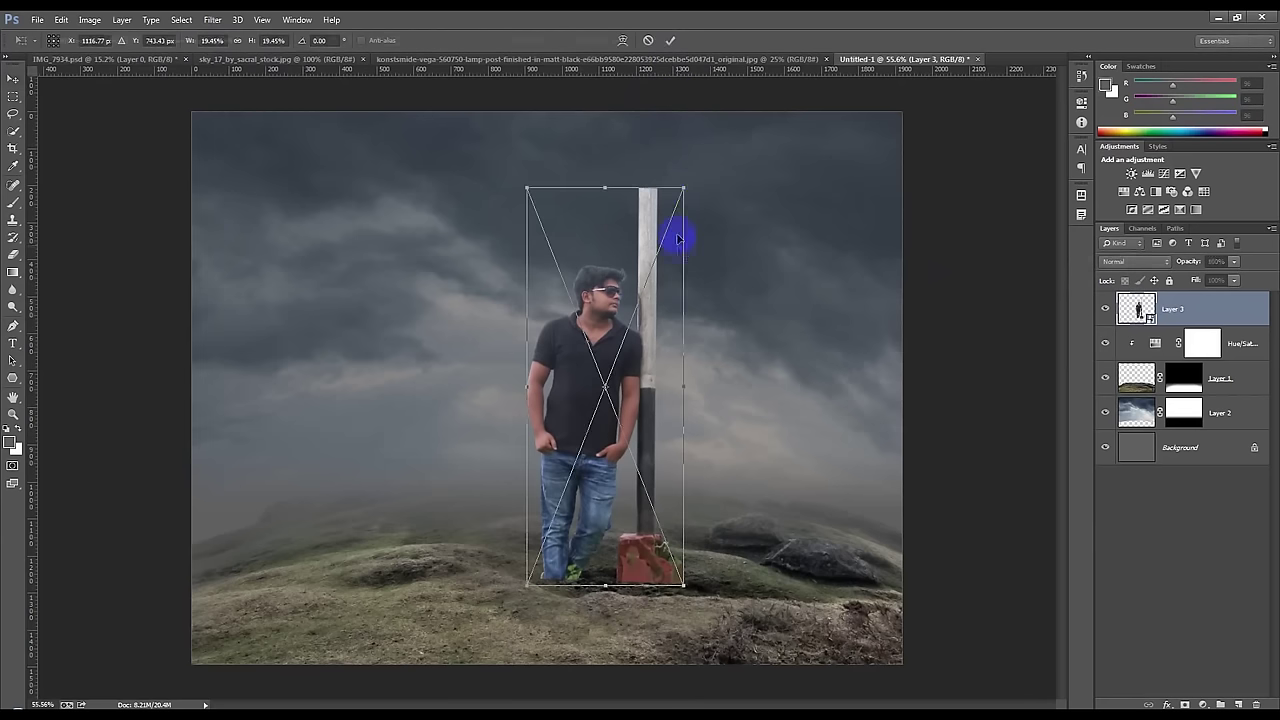
left_click_drag(684, 187, 663, 272)
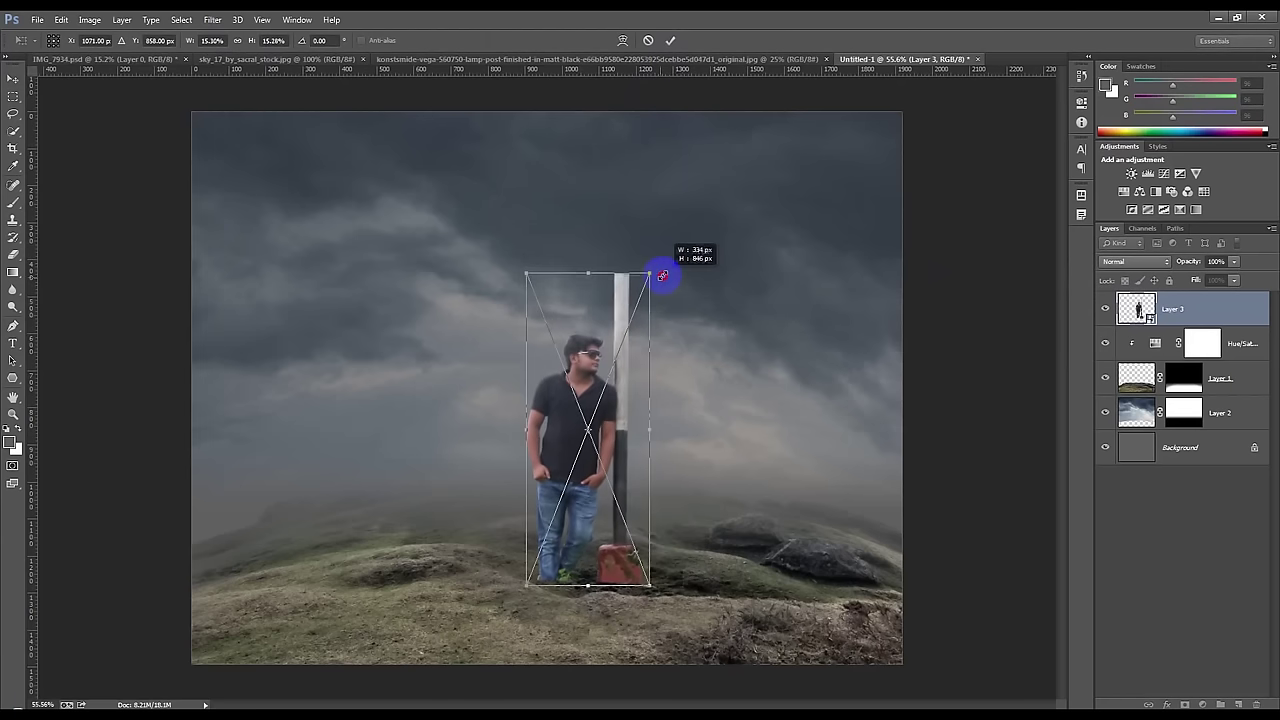
left_click_drag(623, 323, 631, 328)
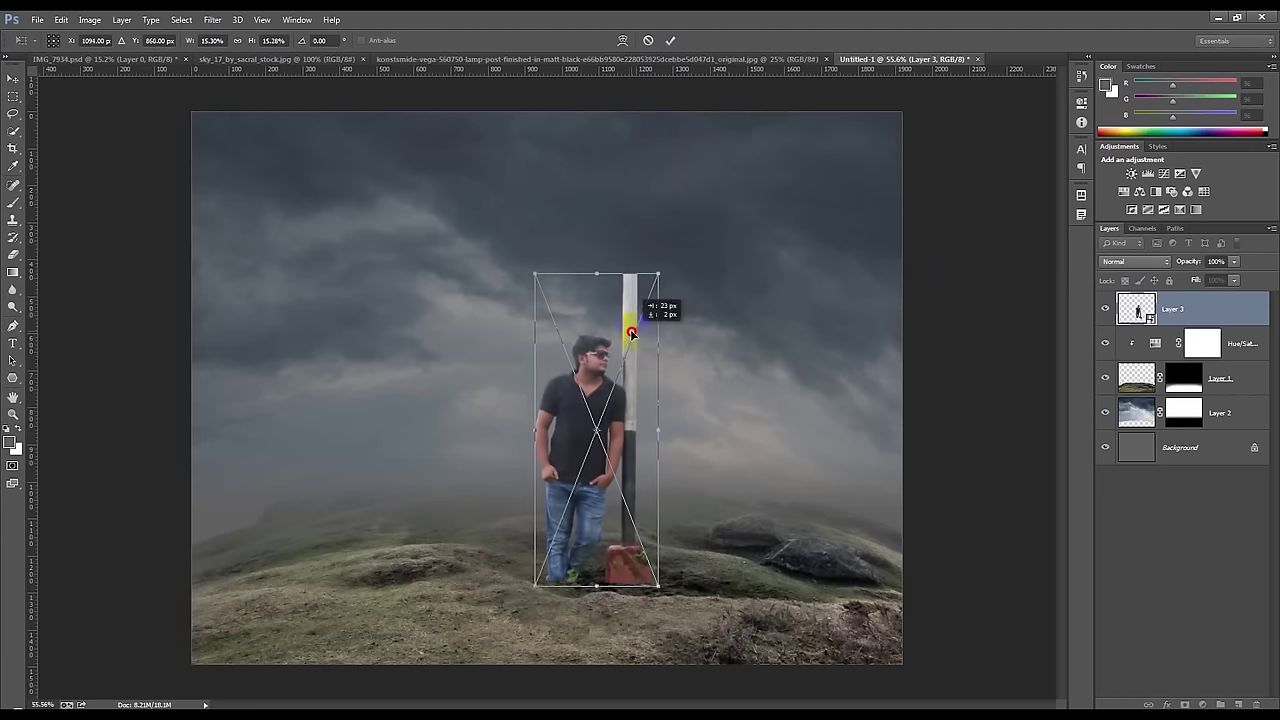
left_click(670, 40)
scroll(710, 464, "up", 2)
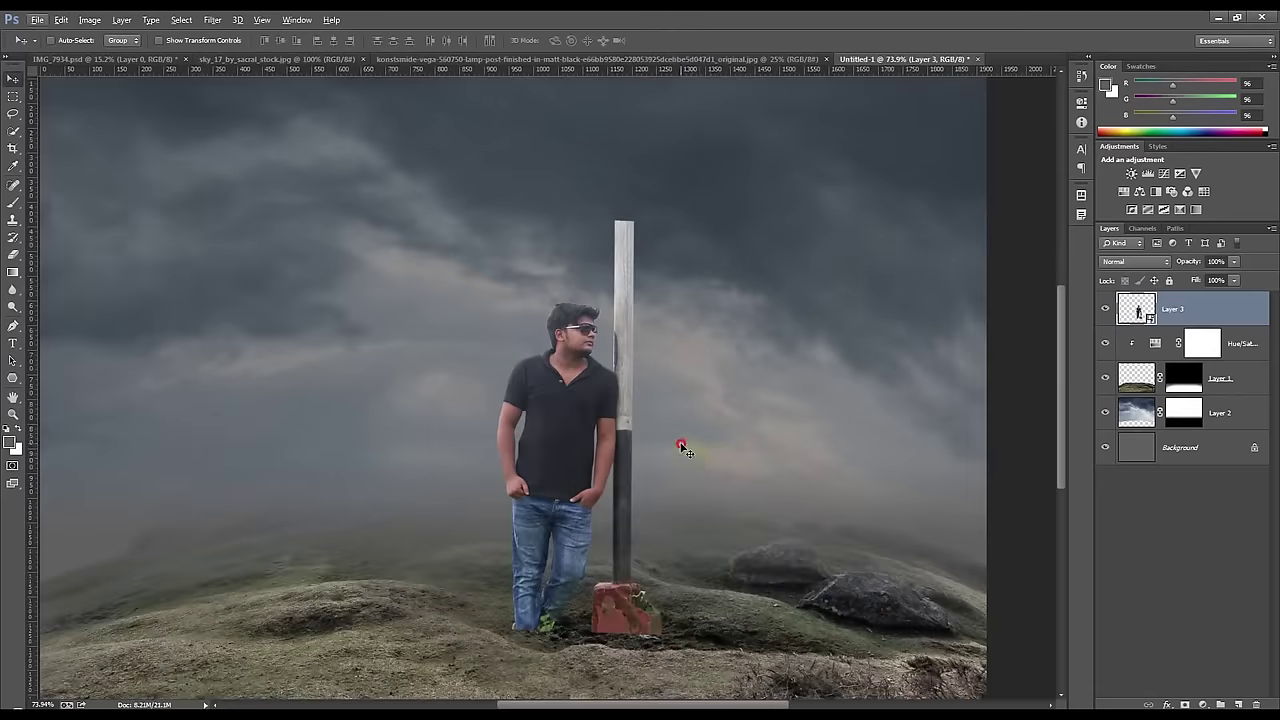
scroll(681, 443, "down", 3)
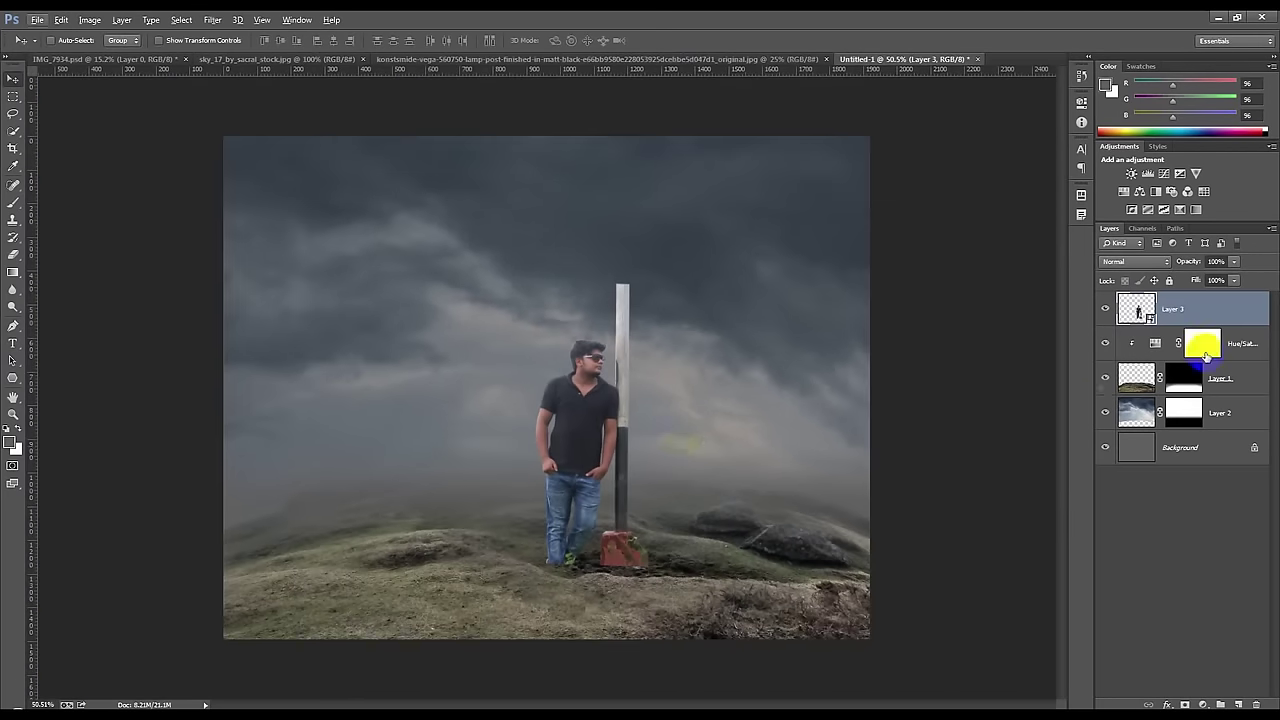
scroll(640, 223, "up", 2)
scroll(634, 262, "up", 2)
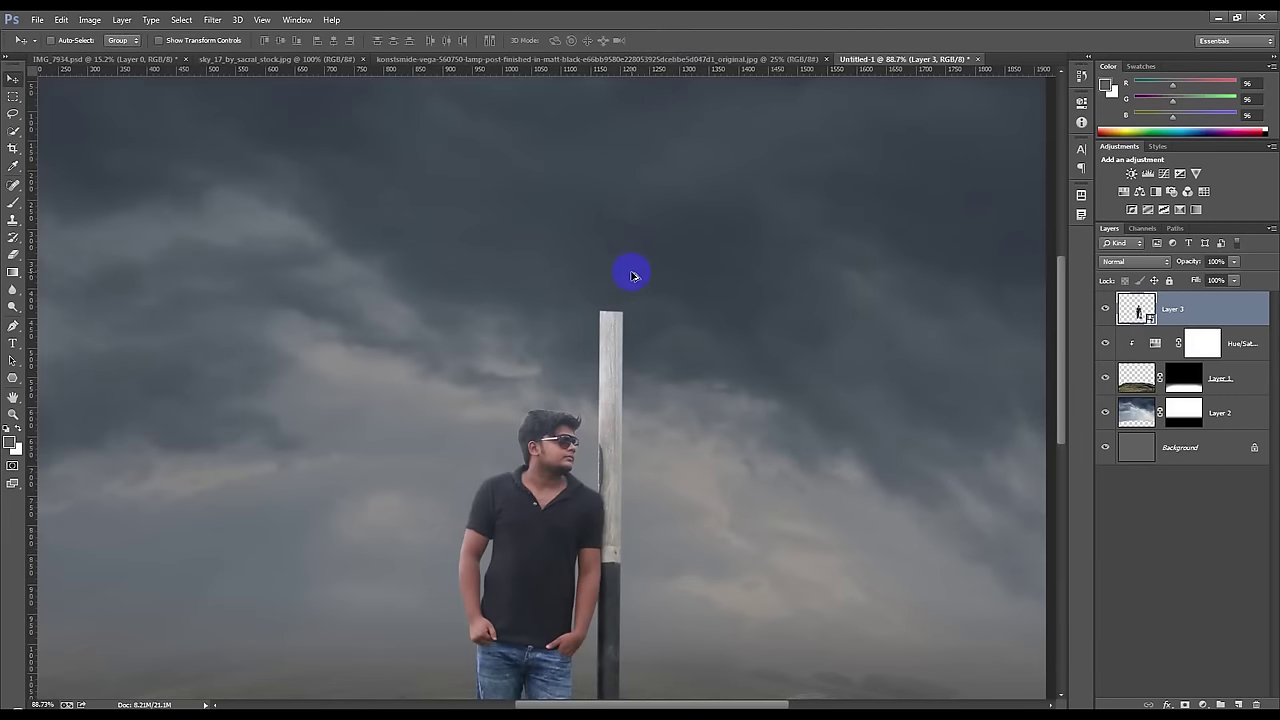
scroll(631, 276, "down", 1)
scroll(594, 285, "down", 1)
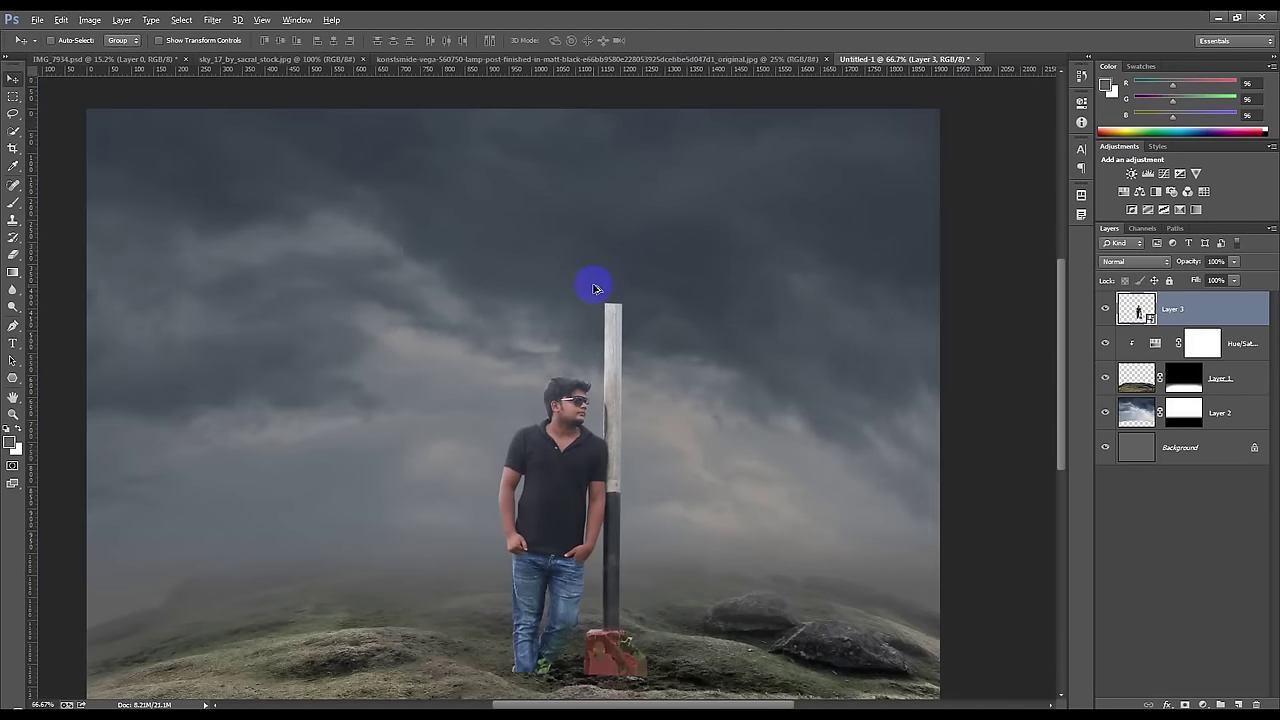
key("alt")
left_click(415, 59)
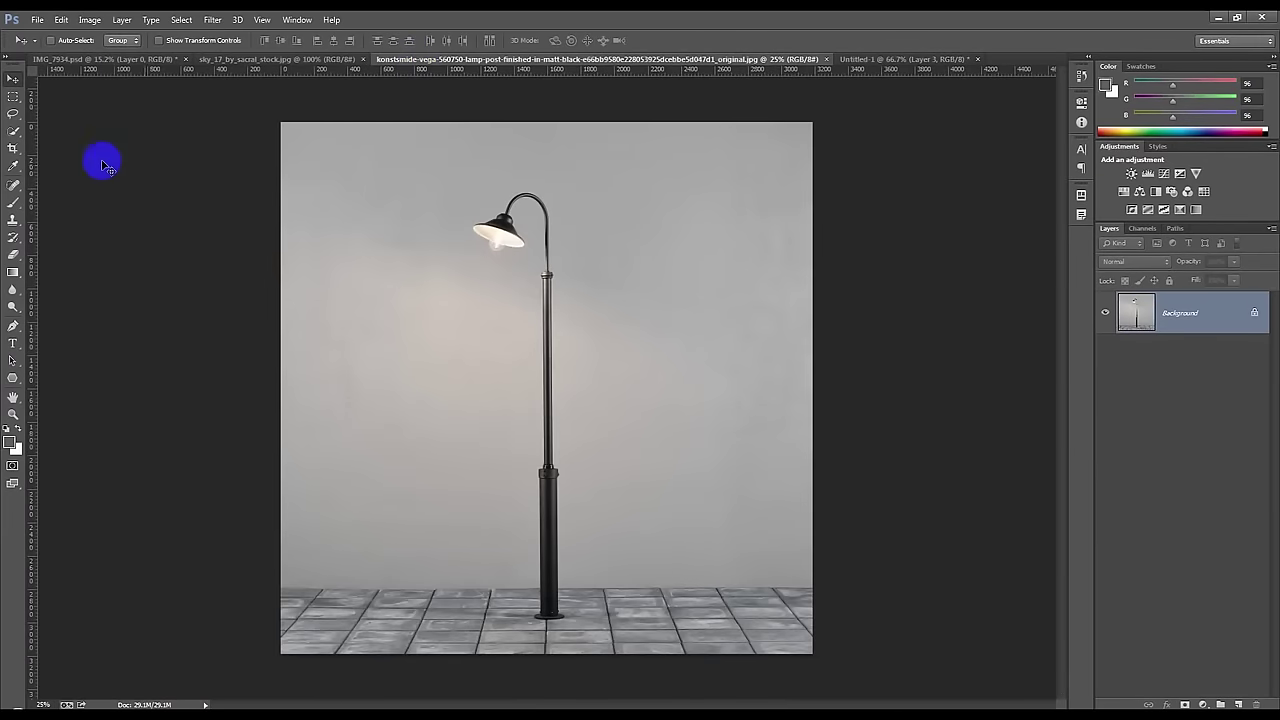
- Start a Pen path at the pole's base and trace it up to the cap
left_click(15, 326)
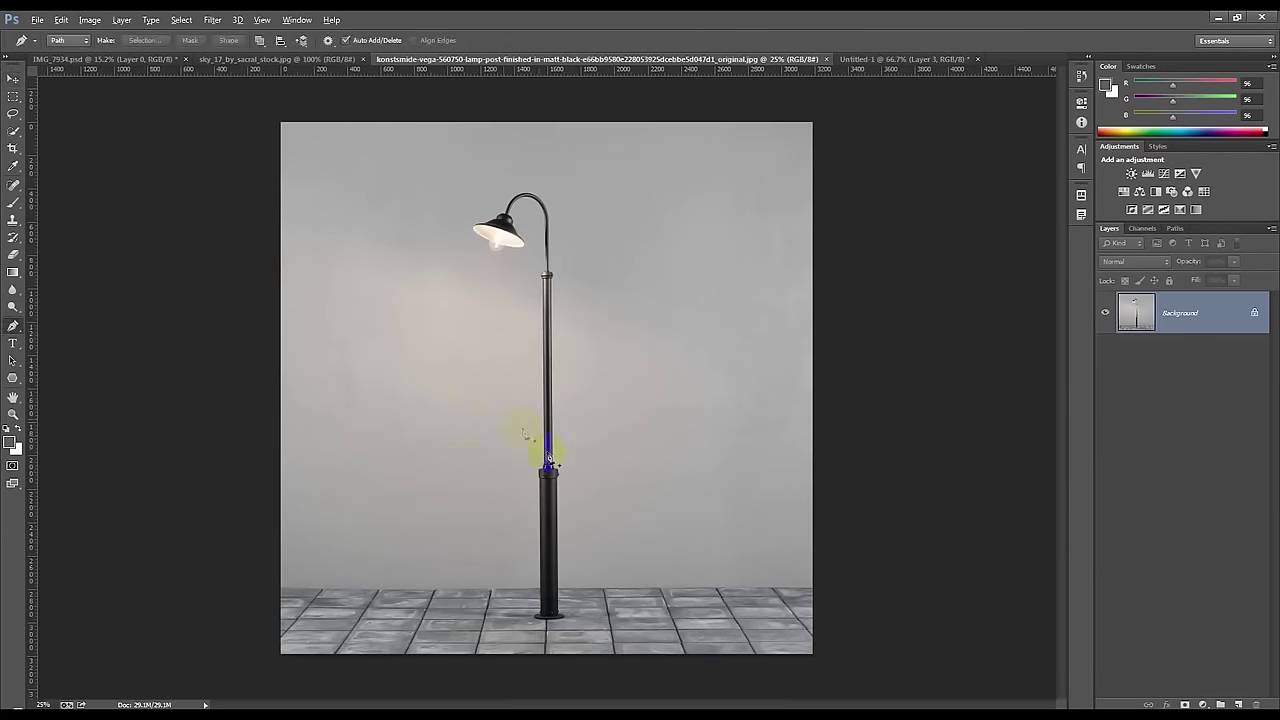
scroll(551, 483, "up", 2)
scroll(551, 483, "up", 2)
left_click_drag(549, 380, 575, 590)
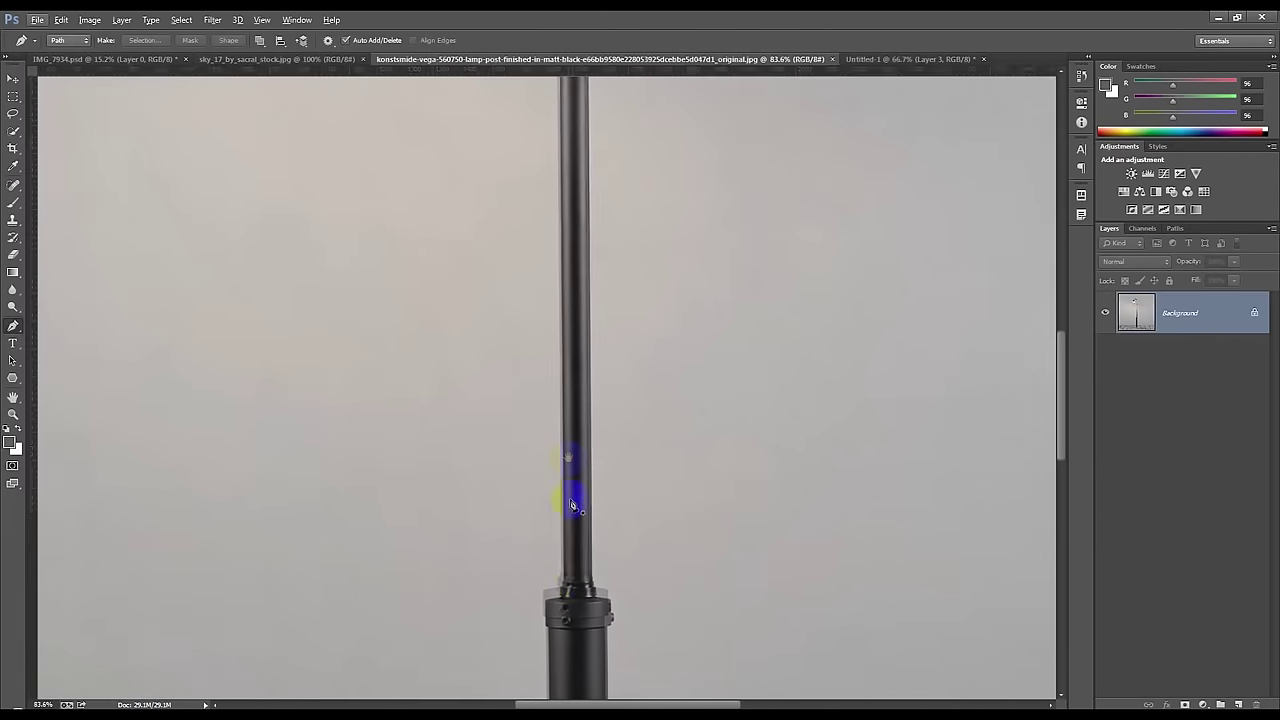
left_click(567, 591)
scroll(574, 251, "up", 2)
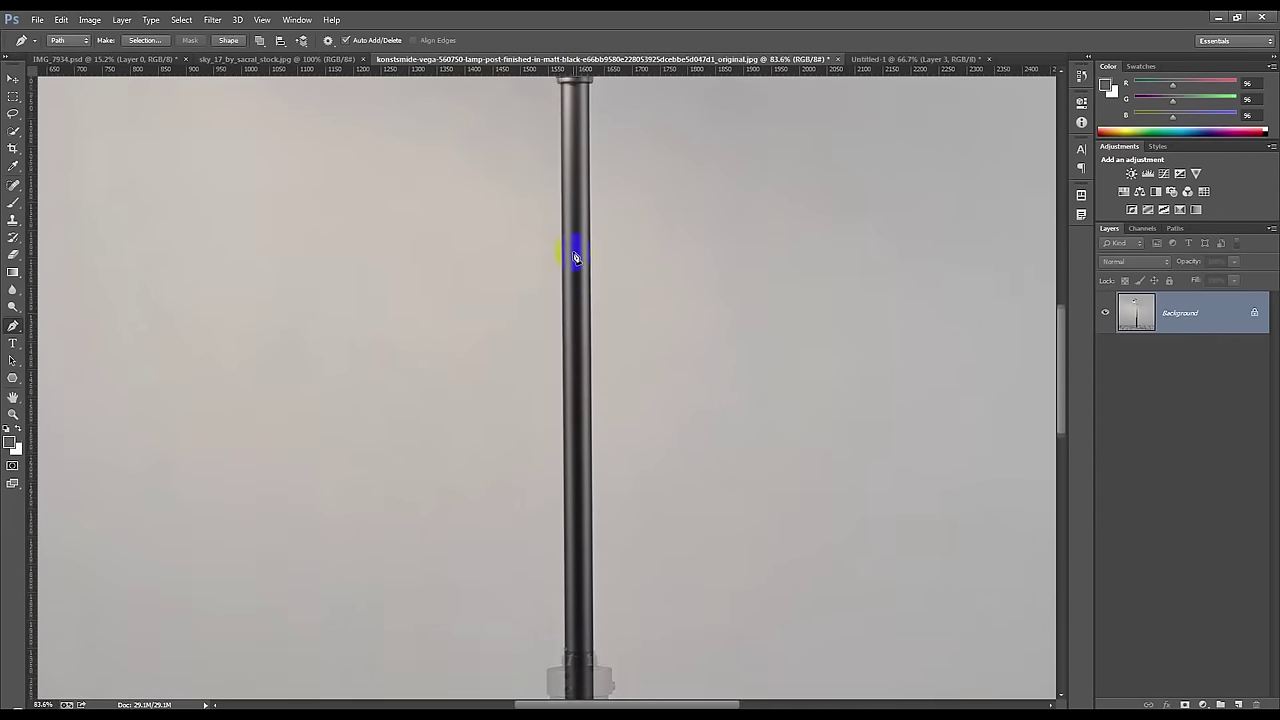
scroll(561, 173, "up", 4)
left_click(563, 142)
scroll(562, 142, "up", 1)
scroll(565, 143, "up", 4)
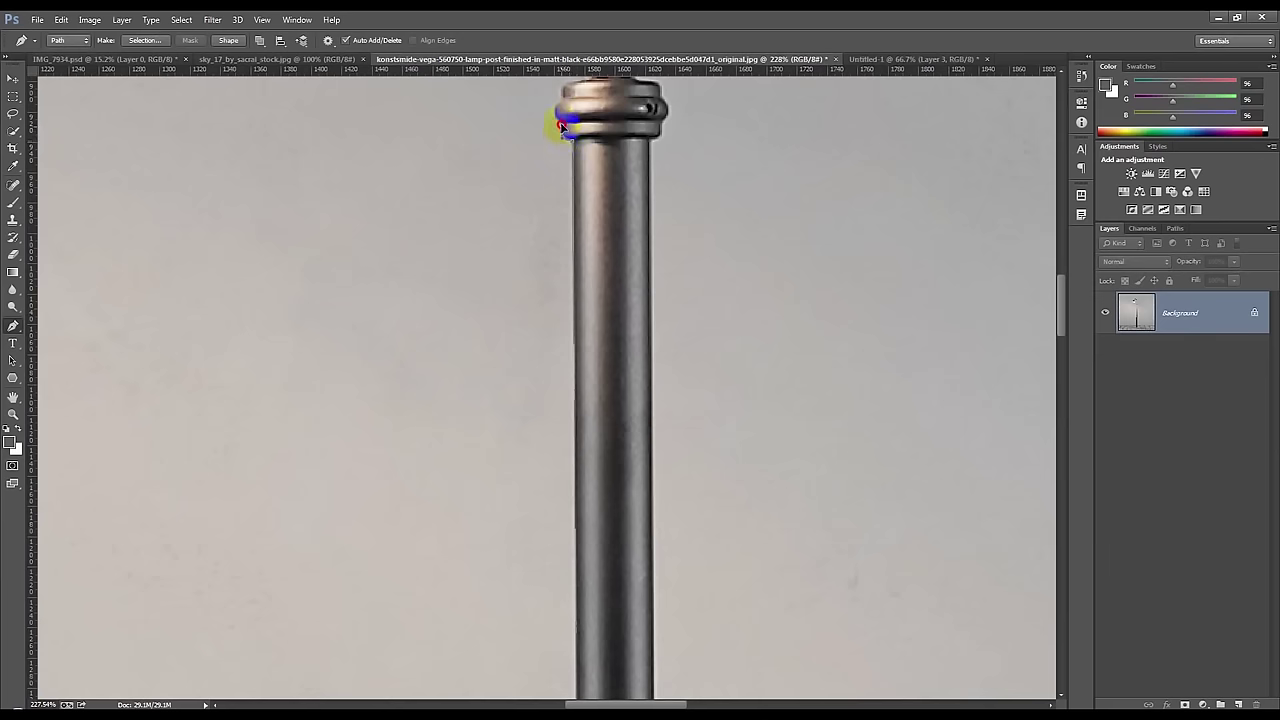
left_click(563, 110)
mouse_move(565, 100)
left_mouse_down()
mouse_move(578, 86)
mouse_move(565, 283)
left_mouse_up()
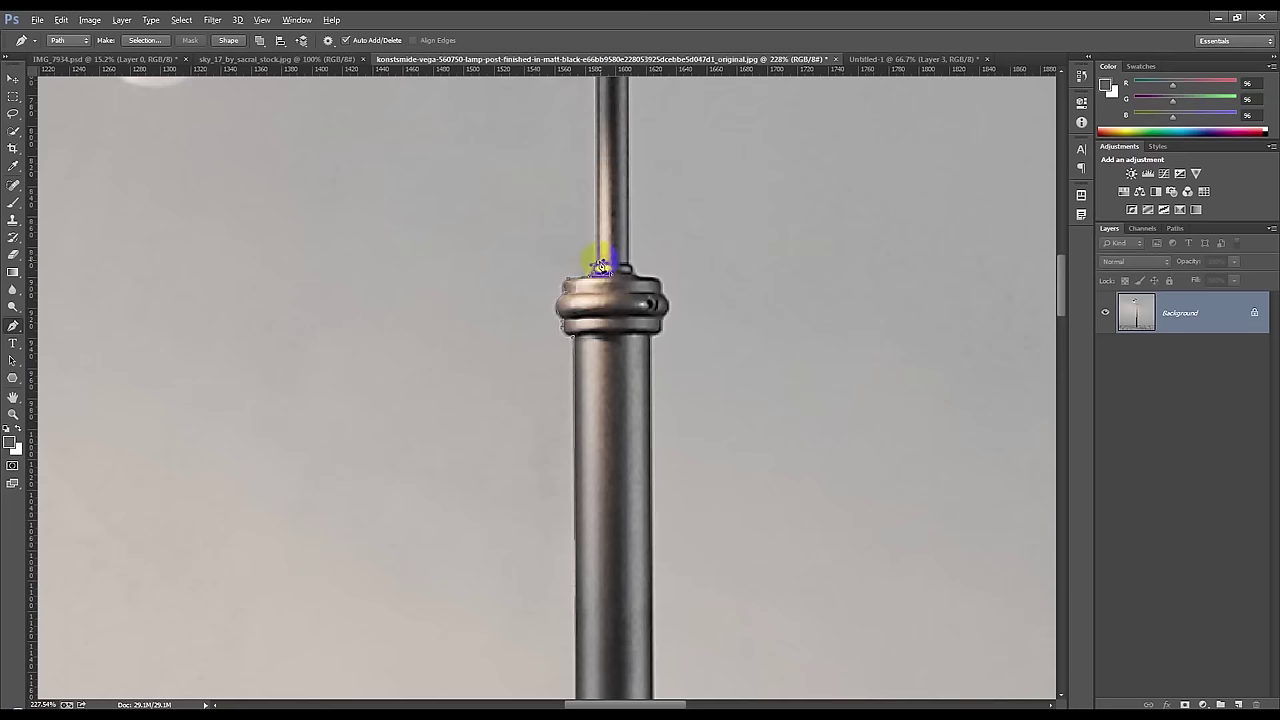
- Continue the path over the arm's arch to a corner point at the lamp neck
left_click_drag(622, 248, 594, 423)
left_click_drag(560, 200, 654, 286)
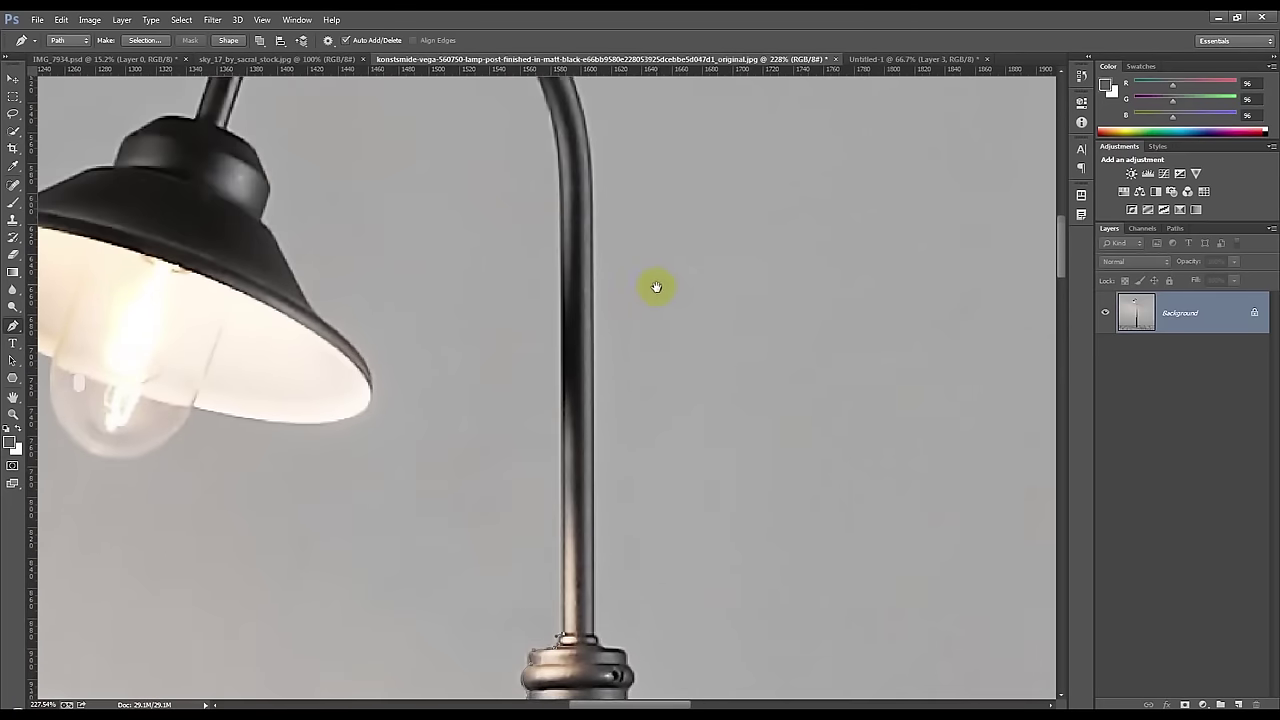
mouse_move(562, 180)
left_mouse_down()
mouse_move(606, 271)
mouse_move(605, 324)
left_mouse_up()
left_click_drag(455, 148, 341, 90)
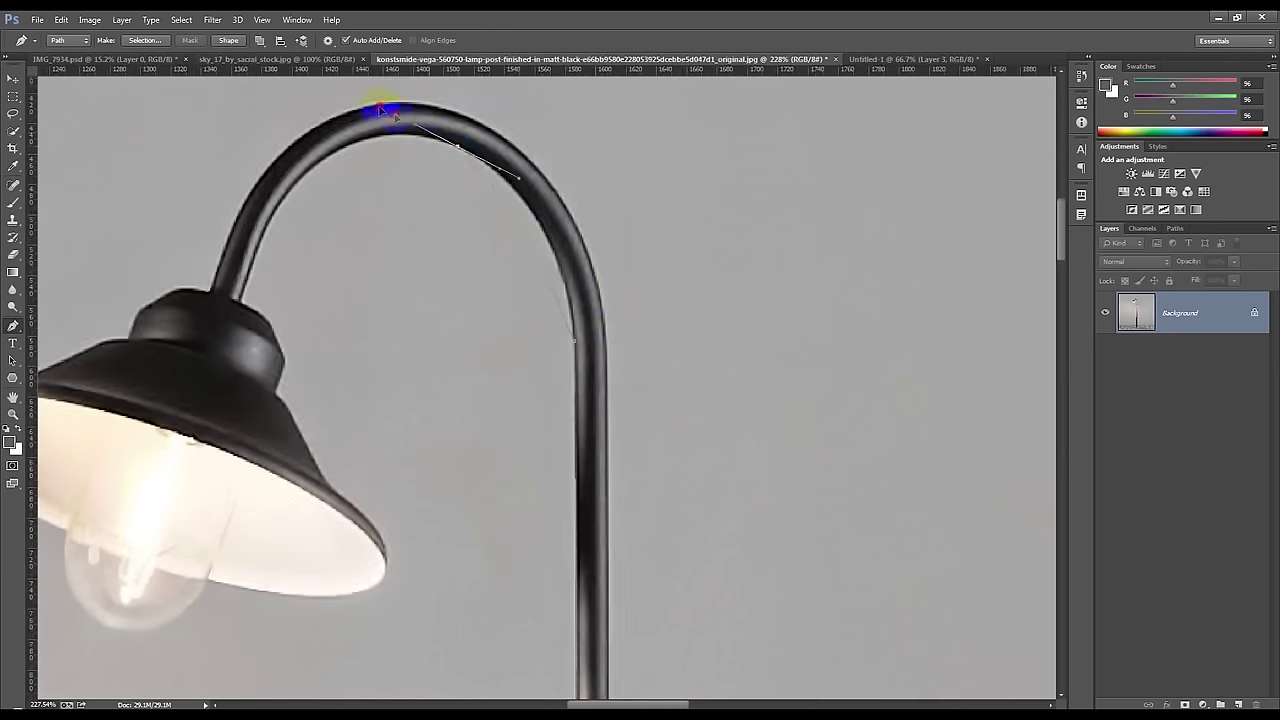
left_click(456, 148, "alt")
left_click_drag(240, 300, 173, 530)
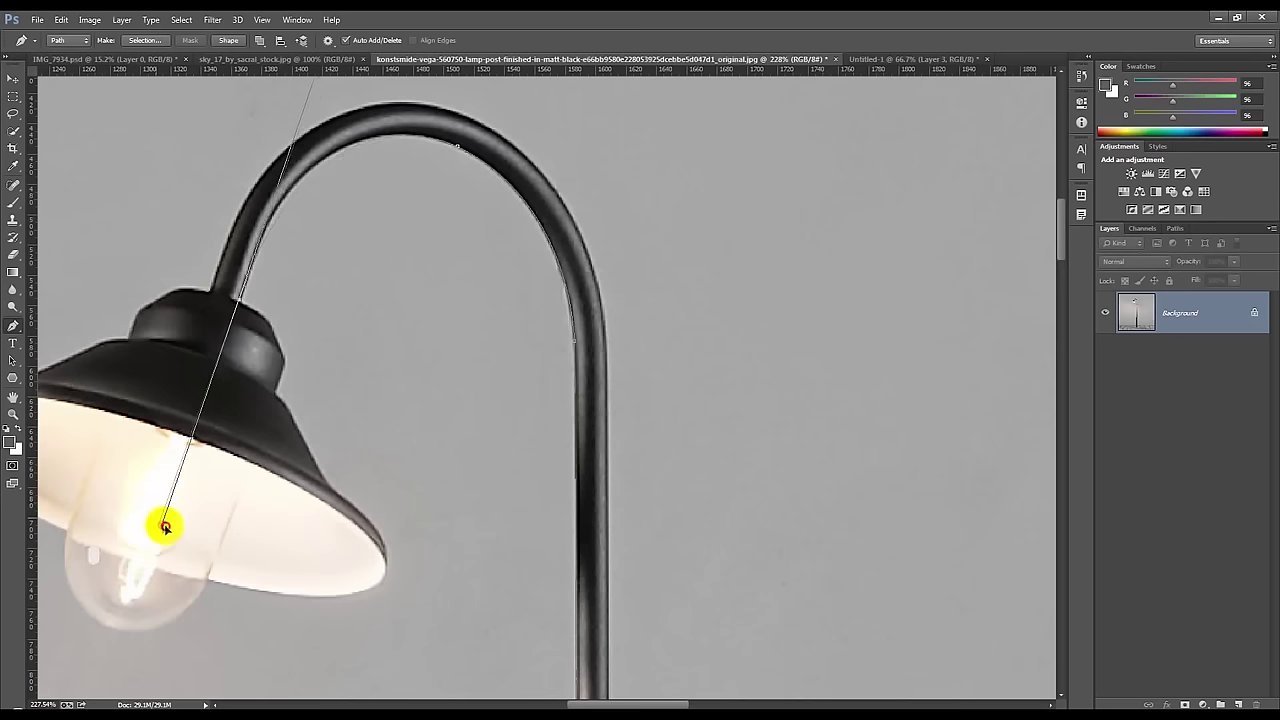
left_click(238, 300, "alt")
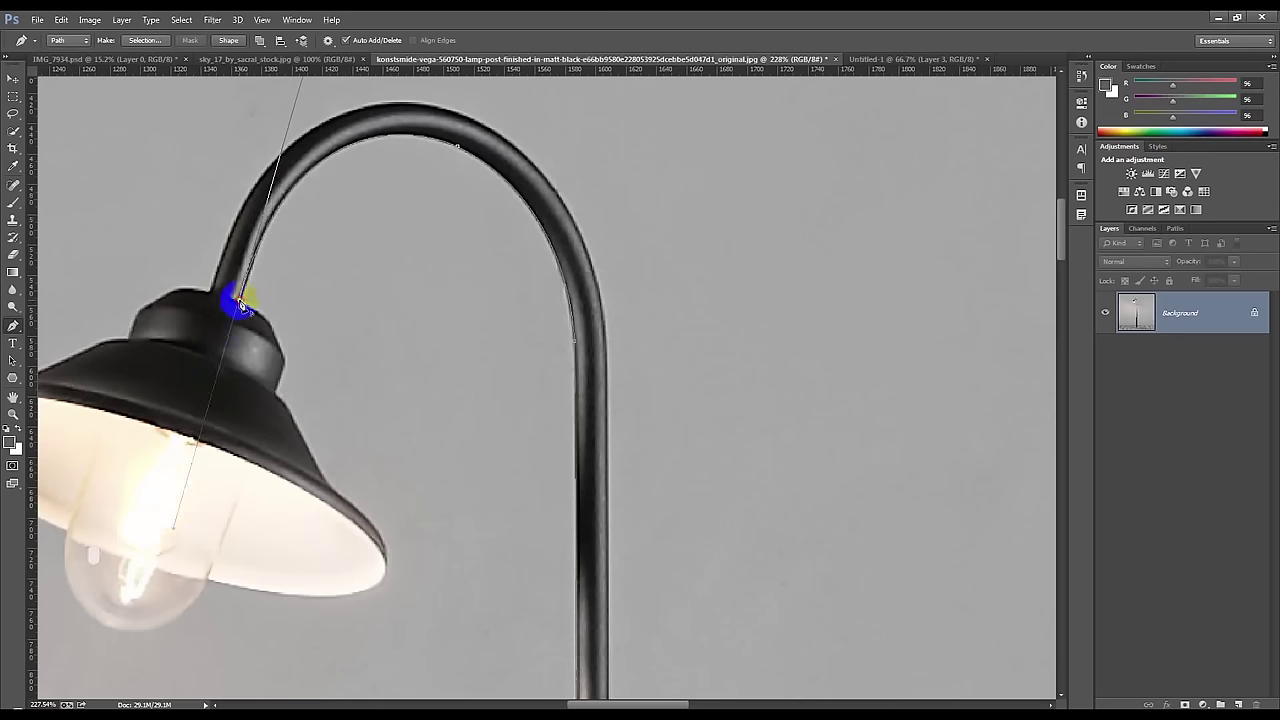
scroll(248, 322, "up", 2)
scroll(270, 334, "up", 1)
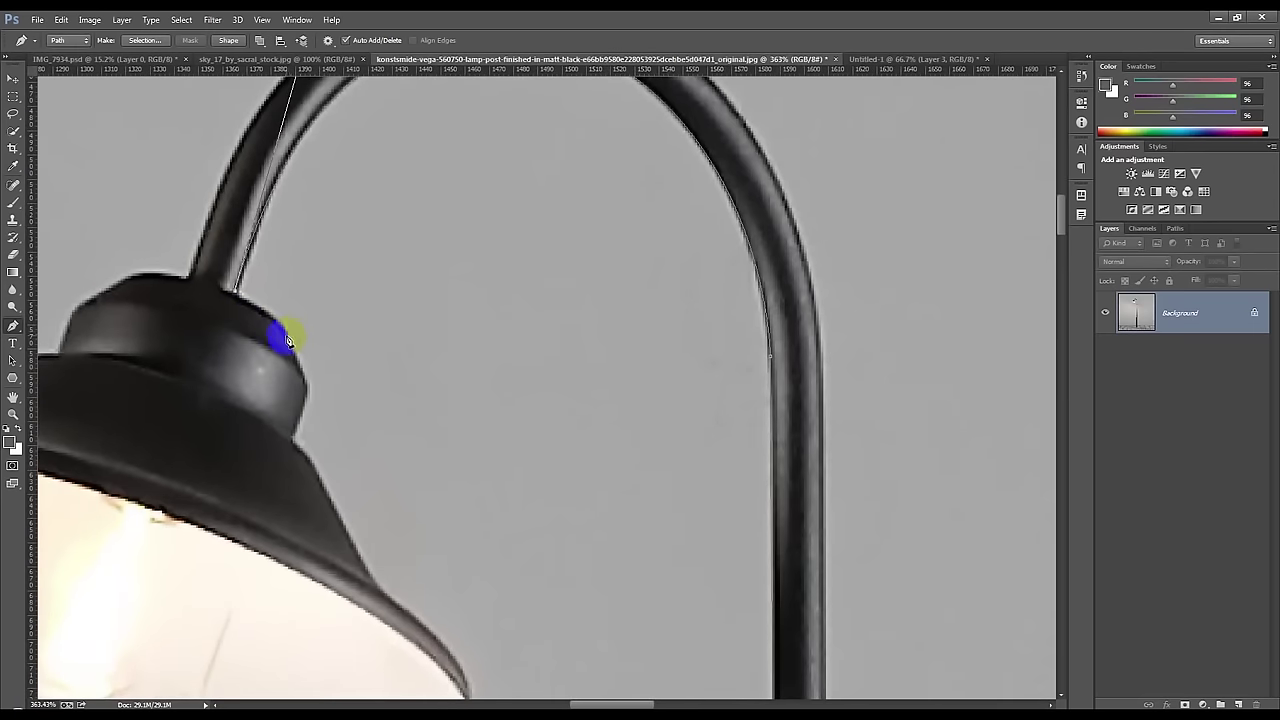
left_click(239, 301)
- Trace down the shade's outer edge, along its bottom rim and around the bulb
left_click_drag(293, 348, 308, 418)
mouse_move(301, 410)
left_mouse_down()
mouse_move(296, 435)
mouse_move(345, 500)
left_mouse_up()
left_click_drag(393, 606, 303, 340)
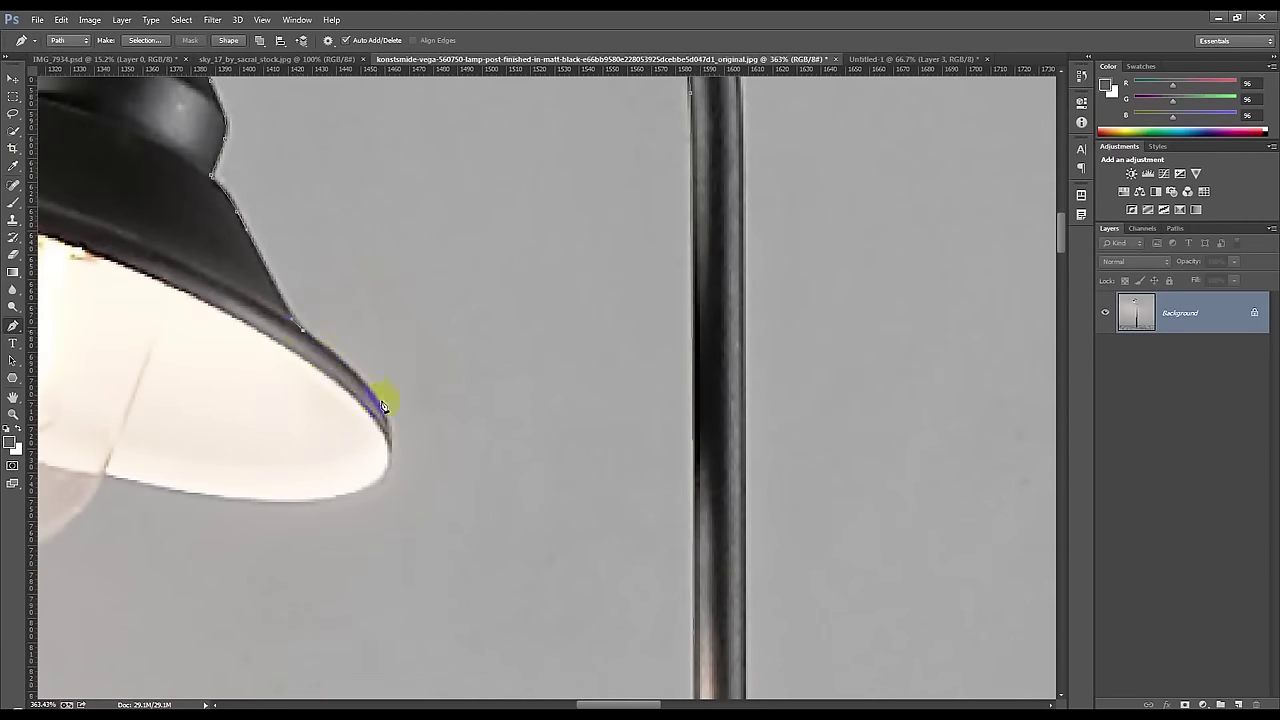
left_click_drag(390, 445, 378, 502)
left_click_drag(331, 499, 257, 503)
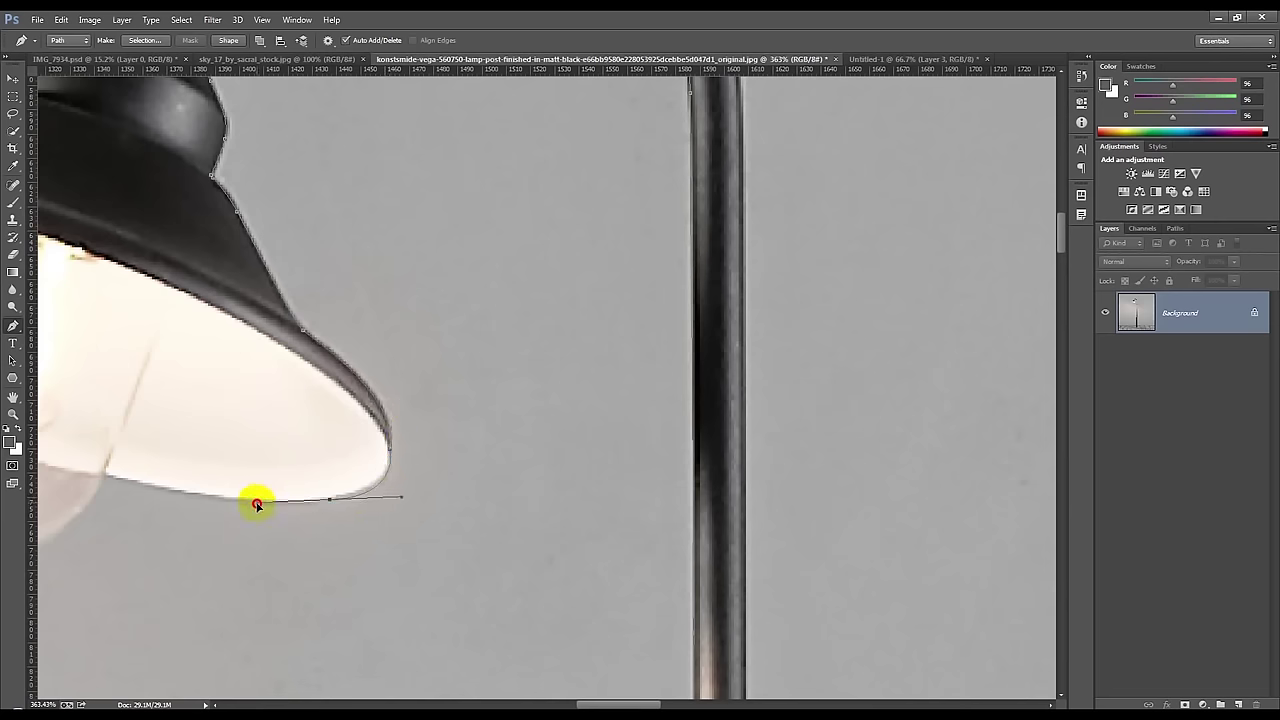
mouse_move(103, 471)
left_mouse_down()
mouse_move(408, 495)
mouse_move(327, 482)
left_mouse_up()
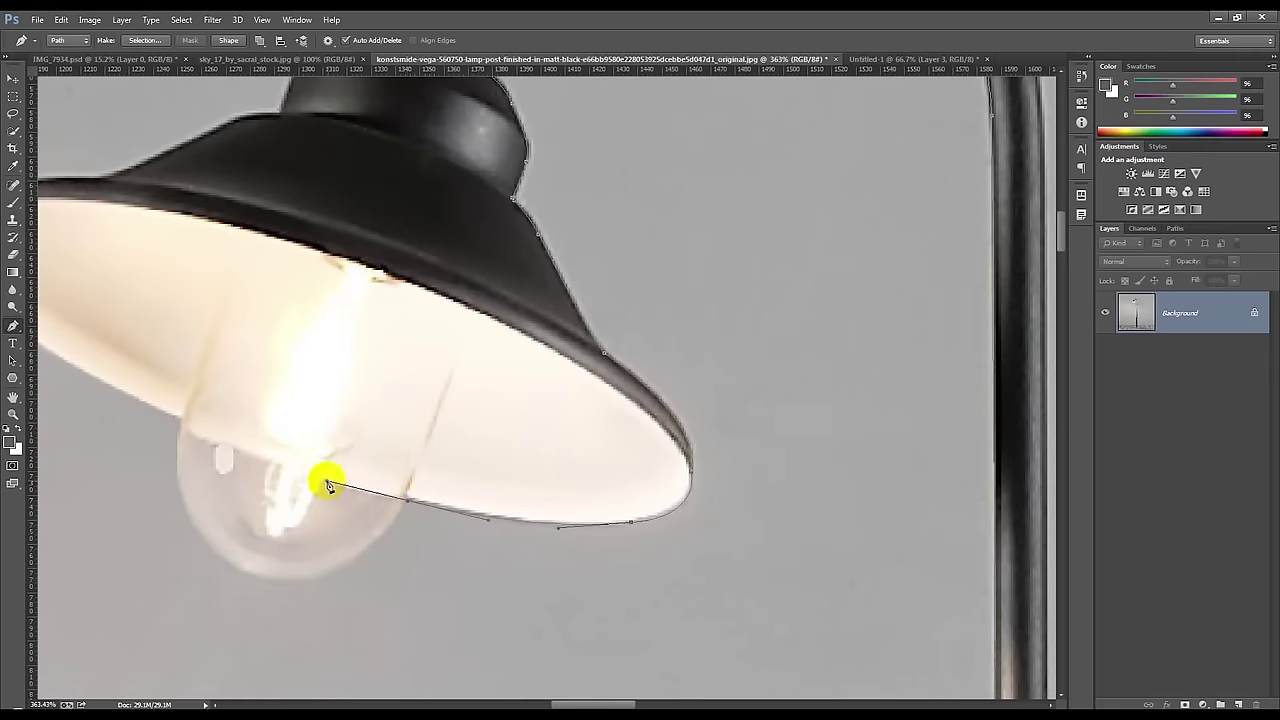
left_click(404, 499, "alt")
left_click_drag(299, 580, 228, 588)
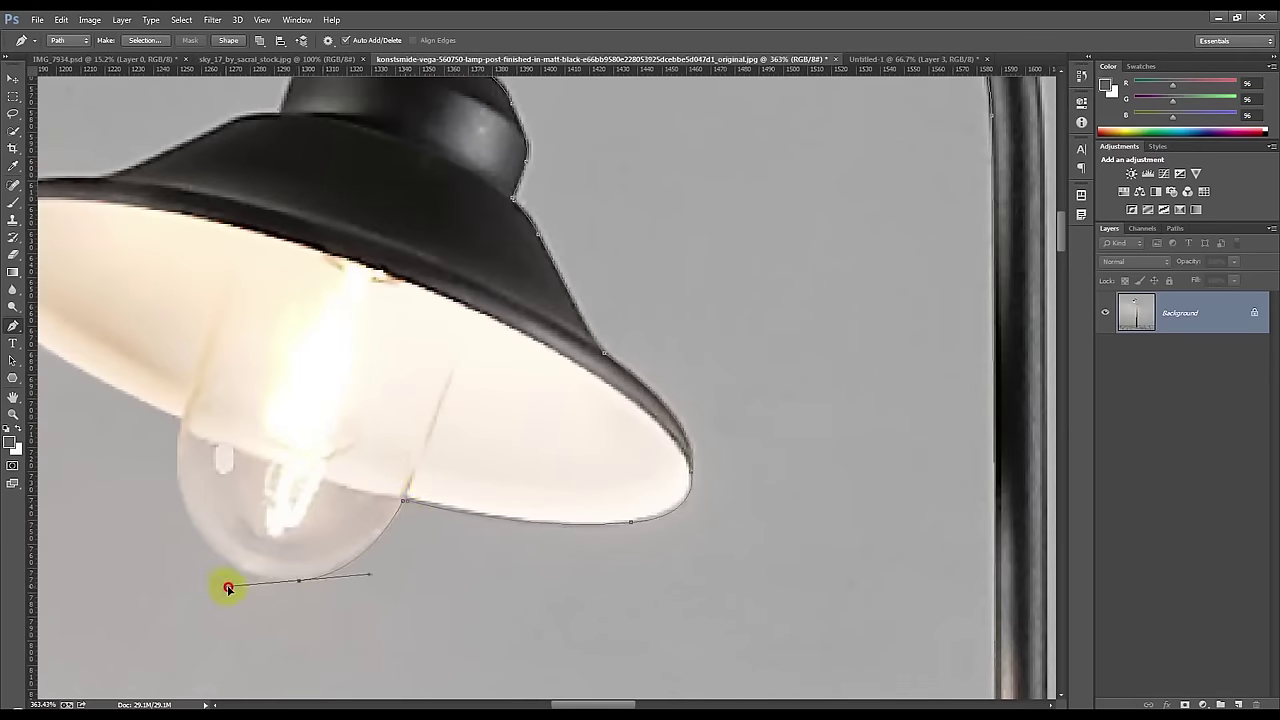
left_click_drag(181, 427, 202, 333)
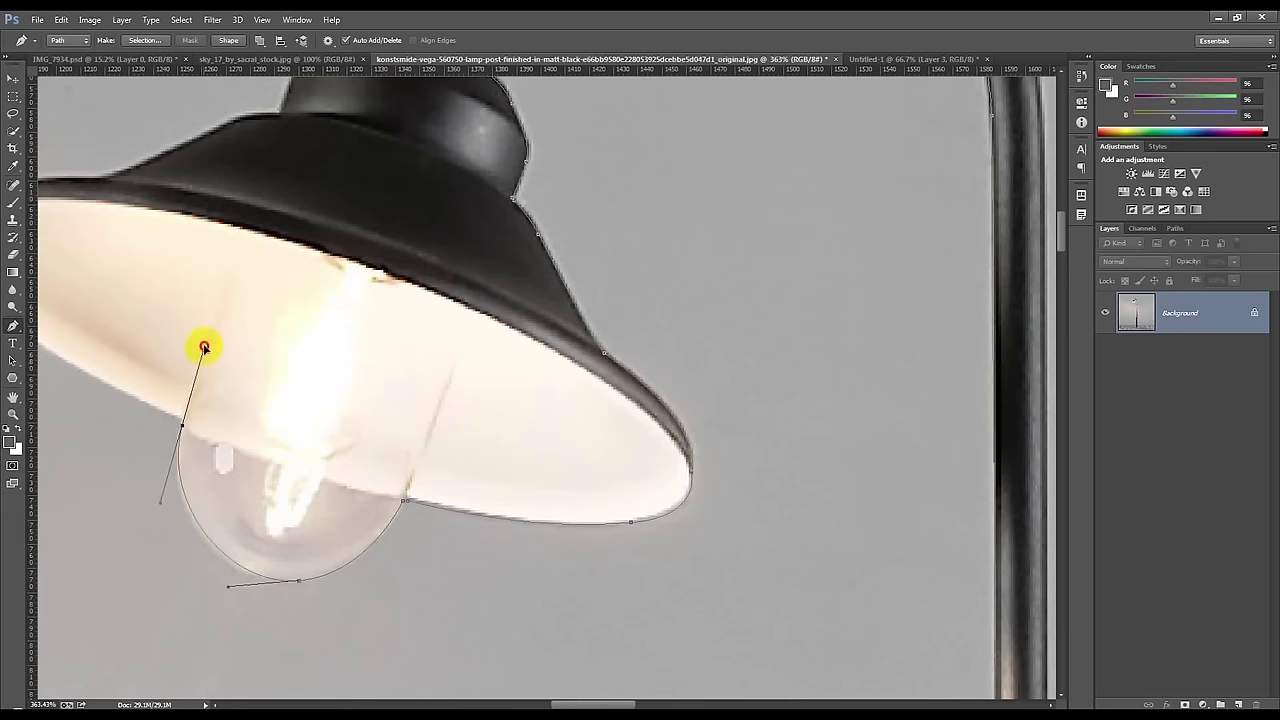
left_click(183, 432, "alt")
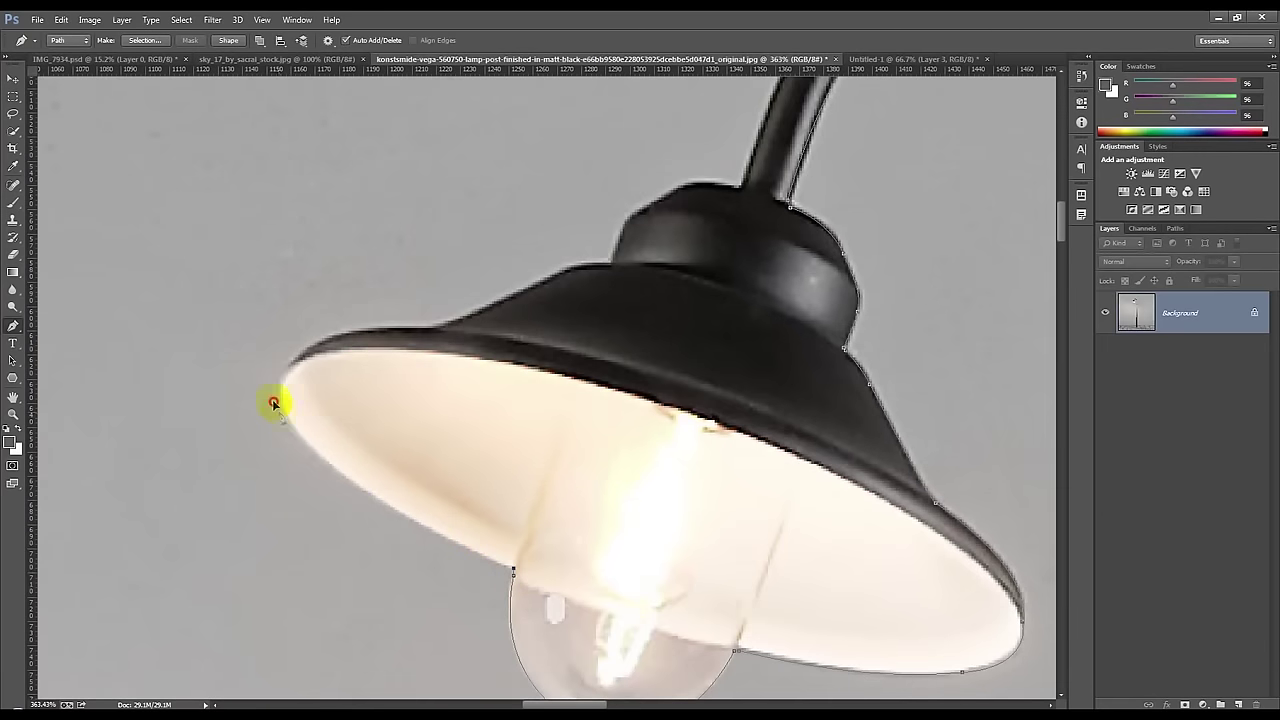
- Trace the shade's left rim and top edge up to the lamp collar
left_click_drag(278, 411, 229, 322)
left_click(279, 412, "alt")
left_click_drag(366, 333, 465, 318)
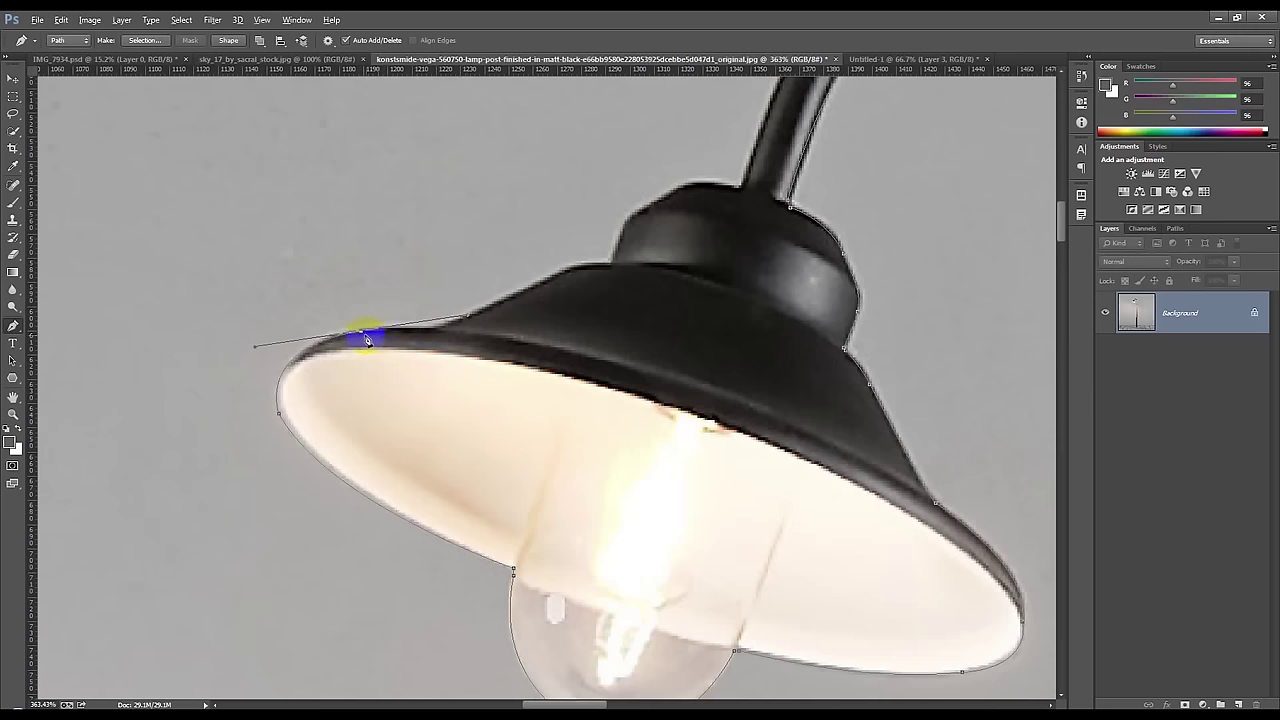
left_click(437, 331)
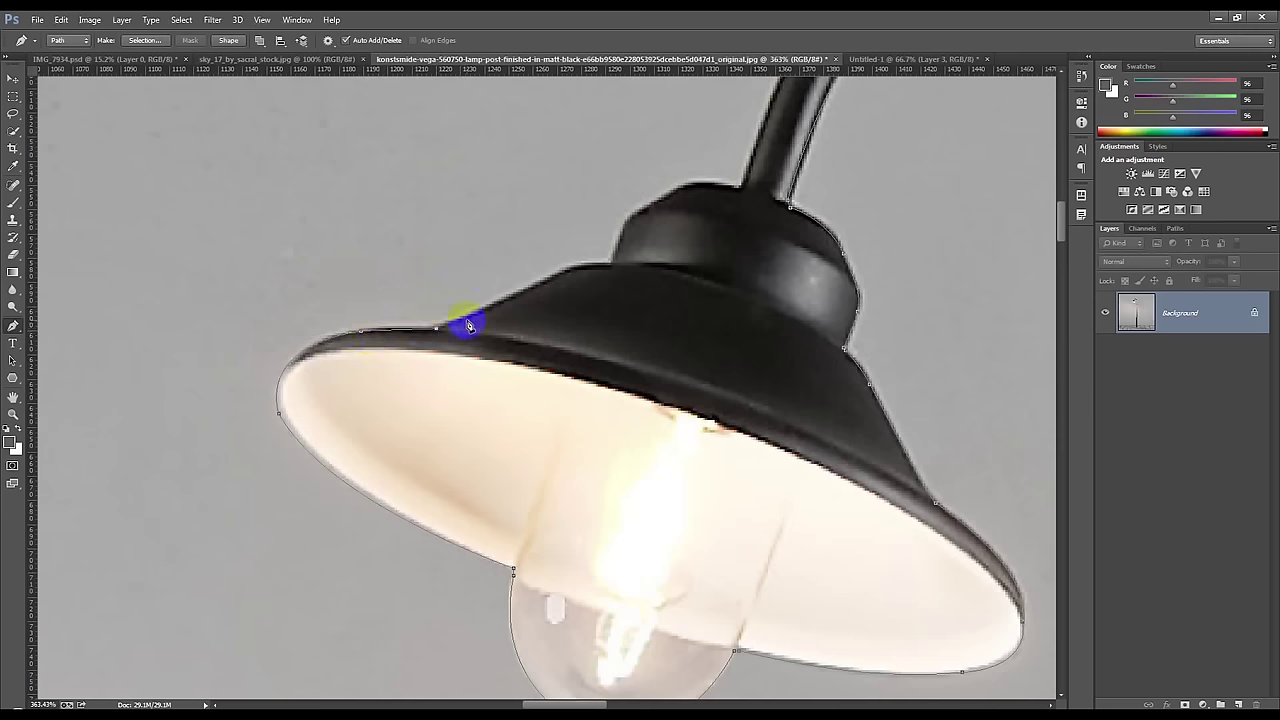
left_click(573, 271)
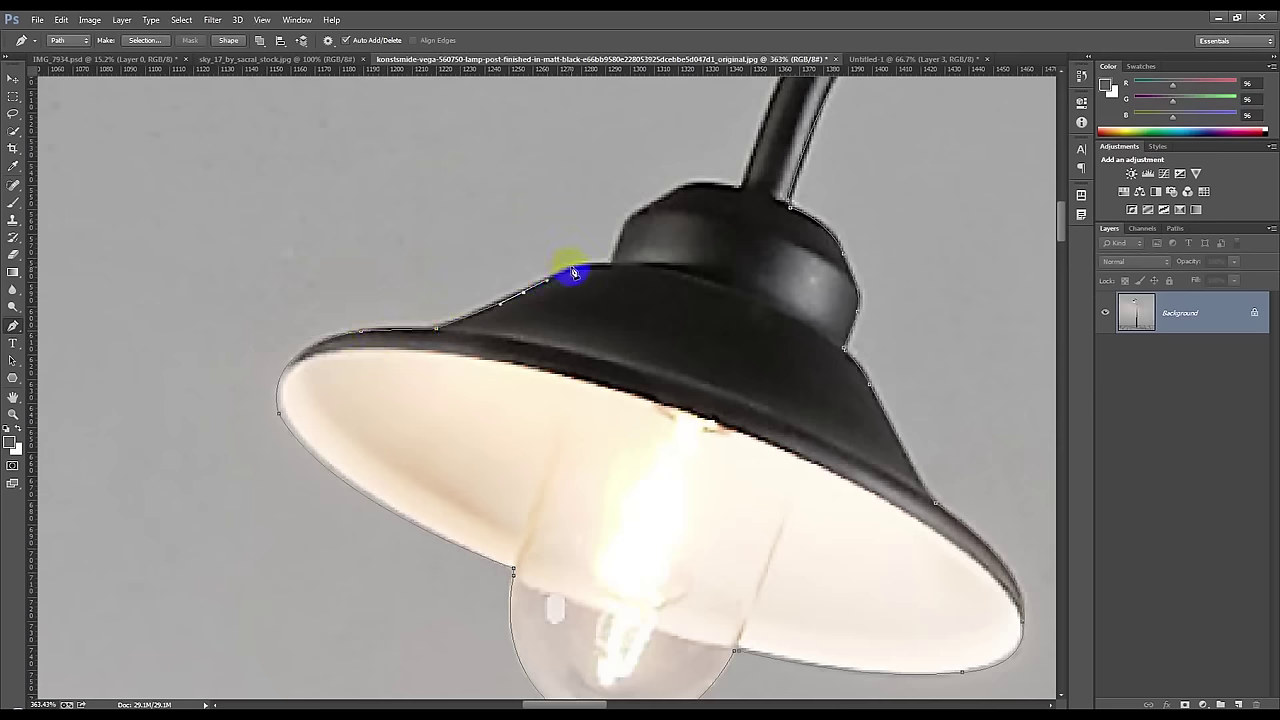
left_click(612, 262)
mouse_move(617, 266)
left_mouse_down()
mouse_move(574, 376)
mouse_move(632, 338)
left_mouse_up()
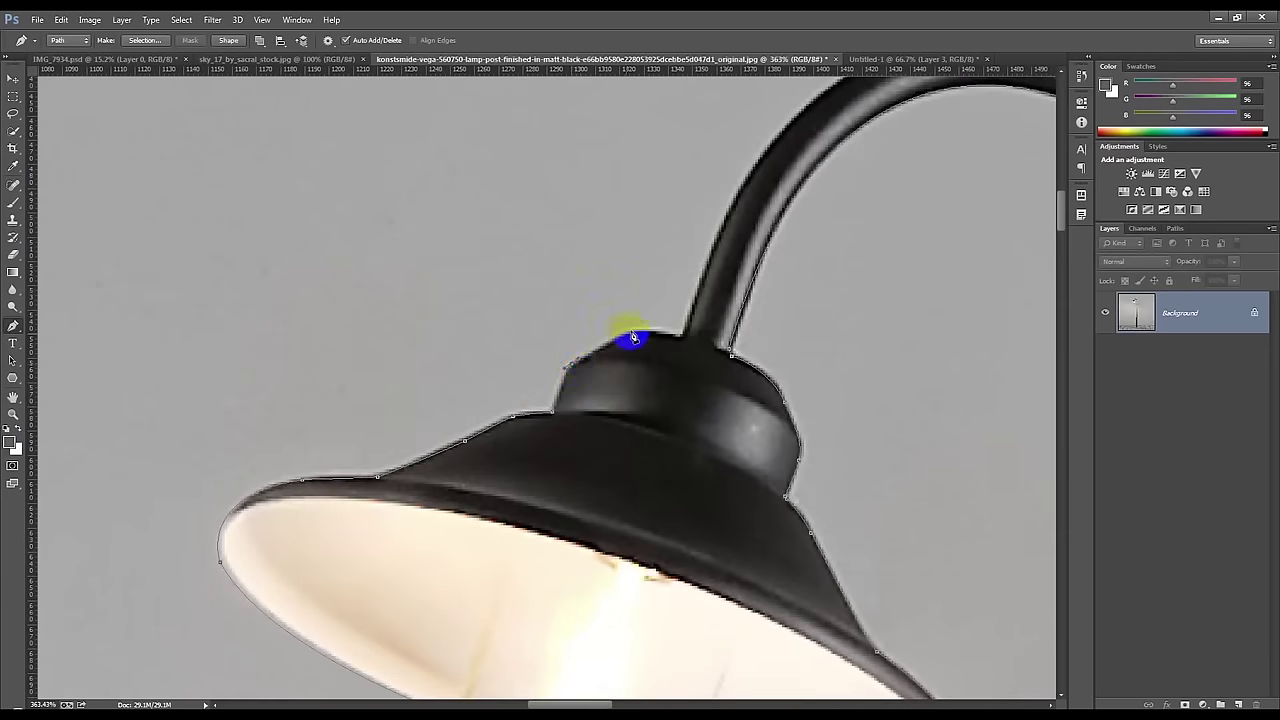
left_click(677, 340)
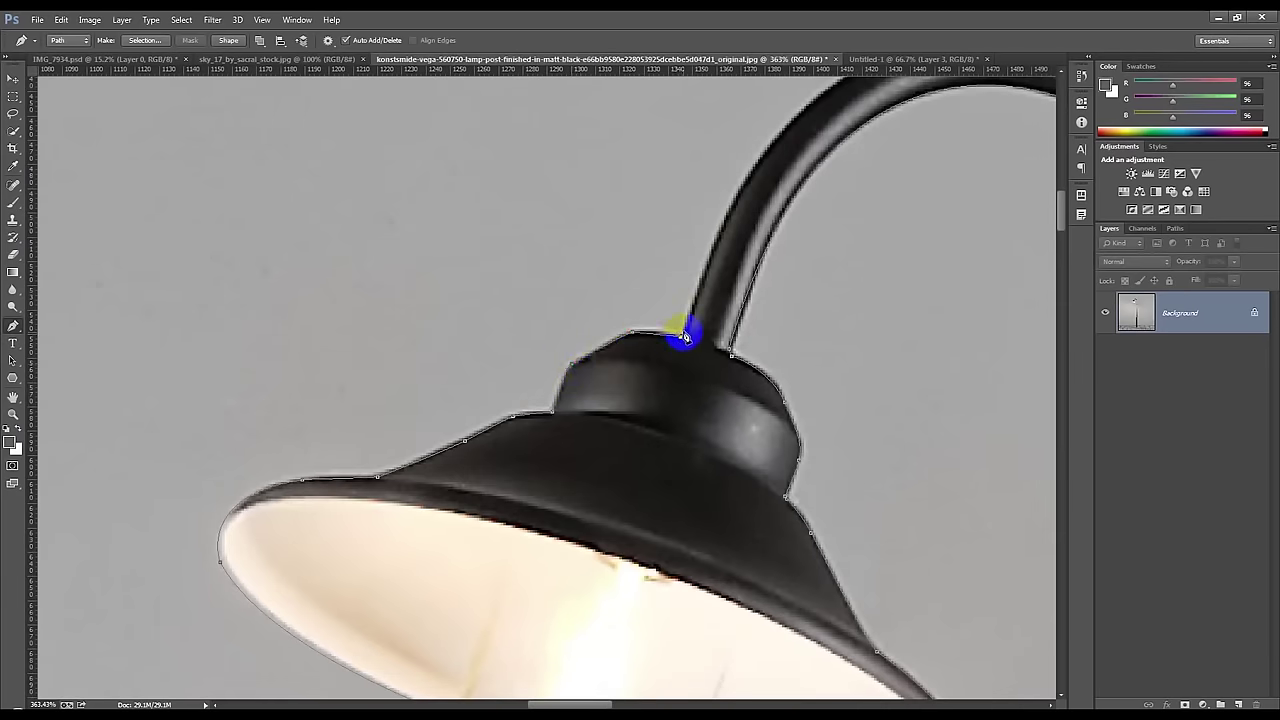
left_click_drag(714, 320, 357, 517)
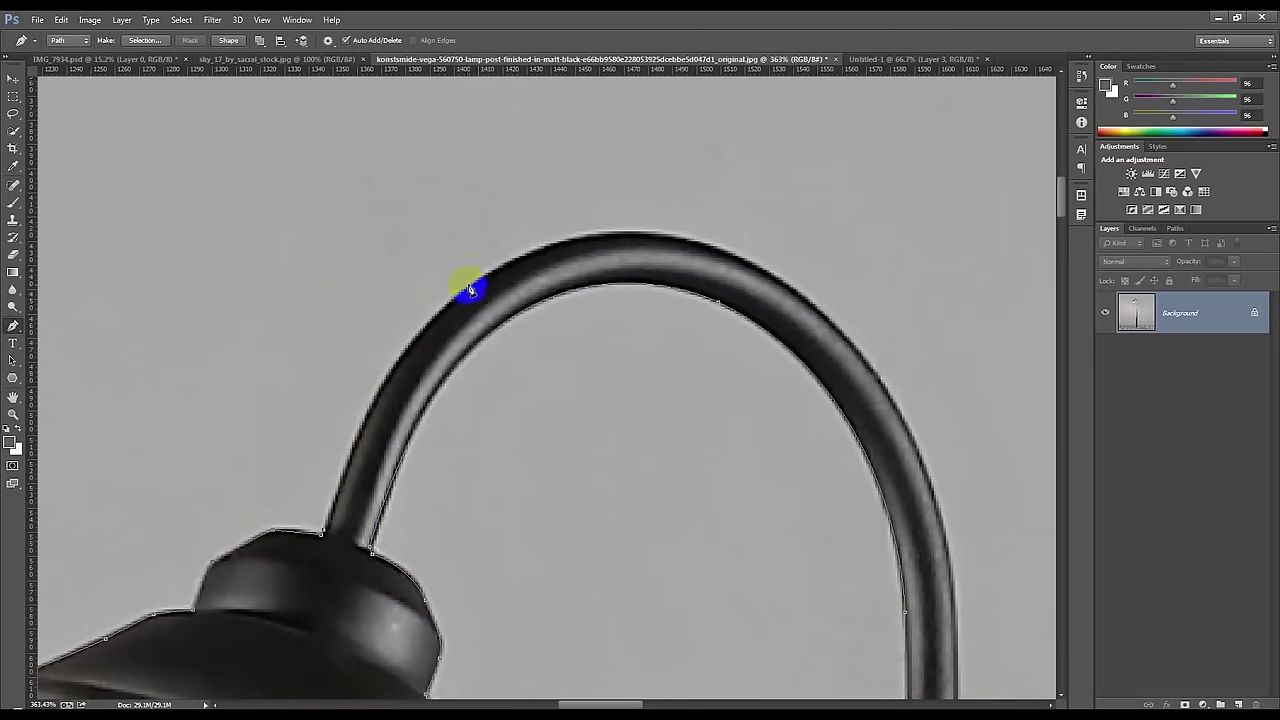
- Add path points along the arm's inner edge and over the arch top
left_click_drag(411, 347, 466, 283)
left_click_drag(680, 239, 815, 258)
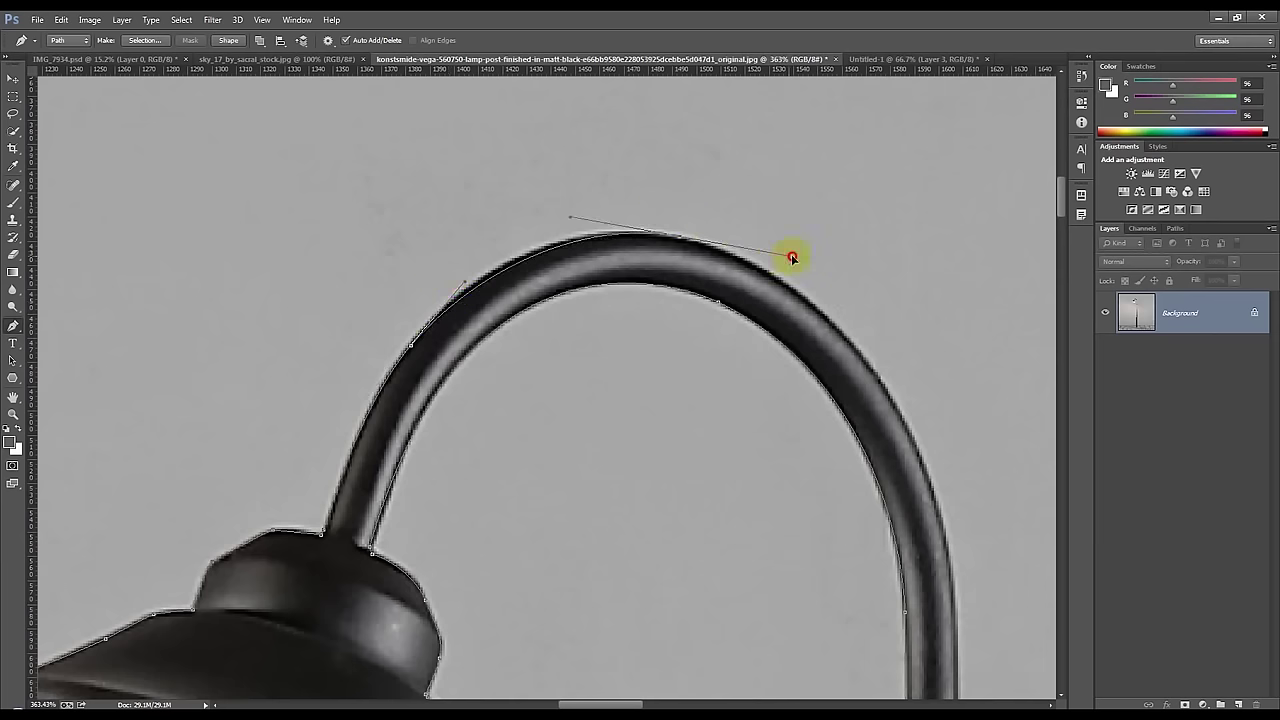
mouse_move(927, 503)
left_mouse_down()
mouse_move(563, 418)
mouse_move(634, 697)
left_mouse_up()
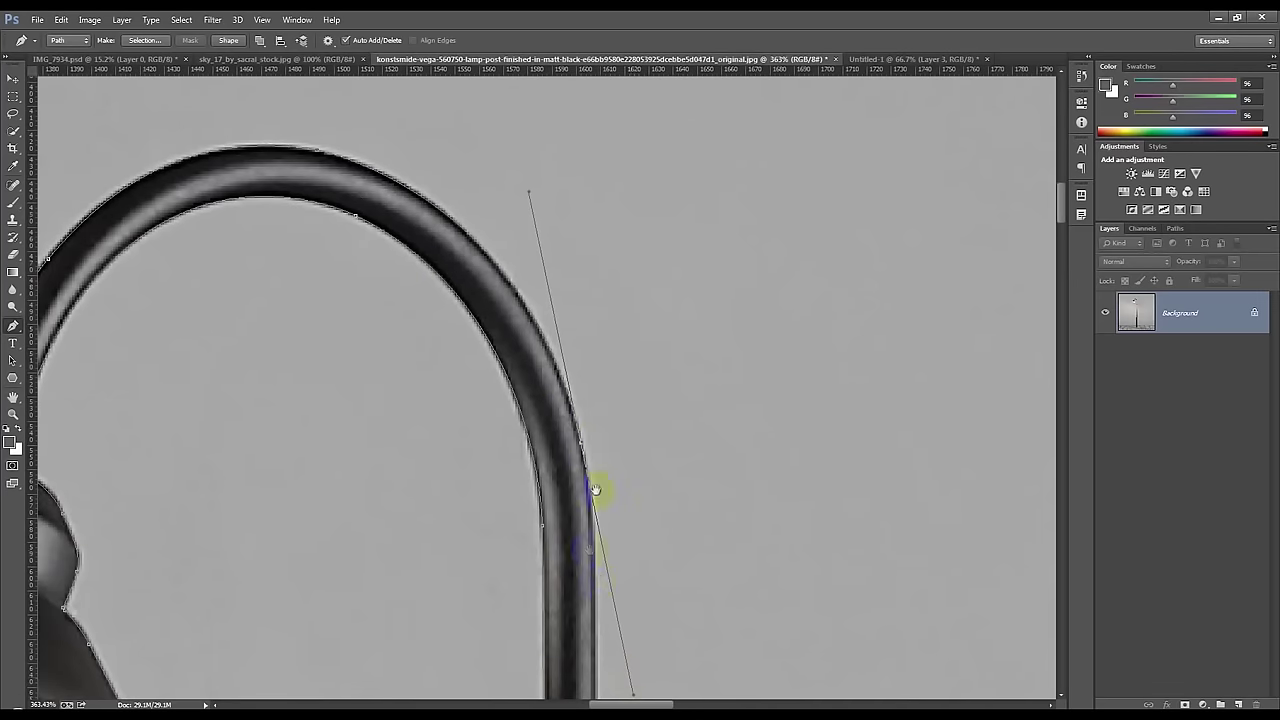
left_click_drag(595, 490, 666, 294)
left_click(662, 193, "alt")
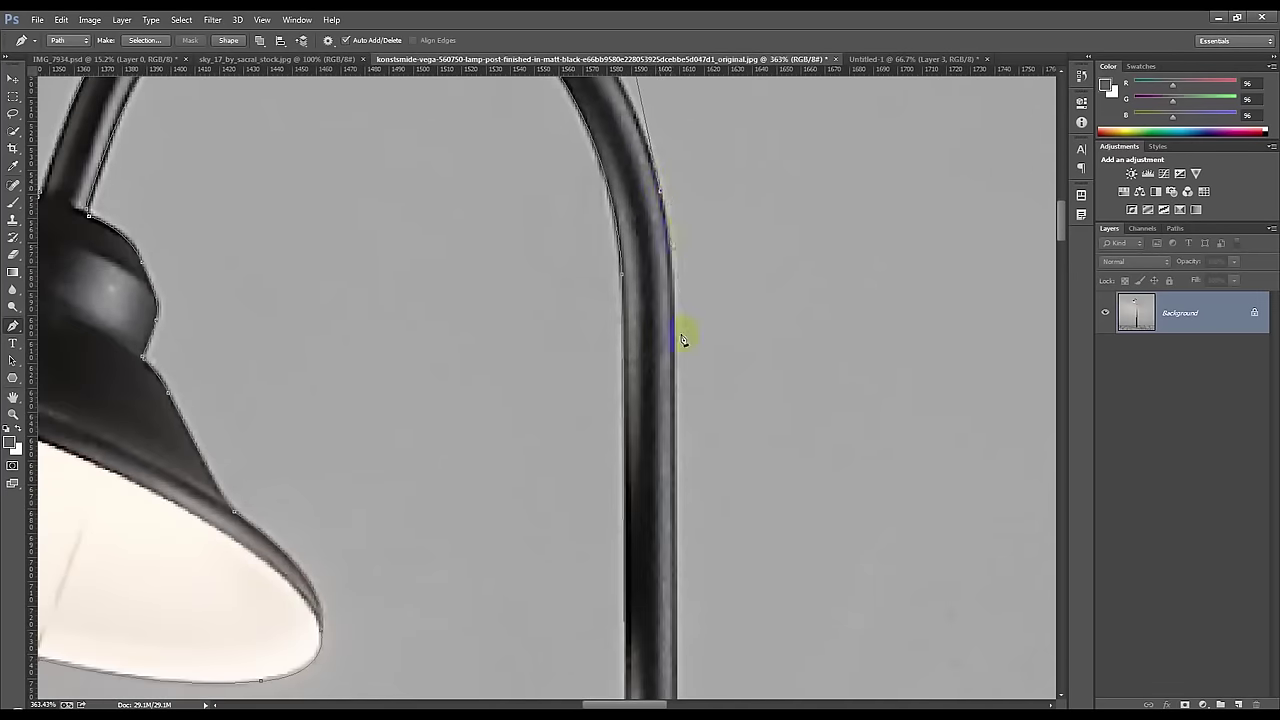
scroll(685, 340, "down", 2)
- Run the path down the arm's outer edge and pole's right side around the collar
left_click_drag(676, 404, 651, 551)
mouse_move(666, 594)
left_mouse_down()
mouse_move(637, 405)
mouse_move(641, 253)
mouse_move(653, 254)
left_mouse_up()
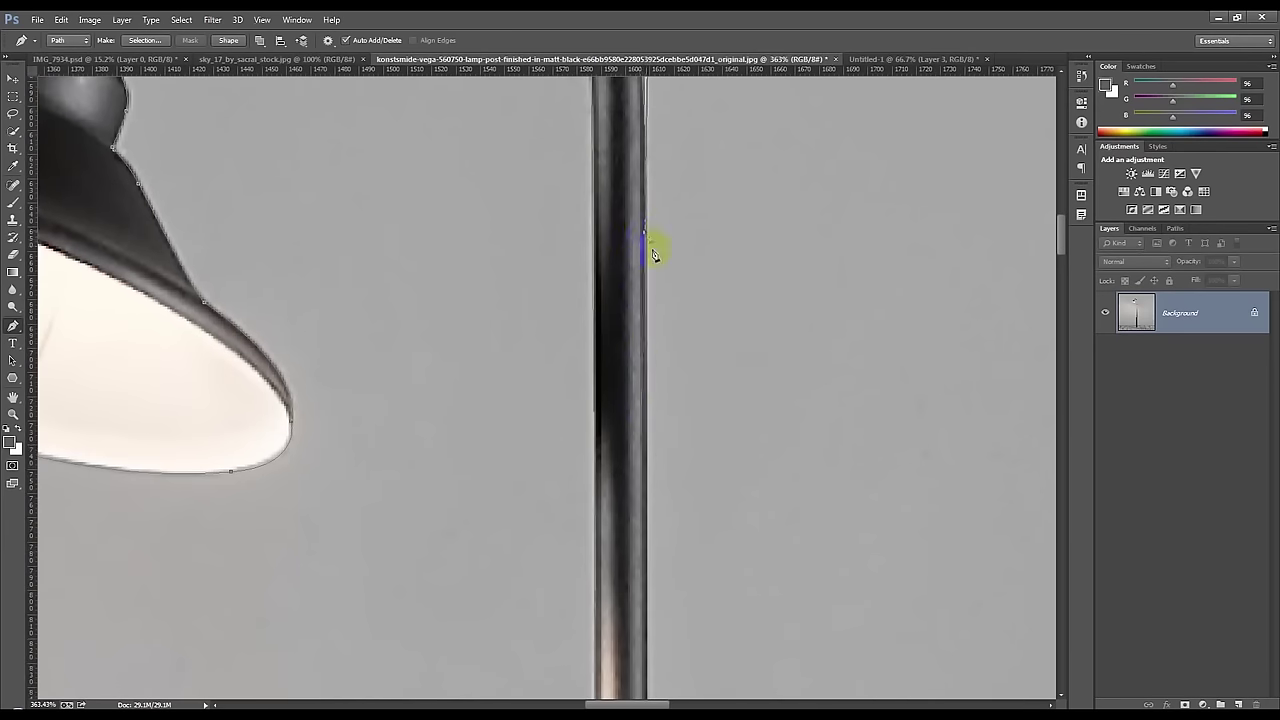
left_click(648, 637)
left_click_drag(651, 634, 634, 466)
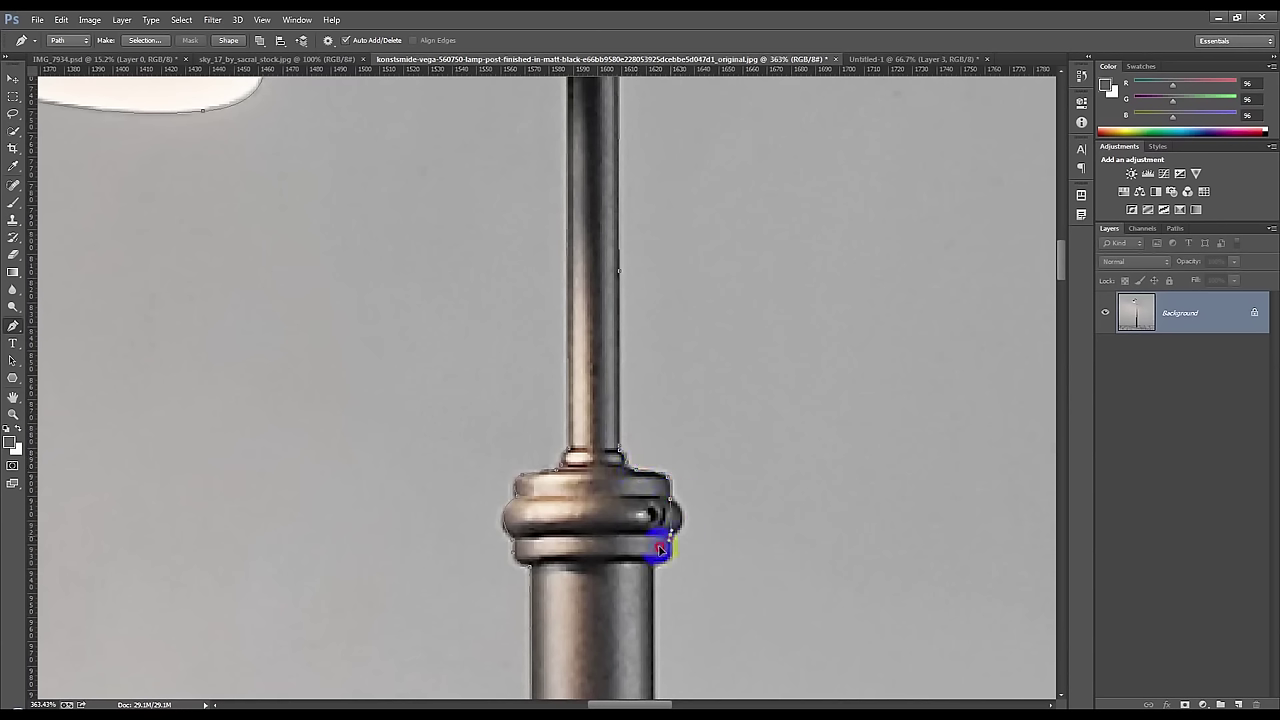
left_click_drag(679, 528, 665, 545)
- Place the final anchor points around the lower collar above the pole's base
scroll(623, 371, "down", 5)
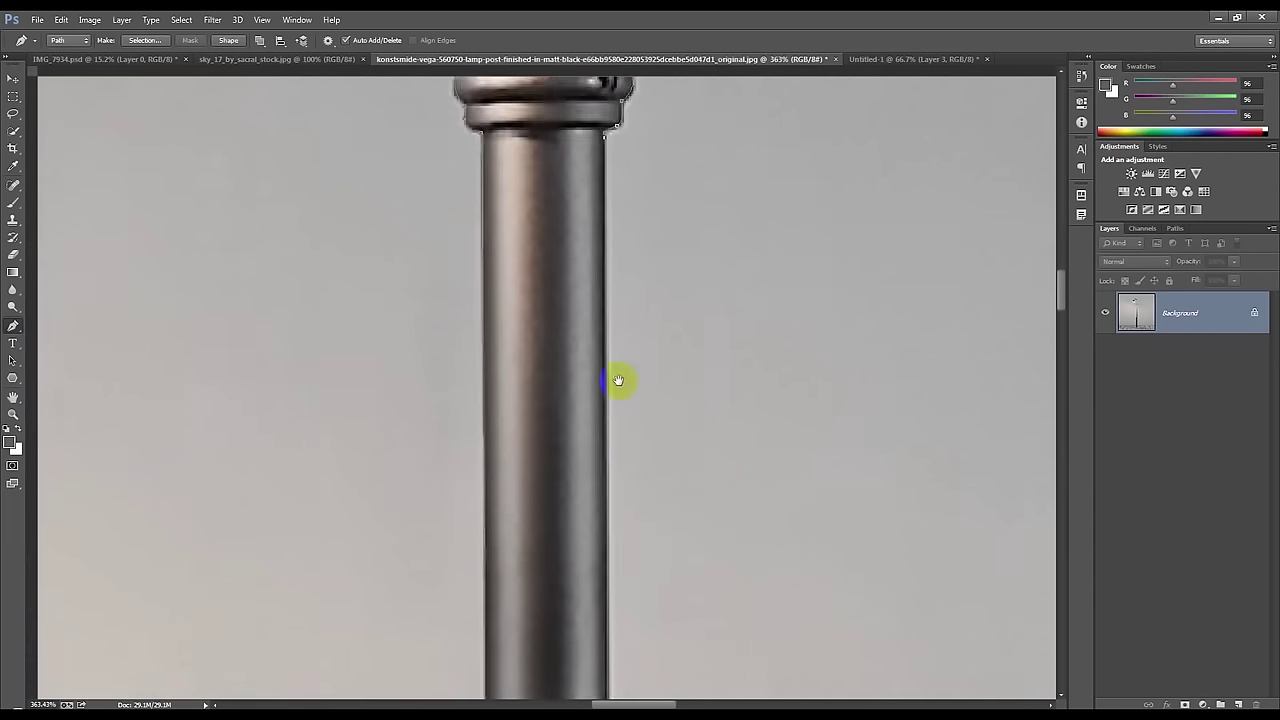
scroll(608, 413, "down", 2)
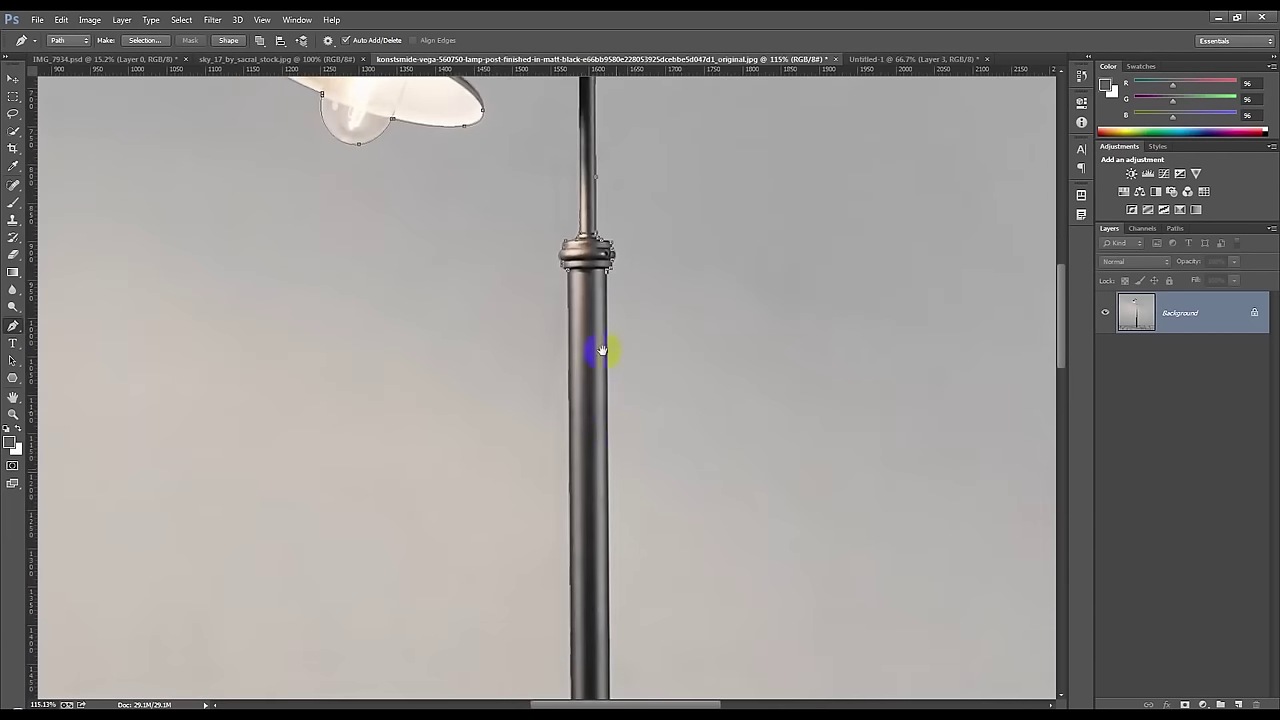
left_click_drag(593, 545, 600, 375)
left_click_drag(606, 567, 591, 380)
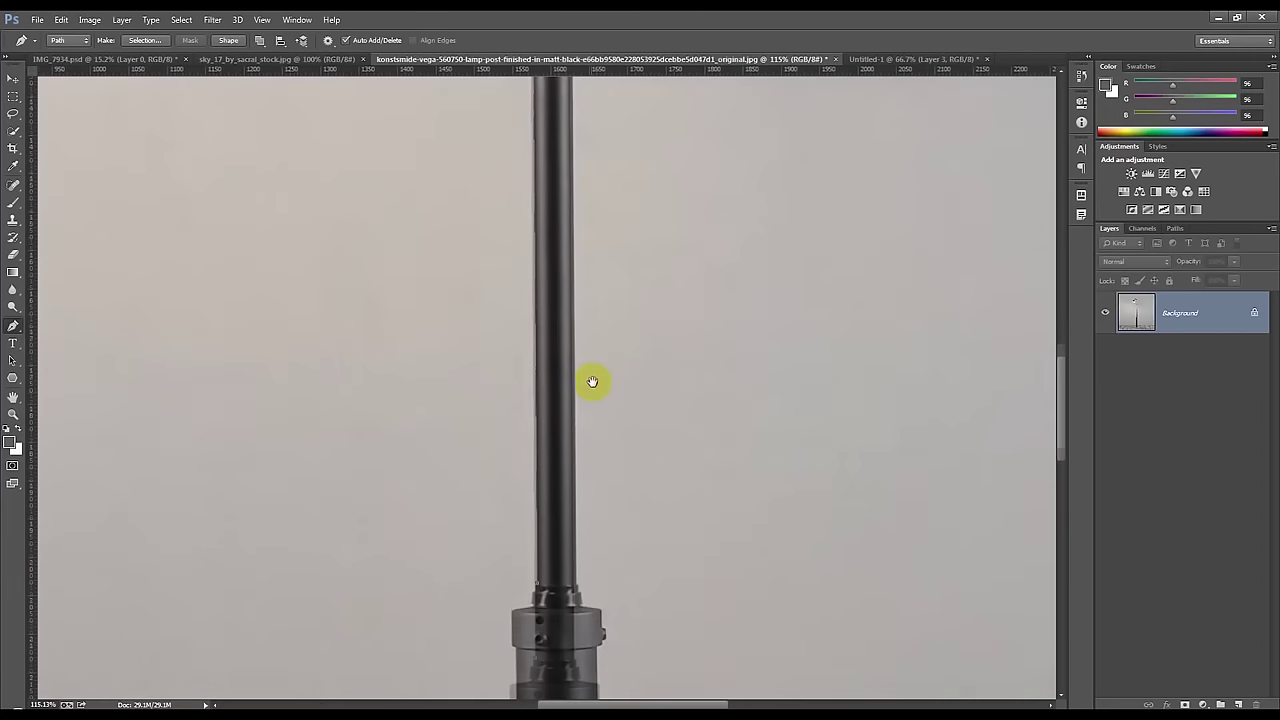
left_click(537, 590)
left_click(573, 600)
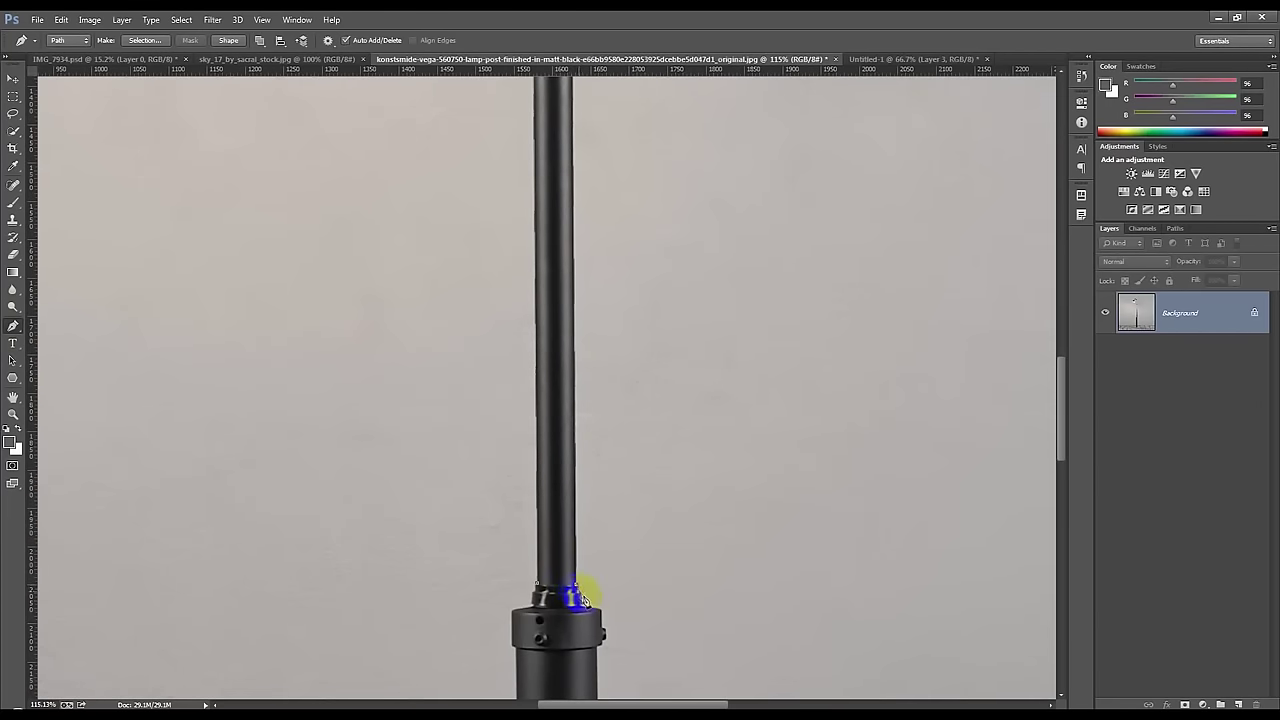
left_click(539, 607)
left_click(548, 605)
- Load the lamp path as a selection, close the lamp photo unsaved, and paste into Untitled-1
key("ctrl+Return")
scroll(512, 520, "down", 3)
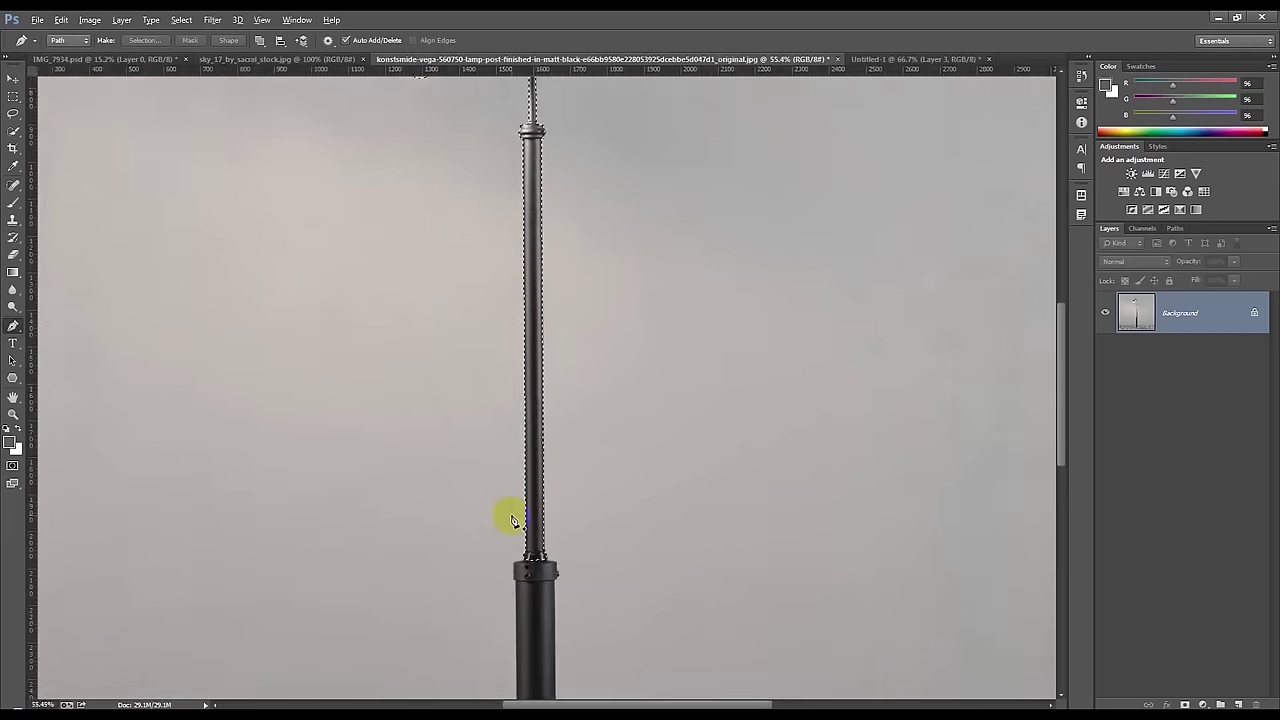
scroll(512, 520, "down", 2)
scroll(511, 519, "up", 1)
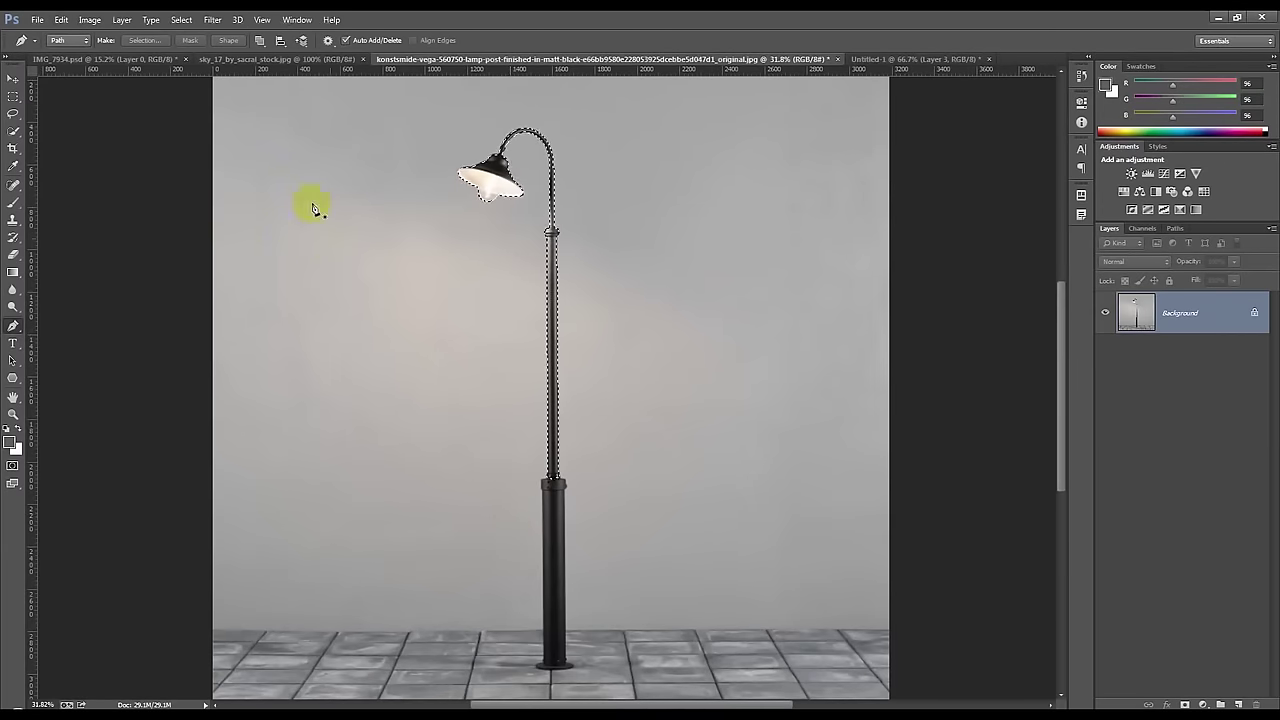
left_click(830, 59)
left_click(645, 278)
key("ctrl+v")
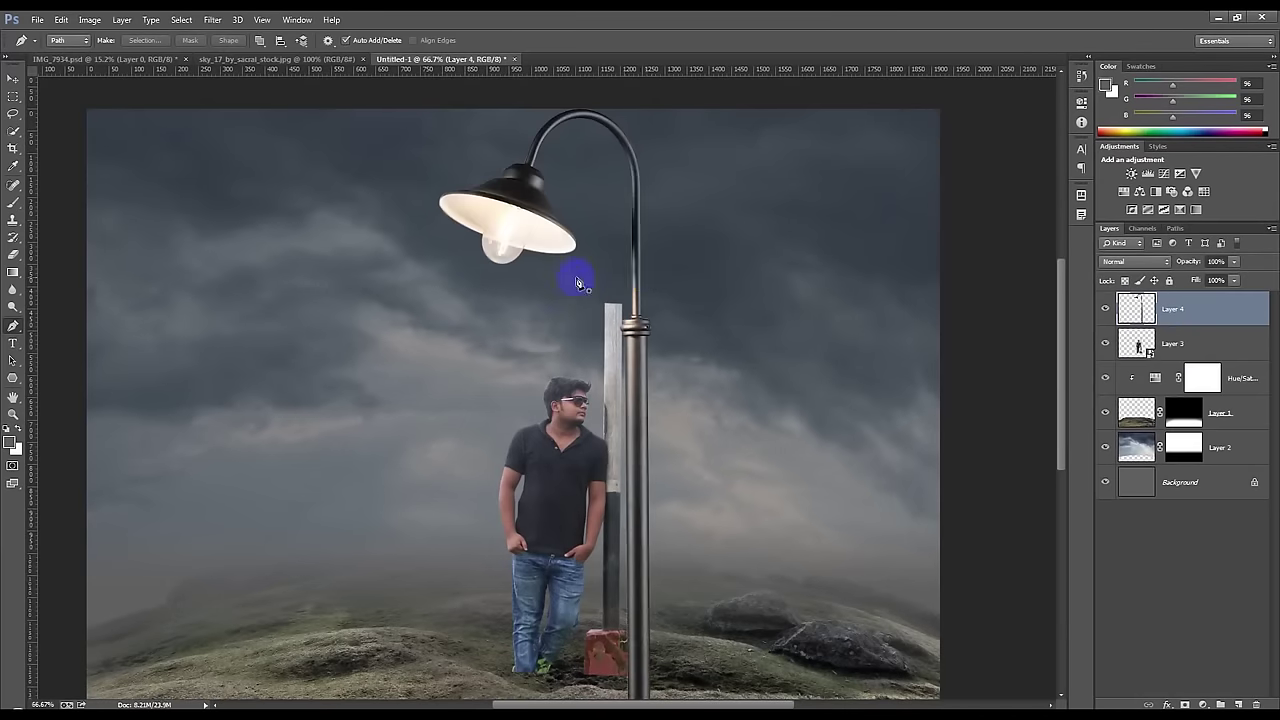
- Scale the pasted lamp to about 38.8%, rotate it about 1°, and set it atop the pole
key("ctrl+t")
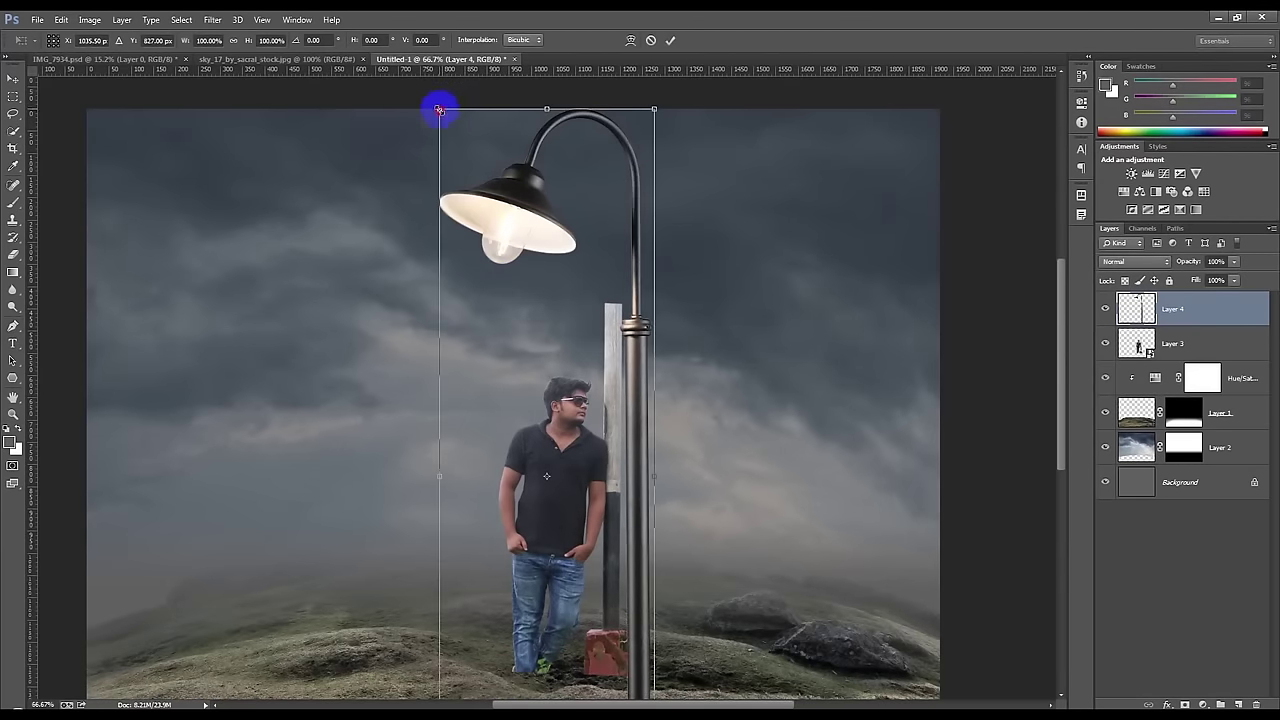
left_click_drag(439, 109, 514, 166)
left_click_drag(563, 306, 572, 232)
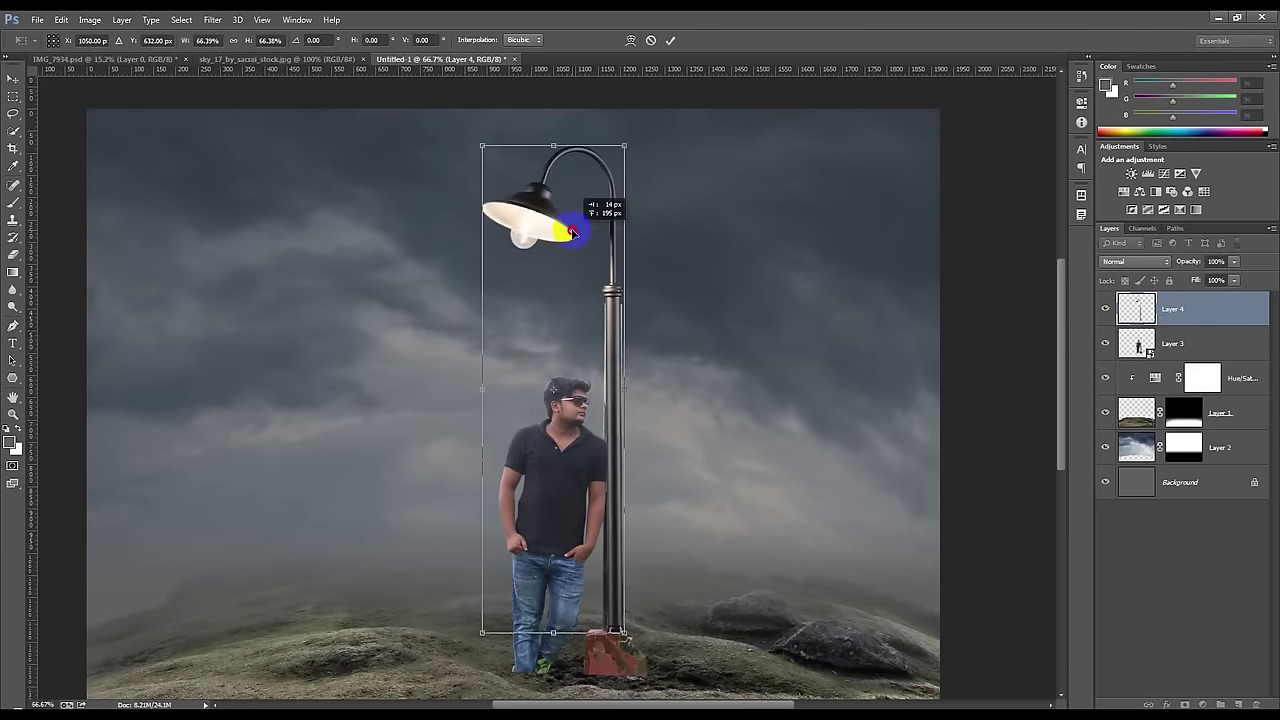
left_click_drag(780, 309, 794, 306)
mouse_move(488, 148)
left_mouse_down()
mouse_move(582, 285)
mouse_move(587, 237)
left_mouse_up()
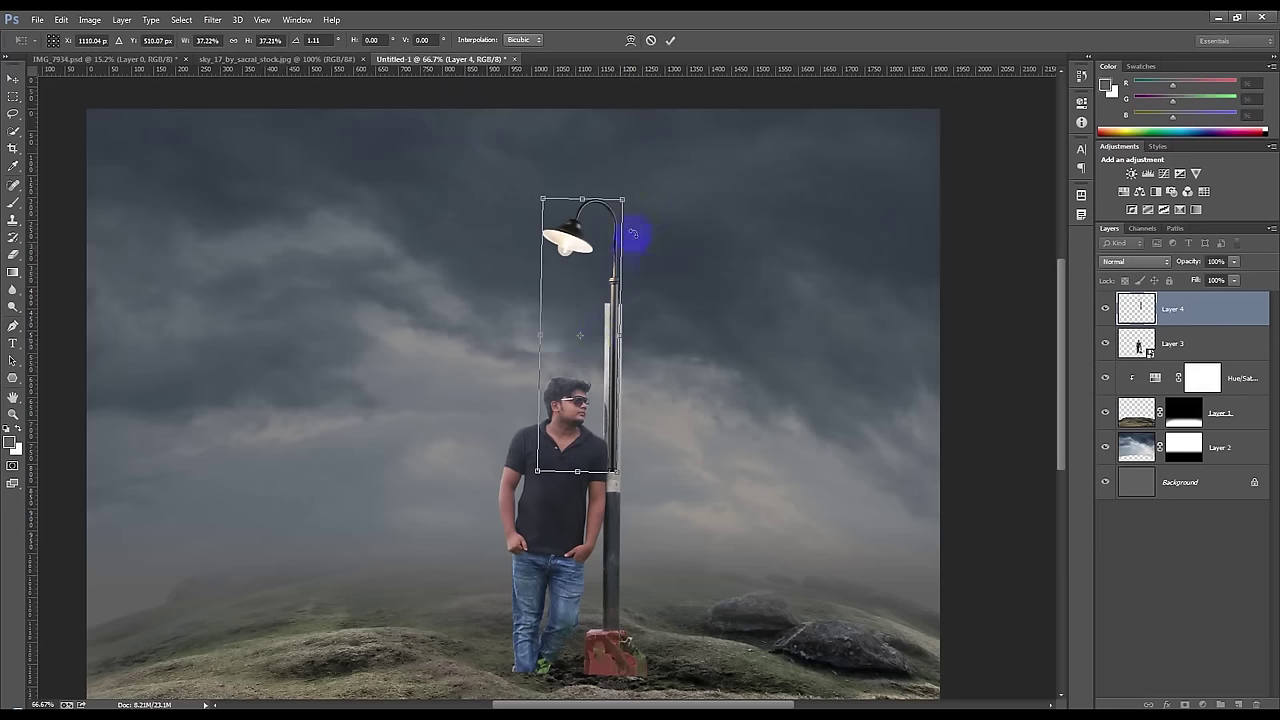
left_click_drag(625, 200, 614, 193)
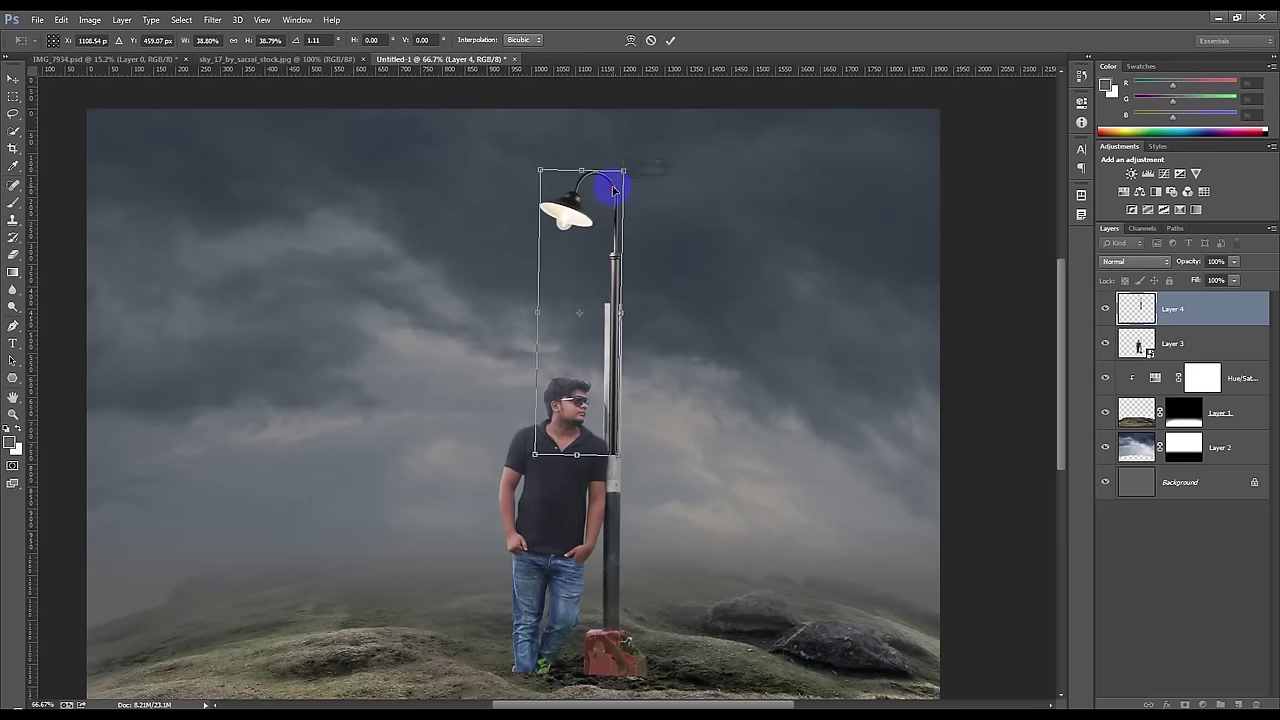
left_click(670, 40)
- Move the lamp's Layer 4 beneath the man's Layer 3 and shift the lamp onto the pillar
key("p")
scroll(620, 209, "up", 2)
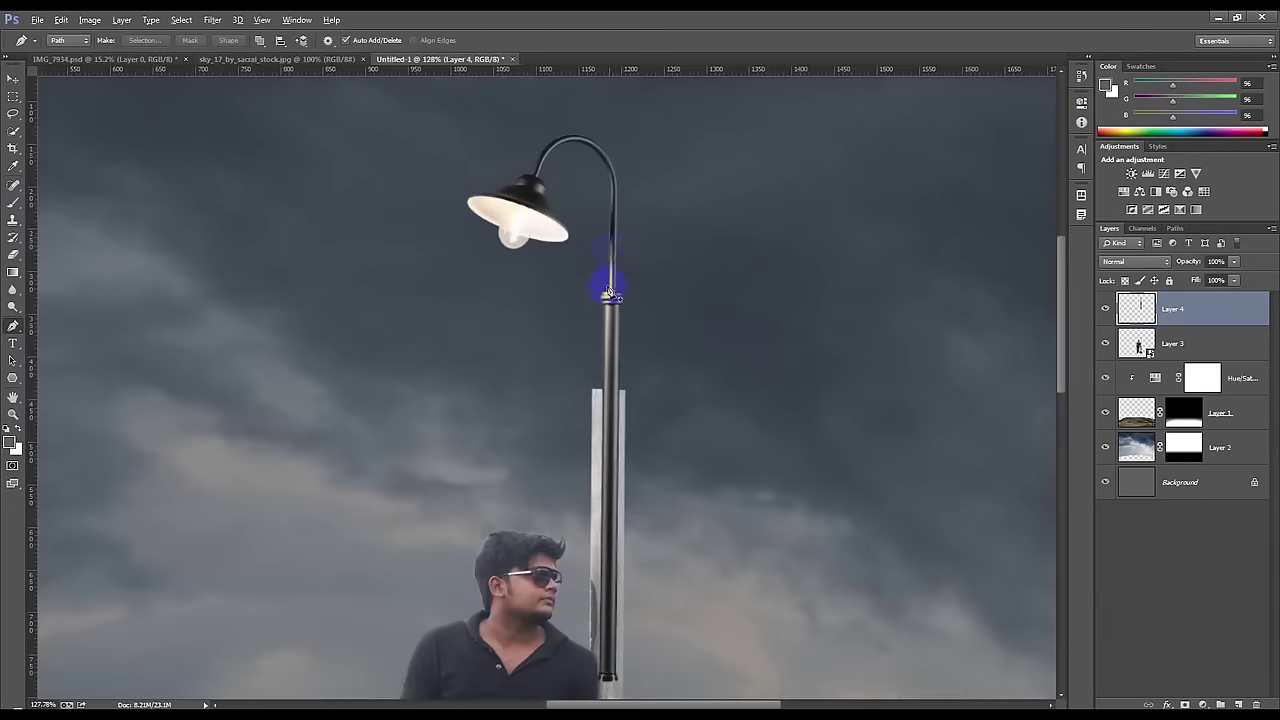
scroll(606, 274, "up", 2)
scroll(600, 323, "up", 2)
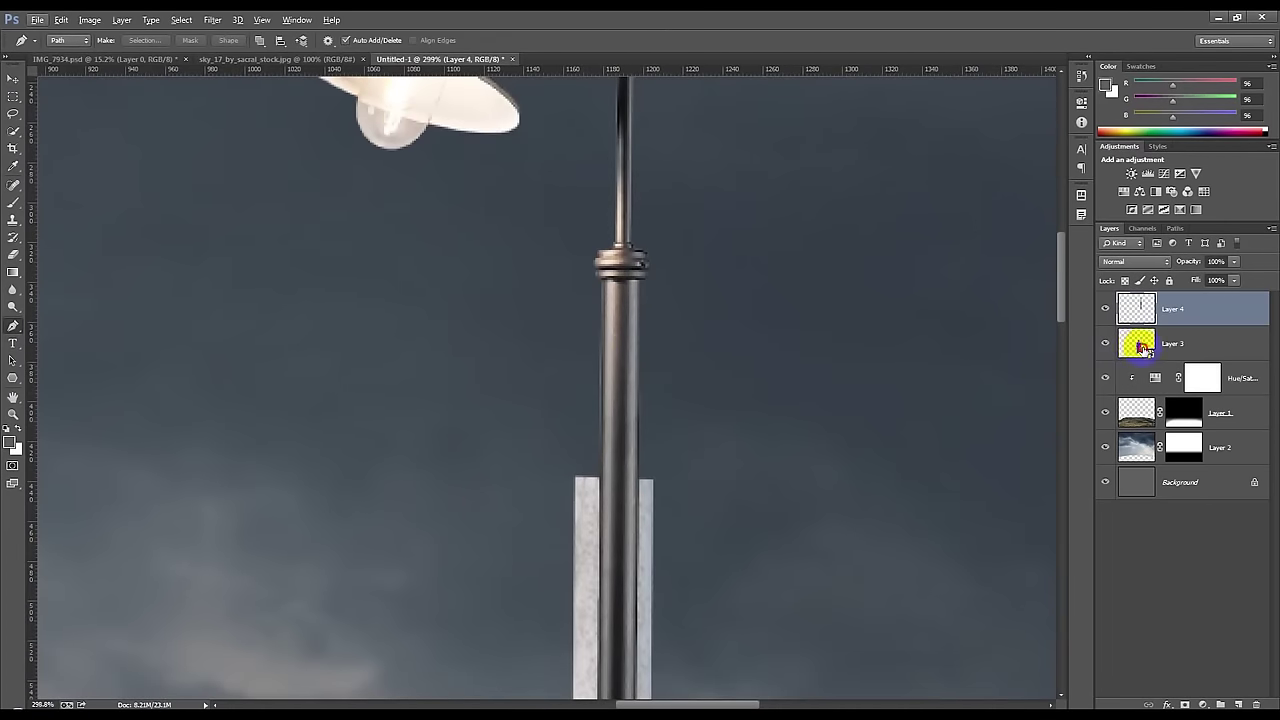
left_click(1142, 348)
left_click_drag(1176, 307, 1176, 355)
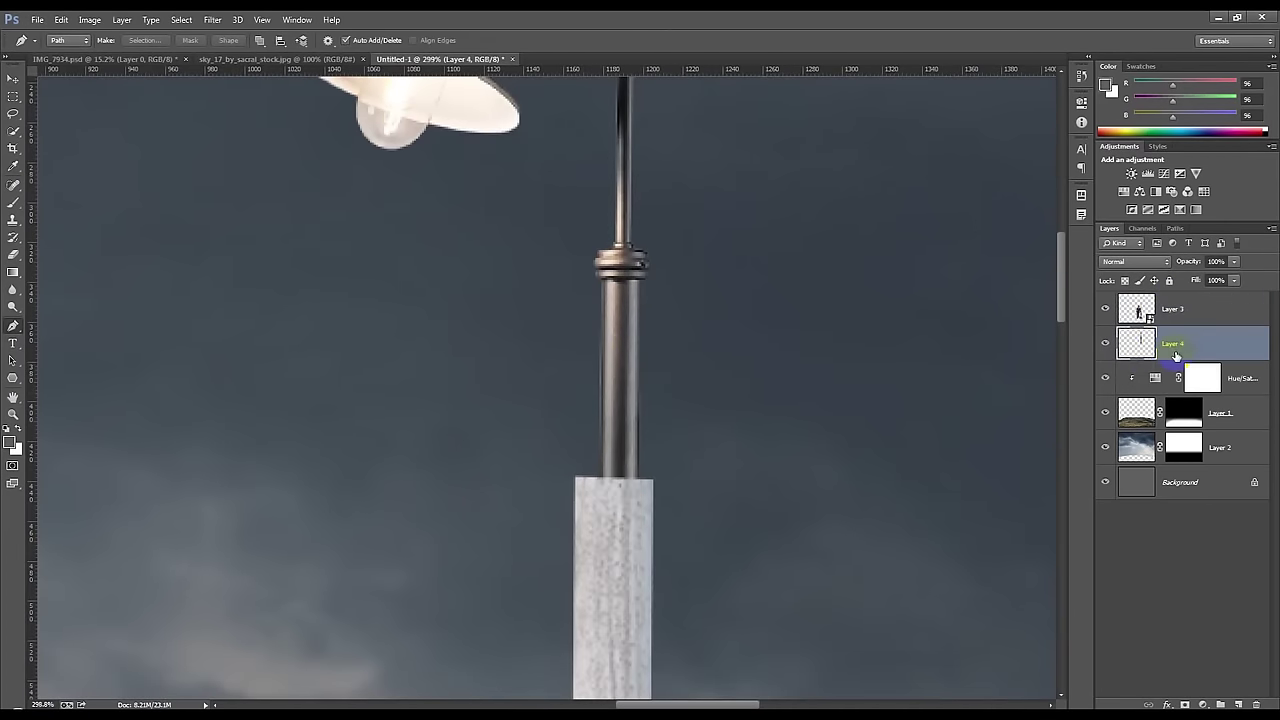
left_click(13, 78)
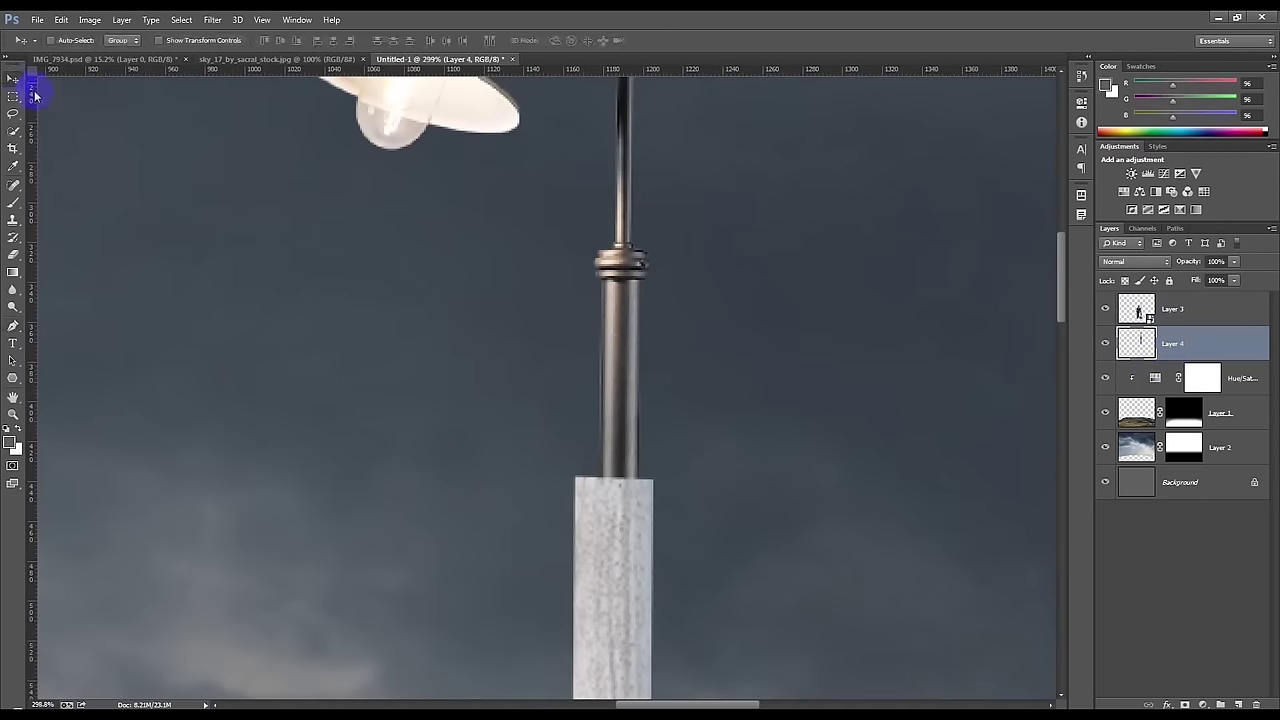
left_click_drag(683, 340, 674, 340)
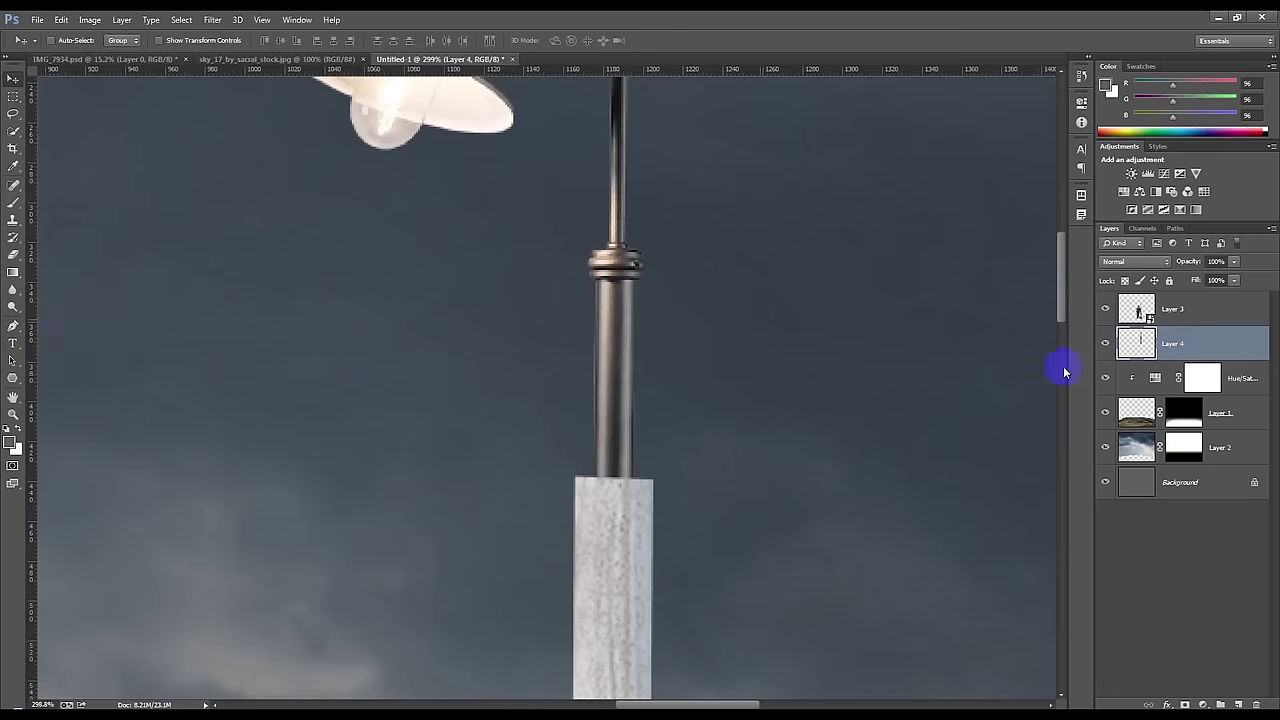
- Rasterize the man's Layer 3
right_click(1140, 308)
left_click(1016, 311)
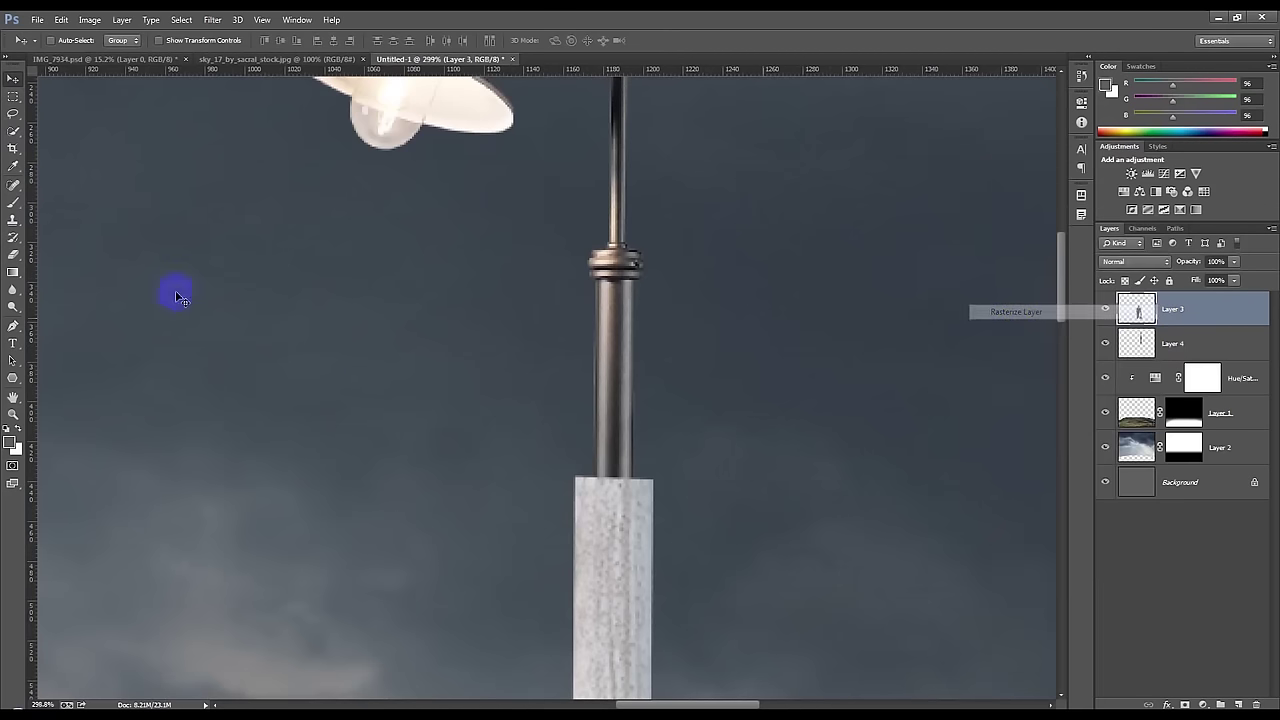
left_click(13, 96)
left_click_drag(477, 367, 732, 482)
left_click(755, 490)
left_click(13, 78)
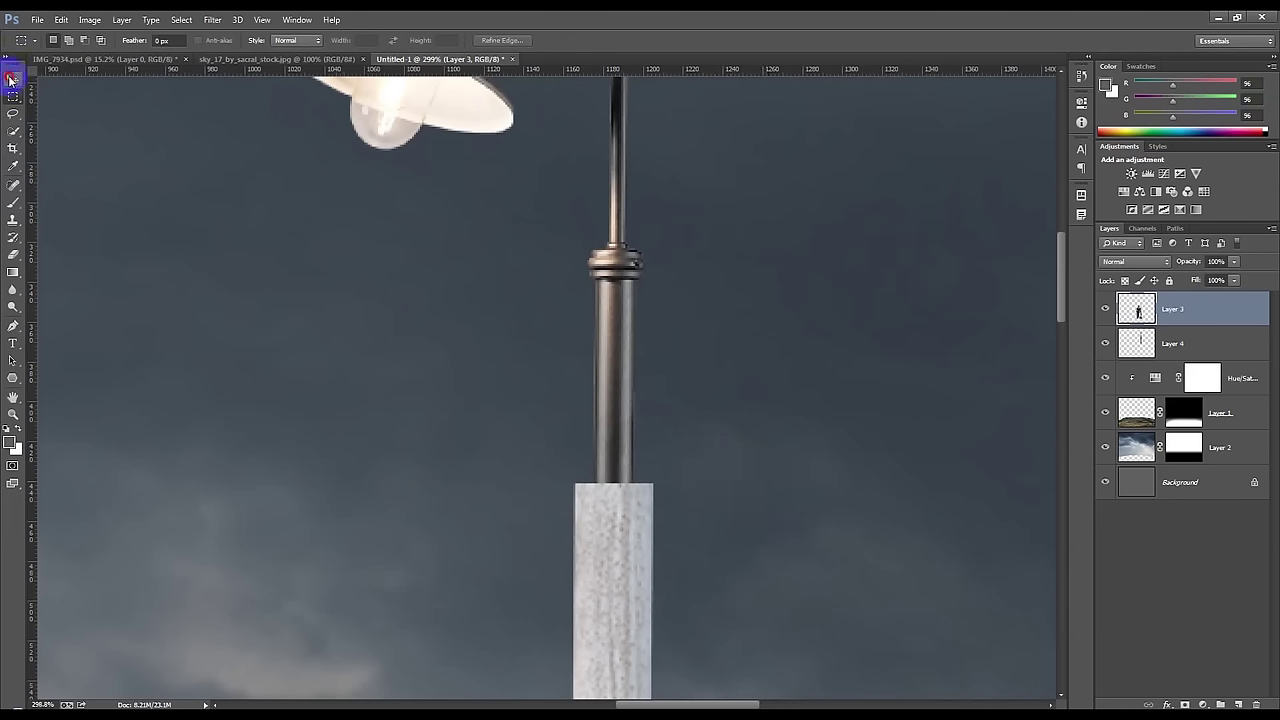
- Copy the pole's ring from Layer 4 to a new Layer 5 above the man
left_click(1166, 345)
left_click(13, 96)
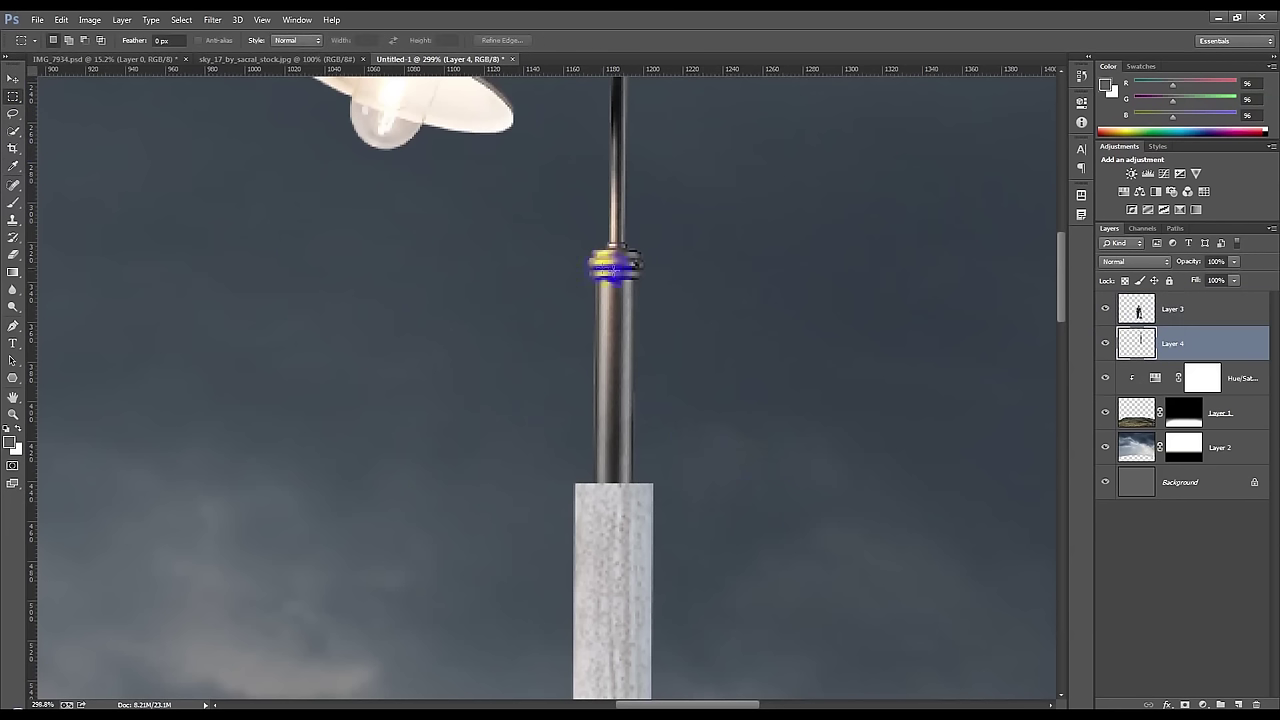
left_click_drag(578, 243, 659, 281)
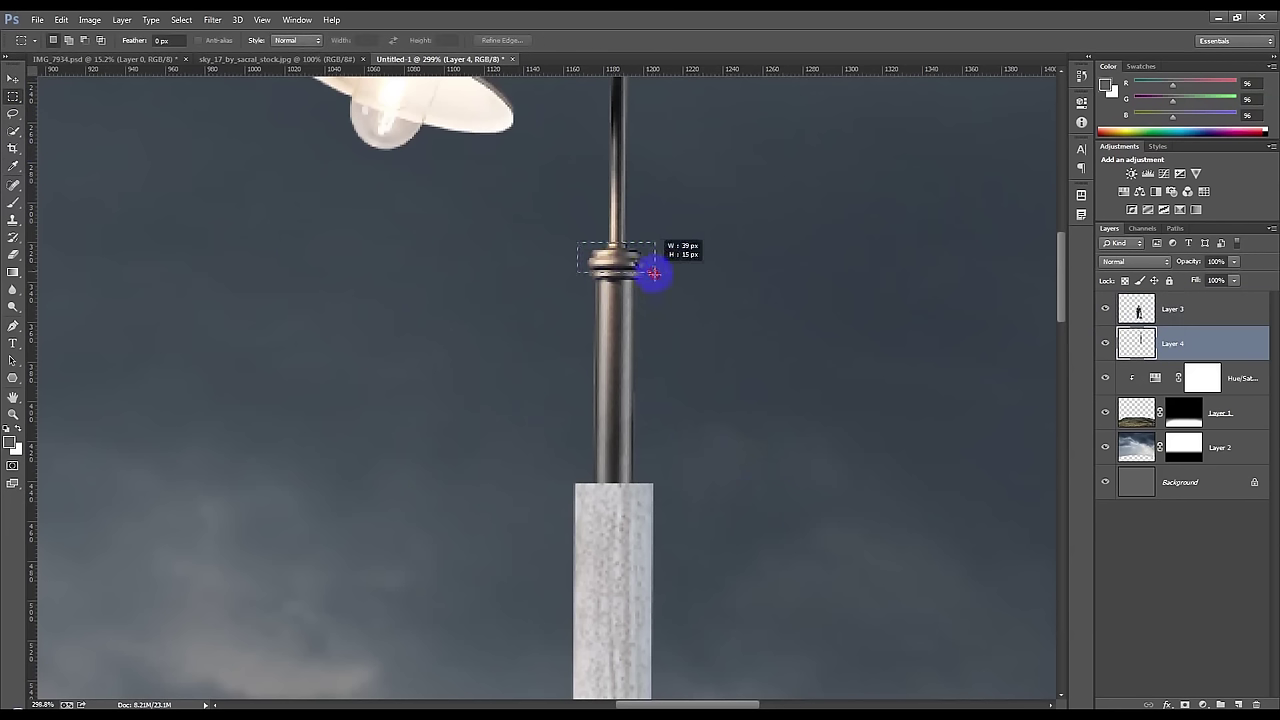
key("ctrl+j")
left_click_drag(1170, 345, 1170, 302)
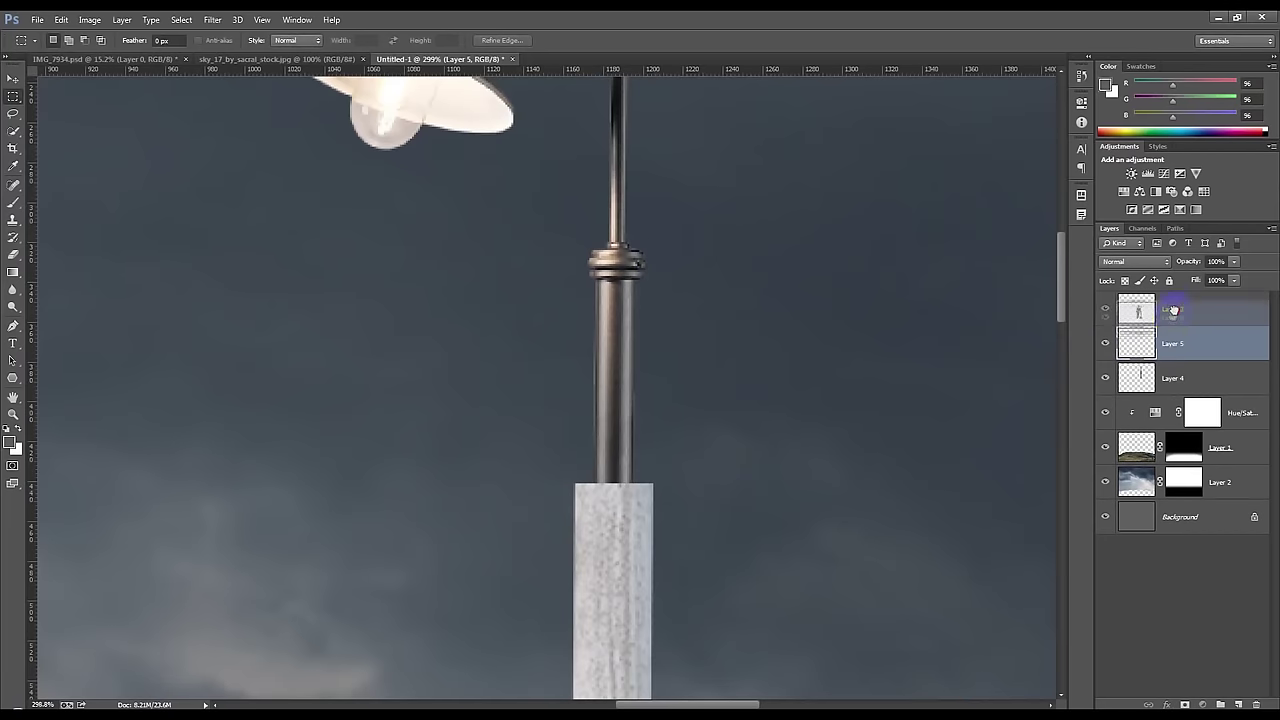
- Move the Layer 5 ring to the pole's base on the pillar, enlarged to about 152%
left_click(12, 80)
left_click_drag(517, 203, 535, 412)
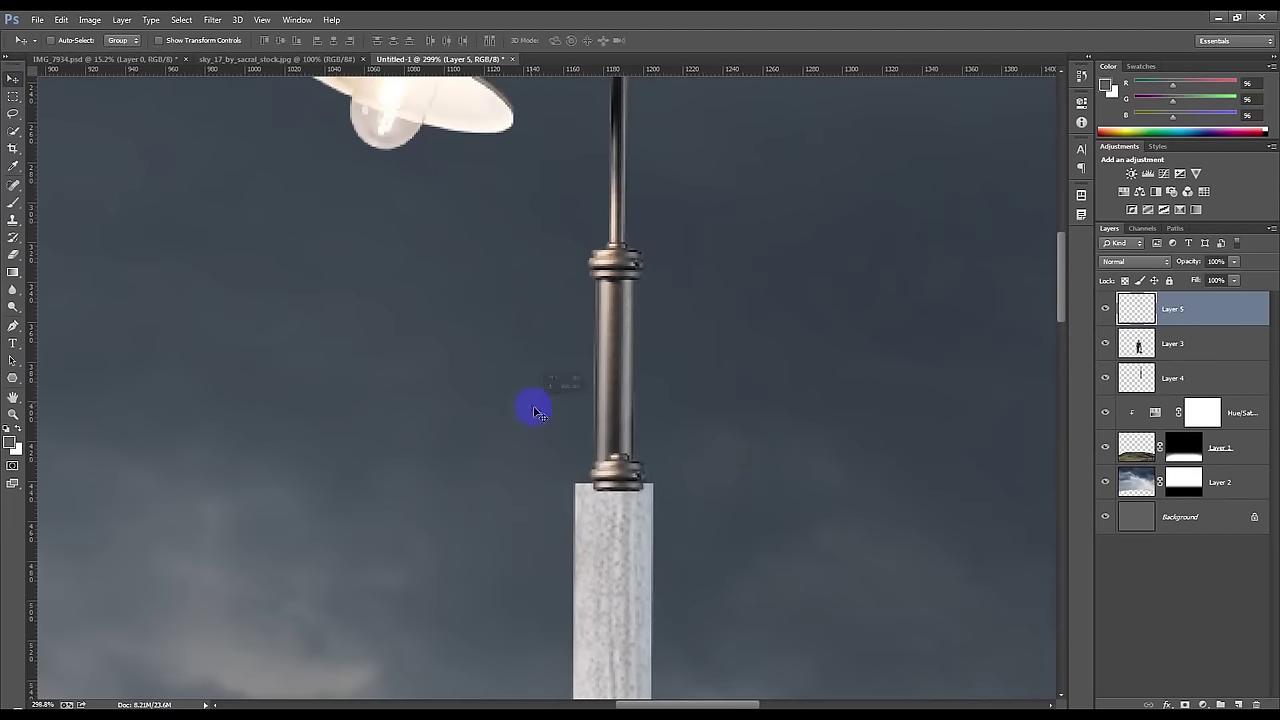
key("ctrl+t")
left_click_drag(664, 448, 624, 452)
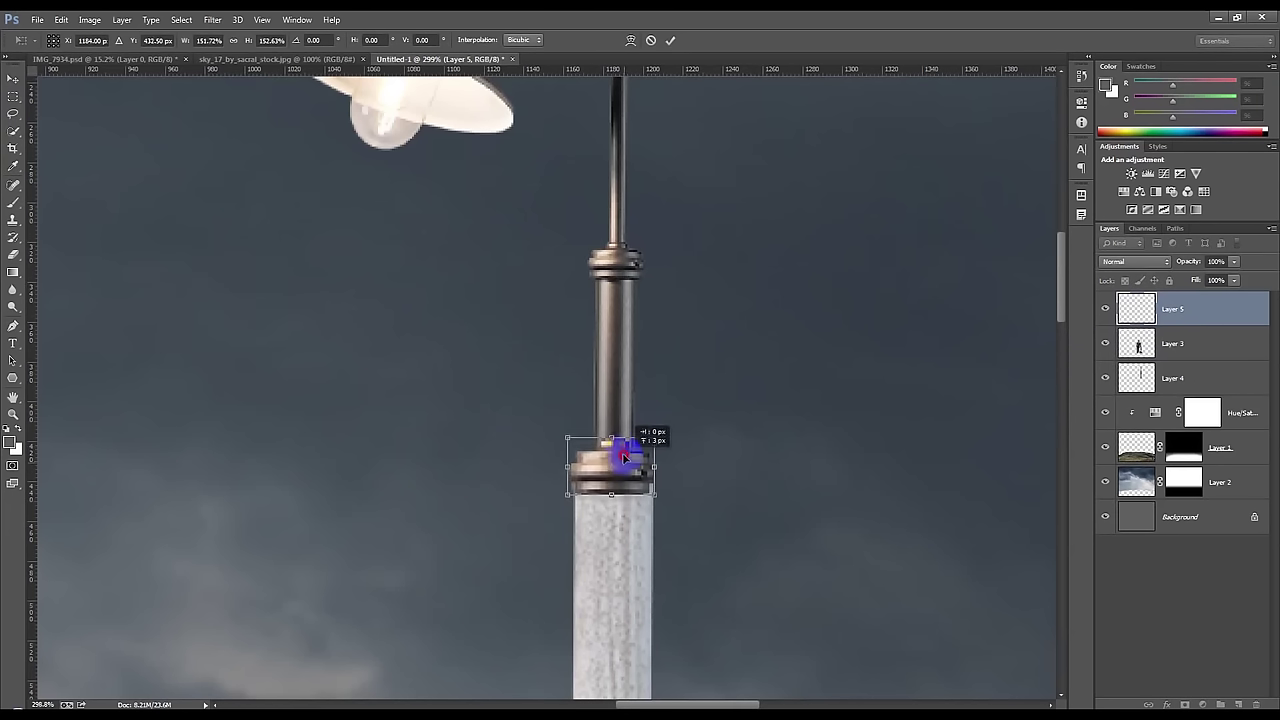
key("Right")
key("Return")
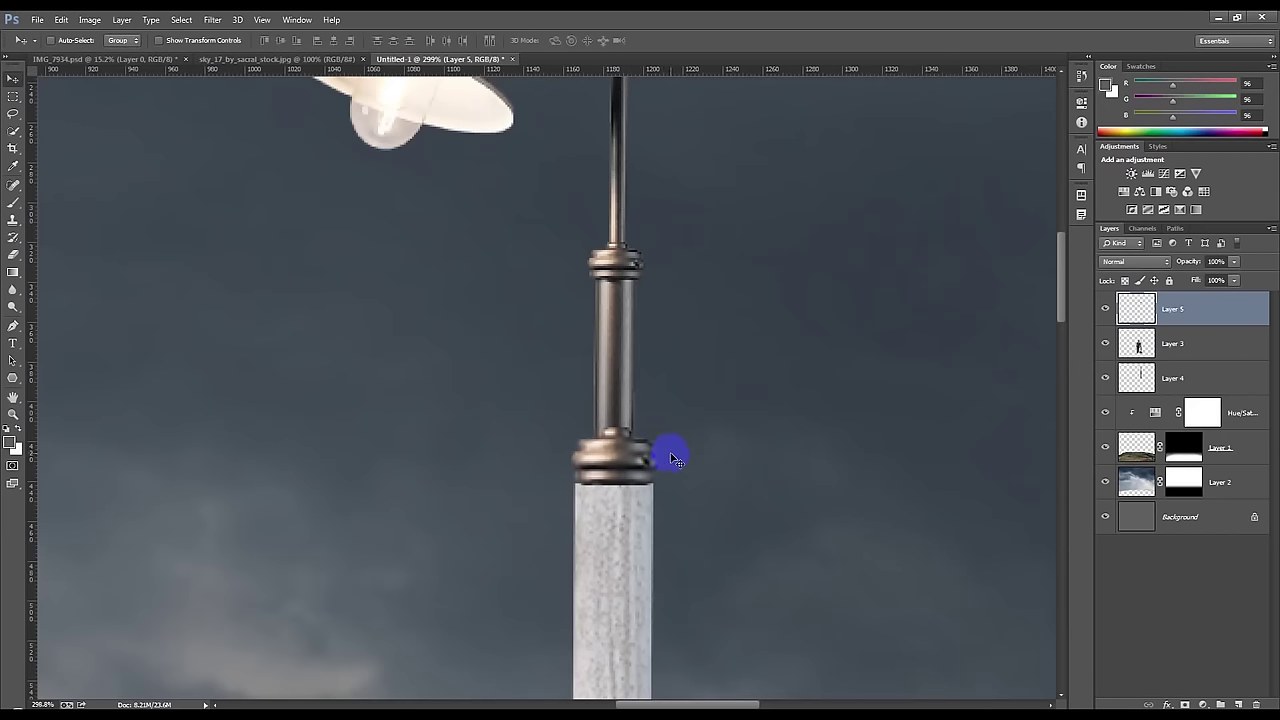
scroll(672, 459, "down", 2)
scroll(672, 459, "down", 2)
scroll(672, 459, "down", 1)
- Select the man's Layer 3 and apply Shadows/Highlights at 35%
scroll(672, 459, "up", 1)
scroll(672, 459, "up", 2)
scroll(672, 459, "up", 1)
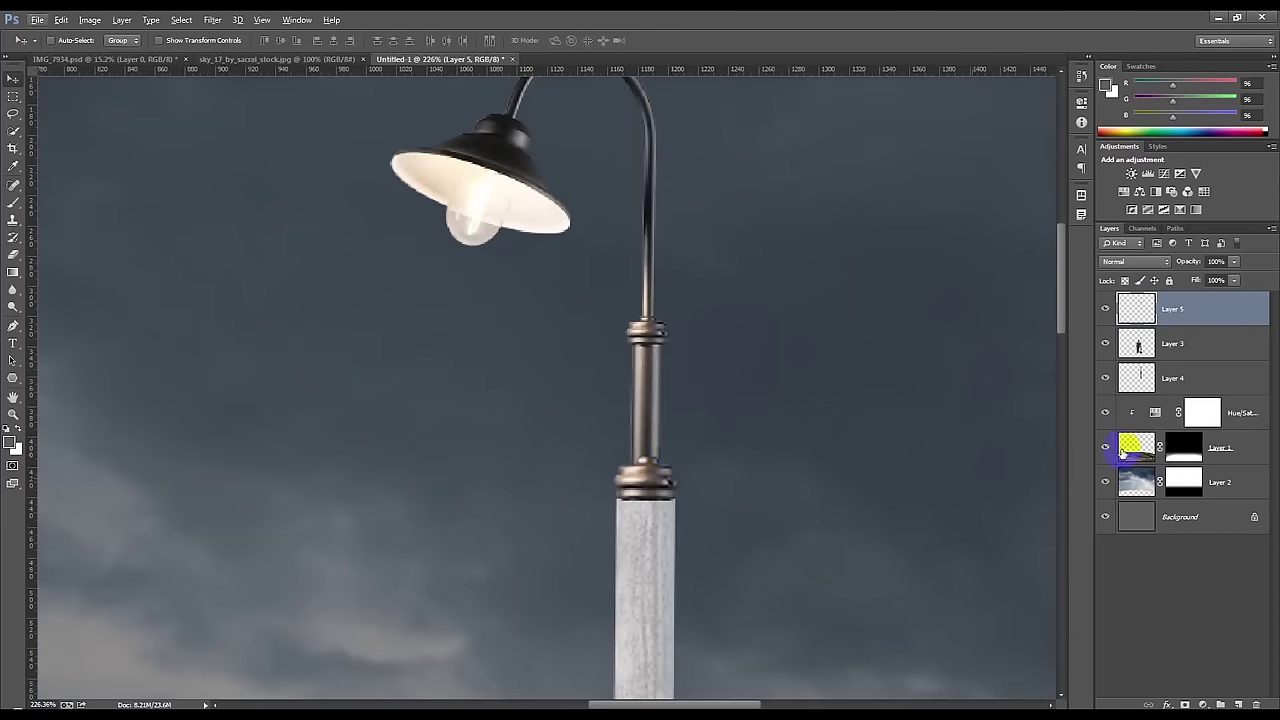
left_click(1174, 343)
scroll(925, 553, "down", 1)
scroll(927, 558, "down", 2)
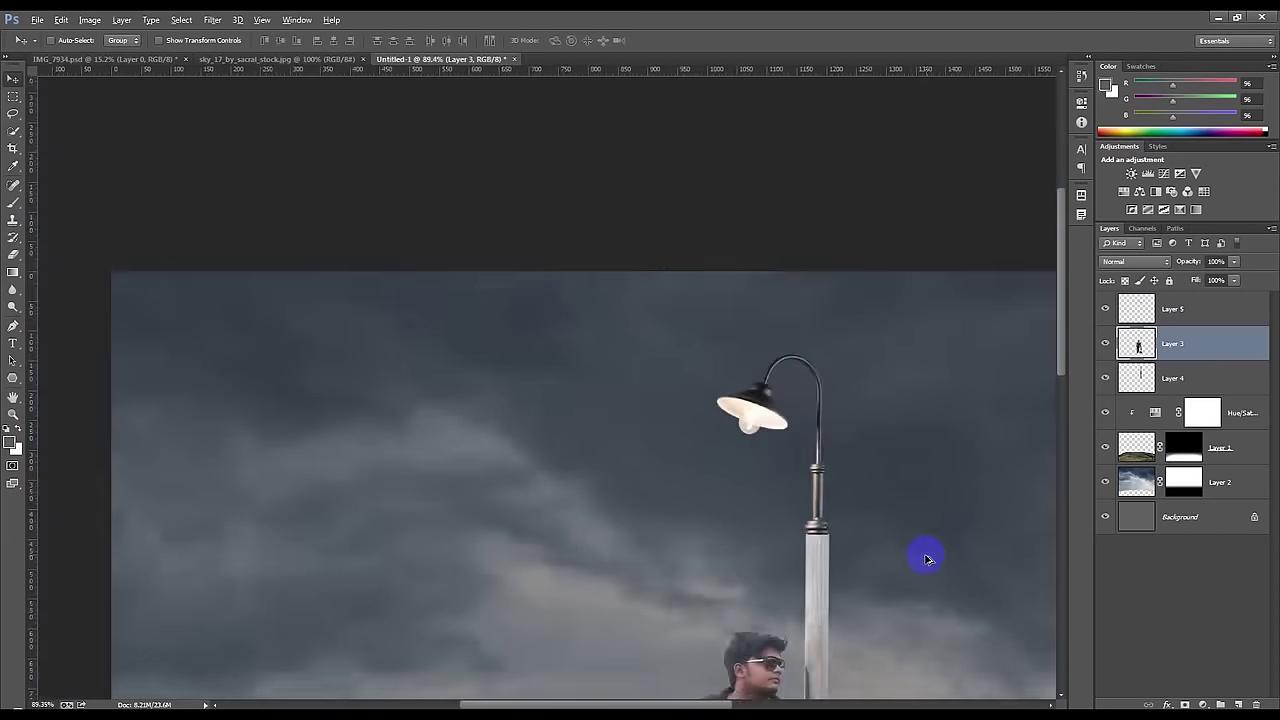
scroll(900, 550, "down", 2)
scroll(760, 525, "up", 1)
scroll(650, 480, "up", 1)
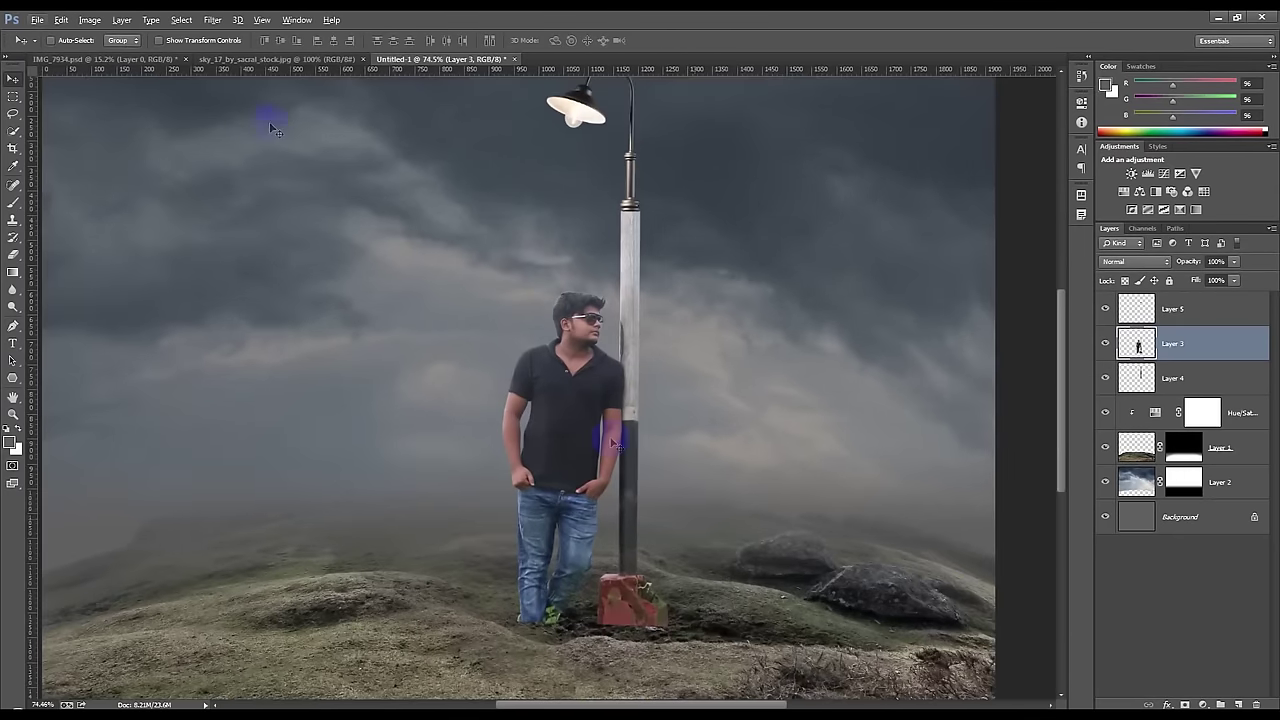
left_click(100, 22)
left_click(300, 273)
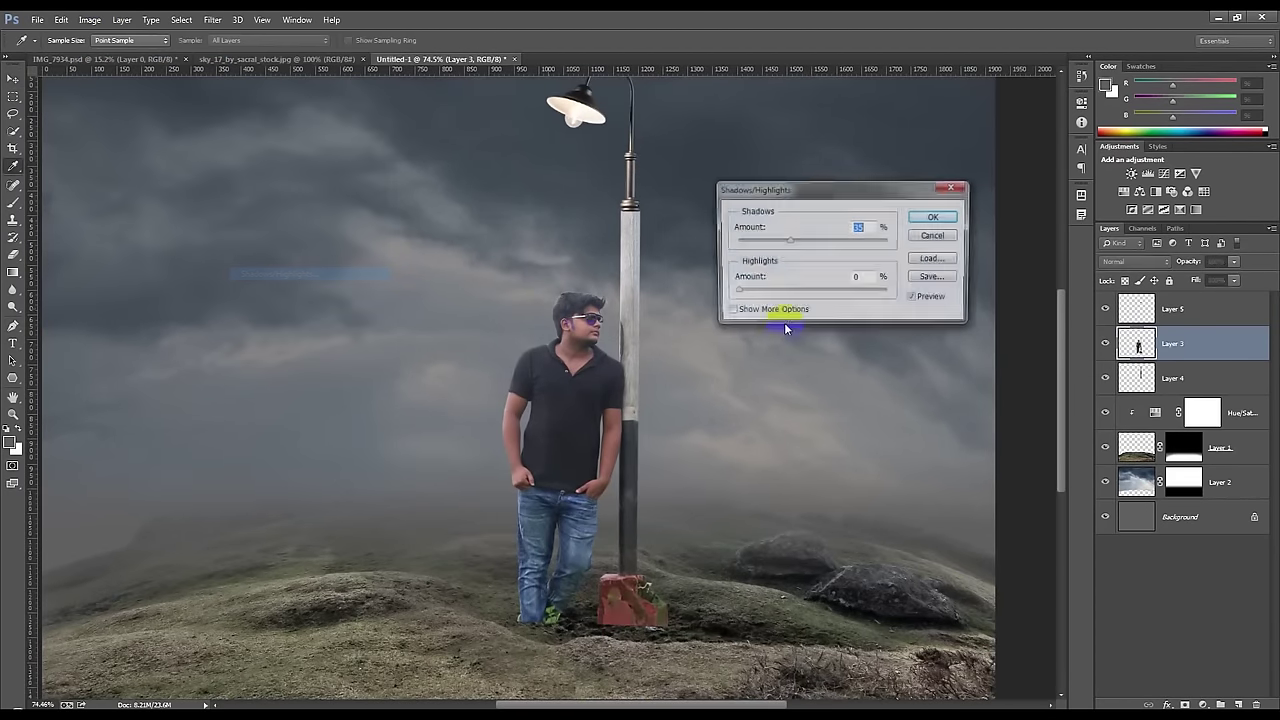
left_click(943, 224)
key("v")
- Brighten the man's whites with Selective Color by adjusting Black in the Whites range
left_click(100, 22)
mouse_move(110, 53)
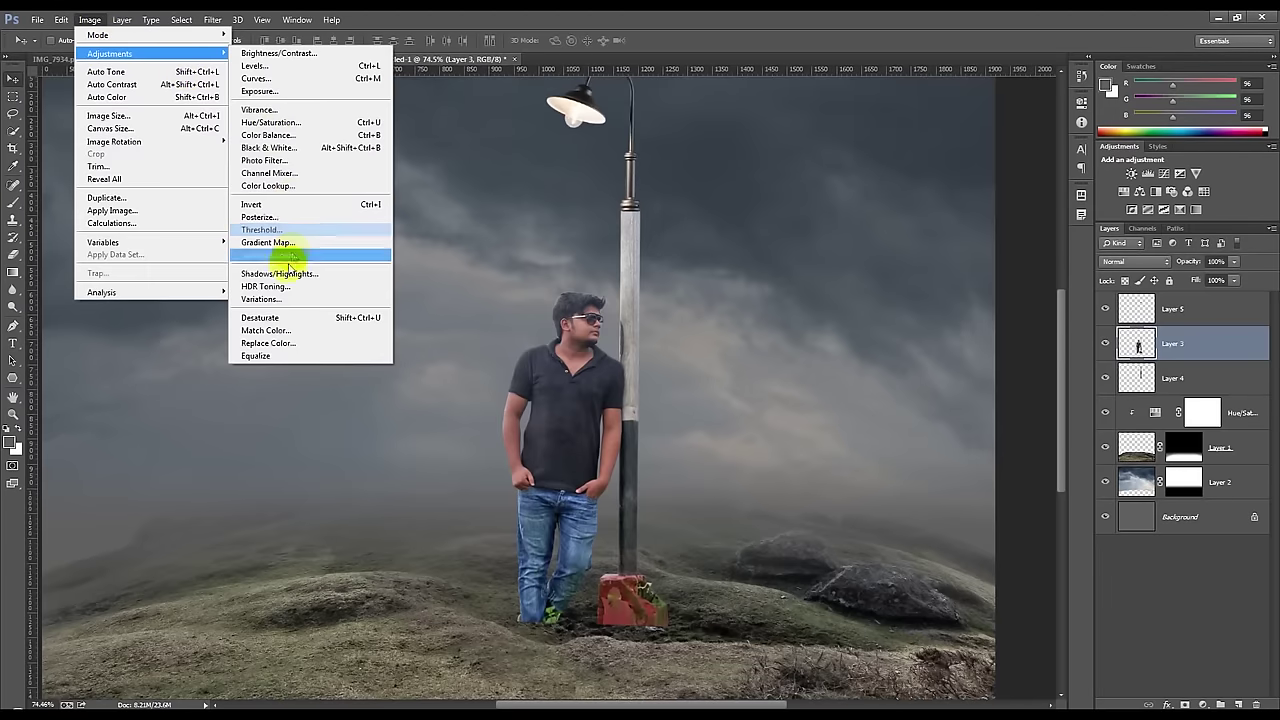
left_click(310, 255)
left_click_drag(622, 168, 856, 158)
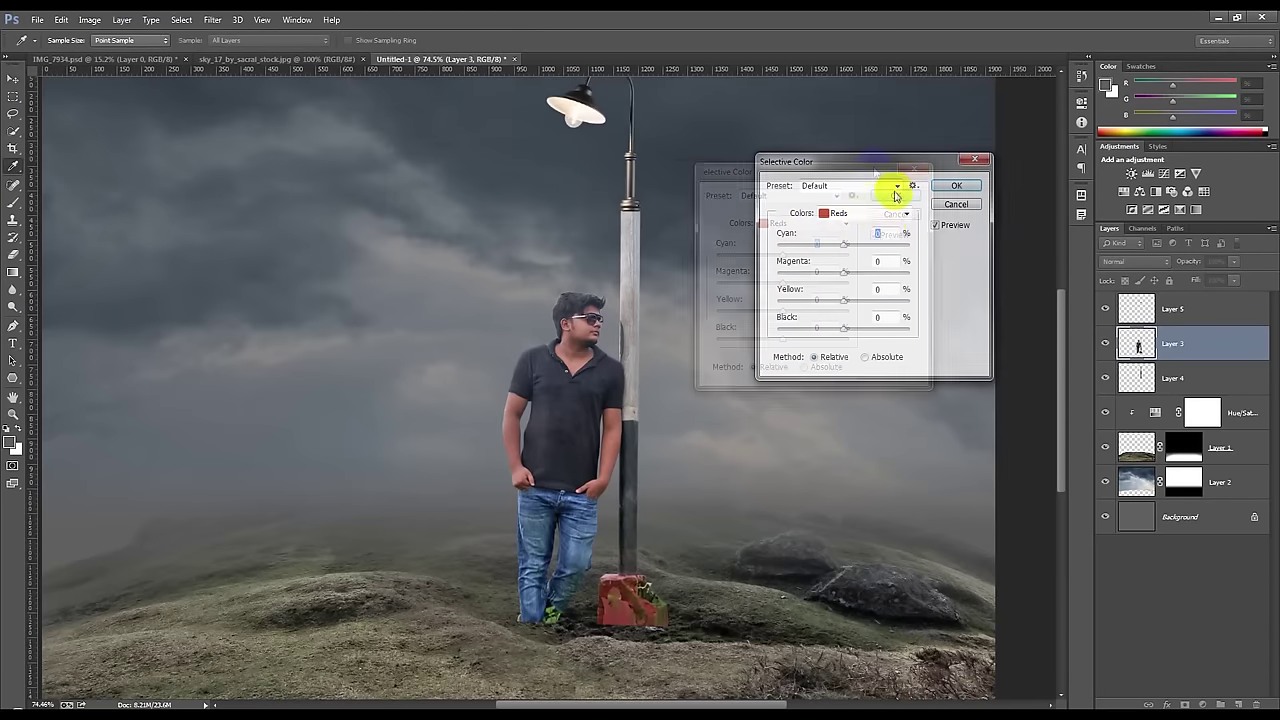
left_click(860, 213)
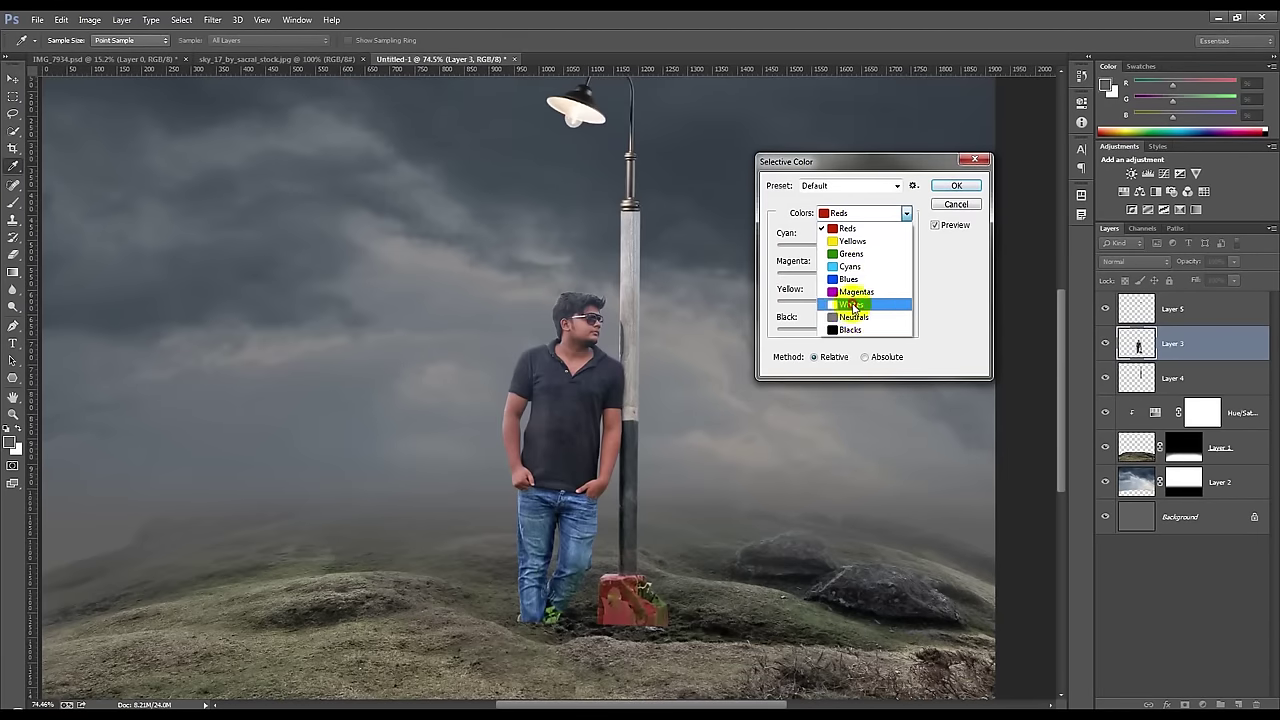
left_click(850, 304)
mouse_move(843, 329)
left_mouse_down()
mouse_move(800, 323)
mouse_move(905, 325)
left_mouse_up()
left_click(956, 186)
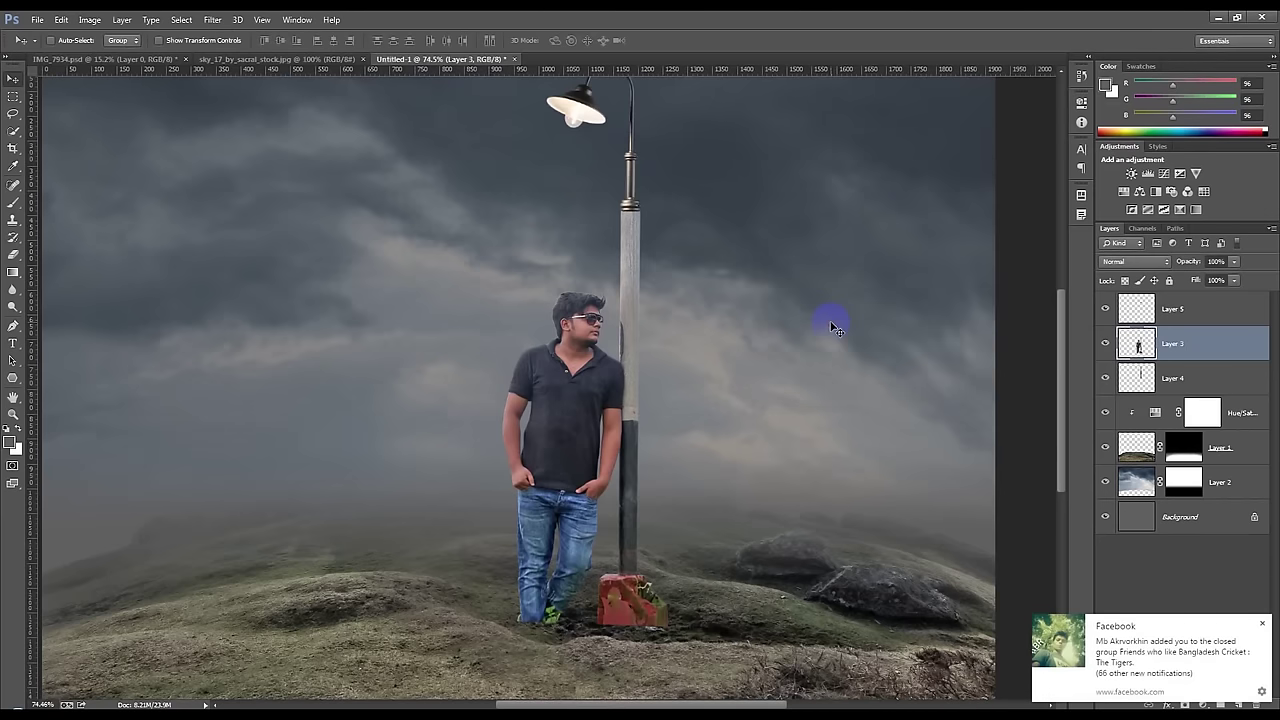
key("ctrl+0")
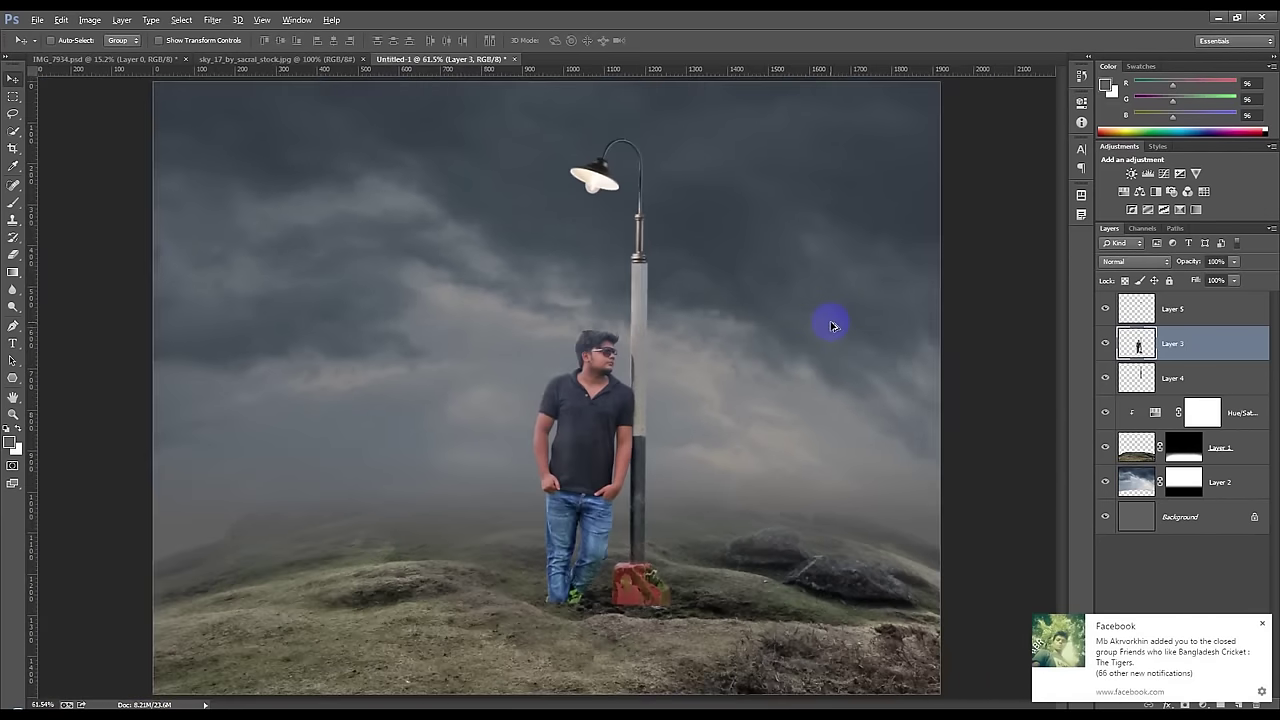
- Dismiss the notification and close the sky_17 and IMG_7934.psd source images without saving
scroll(830, 325, "down", 2)
scroll(830, 325, "down", 1)
scroll(830, 325, "up", 1)
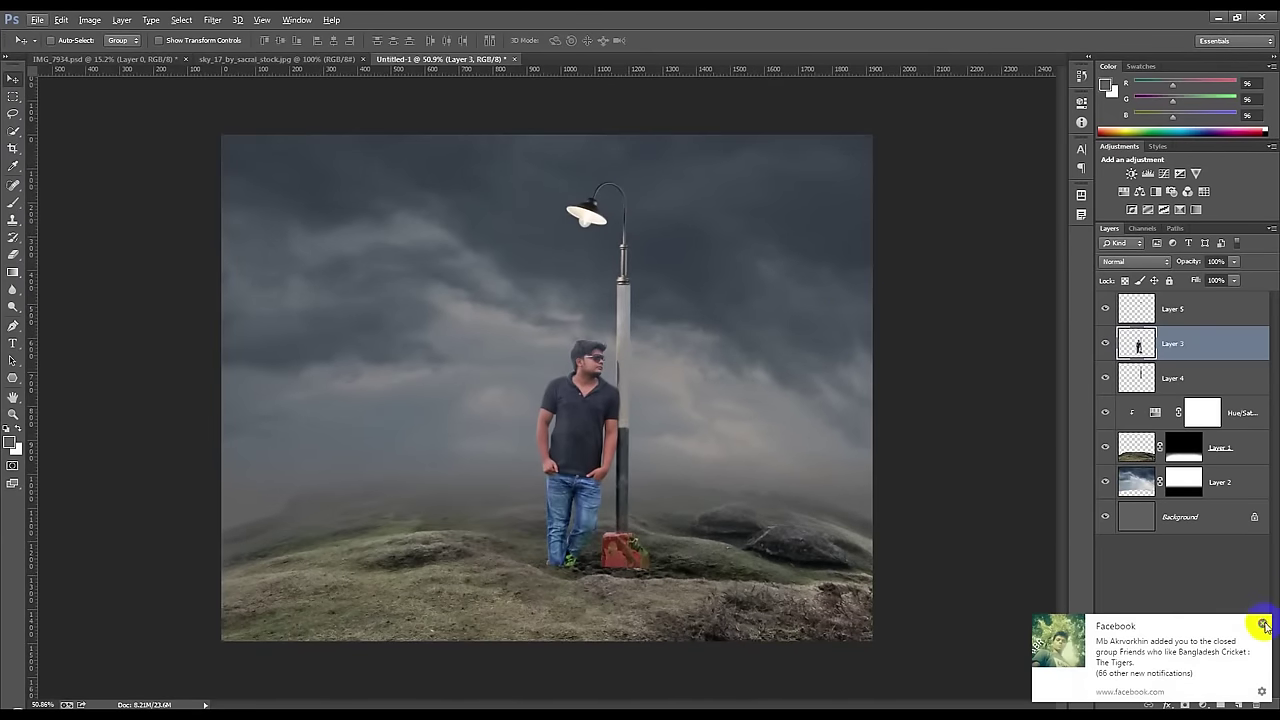
left_click(1263, 624)
left_click(1241, 455)
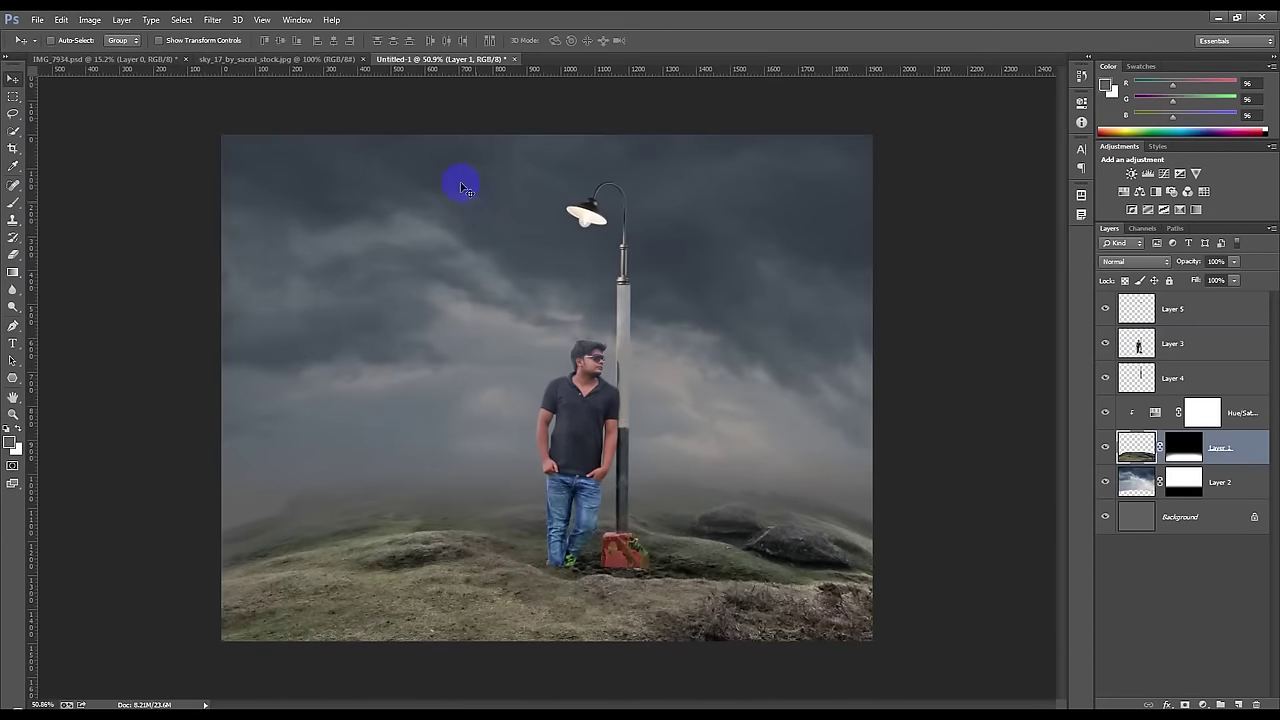
left_click(294, 66)
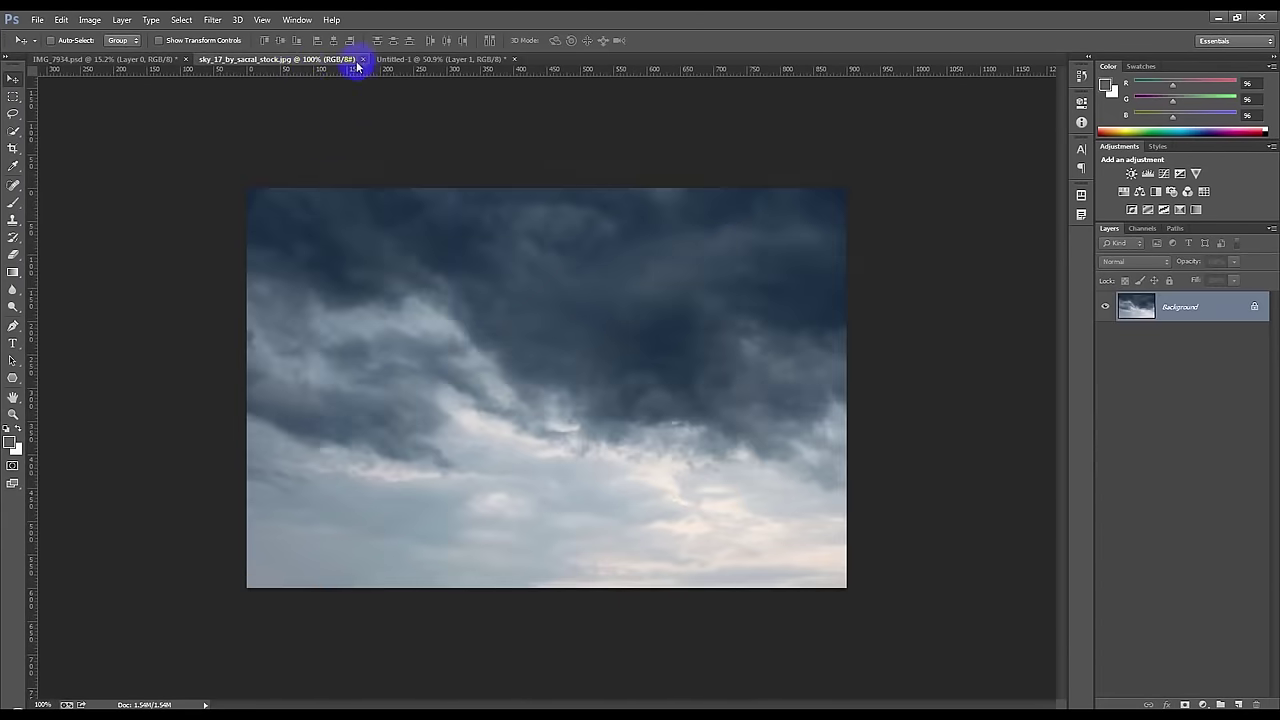
left_click(362, 60)
left_click(167, 62)
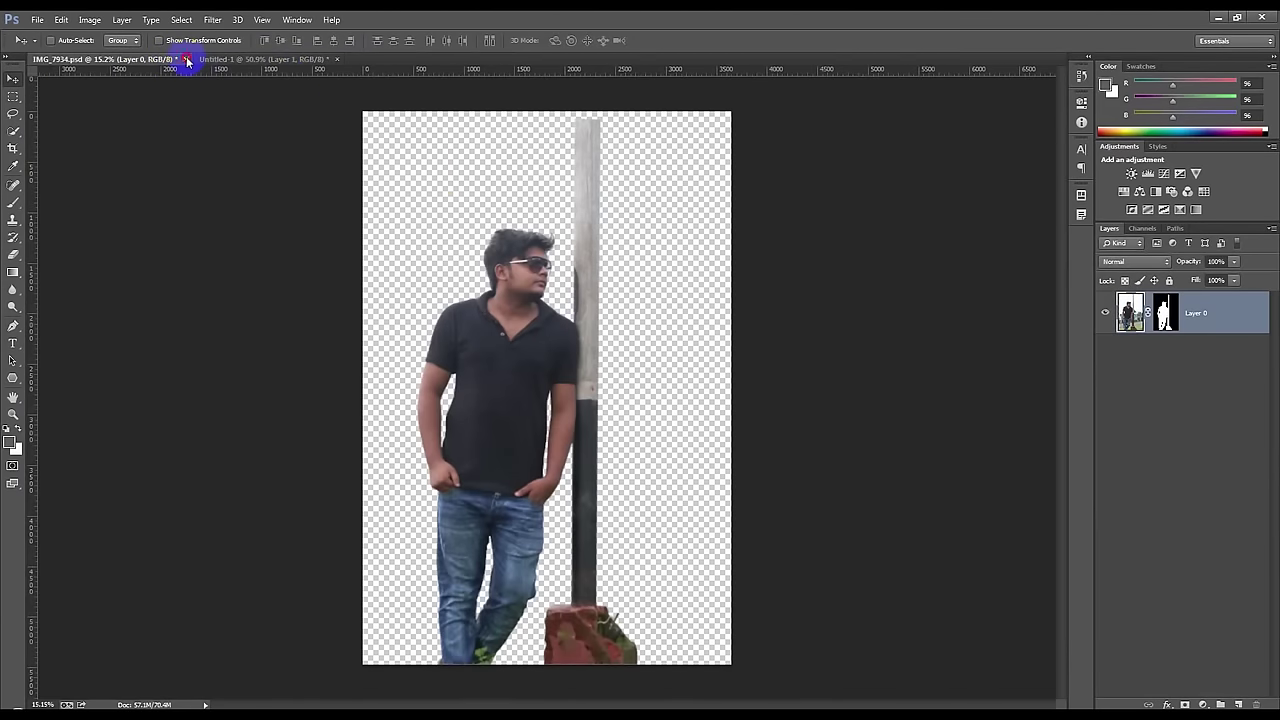
left_click(185, 59)
left_click(634, 278)
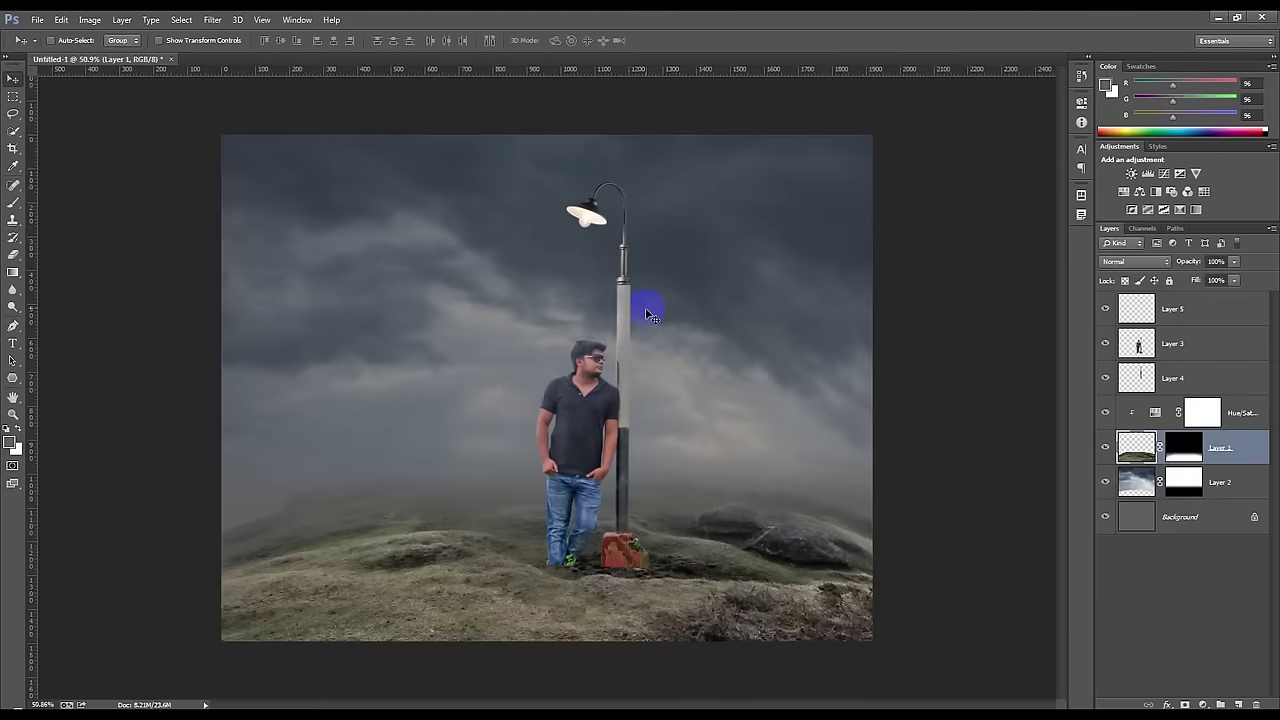
- Save the composite as Untitled-1.psd
key("ctrl+s")
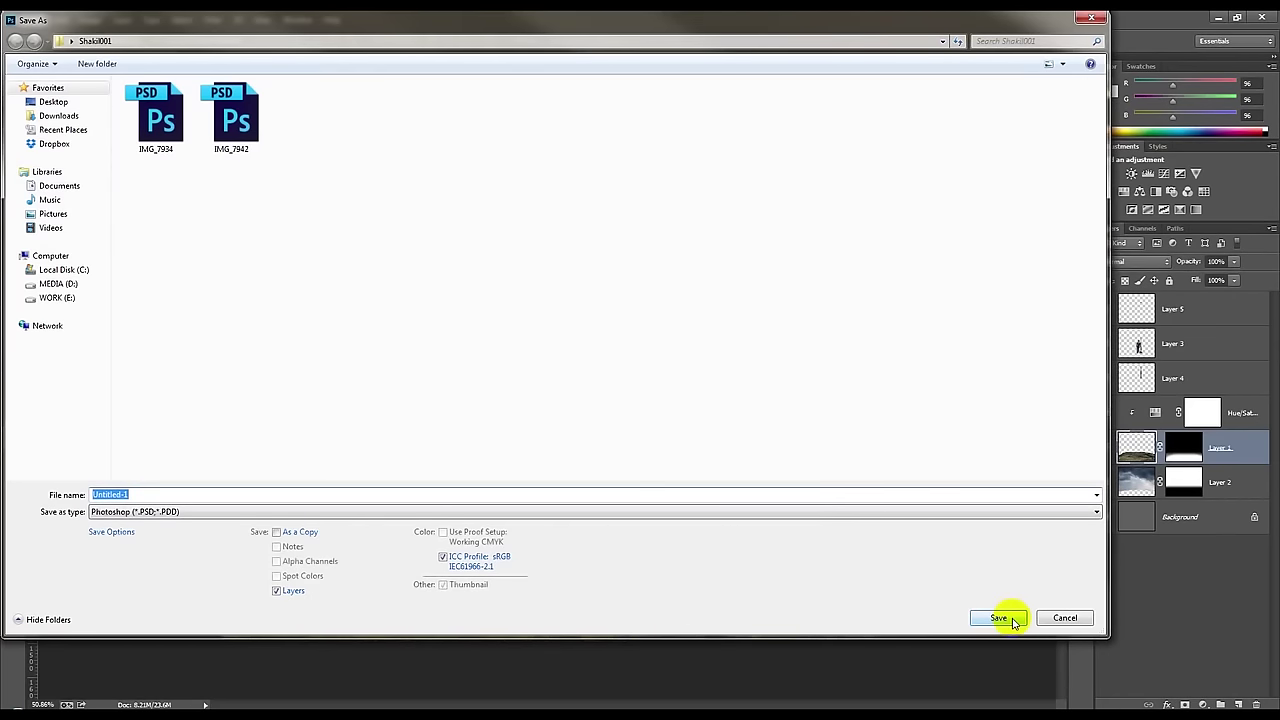
left_click(1000, 618)
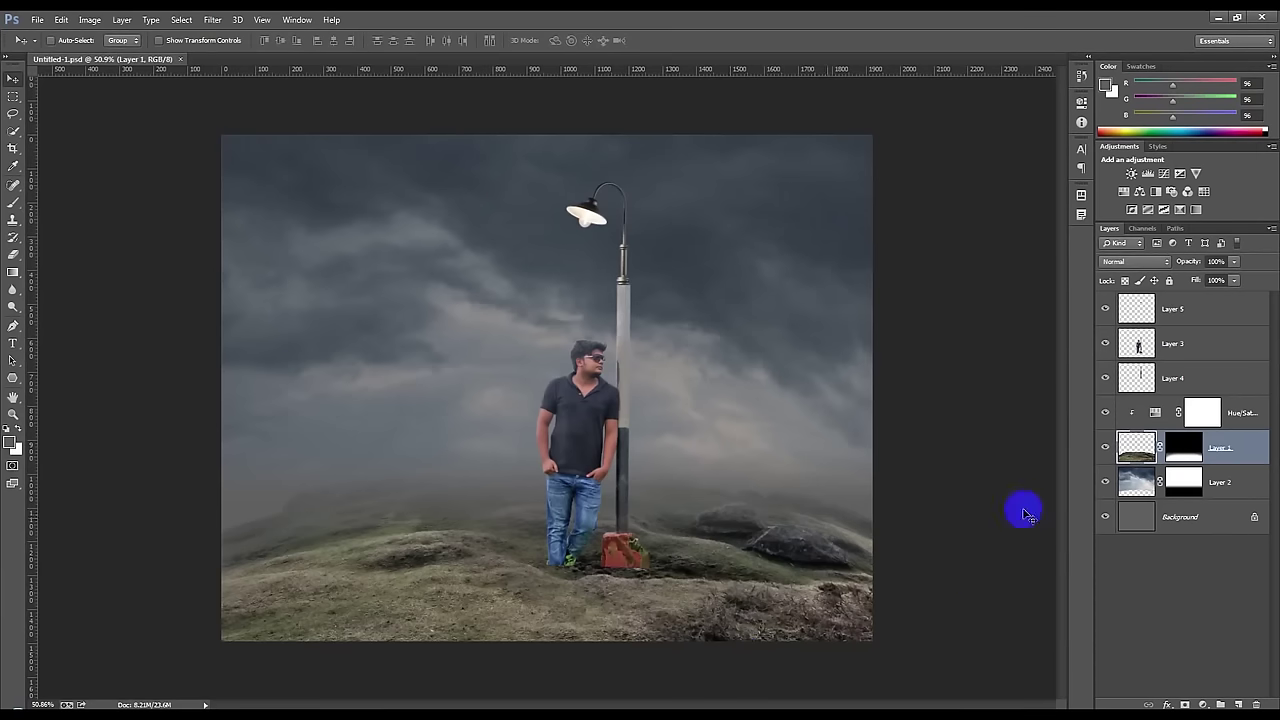
scroll(994, 551, "up", 3)
- Lasso the rocks on the right hillside, copy them to a new Layer 6, and move them toward the man
left_click_drag(890, 557, 839, 465)
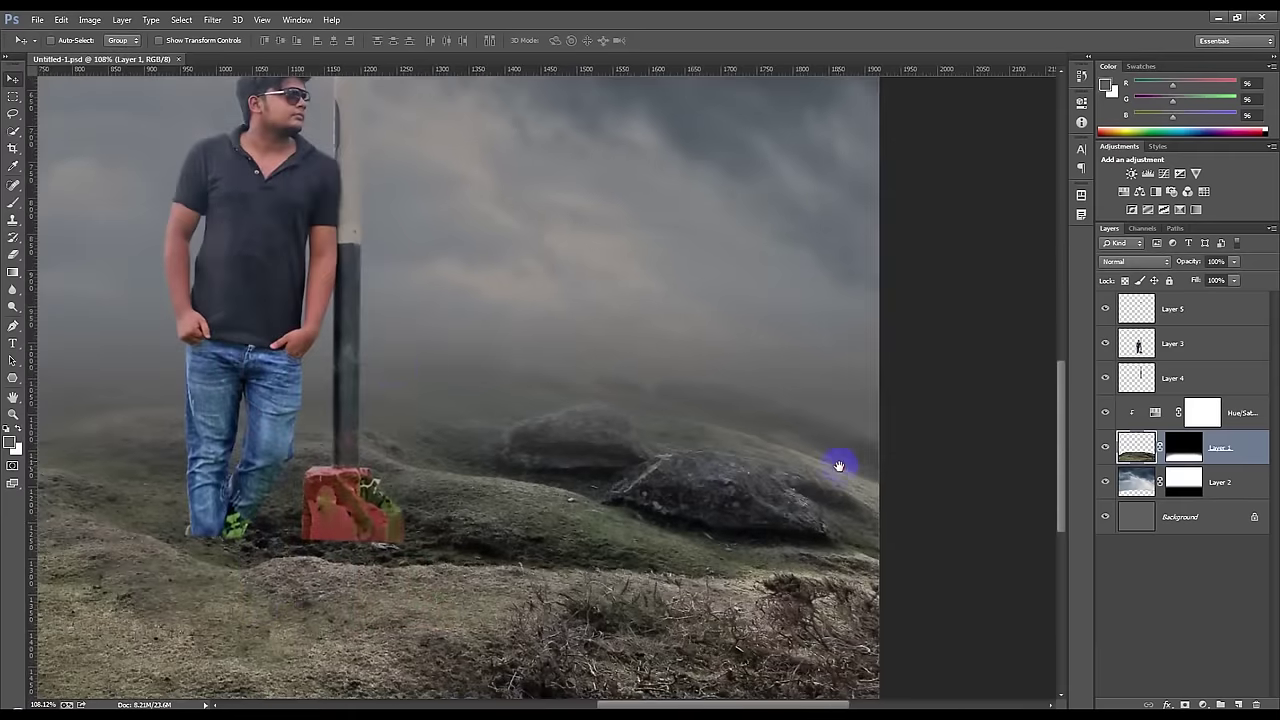
left_click(13, 113)
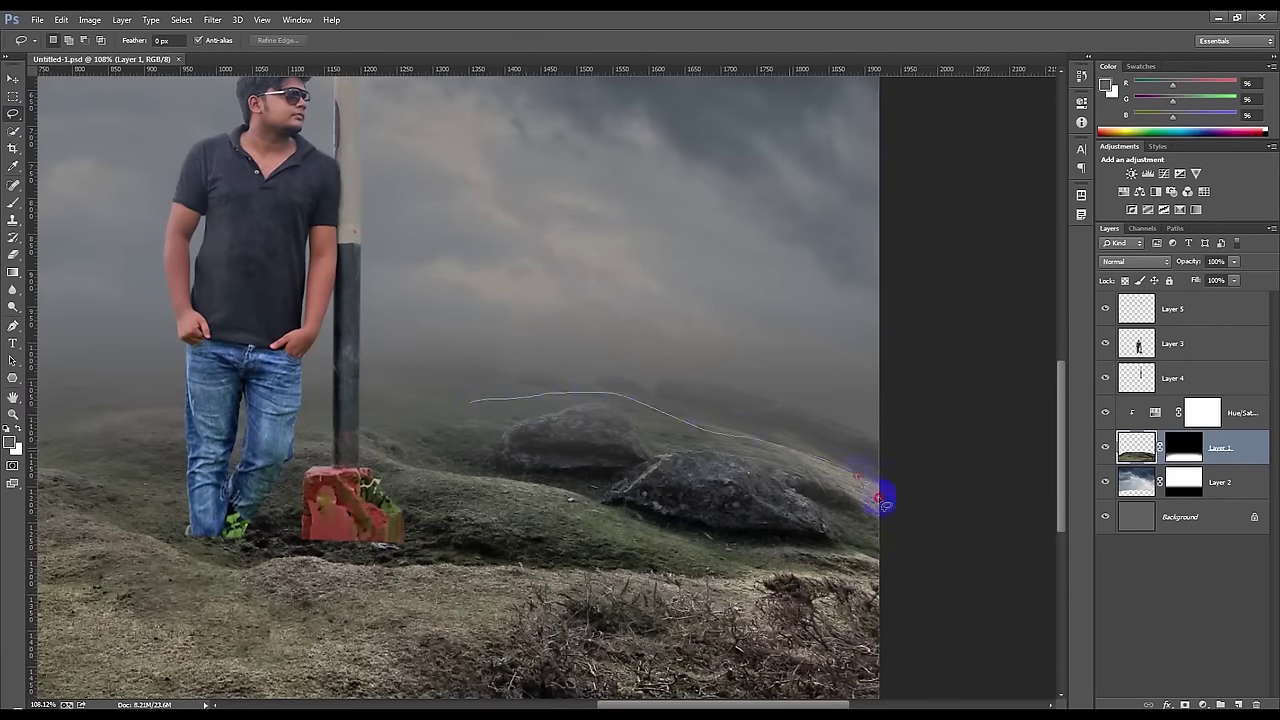
left_click_drag(880, 500, 437, 410)
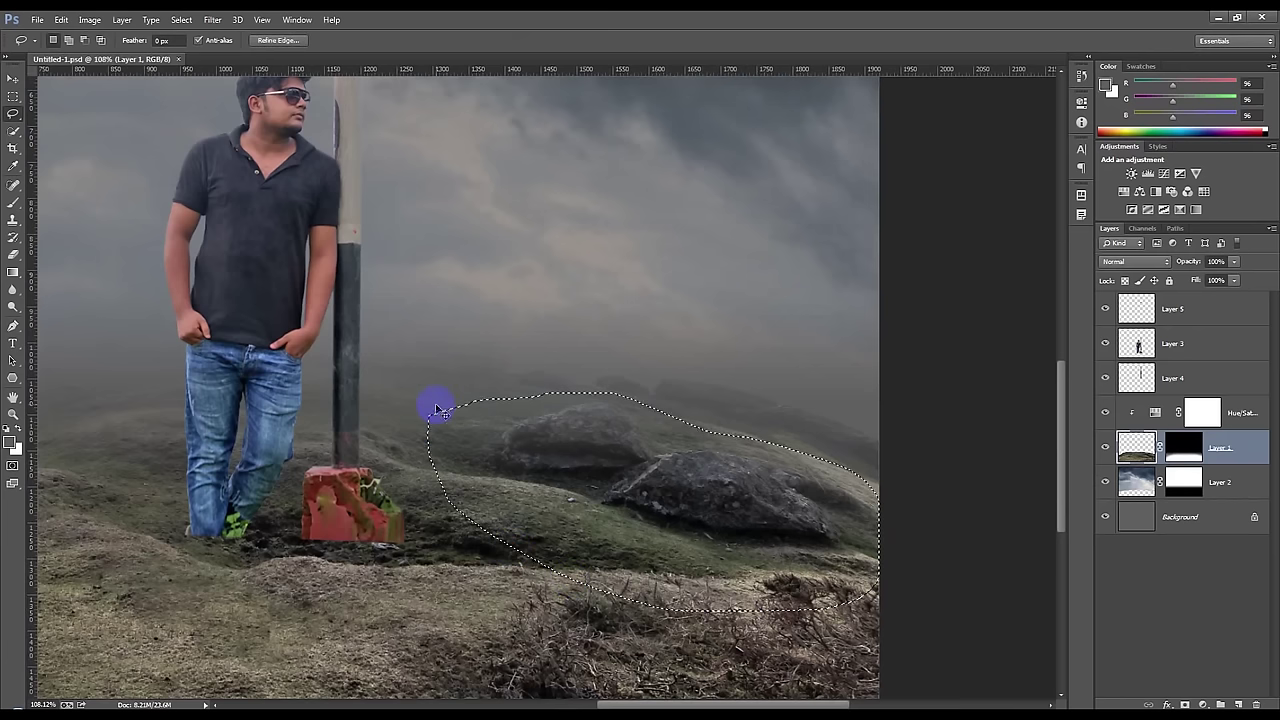
key("ctrl+j")
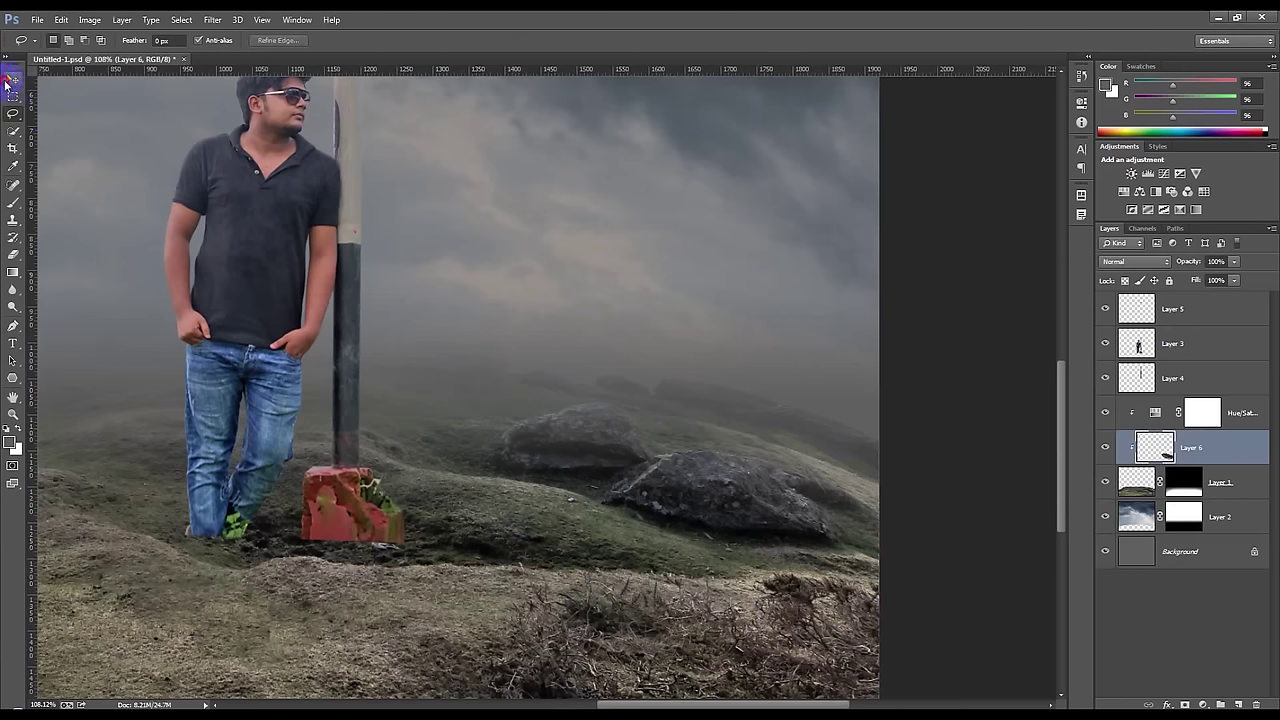
left_click(12, 79)
left_click_drag(908, 434, 590, 476)
- Unclip Layer 6 above Layer 3, enlarge it about 110% and tilt it over the man's feet
left_click_drag(1215, 455, 1201, 425)
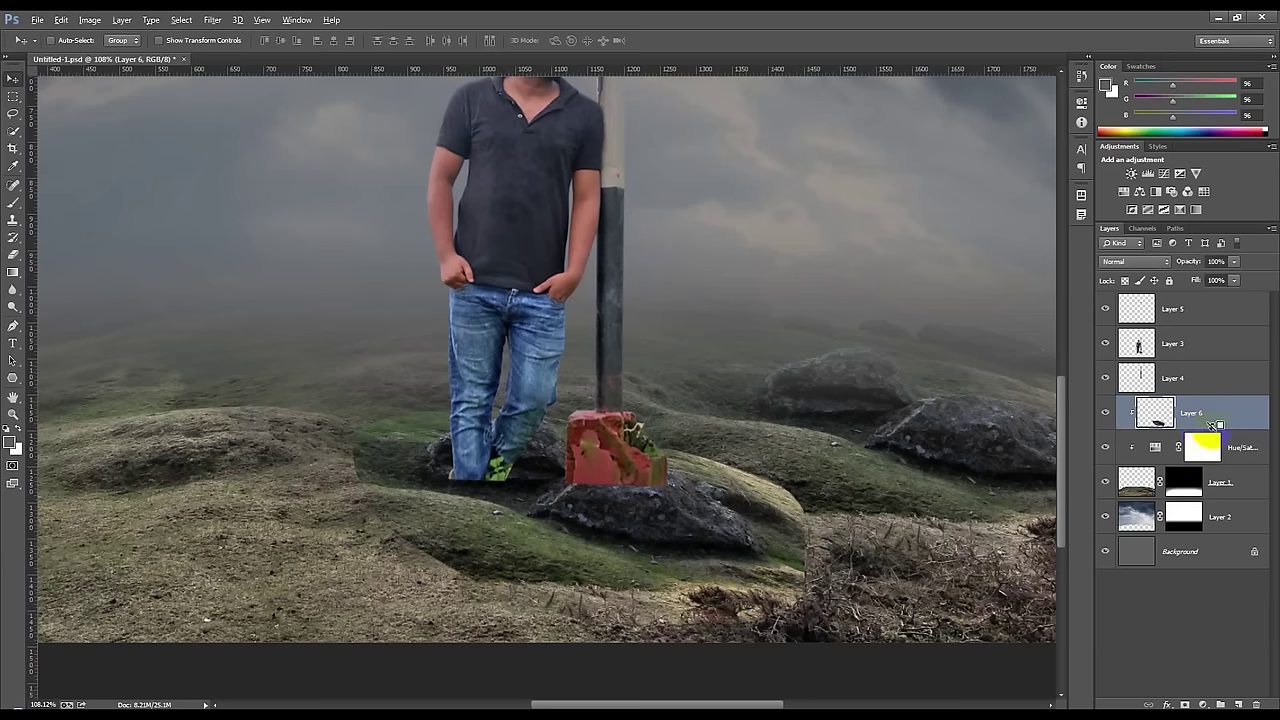
left_click(1213, 428, "alt")
left_click_drag(1196, 416, 1190, 335)
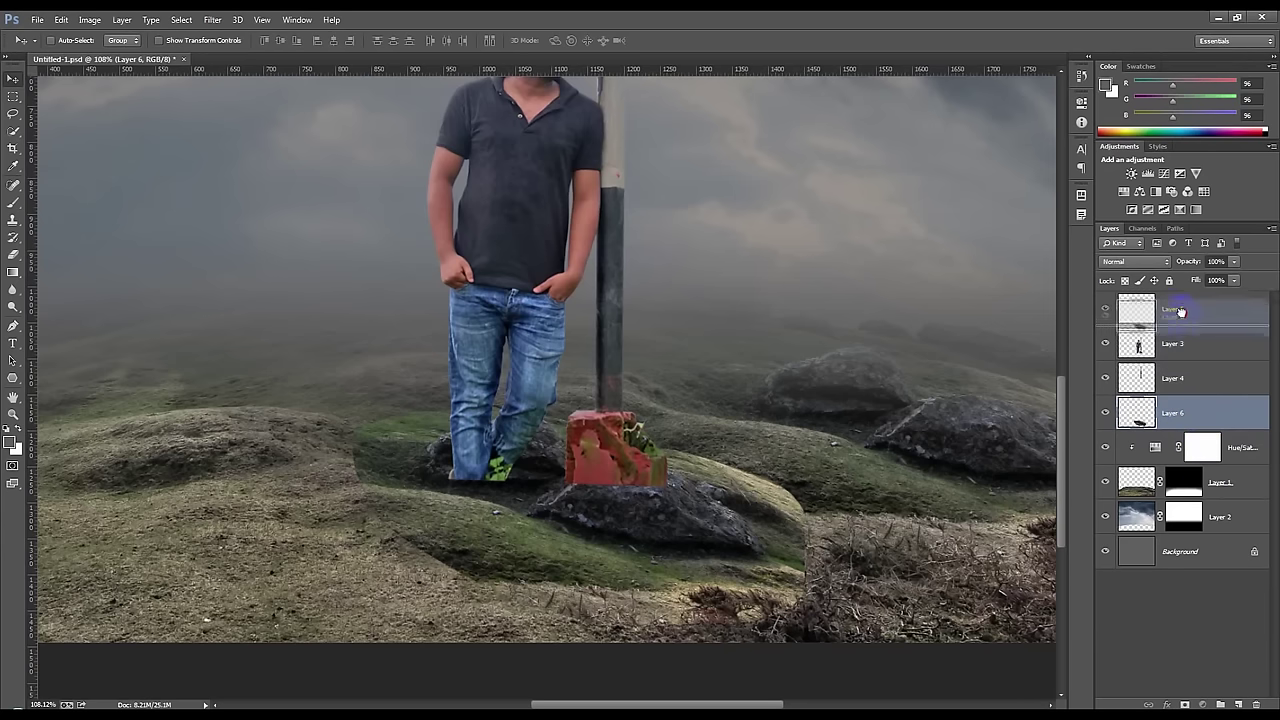
left_click_drag(861, 443, 860, 443)
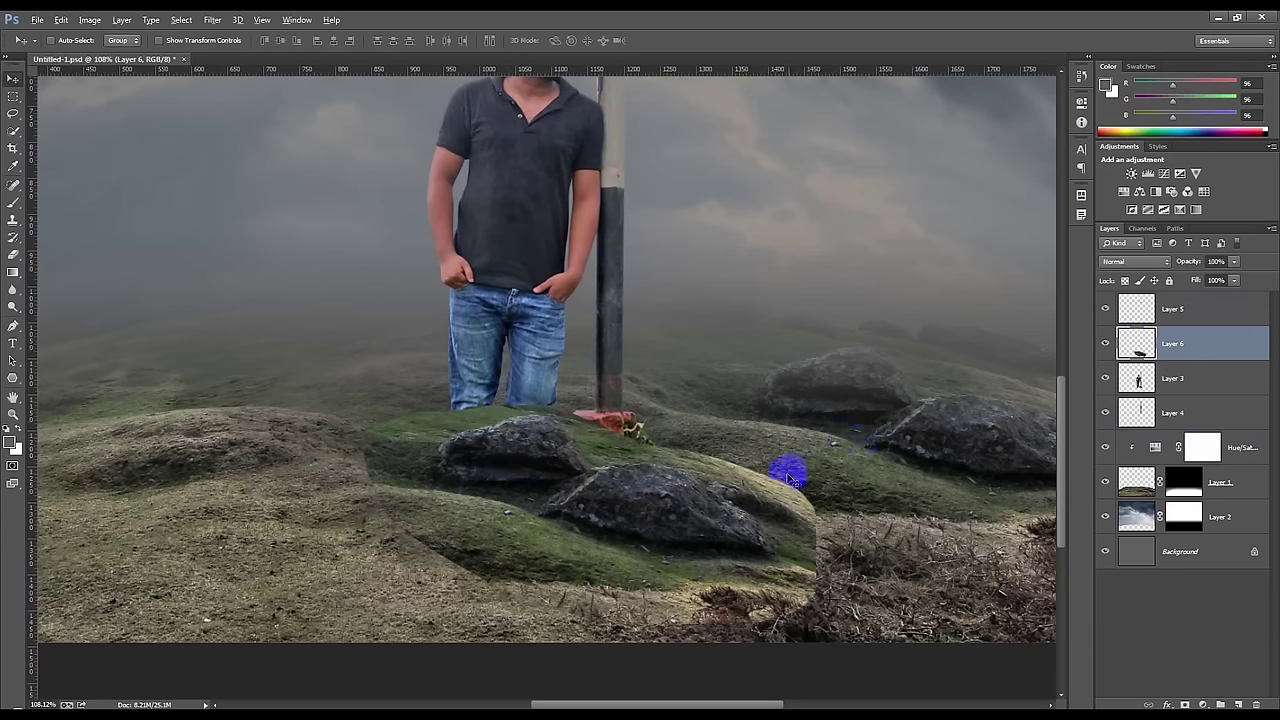
key("ctrl+t")
left_click_drag(886, 500, 891, 451)
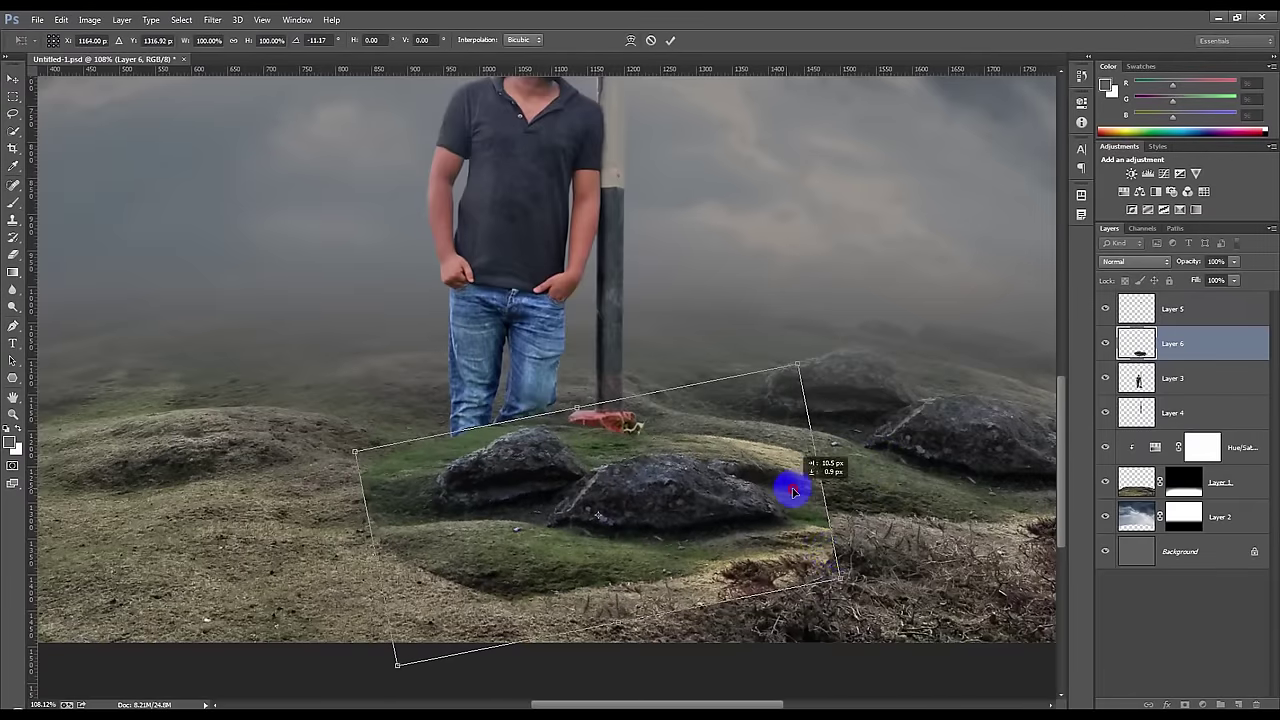
left_click_drag(843, 577, 866, 577)
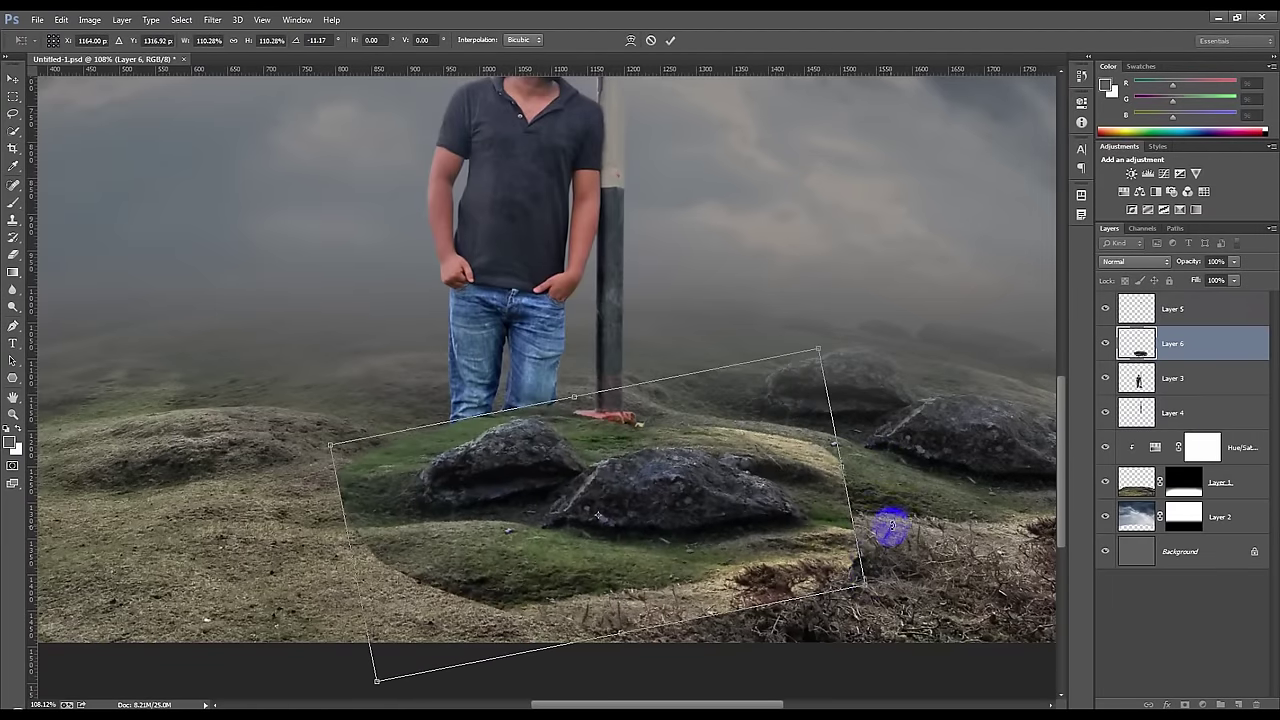
left_click_drag(891, 523, 896, 534)
double_click(818, 515)
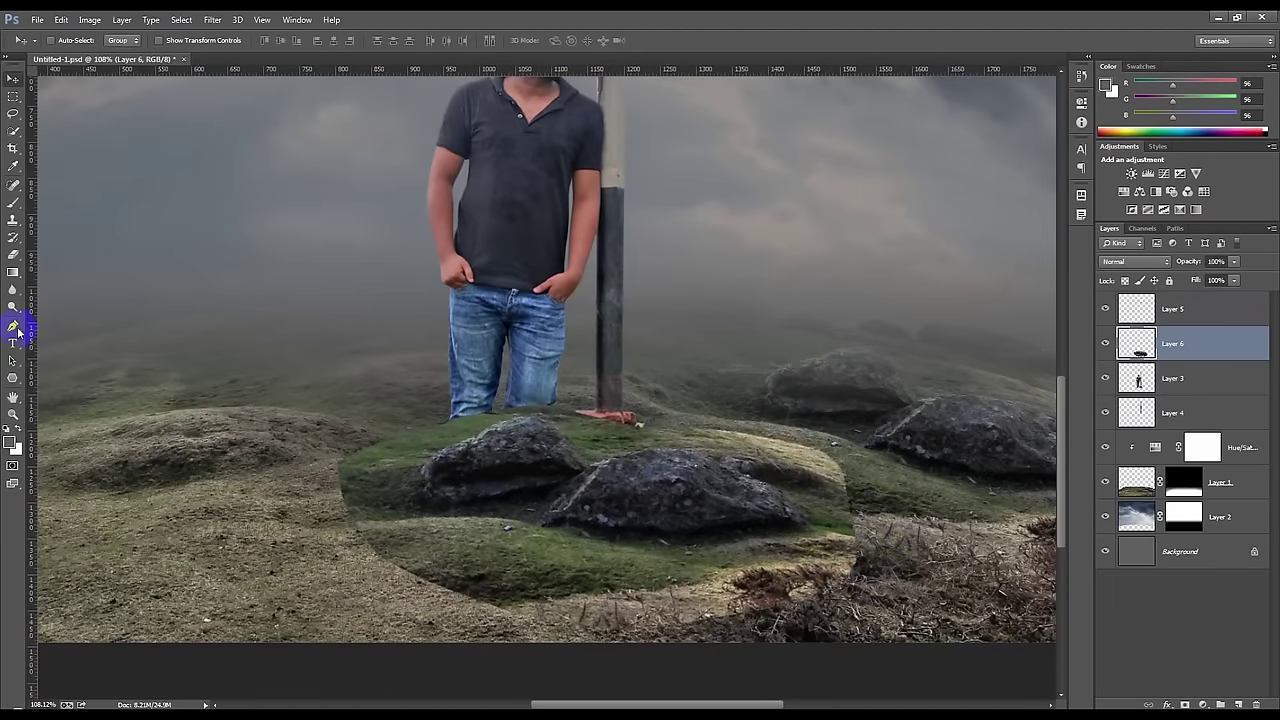
left_click(13, 116)
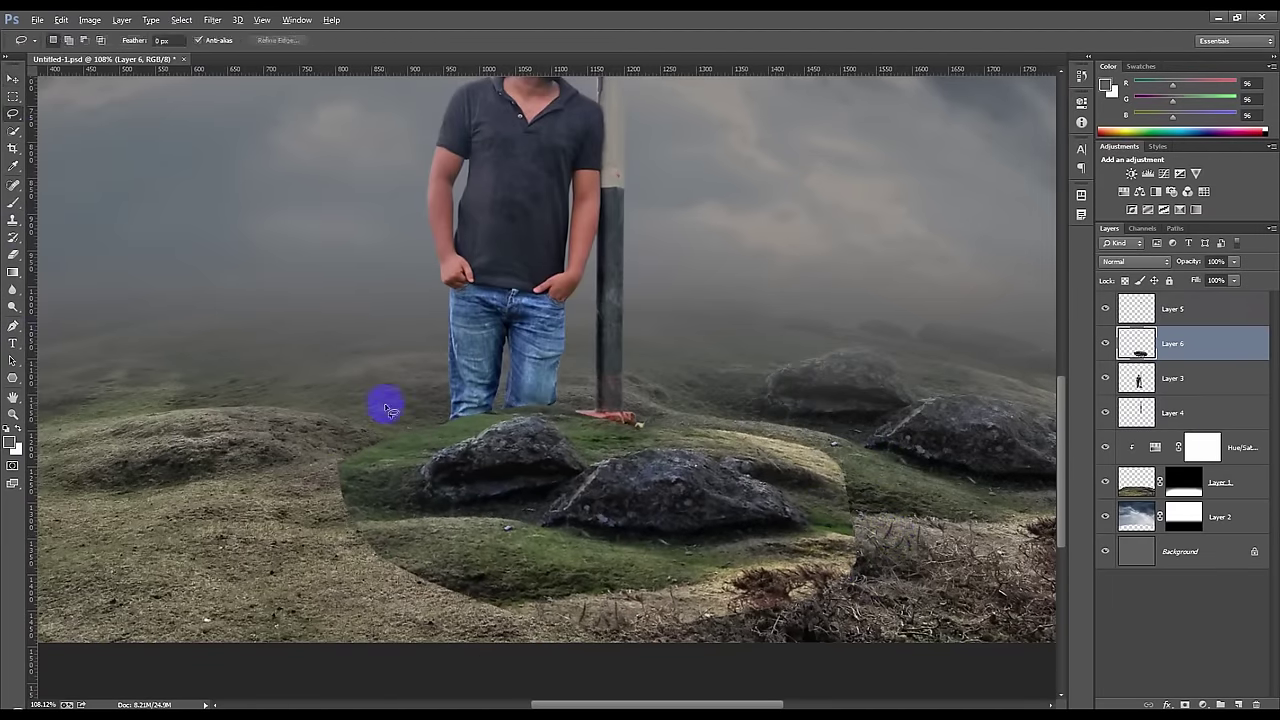
- Remove the area above the rocks on Layer 6 so the man's legs and lamp base show
scroll(388, 398, "up", 3)
left_click_drag(322, 572, 426, 497)
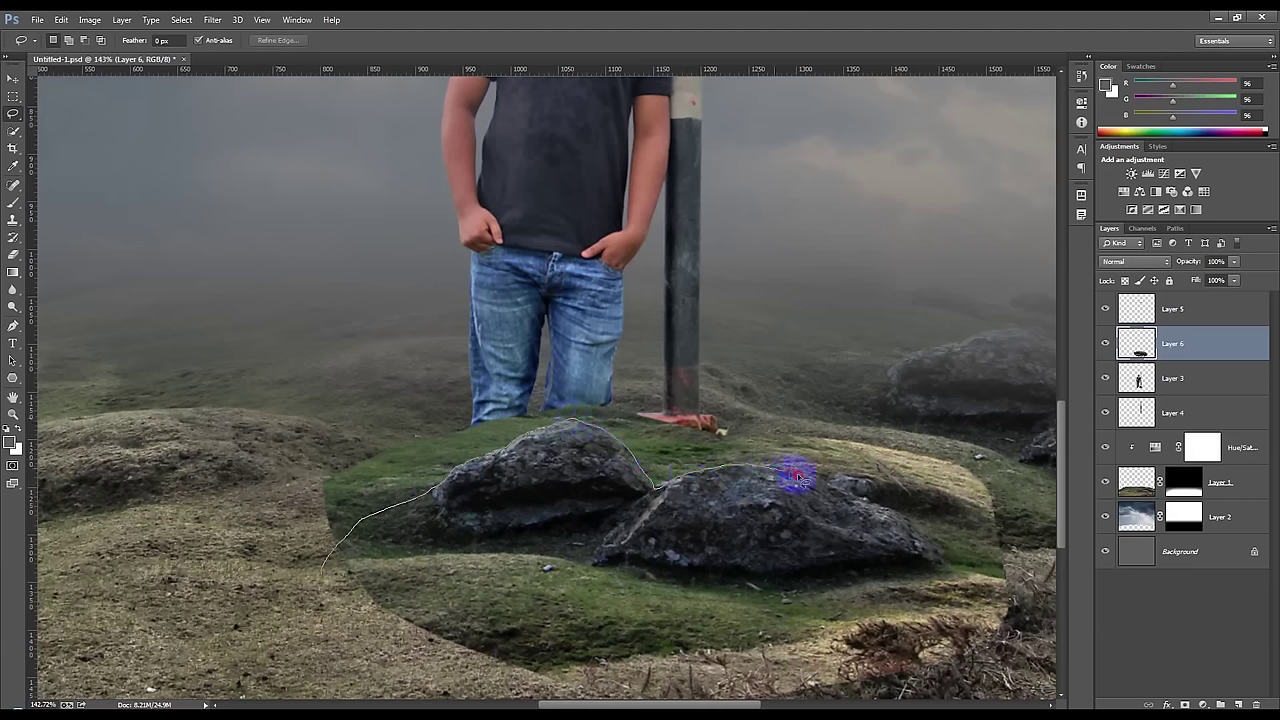
mouse_move(866, 502)
left_mouse_down()
mouse_move(903, 514)
mouse_move(1012, 645)
mouse_move(935, 698)
left_mouse_up()
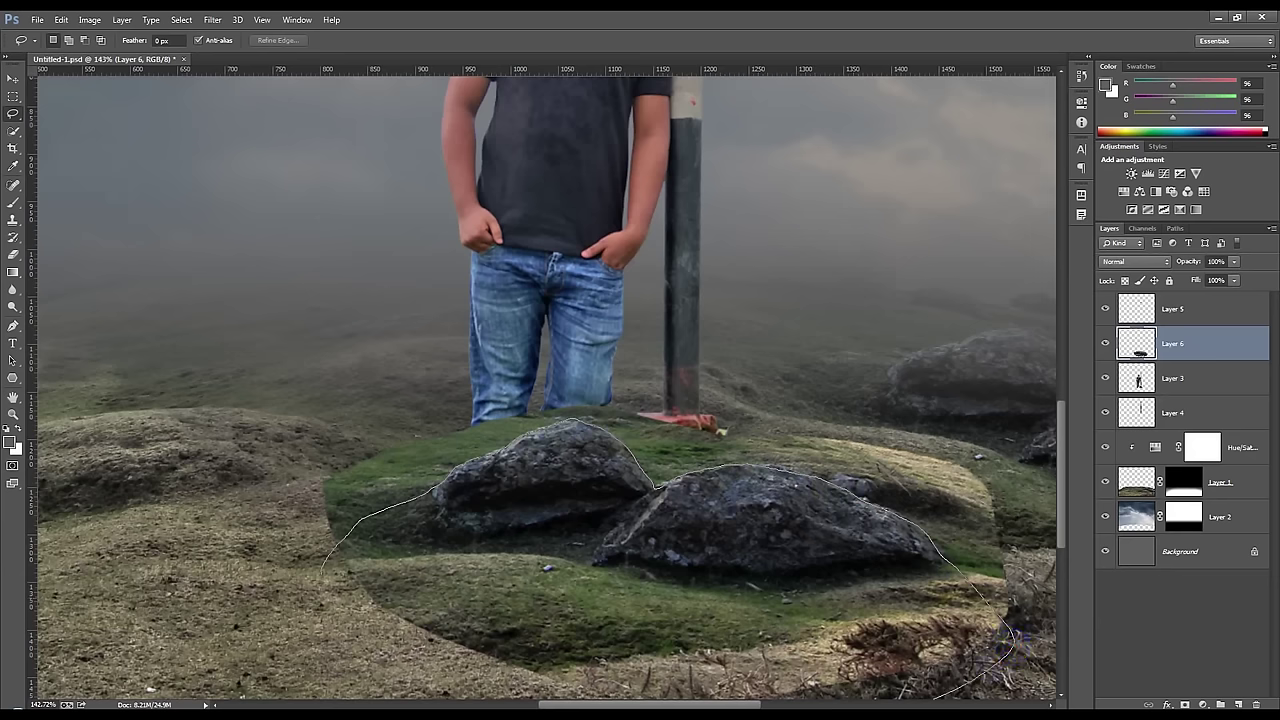
mouse_move(1084, 587)
left_mouse_down()
mouse_move(880, 355)
mouse_move(201, 532)
left_mouse_up()
key("ctrl+d")
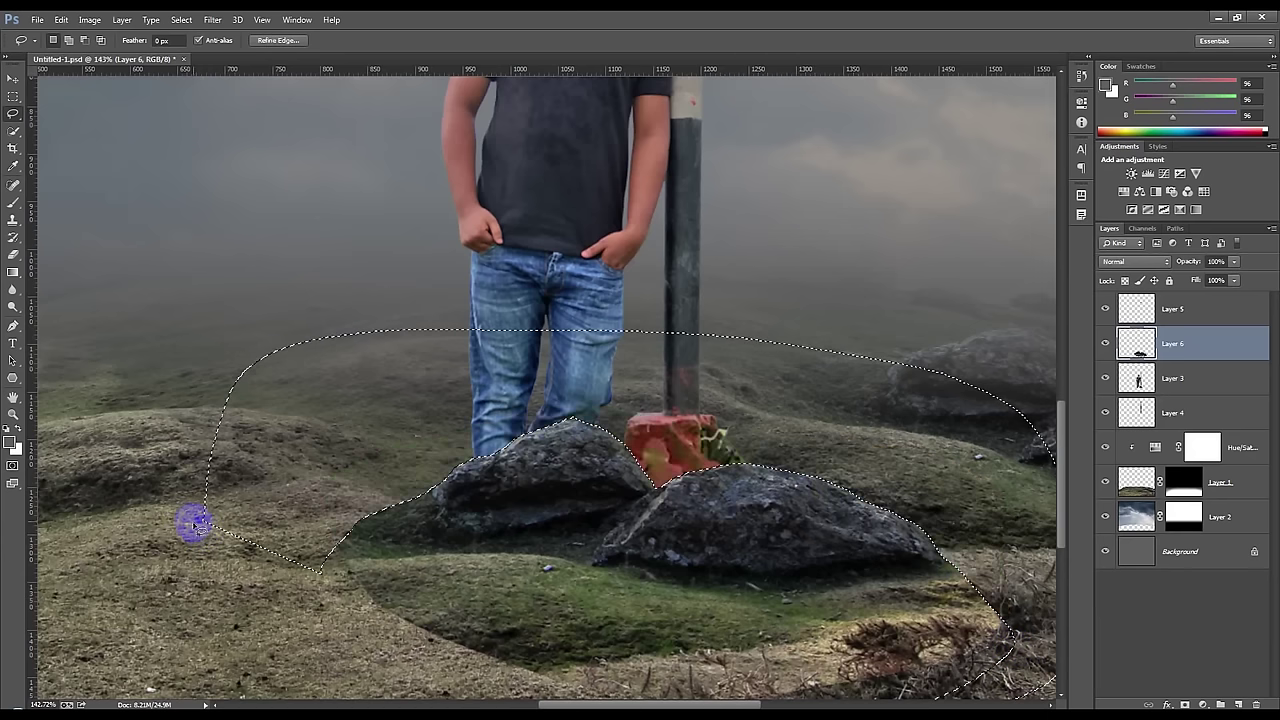
- Erase the rock patch's hard edges softly into the hillside
scroll(280, 530, "down", 3)
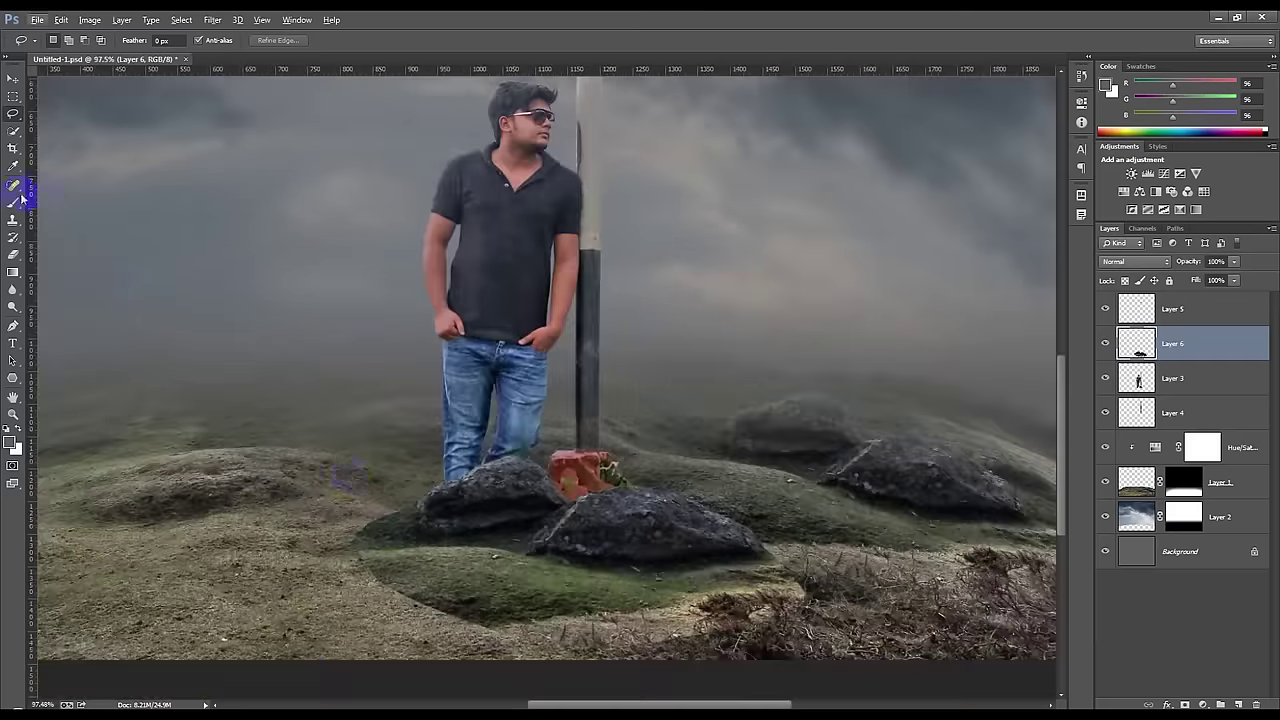
left_click(12, 256)
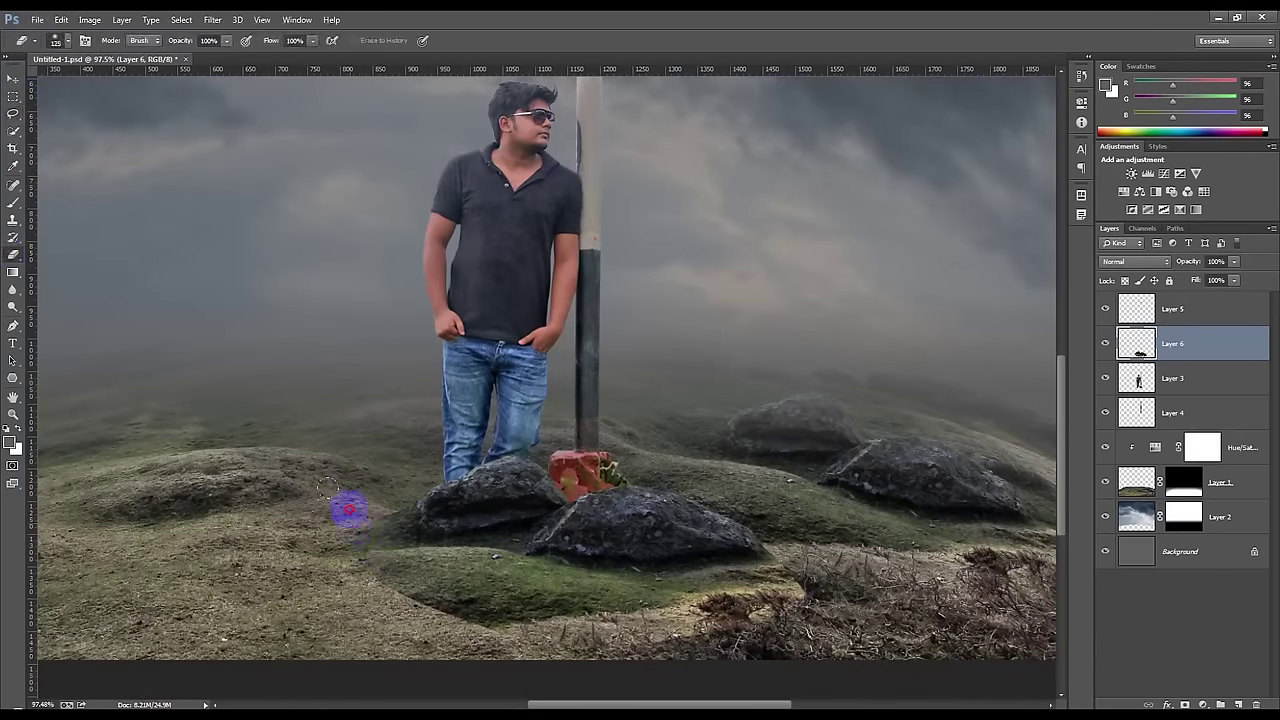
left_click_drag(436, 635, 804, 568)
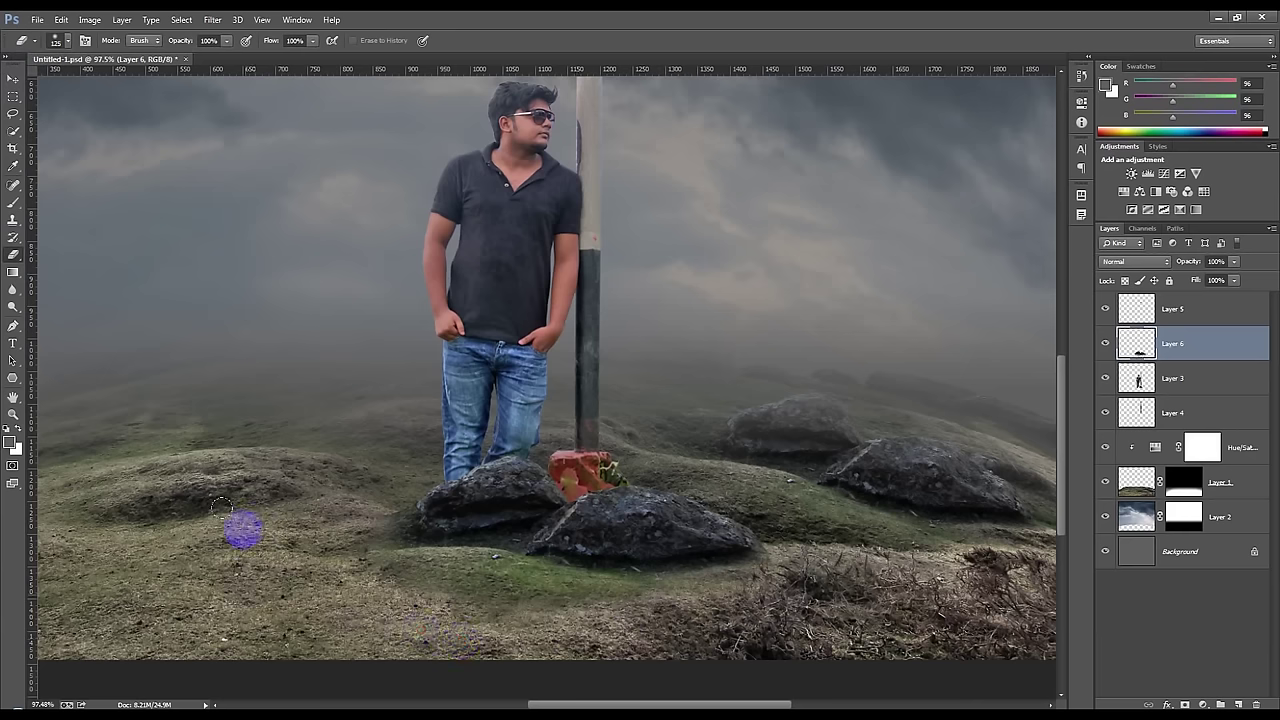
left_click(12, 78)
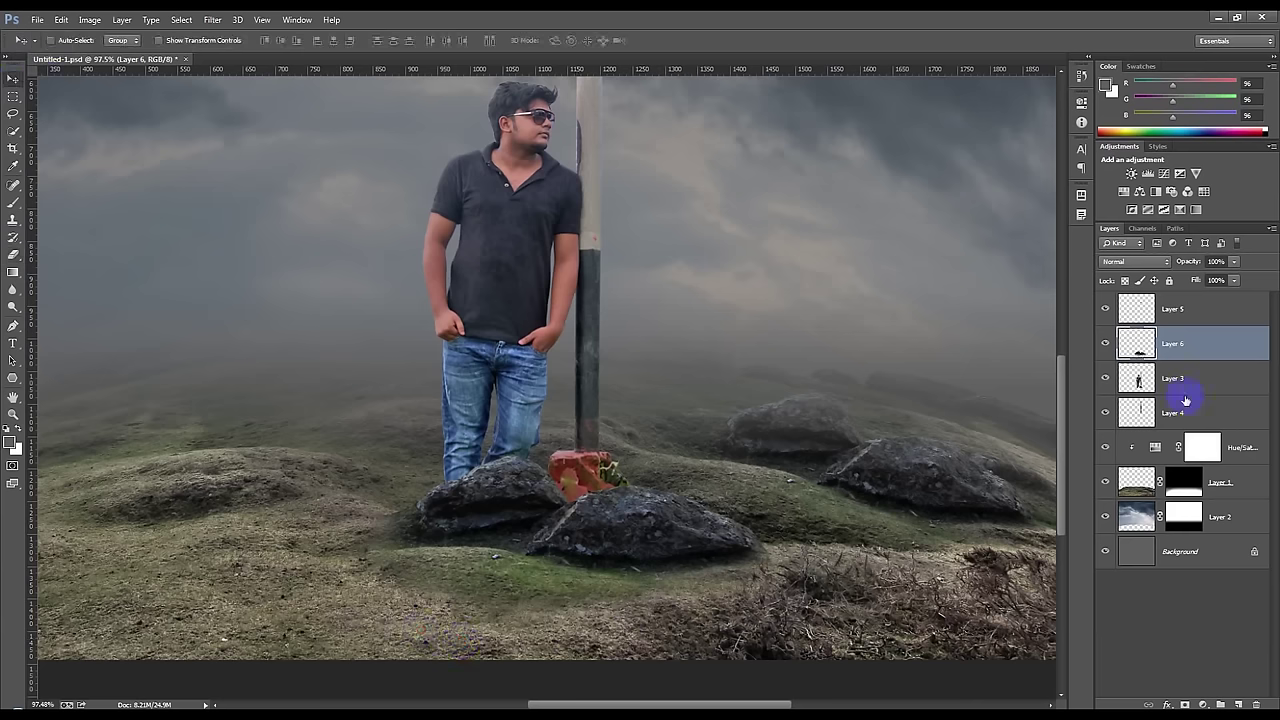
- Duplicate the Hue/Saturation adjustment above Layer 6 and clip it to the rocks
left_click(1241, 455)
left_click_drag(1237, 453, 1230, 358)
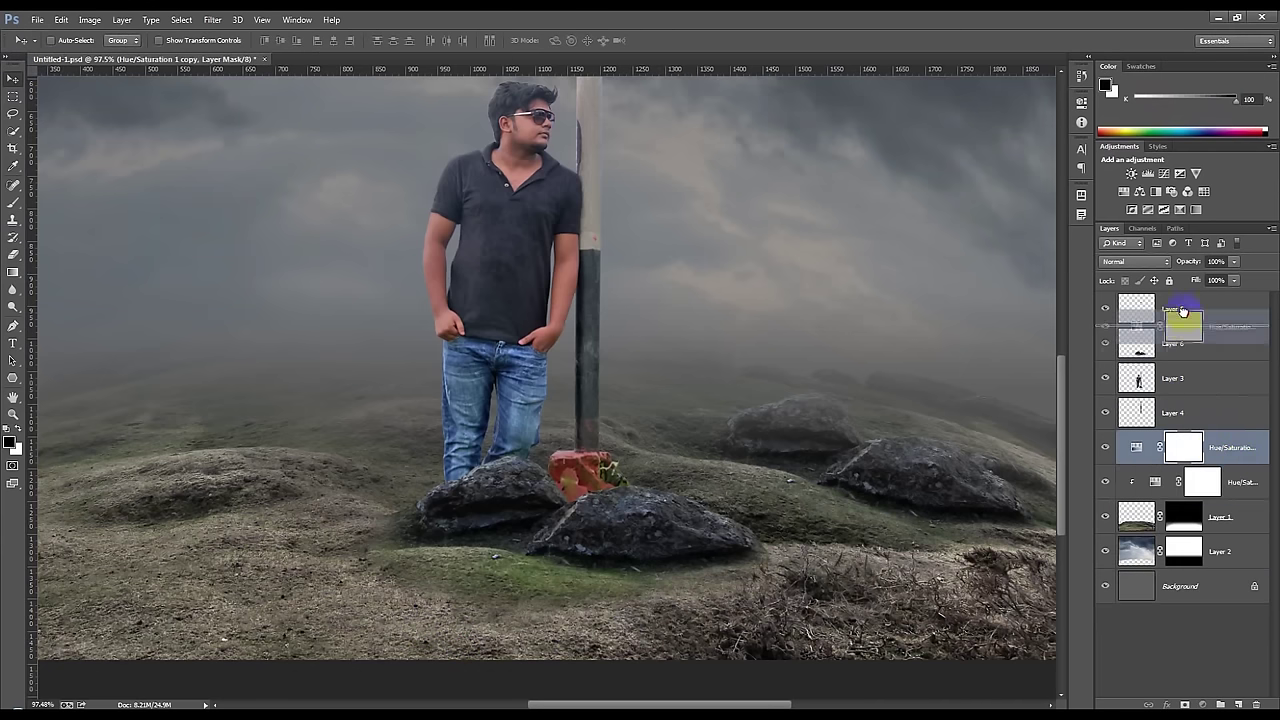
left_click(1228, 357, "alt")
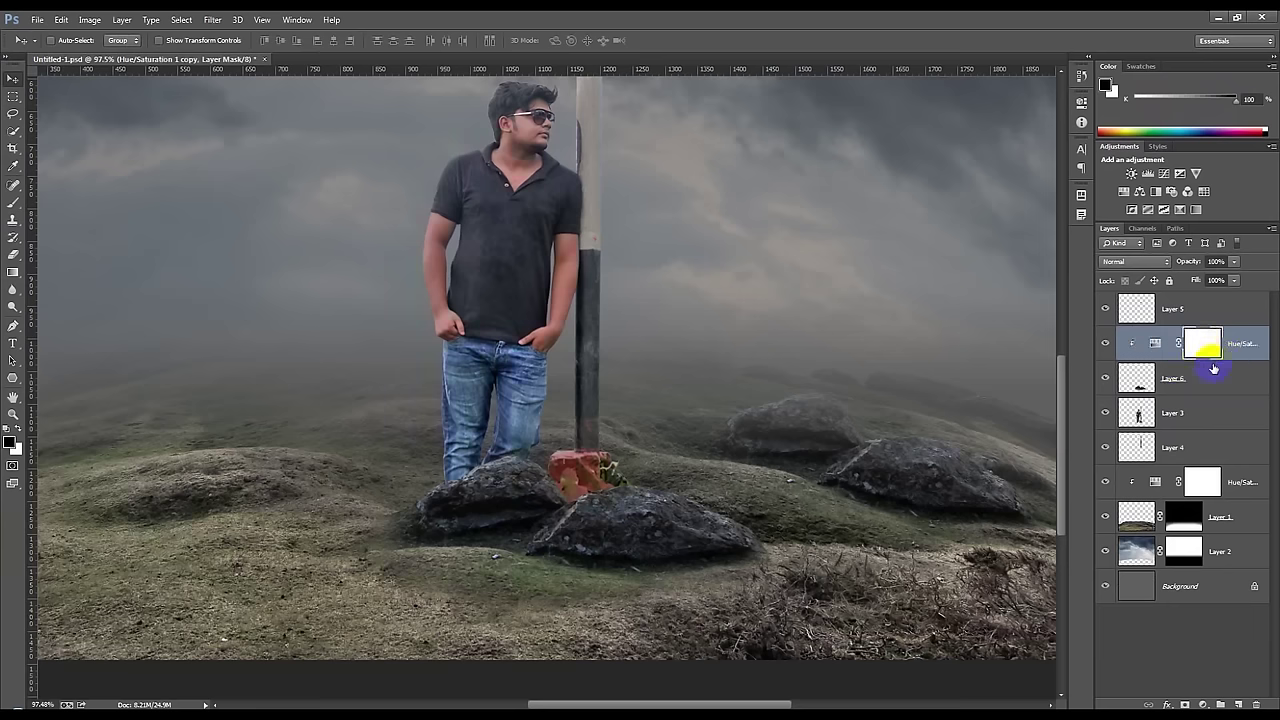
- Lighten the rocks on Layer 6 with a Shadows/Highlights adjustment
left_click(1140, 372)
left_click(92, 19)
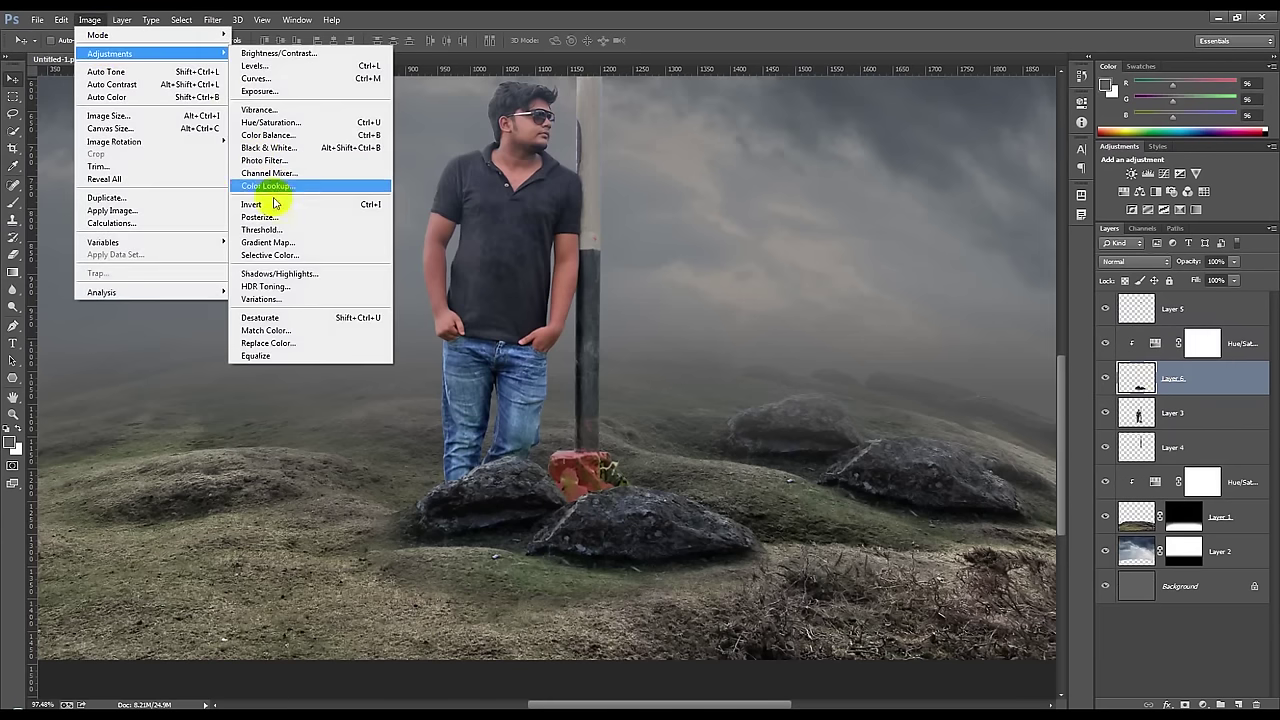
left_click(290, 273)
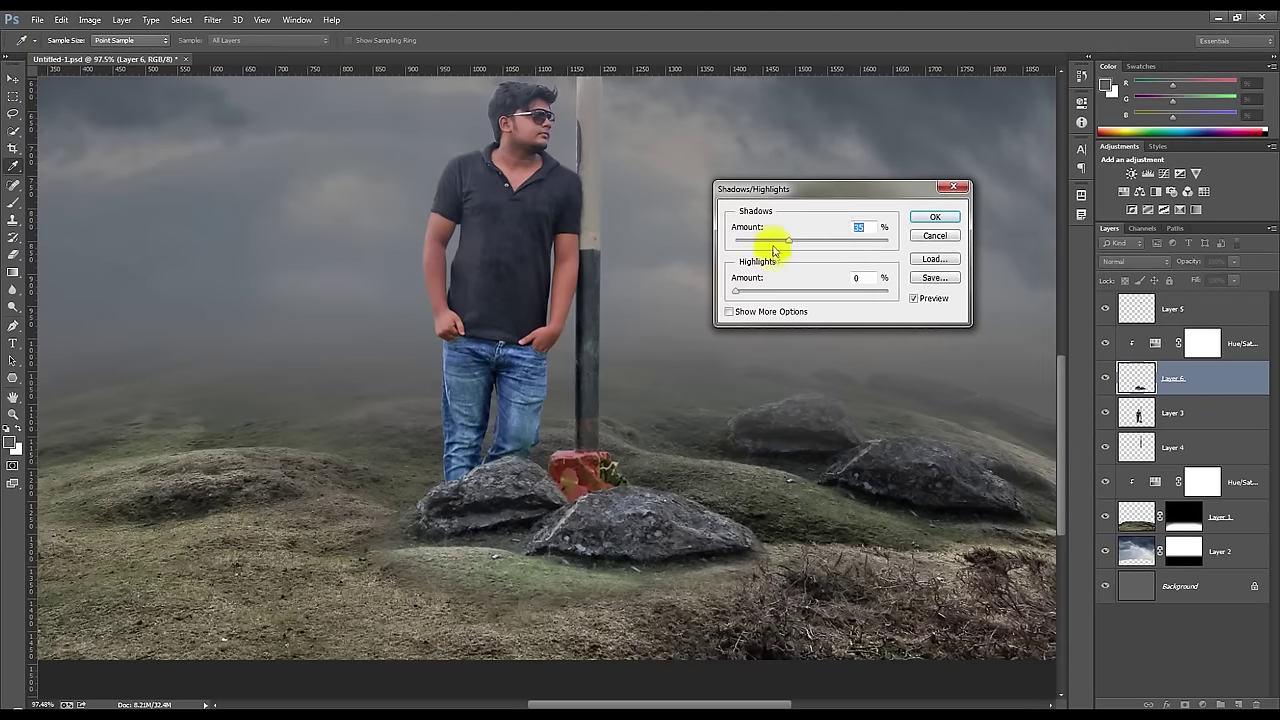
left_click(933, 215)
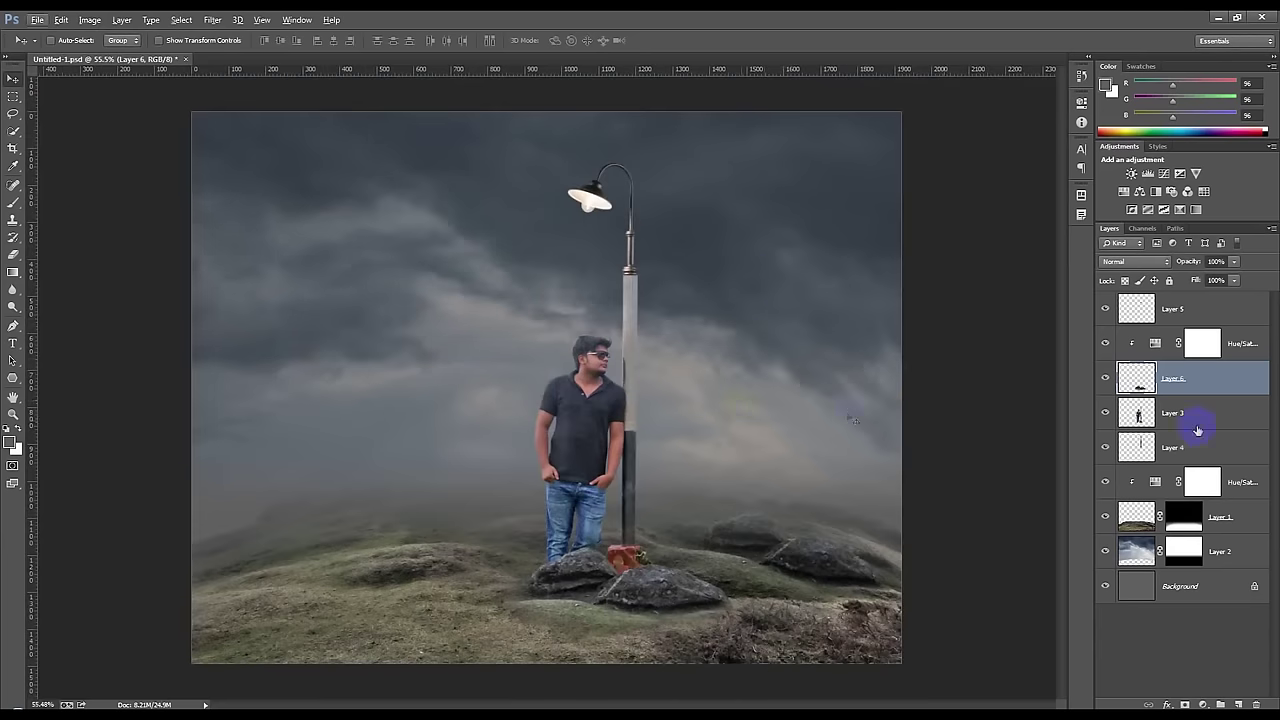
- Flip the rocks horizontally, shrink them to about half size, and place them at the lamp post base
key("ctrl+t")
right_click(840, 596)
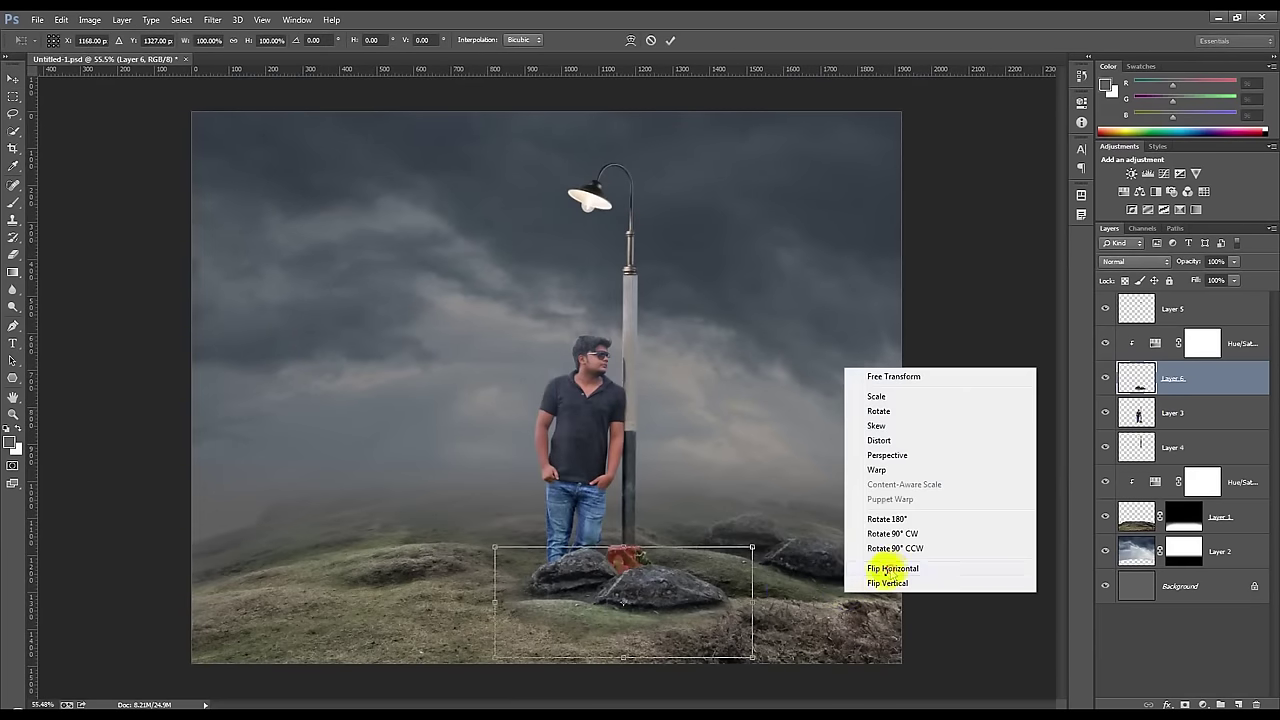
left_click(900, 569)
left_click_drag(755, 548, 714, 557)
left_click_drag(608, 586, 615, 573)
mouse_move(708, 551)
left_mouse_down()
mouse_move(720, 553)
mouse_move(630, 605)
mouse_move(597, 594)
left_mouse_up()
scroll(630, 605, "up", 3)
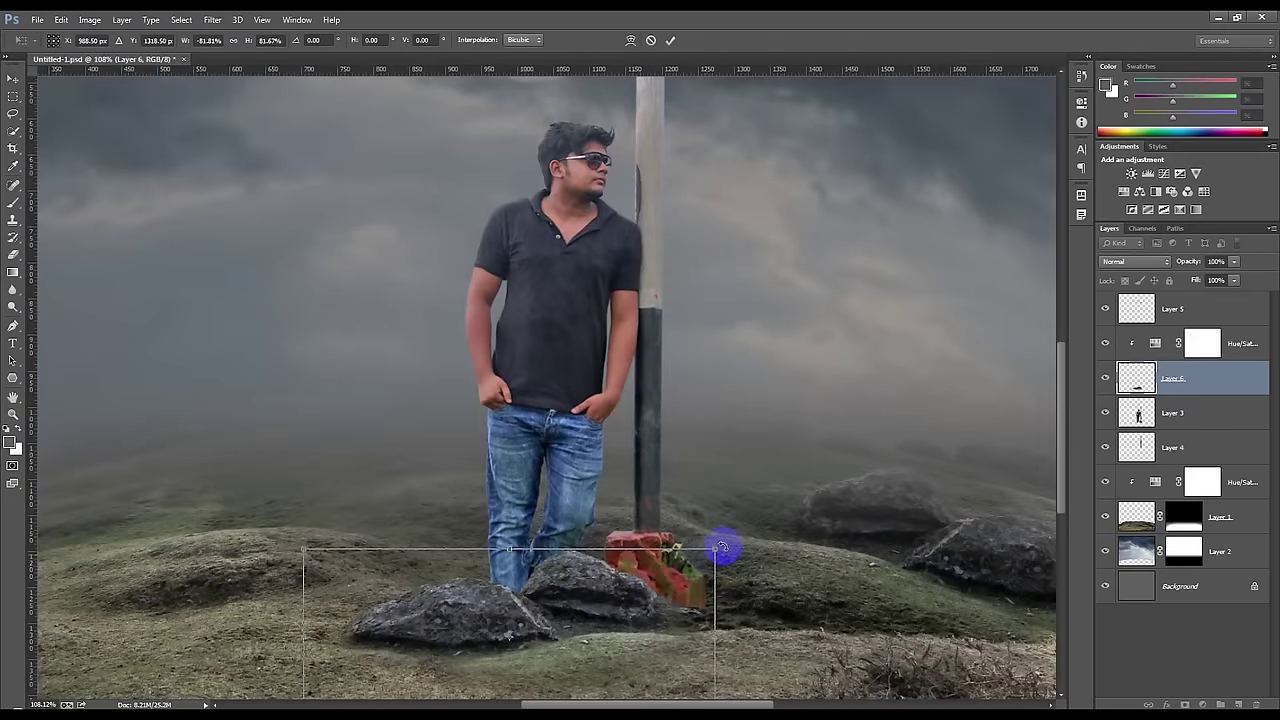
left_click_drag(708, 553, 612, 612)
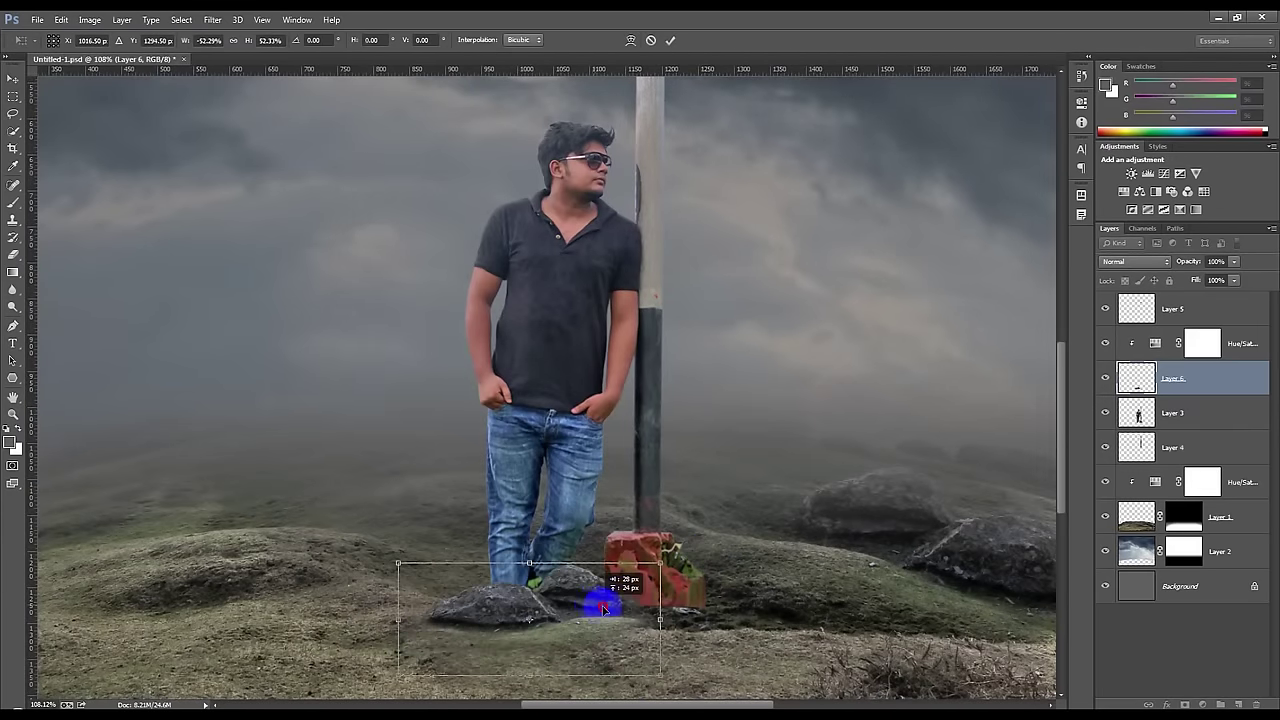
left_click_drag(612, 612, 630, 627)
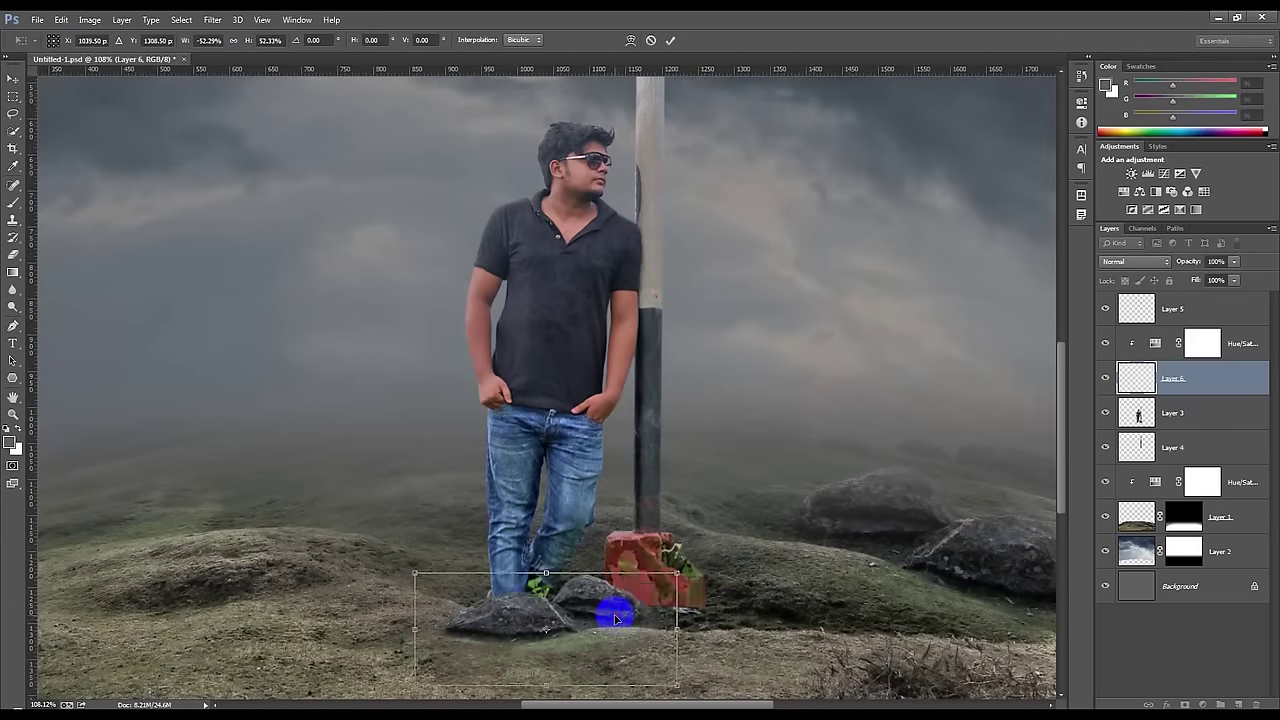
left_click(671, 41)
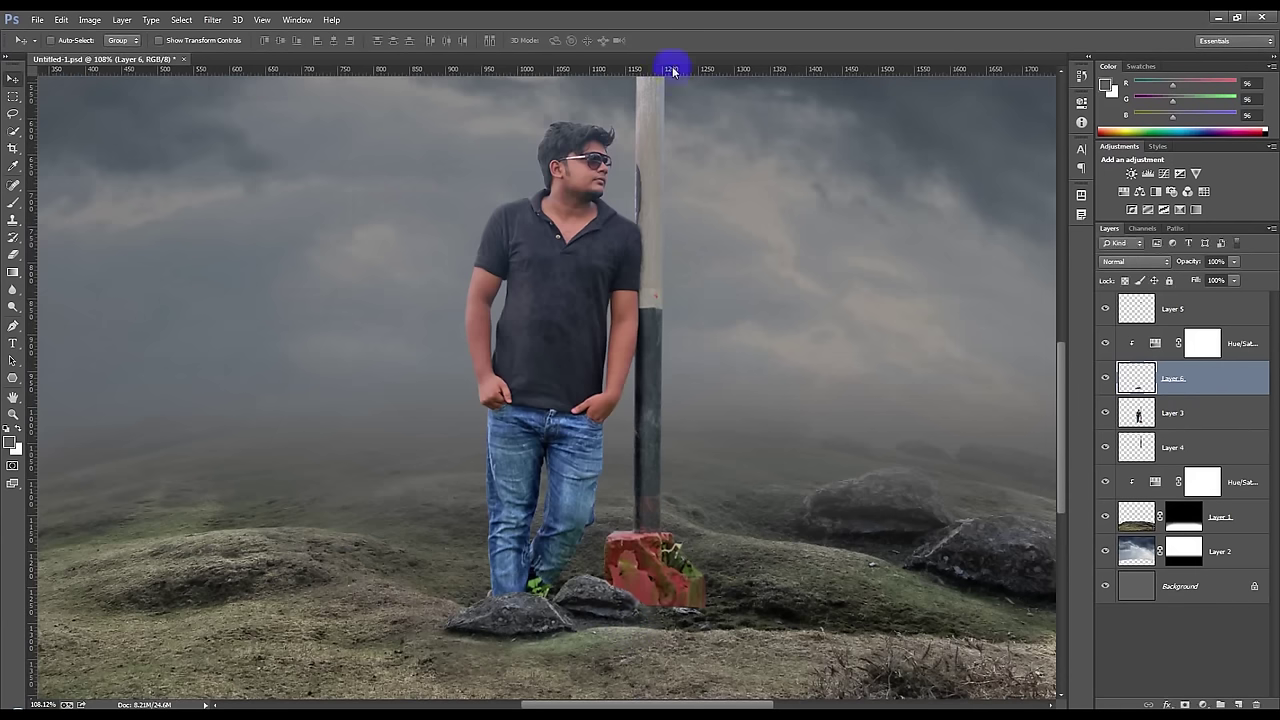
- Darken the rocks with a Curves adjustment, pulling the highlights down
key("ctrl+m")
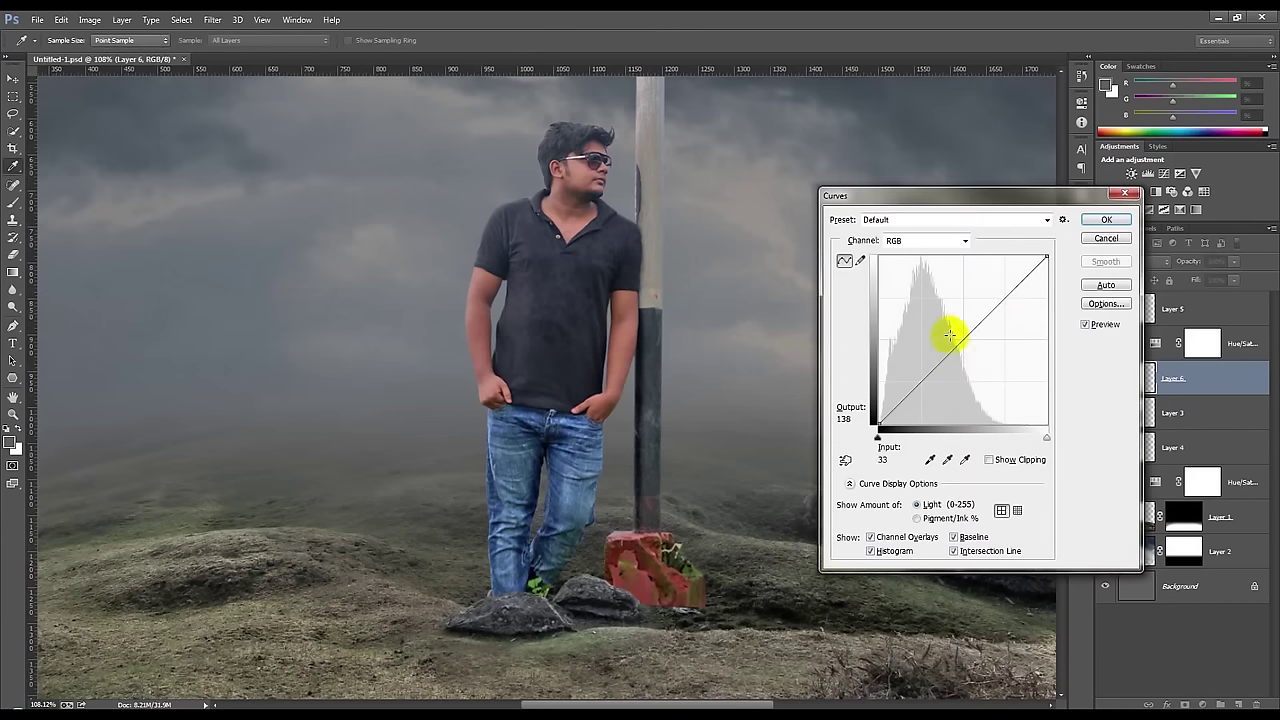
left_click(944, 352)
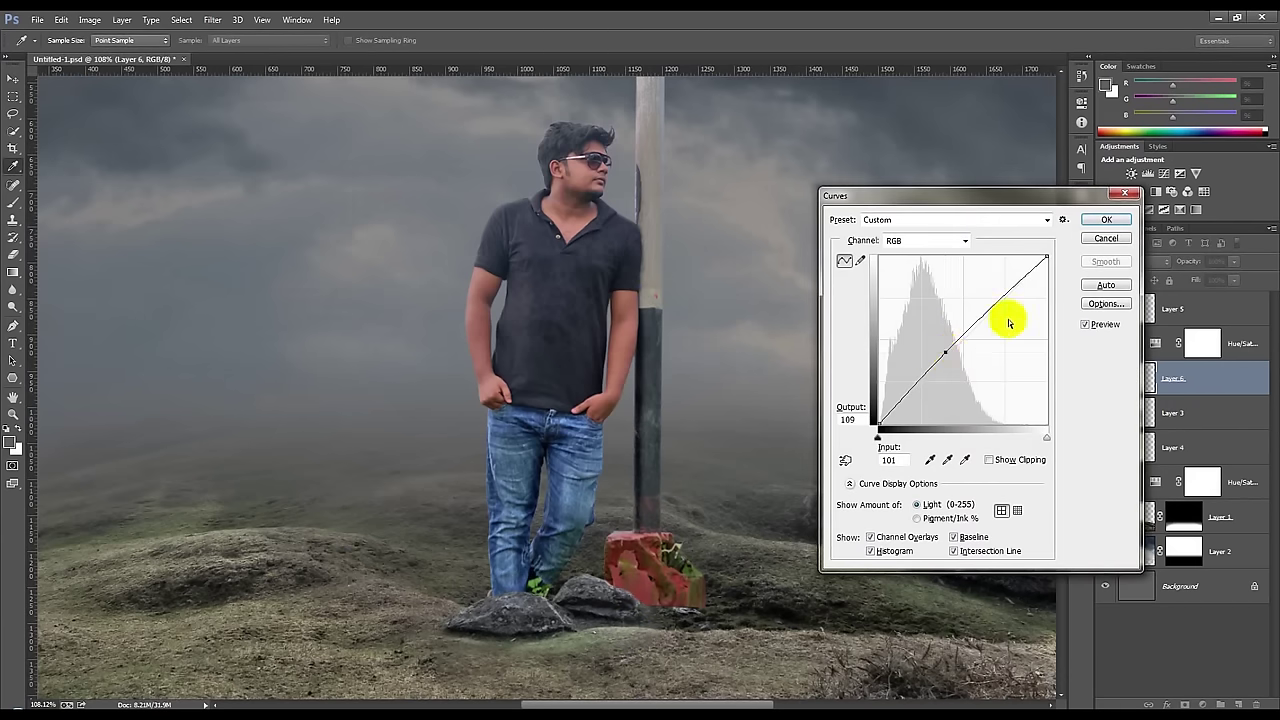
left_click_drag(1046, 257, 1080, 306)
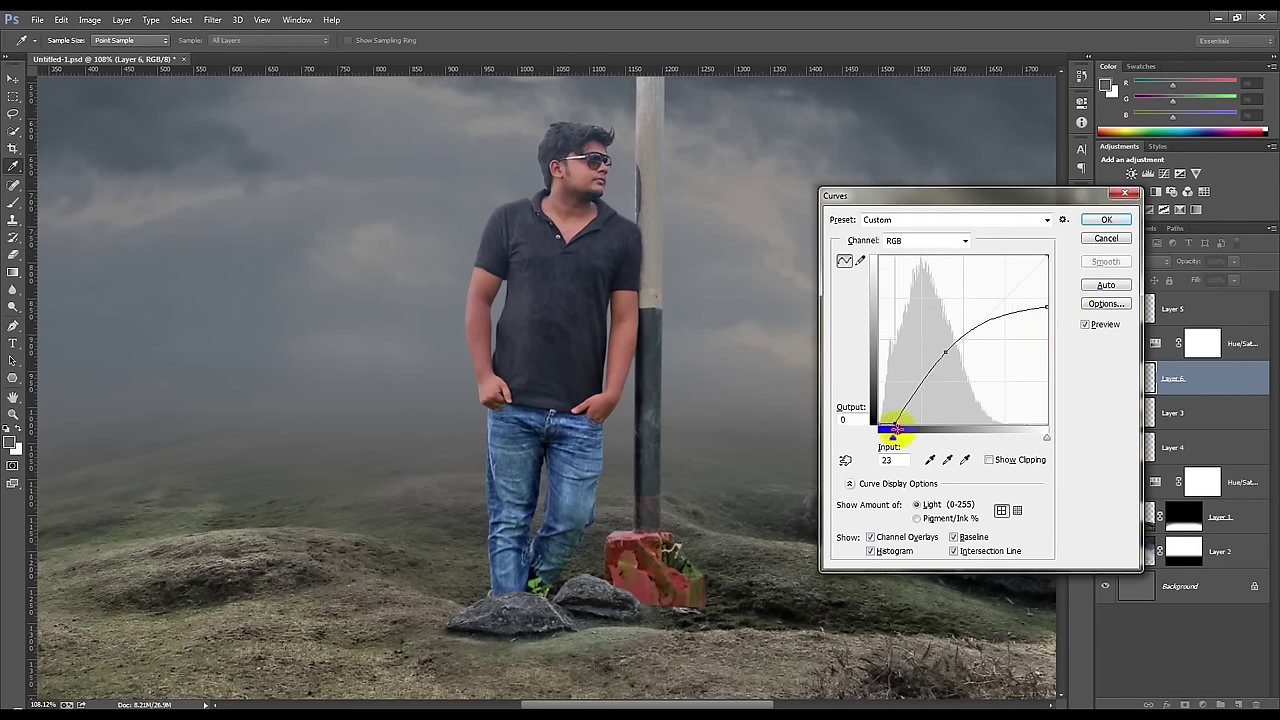
mouse_move(882, 420)
left_mouse_down()
mouse_move(851, 410)
mouse_move(877, 428)
left_mouse_up()
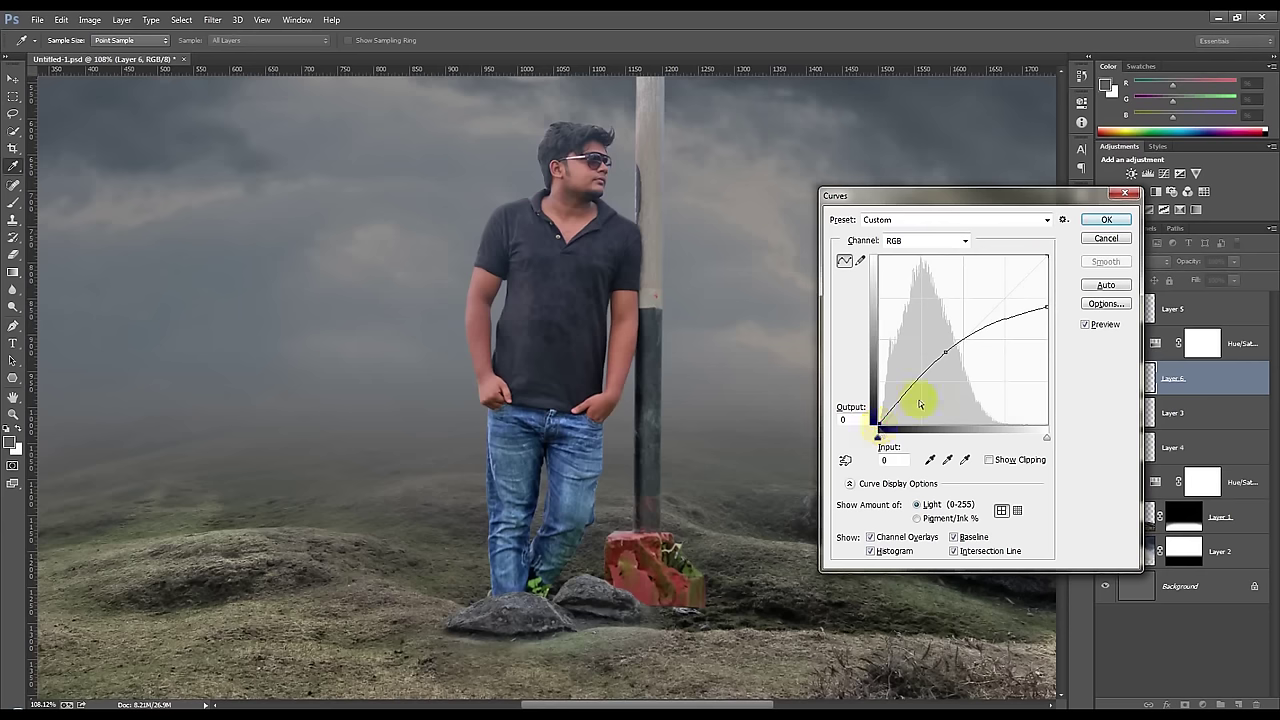
left_click(1106, 219)
- Add a rock copy to the right, enlarge it about 143%, and erase part of its edges
key("v")
left_click_drag(786, 517, 863, 514)
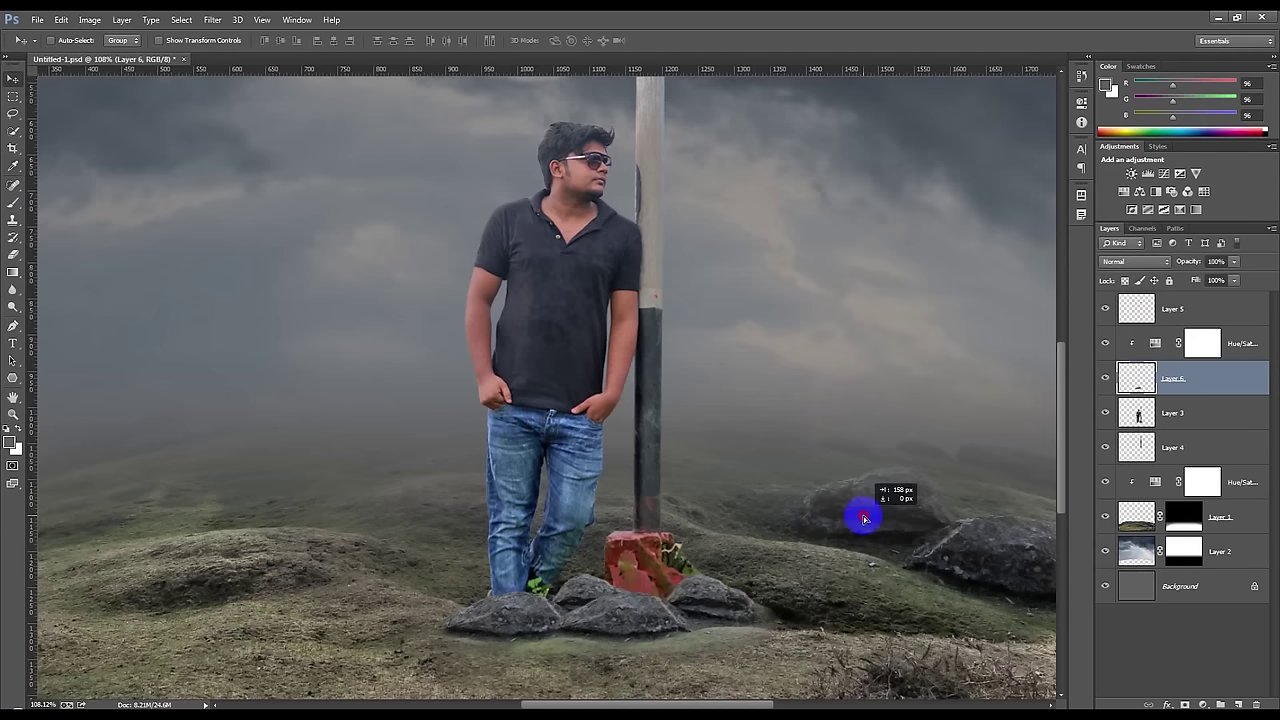
key("ctrl+t")
mouse_move(797, 574)
left_mouse_down()
mouse_move(914, 537)
mouse_move(793, 575)
left_mouse_up()
key("Return")
left_click(13, 253)
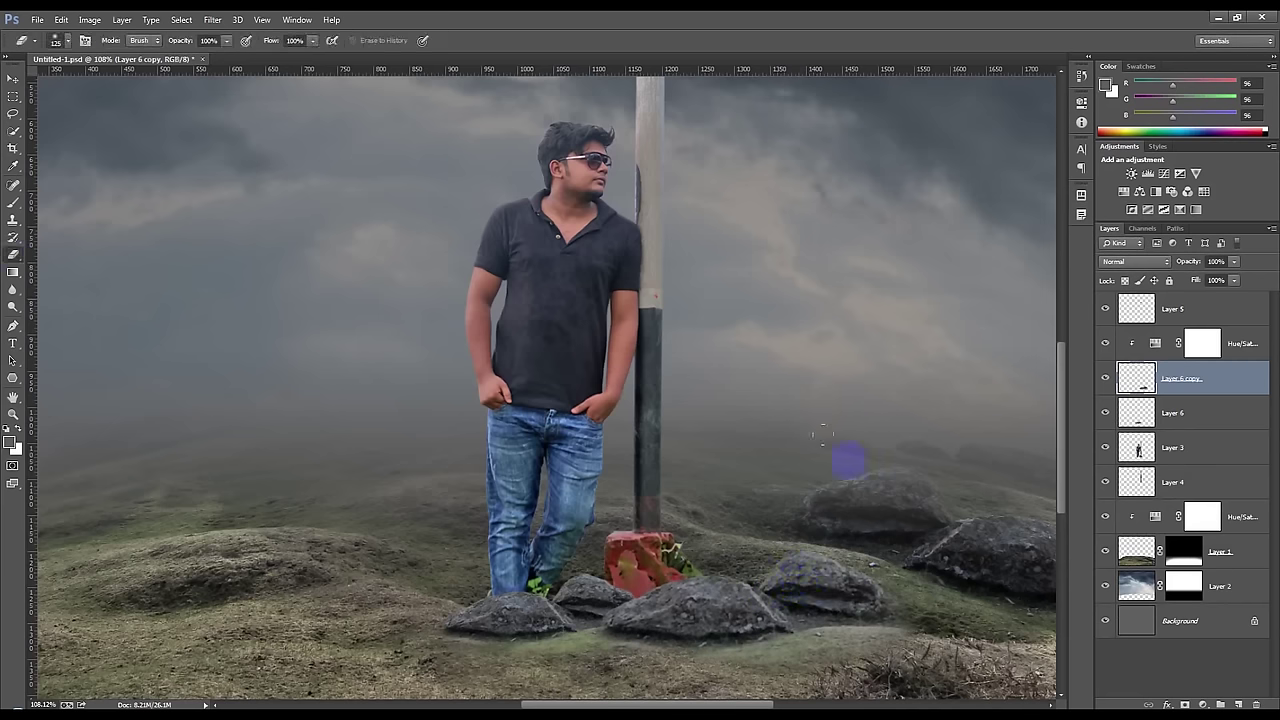
mouse_move(849, 537)
left_mouse_down()
mouse_move(800, 534)
mouse_move(849, 598)
mouse_move(917, 632)
mouse_move(823, 683)
left_mouse_up()
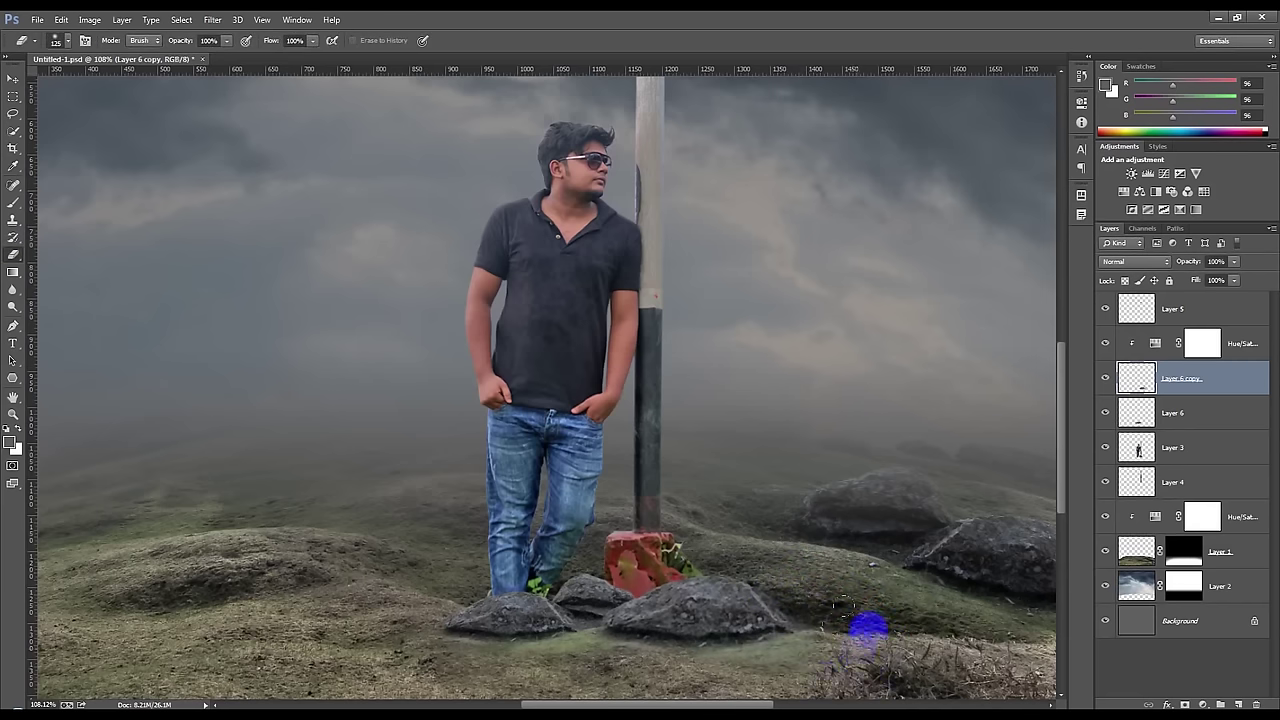
scroll(866, 615, "down", 3)
scroll(866, 600, "down", 3)
scroll(866, 597, "up", 2)
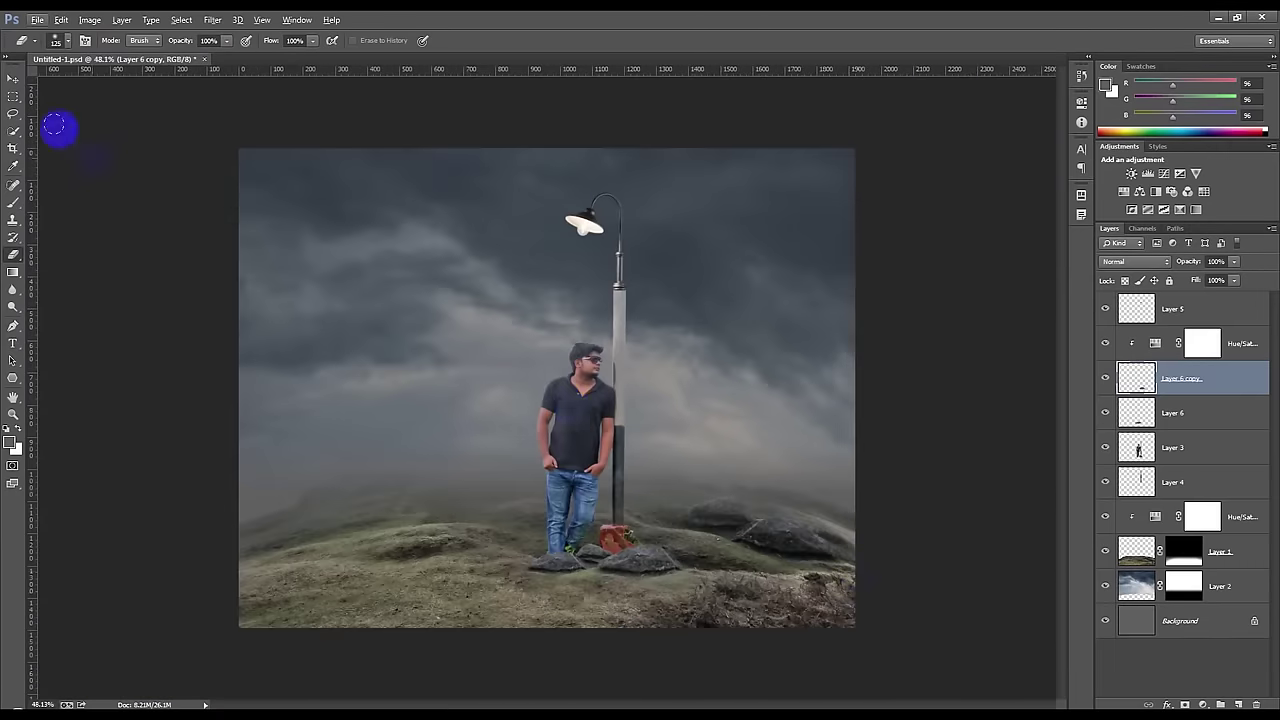
left_click(13, 78)
- Place a rock copy at the hill's lower left, enlarged and slightly tilted against the left edge
left_click_drag(663, 508, 316, 550)
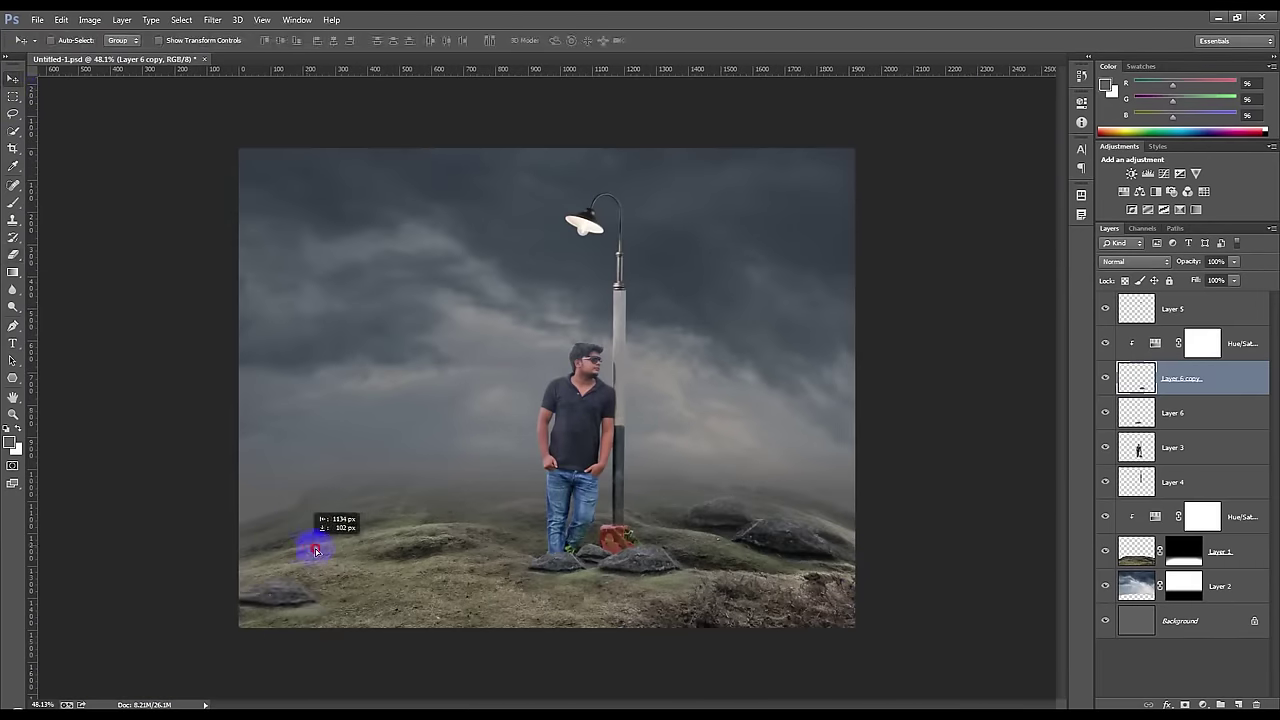
key("ctrl+j")
key("ctrl+t")
mouse_move(395, 578)
left_mouse_down()
mouse_move(588, 592)
mouse_move(475, 567)
mouse_move(407, 597)
left_mouse_up()
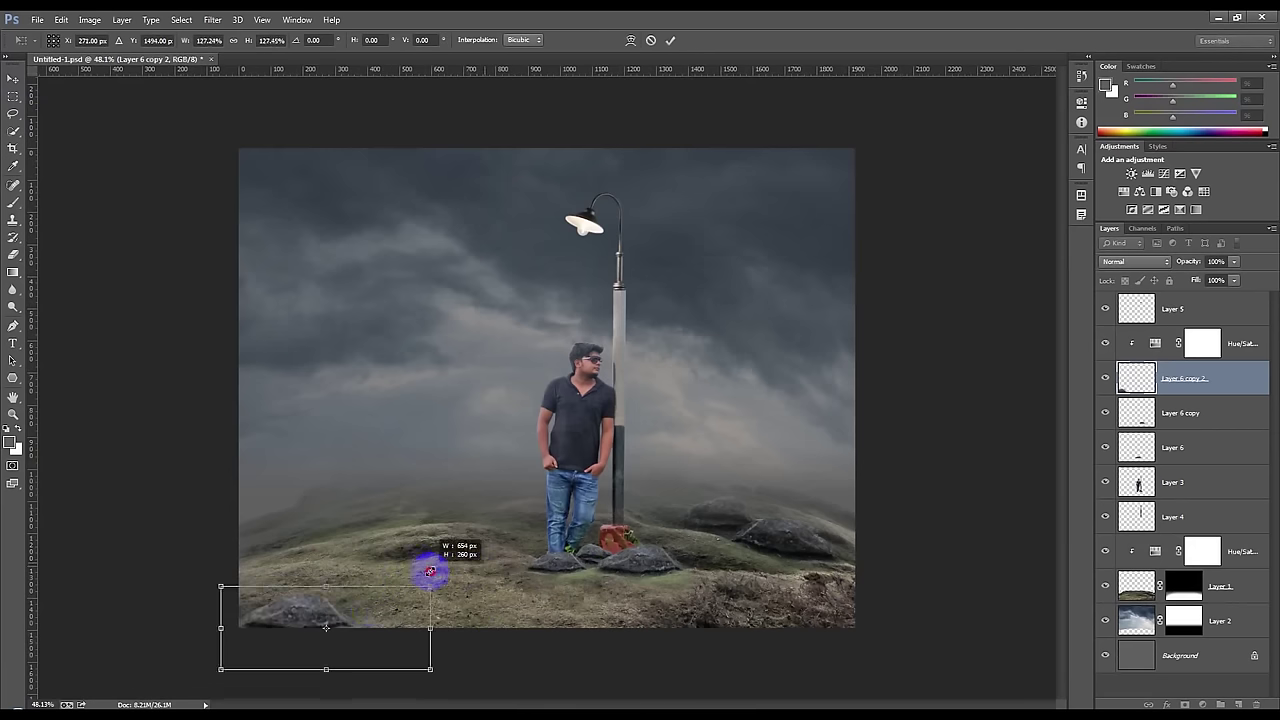
left_click_drag(407, 597, 422, 601)
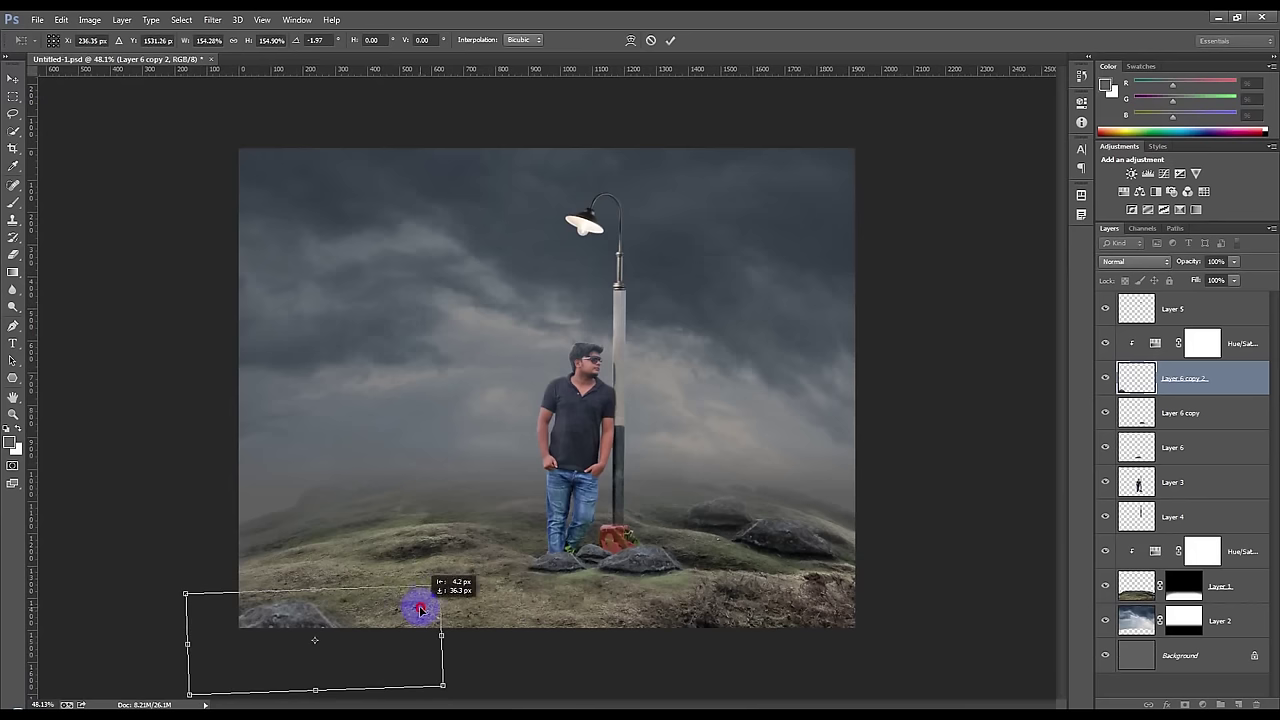
left_click_drag(447, 580, 463, 581)
left_click_drag(363, 599, 337, 582)
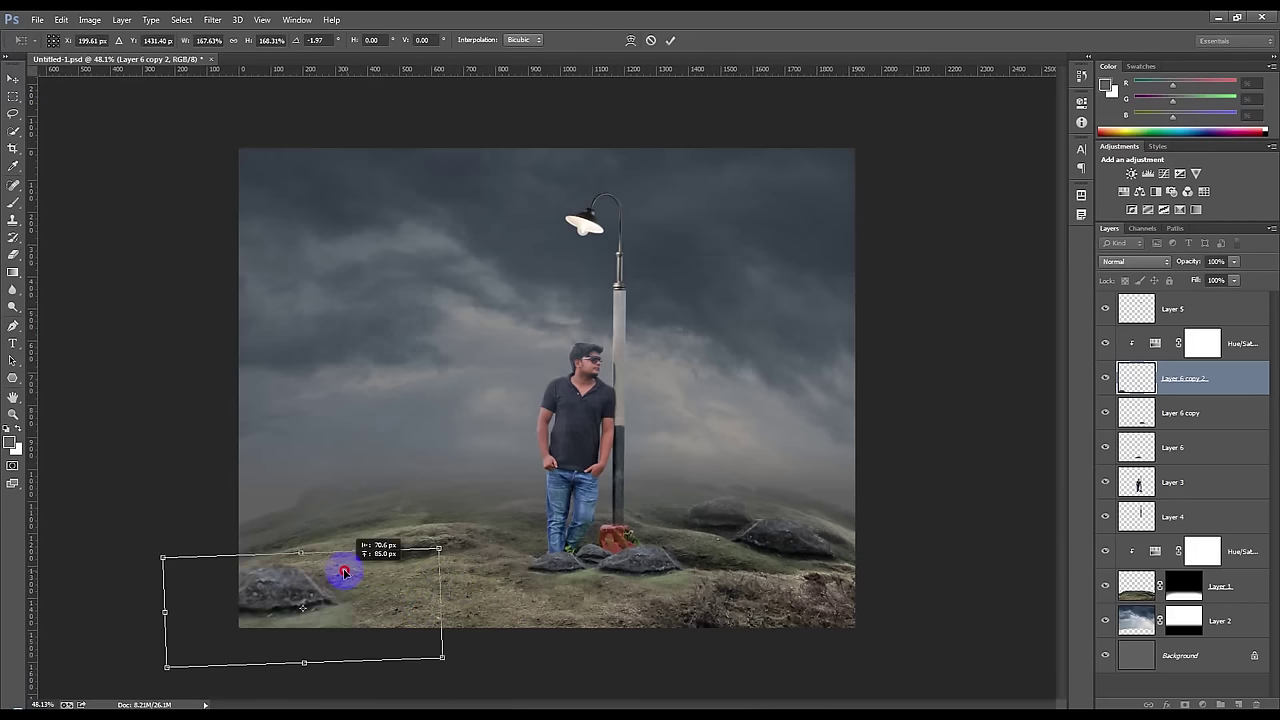
left_click_drag(440, 556, 376, 590)
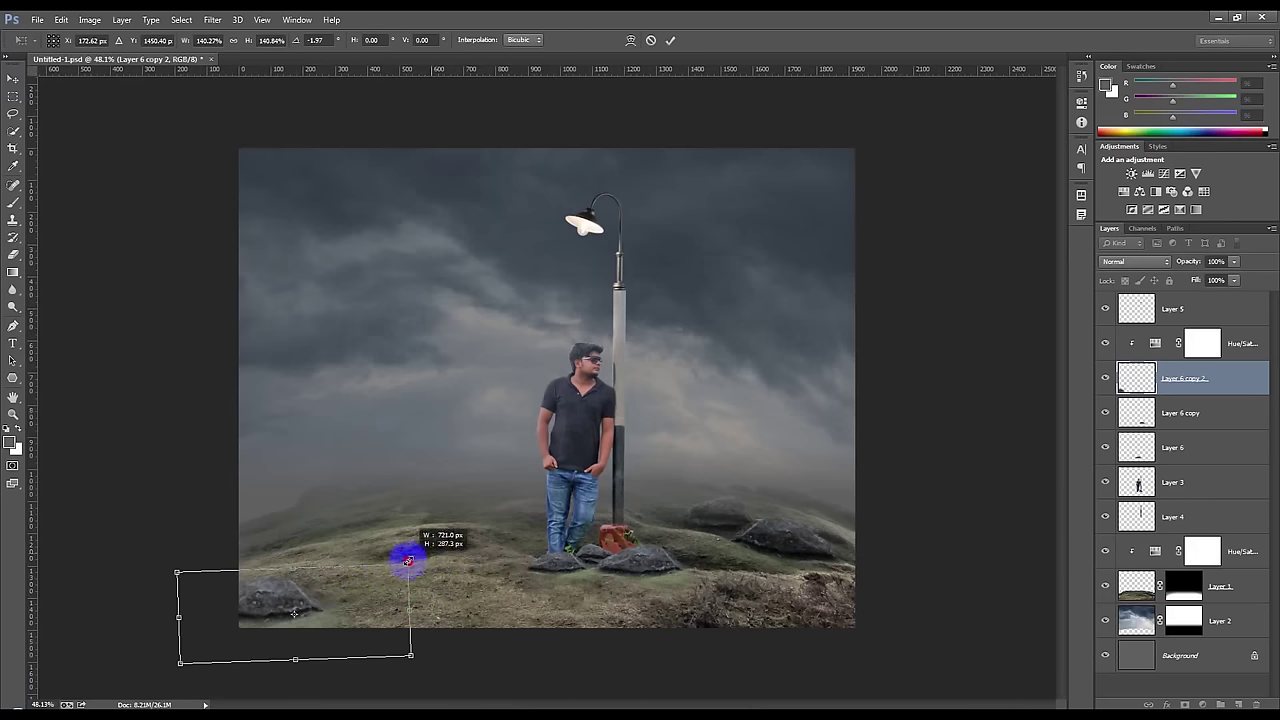
key("Return")
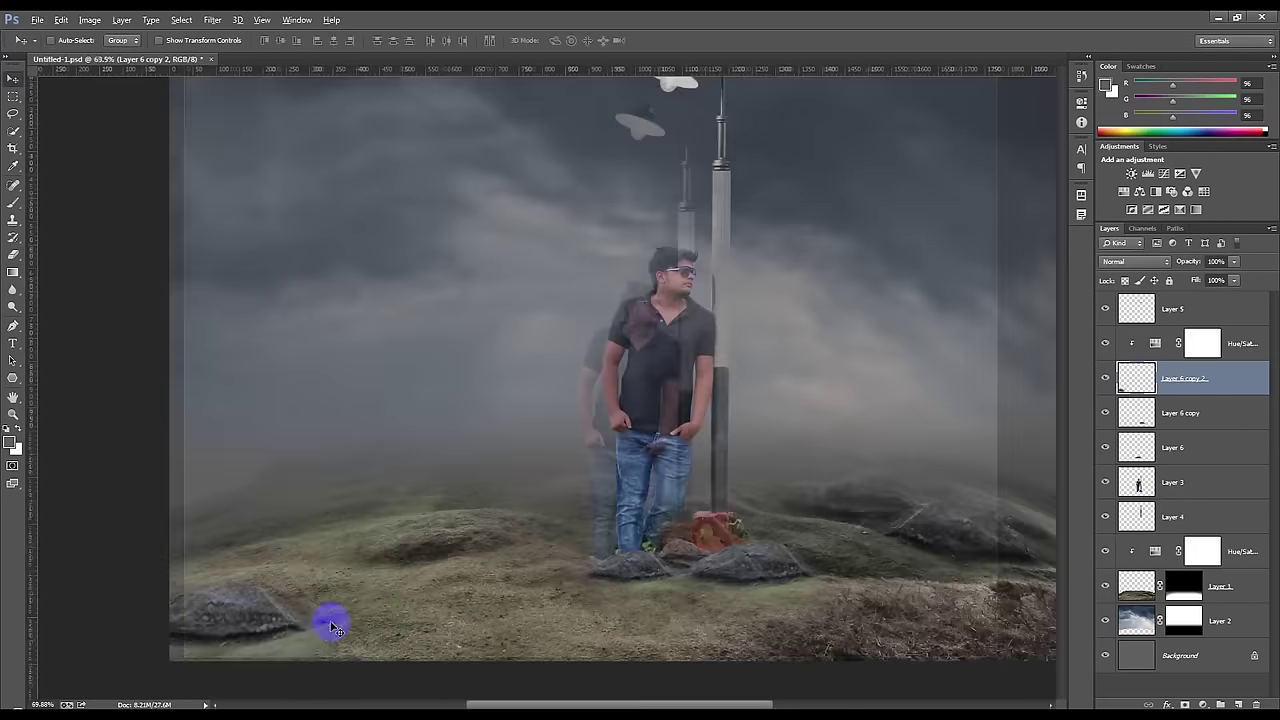
scroll(335, 615, "up", 3)
left_click_drag(329, 617, 332, 627)
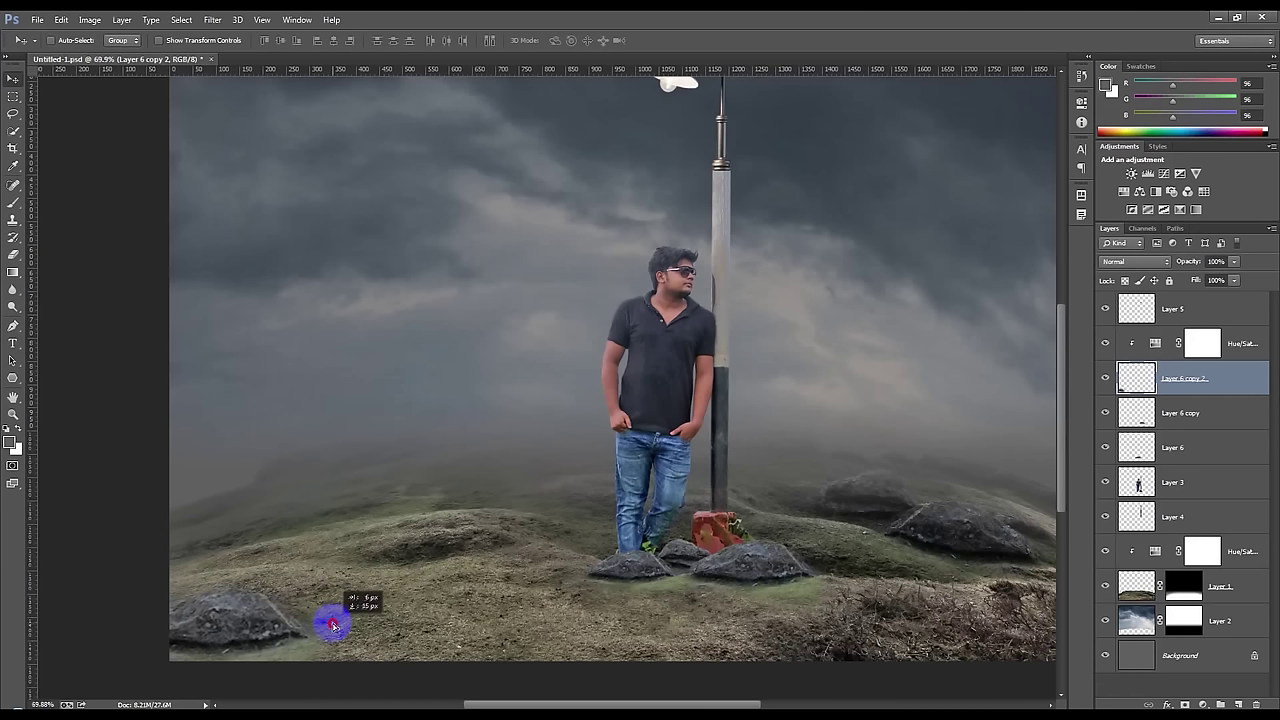
- Lasso an area around the lower-left rock, then bring up moon_by_shikazstock.jpg as its own document
left_click(13, 113)
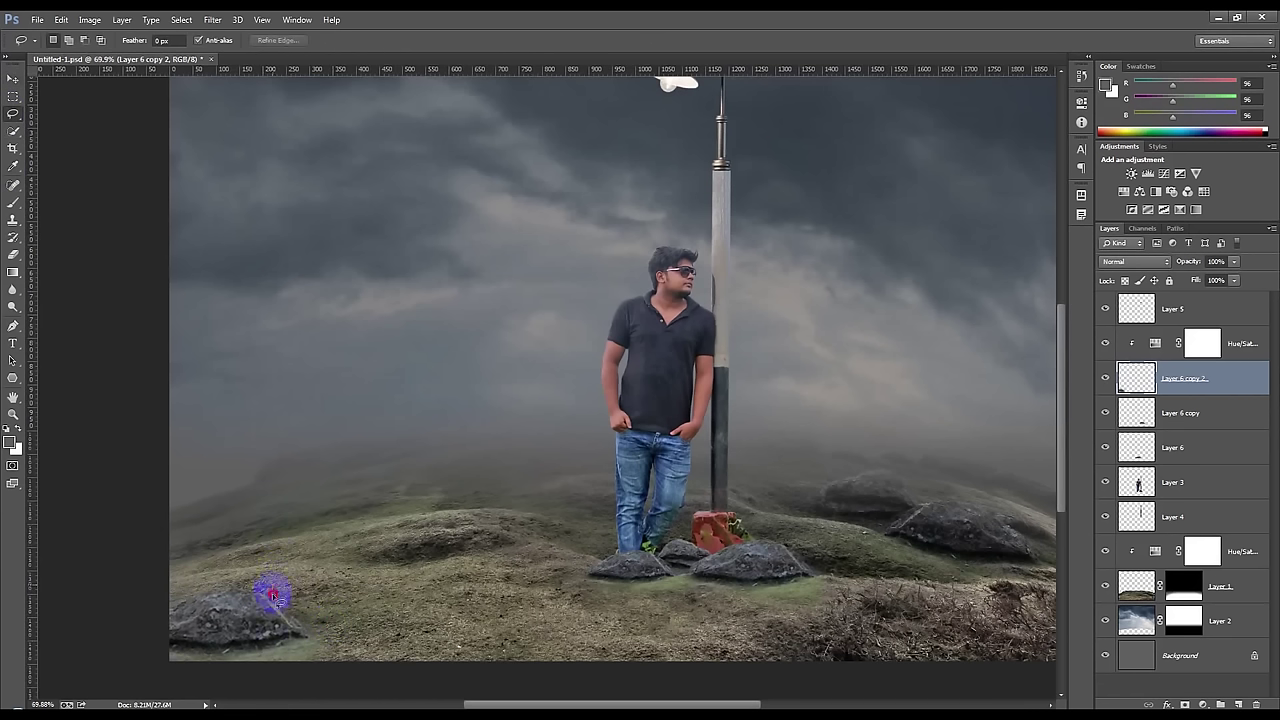
left_click_drag(370, 598, 292, 515)
scroll(428, 475, "down", 2)
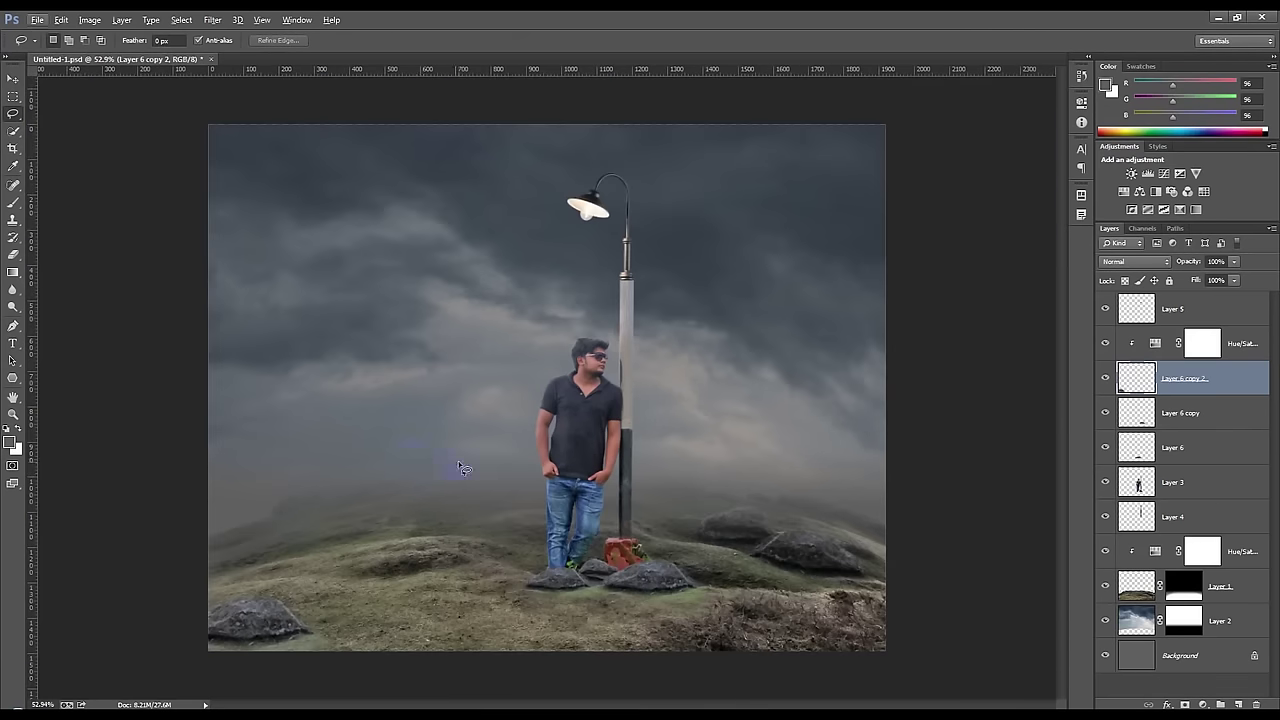
scroll(460, 467, "down", 2)
scroll(458, 462, "up", 1)
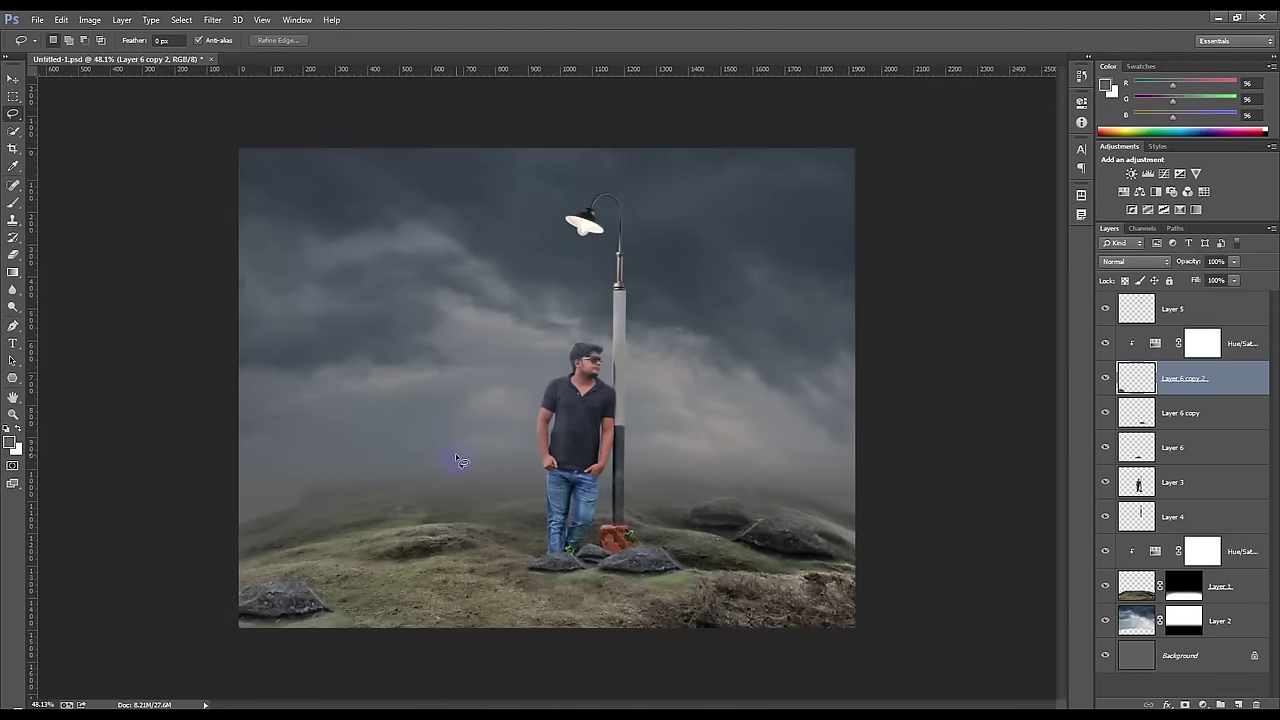
scroll(456, 460, "up", 2)
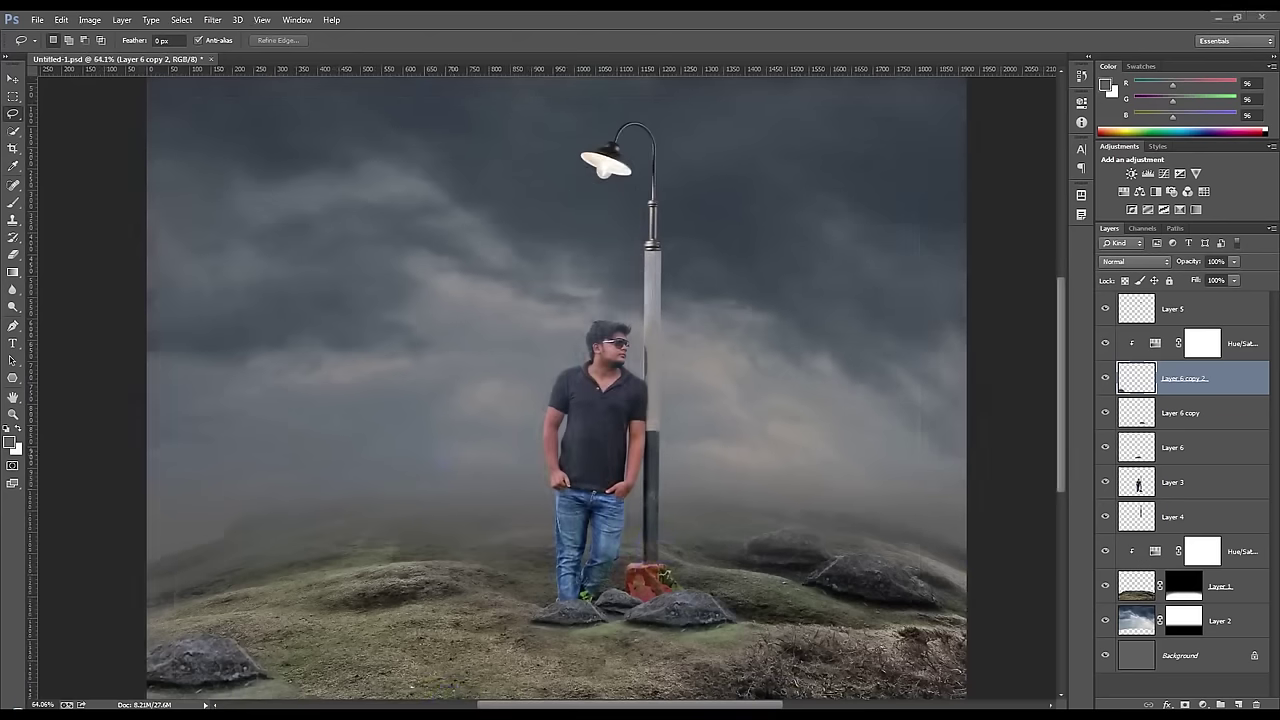
left_click_drag(614, 12, 614, 57)
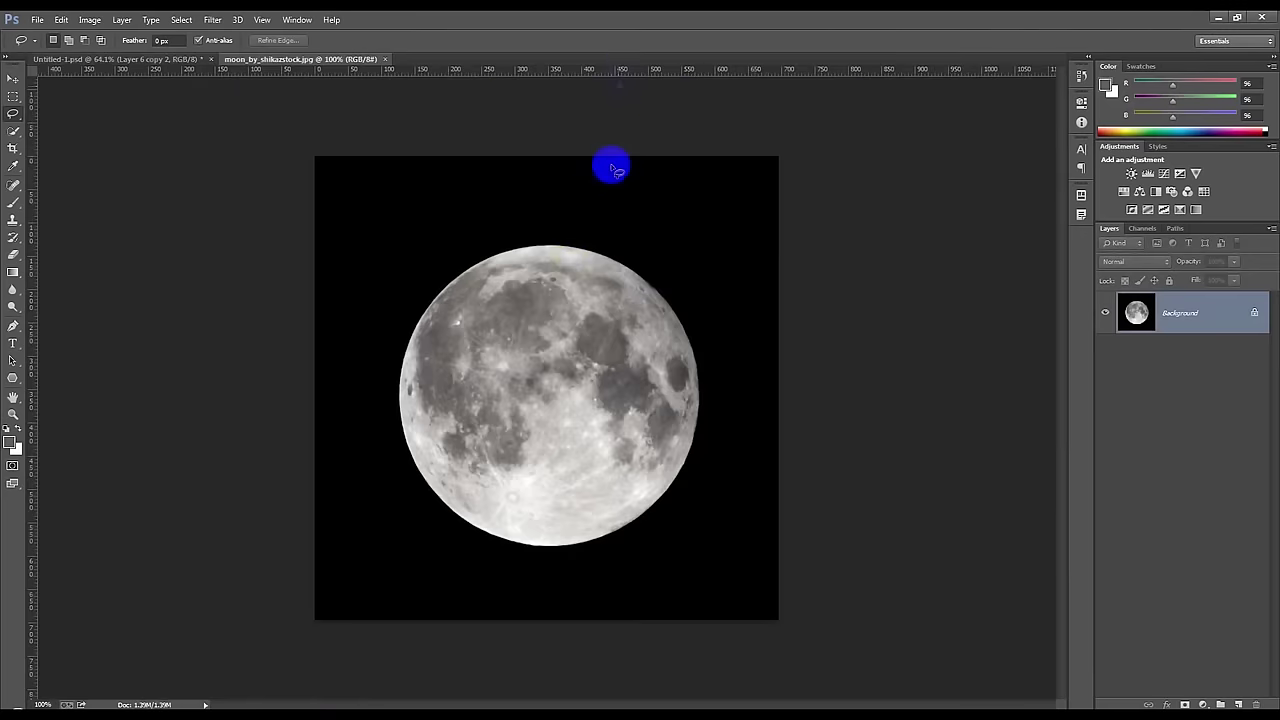
- Select the moon by Magic Wand-selecting its black background and inverting the selection
left_click(13, 130)
right_click(13, 130)
left_click(60, 138)
left_click(487, 218)
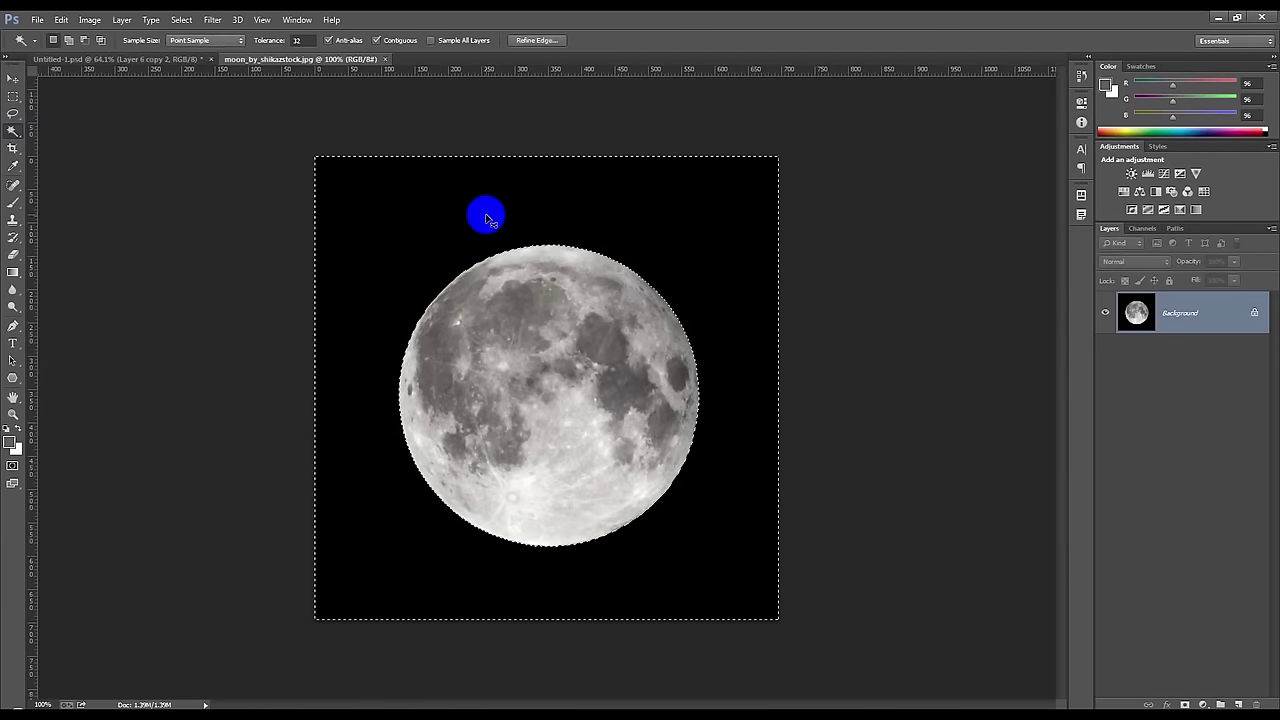
key("ctrl+shift+i")
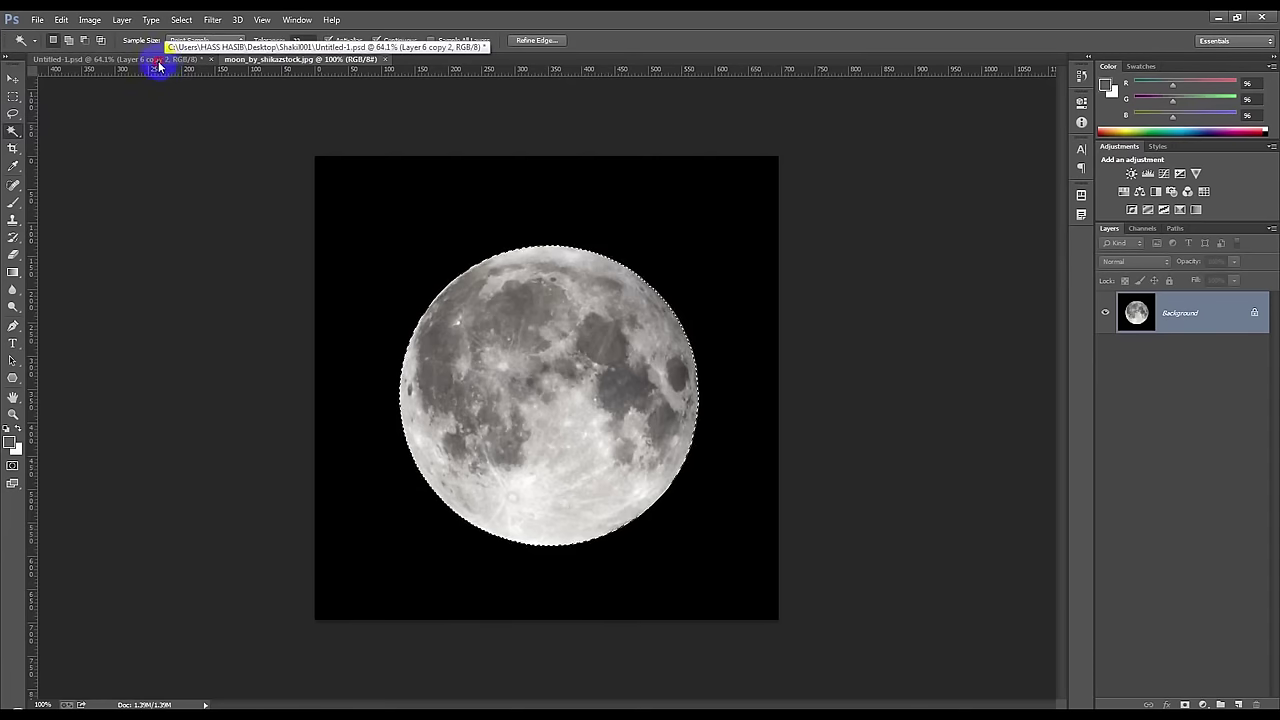
- Paste the moon into the composite as Layer 7 above the sky layer, Layer 2
left_click(157, 61)
left_click(1243, 550)
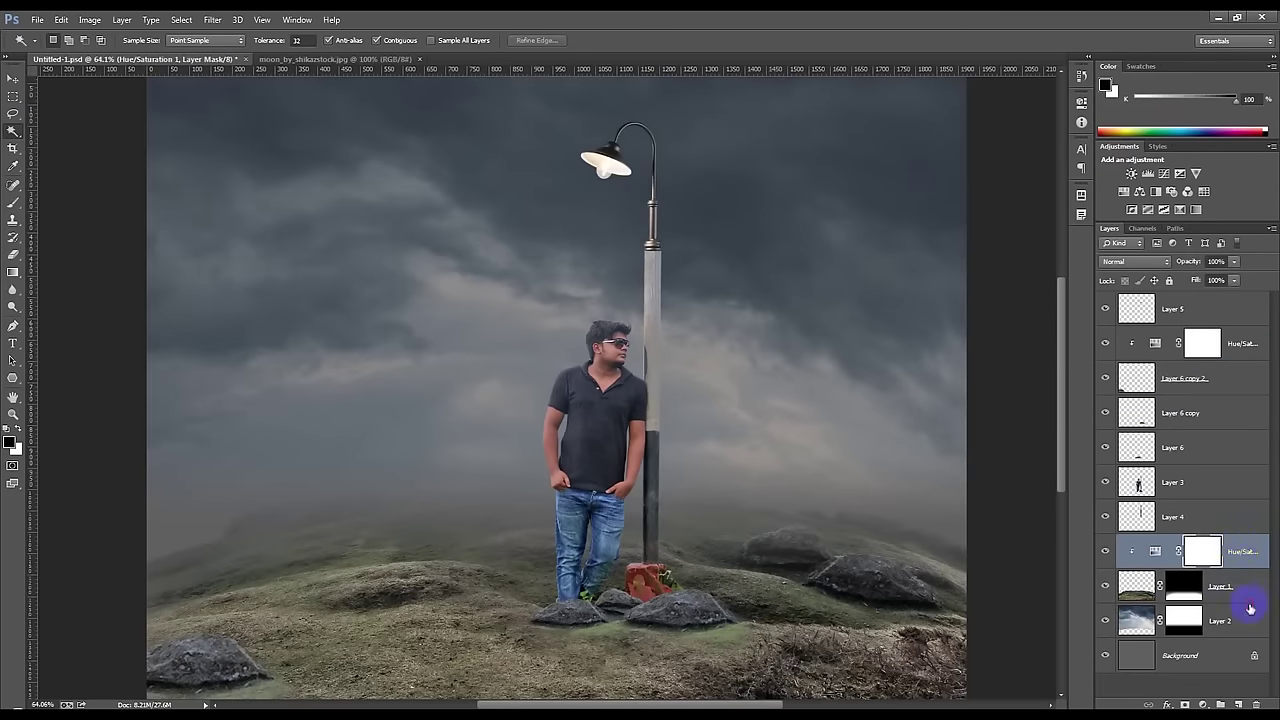
left_click(1249, 608)
key("ctrl+b")
left_click(1012, 230)
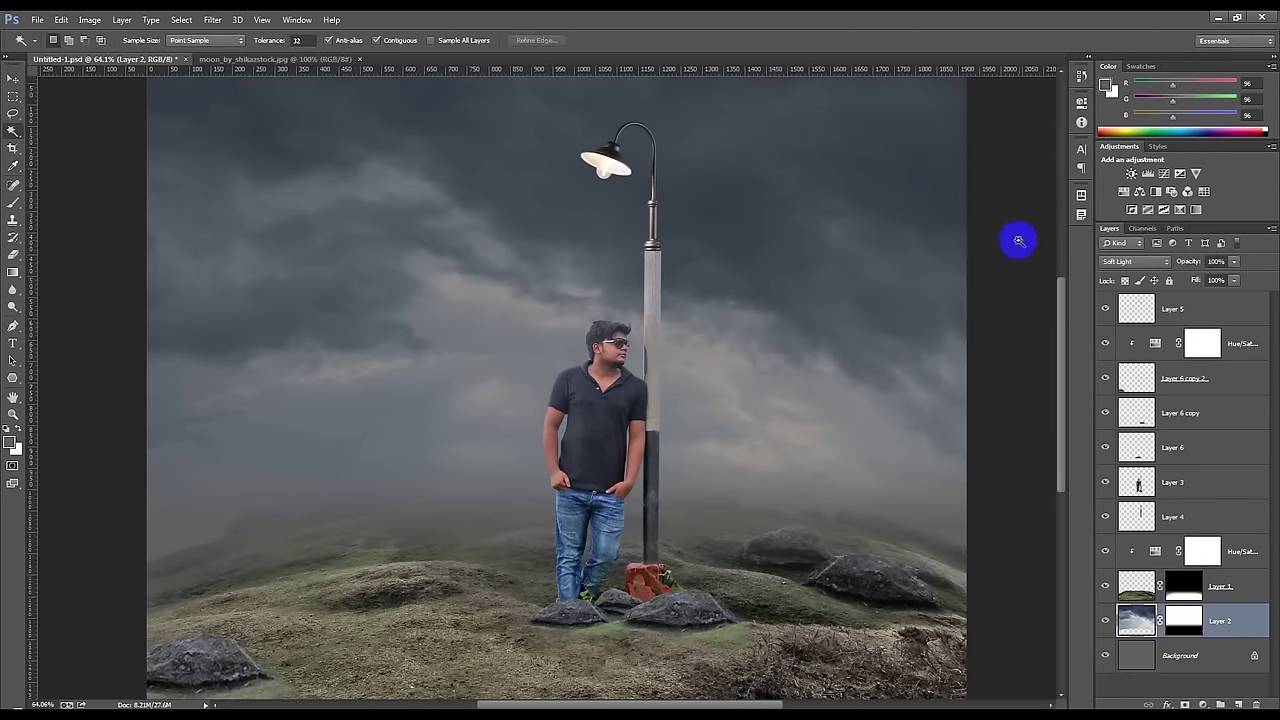
key("ctrl+v")
left_click(12, 78)
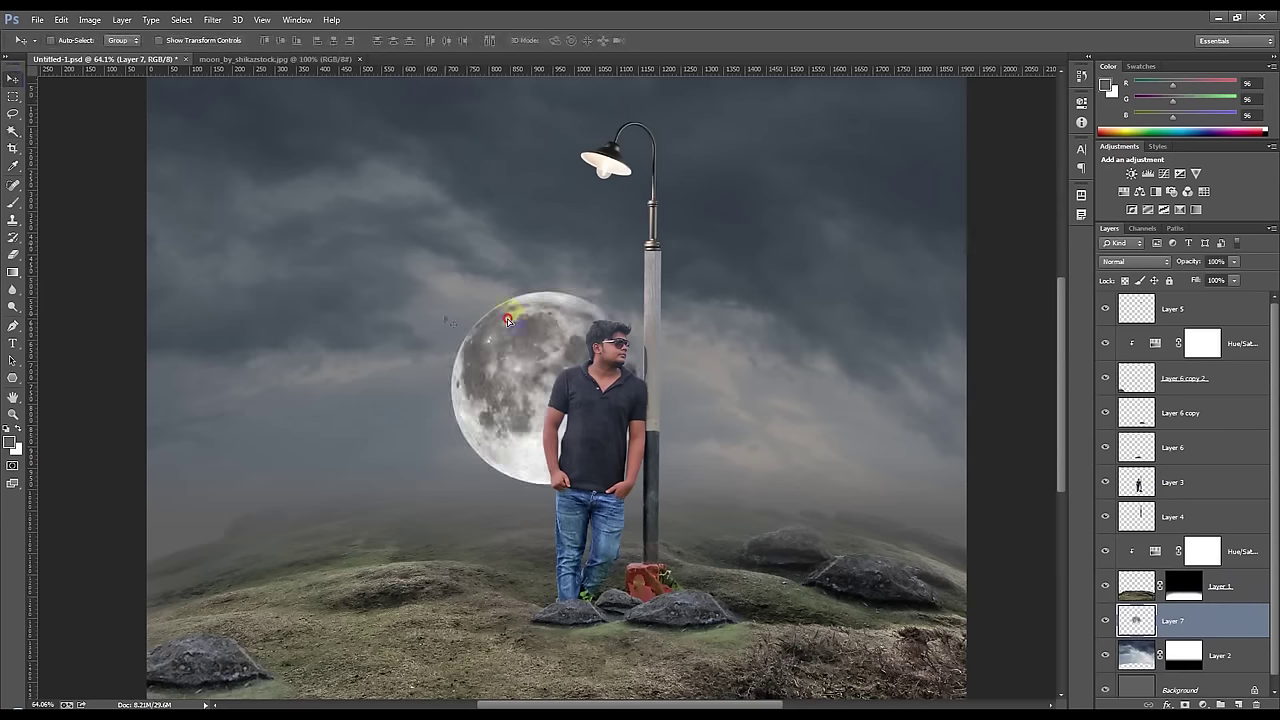
- Move the moon right behind the man and scale it to about 140%
left_click_drag(448, 289, 526, 281)
key("ctrl+t")
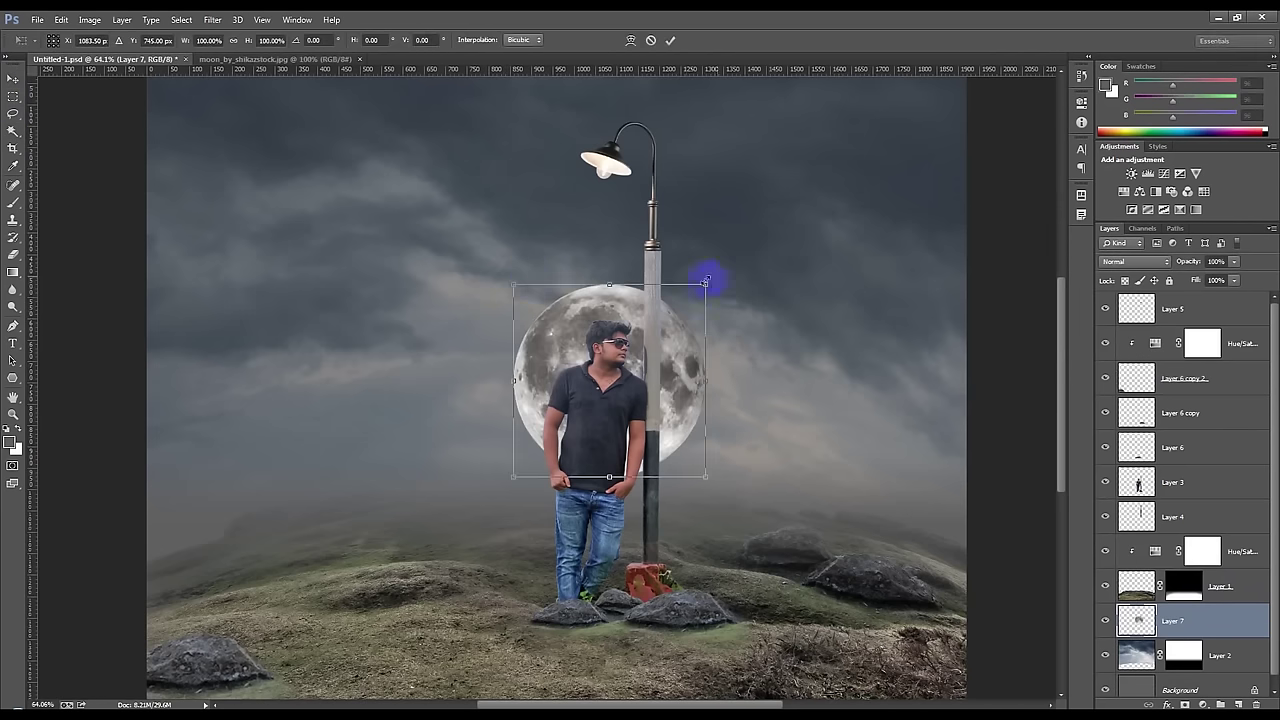
left_click_drag(706, 285, 786, 194)
left_click_drag(714, 306, 706, 272)
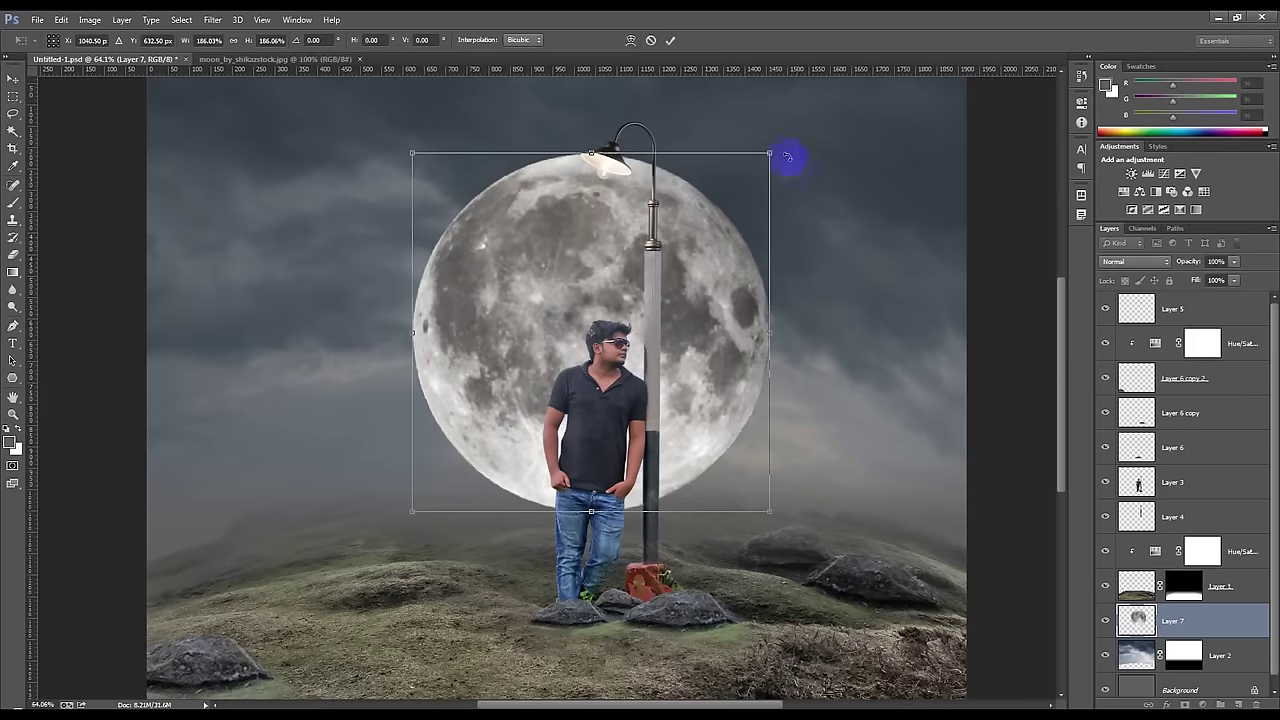
mouse_move(766, 158)
left_mouse_down()
mouse_move(686, 257)
mouse_move(681, 291)
left_mouse_up()
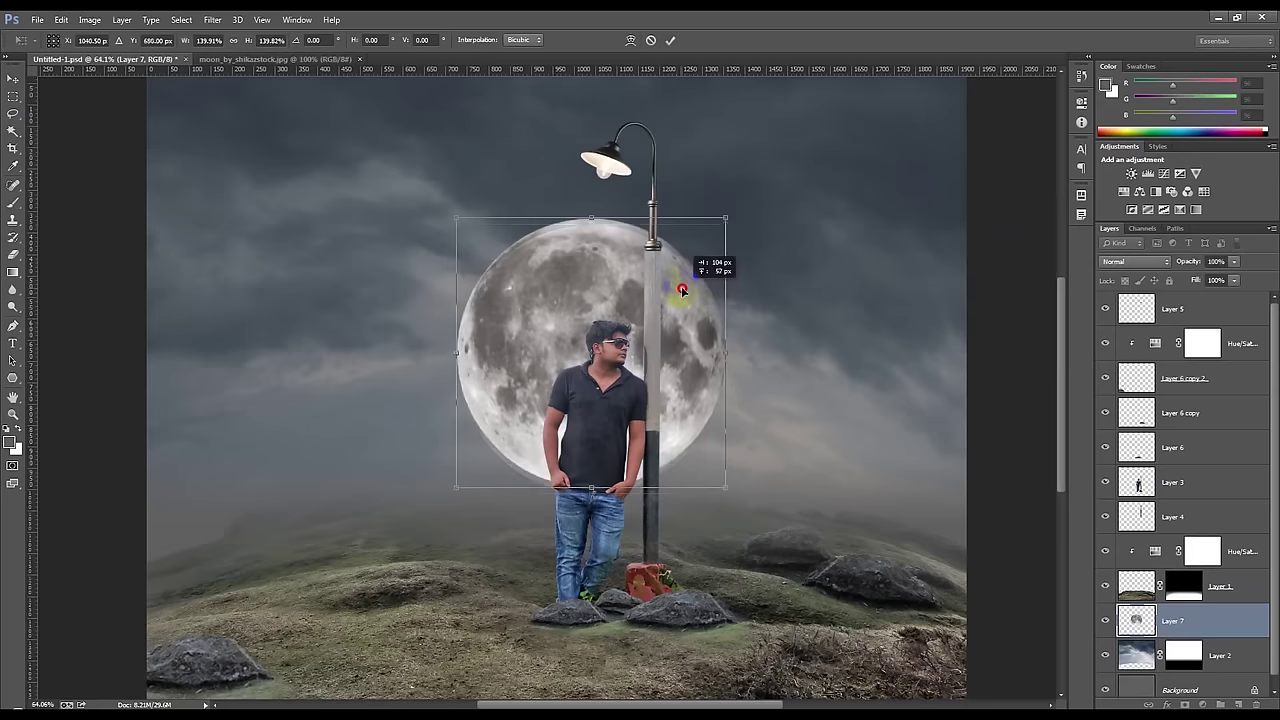
left_click(668, 41)
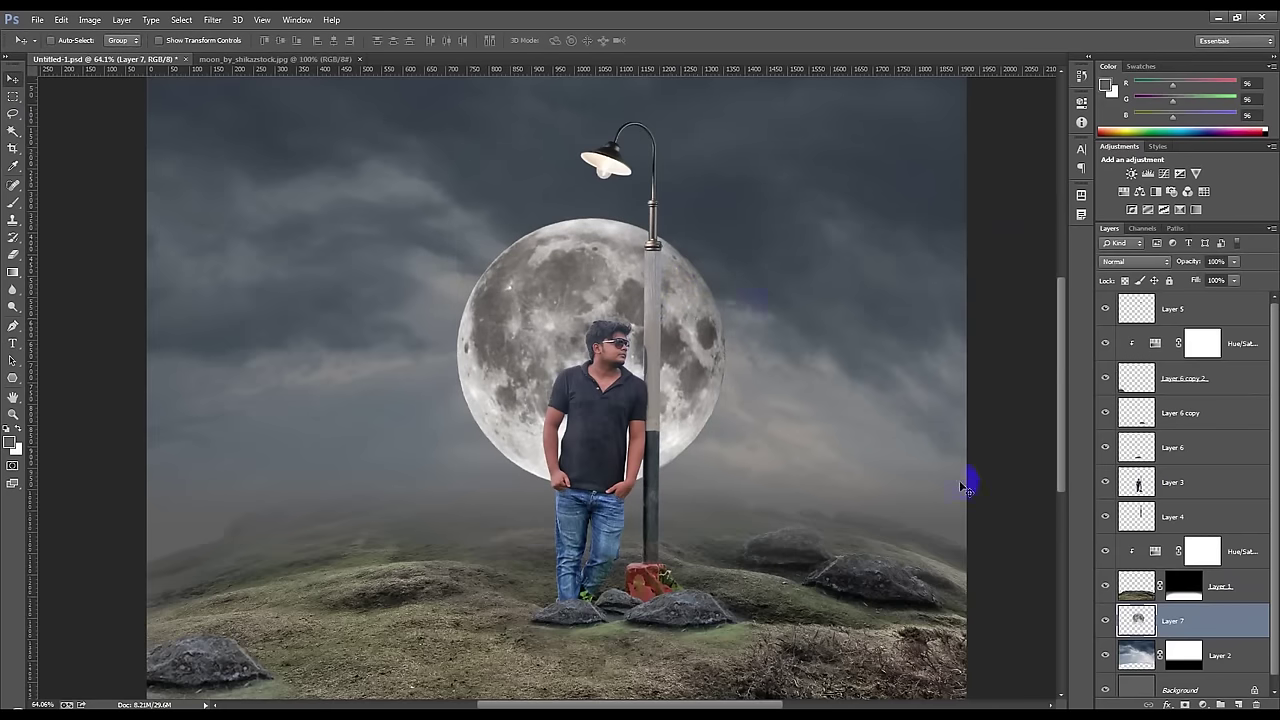
- Set Layer 7 to Soft Light and rescale the moon to about 90% behind the man
left_click(1135, 261)
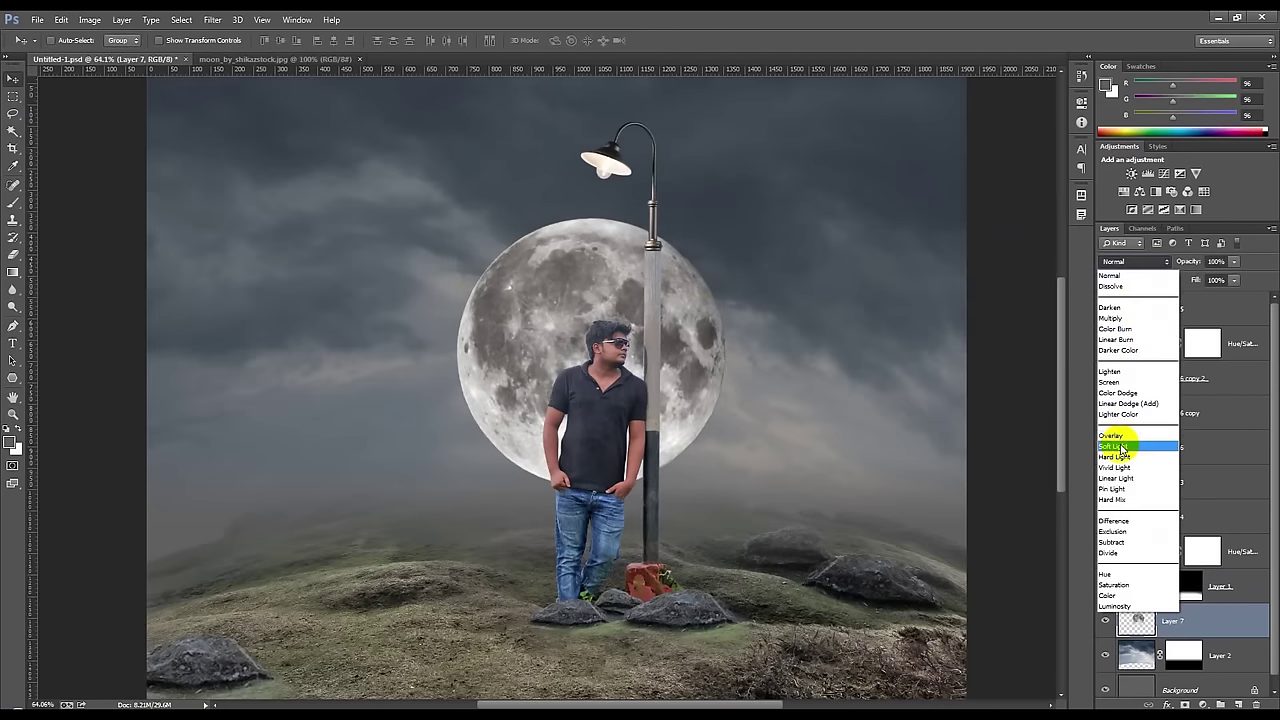
left_click(1113, 446)
left_click_drag(781, 416, 791, 423)
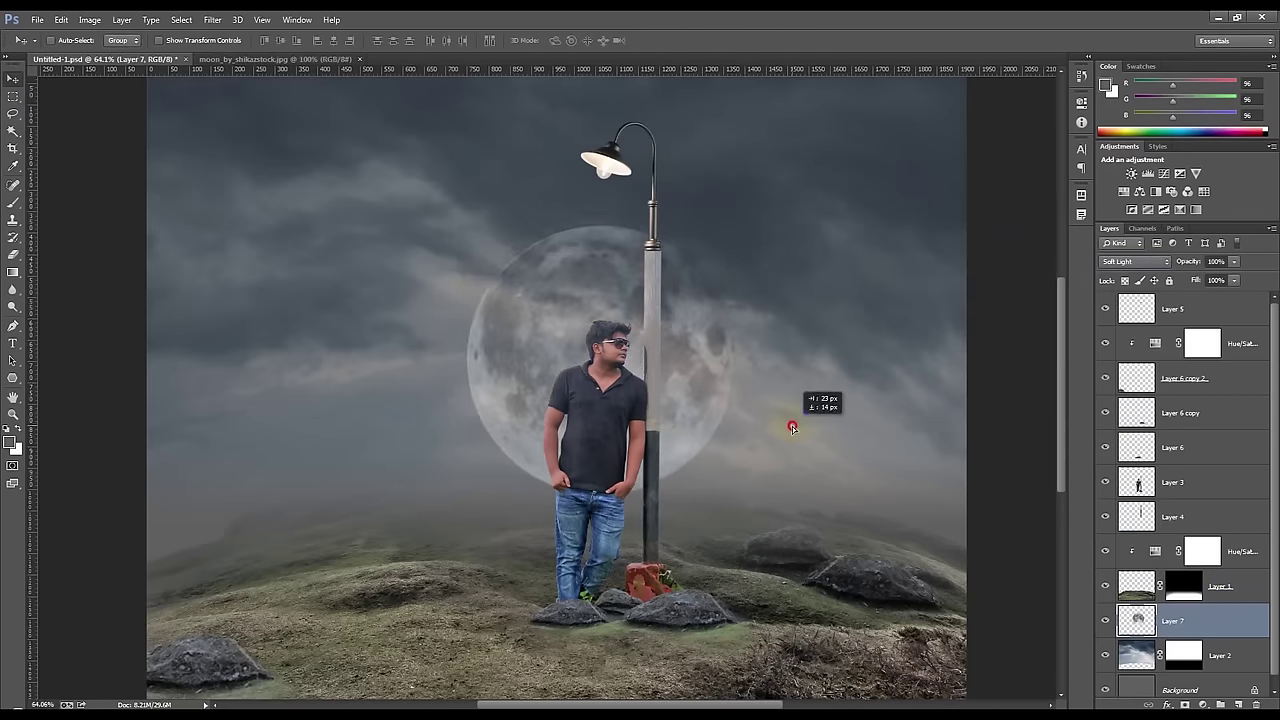
key("ctrl+t")
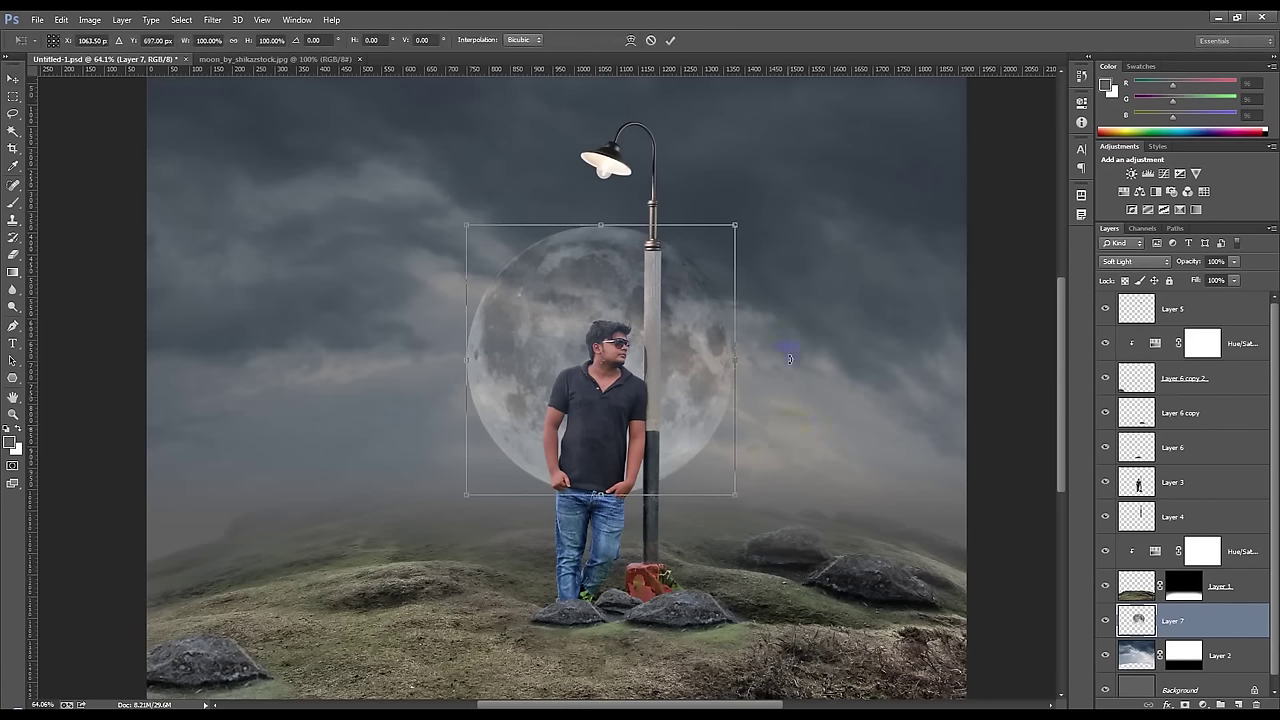
left_click_drag(737, 225, 707, 251)
mouse_move(678, 315)
left_mouse_down()
mouse_move(681, 400)
mouse_move(681, 380)
left_mouse_up()
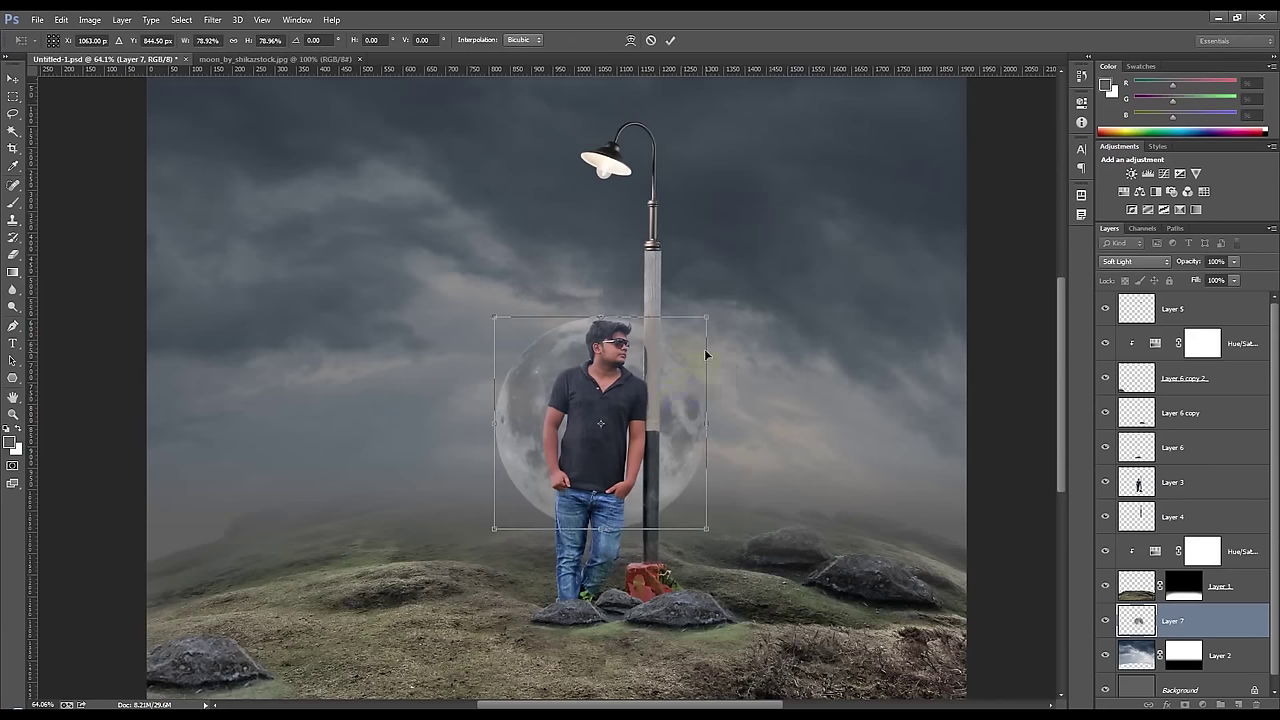
mouse_move(707, 317)
left_mouse_down()
mouse_move(789, 306)
mouse_move(749, 343)
mouse_move(766, 343)
left_mouse_up()
mouse_move(667, 430)
left_mouse_down()
mouse_move(674, 380)
mouse_move(790, 405)
mouse_move(674, 392)
mouse_move(540, 402)
mouse_move(624, 380)
mouse_move(664, 390)
left_mouse_up()
key("Return")
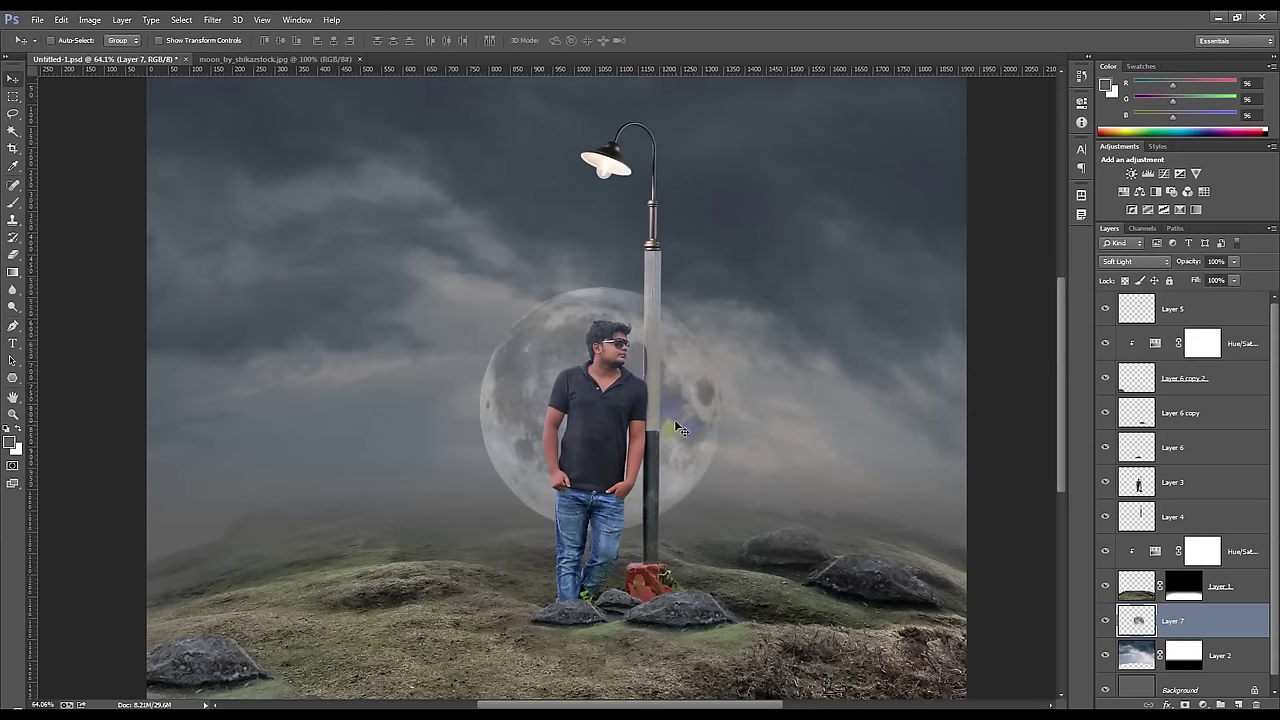
- Feather the moon's edges by 5 px by deleting outside its inverted, feathered selection
left_click(1136, 618, "ctrl")
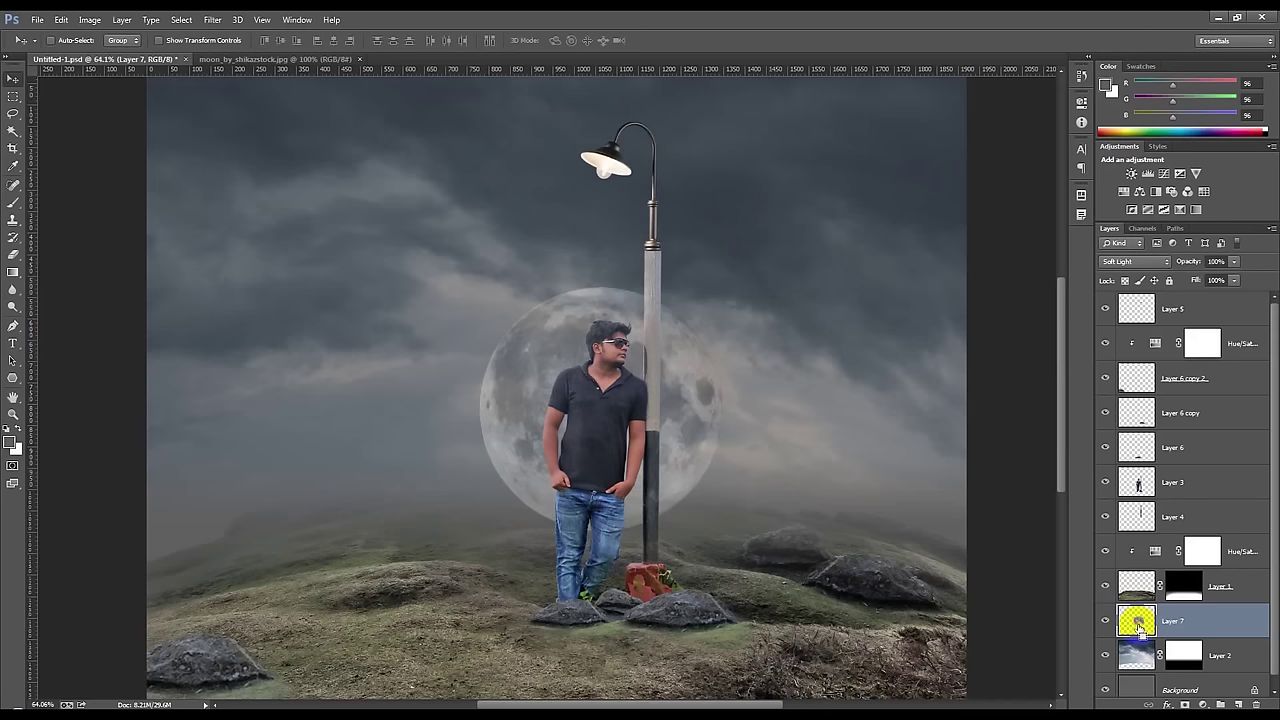
left_click(213, 20)
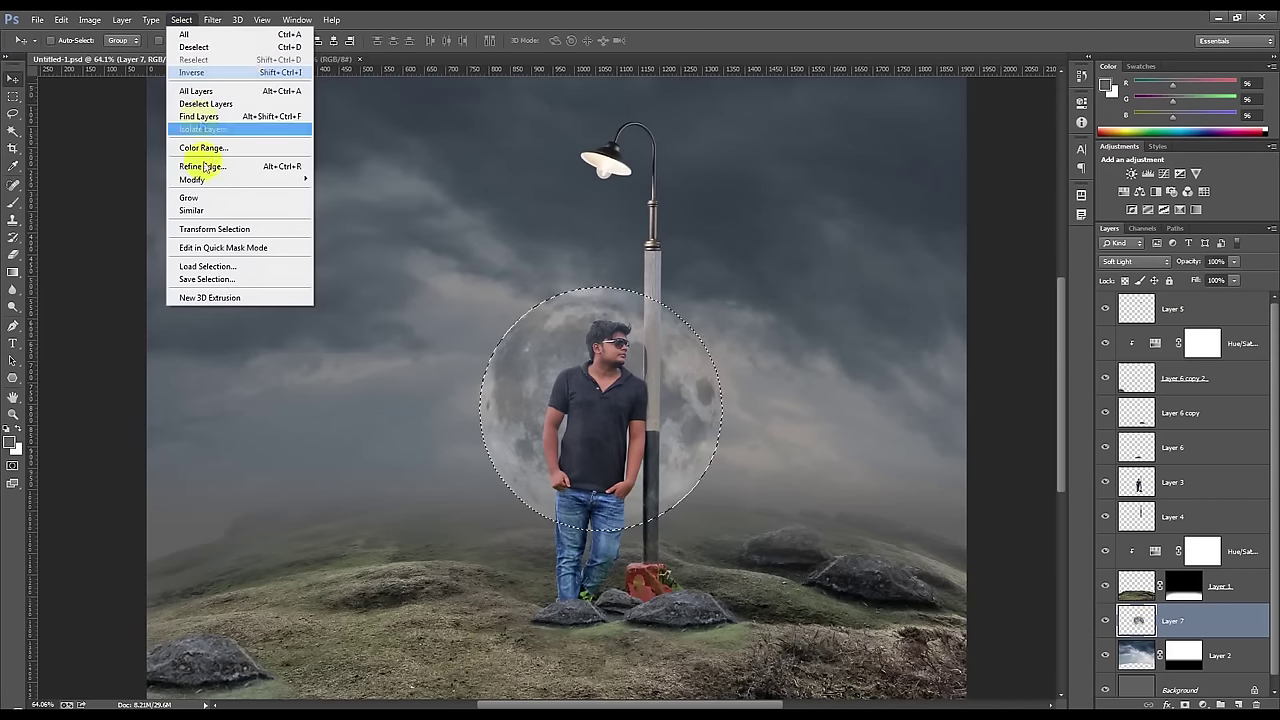
left_click(363, 230)
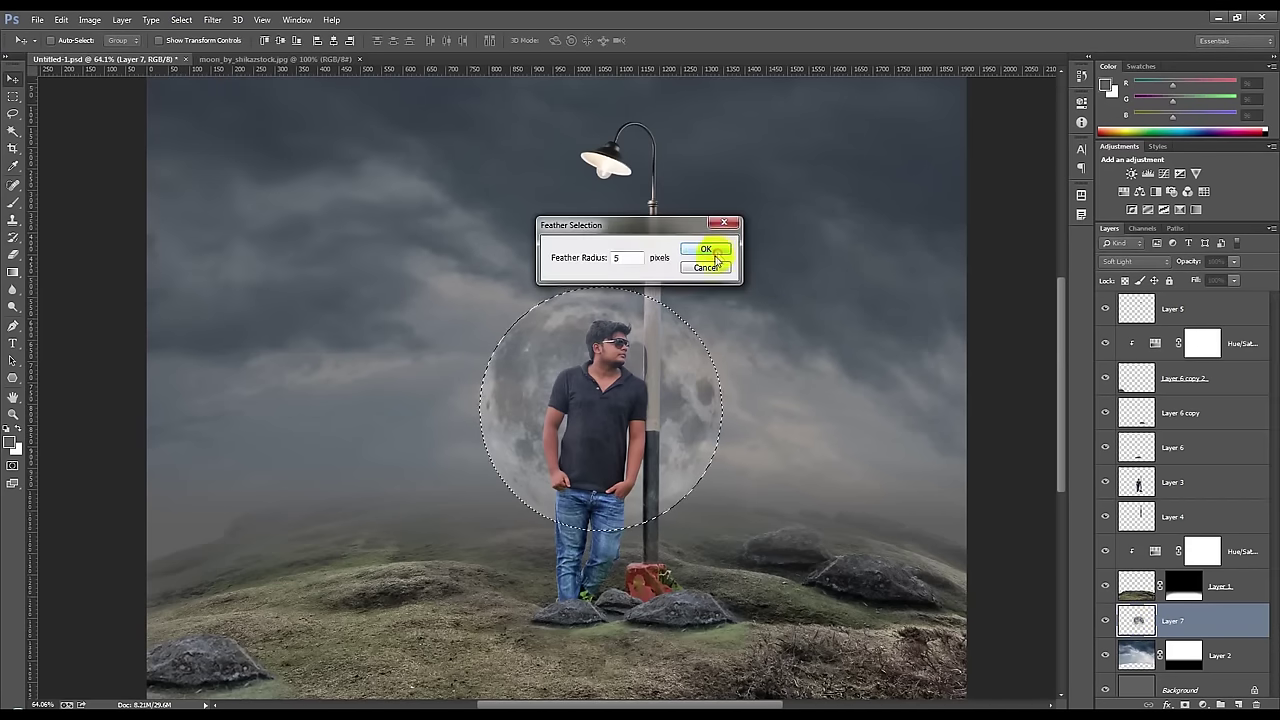
left_click(707, 250)
left_click(181, 20)
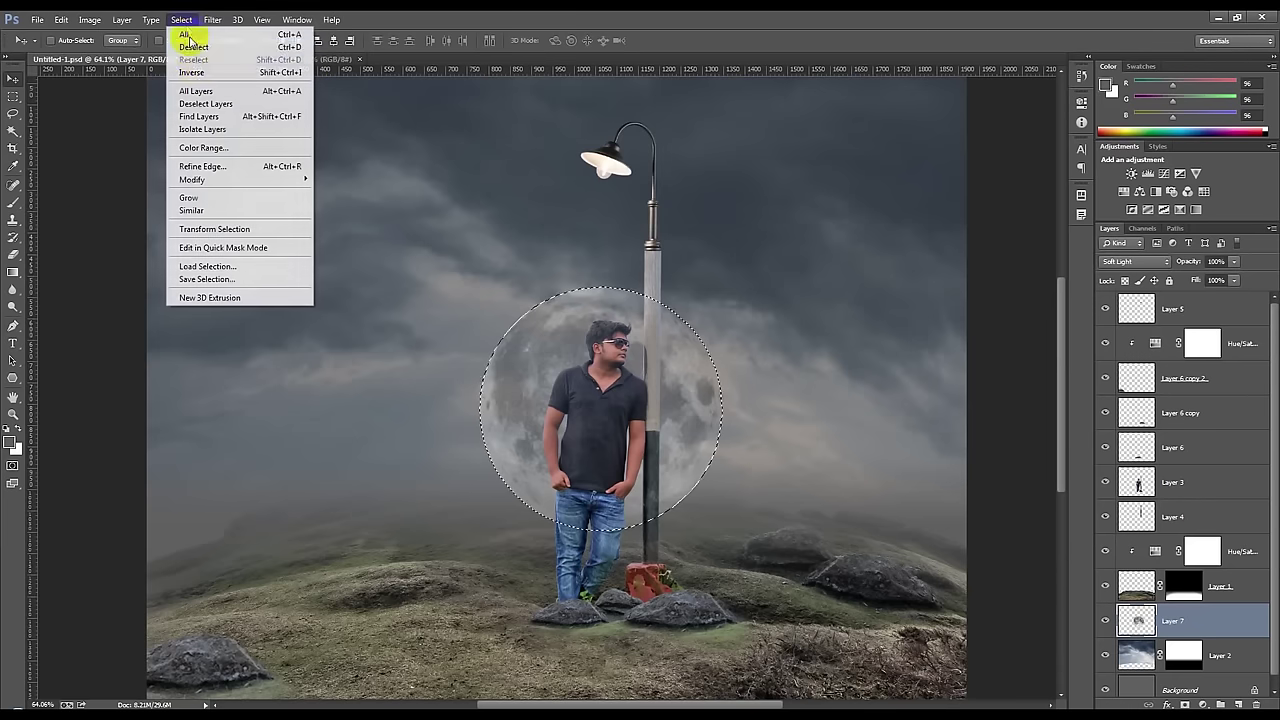
left_click(197, 72)
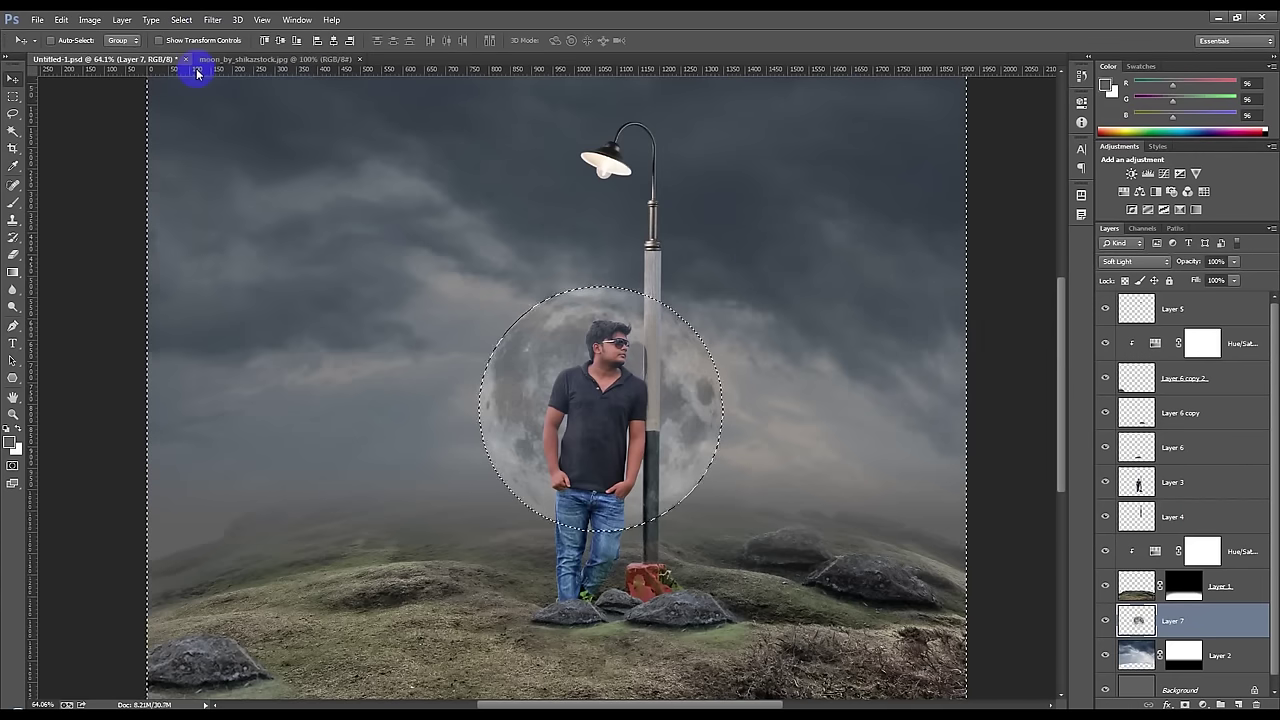
key("Delete")
key("ctrl+d")
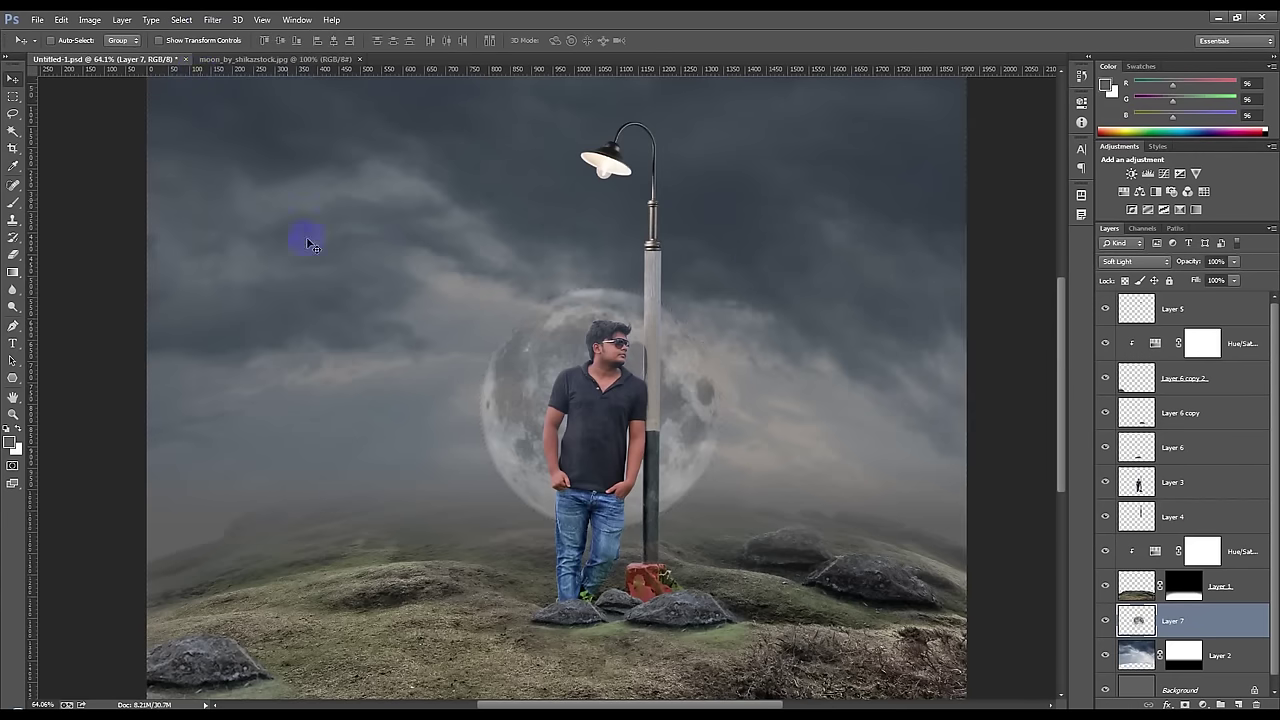
- Raise the moon higher and further left in the sky behind the man's head
scroll(562, 340, "down", 2)
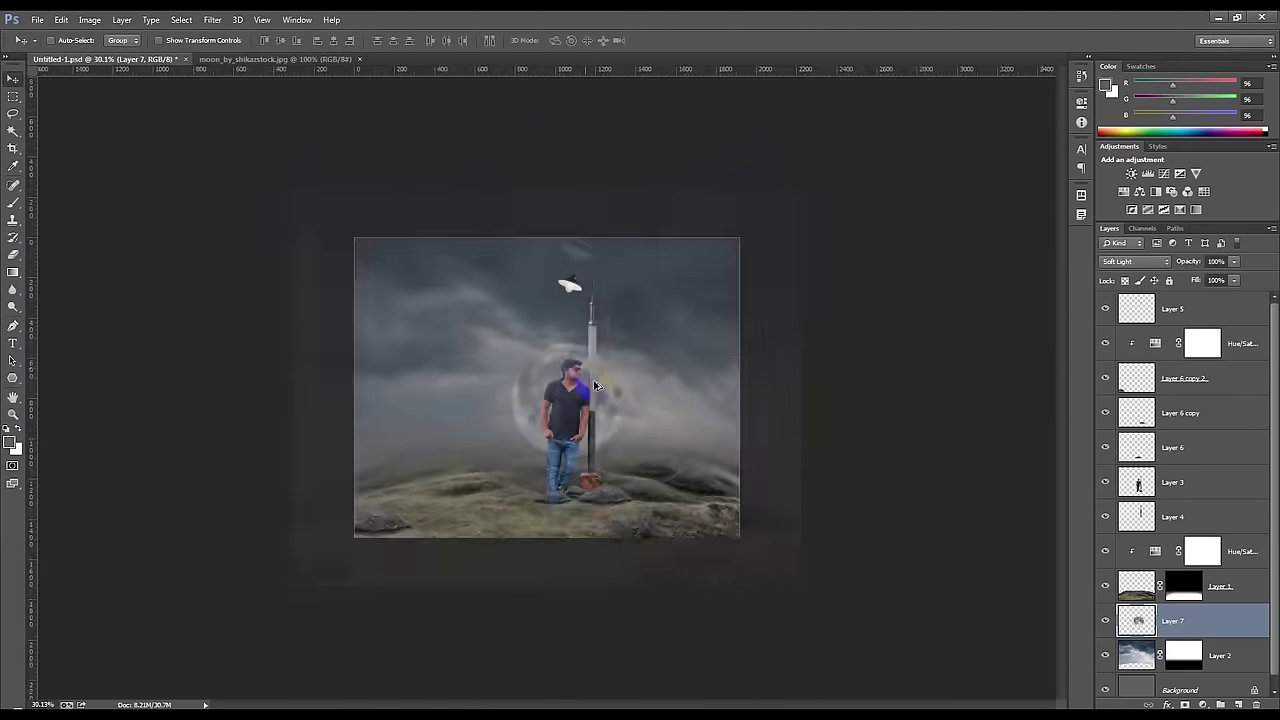
mouse_move(600, 395)
left_mouse_down()
mouse_move(612, 333)
mouse_move(535, 337)
mouse_move(552, 340)
left_mouse_up()
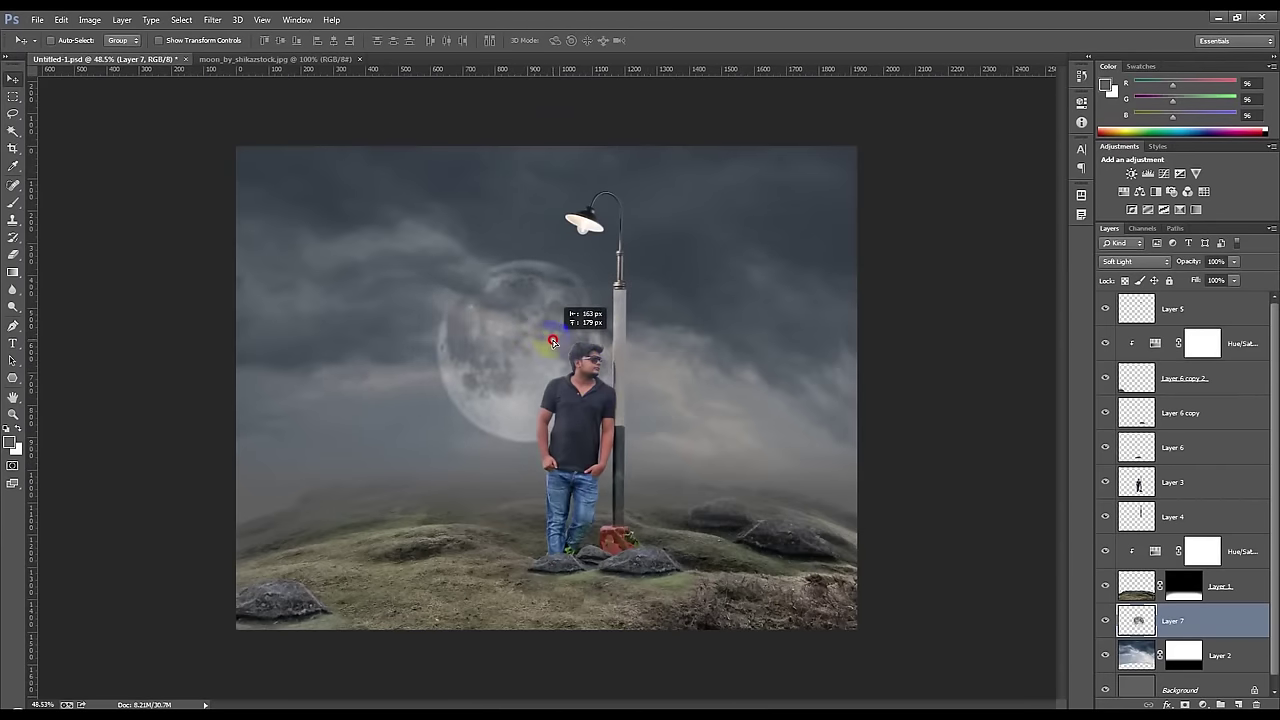
scroll(553, 343, "up", 2)
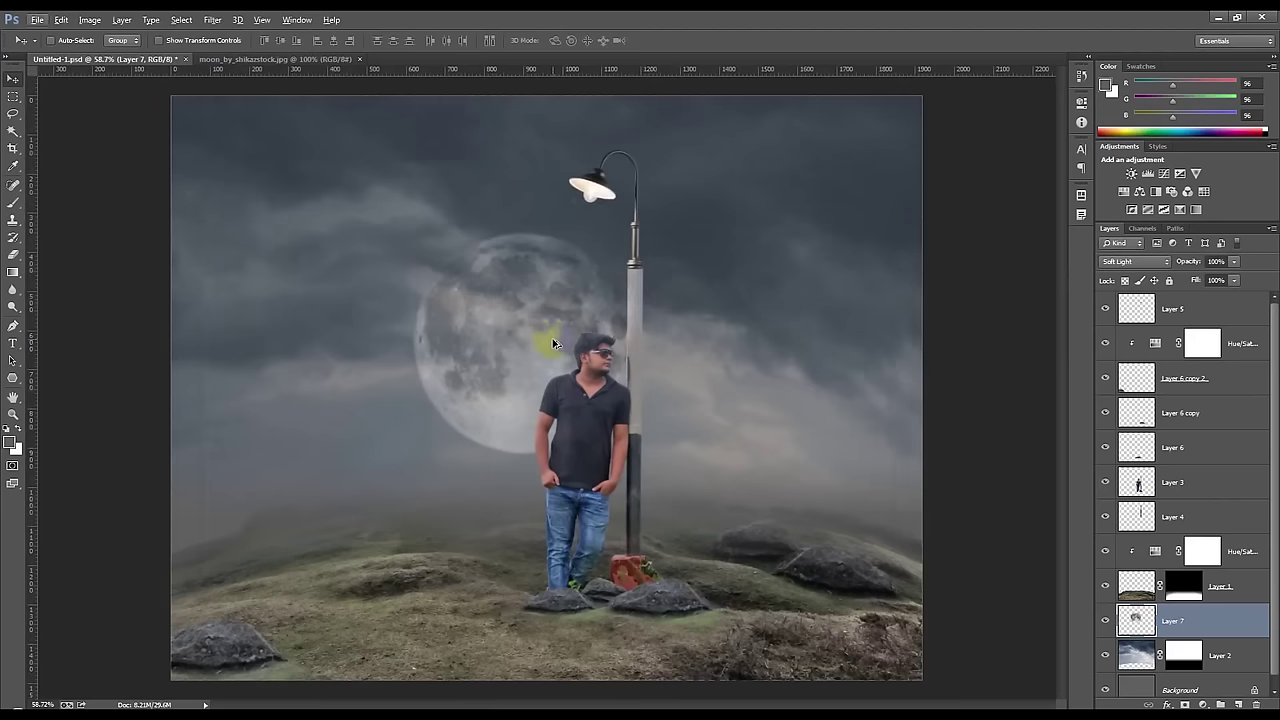
- Delete the moon layer (Layer 7) and fit the canvas to the screen
key("Delete")
key("ctrl+0")
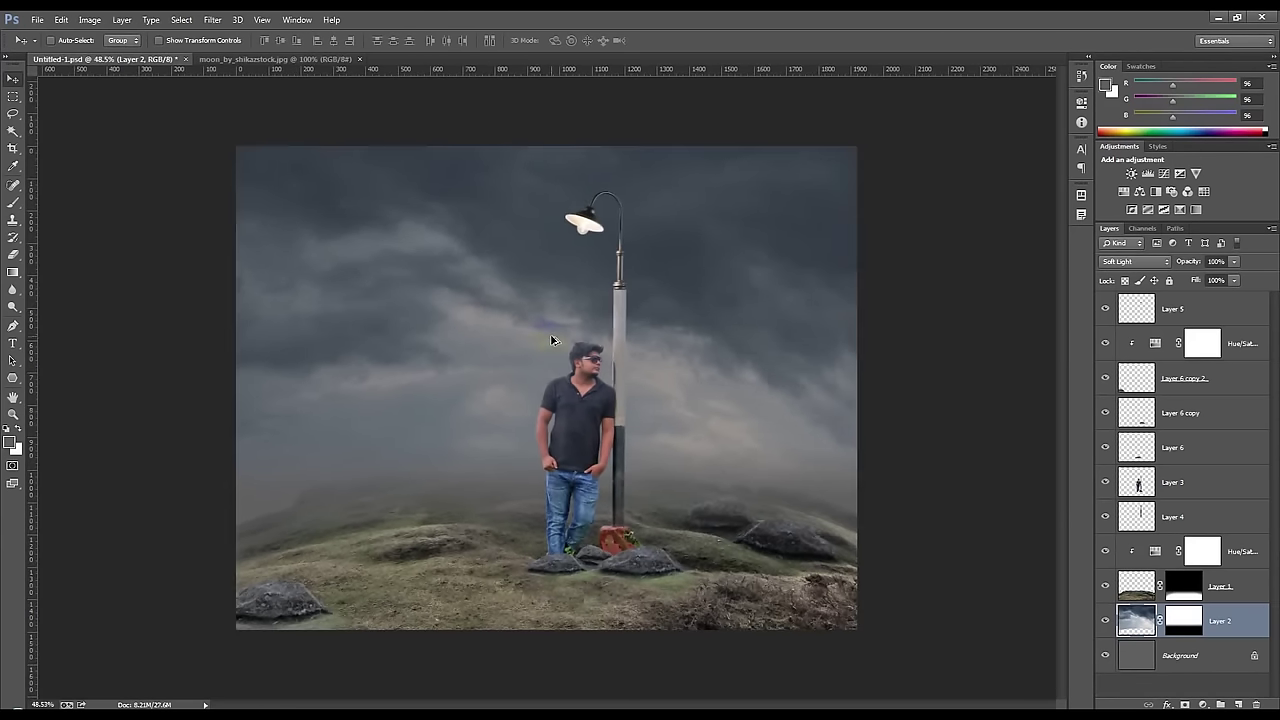
scroll(551, 340, "up", 1)
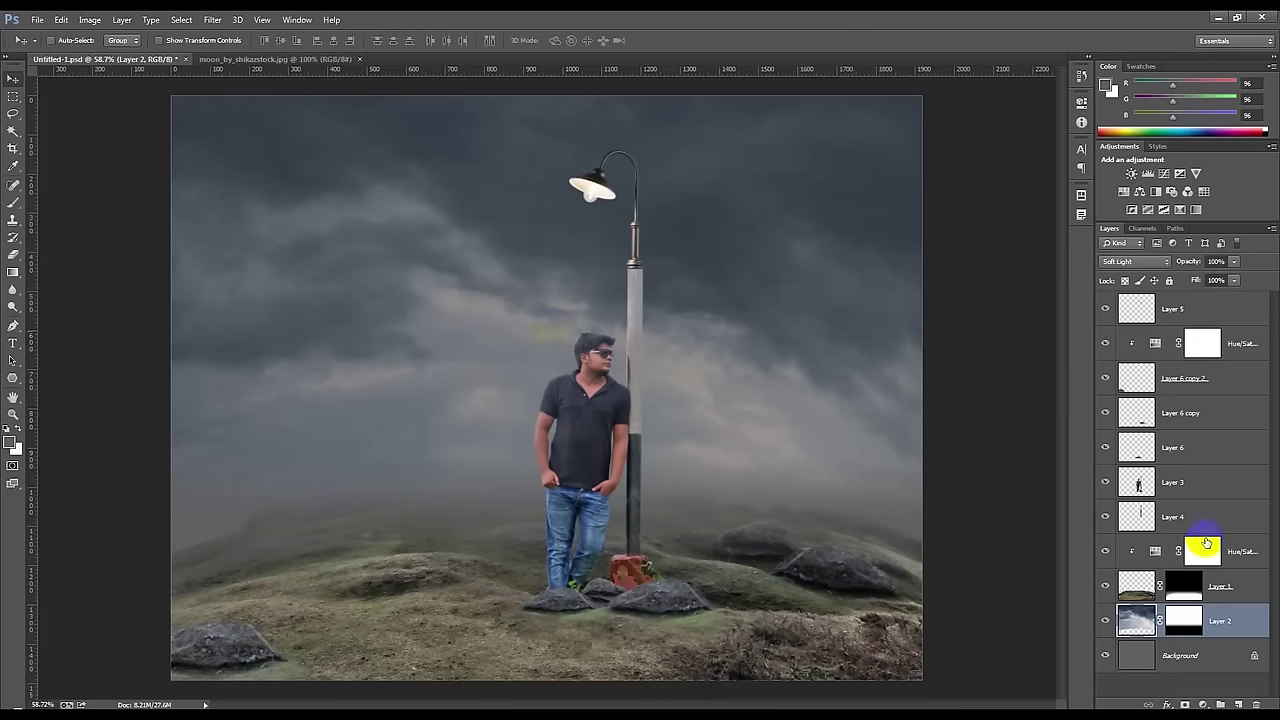
- Lower the man's Layer 3 saturation to about -34 with Hue/Saturation
left_click_drag(1200, 486, 1203, 648)
left_click(1203, 705)
left_click(88, 20)
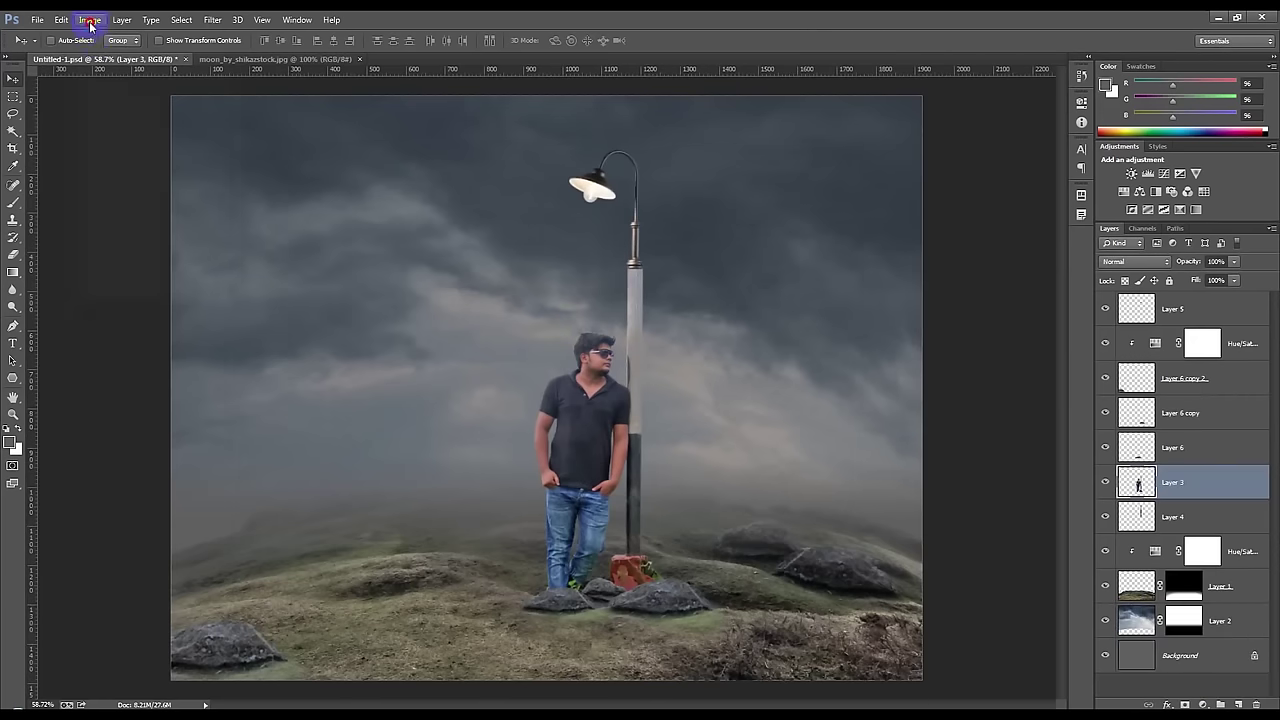
left_click(88, 20)
left_click(272, 122)
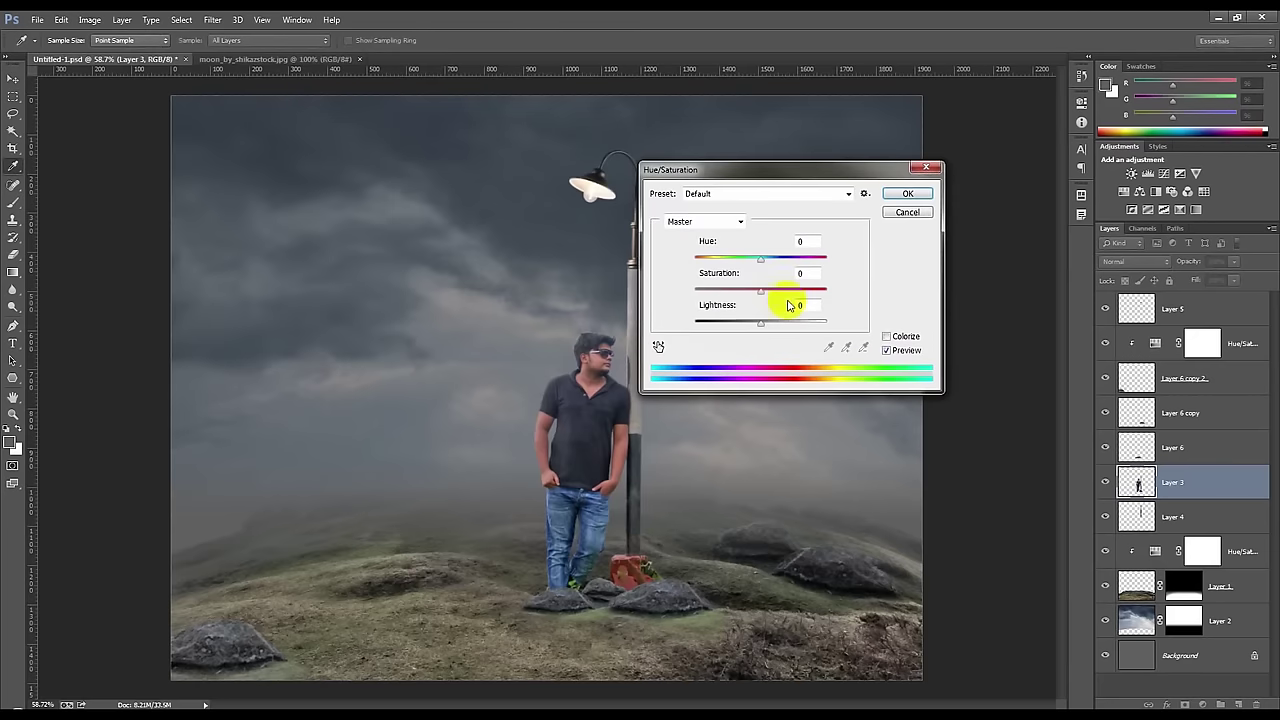
left_click_drag(758, 296, 743, 300)
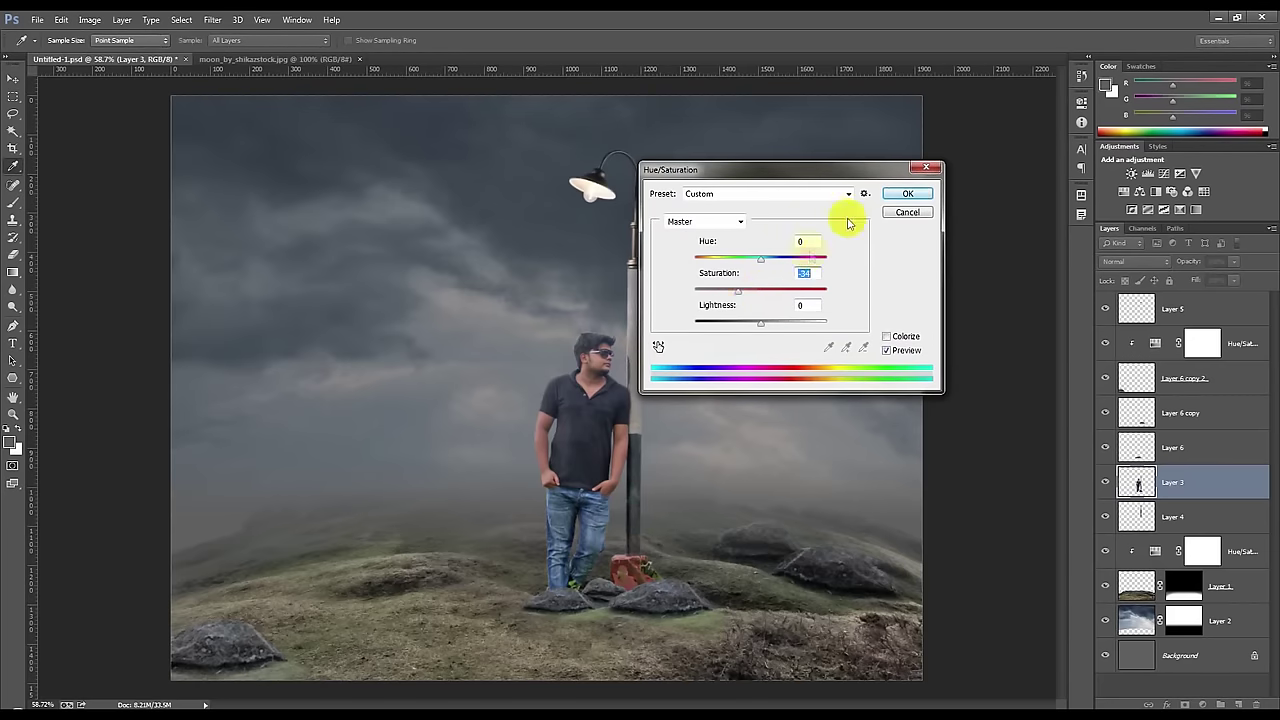
left_click(907, 193)
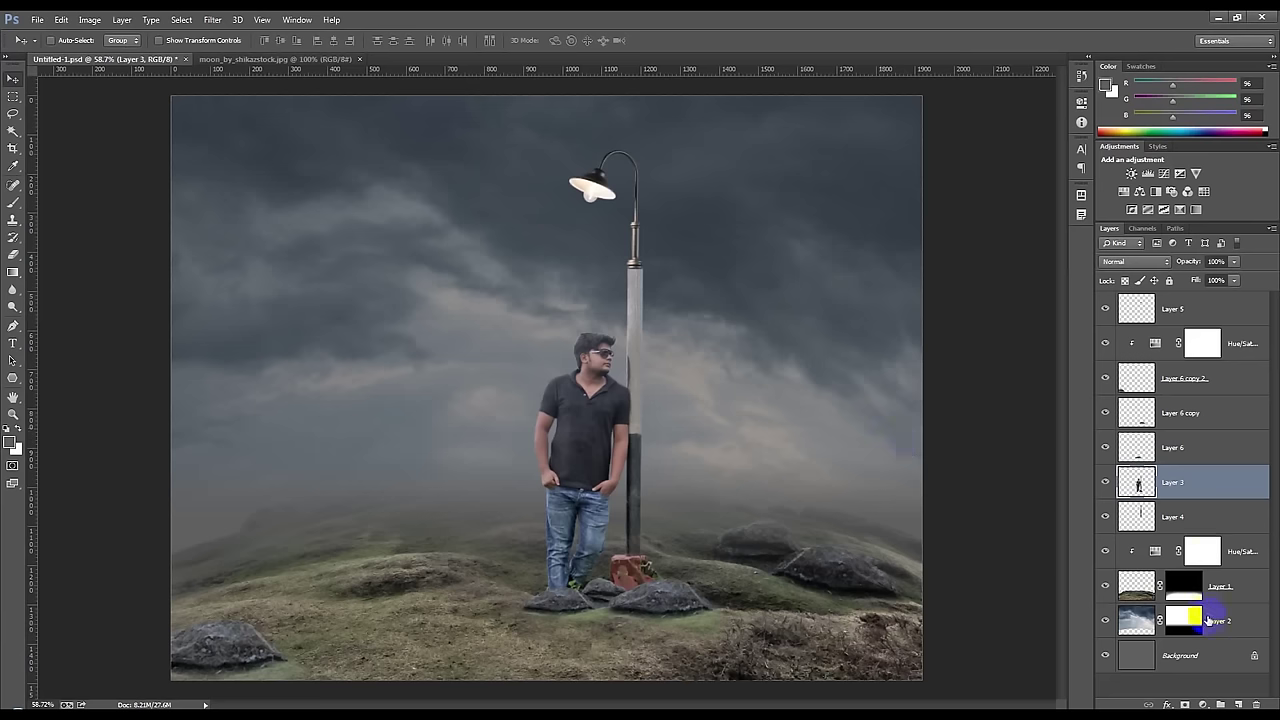
- Add a new layer above Hue/Saturation and load the 781 px cloud brush in white
left_click(1243, 552)
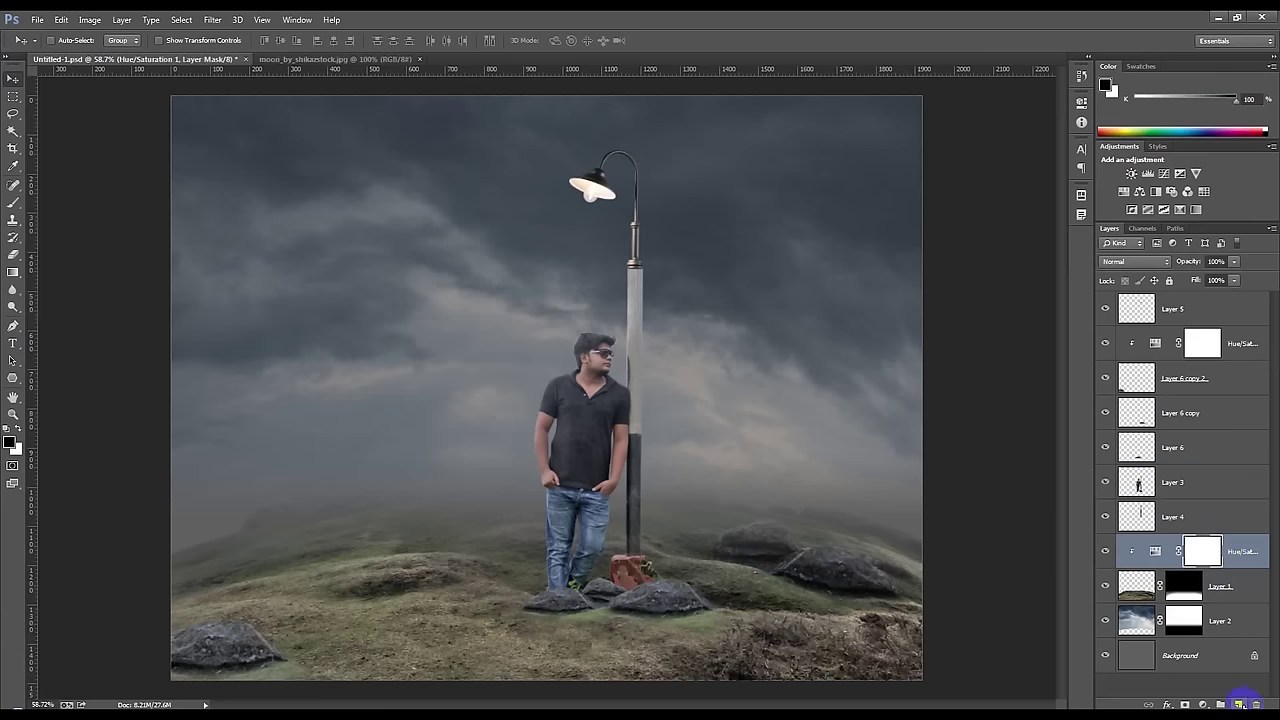
left_click(1238, 704)
left_click(11, 205)
right_click(348, 388)
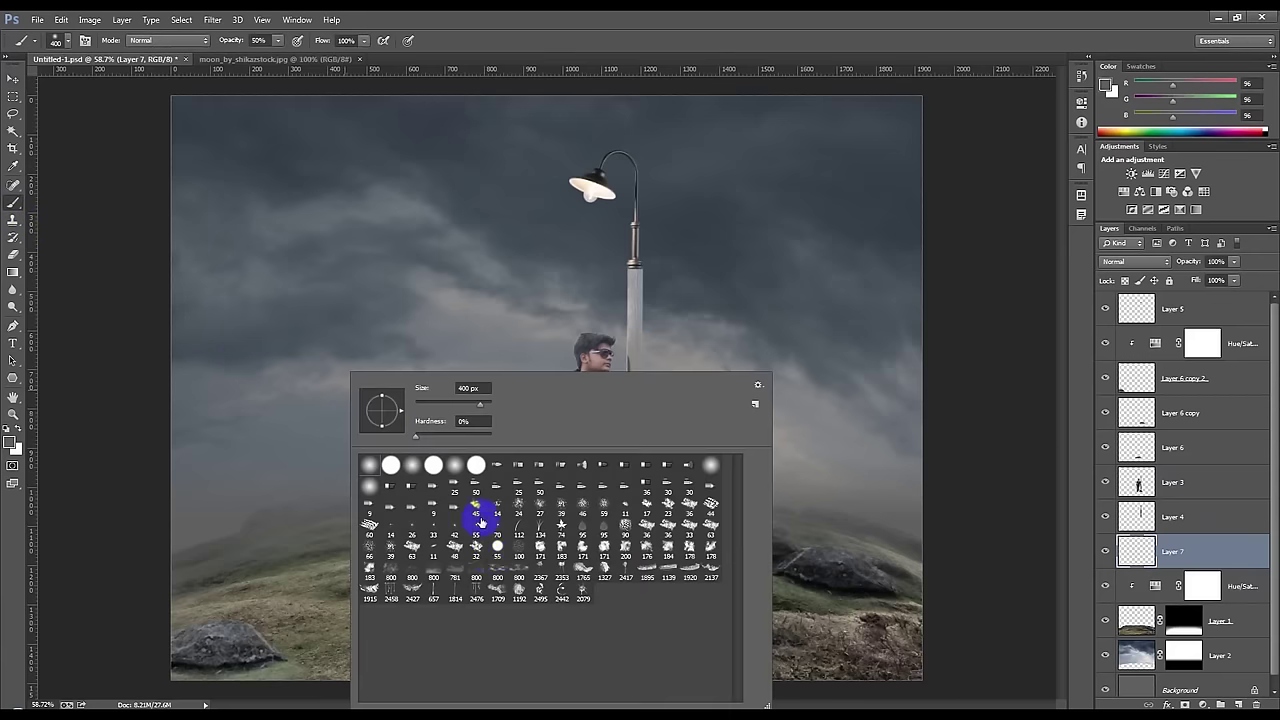
left_click(452, 572)
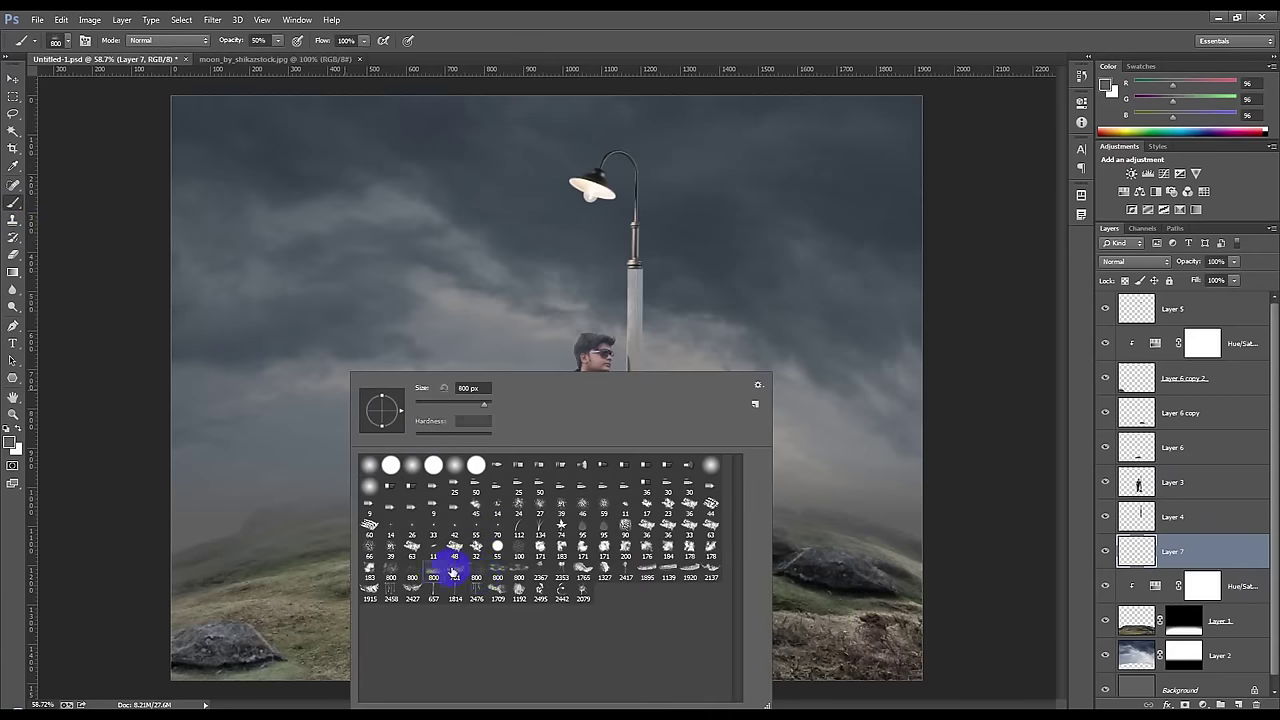
left_click(210, 485)
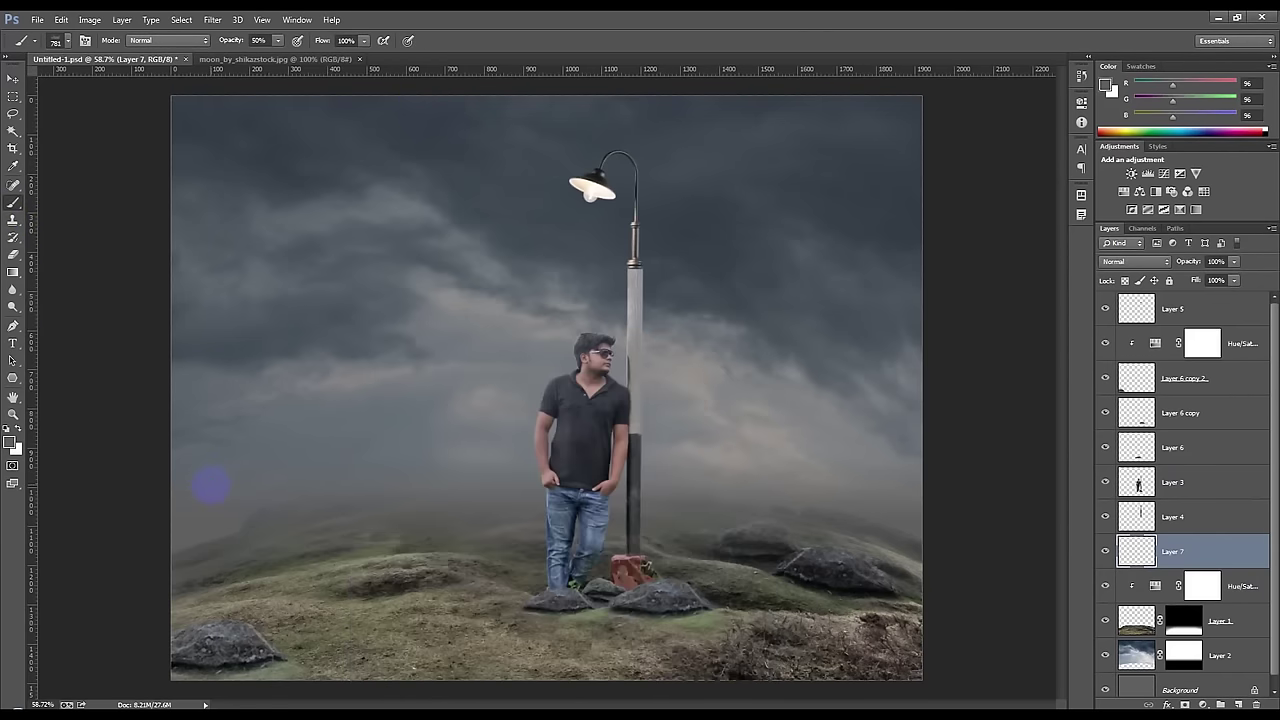
left_click(19, 430)
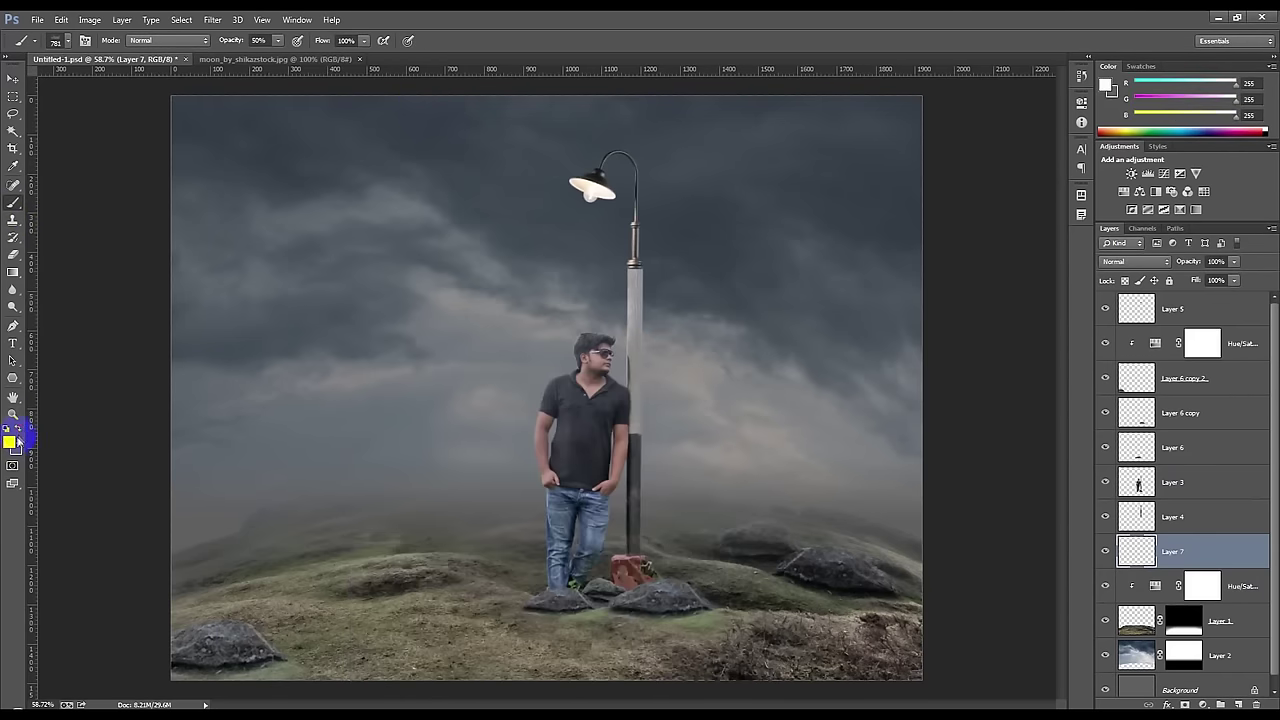
- Paint soft white fog across the lower middle and lower hill on Layer 5
left_click_drag(385, 465, 910, 535)
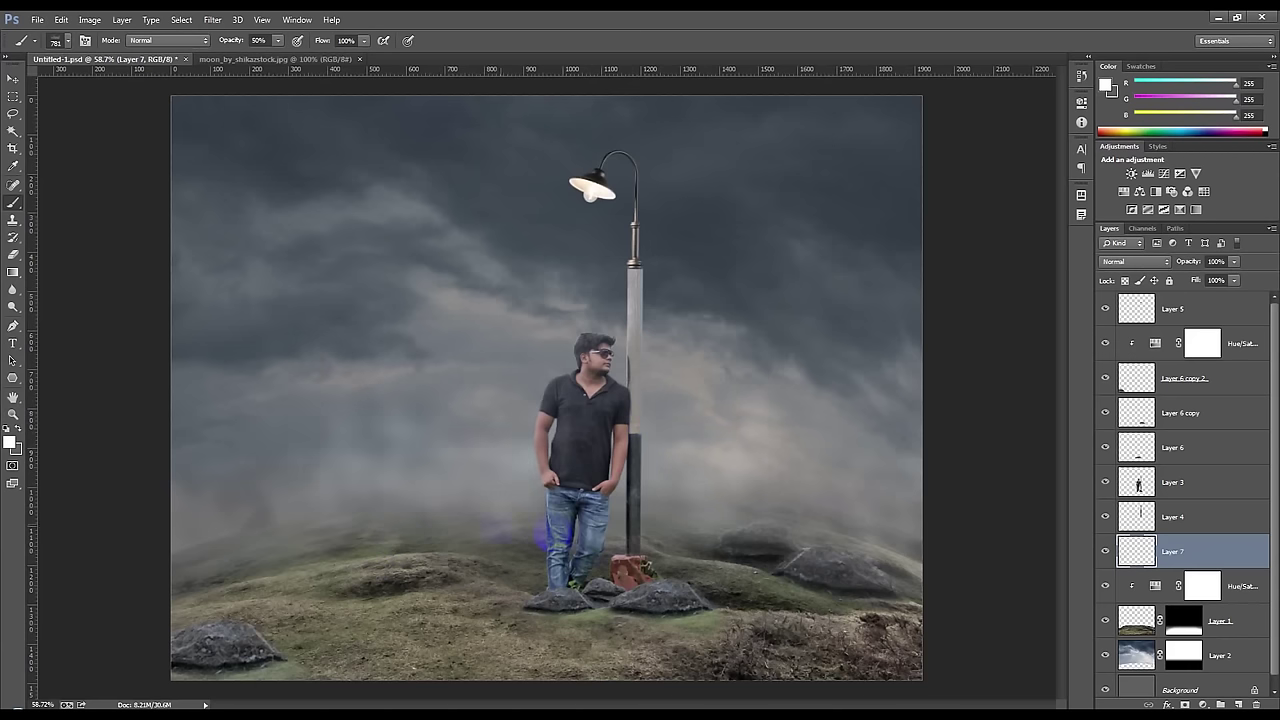
left_click(1205, 309)
mouse_move(918, 645)
left_mouse_down()
mouse_move(137, 575)
mouse_move(213, 605)
left_mouse_up()
left_click_drag(492, 555, 949, 603)
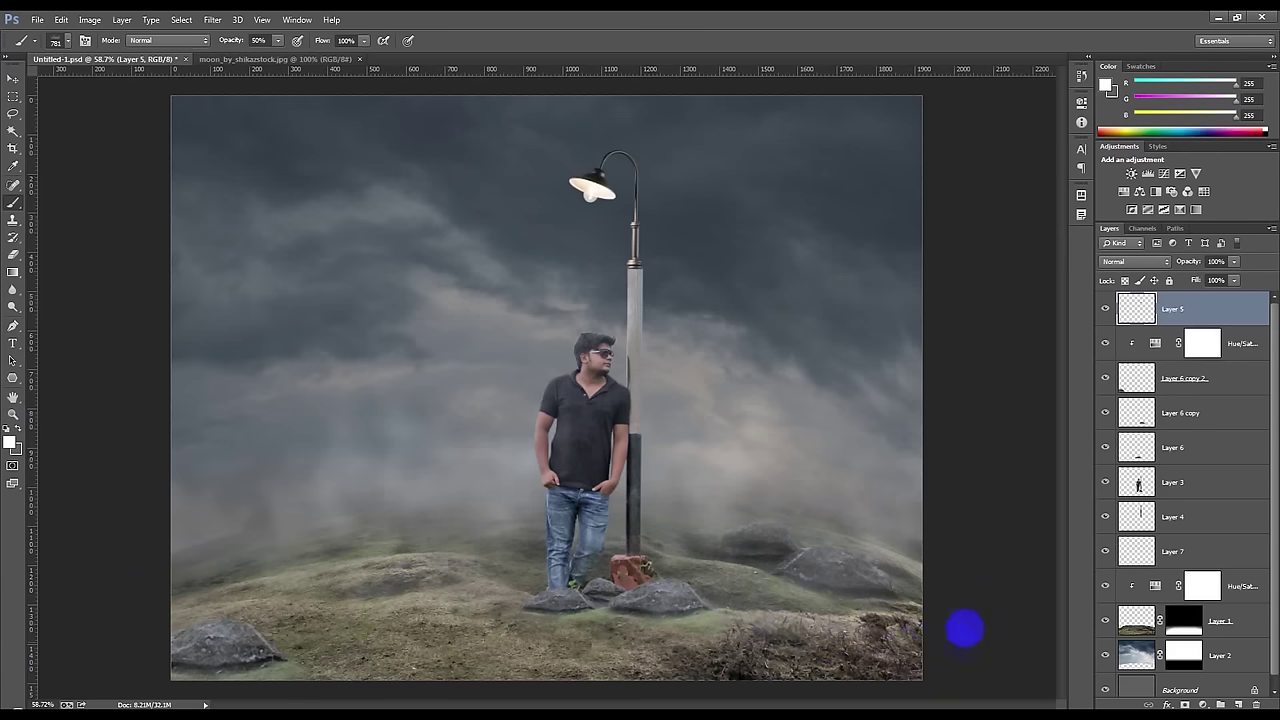
left_click(12, 78)
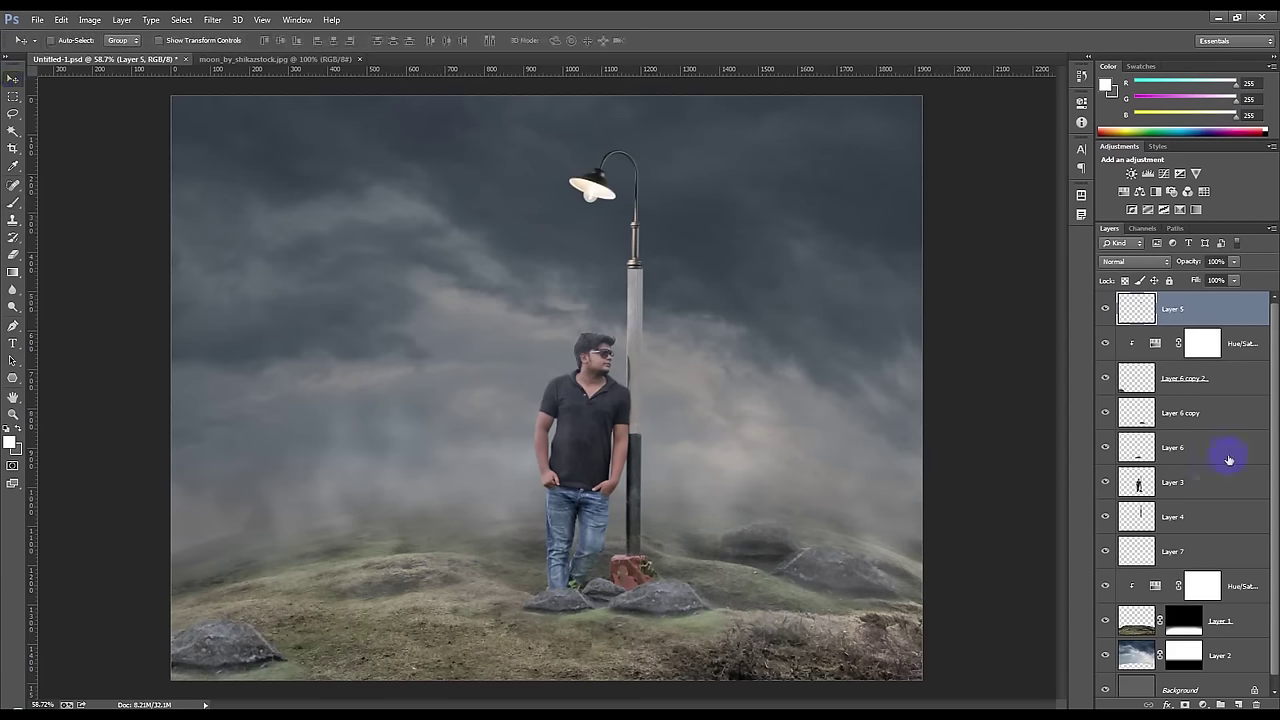
- Add a Gradient fill layer above the Hue/Saturation 1 layer
left_click_drag(1188, 262, 1185, 263)
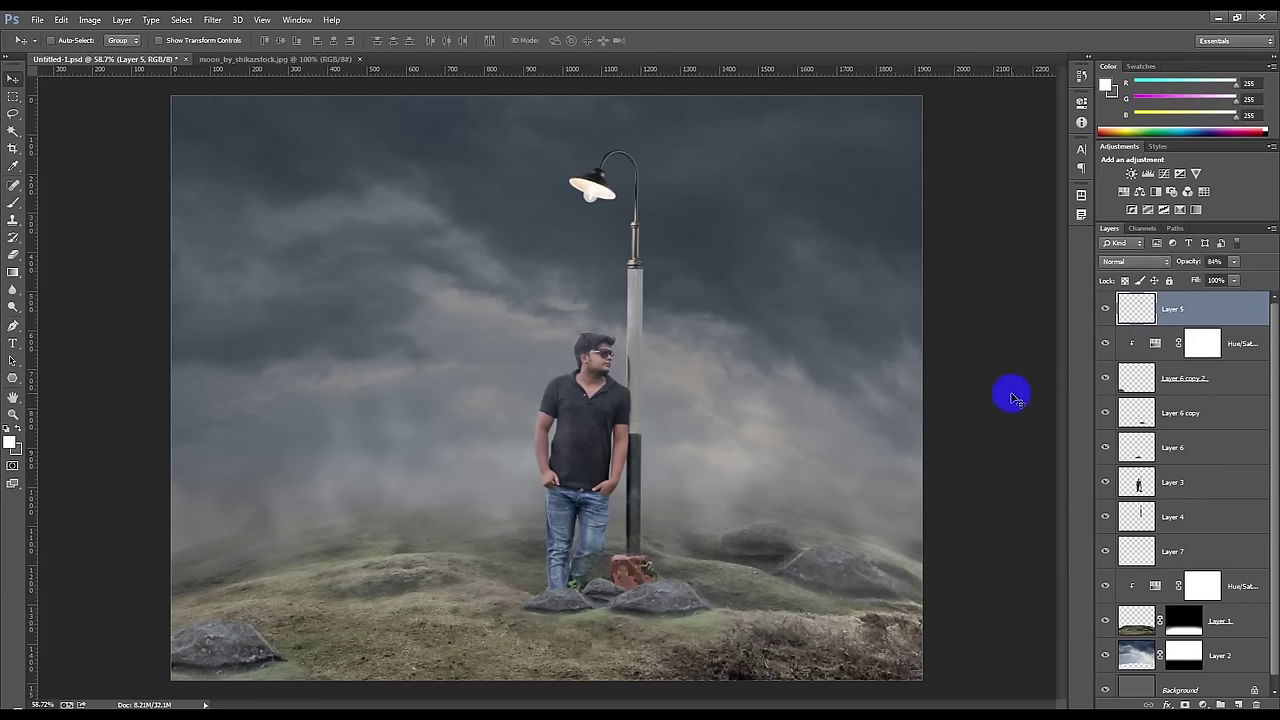
left_click(1232, 590)
left_click(1203, 704)
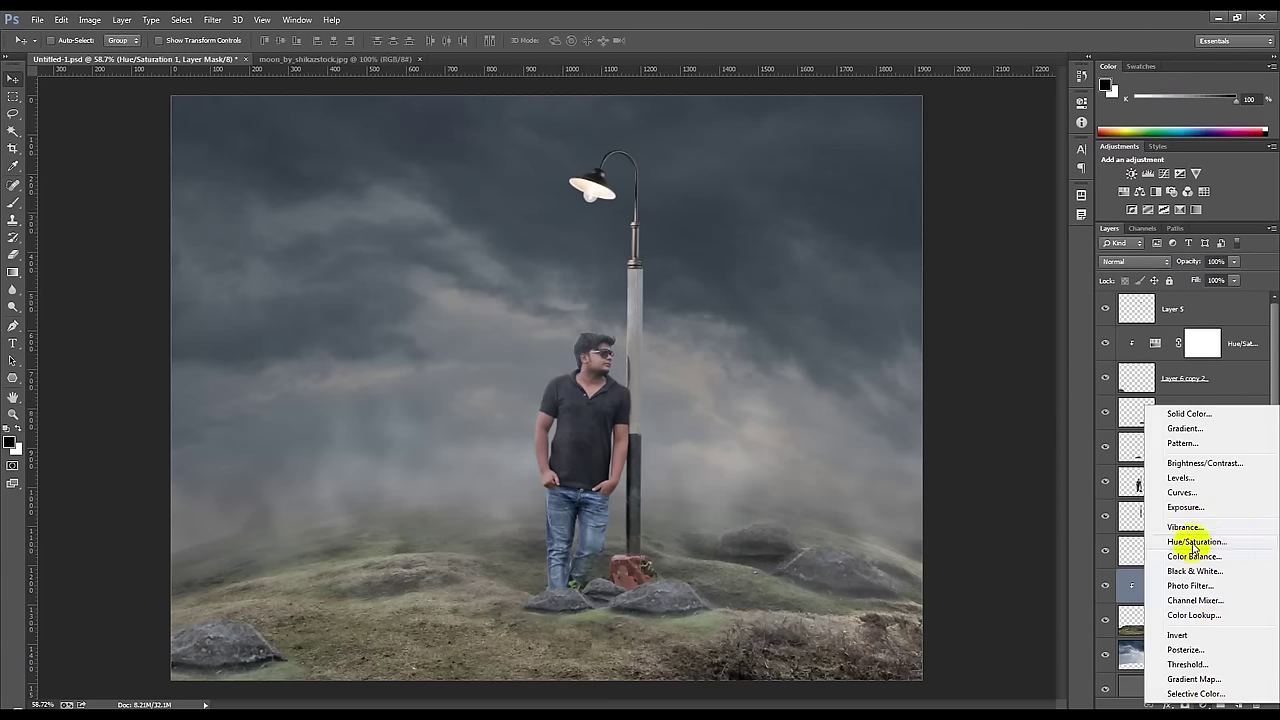
left_click(1184, 428)
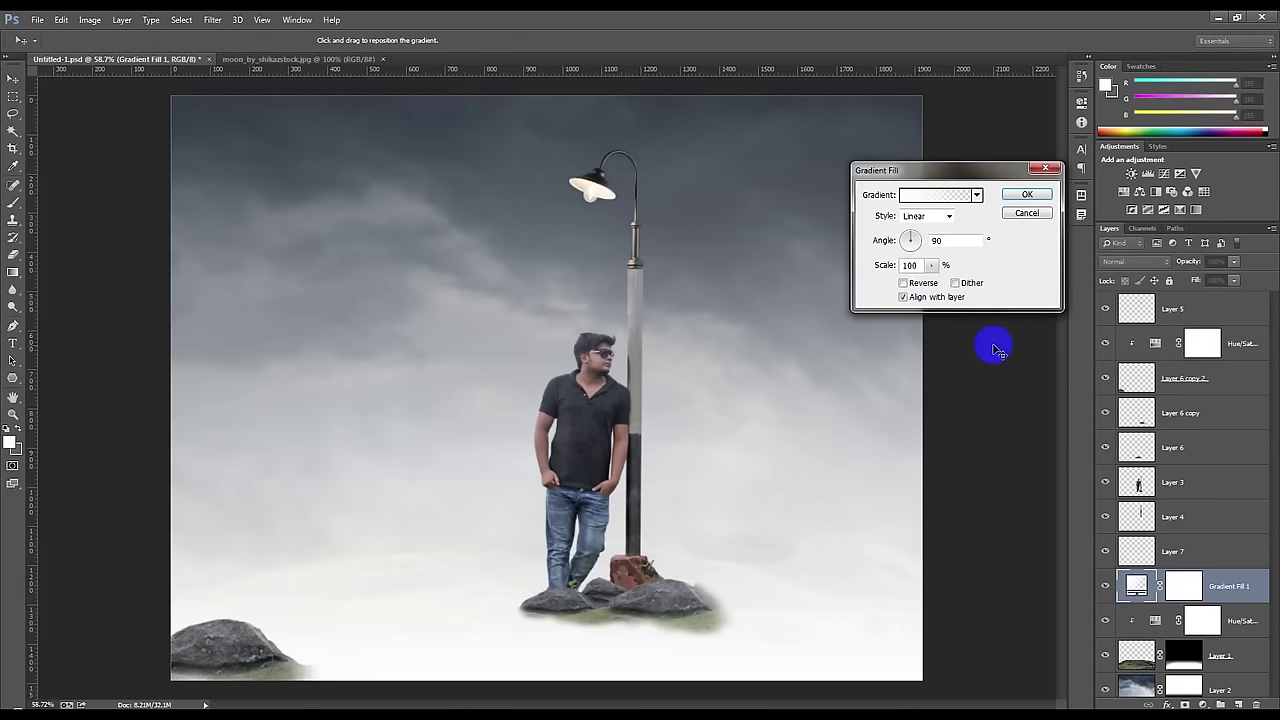
- Set the gradient to gray-to-transparent, Radial, reversed, recentred, at scale 199
left_click(971, 321)
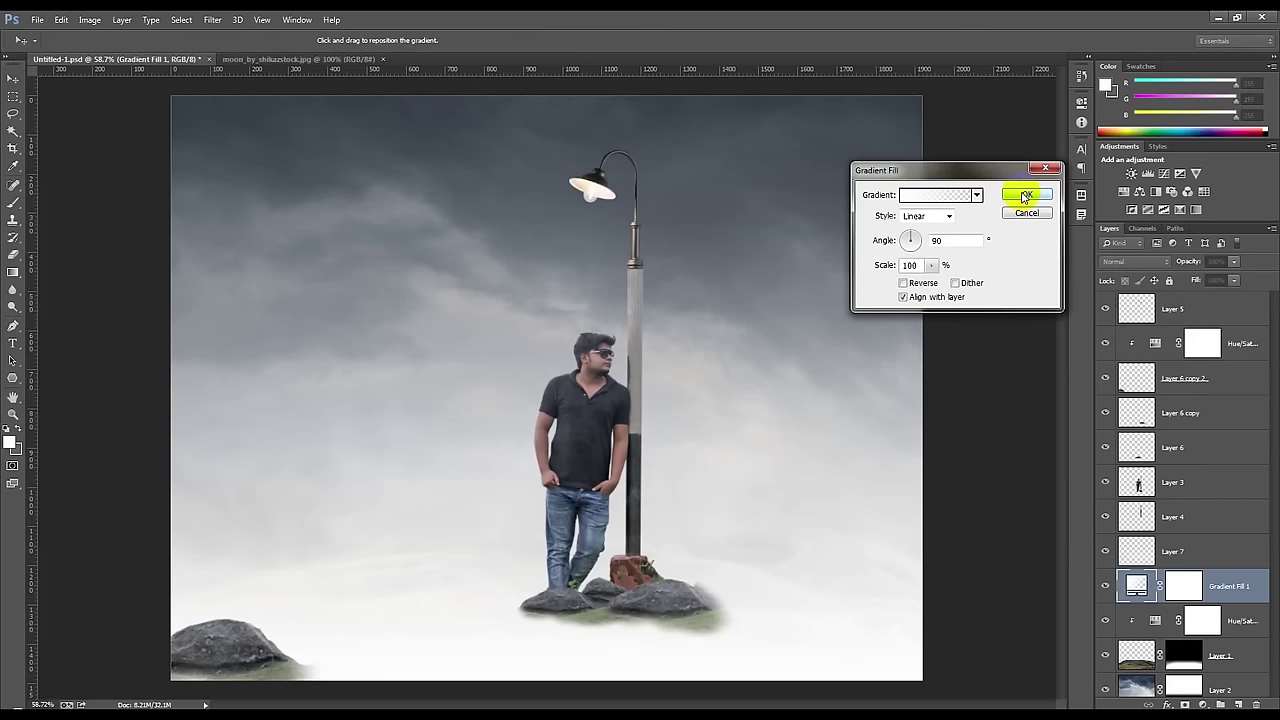
left_click(977, 195)
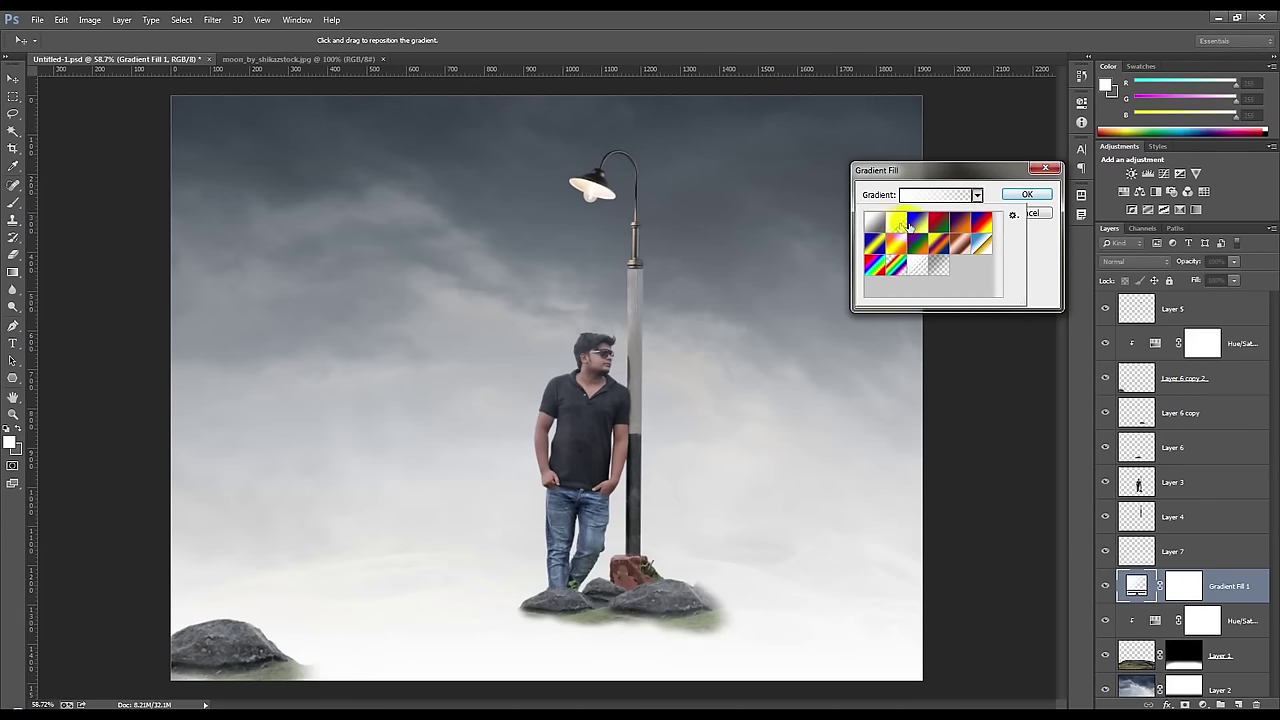
left_click(946, 270)
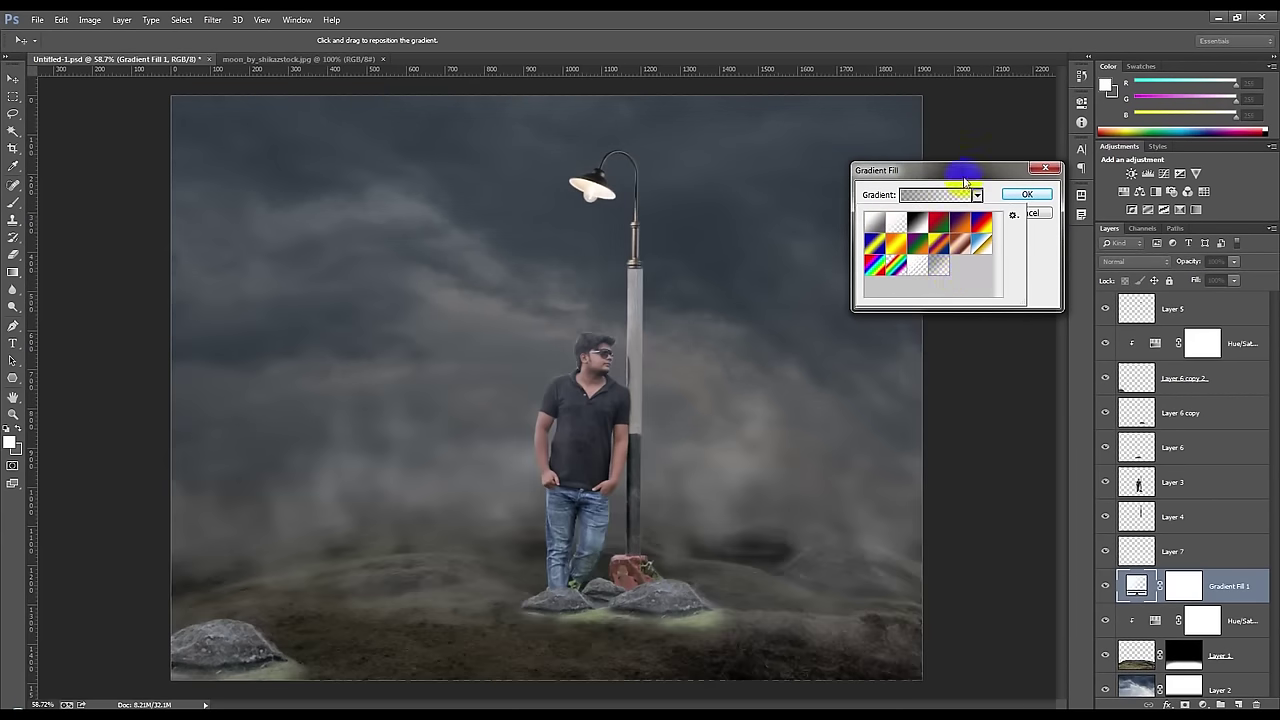
left_click(966, 183)
left_click(928, 215)
left_click(920, 238)
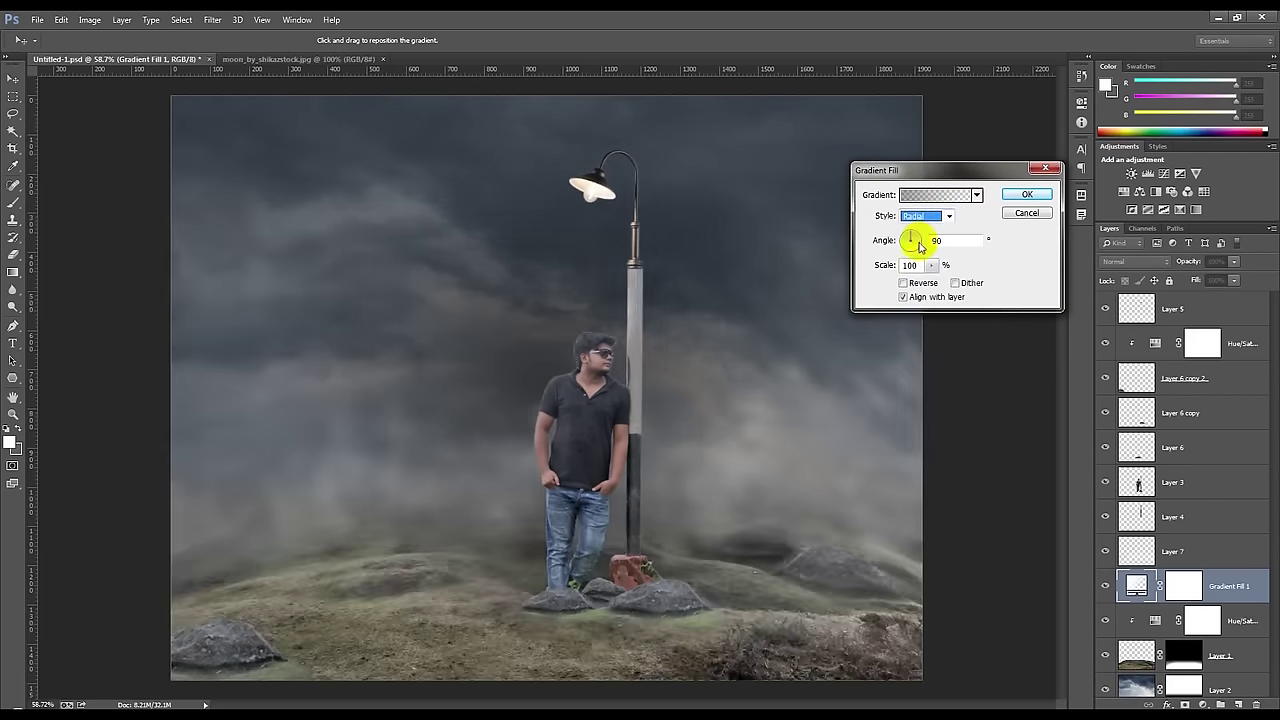
left_click(903, 283)
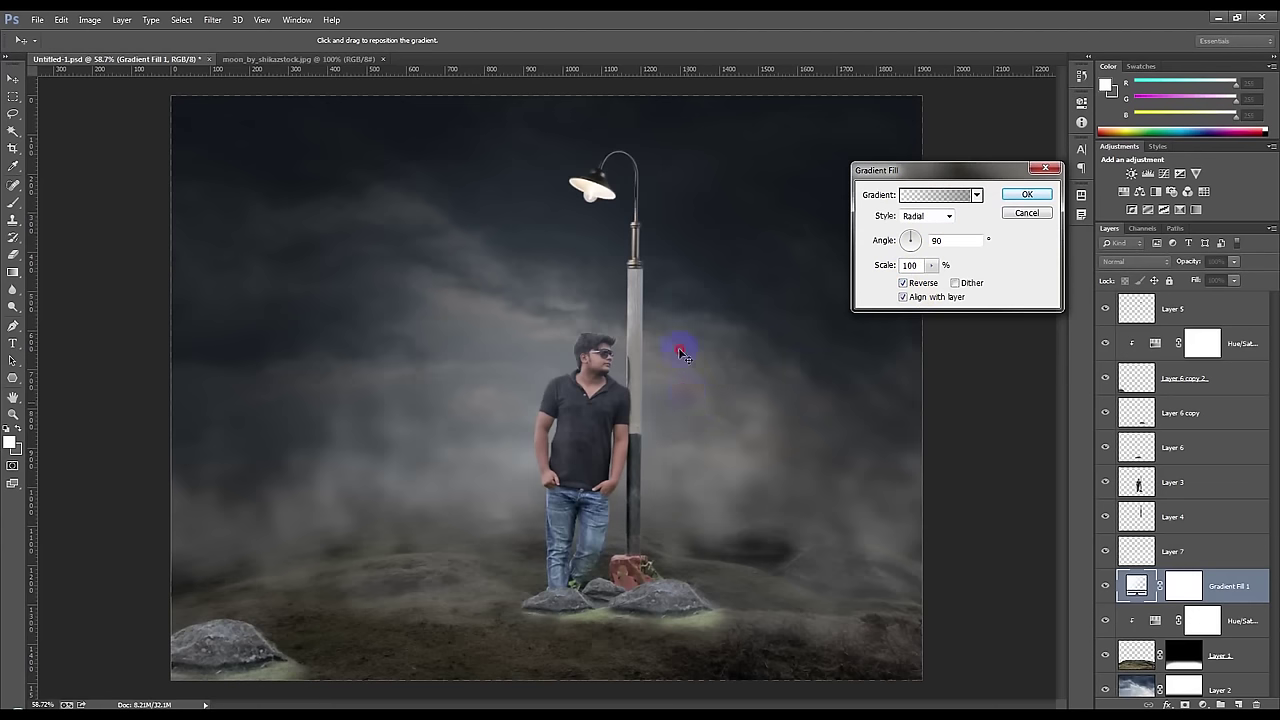
left_click_drag(679, 351, 679, 366)
left_click_drag(930, 268, 939, 286)
left_click(1024, 197)
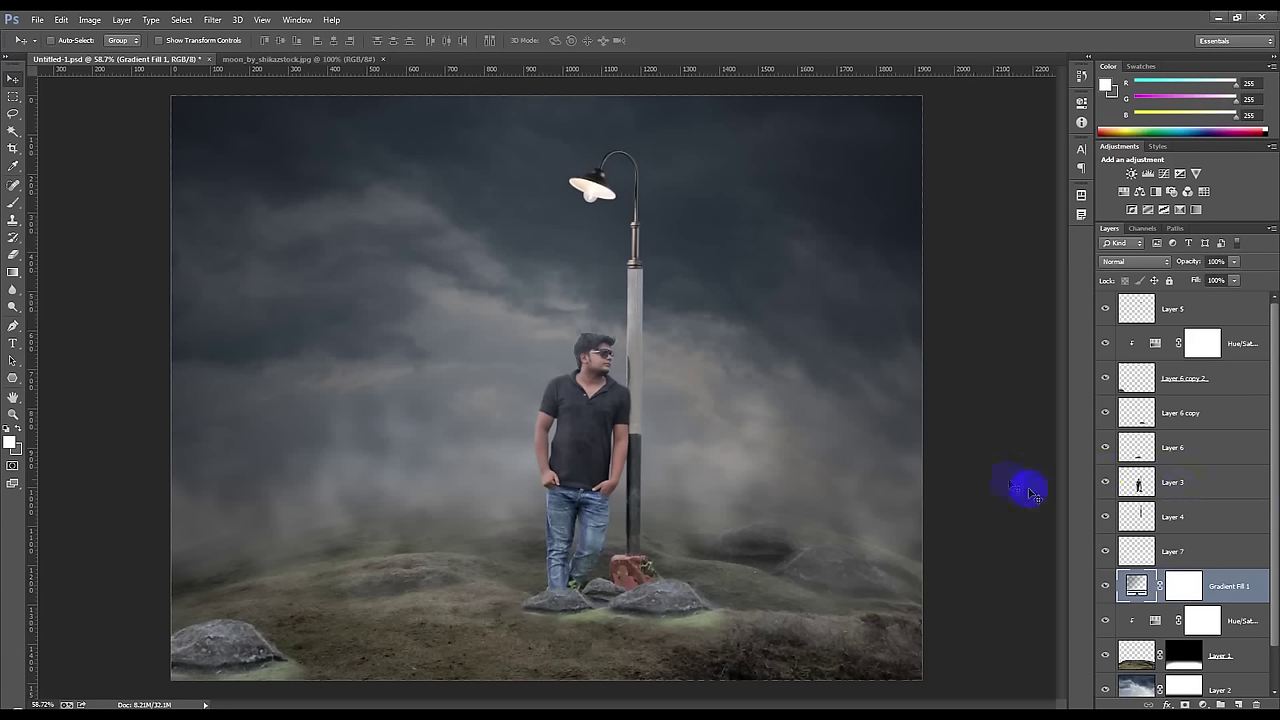
left_click(1181, 452)
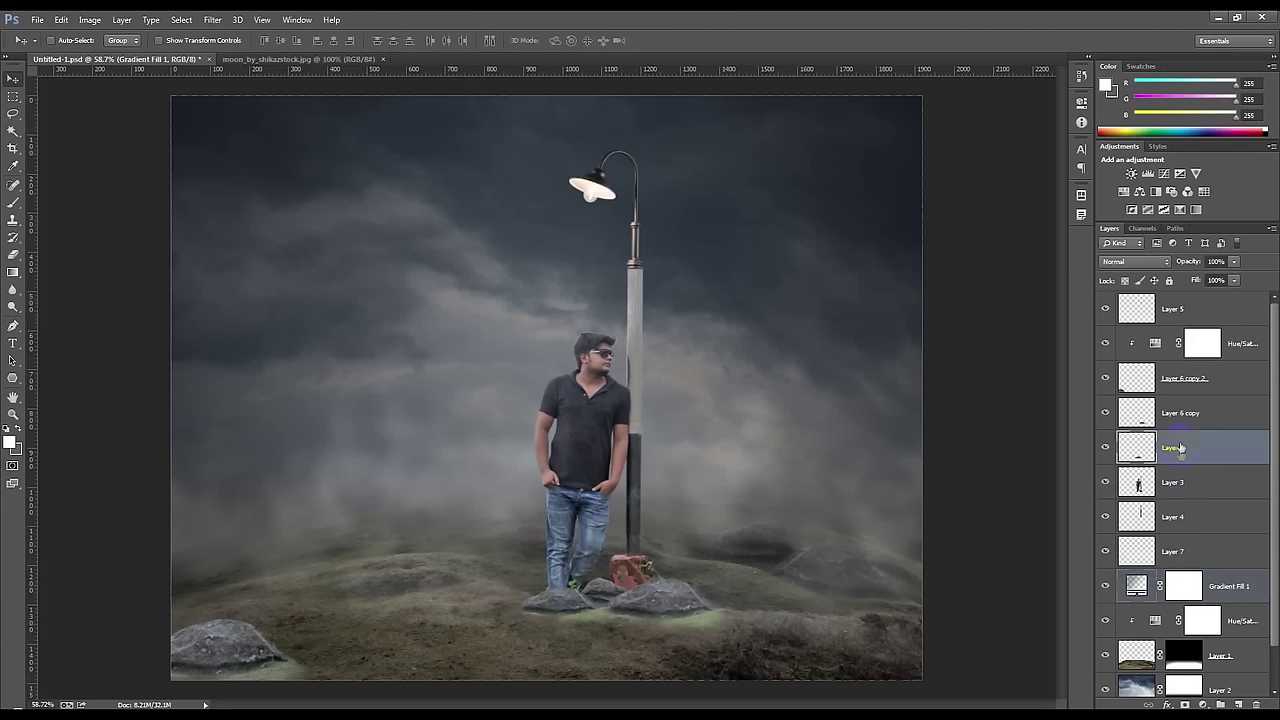
- Merge Layer 6 into Layer 6 copy and zoom in on the rocks at the base
left_click(1199, 389, "shift")
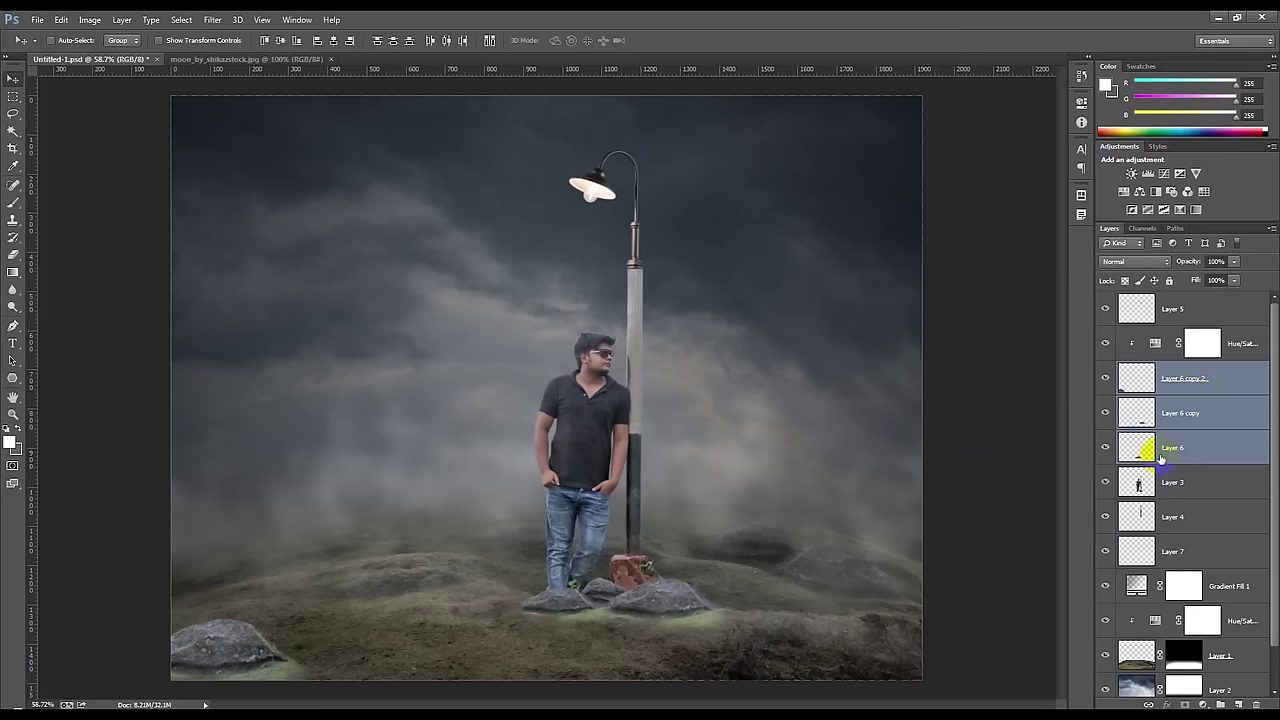
left_click(1160, 455)
left_click(1176, 428, "shift")
key("ctrl+e")
left_click(1105, 412)
left_click_drag(607, 650, 689, 646)
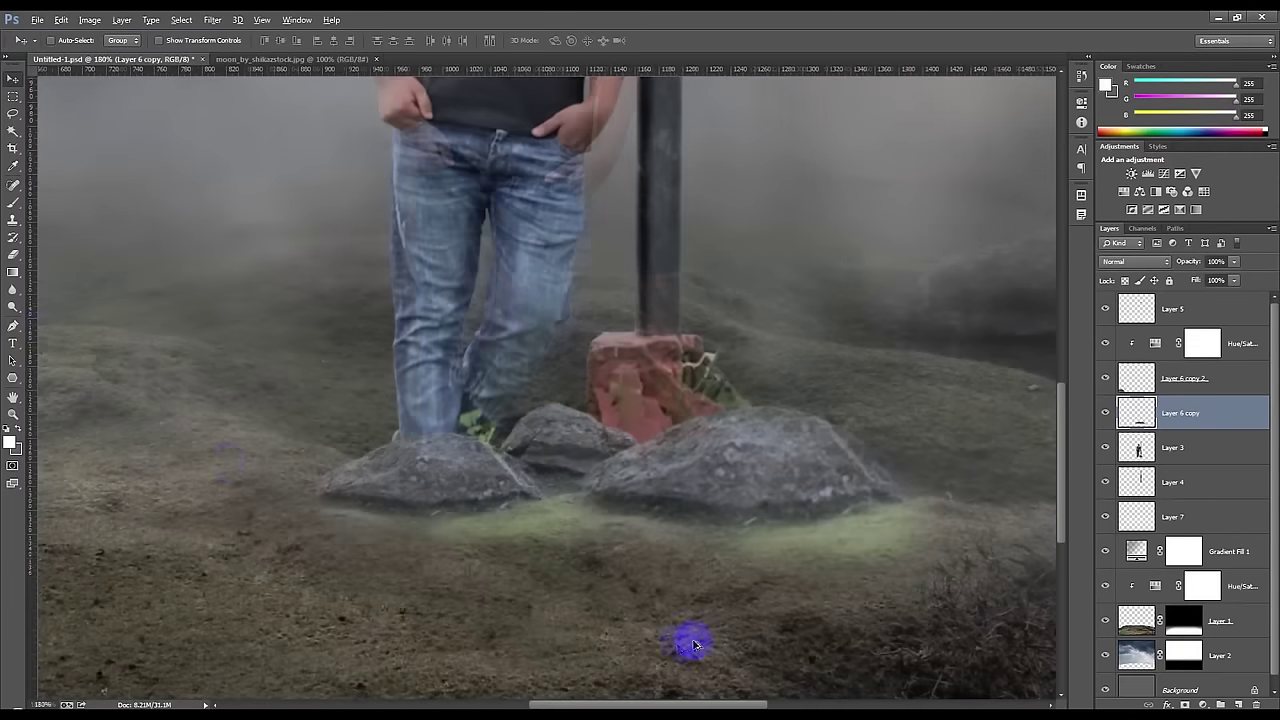
- Set a 92 px brush size, undo a stray light patch, and switch to the Eraser
left_click(12, 205)
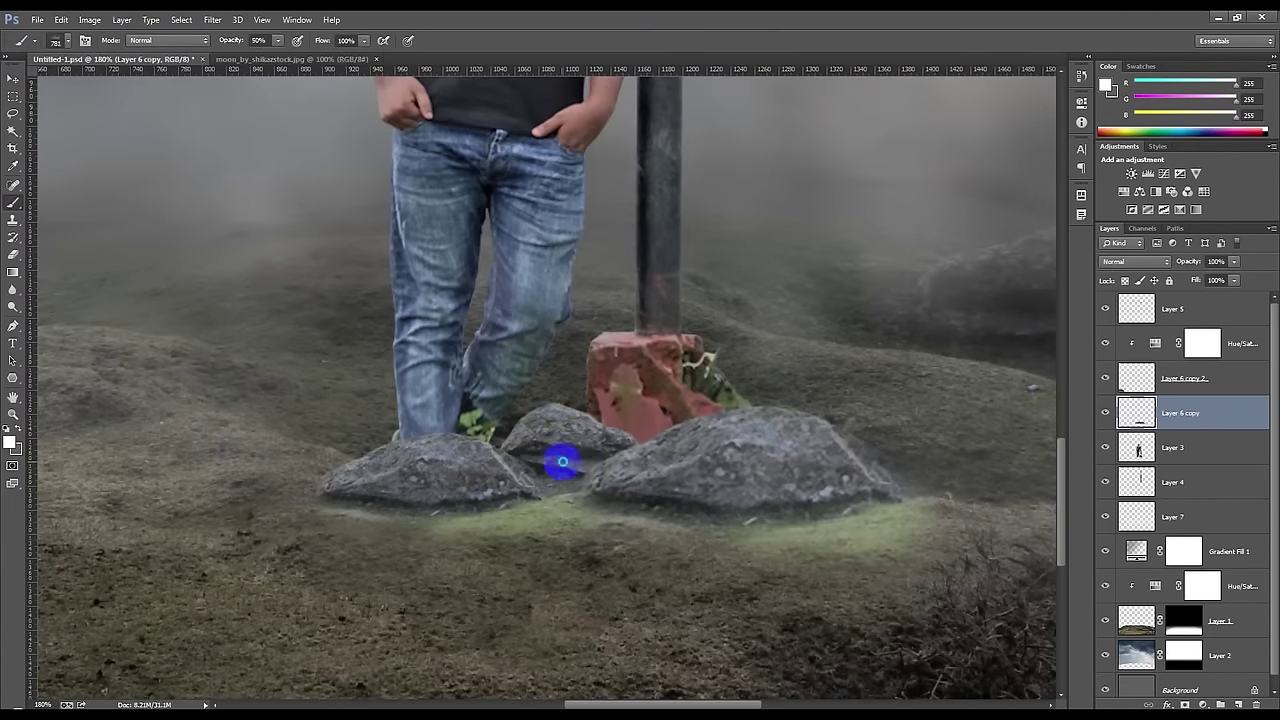
right_click(568, 456)
left_click_drag(666, 401, 509, 449)
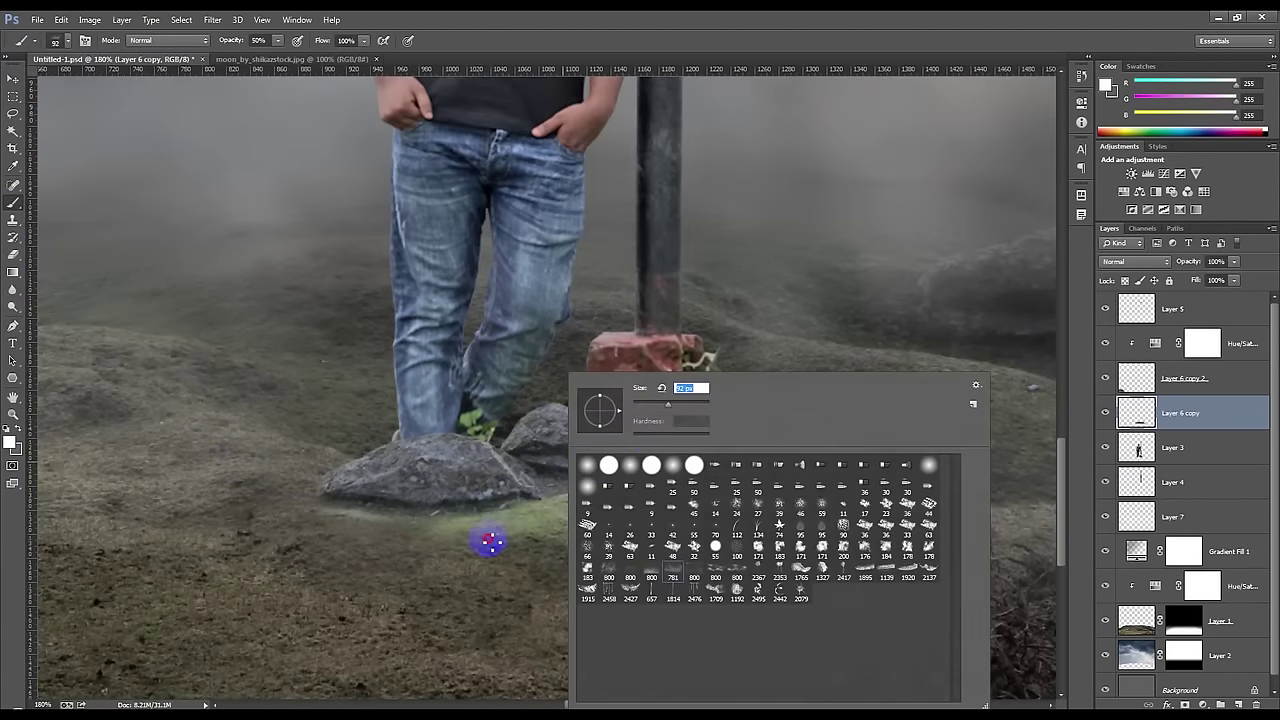
left_click(491, 540)
key("ctrl+z")
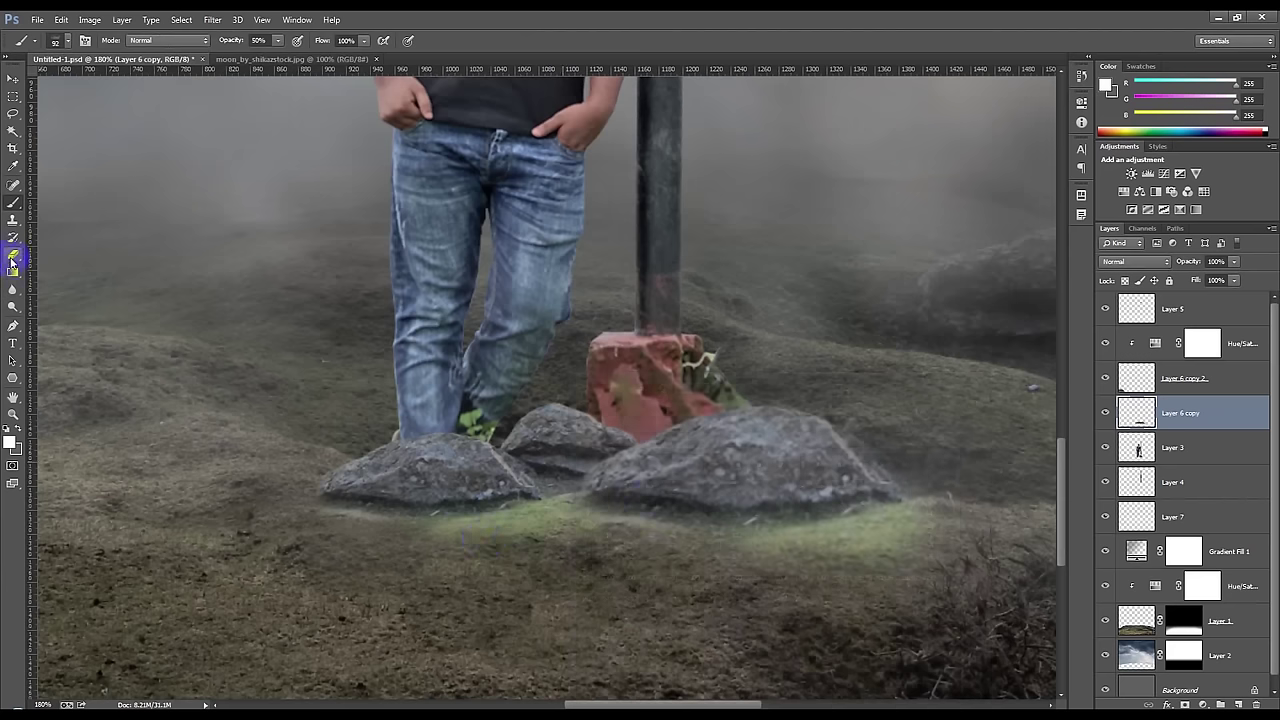
left_click(12, 254)
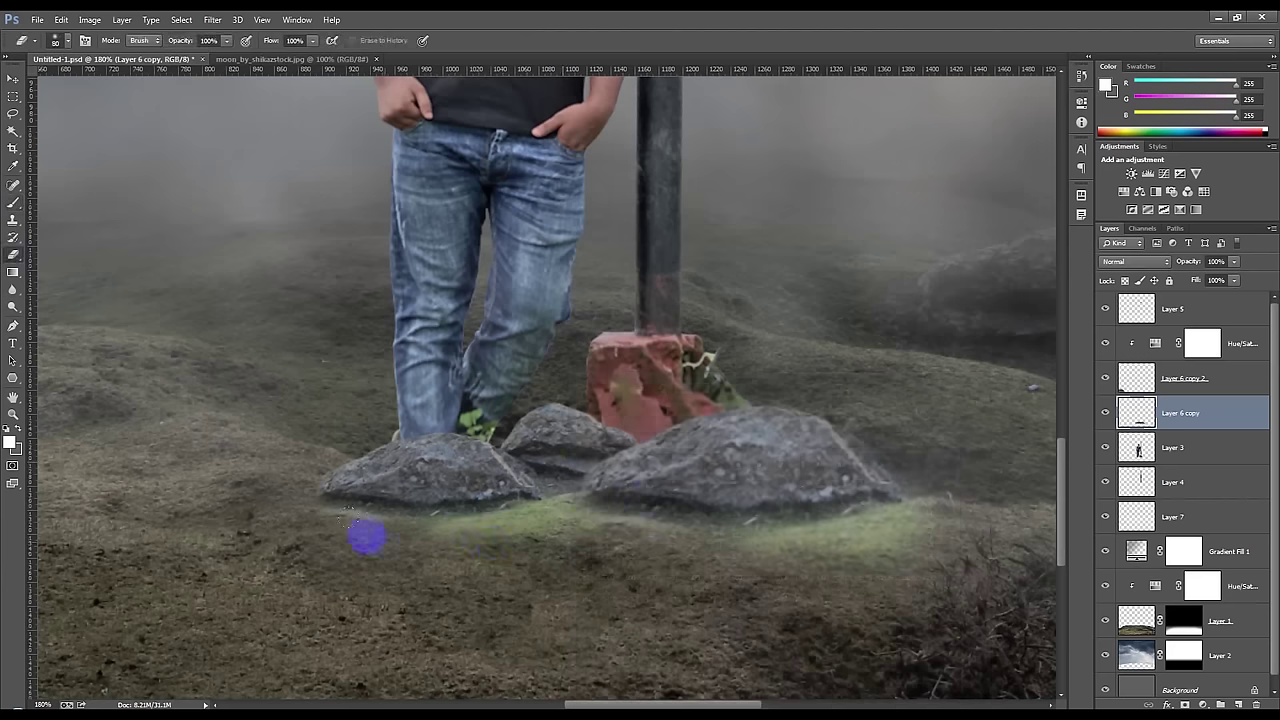
- Erase the green glow beneath the left rock and along the right rock
mouse_move(332, 533)
left_mouse_down()
mouse_move(575, 527)
mouse_move(884, 556)
mouse_move(893, 519)
left_mouse_up()
left_click_drag(768, 546, 759, 553)
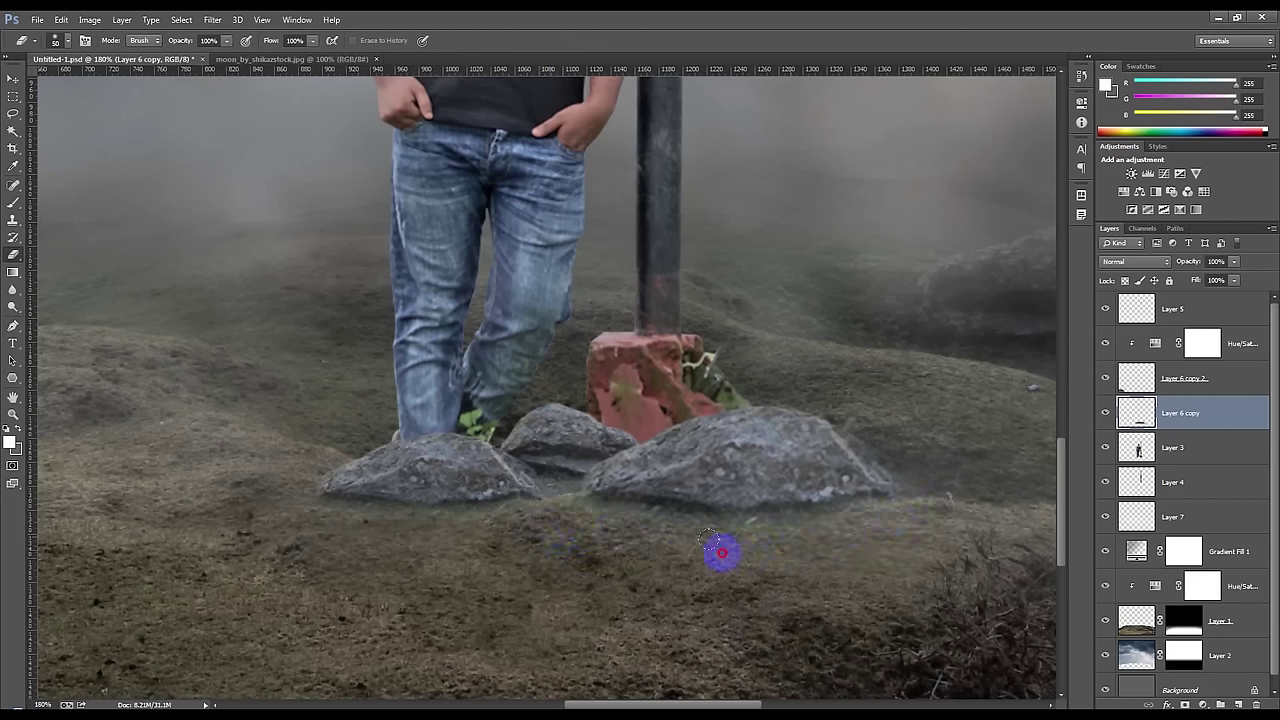
mouse_move(643, 545)
left_mouse_down()
mouse_move(580, 523)
mouse_move(348, 530)
left_mouse_up()
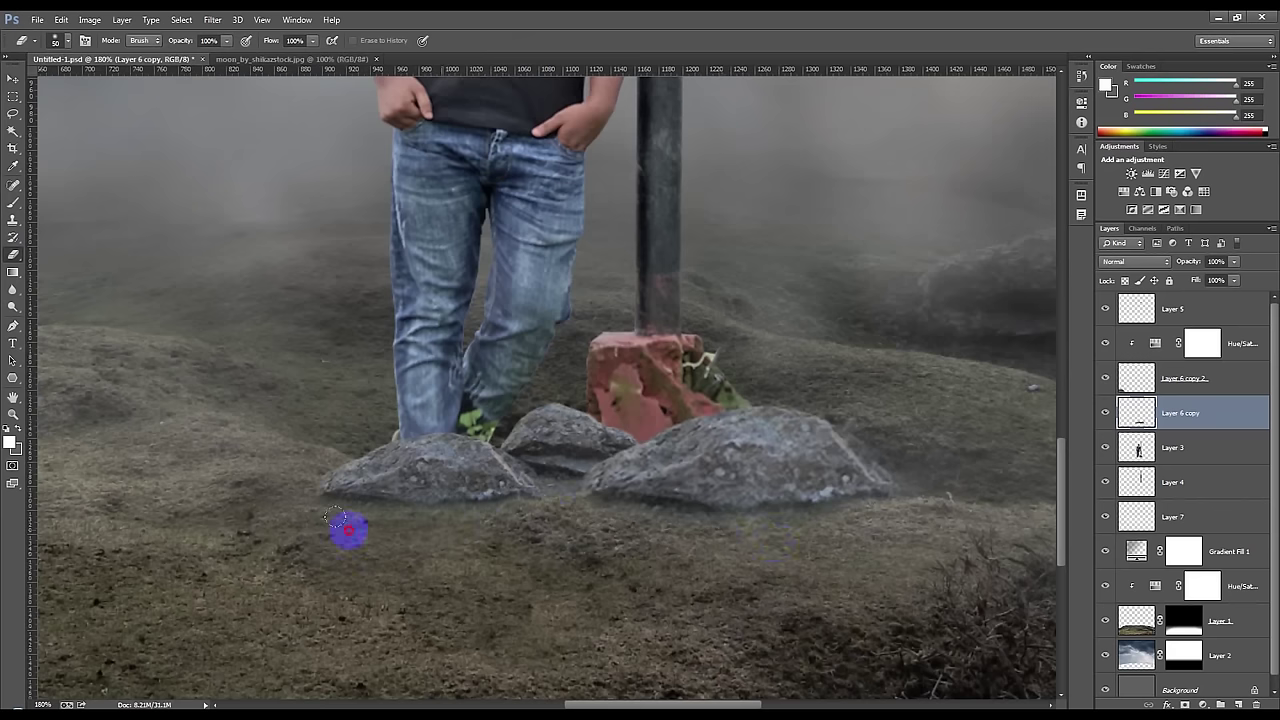
mouse_move(920, 468)
left_mouse_down()
mouse_move(848, 422)
mouse_move(930, 480)
left_mouse_up()
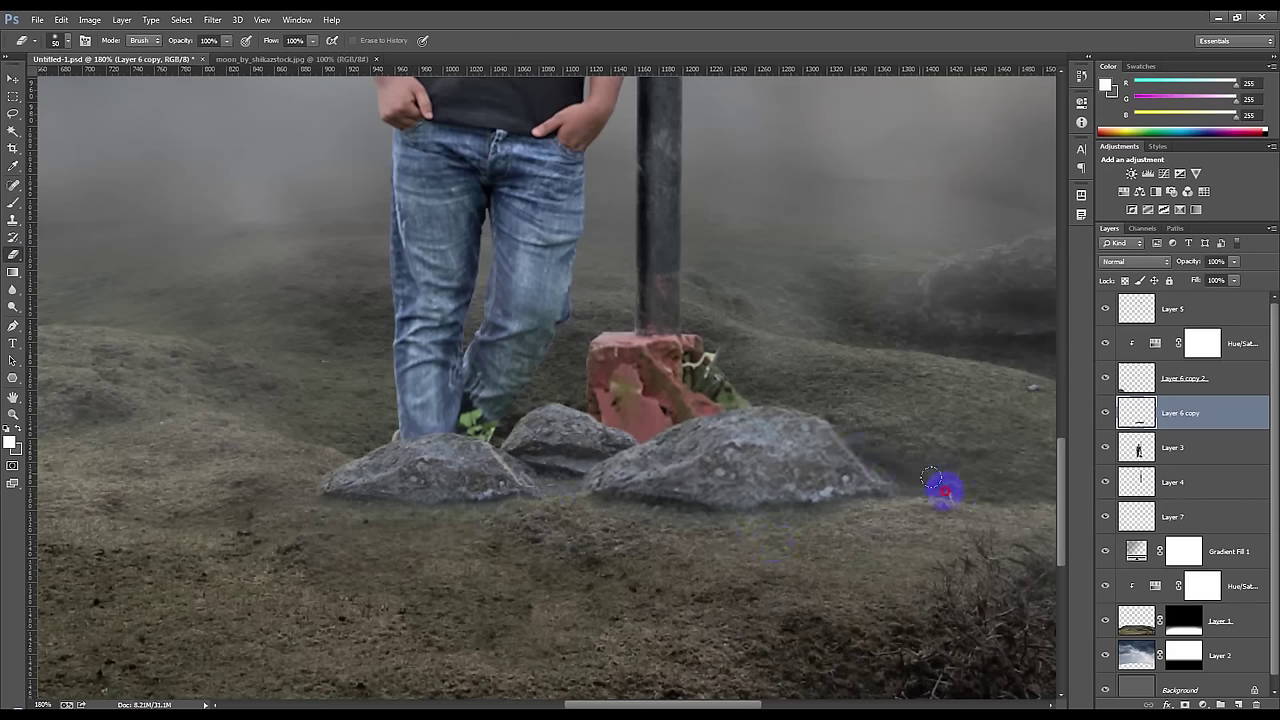
left_click_drag(838, 388, 815, 463)
- Erase the light glow below the left rock on Layer 6 copy 2
scroll(660, 470, "down", 2)
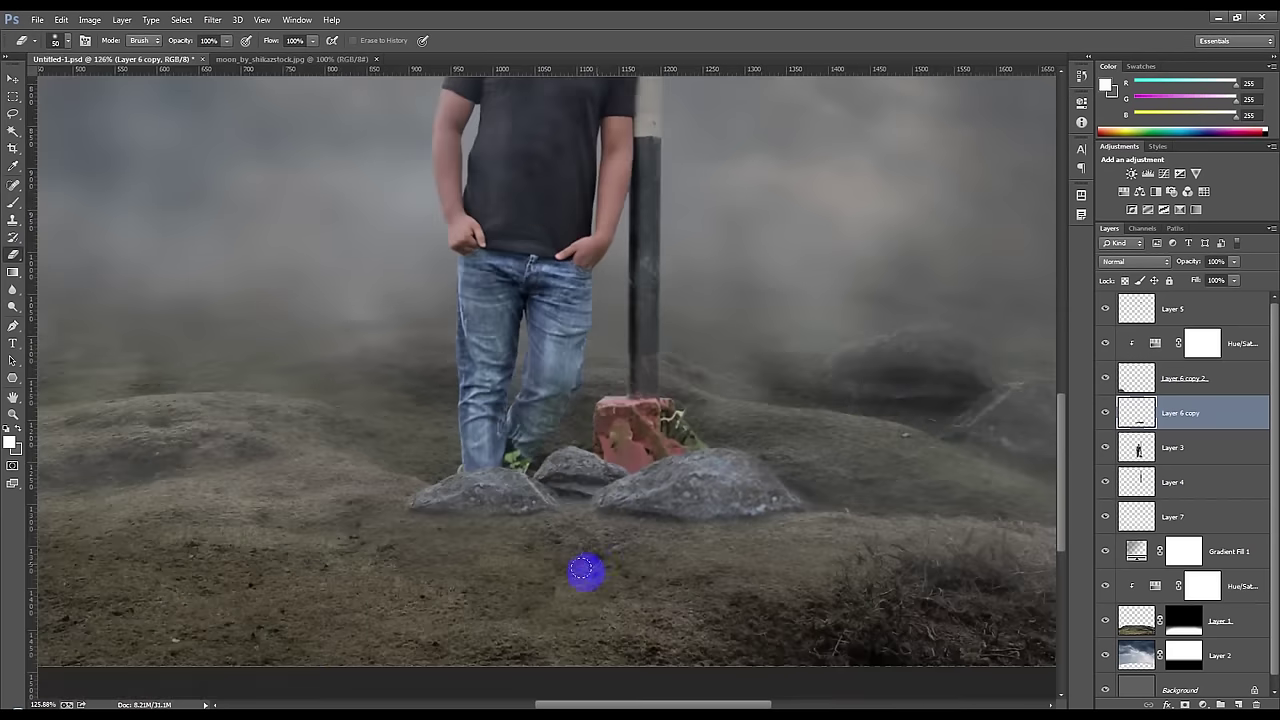
scroll(586, 571, "down", 2)
scroll(506, 609, "down", 1)
scroll(277, 625, "up", 1)
scroll(503, 491, "up", 2)
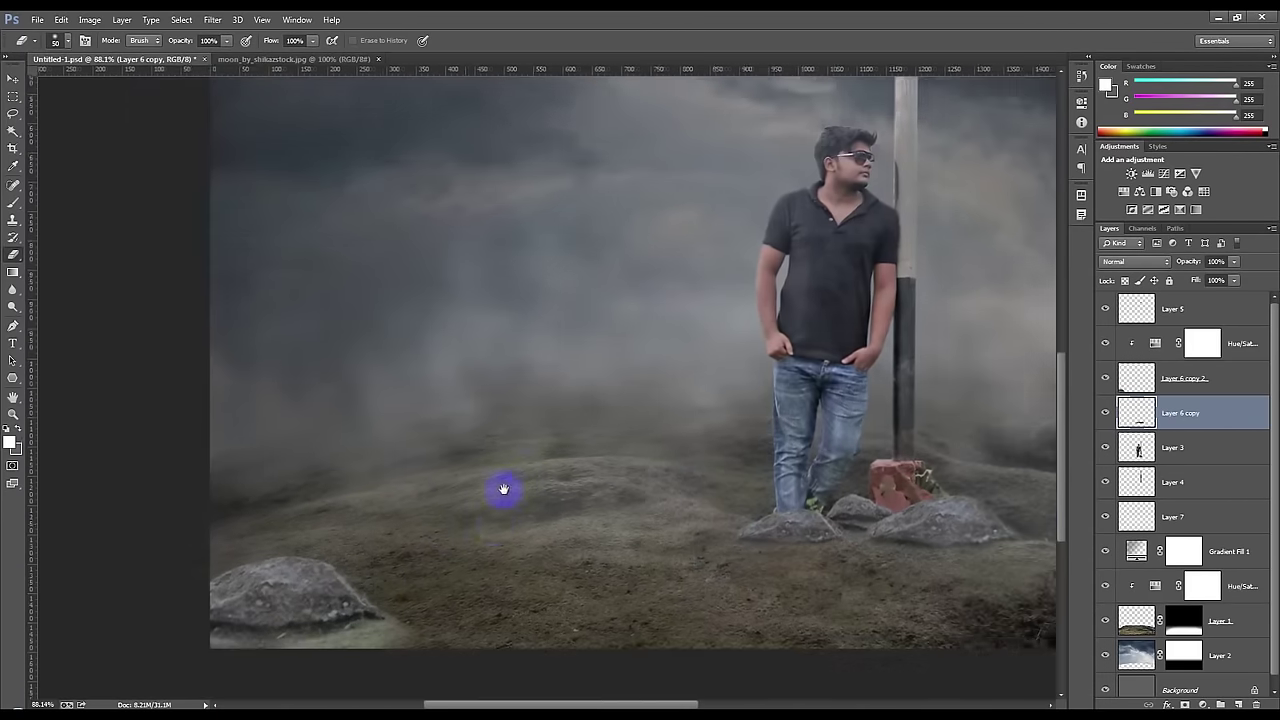
left_click(1135, 378)
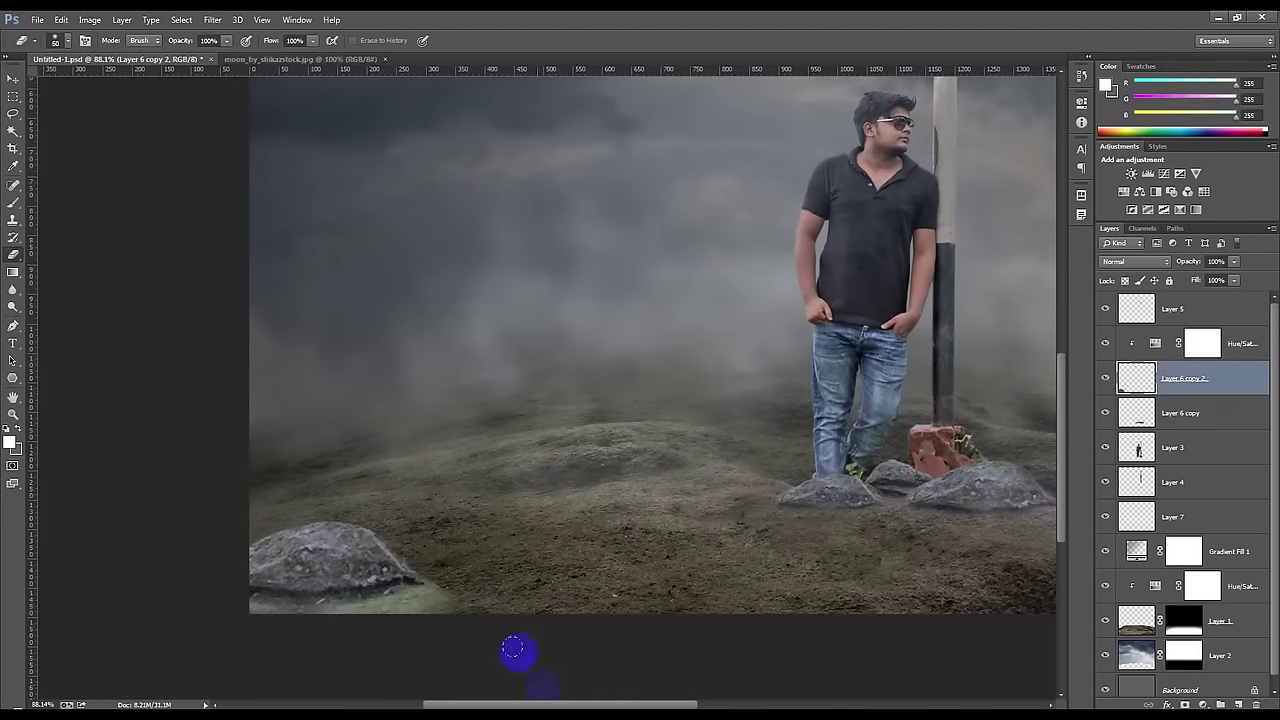
left_click_drag(443, 609, 211, 607)
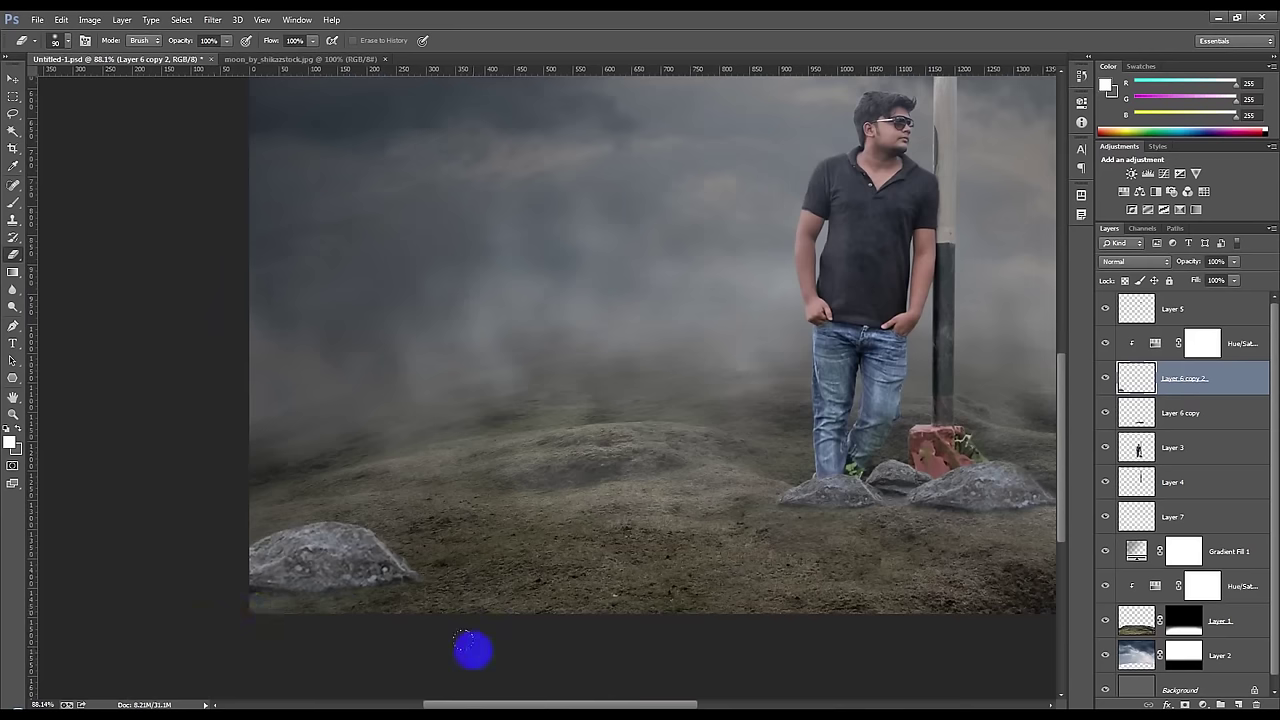
scroll(473, 651, "down", 2)
key("ctrl+m")
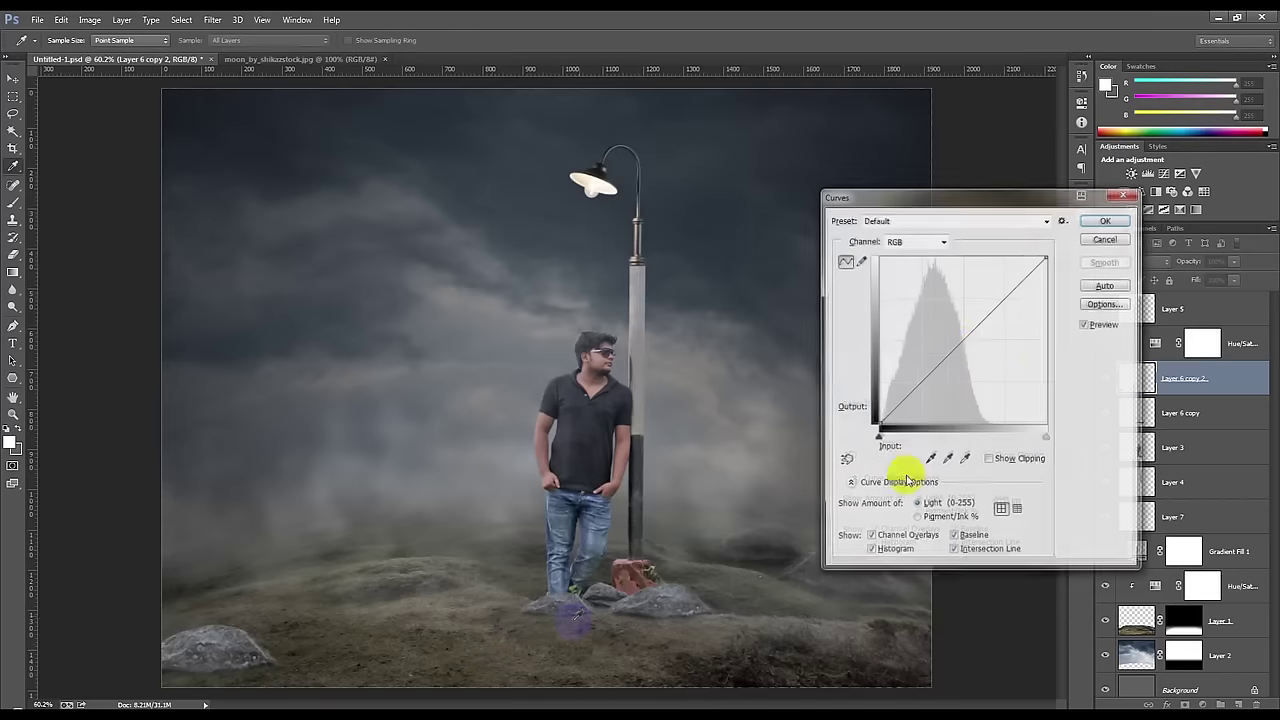
- Darken Layer 6 copy 2 by pulling the Curves midpoint down
left_click_drag(966, 338, 975, 352)
left_click(1108, 224)
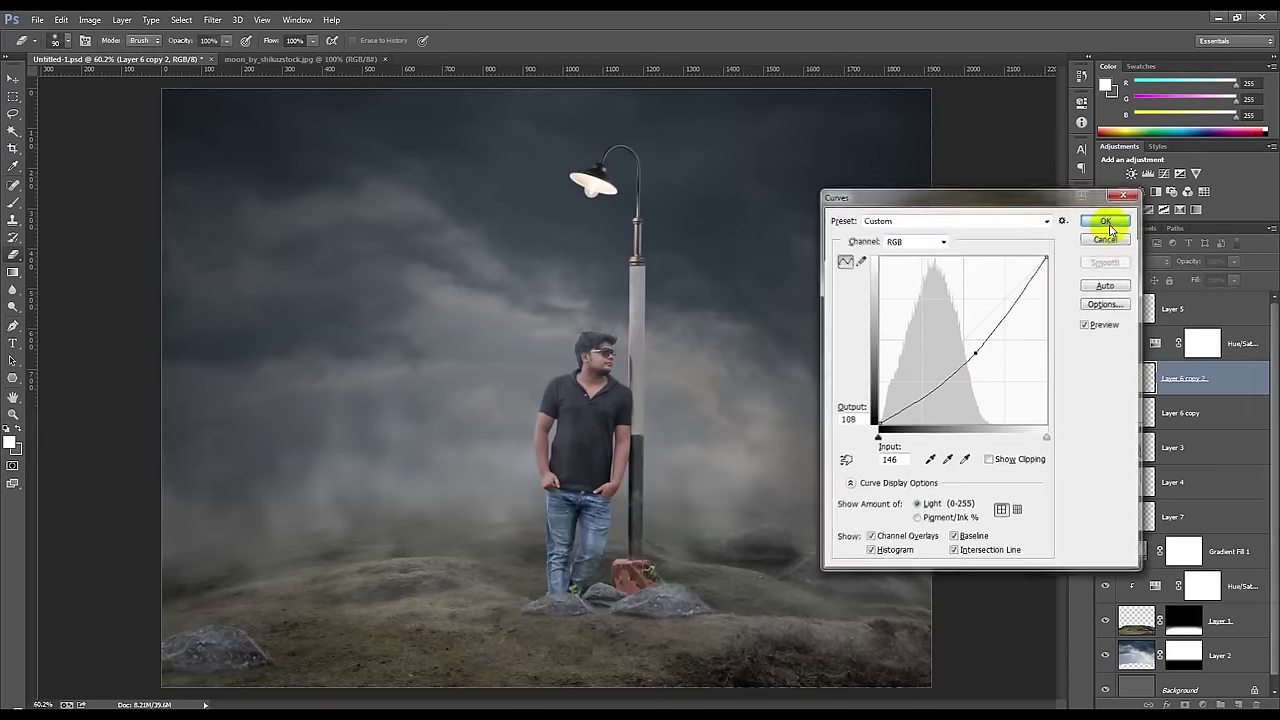
left_click(12, 80)
scroll(580, 307, "down", 1)
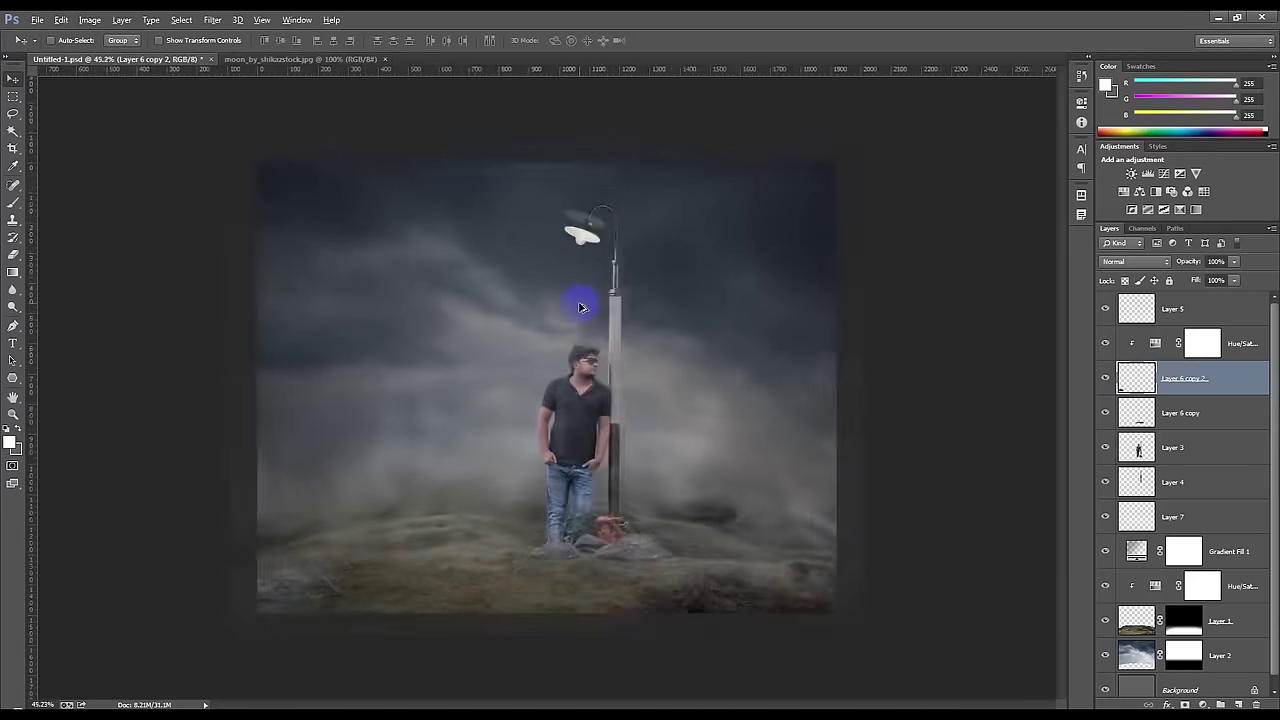
scroll(580, 300, "up", 2)
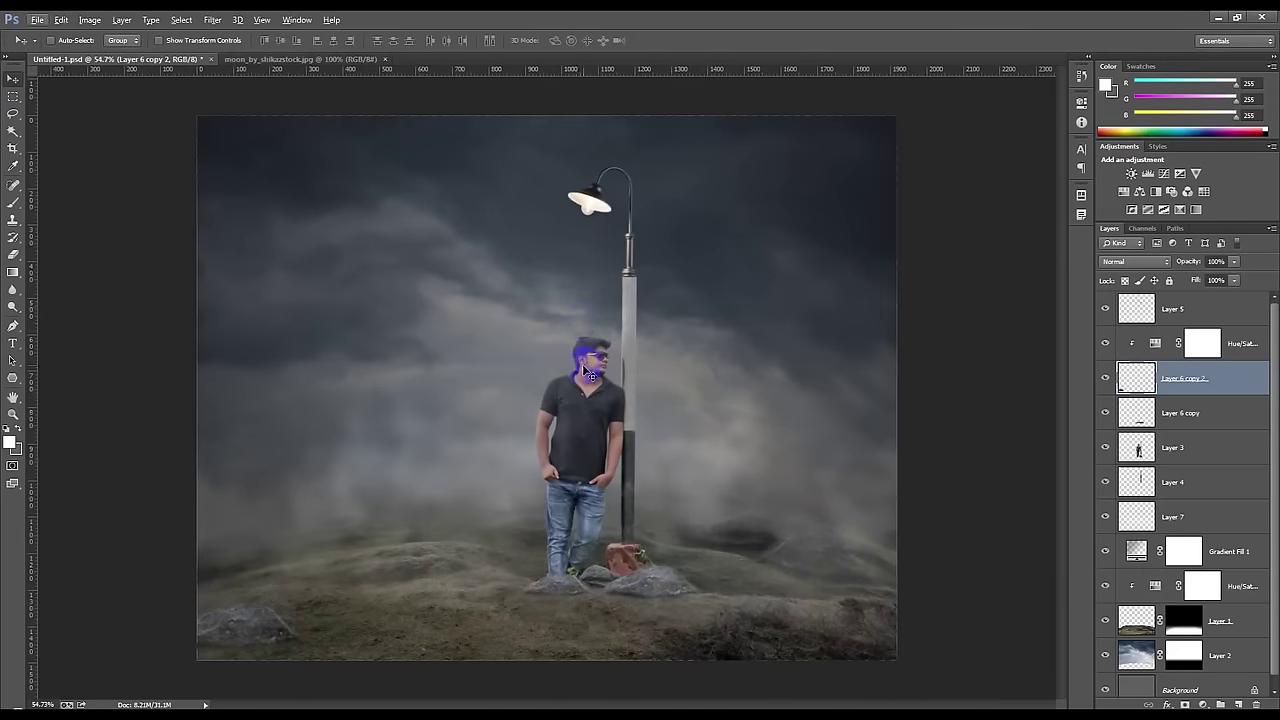
left_click_drag(584, 370, 620, 382)
- Contract the man-and-pole selection by 1 px, delete the fringe from Layer 3, and save
left_click(1137, 449, "ctrl")
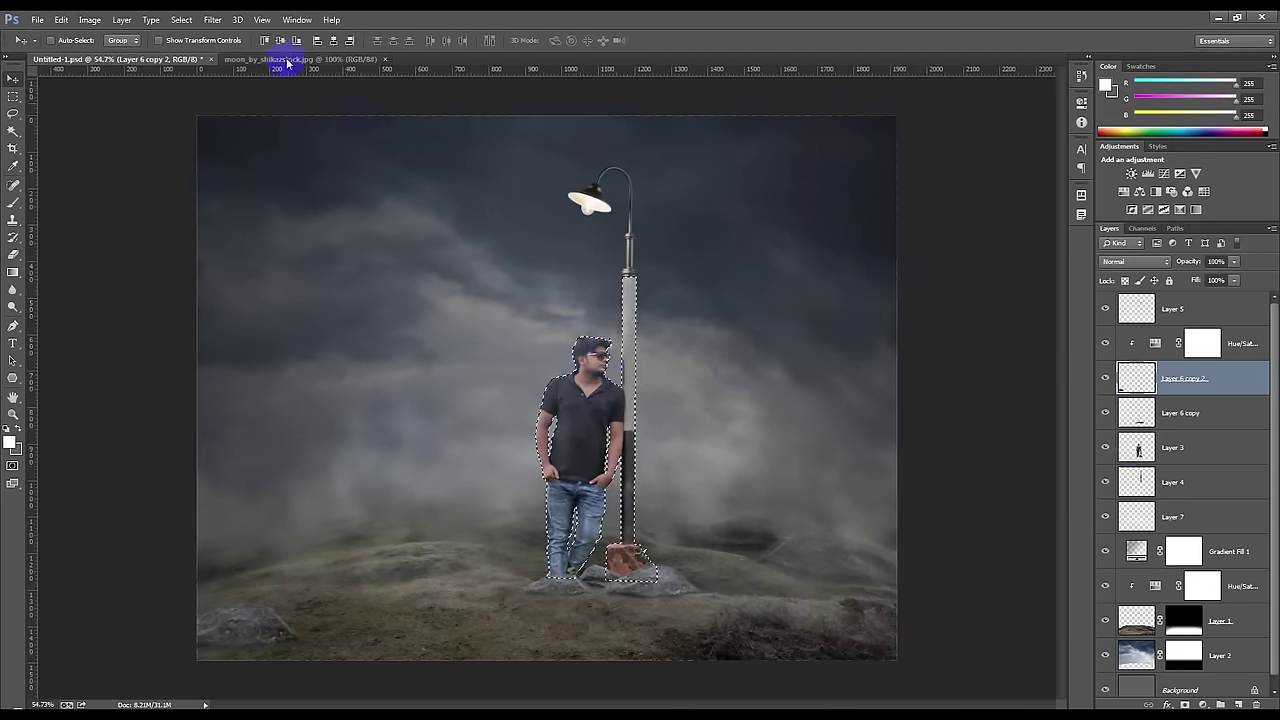
left_click(181, 19)
mouse_move(192, 179)
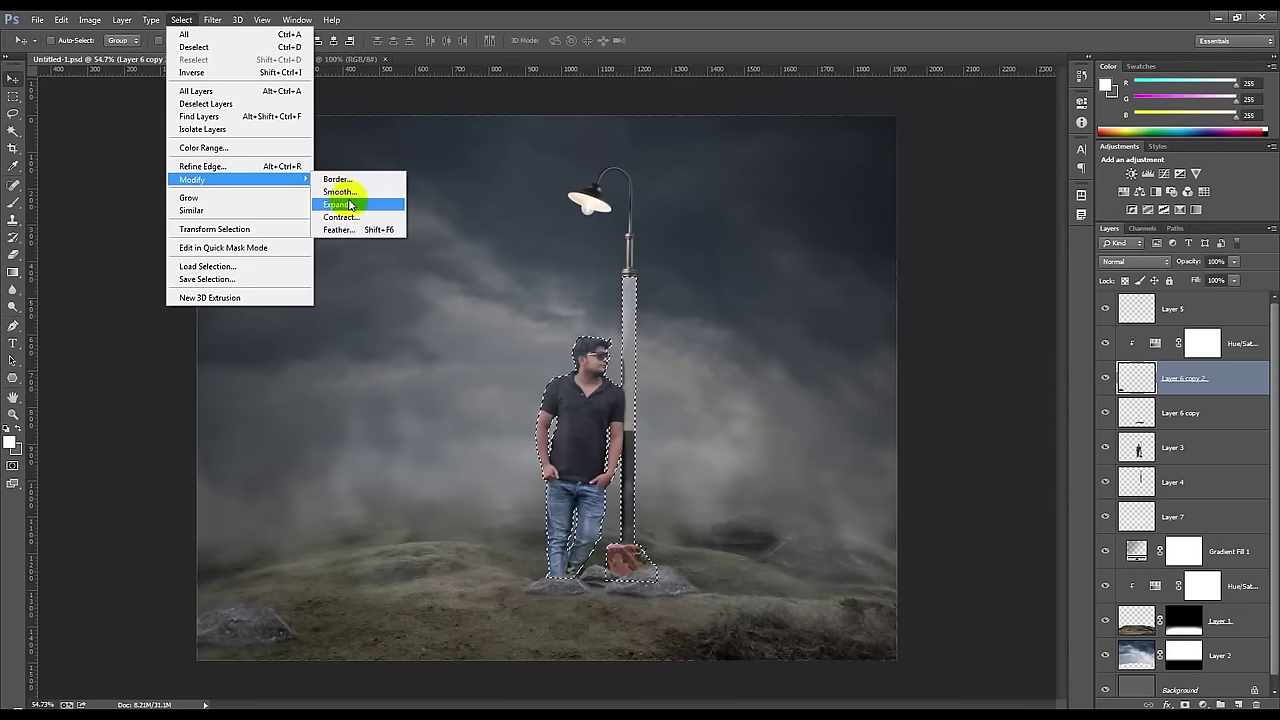
left_click(340, 216)
left_click(689, 250)
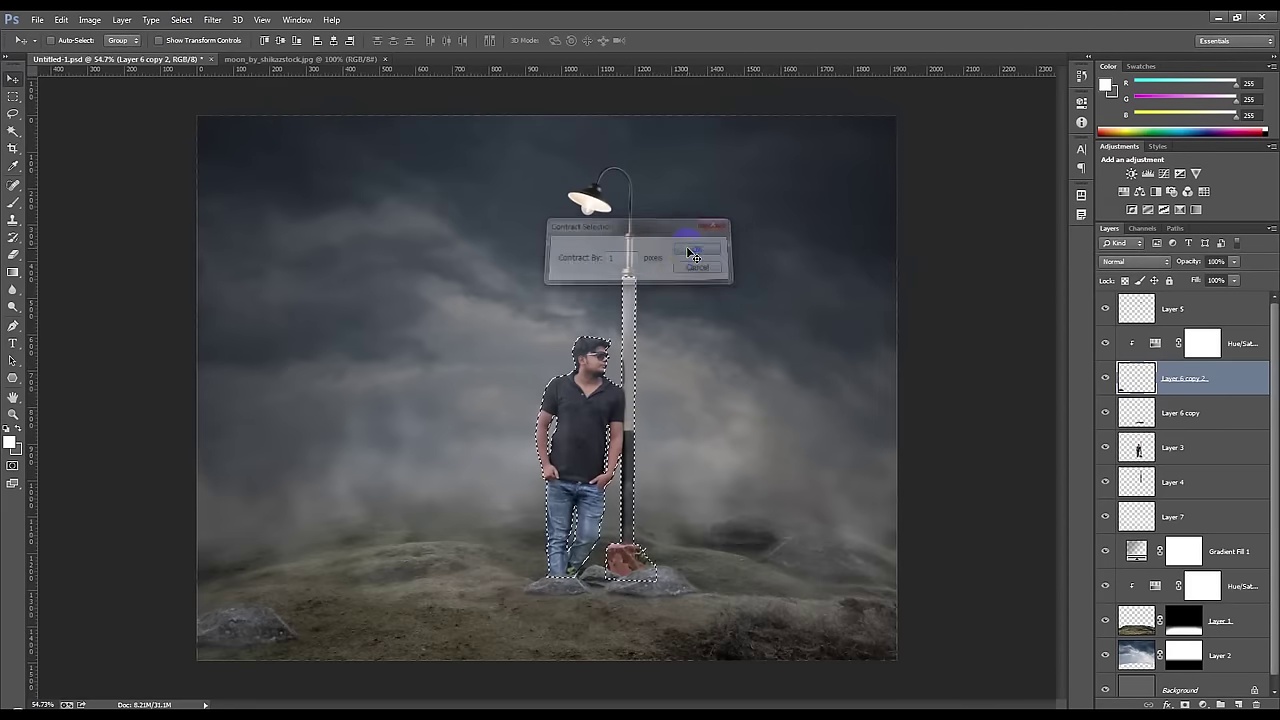
key("ctrl+shift+i")
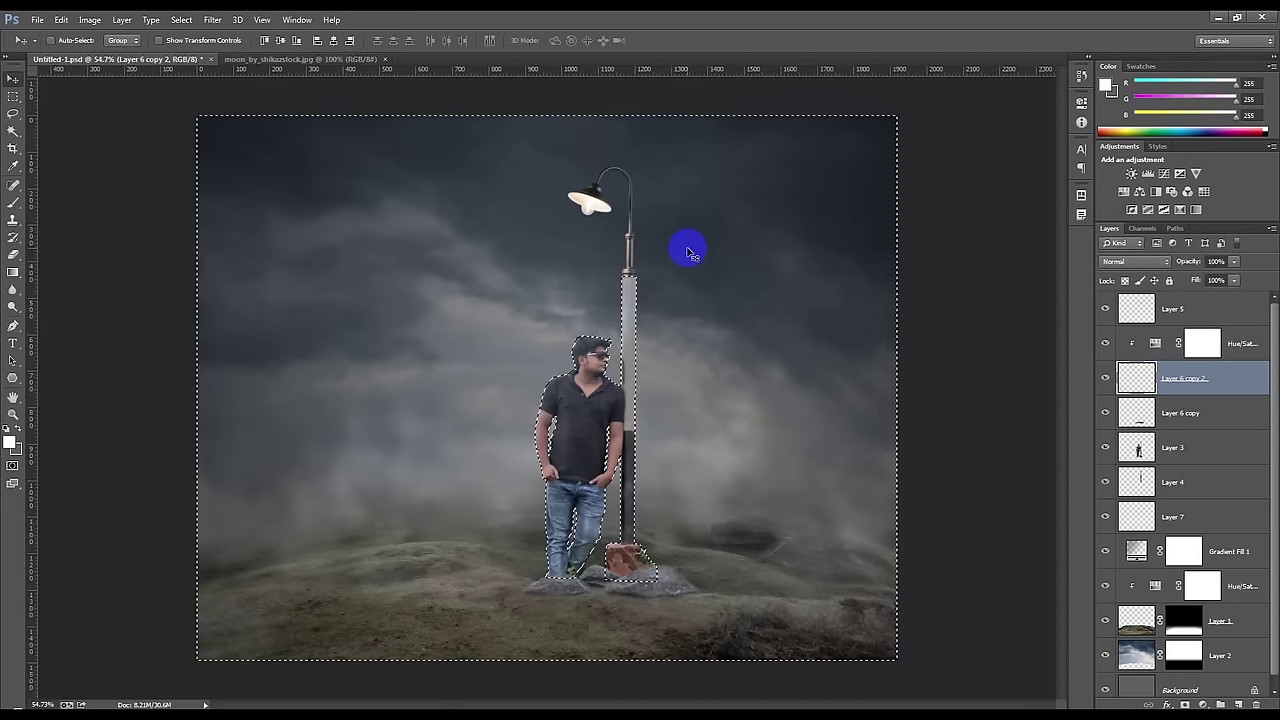
left_click(1171, 434)
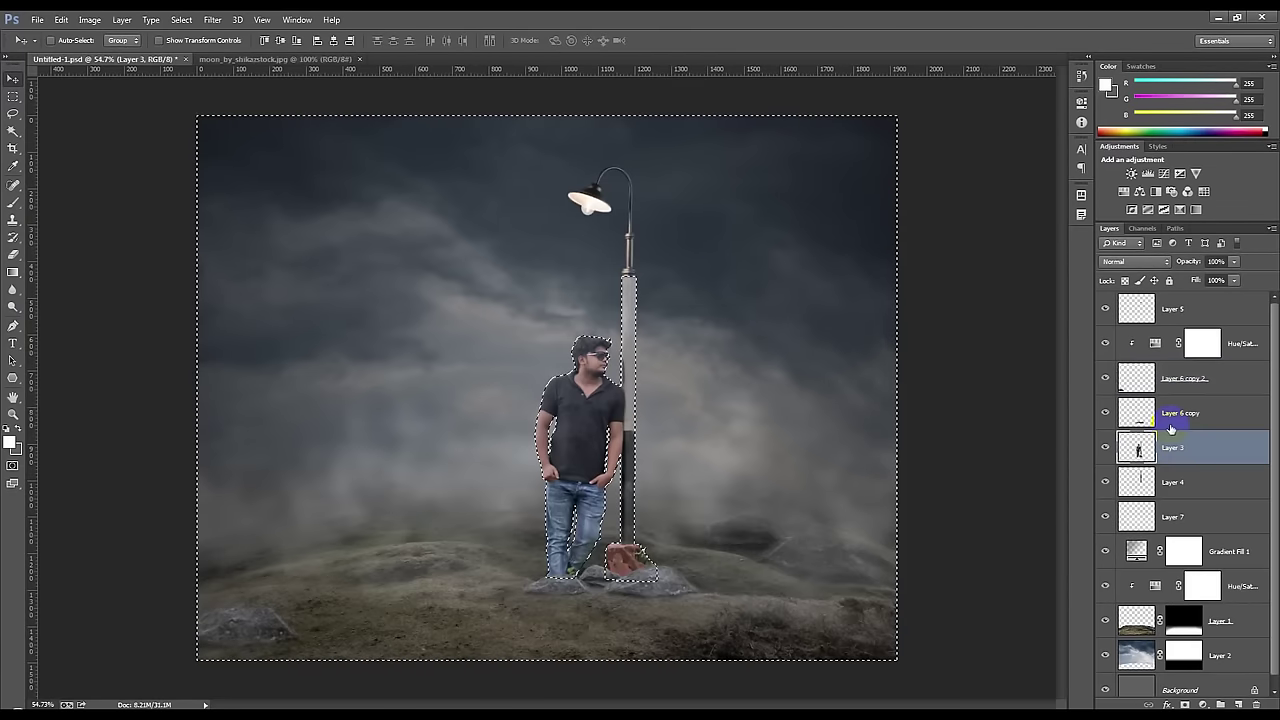
key("Delete")
key("ctrl+d")
key("ctrl+s")
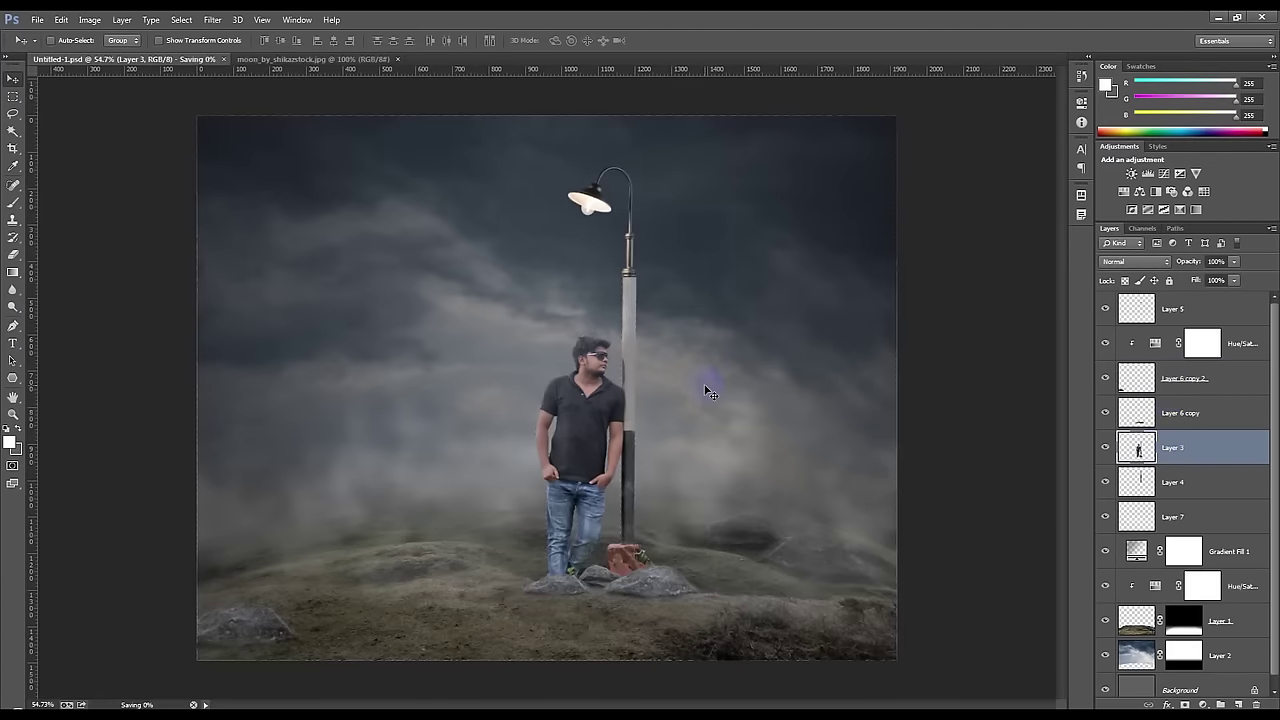
scroll(603, 160, "up", 2)
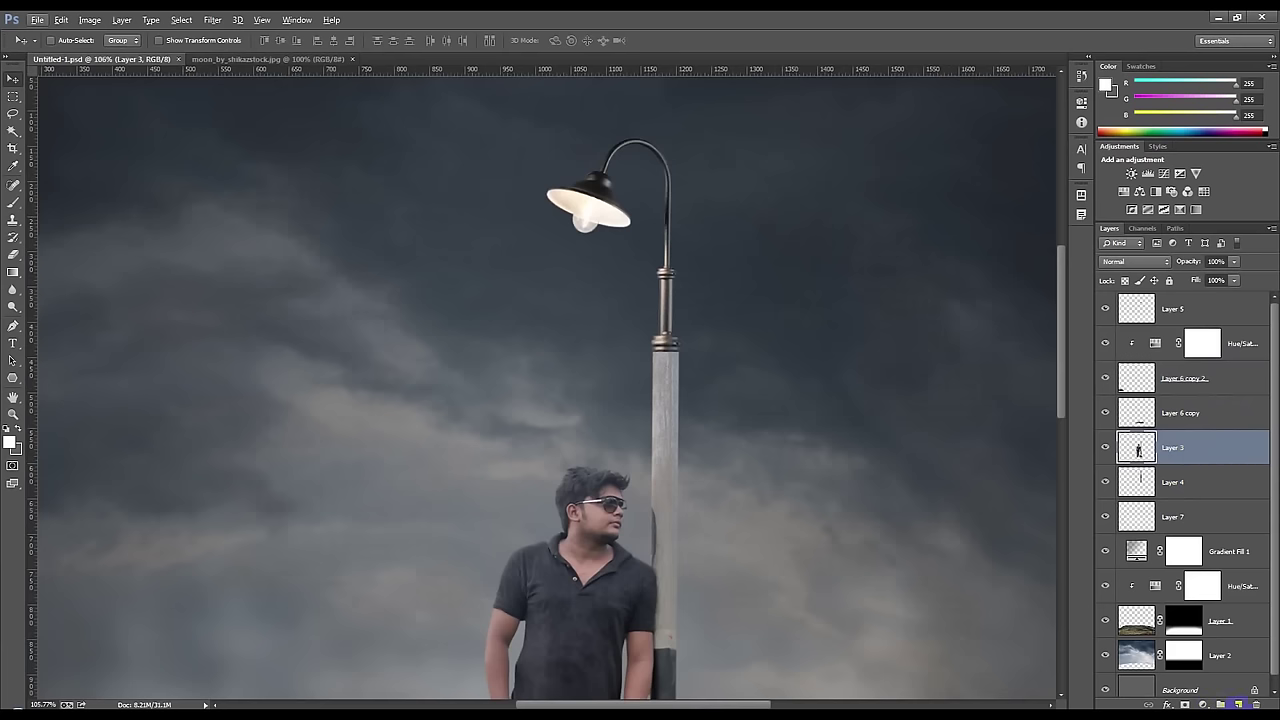
- Add a new layer and draw a triangular beam path from the lamp shade
left_click(1238, 703)
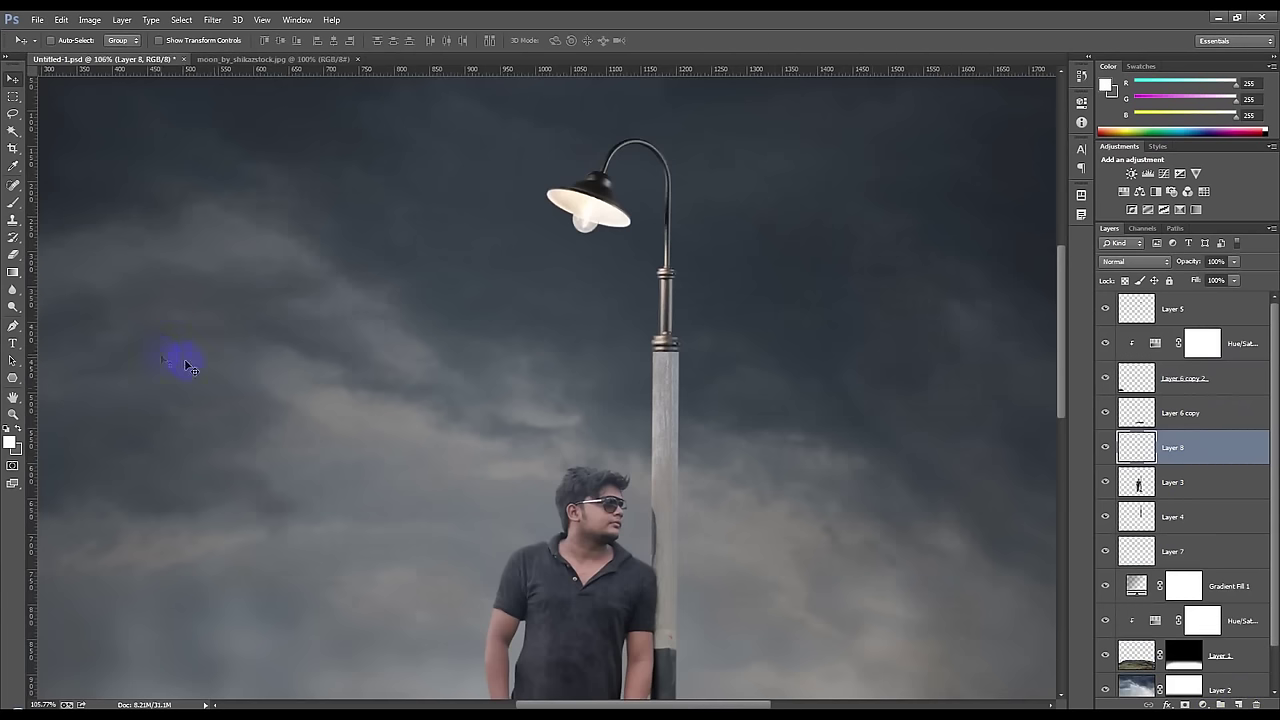
left_click_drag(182, 362, 303, 357)
left_click(13, 325)
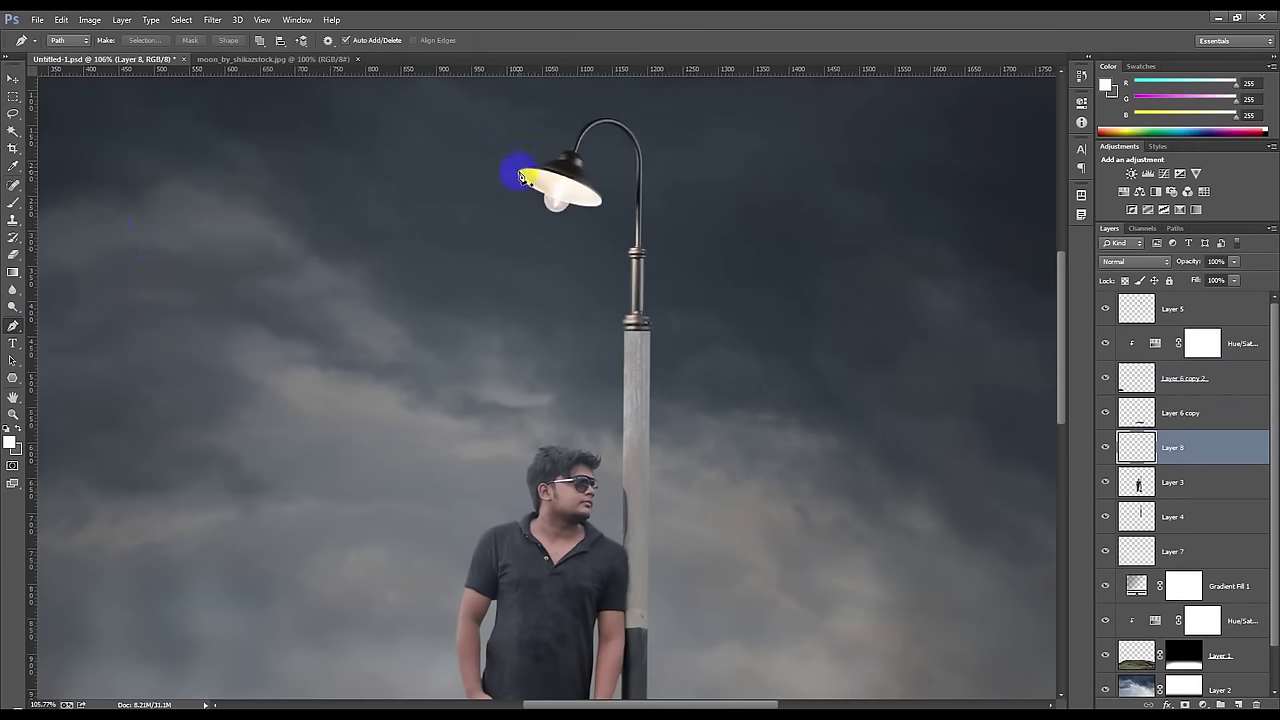
left_click(519, 175)
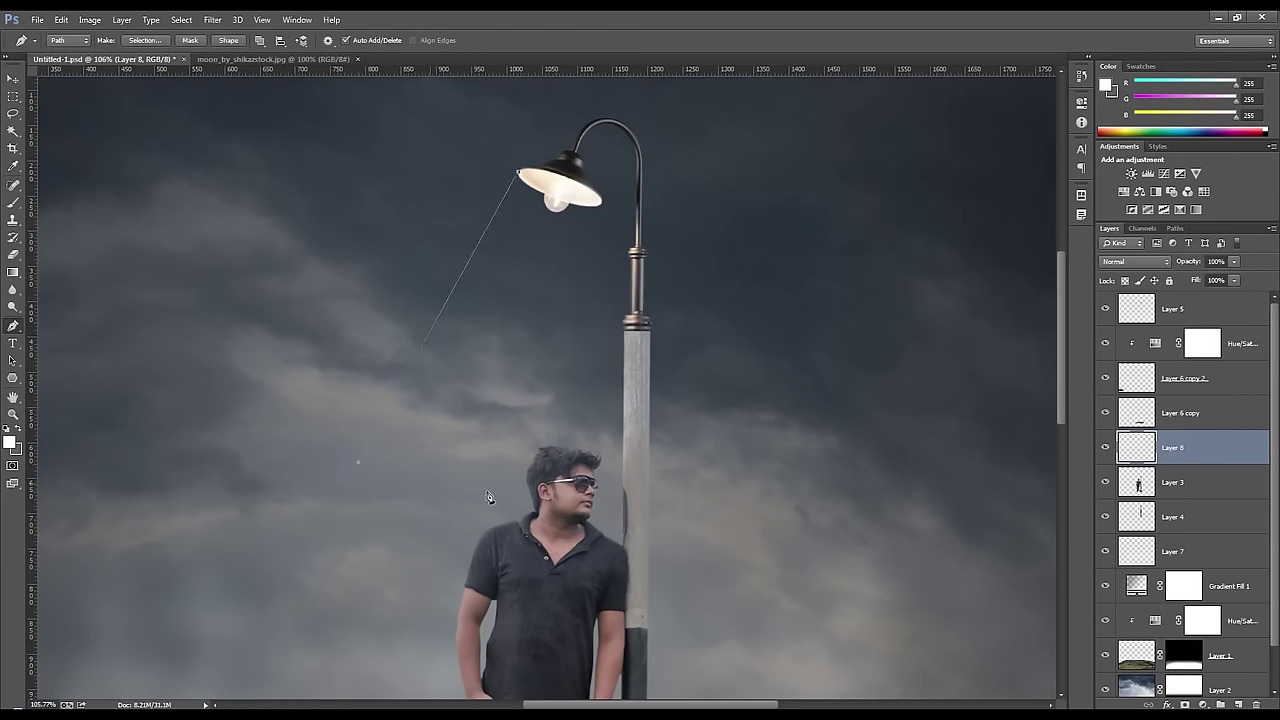
left_click(606, 208)
left_click(517, 177)
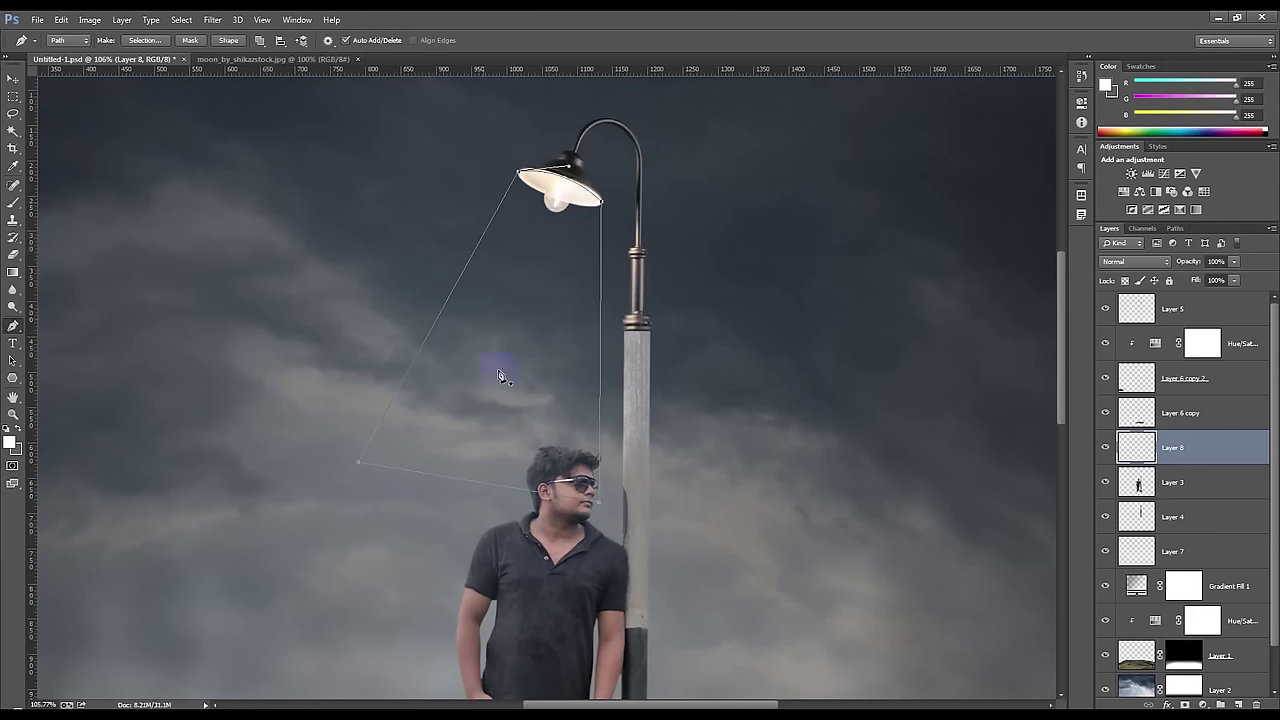
left_click_drag(600, 504, 595, 503)
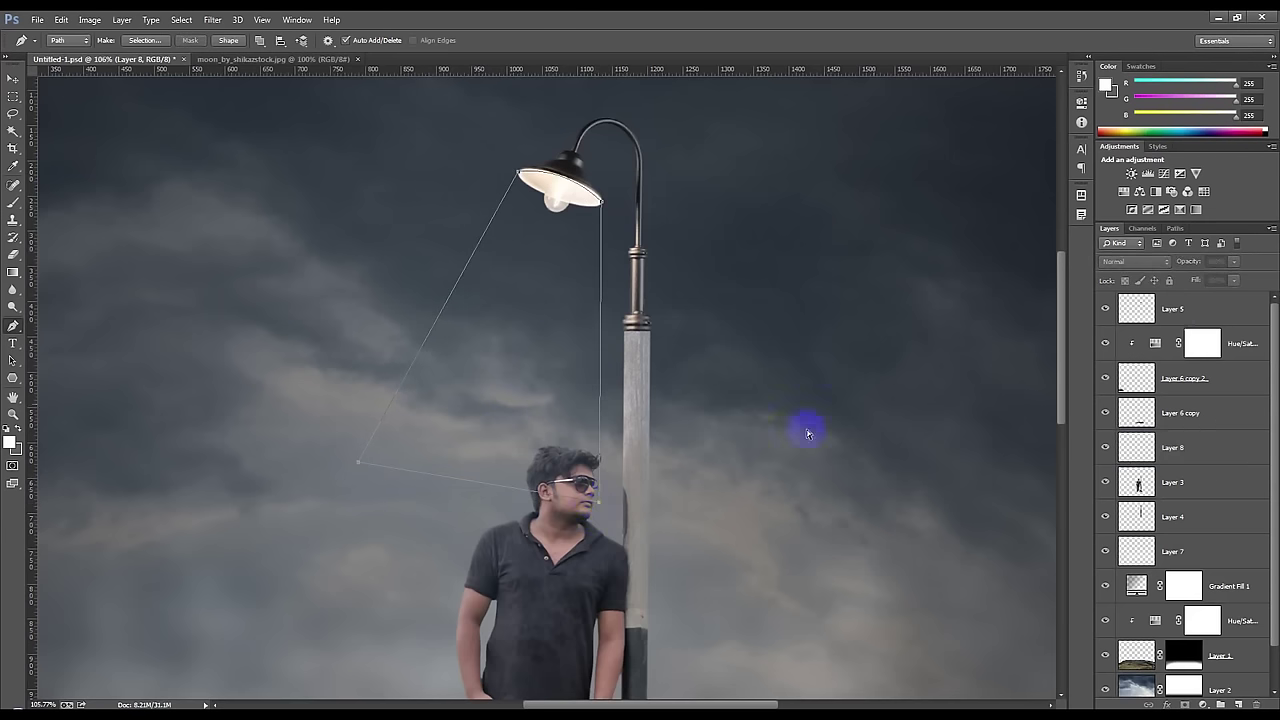
- Refine the beam path's edge and corners with Convert Point and Direct Selection
left_click(23, 327)
left_click(80, 378)
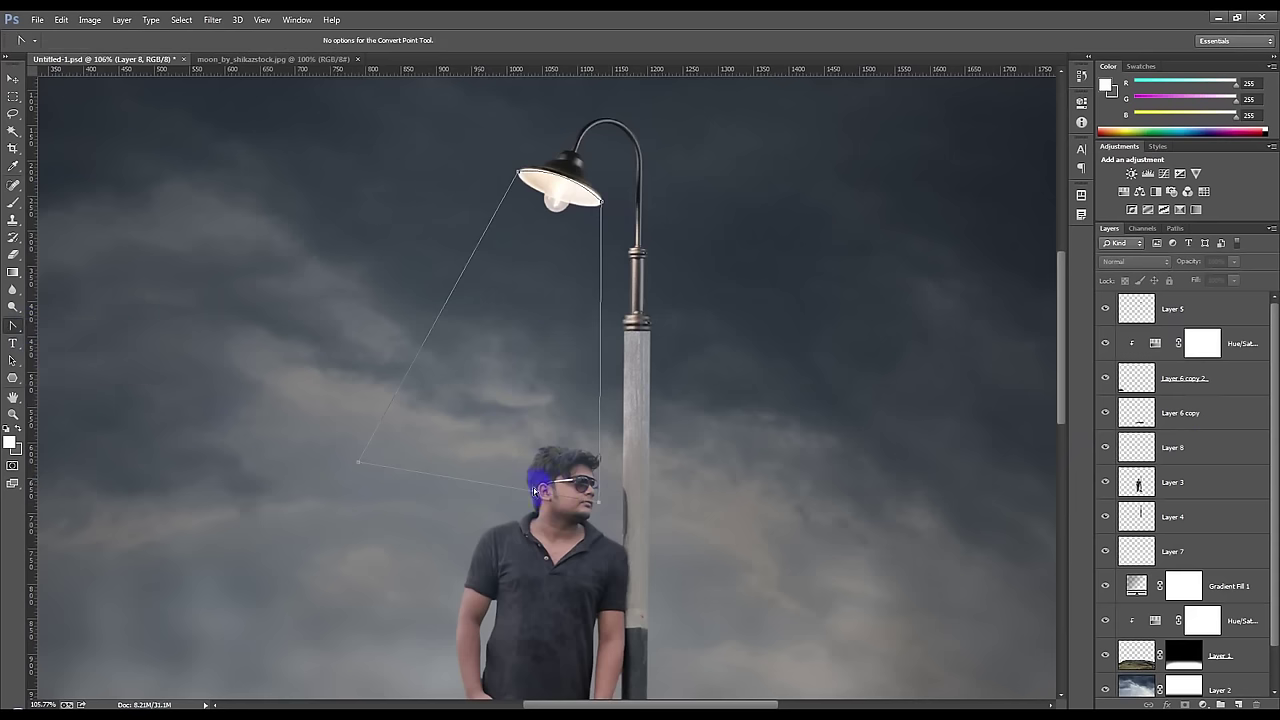
left_click_drag(601, 508, 603, 507)
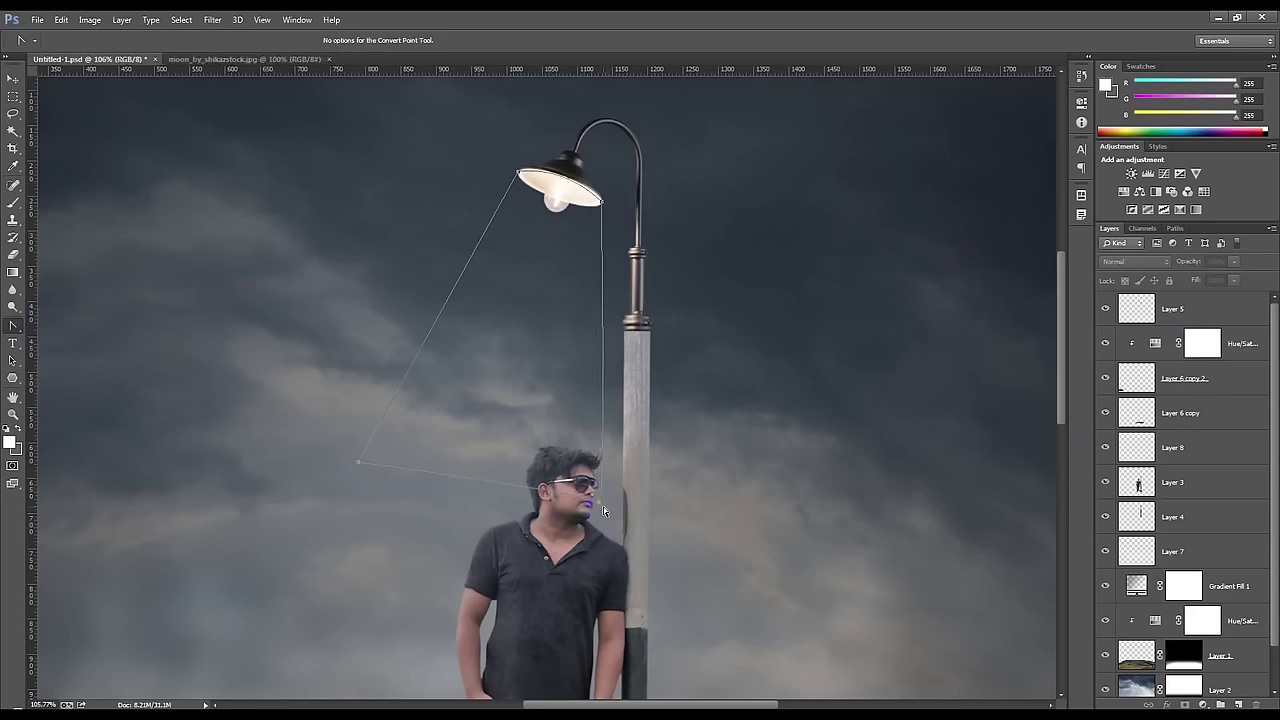
left_click(13, 360)
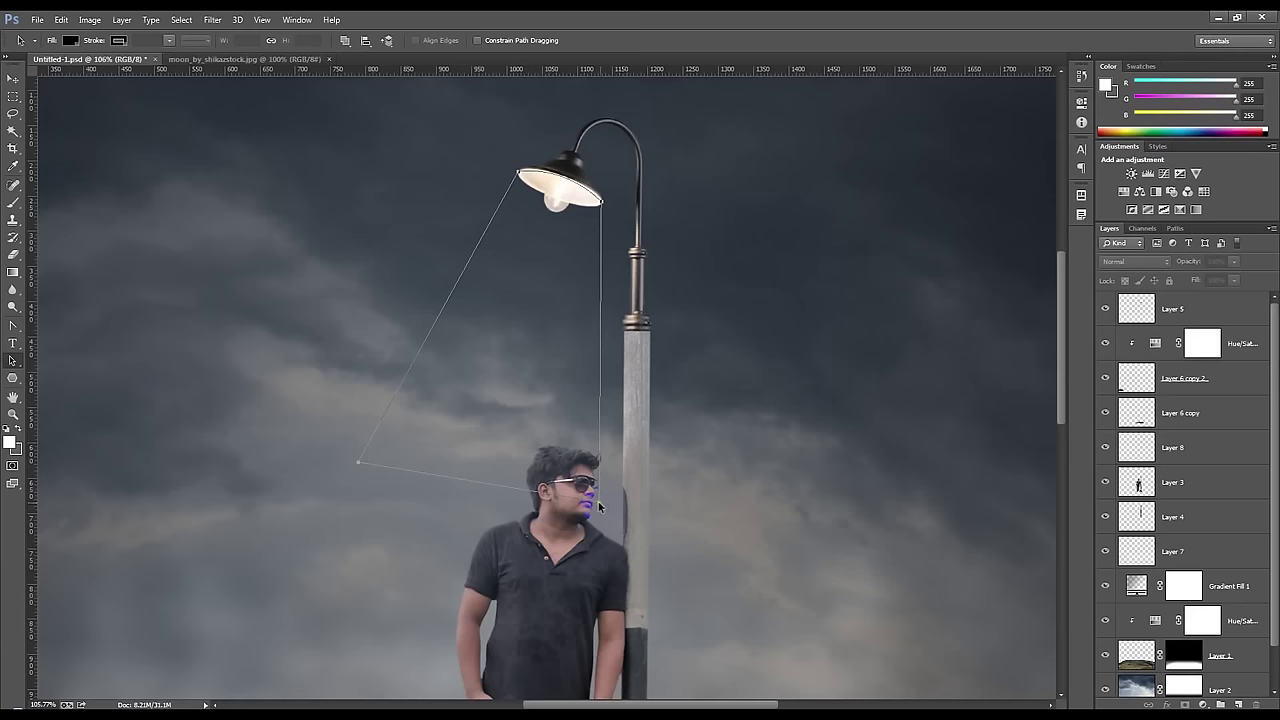
left_click(167, 371)
right_click(15, 365)
left_click(60, 372)
left_click_drag(597, 503, 604, 520)
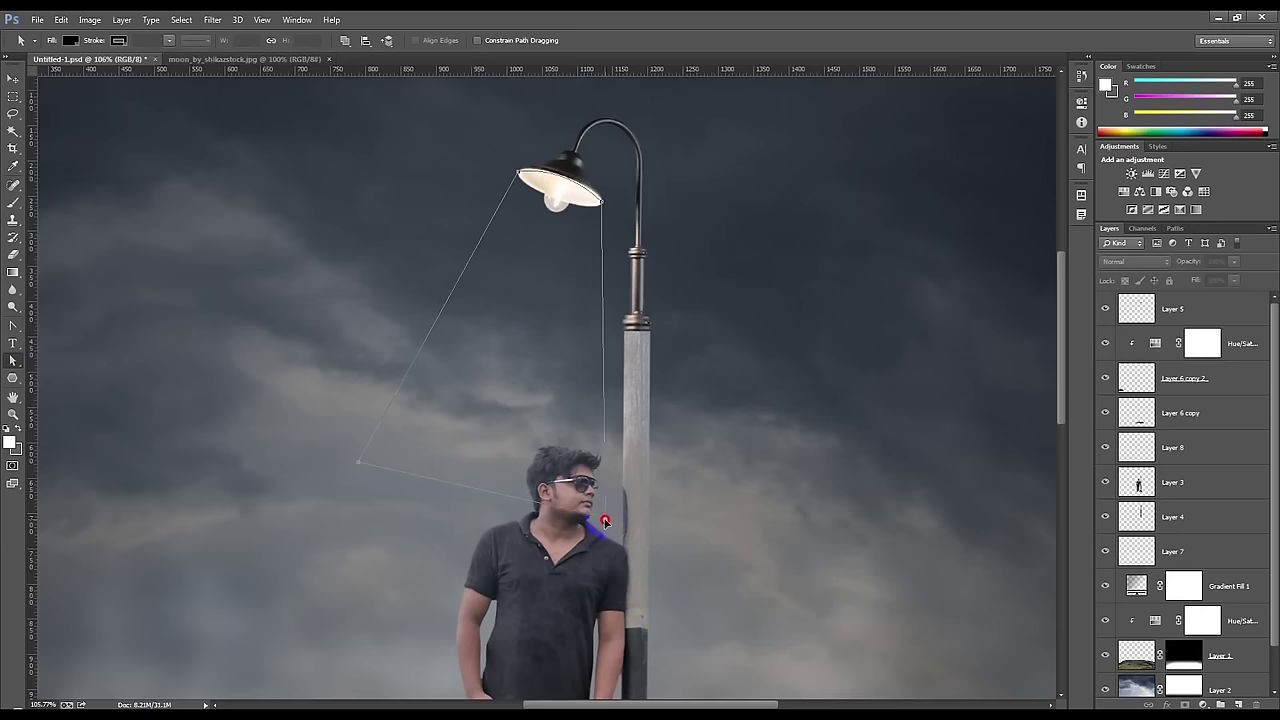
left_click_drag(356, 466, 333, 453)
- Fit the whole image on screen and make Layer 8 the active layer
key("ctrl+0")
left_click(280, 272)
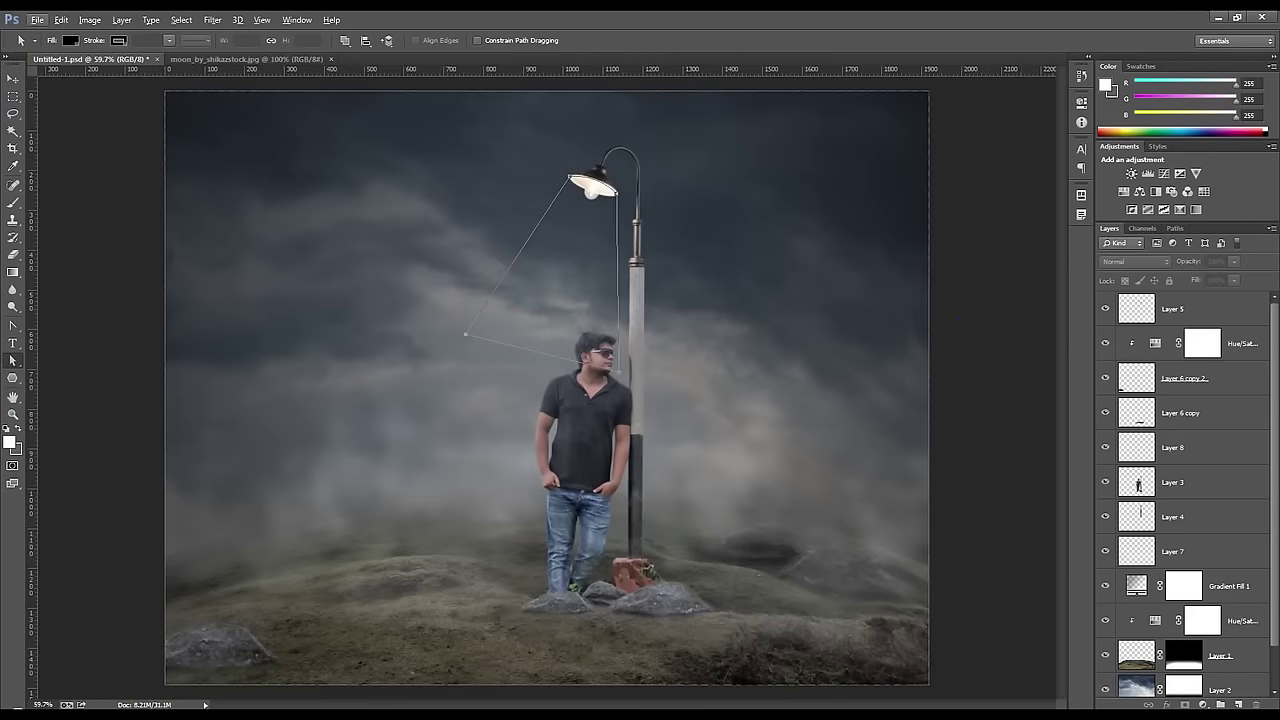
left_click(1182, 307)
left_click(1178, 447)
- Load the beam path as a selection and fill it with white
key("ctrl+Return")
key("alt+BackSpace")
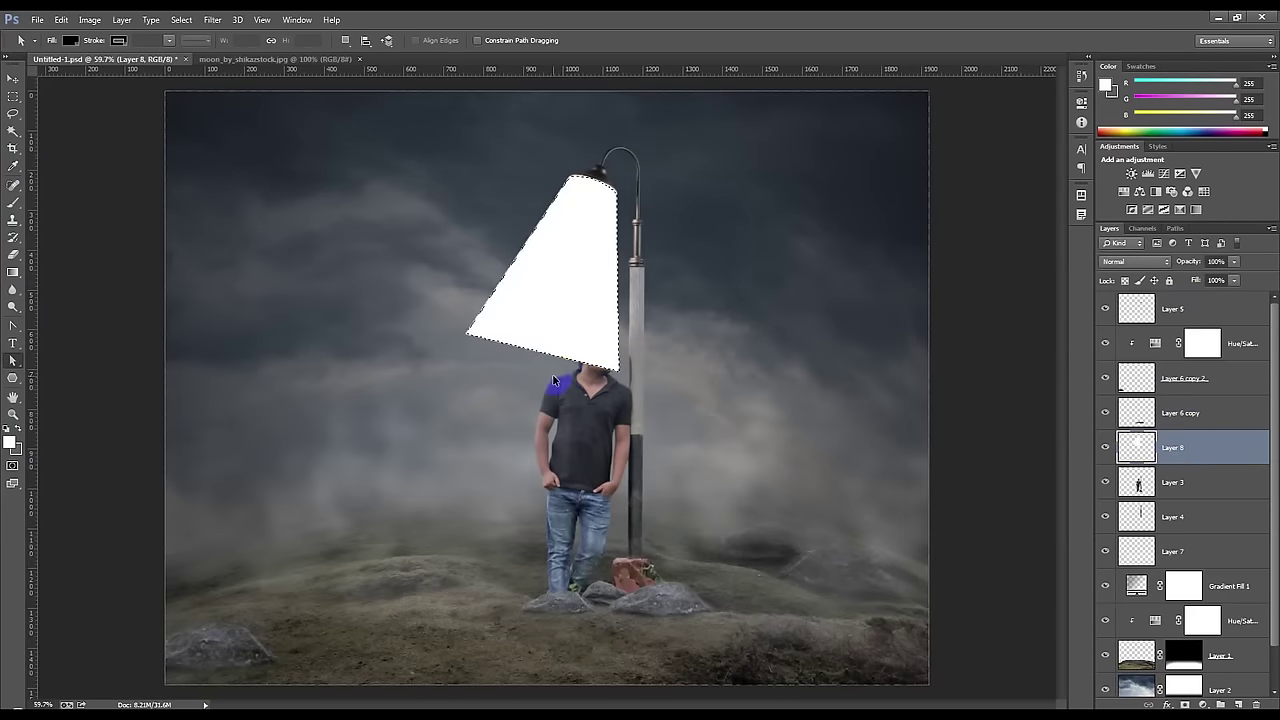
scroll(737, 234, "up", 2)
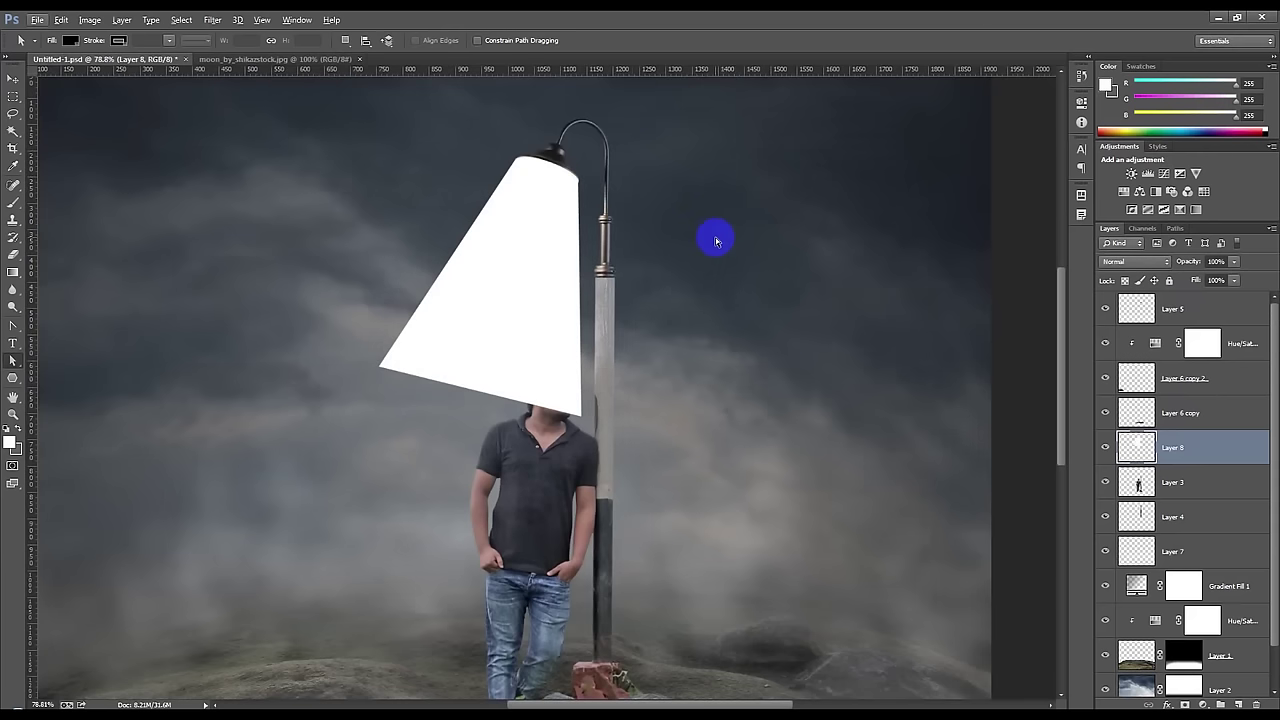
- Apply a Field Blur with a 15 px pin at the lamp head and 5 px inside the beam
left_click(213, 20)
mouse_move(290, 166)
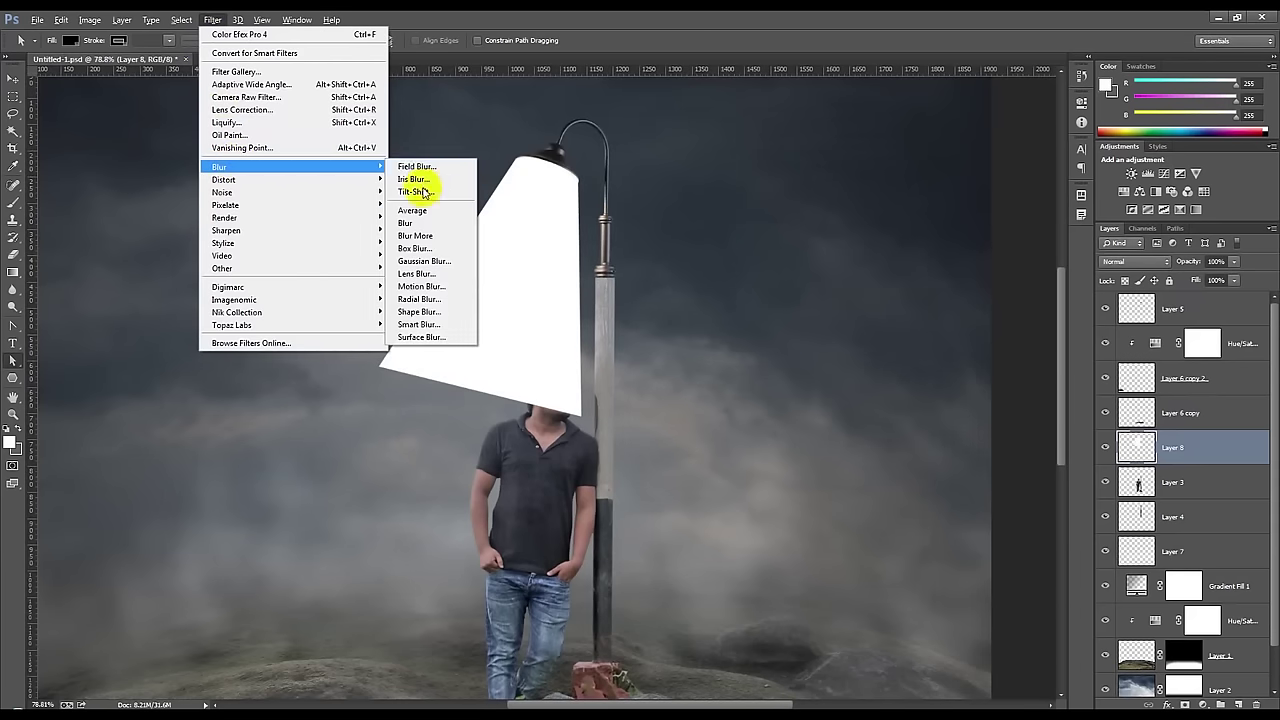
left_click(418, 167)
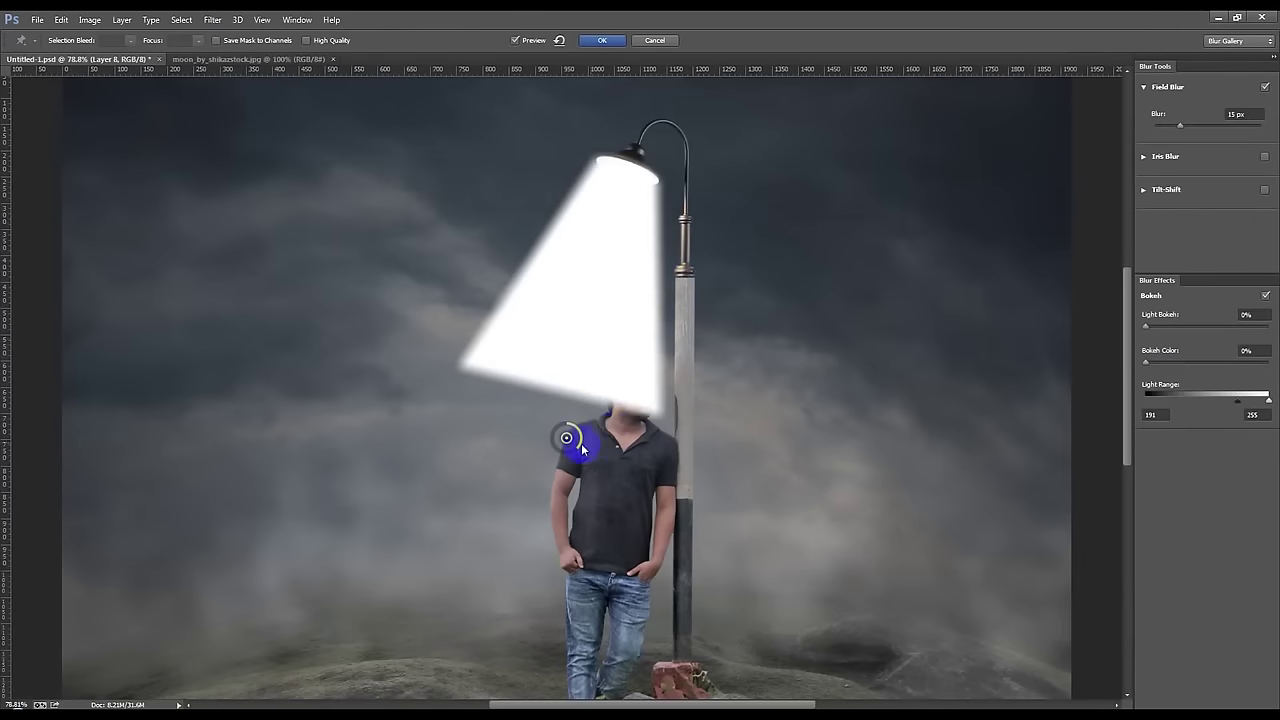
left_click_drag(575, 445, 639, 184)
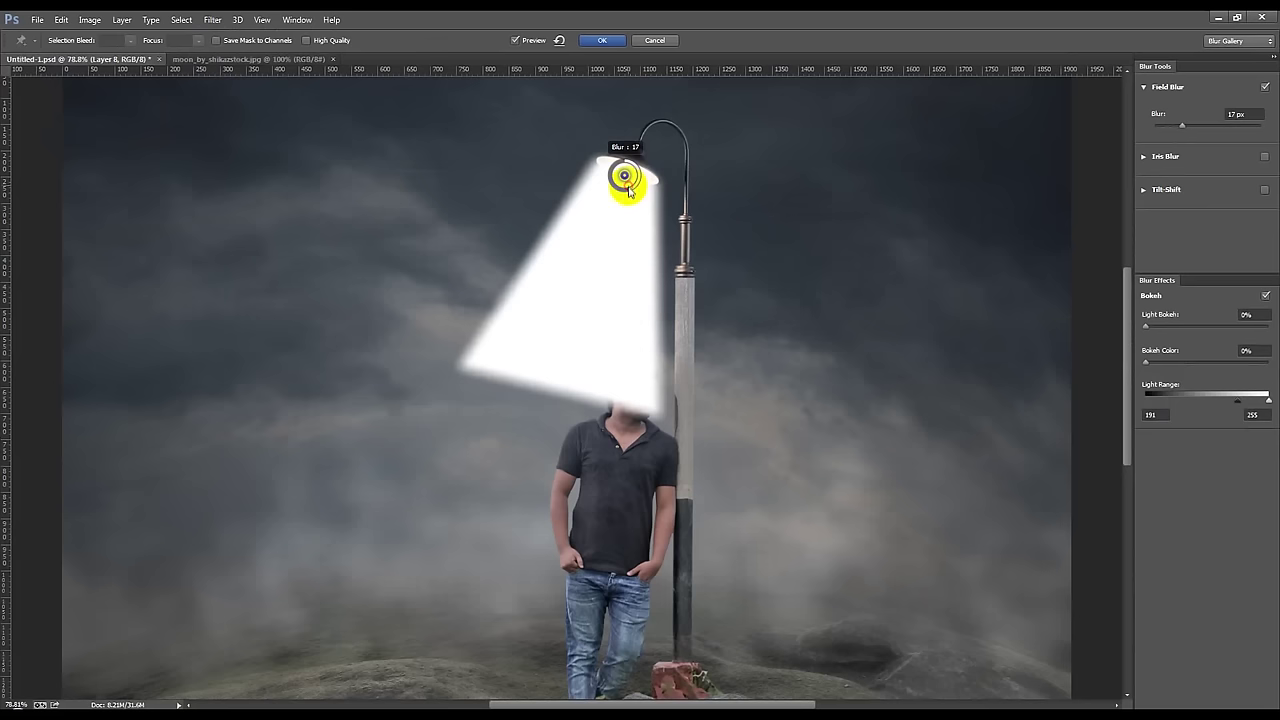
left_click_drag(639, 184, 639, 183)
left_click(576, 381)
mouse_move(582, 382)
left_mouse_down()
mouse_move(591, 392)
mouse_move(555, 373)
left_mouse_up()
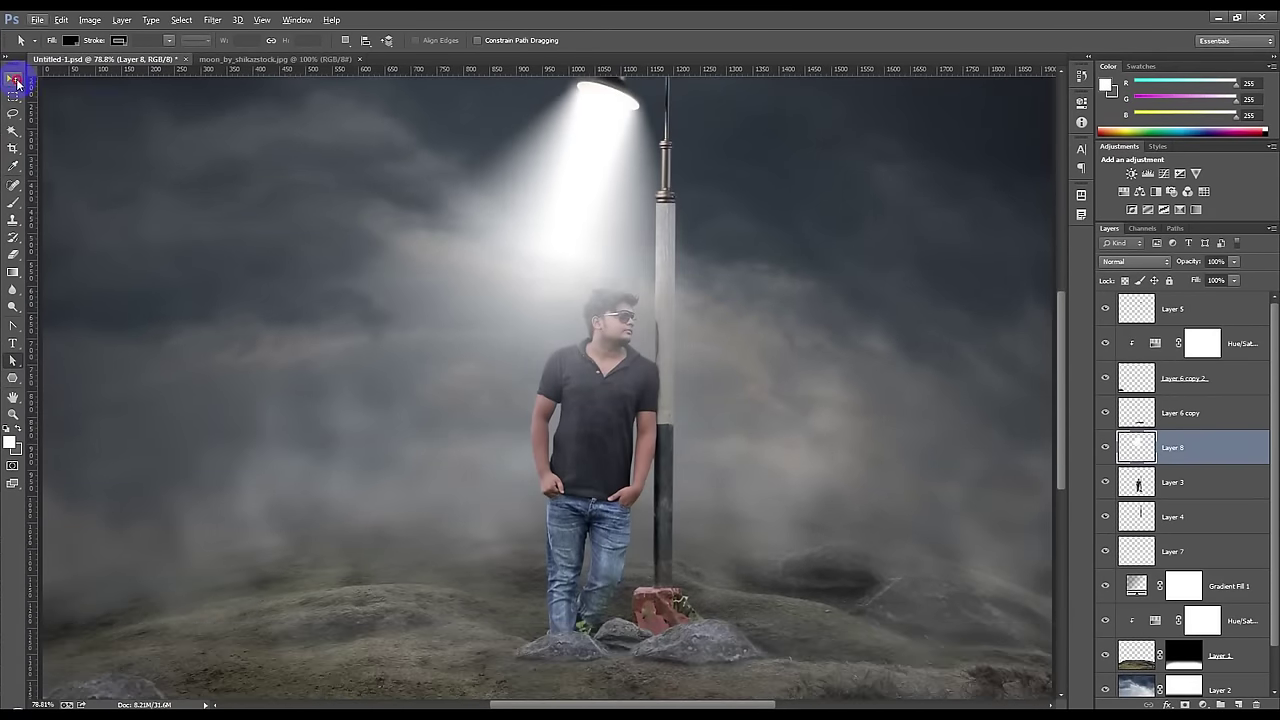
left_click(14, 78)
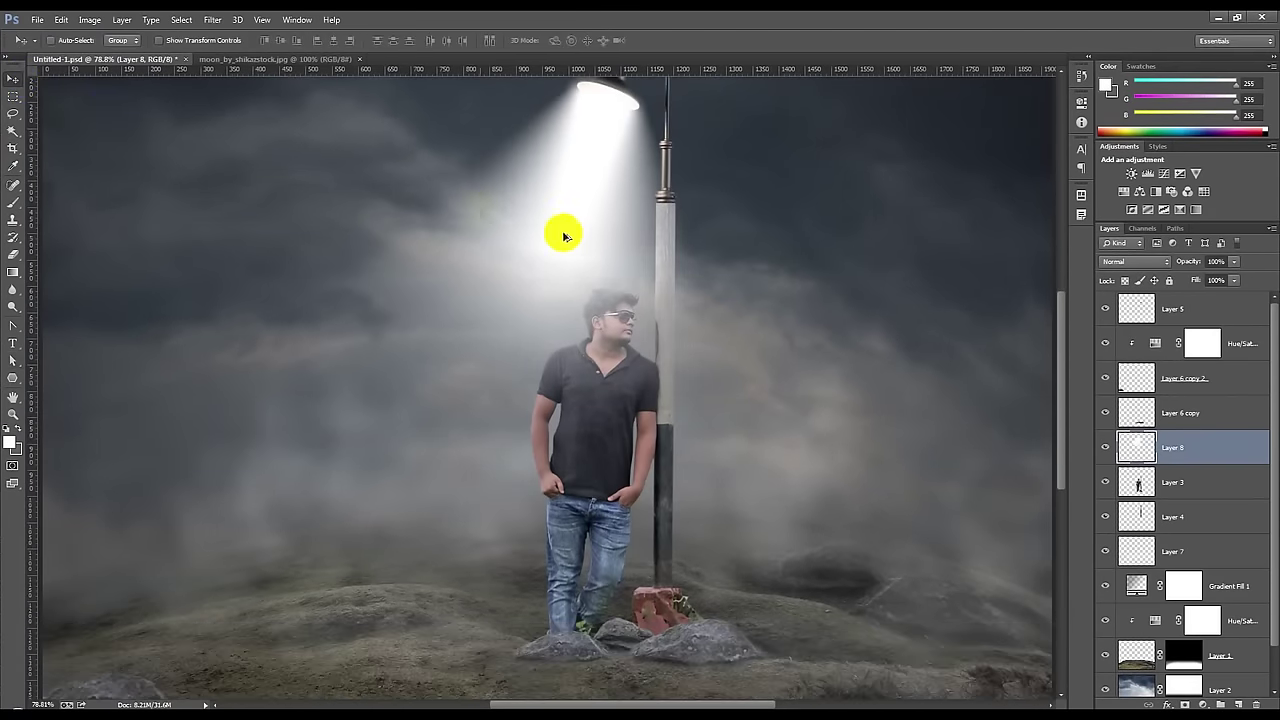
- Try tilting the beam with Free Transform, then revert and commit its original placement
scroll(563, 234, "down", 3)
scroll(567, 239, "up", 2)
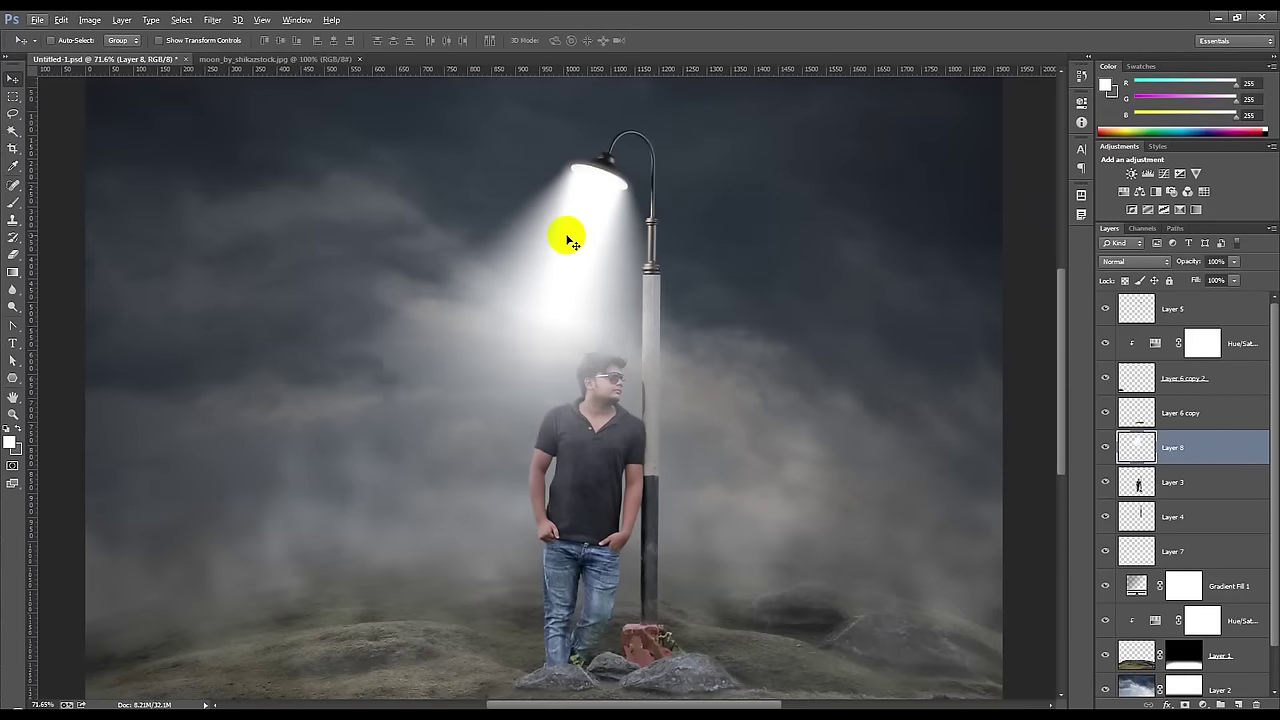
key("ctrl+z")
key("ctrl+z")
key("ctrl+t")
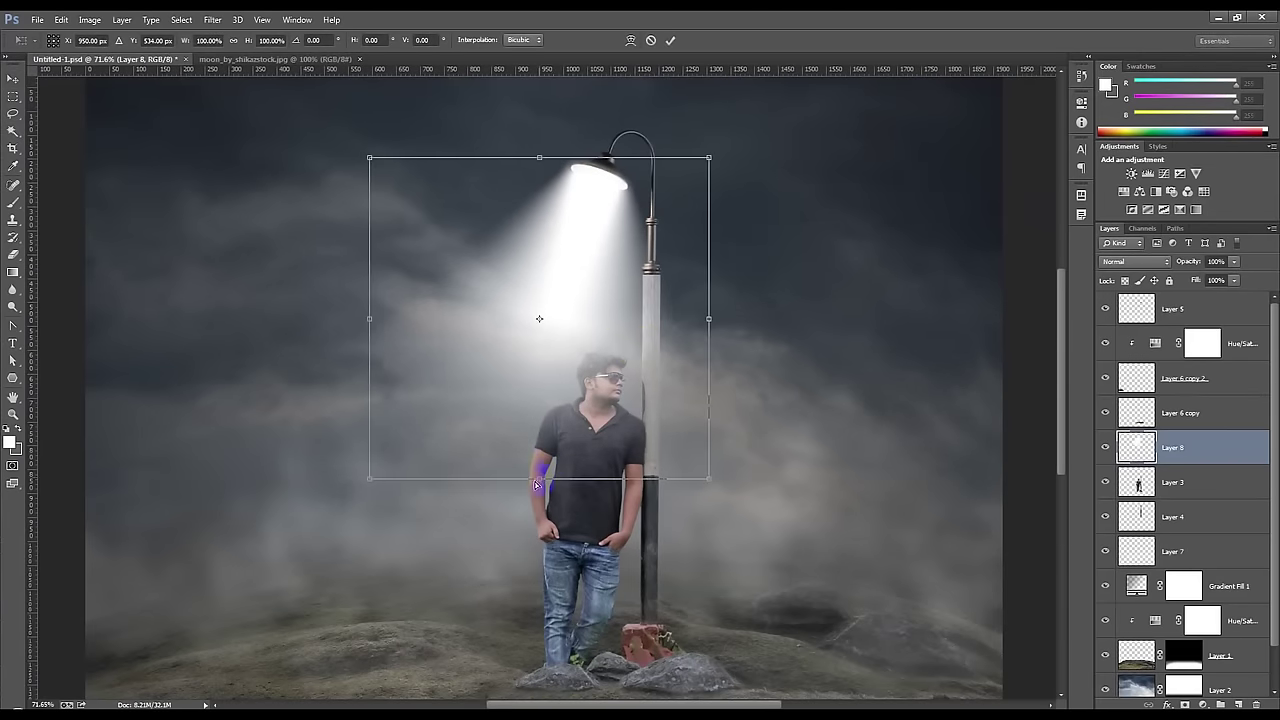
left_click_drag(370, 486, 337, 517)
key("ctrl+z")
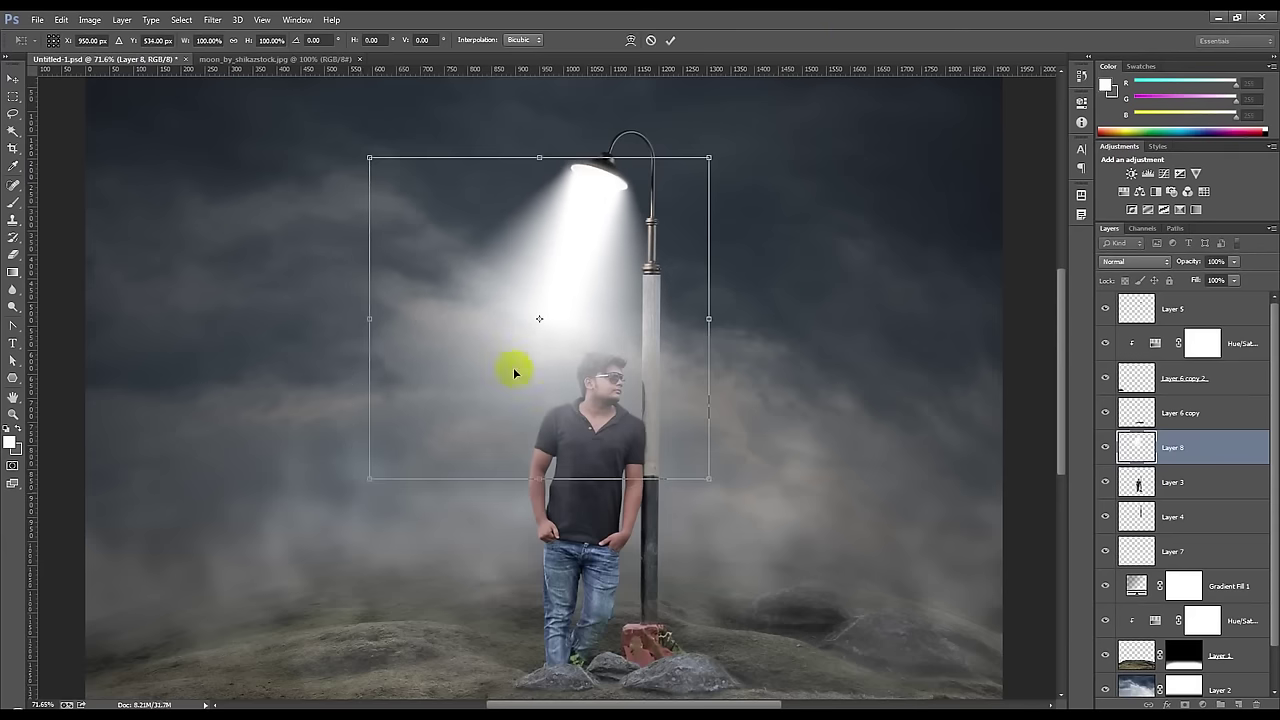
left_click(672, 42)
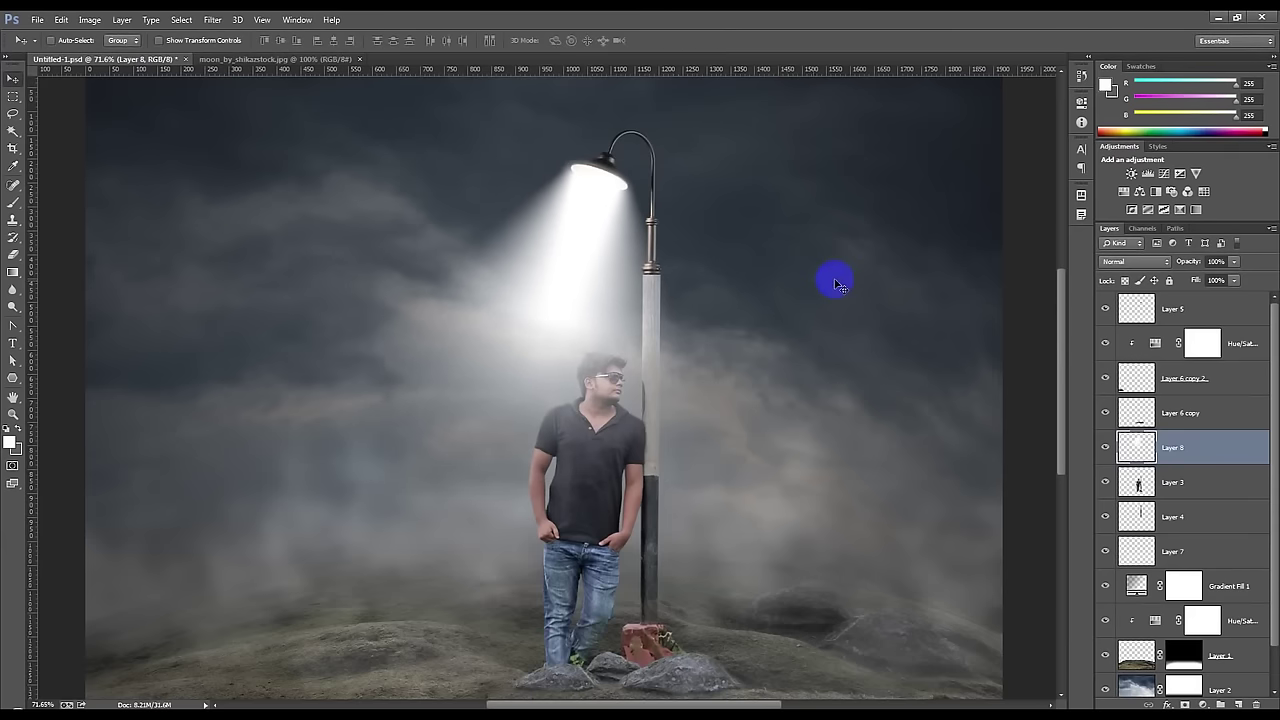
- Dim the beam with Curves by bending the curve and lowering the white point
left_click(89, 19)
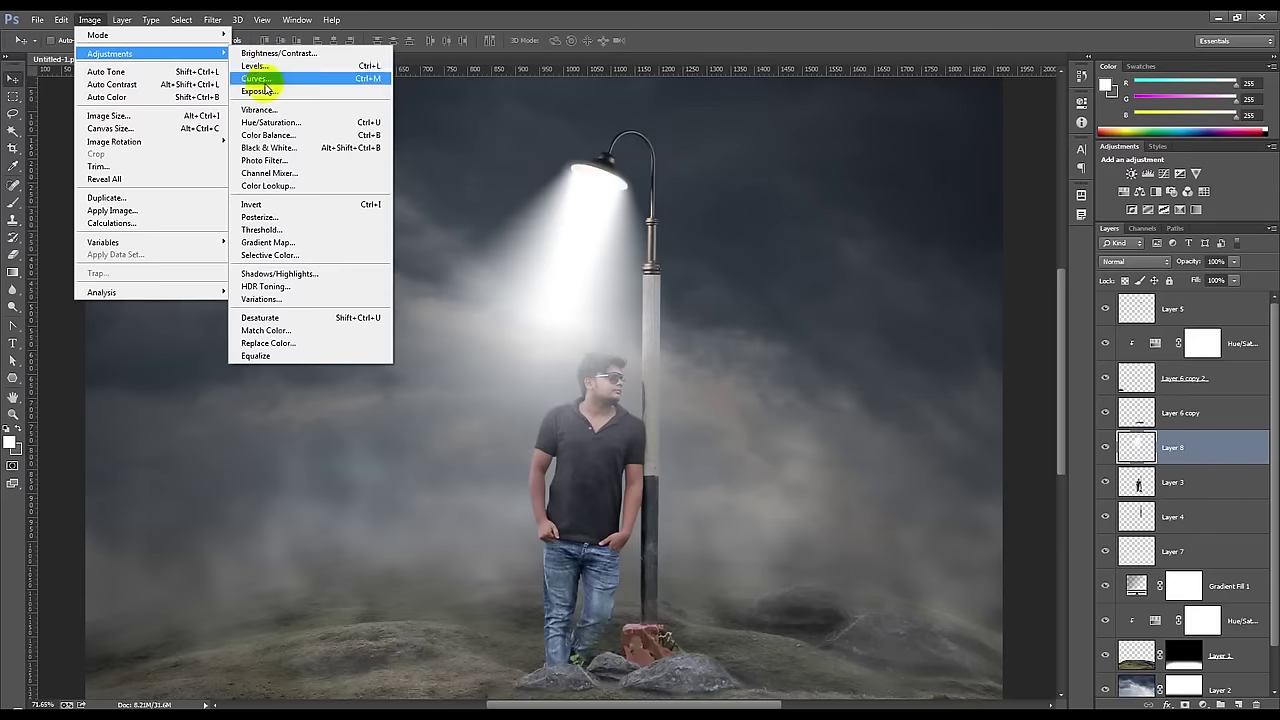
left_click(255, 78)
left_click_drag(975, 325, 993, 338)
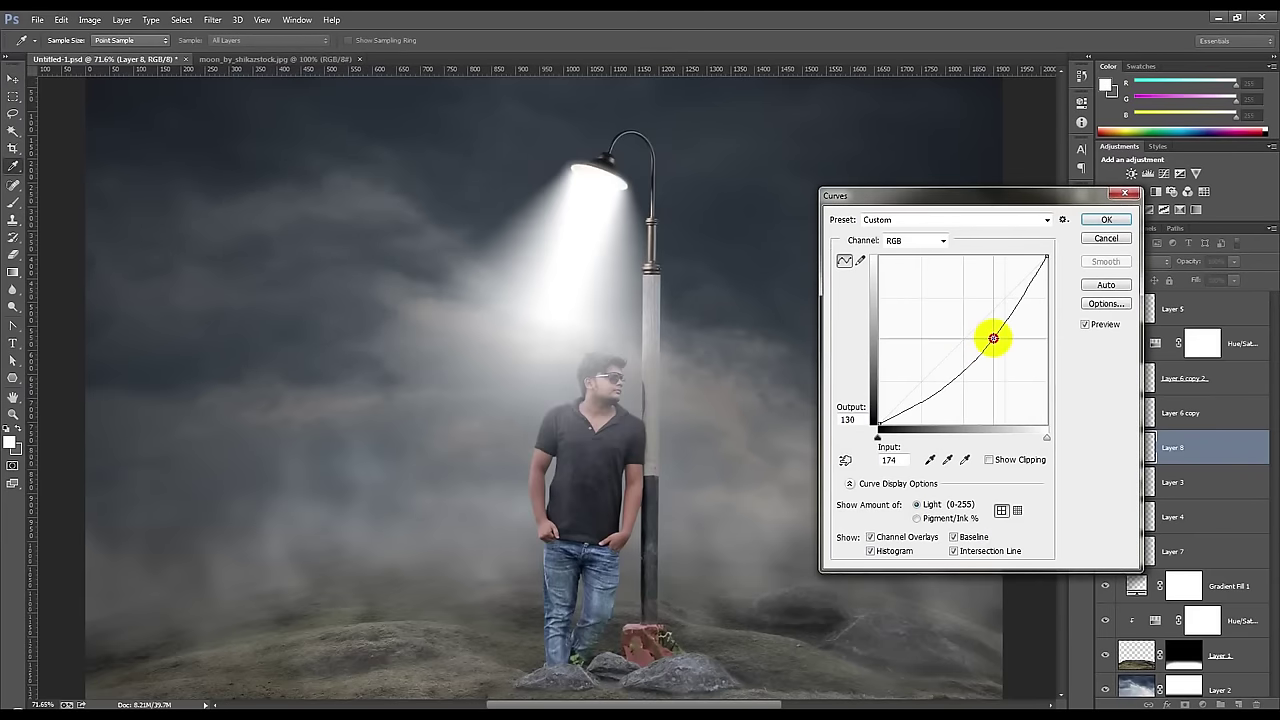
mouse_move(1047, 258)
left_mouse_down()
mouse_move(1049, 295)
mouse_move(1048, 274)
left_mouse_up()
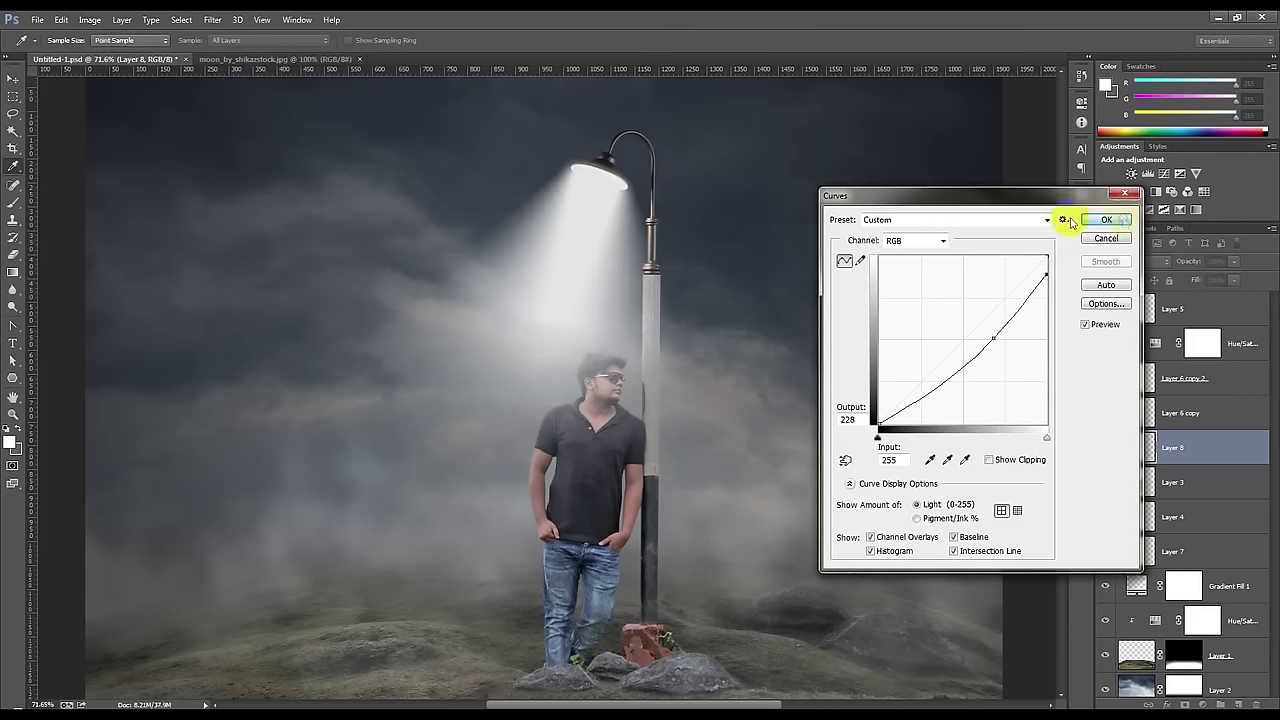
left_click(1104, 219)
left_click(89, 19)
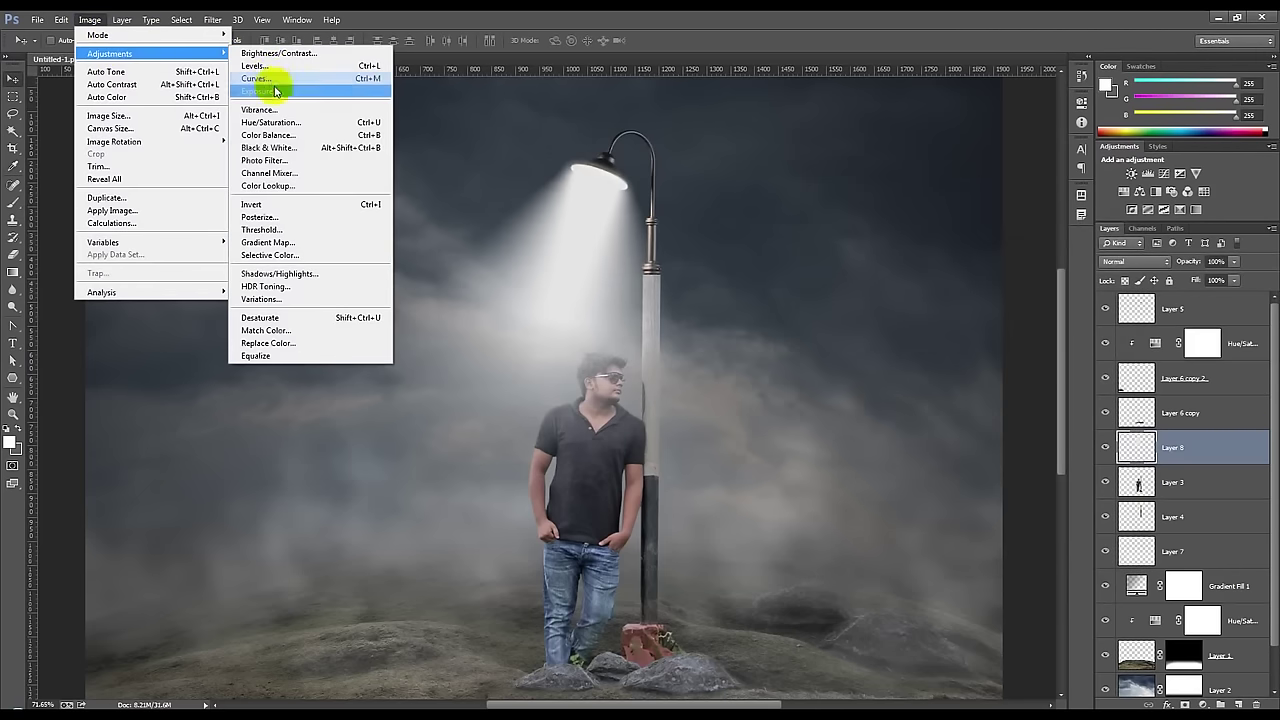
left_click(271, 78)
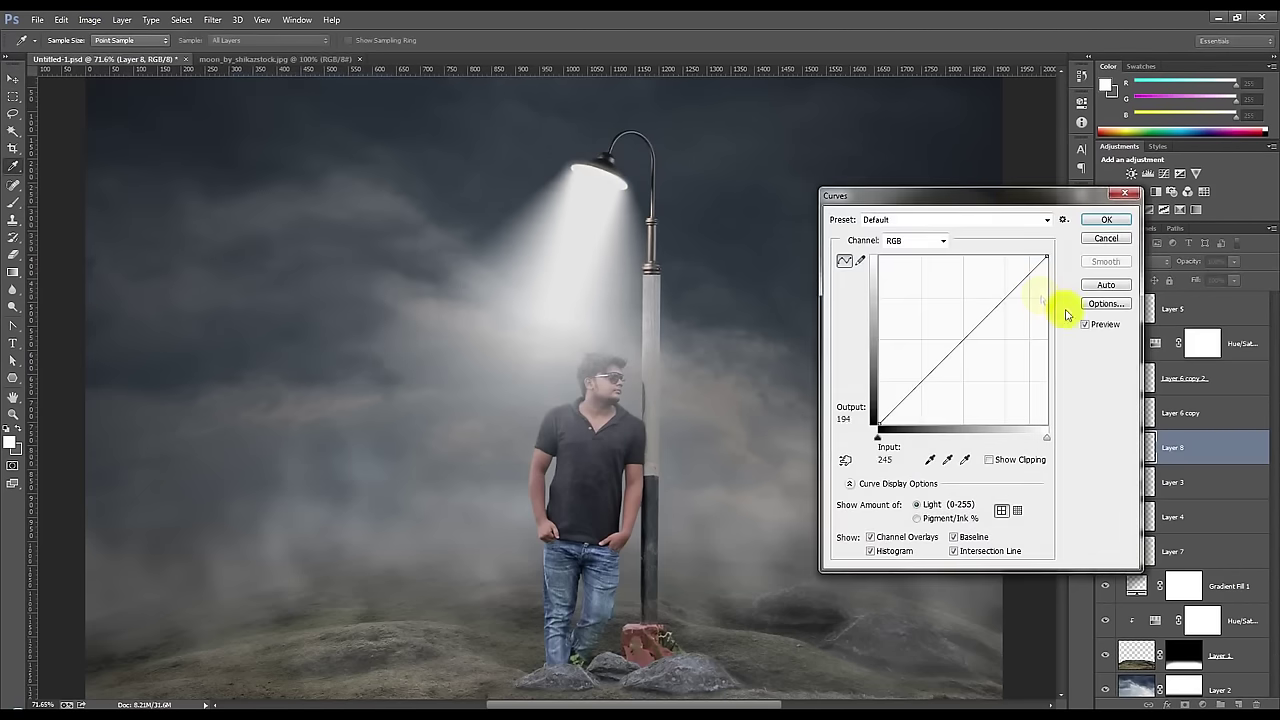
left_click(1103, 242)
left_click(89, 19)
mouse_move(109, 53)
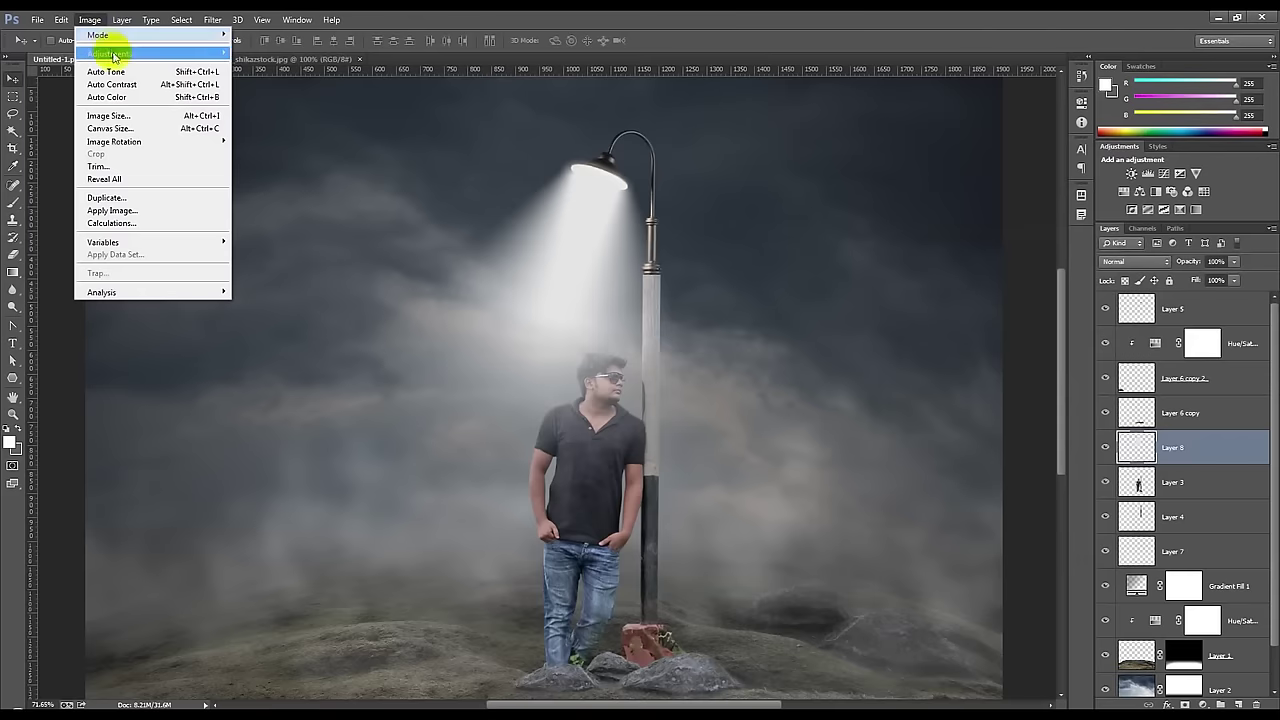
left_click(268, 134)
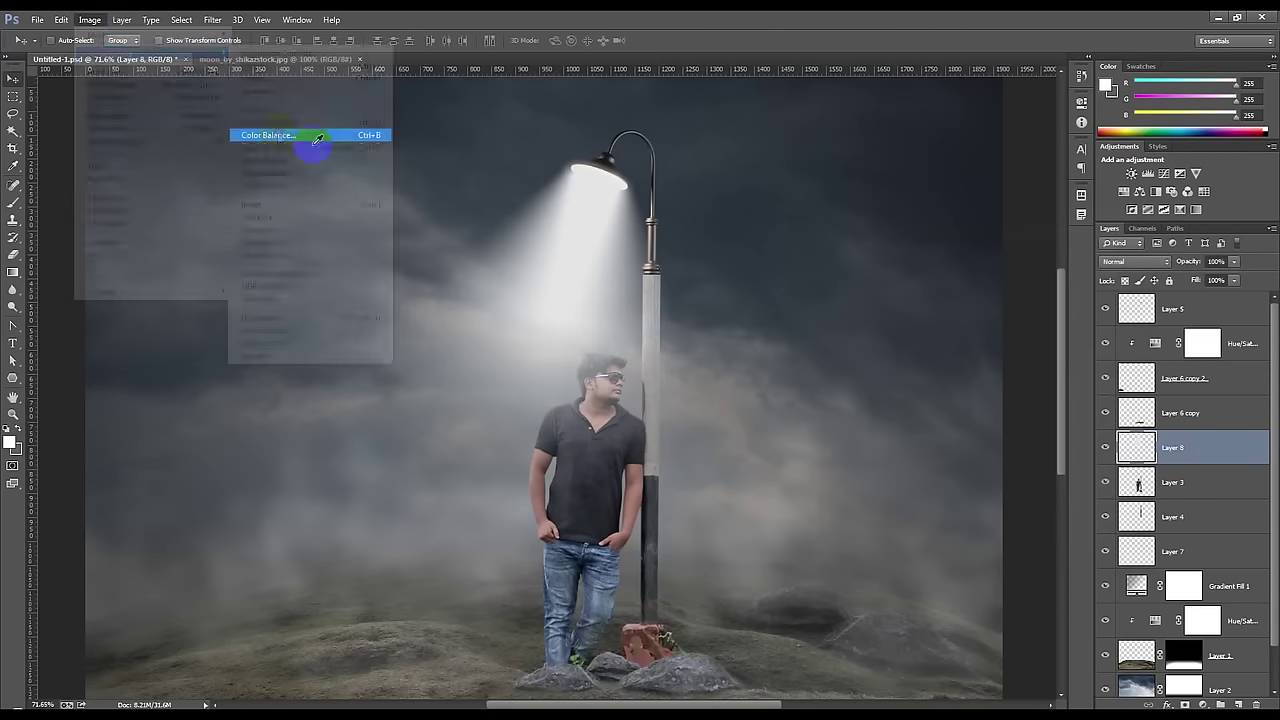
- Color Balance the beam: midtones and shadows toward yellow, highlights fully toward red
mouse_move(868, 284)
left_mouse_down()
mouse_move(811, 282)
mouse_move(894, 251)
mouse_move(925, 255)
left_mouse_up()
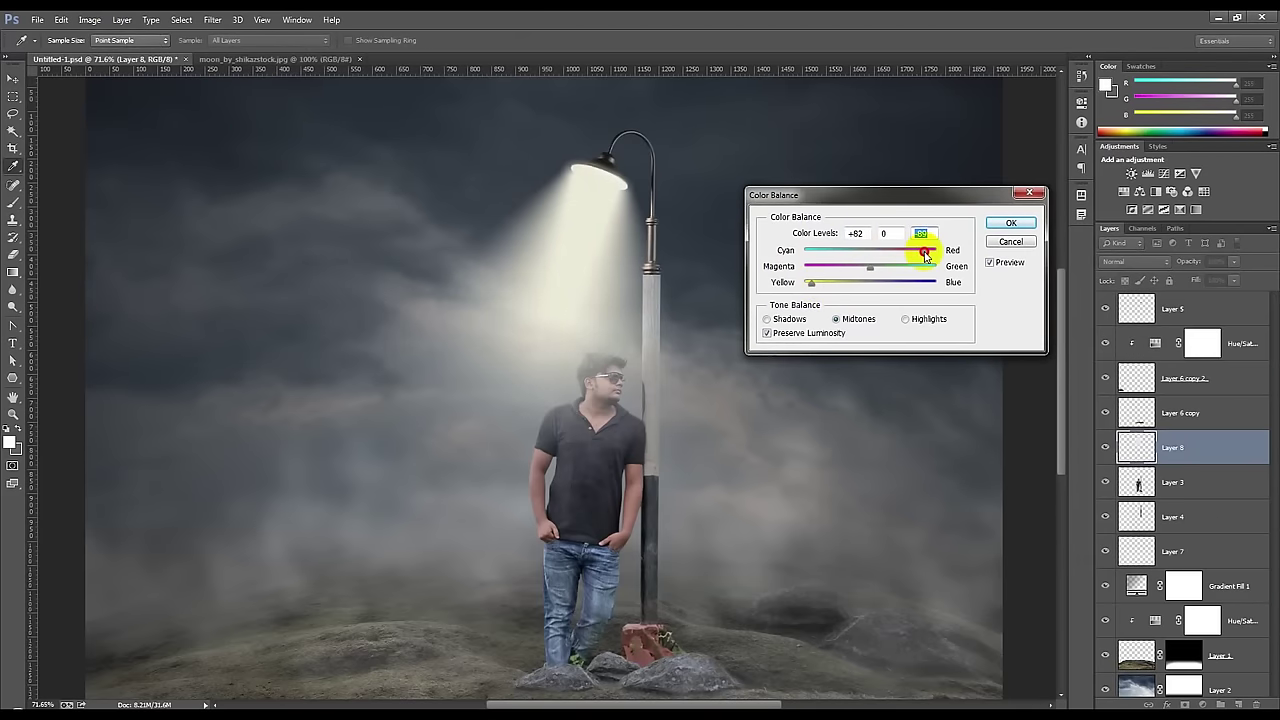
left_click(789, 319)
mouse_move(828, 288)
left_mouse_down()
mouse_move(806, 282)
mouse_move(890, 282)
mouse_move(791, 281)
left_mouse_up()
left_click(906, 319)
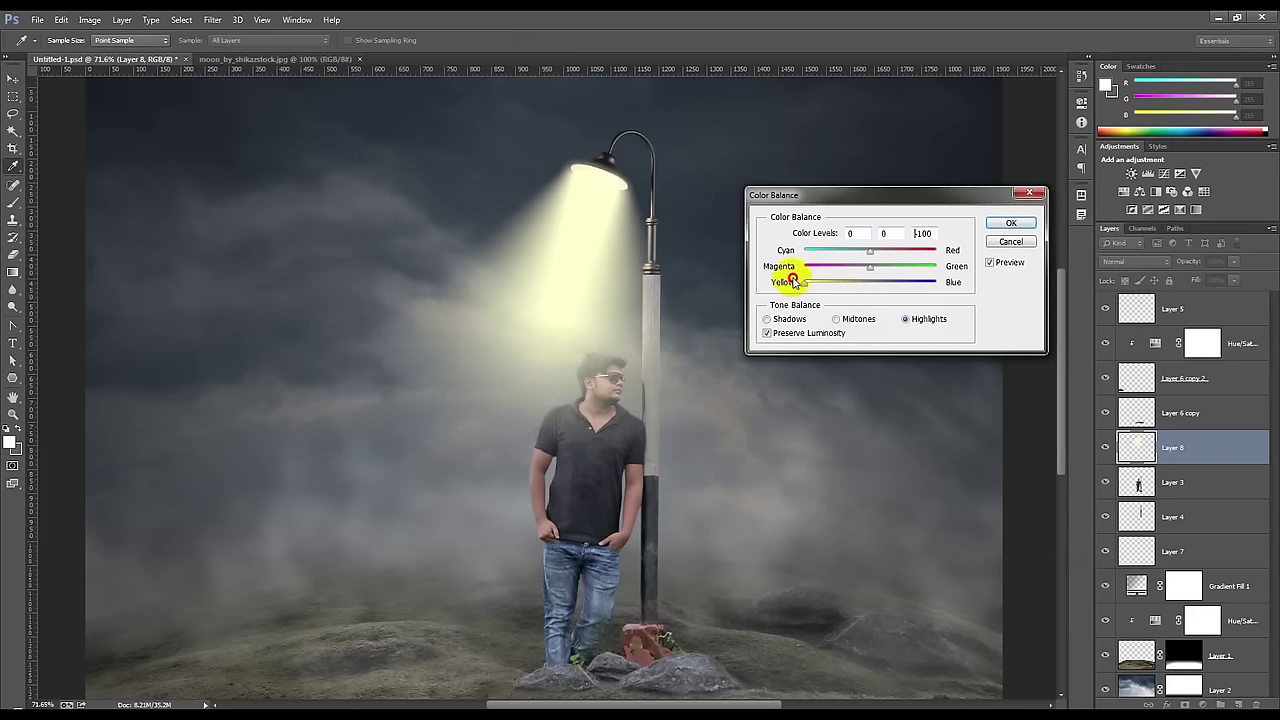
left_click_drag(876, 254, 940, 258)
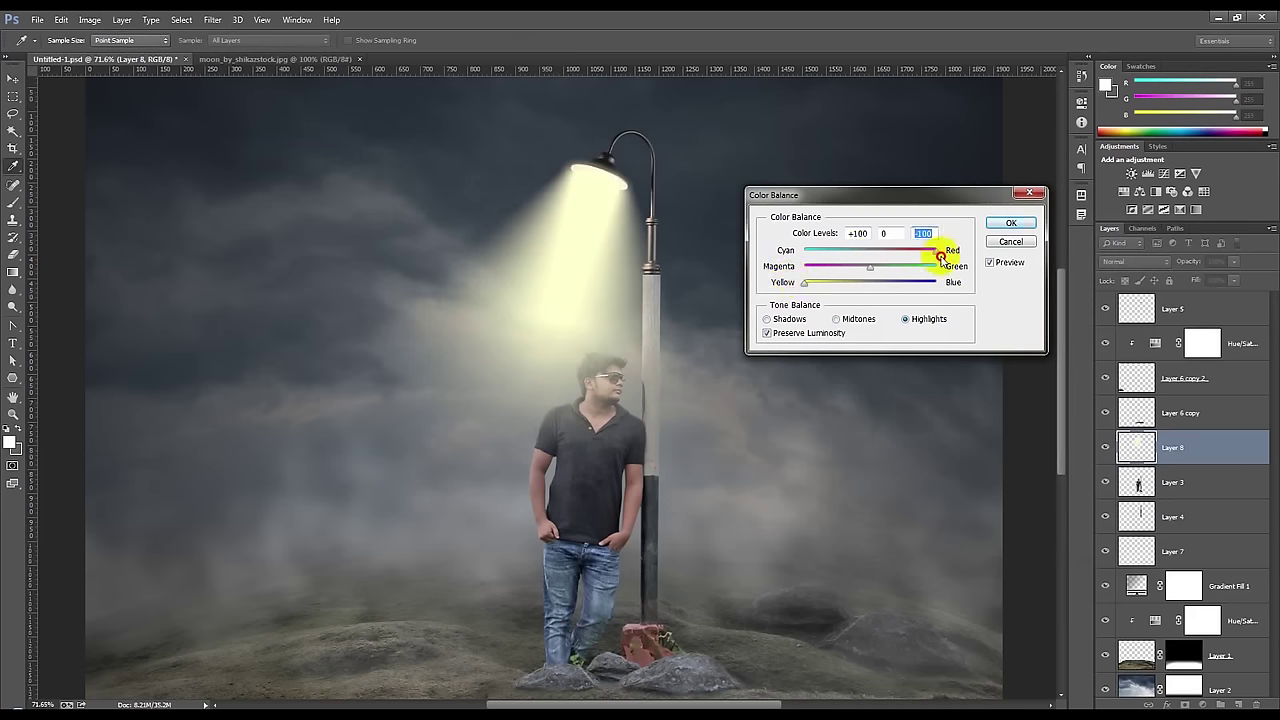
left_click(767, 318)
left_click_drag(876, 283, 812, 285)
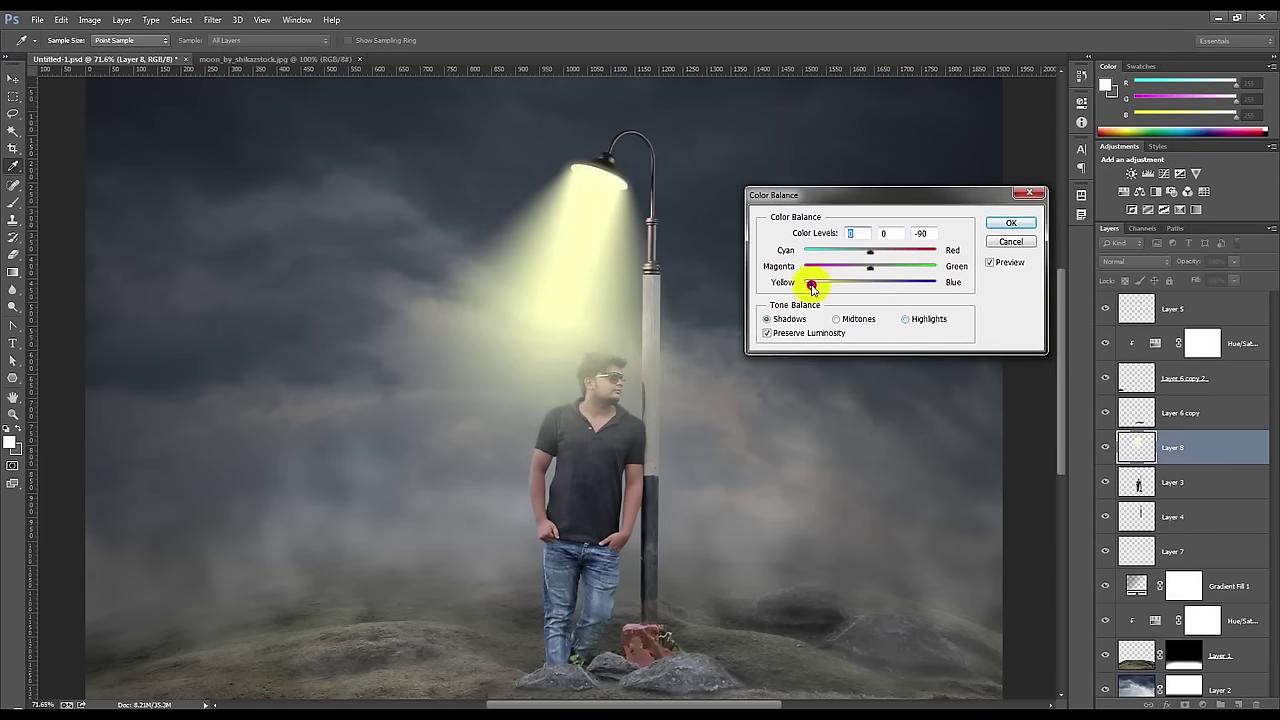
left_click(1009, 222)
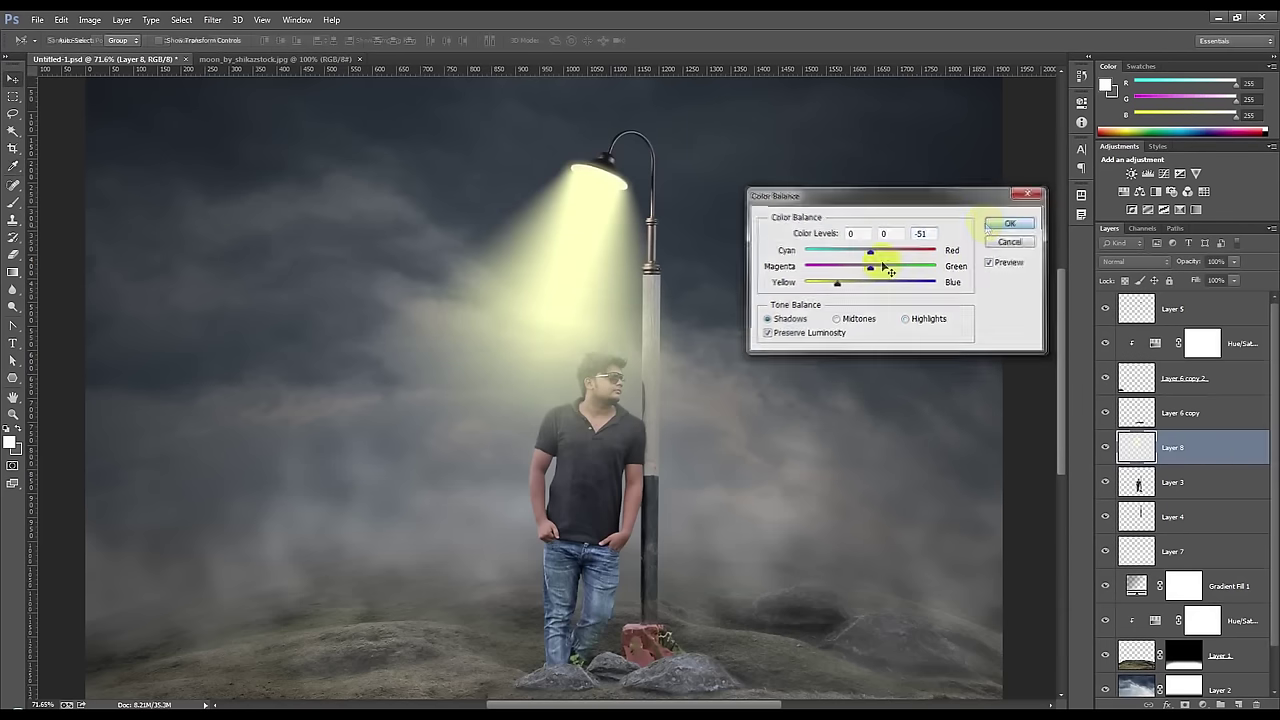
scroll(795, 280, "down", 3)
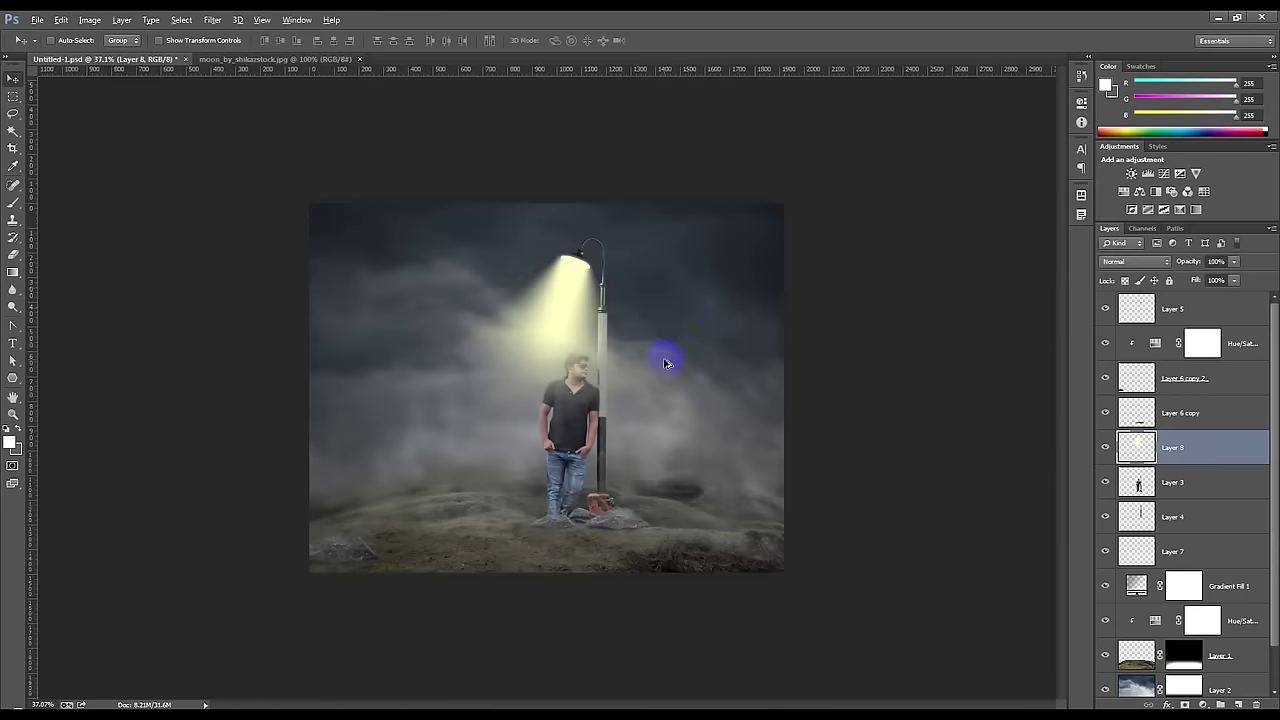
scroll(666, 354, "up", 1)
scroll(670, 360, "up", 1)
scroll(670, 358, "up", 1)
scroll(670, 356, "up", 1)
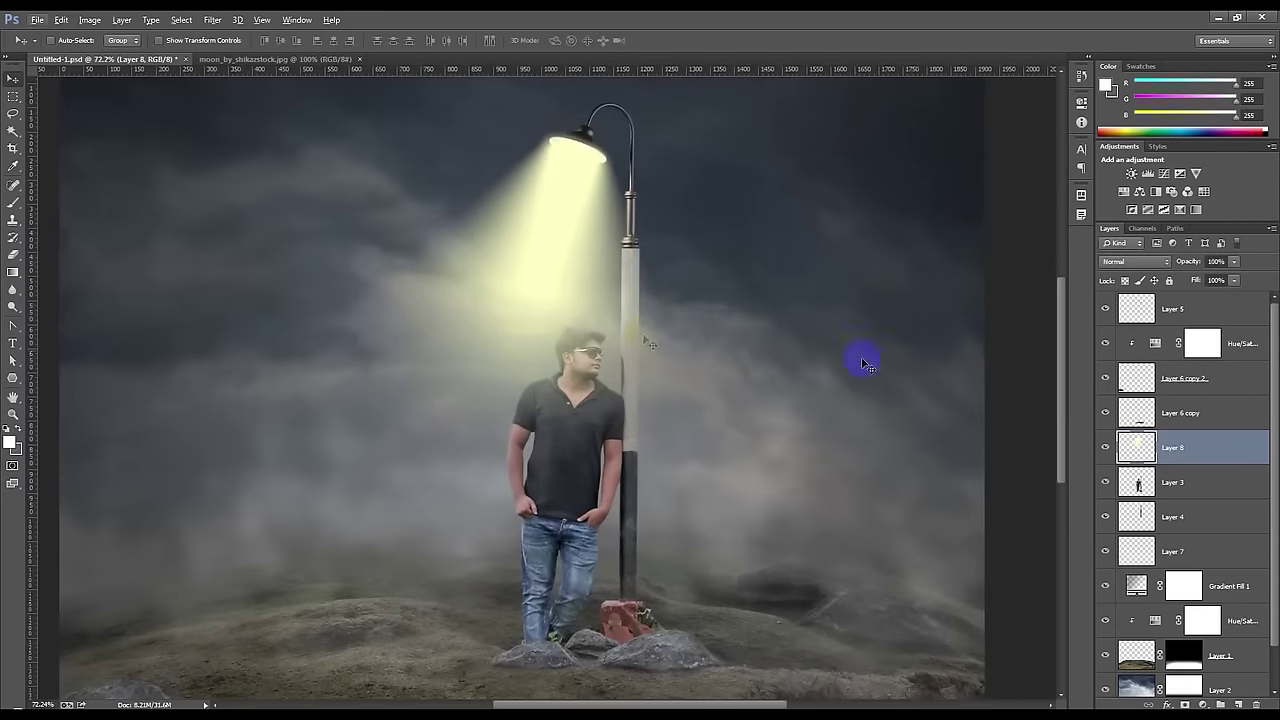
left_click(1134, 265)
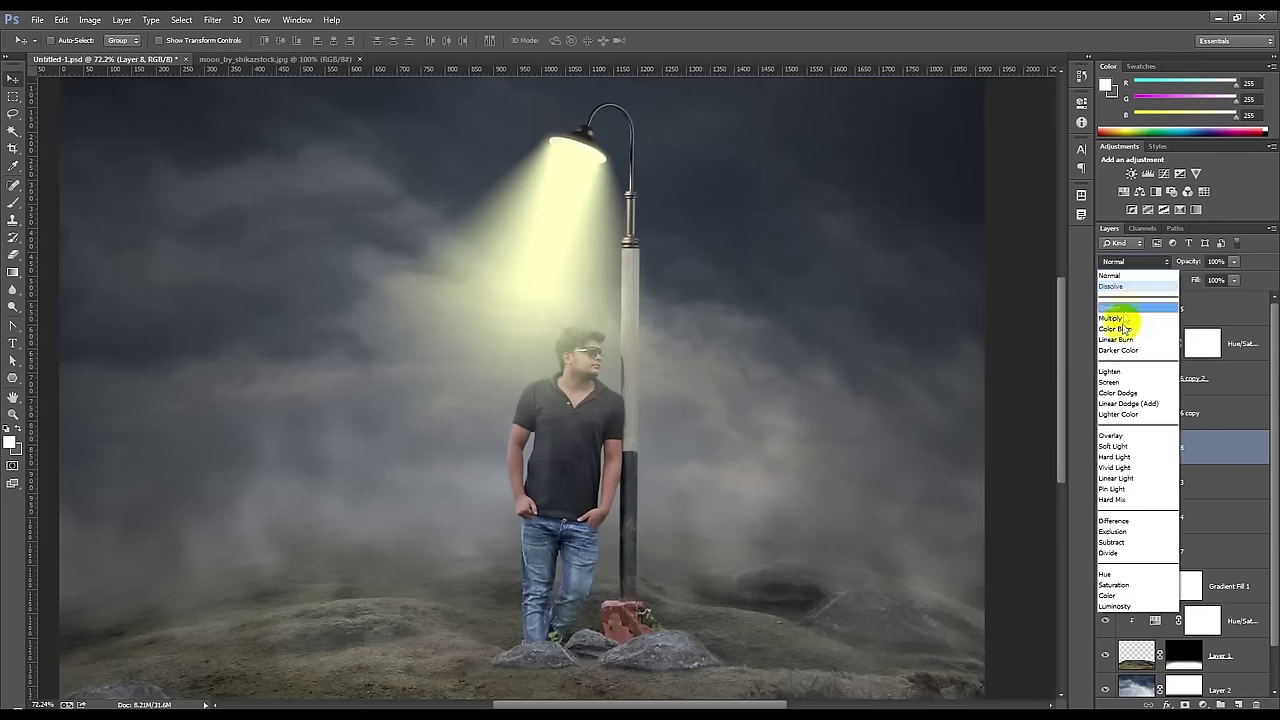
- Change Layer 8's blend mode from Normal to Screen
left_click(1120, 389)
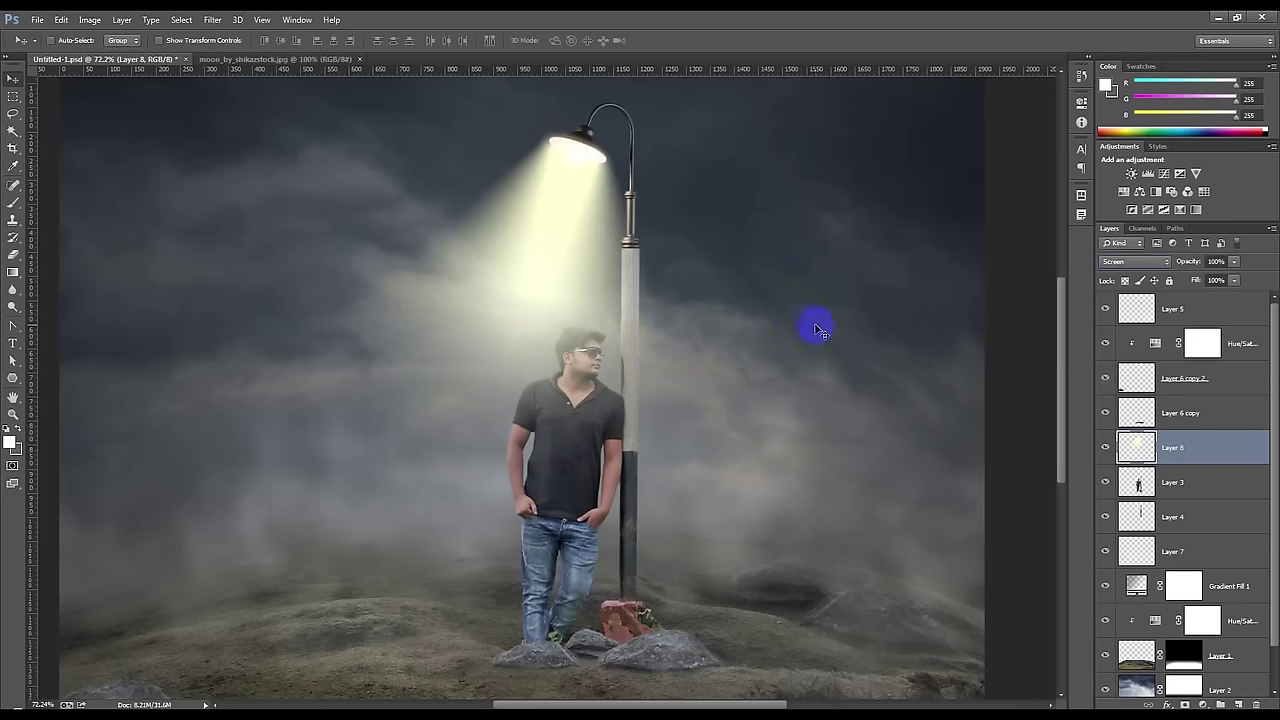
scroll(815, 330, "down", 1)
scroll(815, 330, "down", 1)
scroll(816, 331, "up", 1)
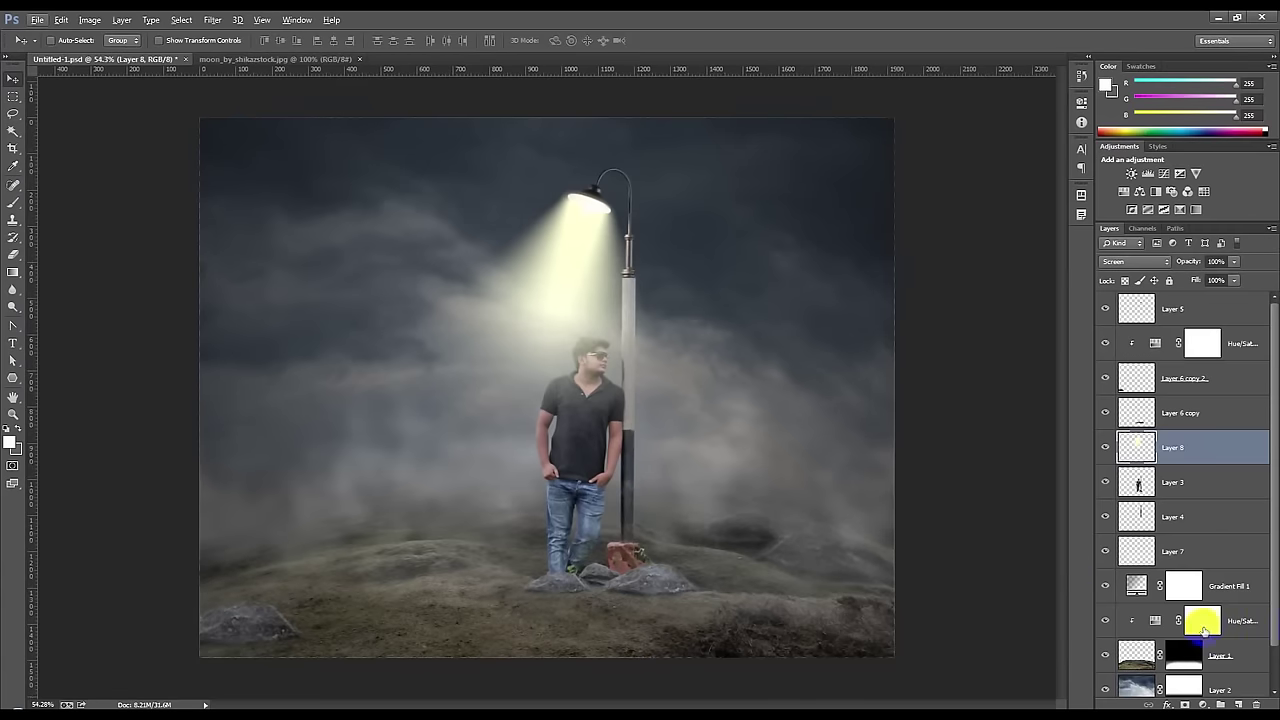
- Target the Hue/Saturation mask and draw an elliptical selection over the rocky ground
left_click(1219, 656)
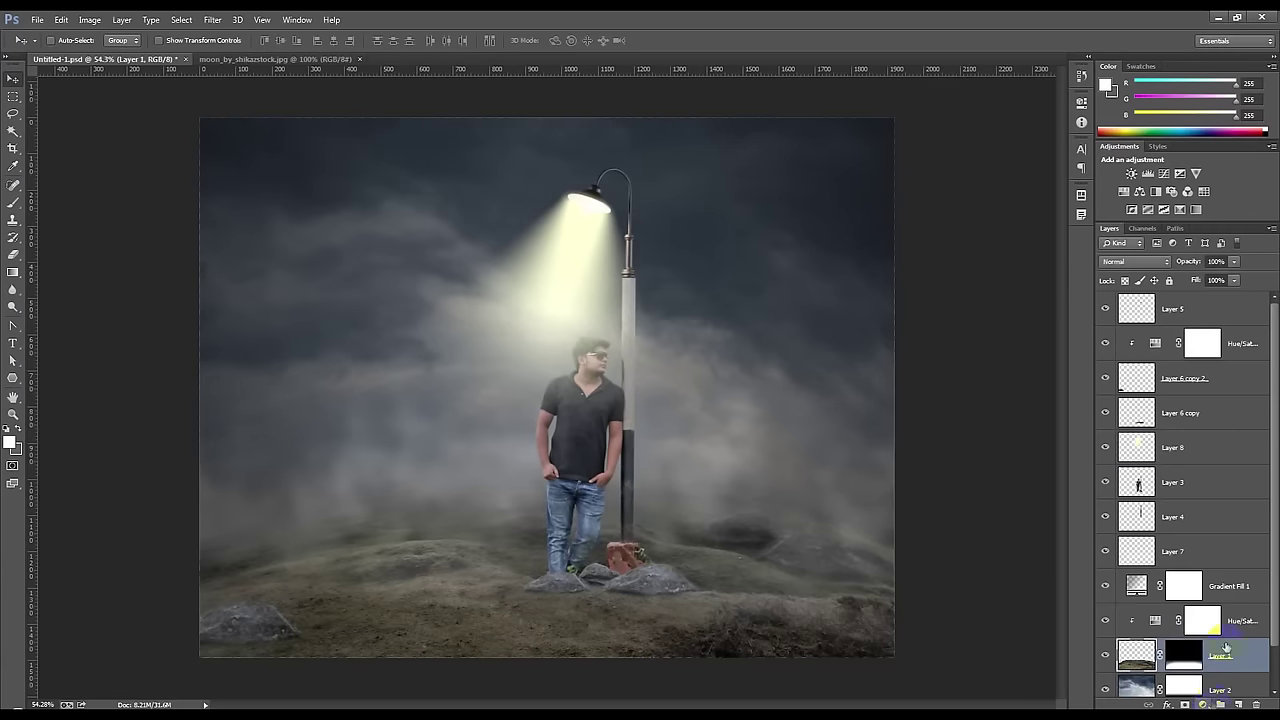
left_click(1242, 621)
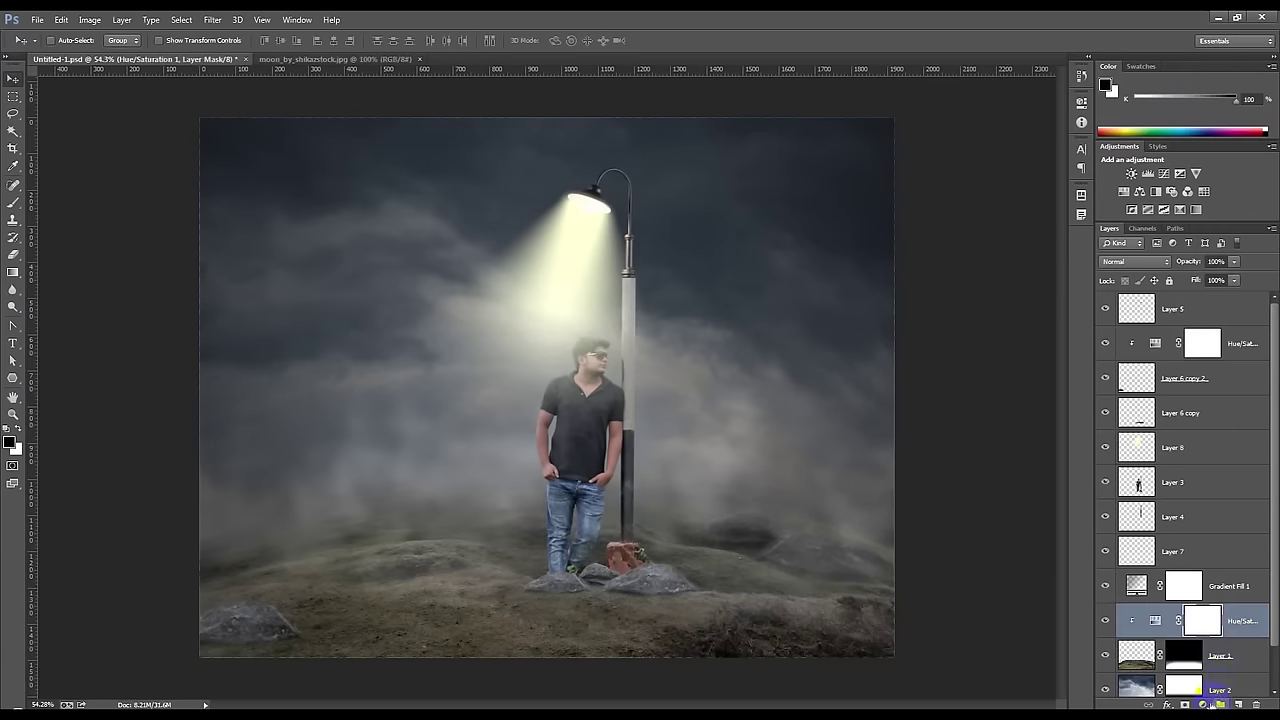
left_click(13, 97)
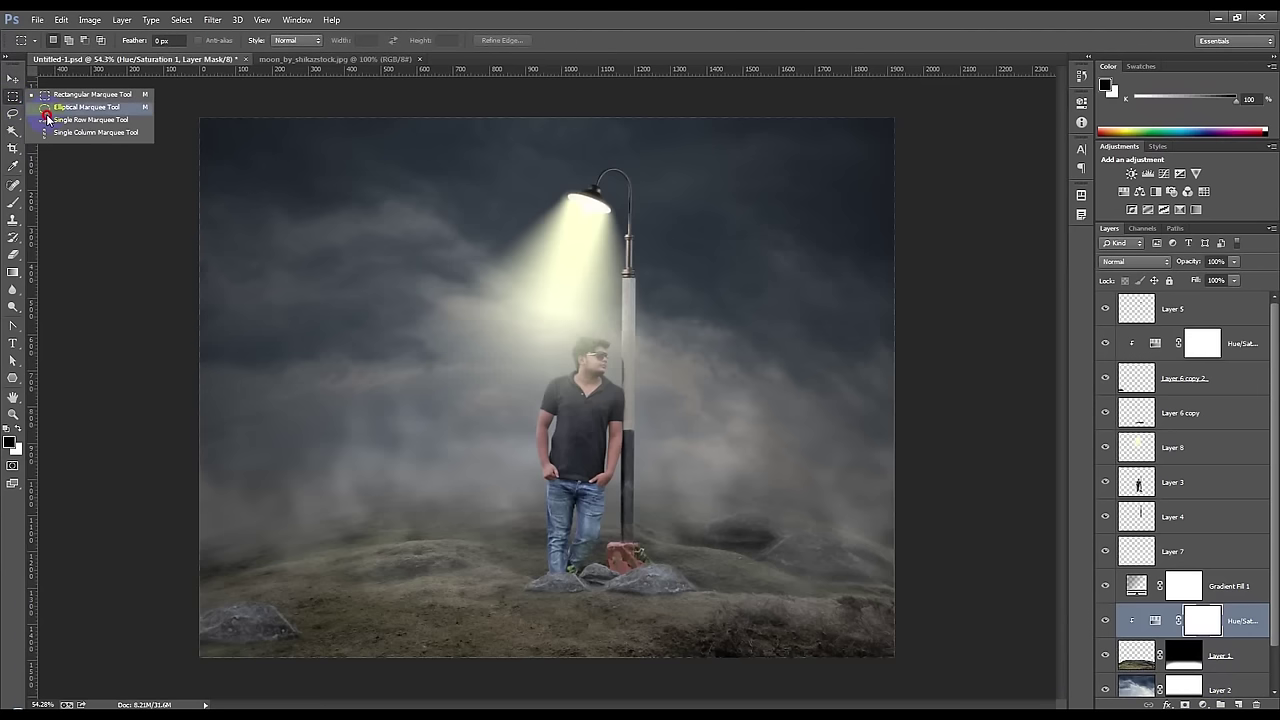
left_click(47, 110)
mouse_move(434, 537)
left_mouse_down()
mouse_move(809, 634)
mouse_move(875, 630)
left_mouse_up()
left_click_drag(806, 609, 687, 587)
- Reshape the oval selection with Transform Selection to fit the ground around the man's feet
left_click(212, 20)
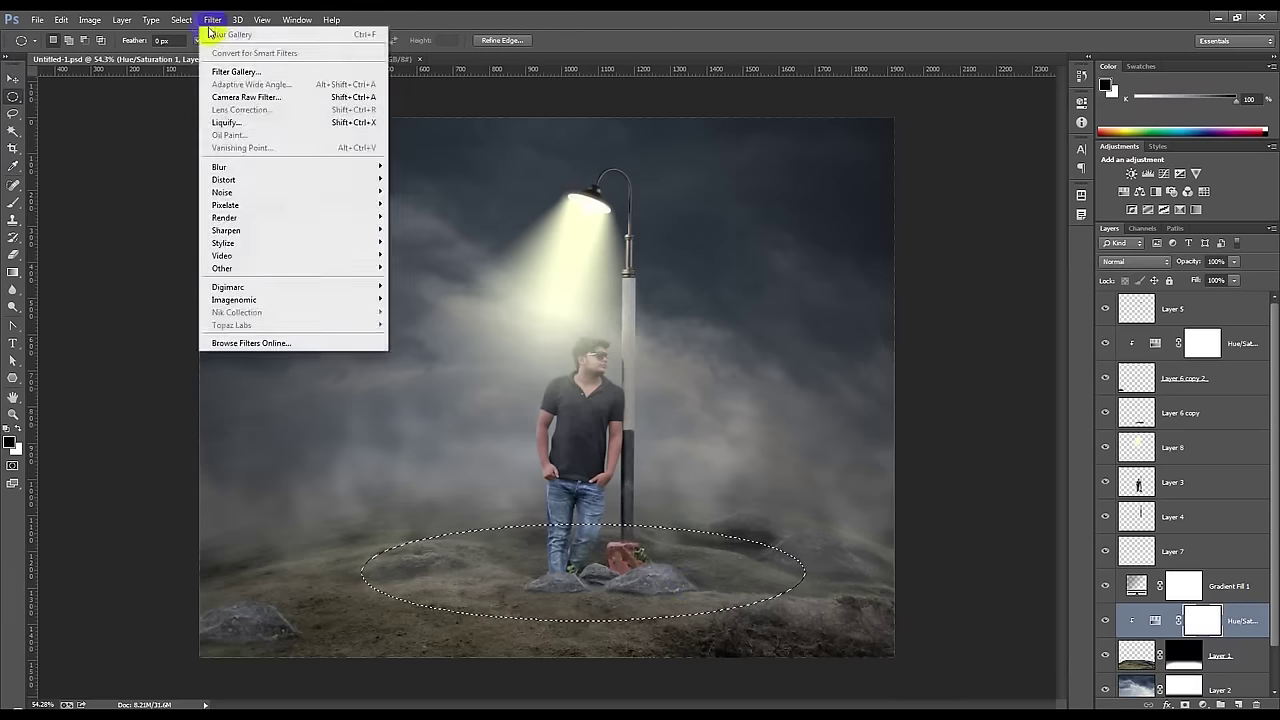
mouse_move(181, 20)
left_click(225, 229)
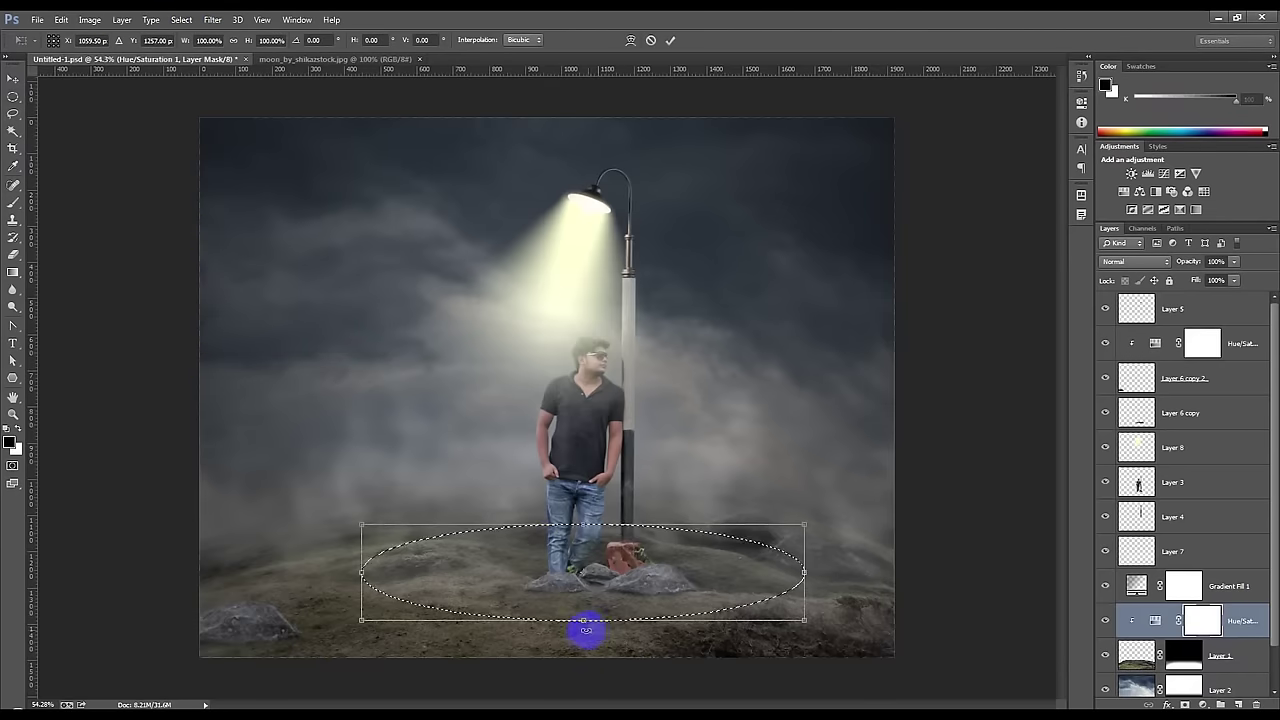
left_click_drag(583, 620, 583, 631)
left_click_drag(808, 575, 834, 573)
left_click_drag(900, 600, 905, 615)
left_click_drag(583, 522, 583, 511)
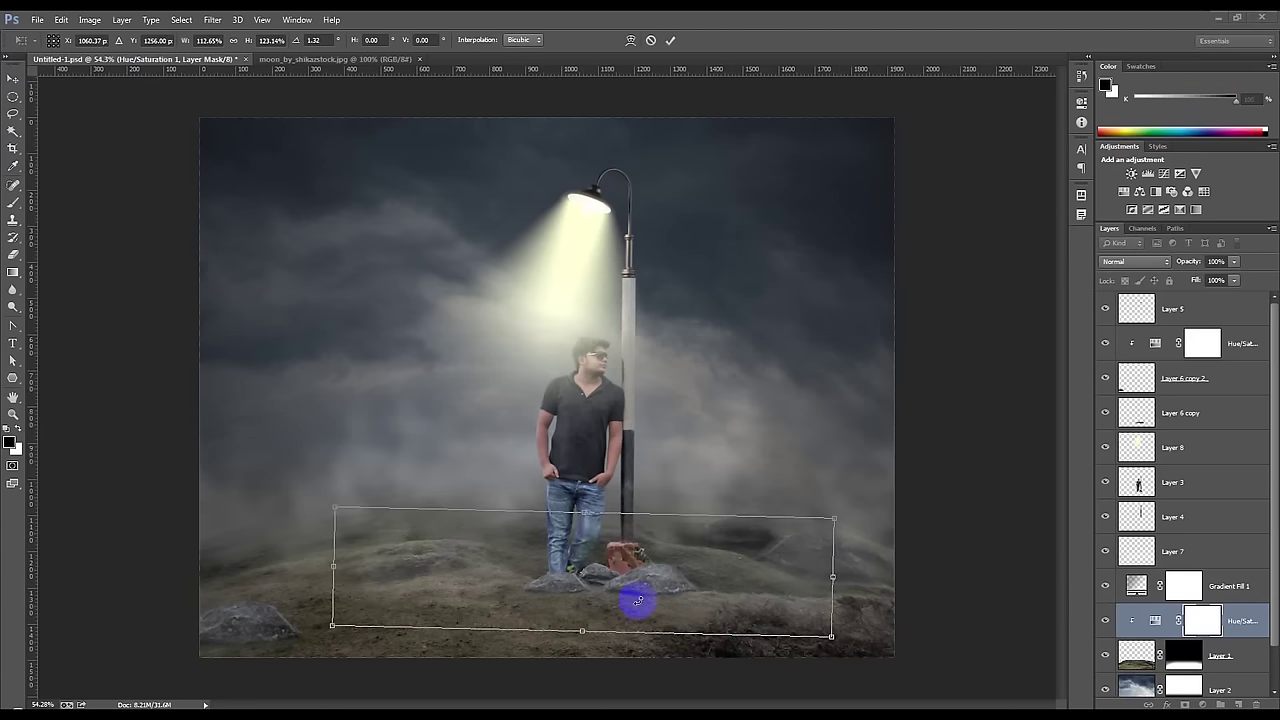
left_click_drag(583, 519, 583, 524)
left_click(669, 41)
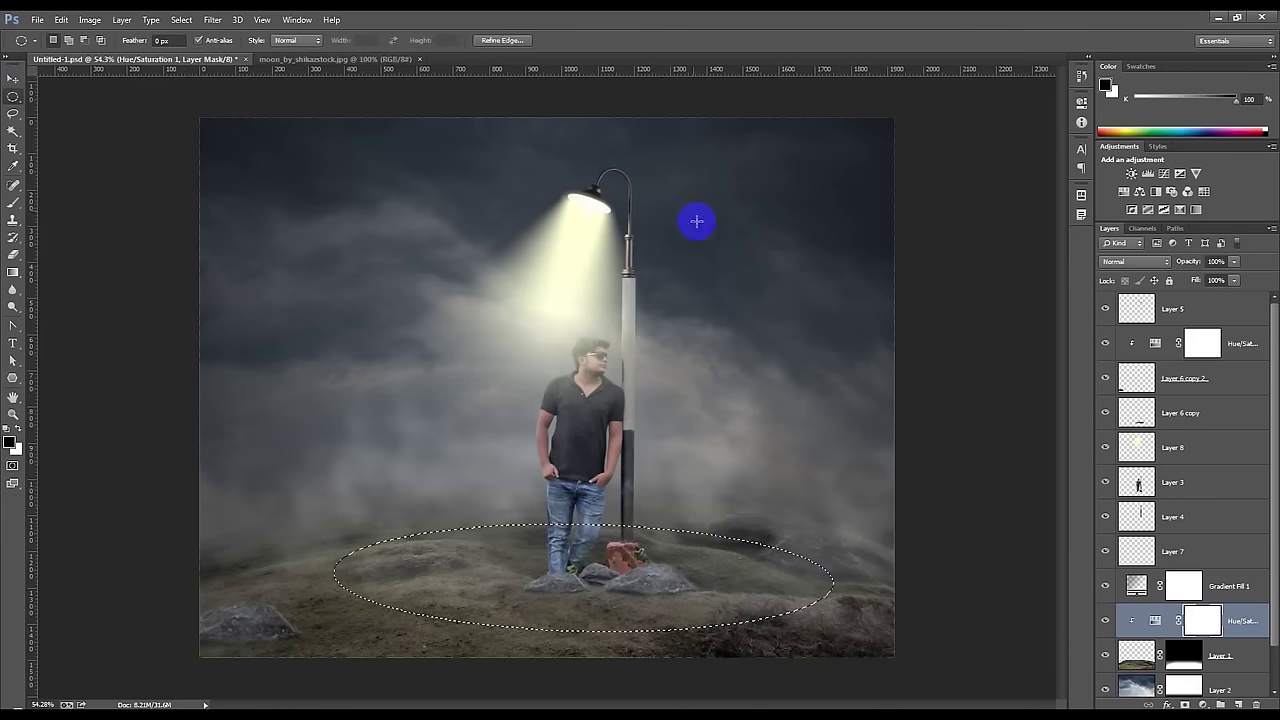
- Invert the selection, then try a black fill outside the oval and undo it
key("ctrl+shift+i")
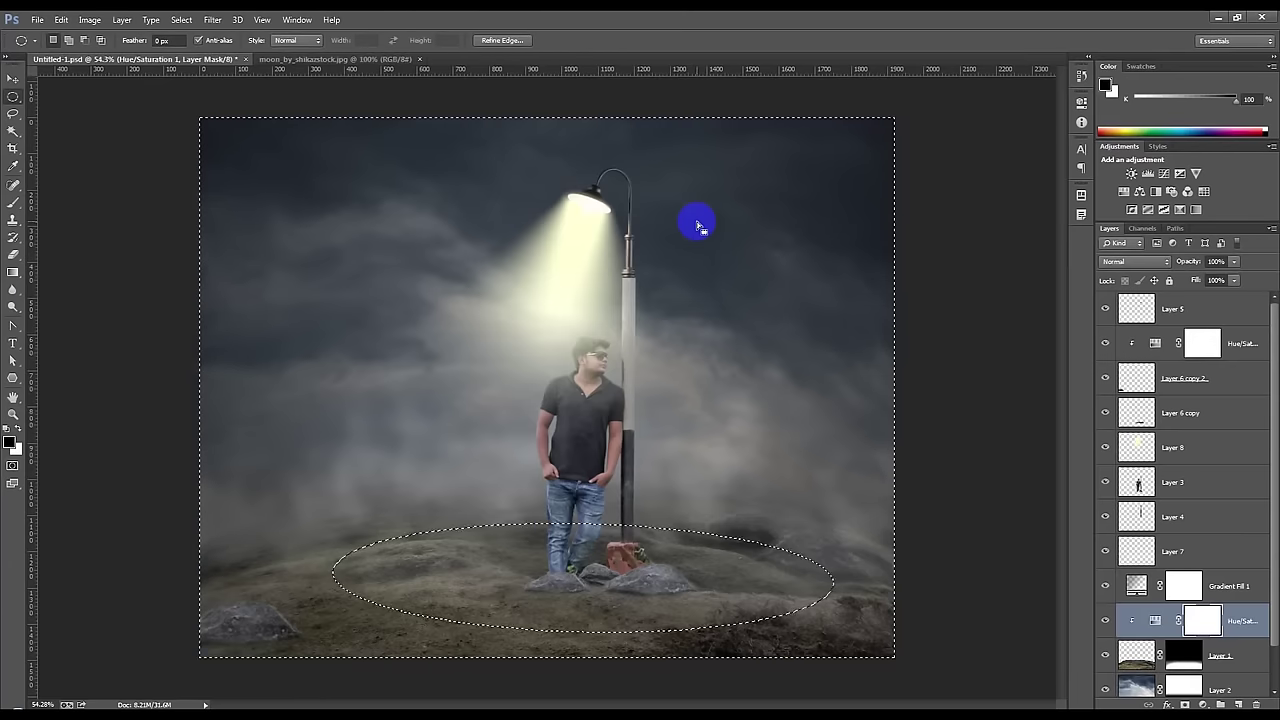
key("alt+BackSpace")
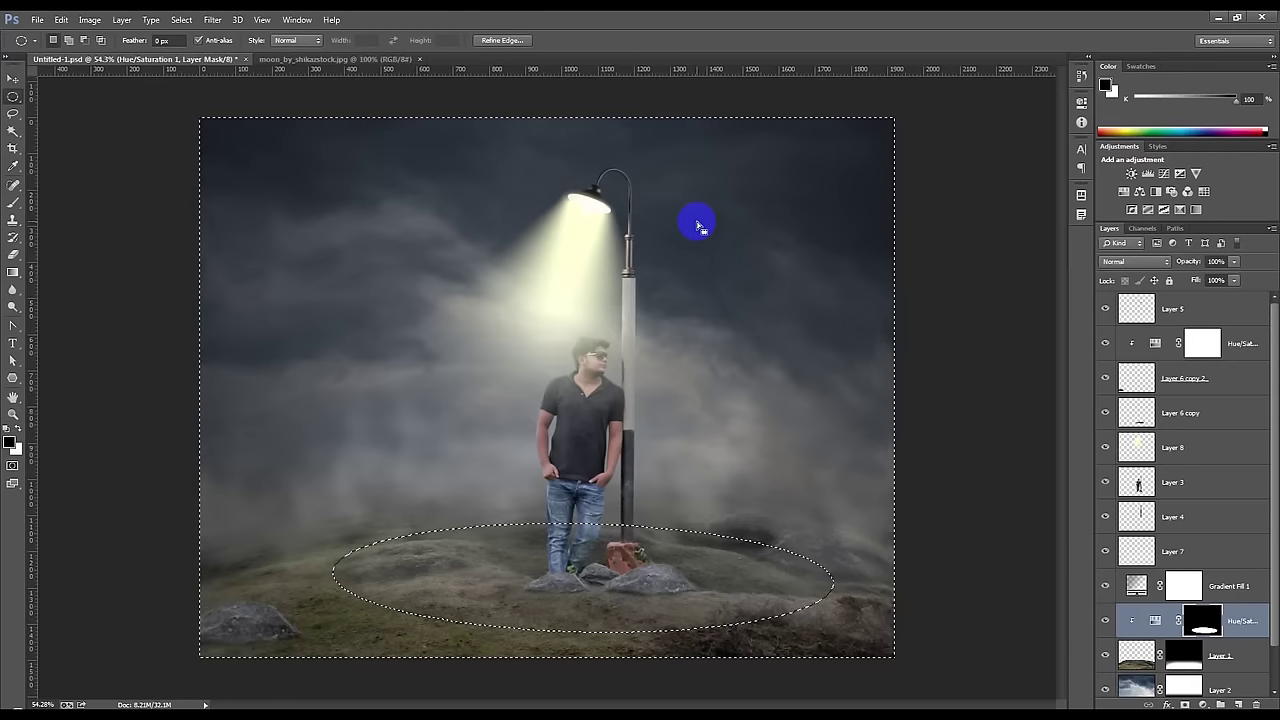
key("ctrl+z")
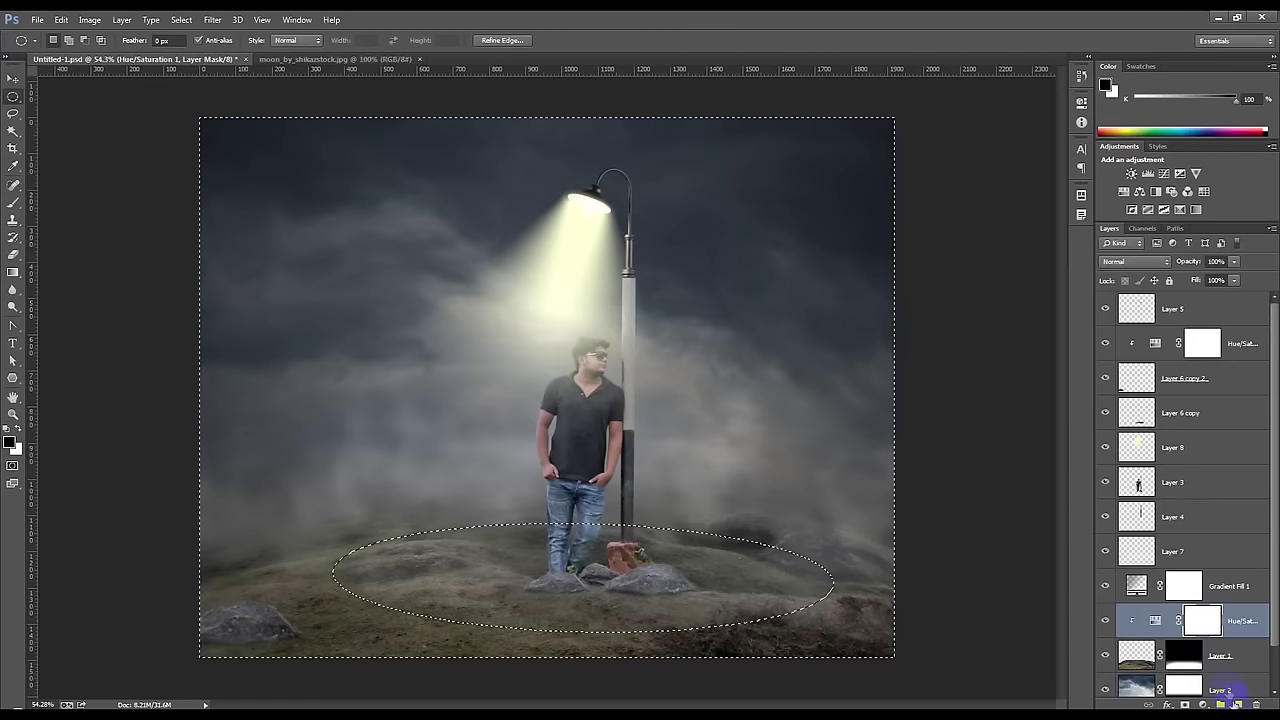
- On a new layer, fill everything outside the ellipse with black and deselect
left_click(1238, 703)
key("x")
key("alt+BackSpace")
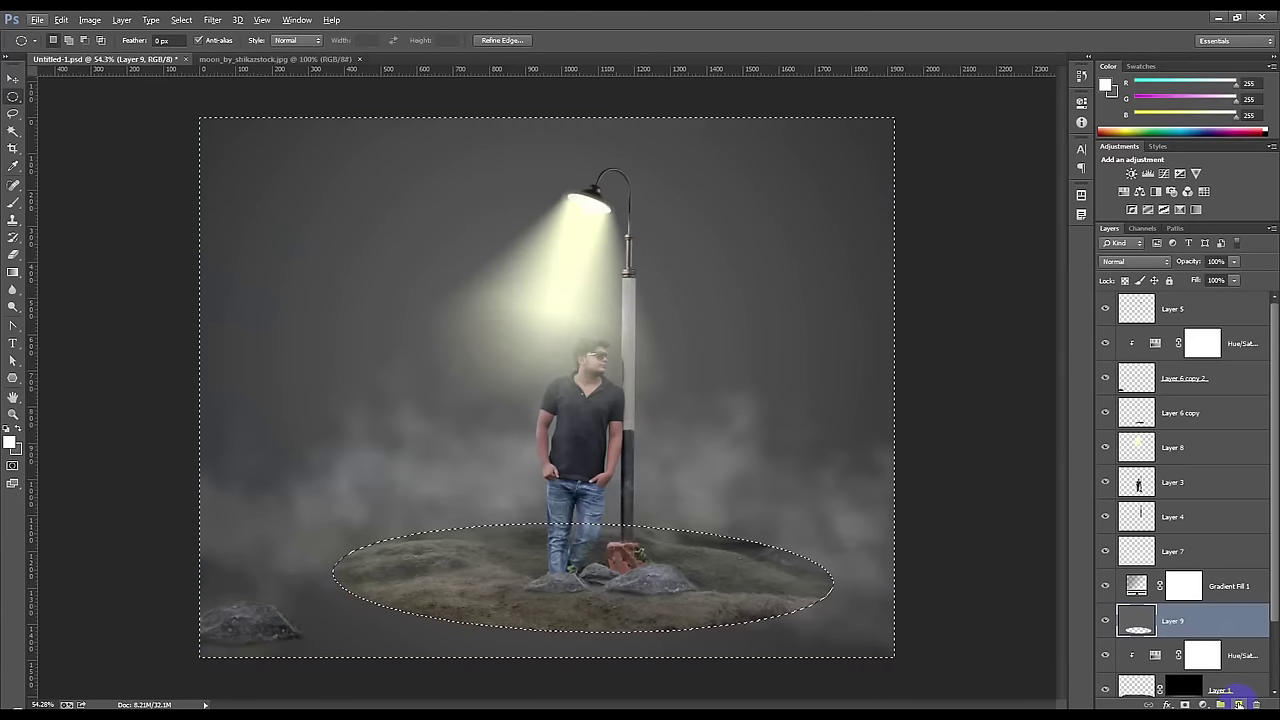
key("ctrl+z")
left_click(8, 430)
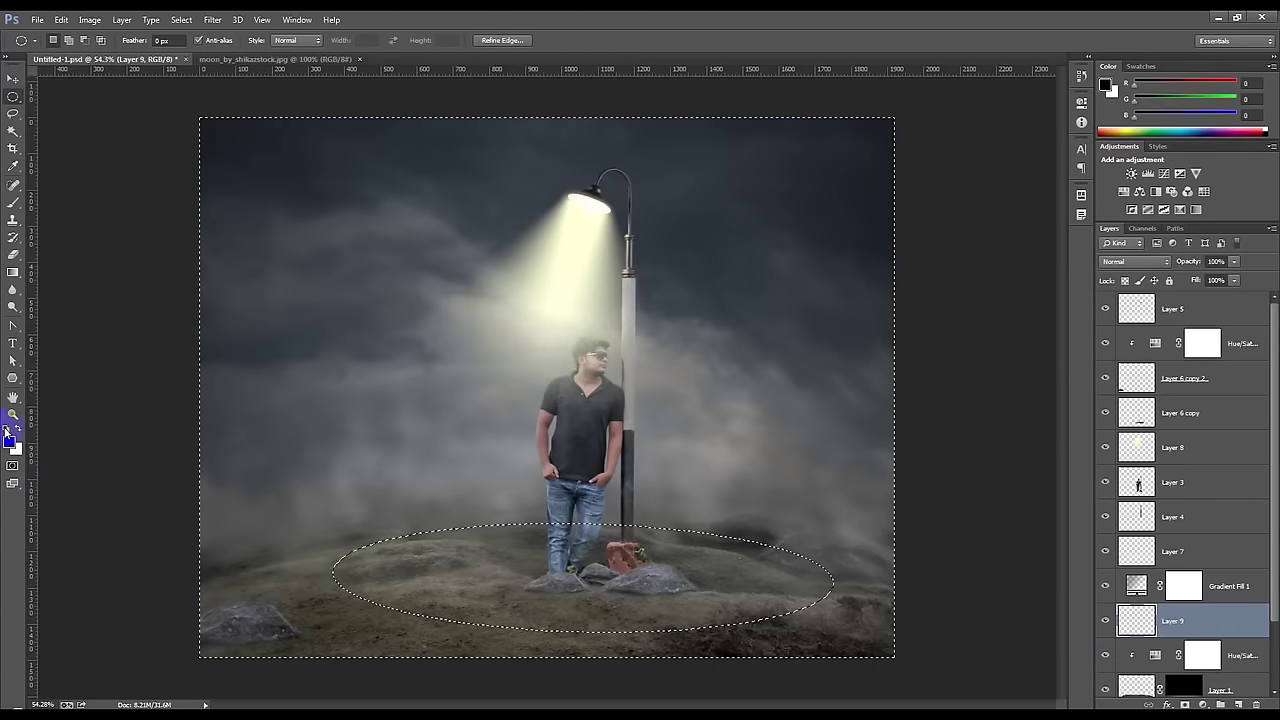
key("alt+BackSpace")
key("ctrl+d")
- Apply a Gaussian Blur of about 69.2 pixels to the black shadow layer
left_click(213, 20)
mouse_move(219, 167)
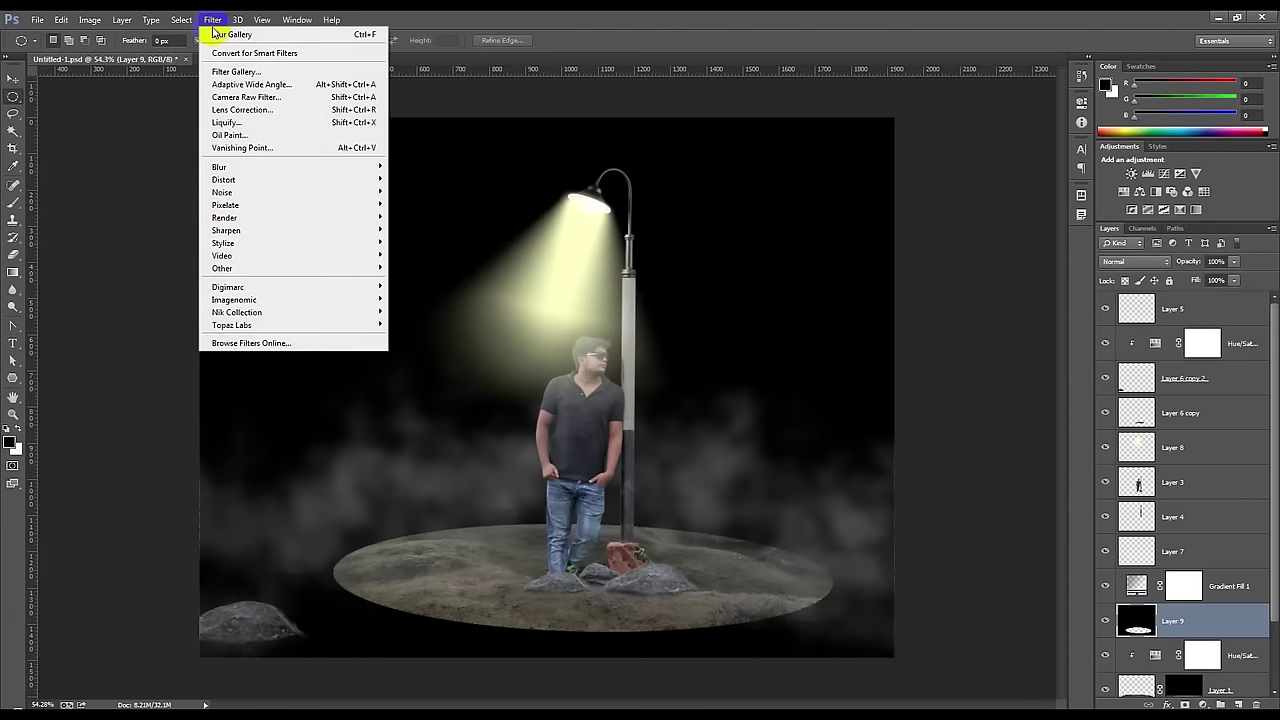
left_click(424, 261)
left_click_drag(860, 391, 882, 392)
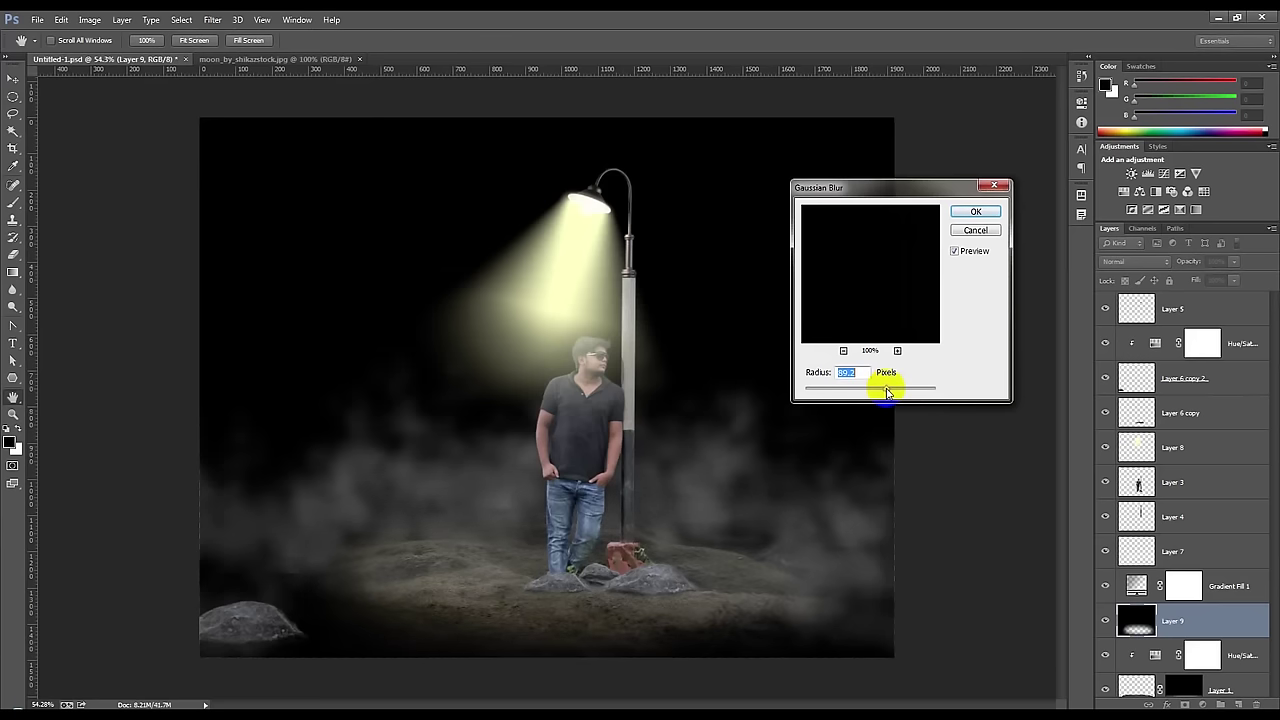
left_click(976, 211)
- Add a gradient mask fading the shadow into the sky and set opacity to about 83%
left_click(16, 271)
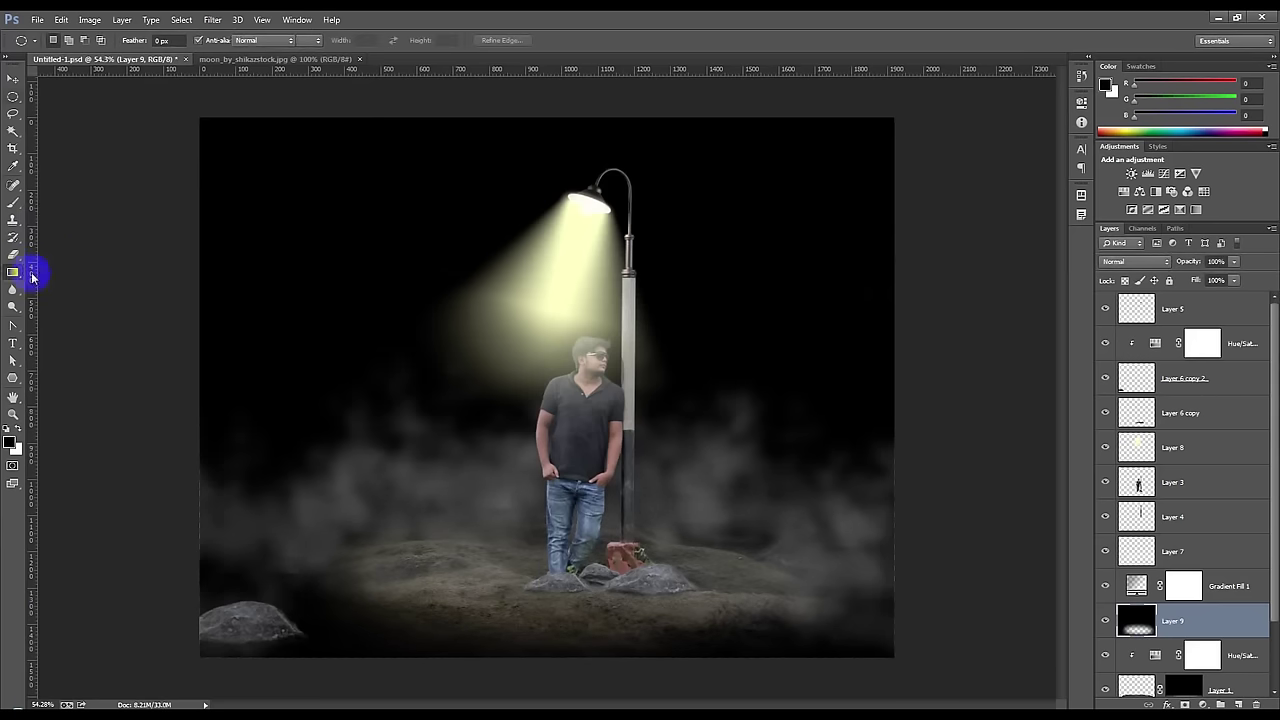
left_click(1185, 704)
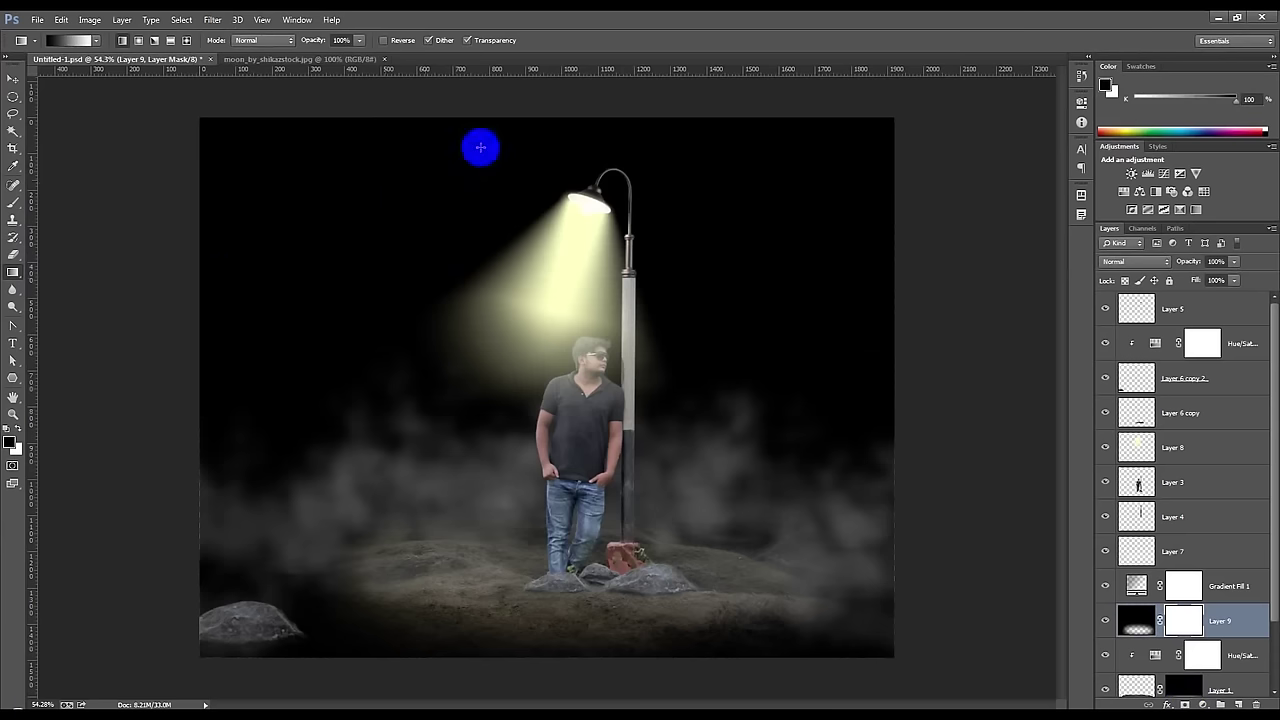
left_click_drag(564, 101, 564, 478)
mouse_move(541, 205)
left_mouse_down()
mouse_move(566, 425)
mouse_move(553, 558)
left_mouse_up()
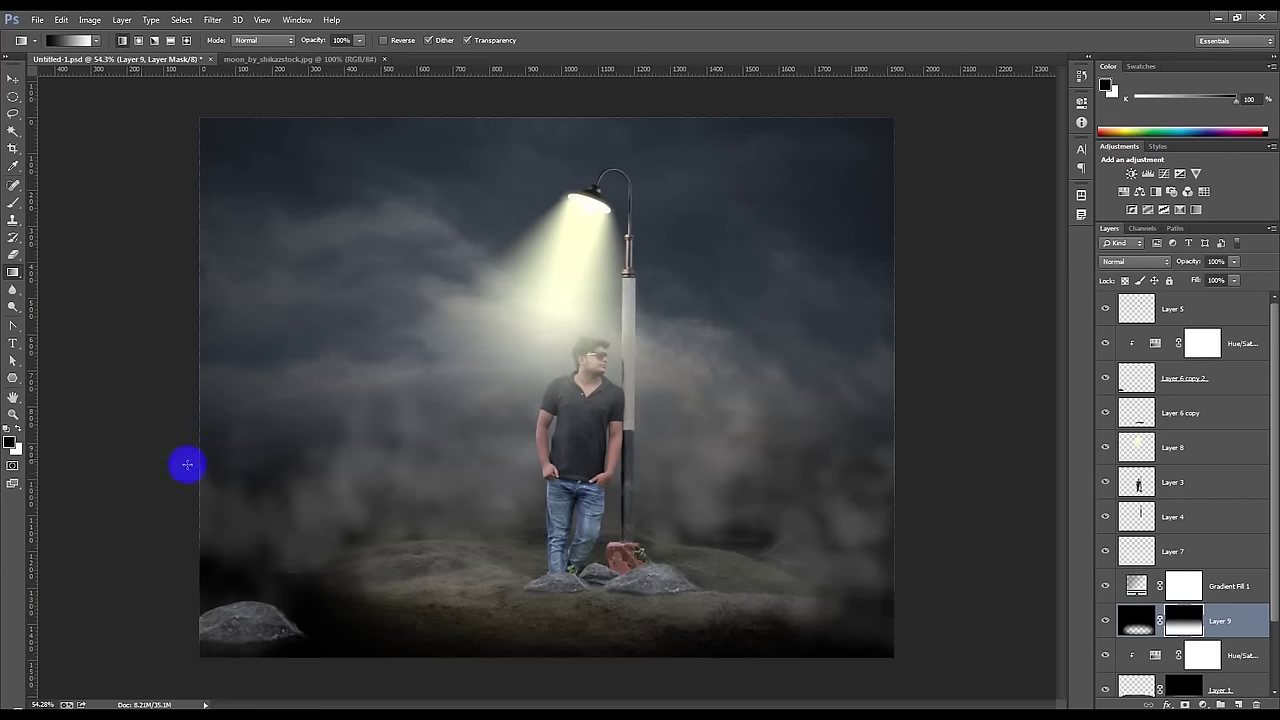
left_click_drag(1187, 263, 1165, 260)
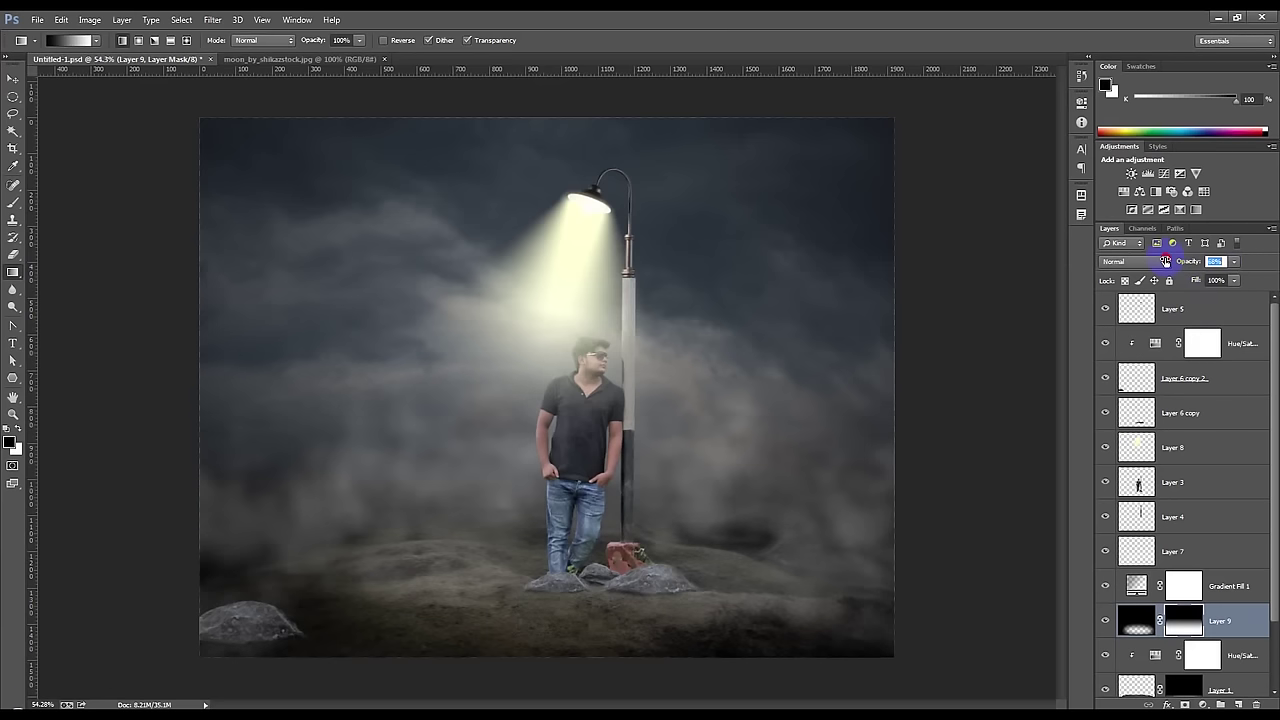
- Tilt Layer 9 about -1.4 degrees and enlarge it slightly with Free Transform
left_click(13, 78)
key("ctrl+t")
left_click_drag(1014, 569, 1023, 563)
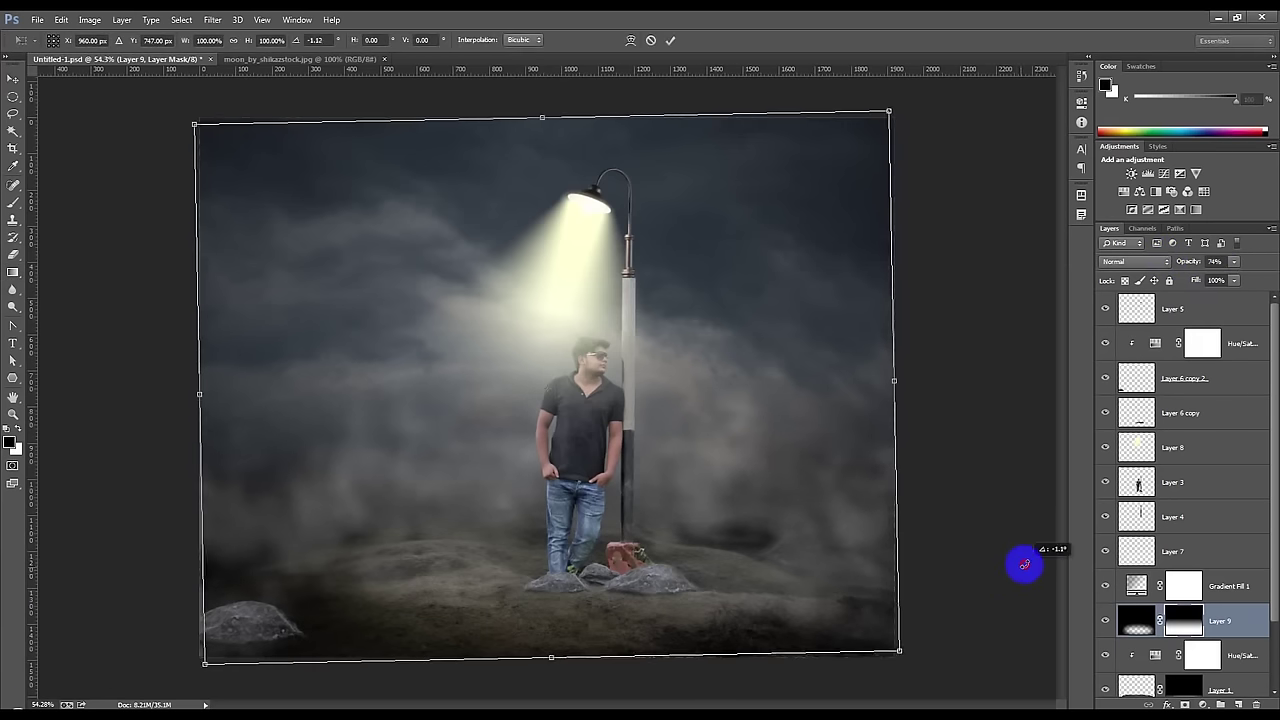
mouse_move(903, 646)
left_mouse_down()
mouse_move(924, 662)
mouse_move(974, 594)
left_mouse_up()
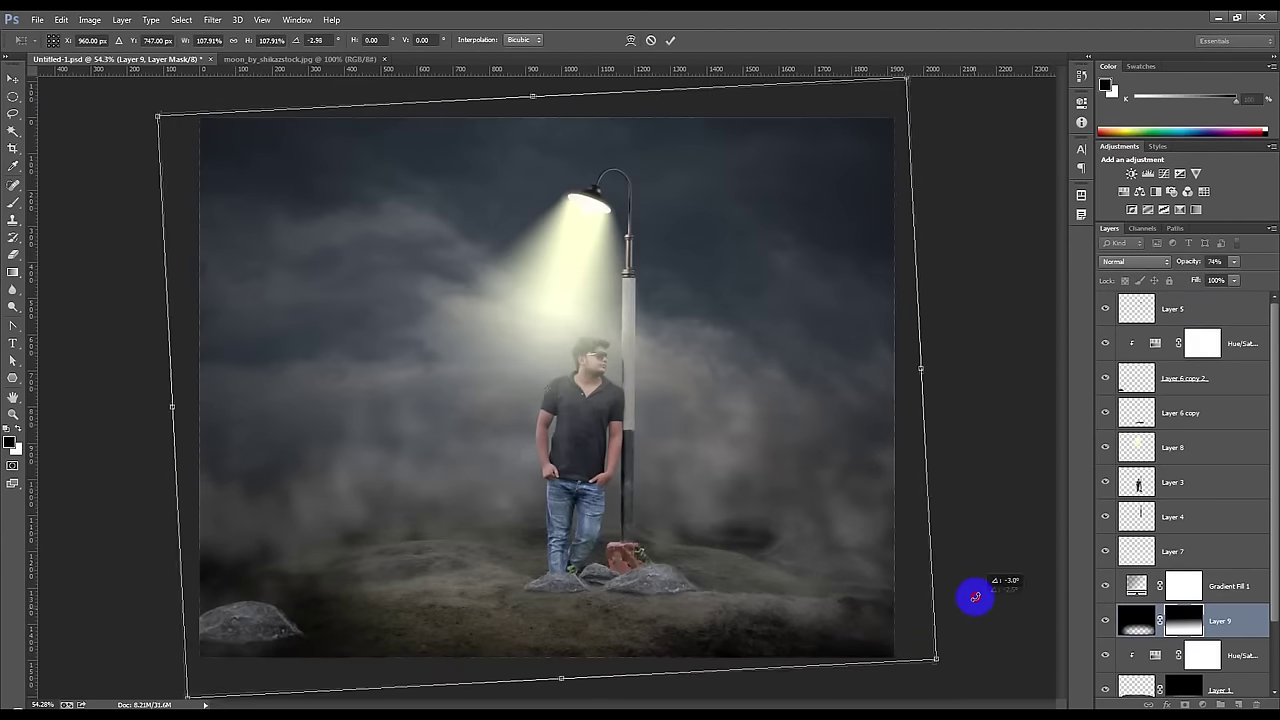
left_click_drag(809, 600, 806, 604)
key("Return")
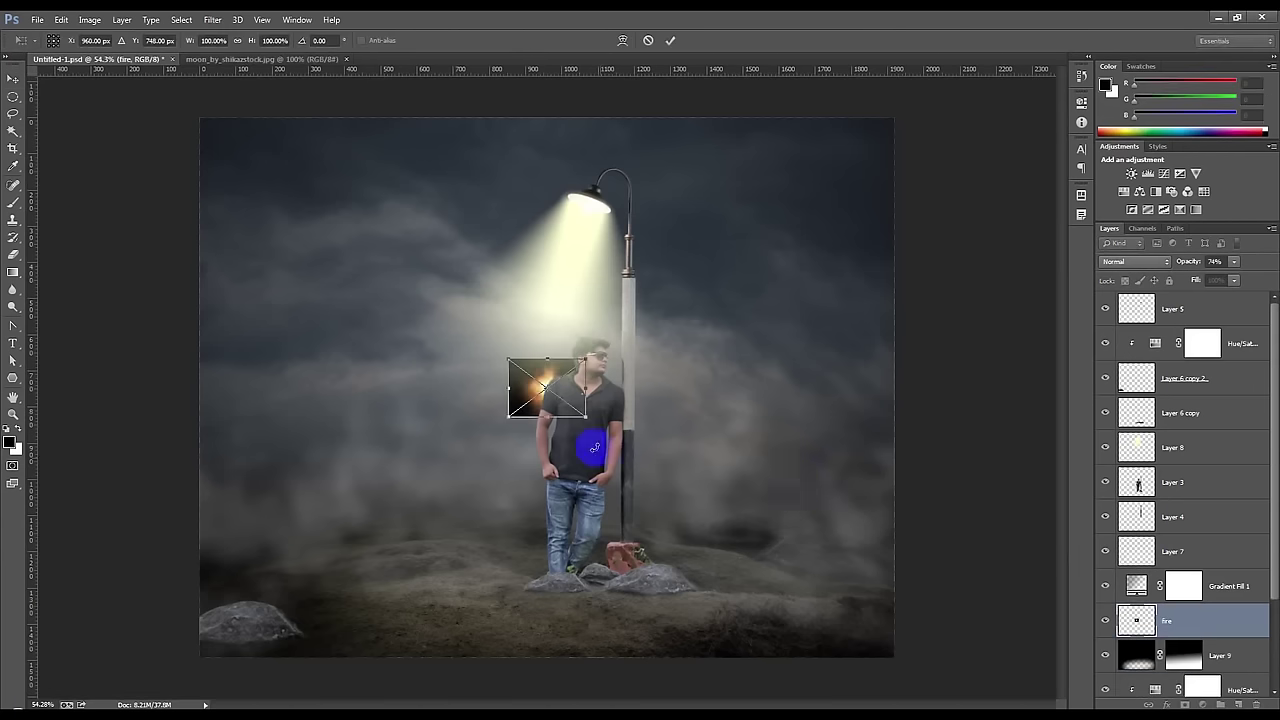
- Enlarge the fire image and position it behind the man and lamp
left_click_drag(589, 414, 774, 512)
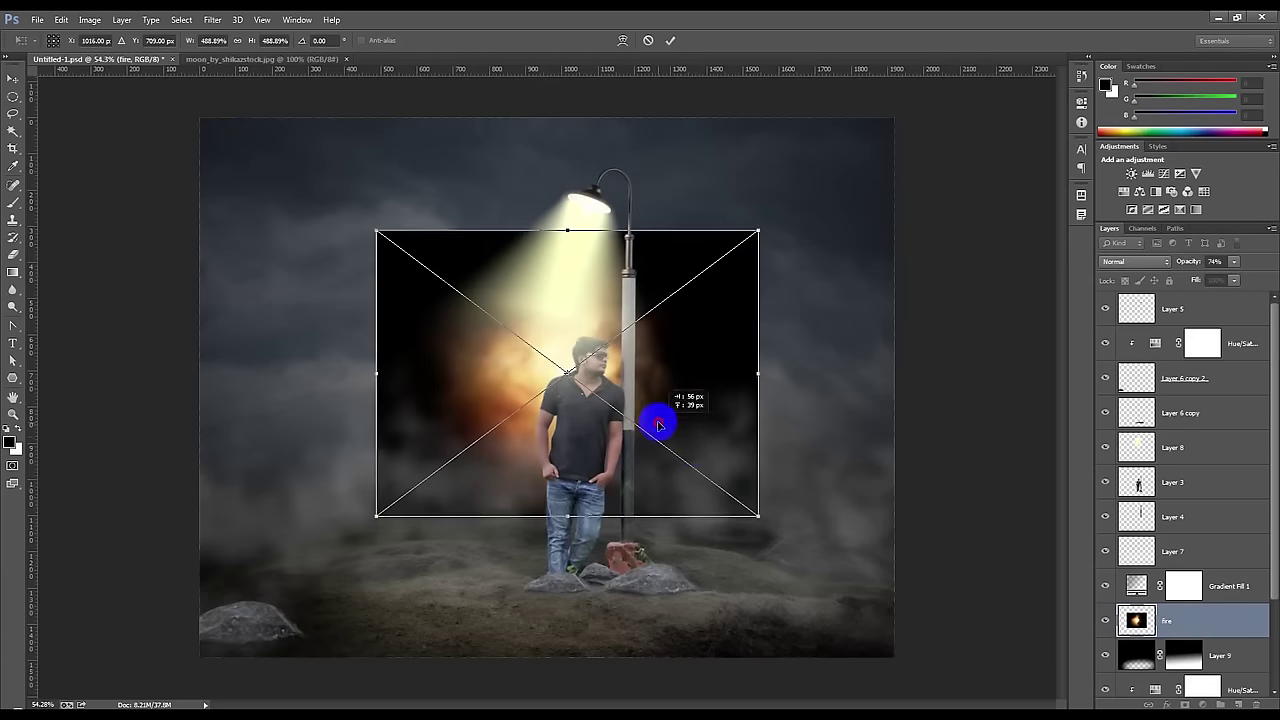
left_click_drag(761, 517, 821, 559)
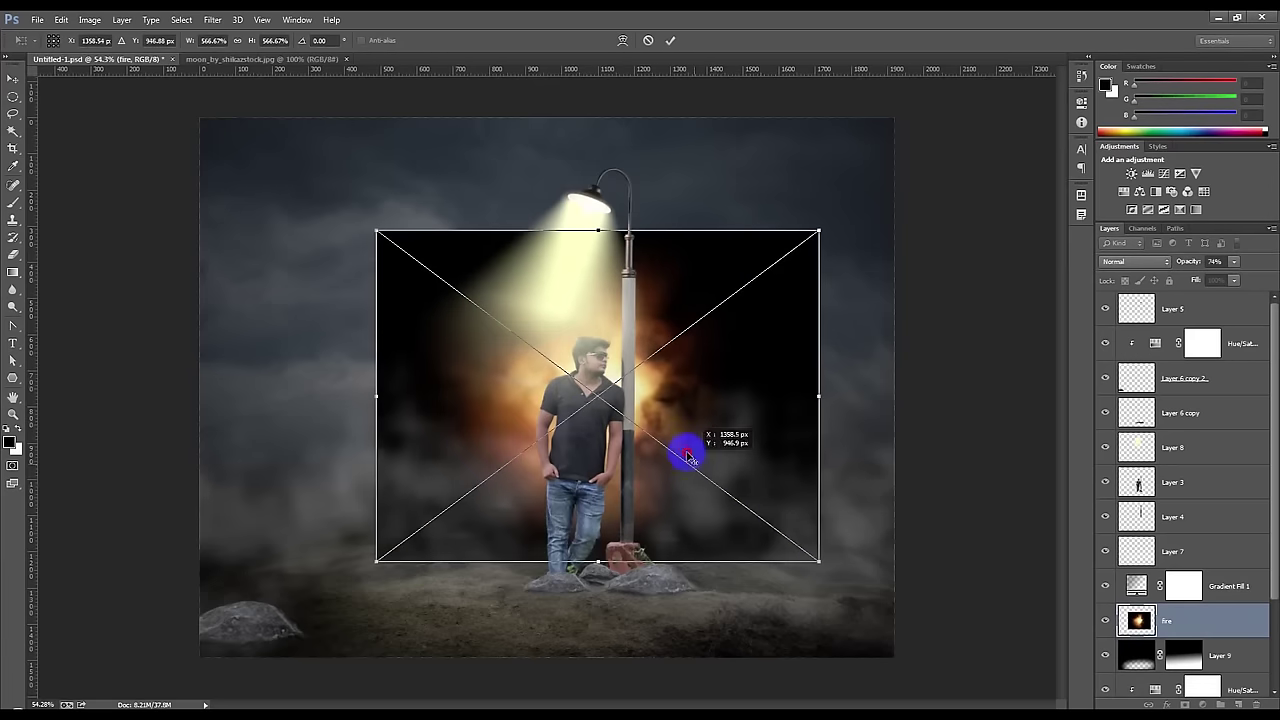
left_click_drag(710, 432, 685, 413)
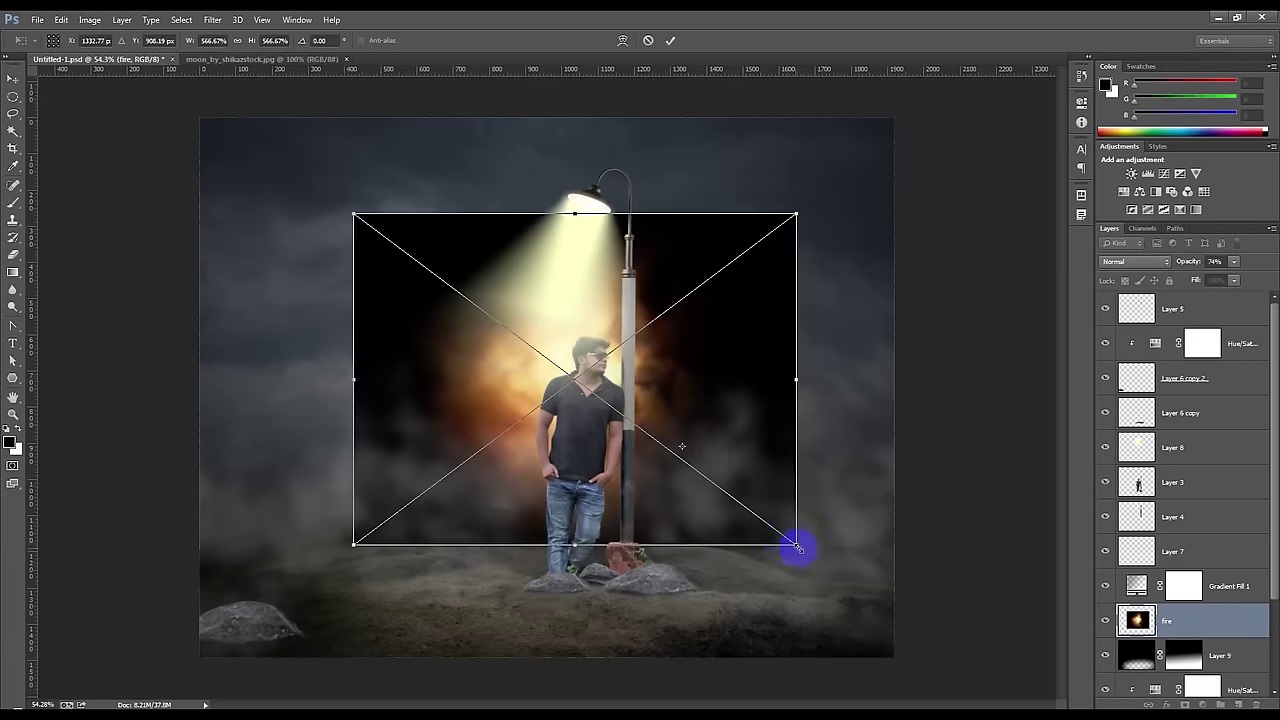
left_click_drag(800, 543, 813, 551)
left_click_drag(763, 489, 765, 495)
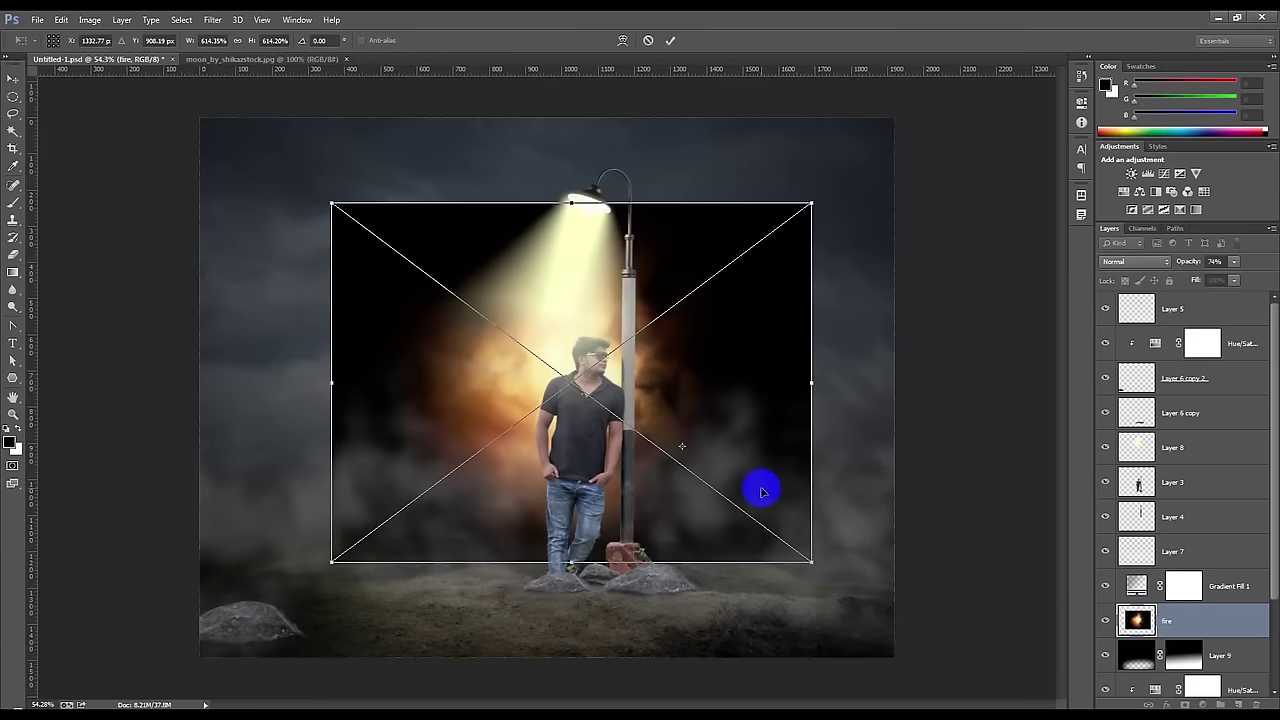
key("Return")
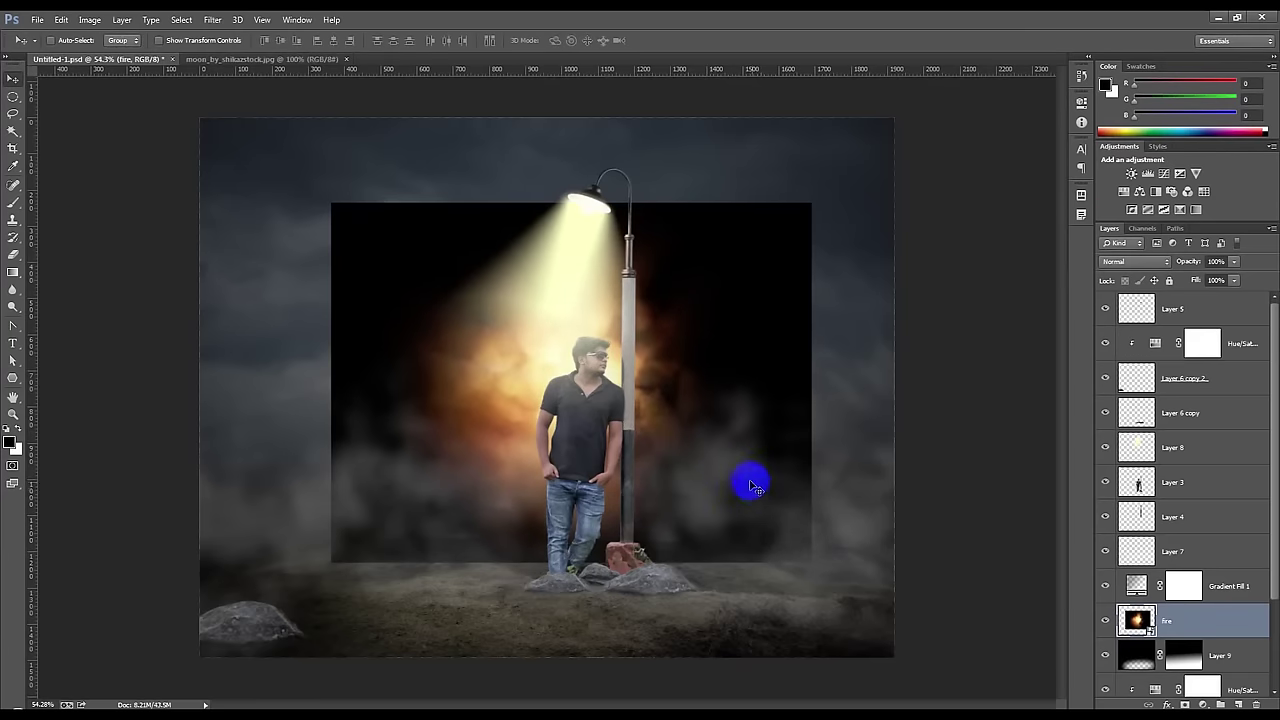
left_click_drag(752, 487, 728, 472)
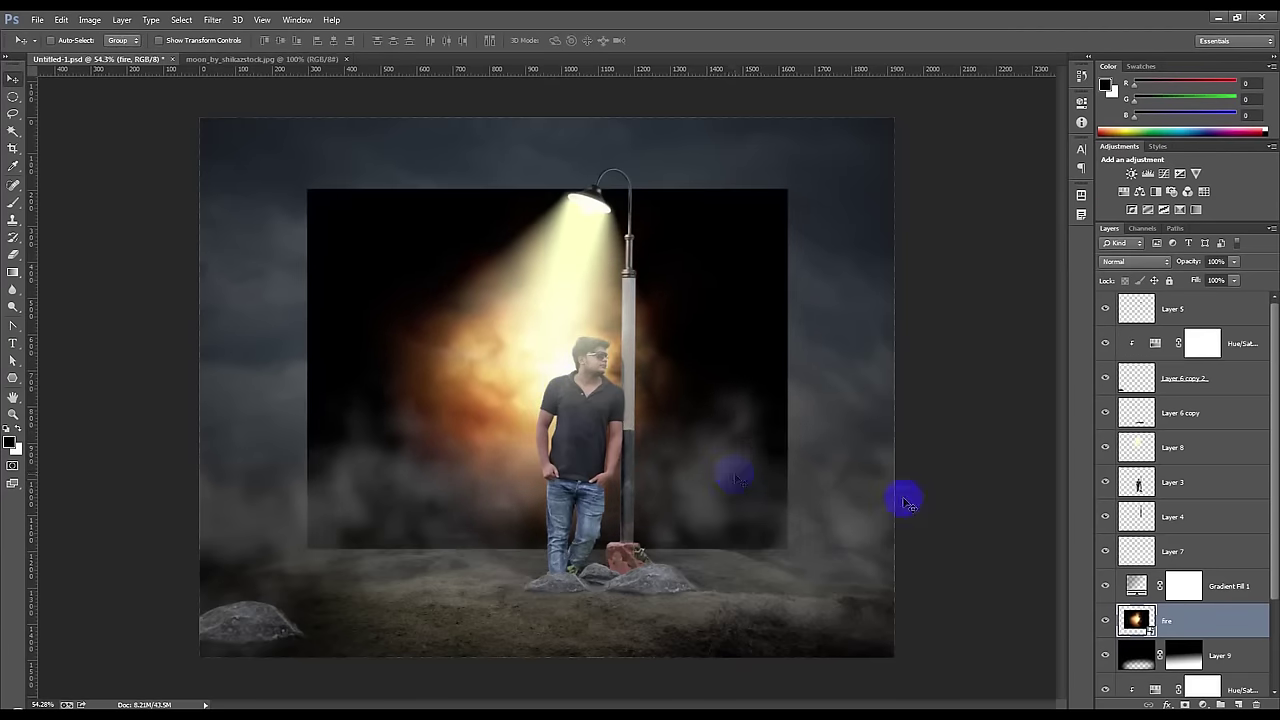
- Set the fire layer to Screen blend mode and rasterize it
left_click(1140, 264)
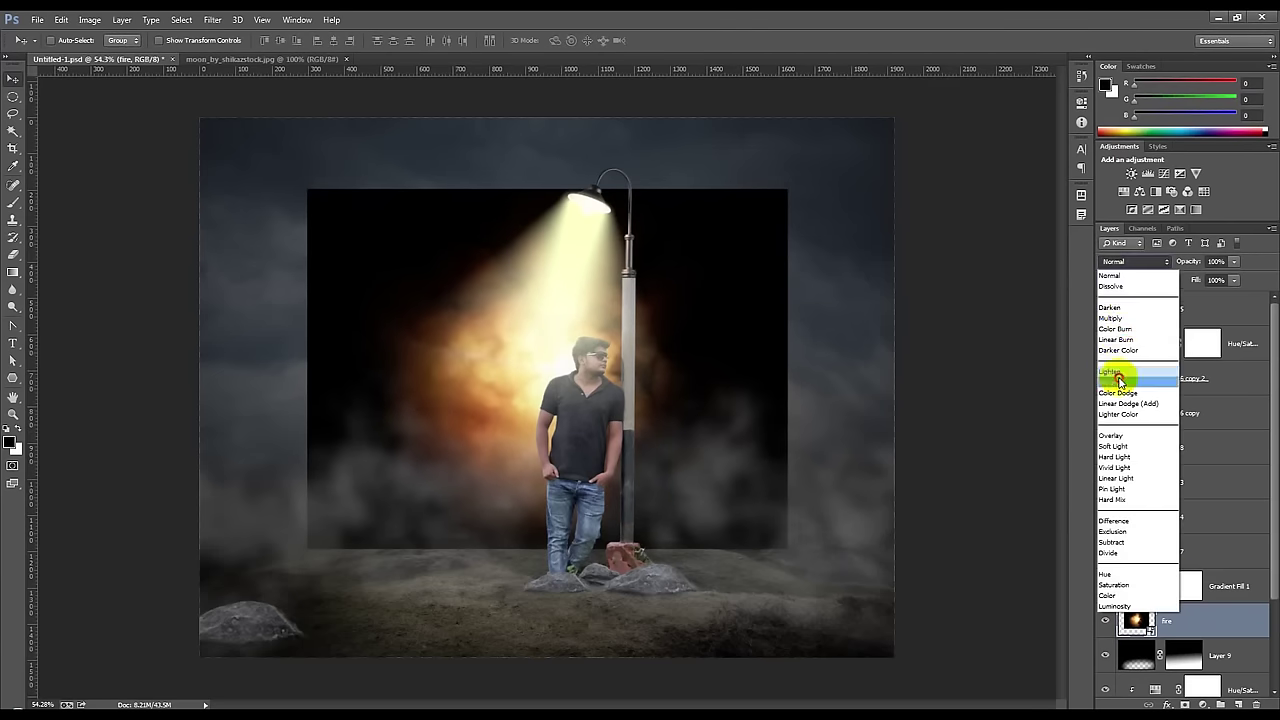
left_click(1120, 380)
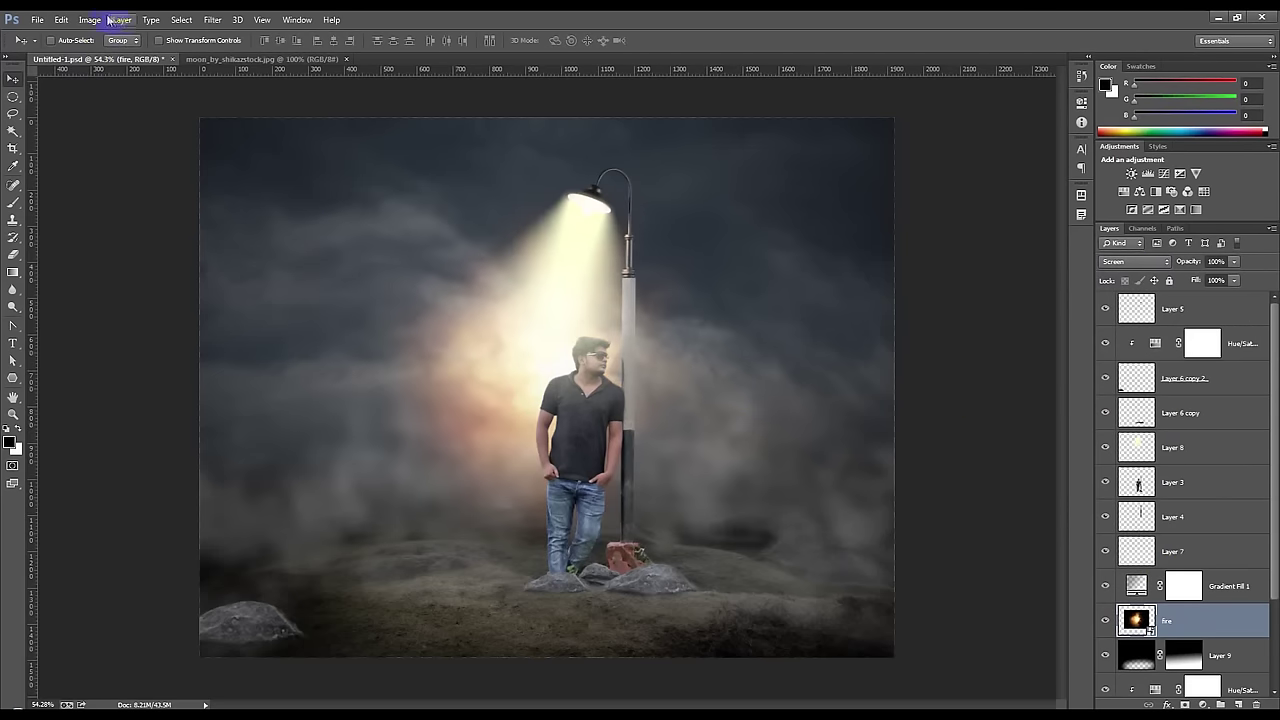
right_click(1182, 621)
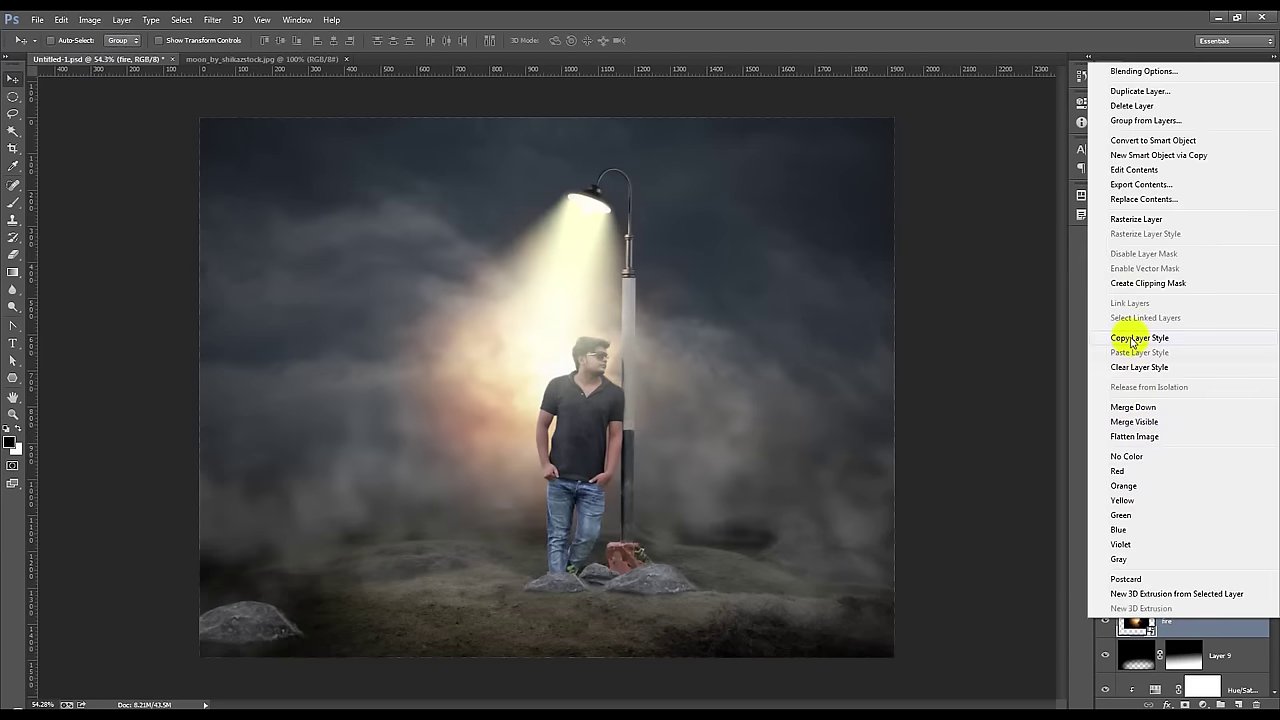
left_click(1135, 219)
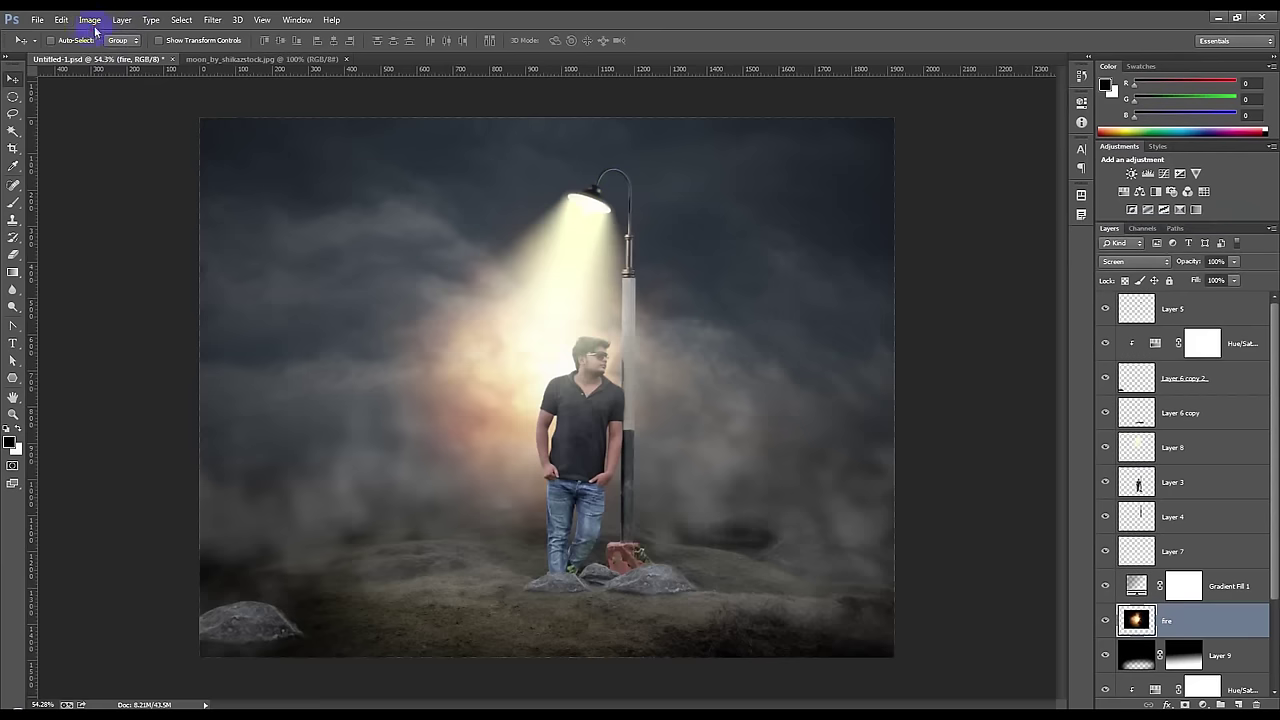
left_click(91, 20)
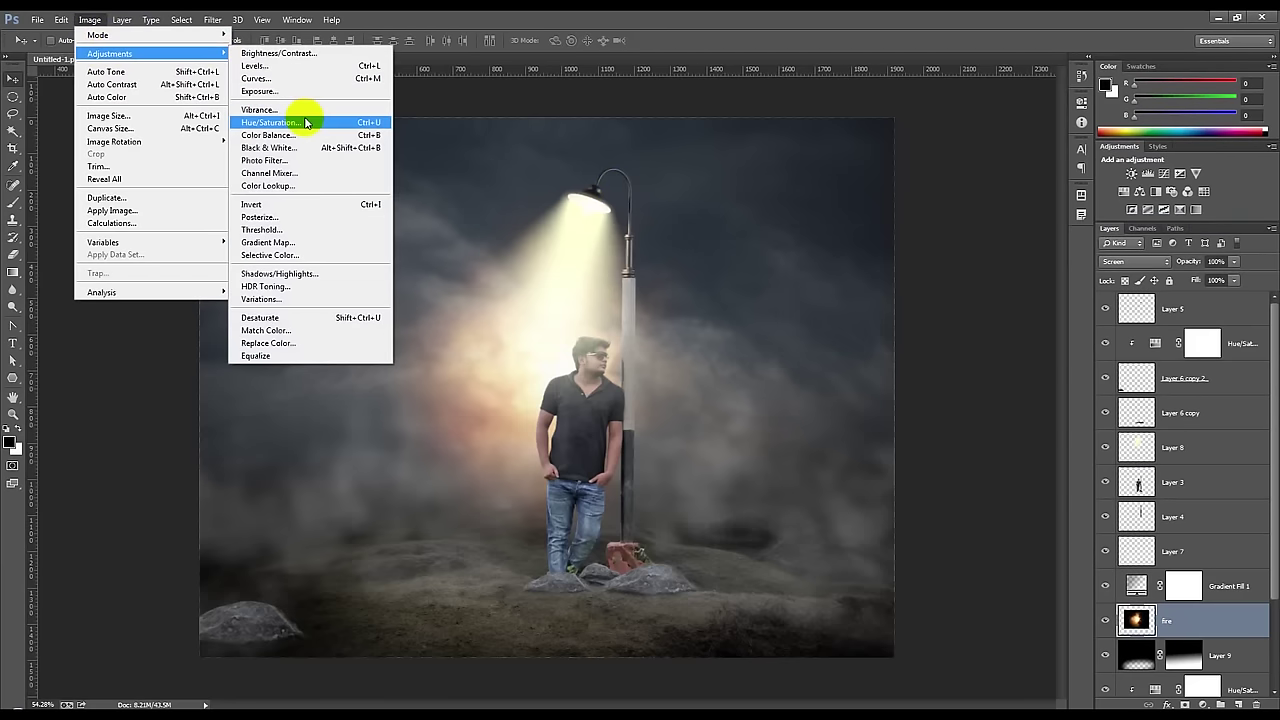
- Lower the fire layer's saturation with Hue/Saturation
left_click(306, 122)
mouse_move(760, 289)
left_mouse_down()
mouse_move(712, 294)
mouse_move(768, 267)
left_mouse_up()
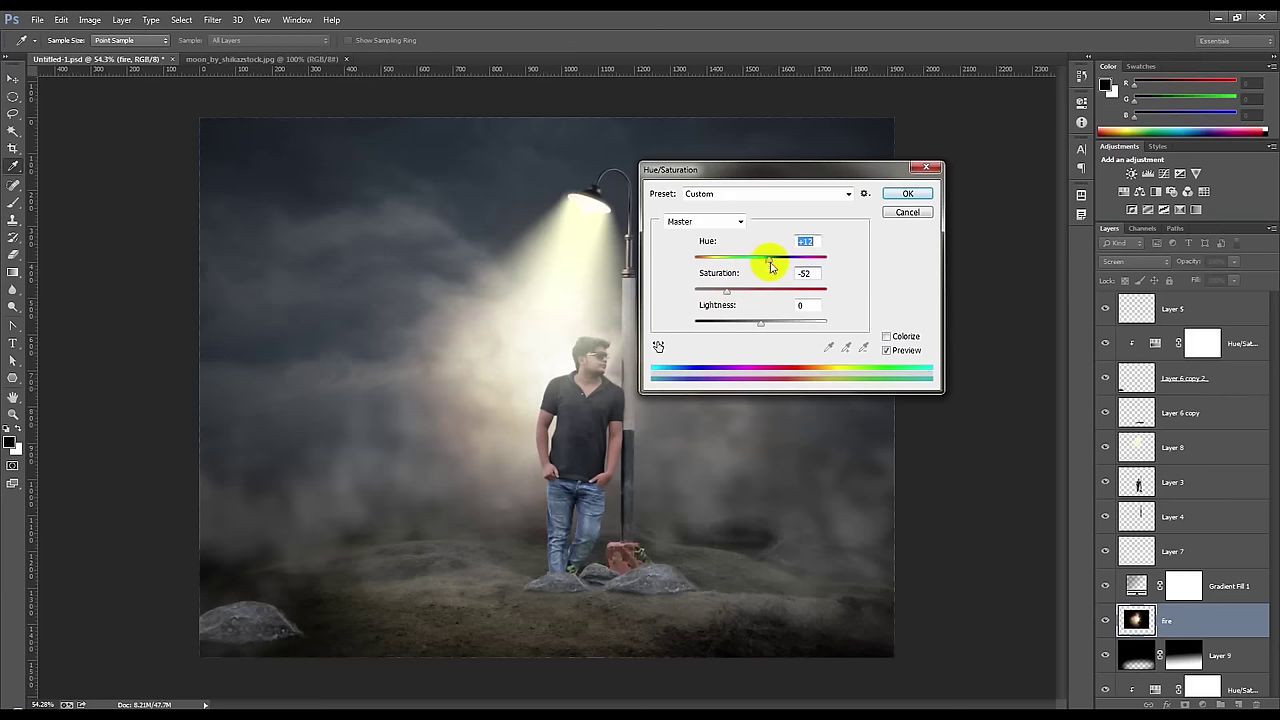
left_click(907, 193)
key("v")
- Blur the fire with a 69.2 pixel Gaussian Blur and drop its opacity to 59%
left_click(213, 19)
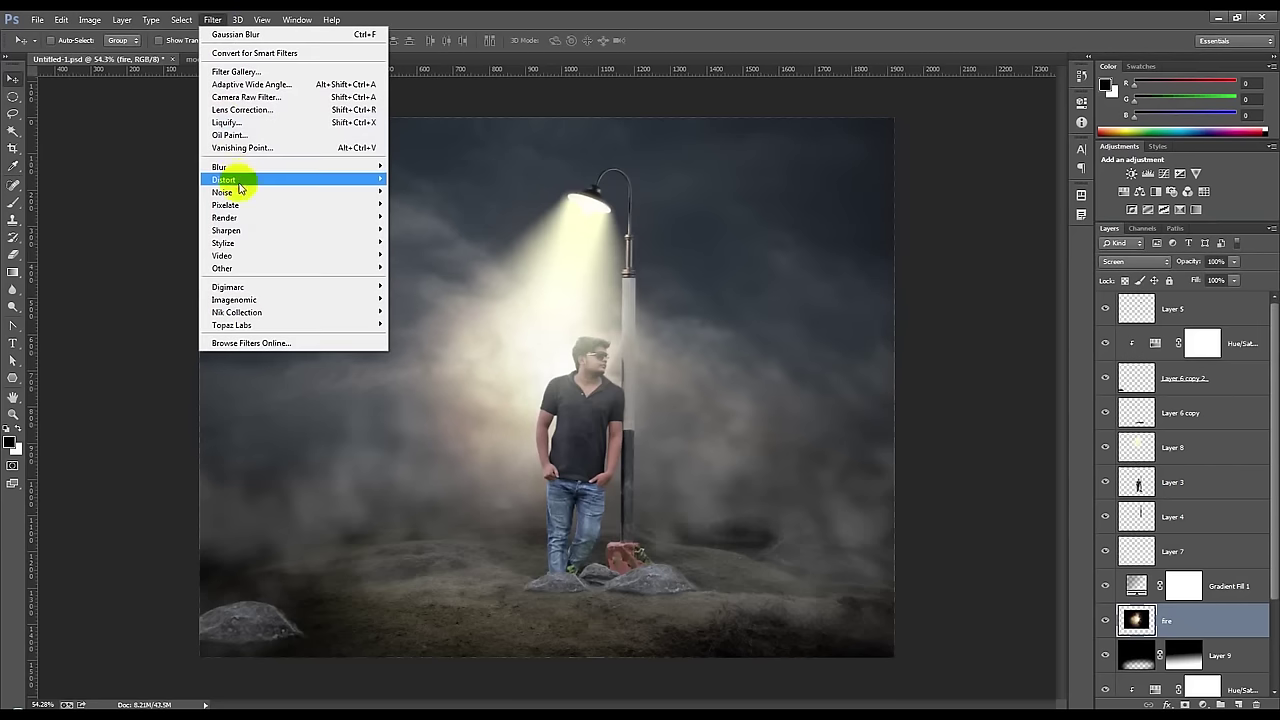
left_click(425, 258)
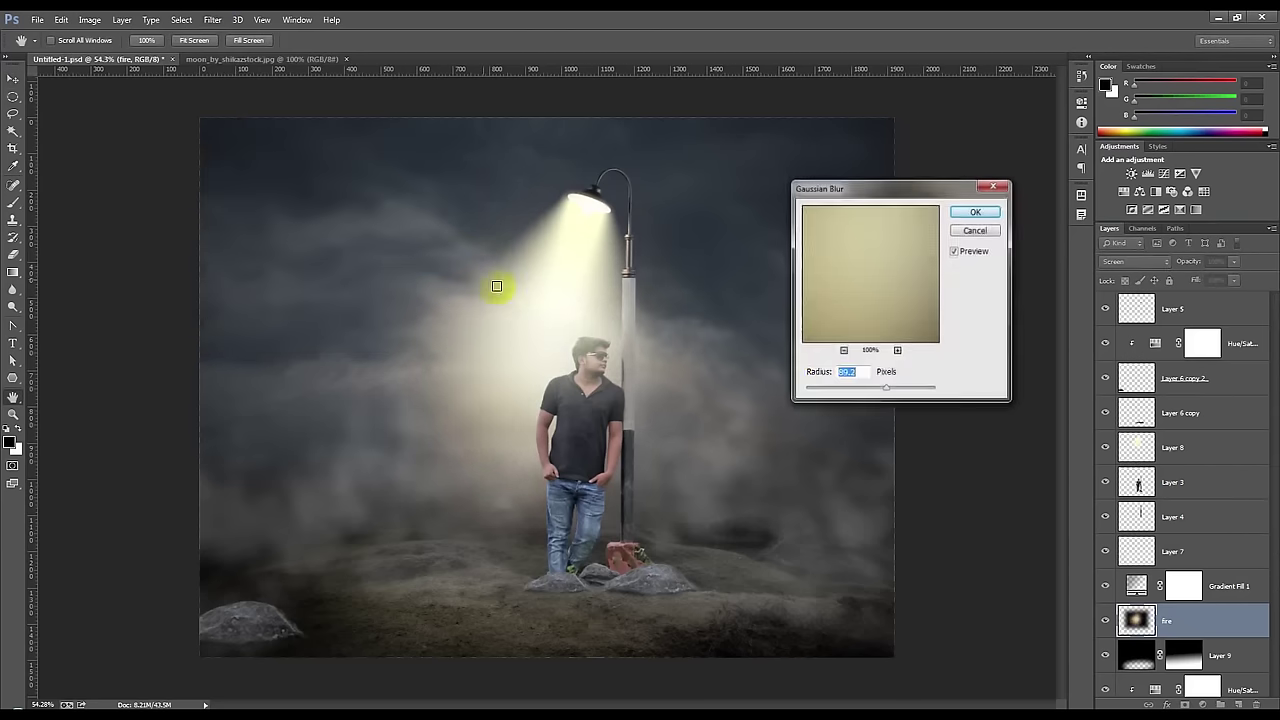
mouse_move(886, 388)
left_mouse_down()
mouse_move(871, 394)
mouse_move(881, 389)
left_mouse_up()
left_click(976, 211)
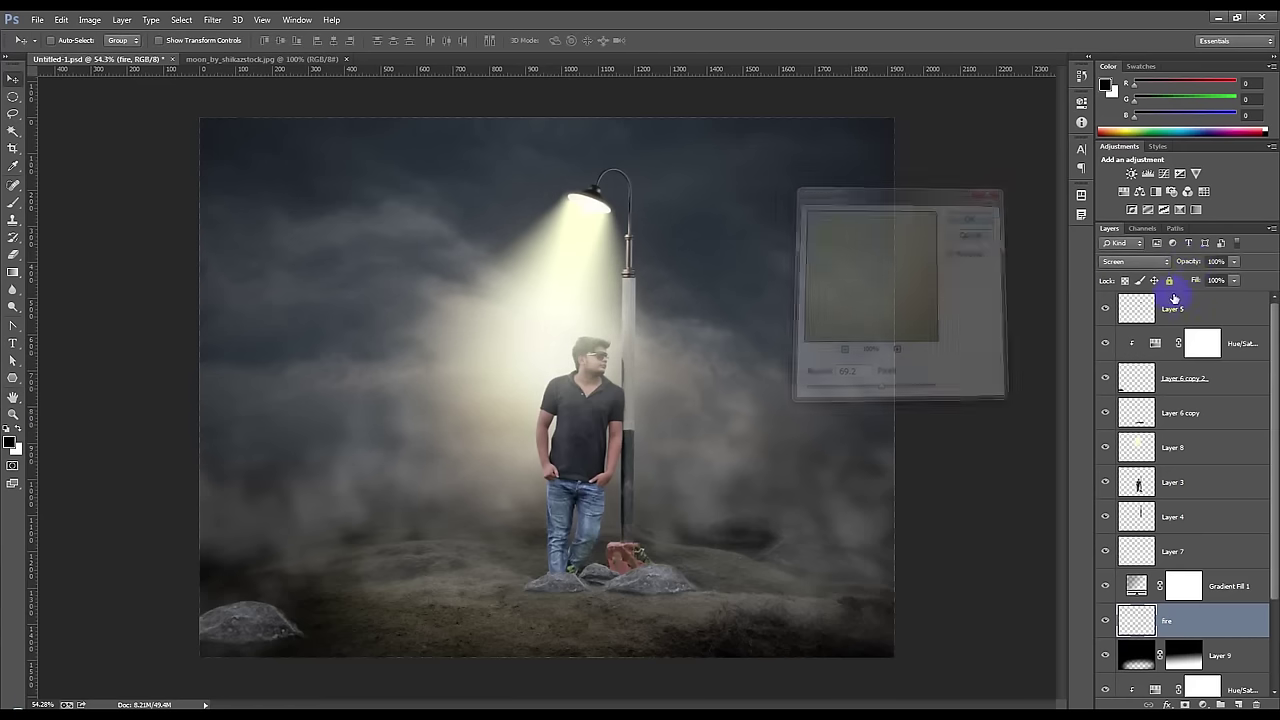
left_click_drag(1194, 260, 1165, 271)
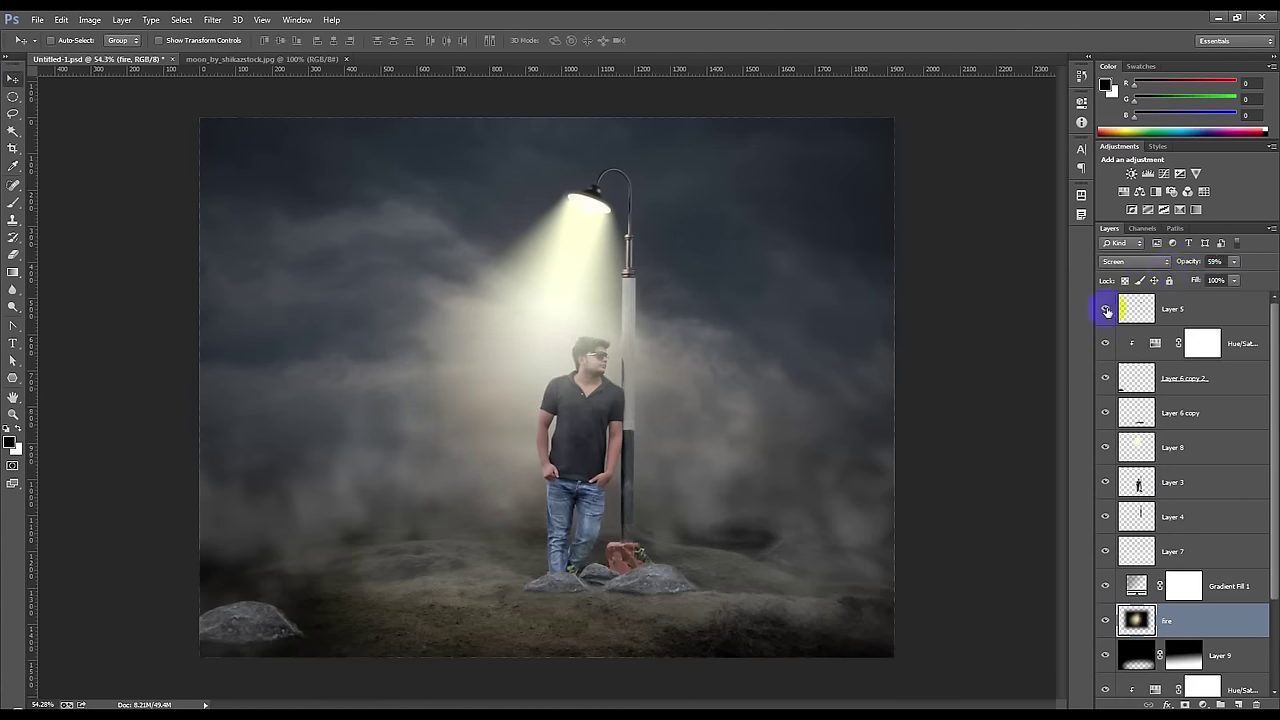
- Scale the fire glow up to about 123%, then select Layer 5
key("ctrl+t")
mouse_move(868, 138)
left_mouse_down()
mouse_move(1025, 143)
mouse_move(1034, 166)
left_mouse_up()
double_click(812, 354)
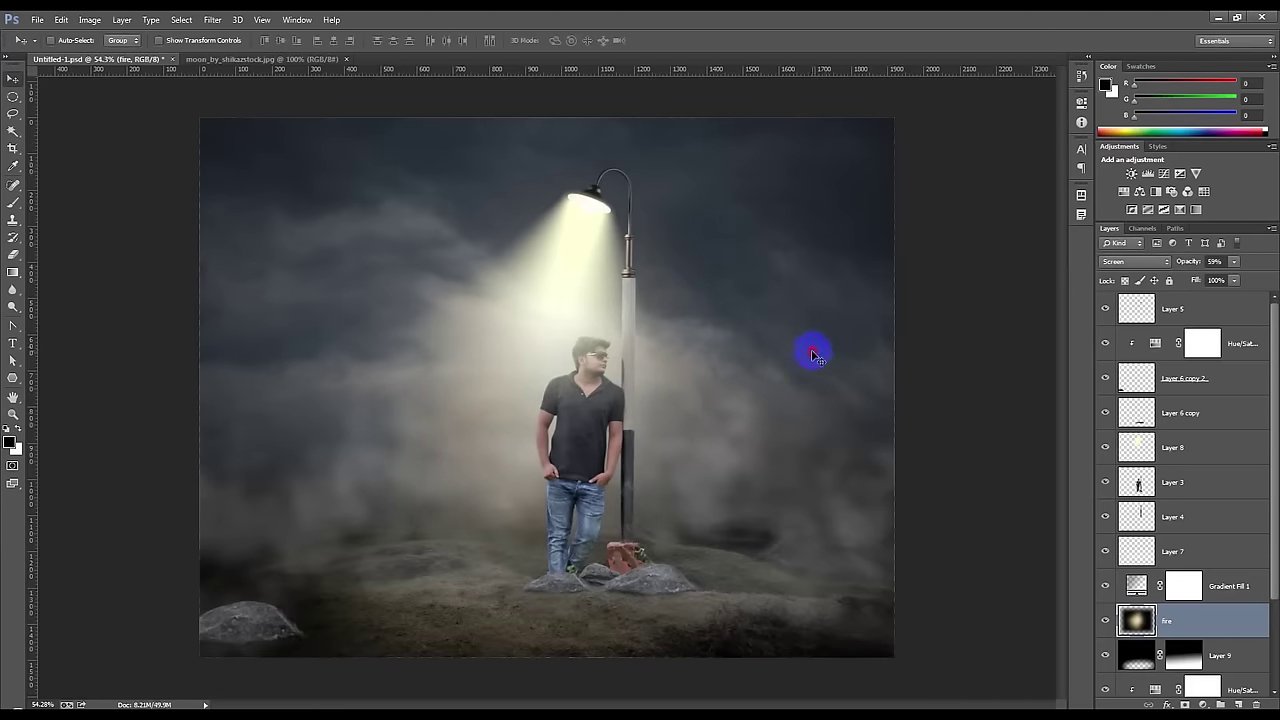
left_click(1202, 318)
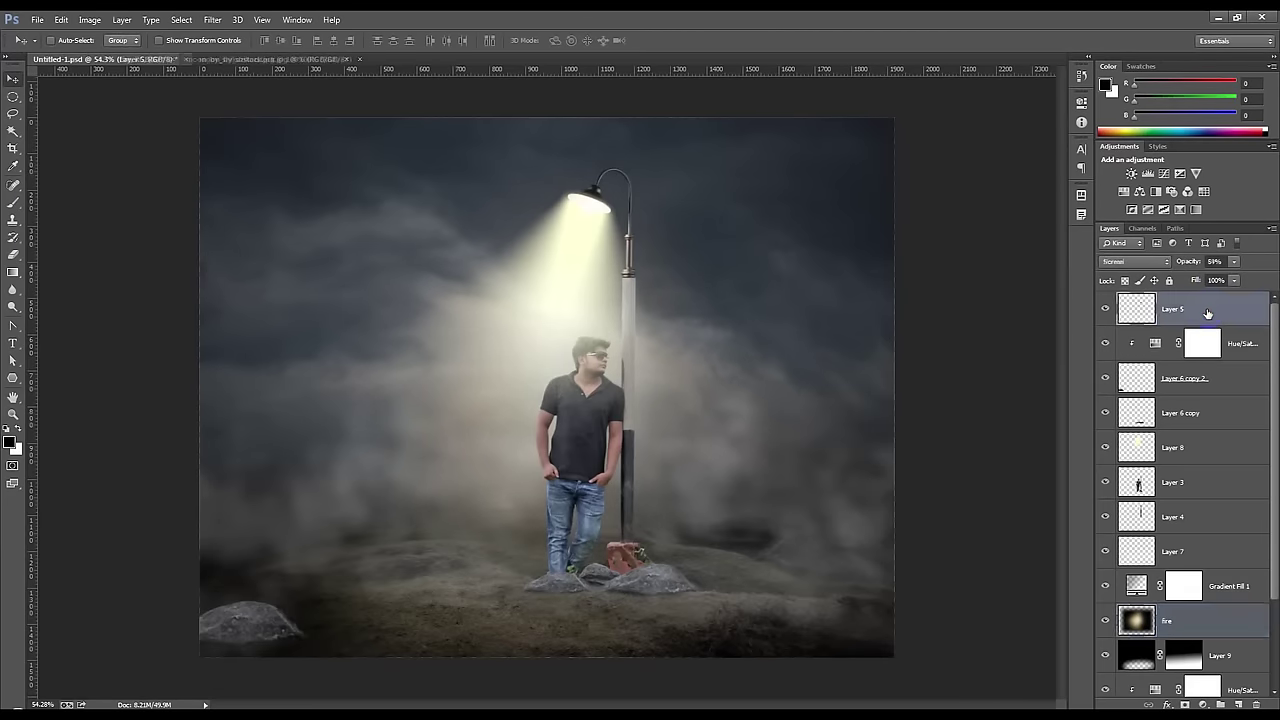
left_click(1202, 704)
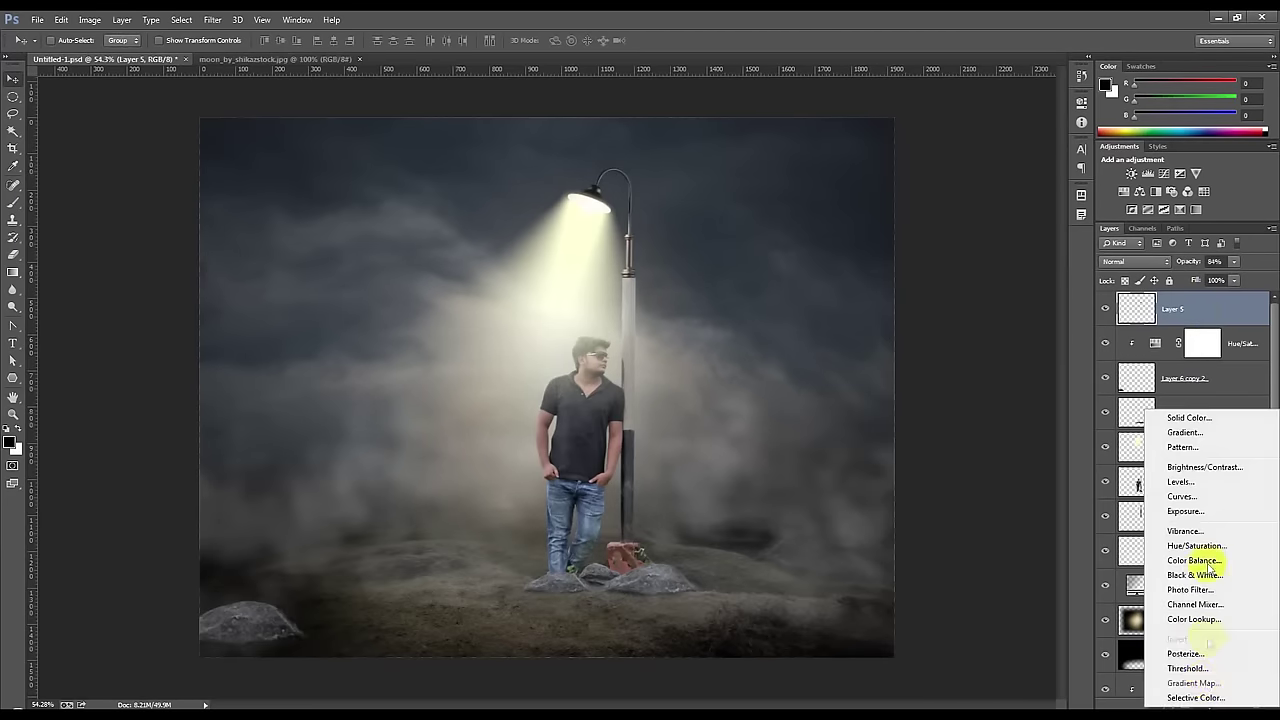
- Add a reversed radial orange-to-purple Gradient Fill layer blended as Soft Light
left_click(1192, 433)
left_click(977, 195)
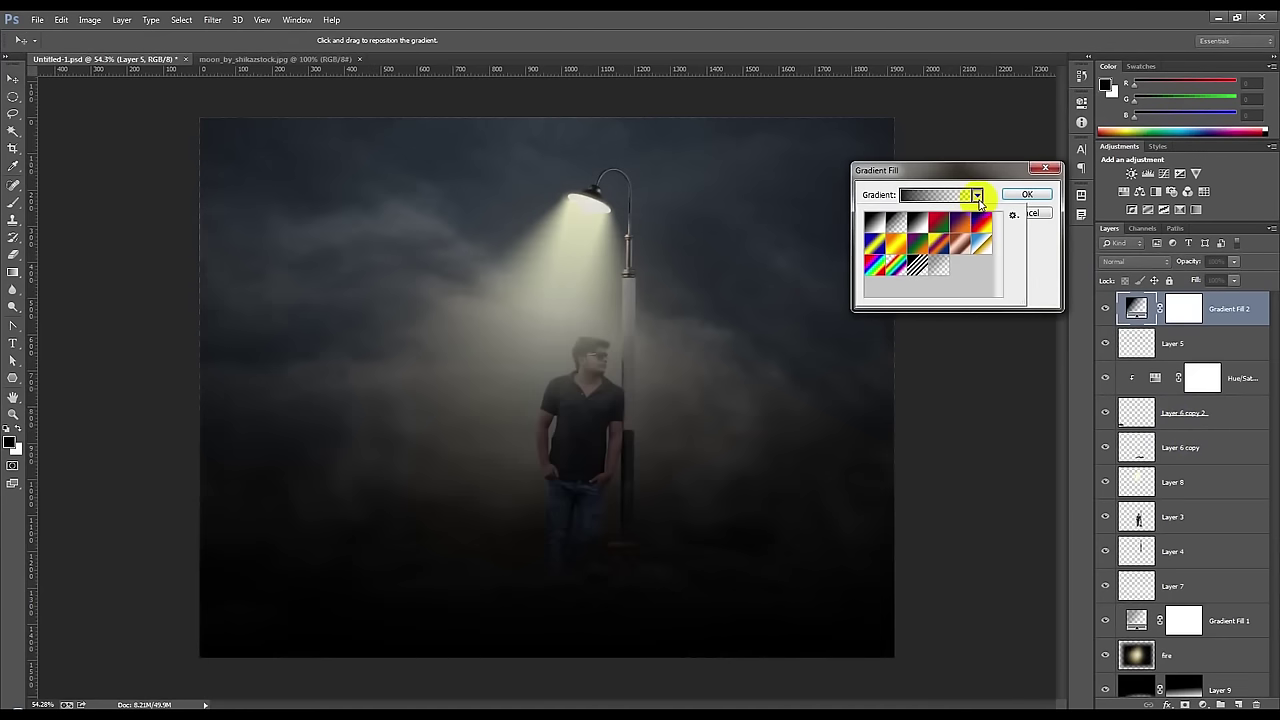
left_click(956, 232)
left_click(935, 172)
left_click(926, 216)
left_click(913, 240)
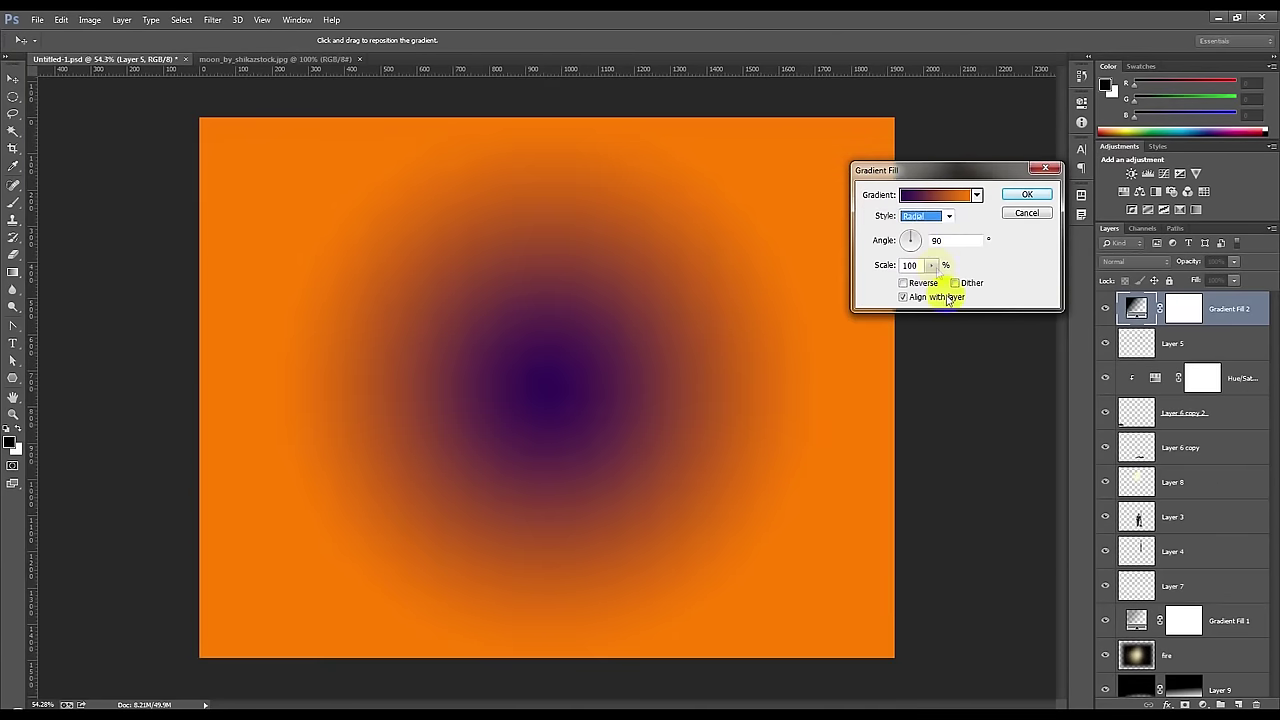
left_click(903, 283)
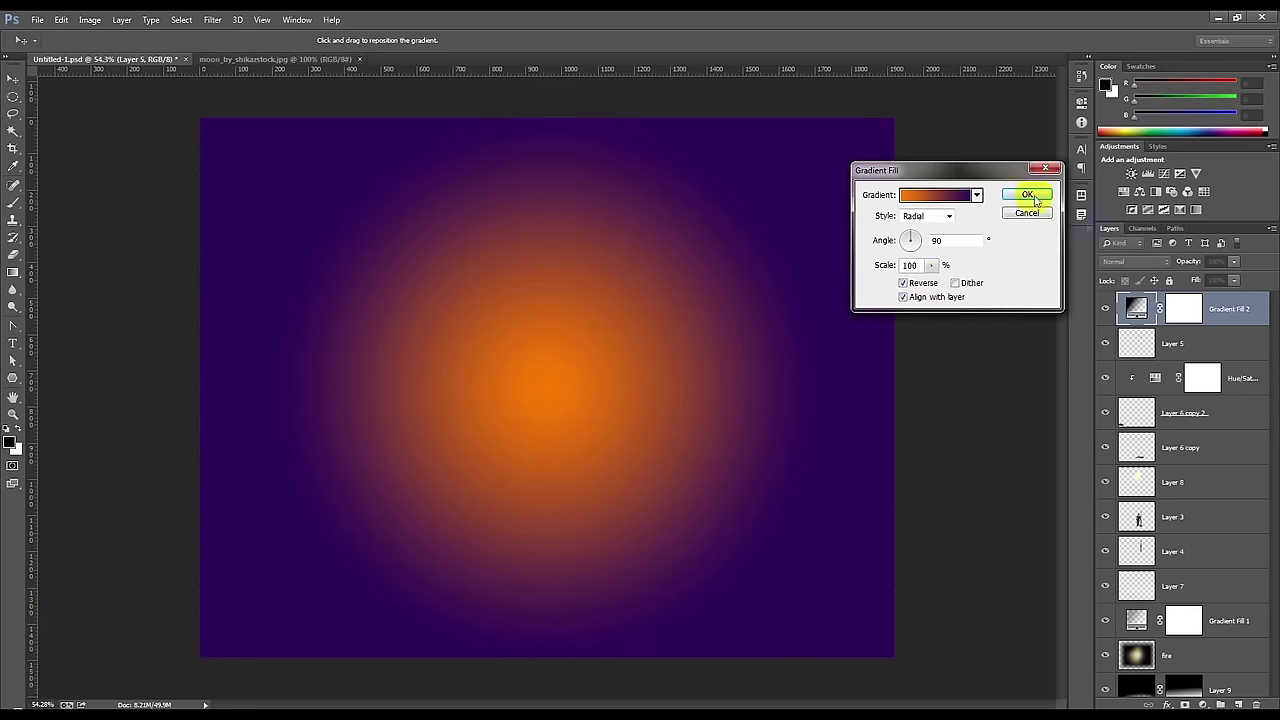
left_click(1027, 194)
left_click(1155, 261)
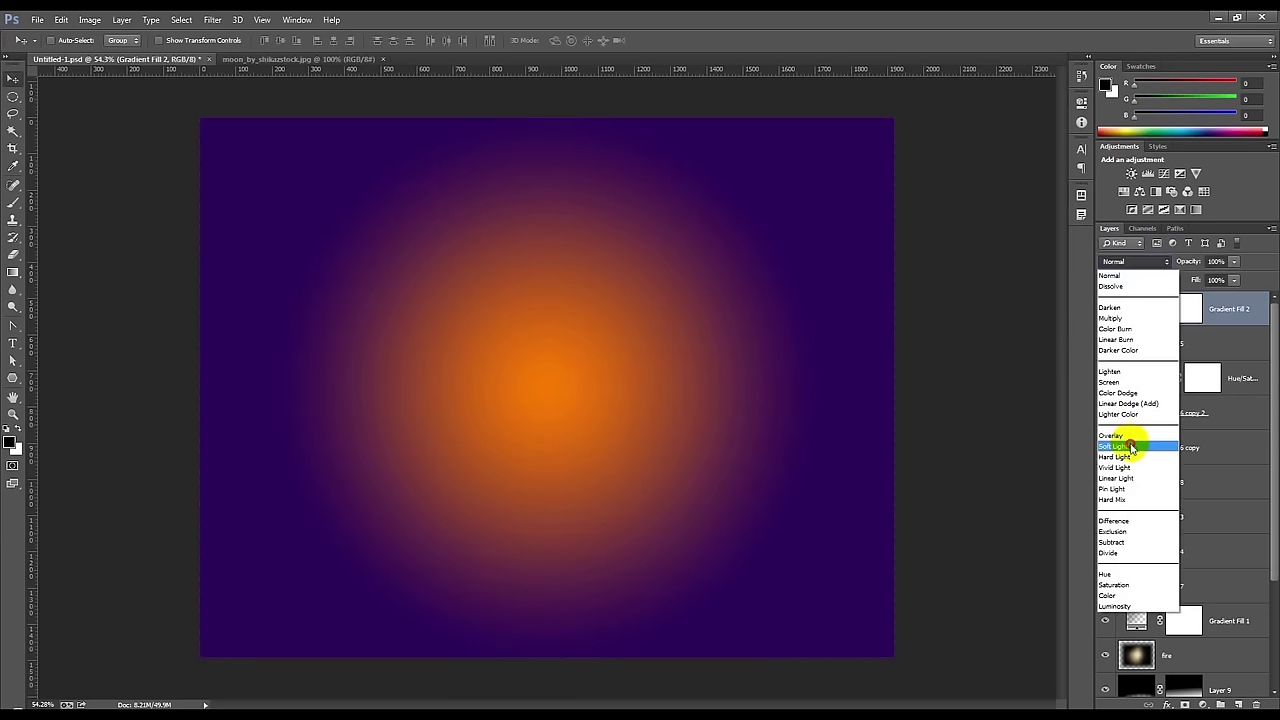
left_click(1128, 446)
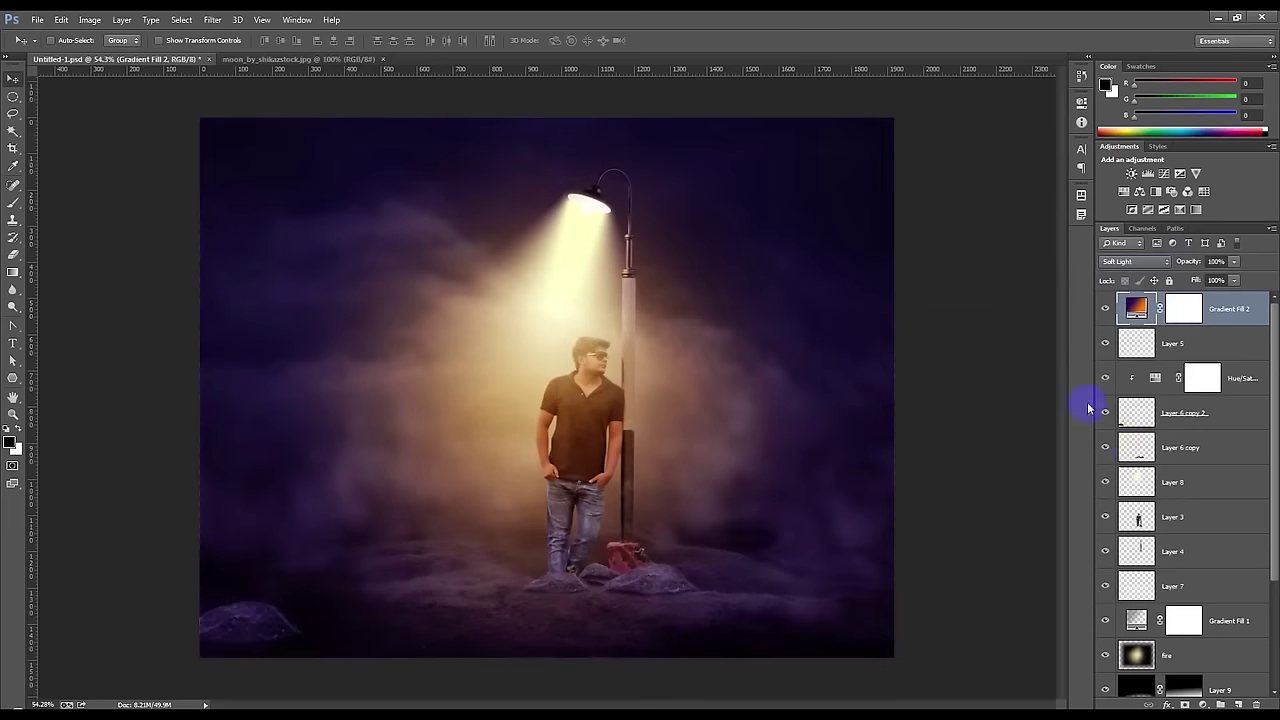
- Set the gradient angle to 0, recentre it near the lamp, and use 82% opacity
double_click(1137, 310)
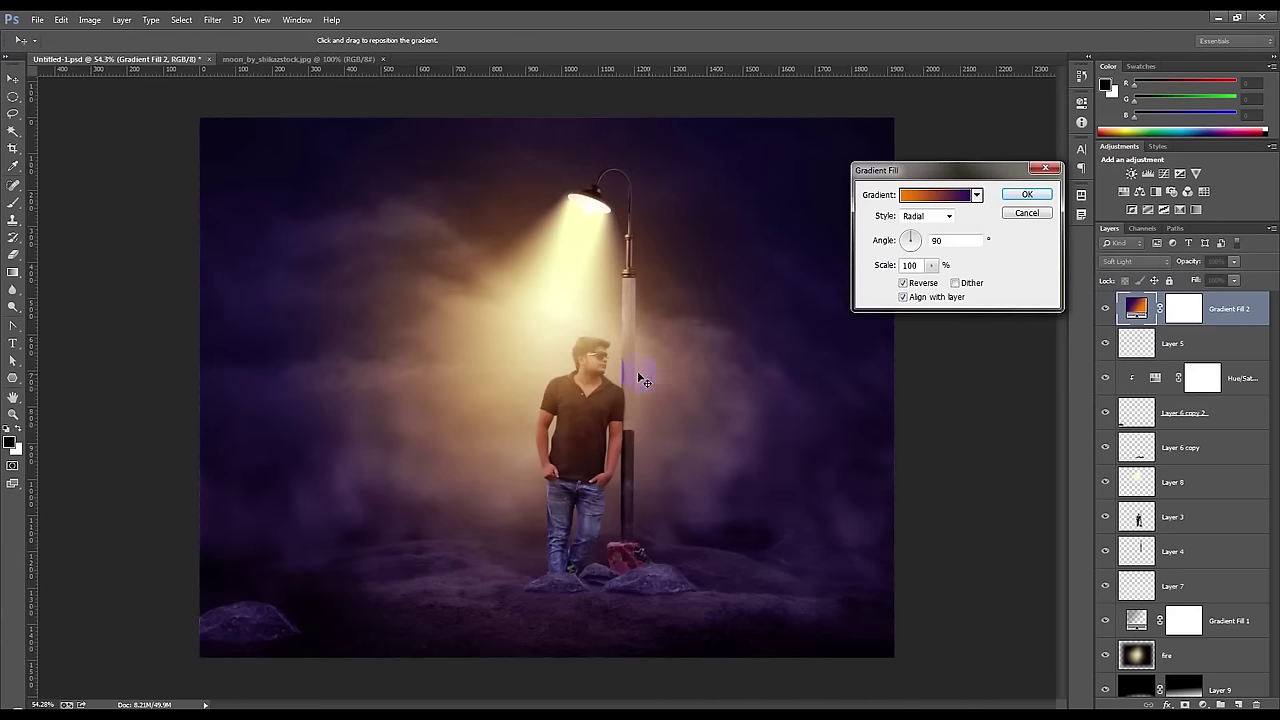
double_click(936, 240)
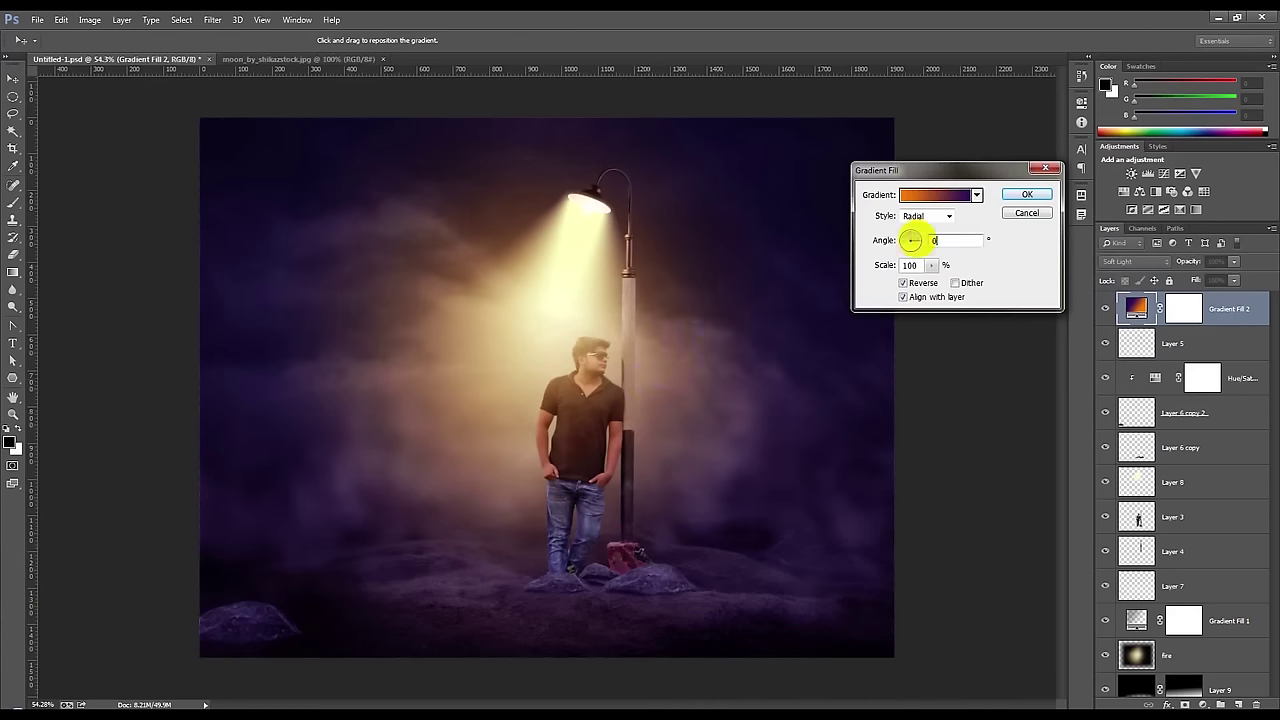
type("0")
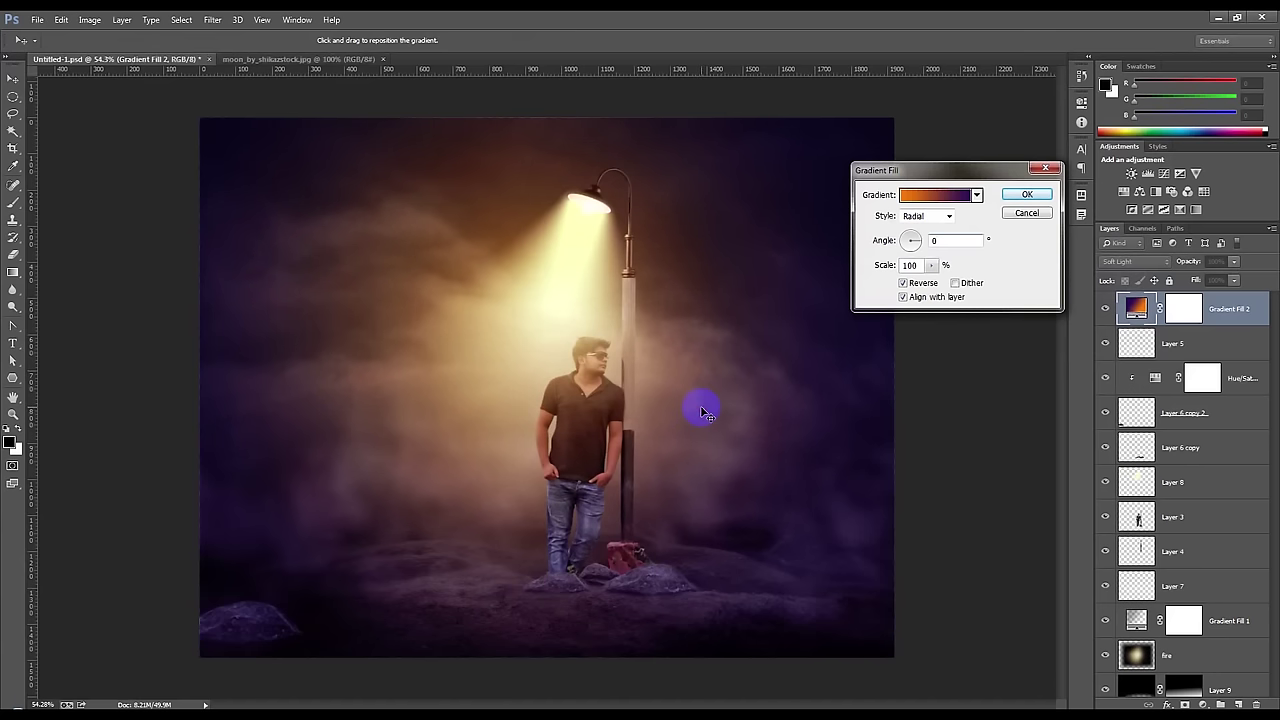
left_click_drag(700, 410, 757, 399)
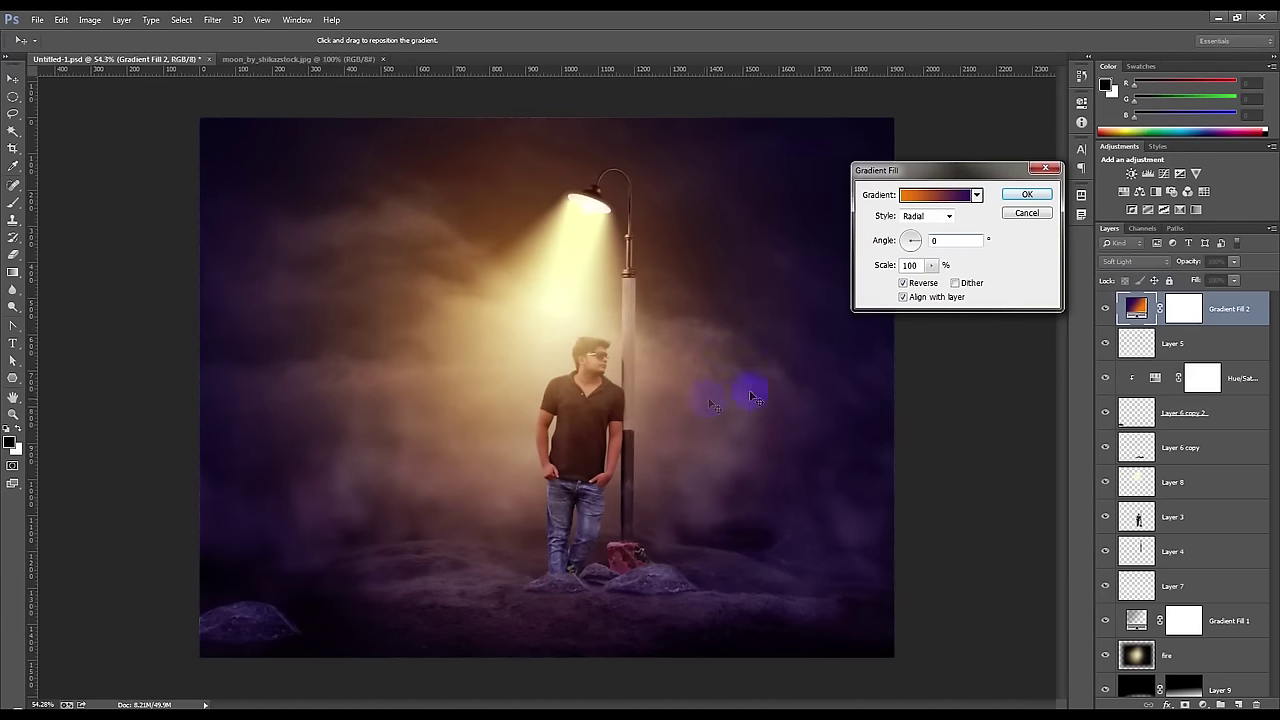
left_click(1033, 196)
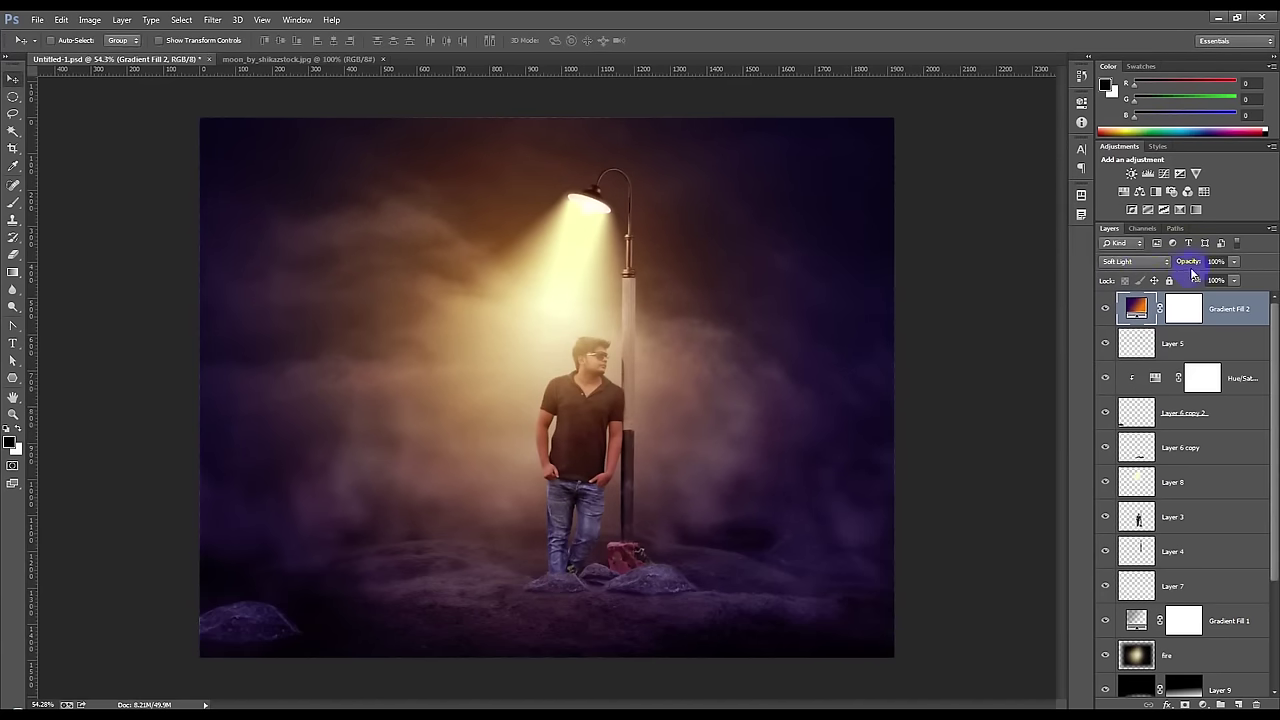
left_click(936, 328)
left_click(903, 343)
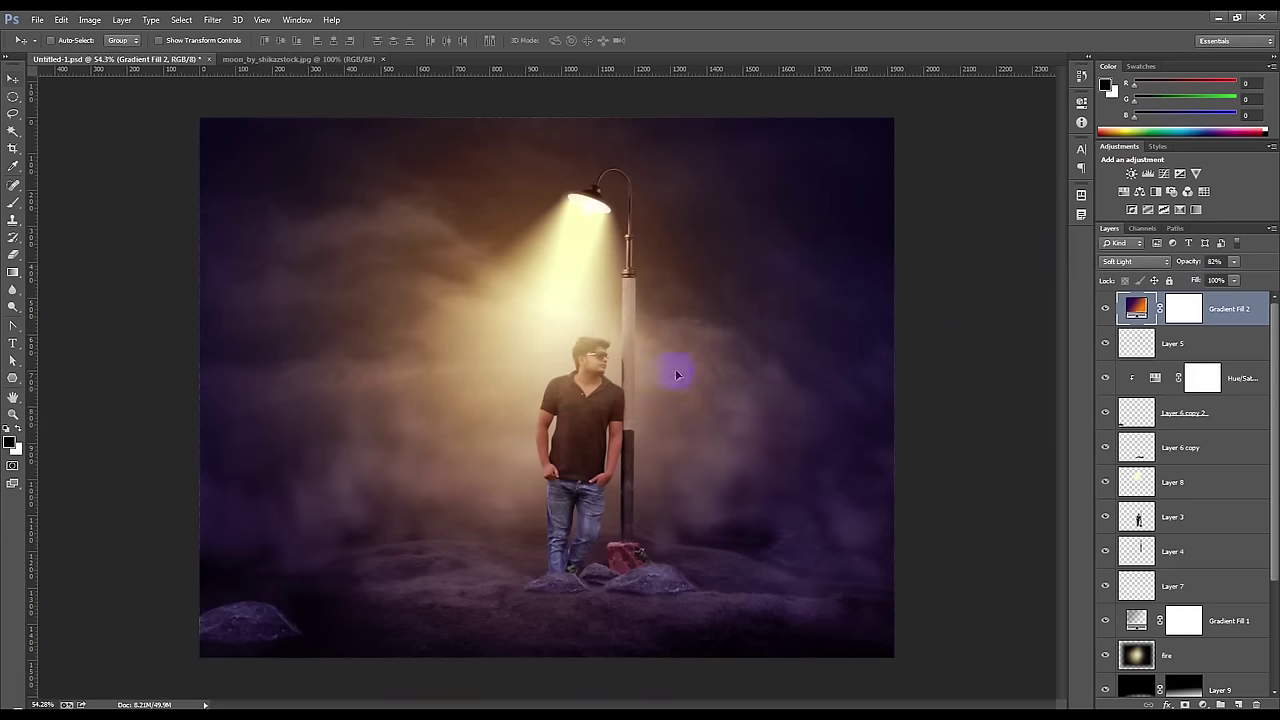
- Place the spark image, shrink it, set it to Screen, and move it near the man's head
left_click_drag(751, 384, 623, 357)
left_click_drag(812, 231, 688, 262)
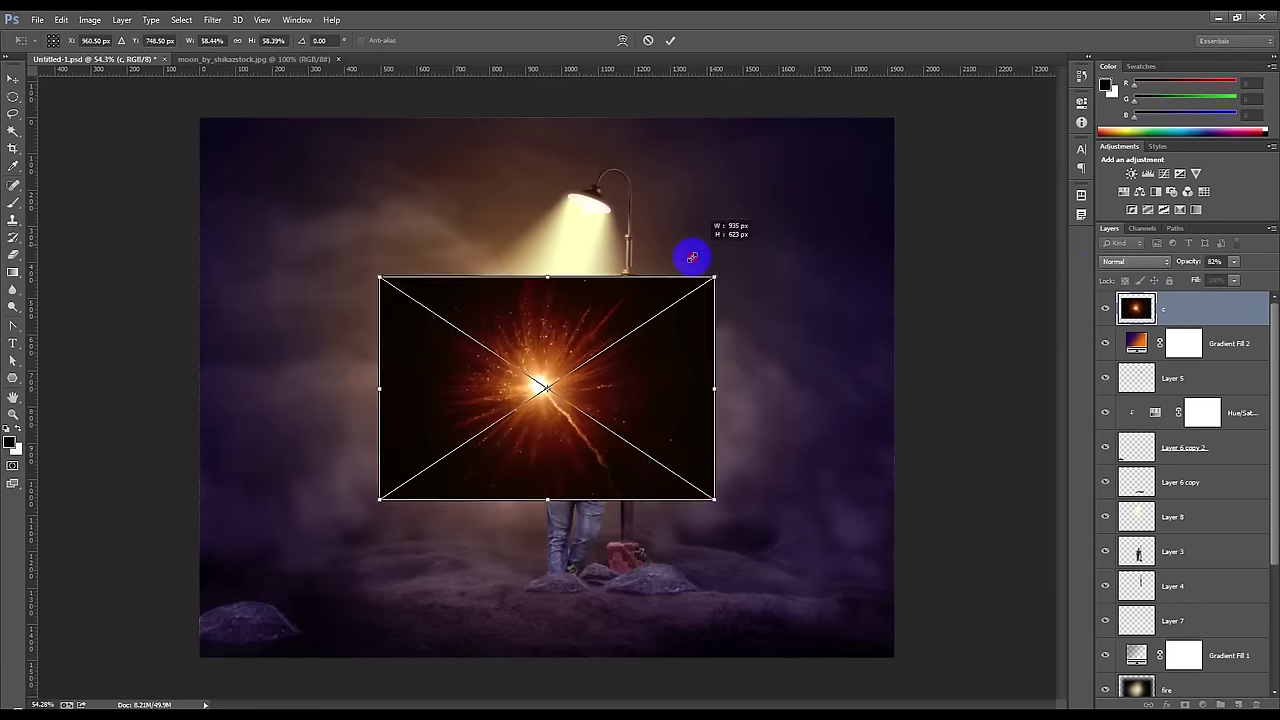
left_click(1135, 261)
left_click(1110, 382)
left_click_drag(657, 360, 686, 343)
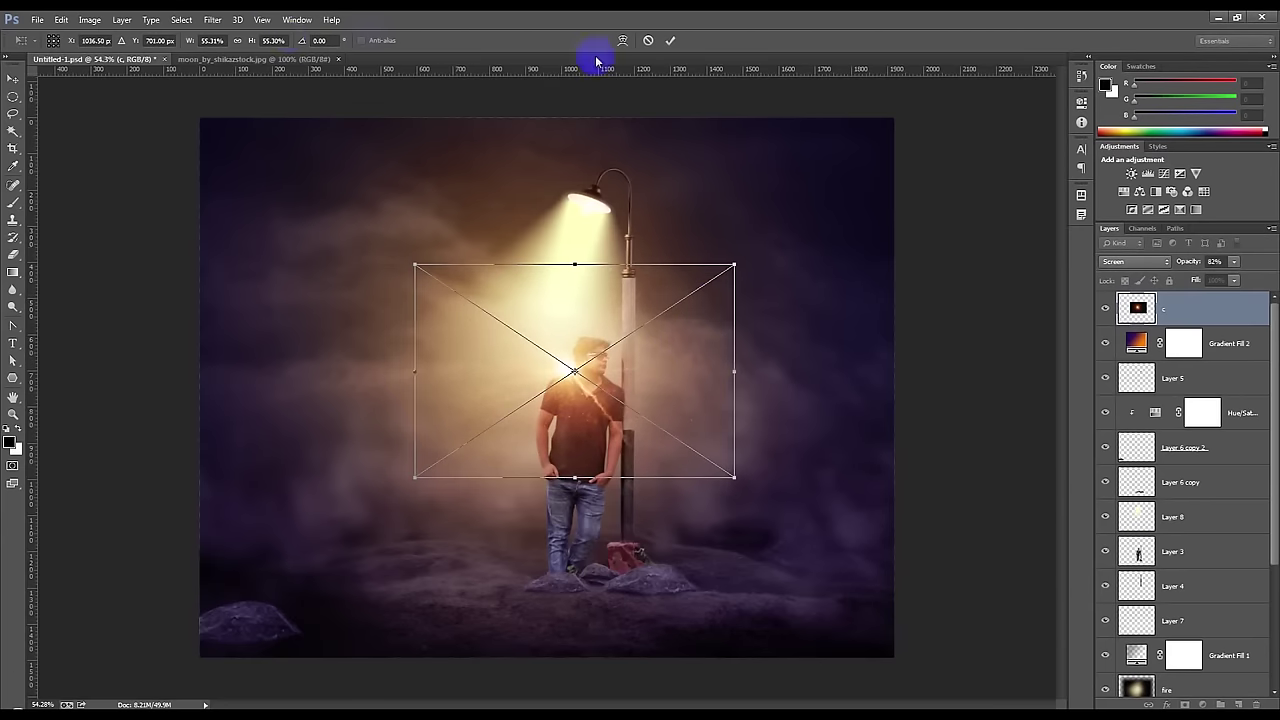
left_click(670, 42)
- Soften the spark with a Gaussian Blur of about 20.9 pixels
left_click(212, 19)
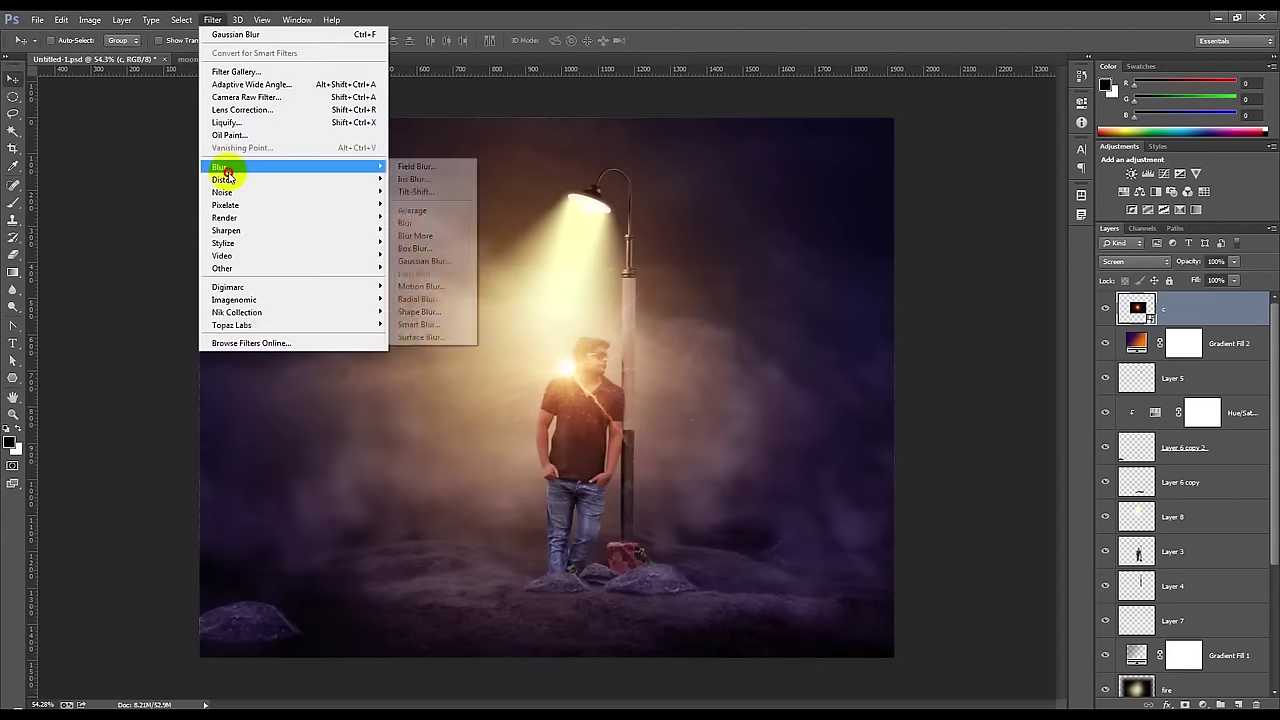
left_click(420, 260)
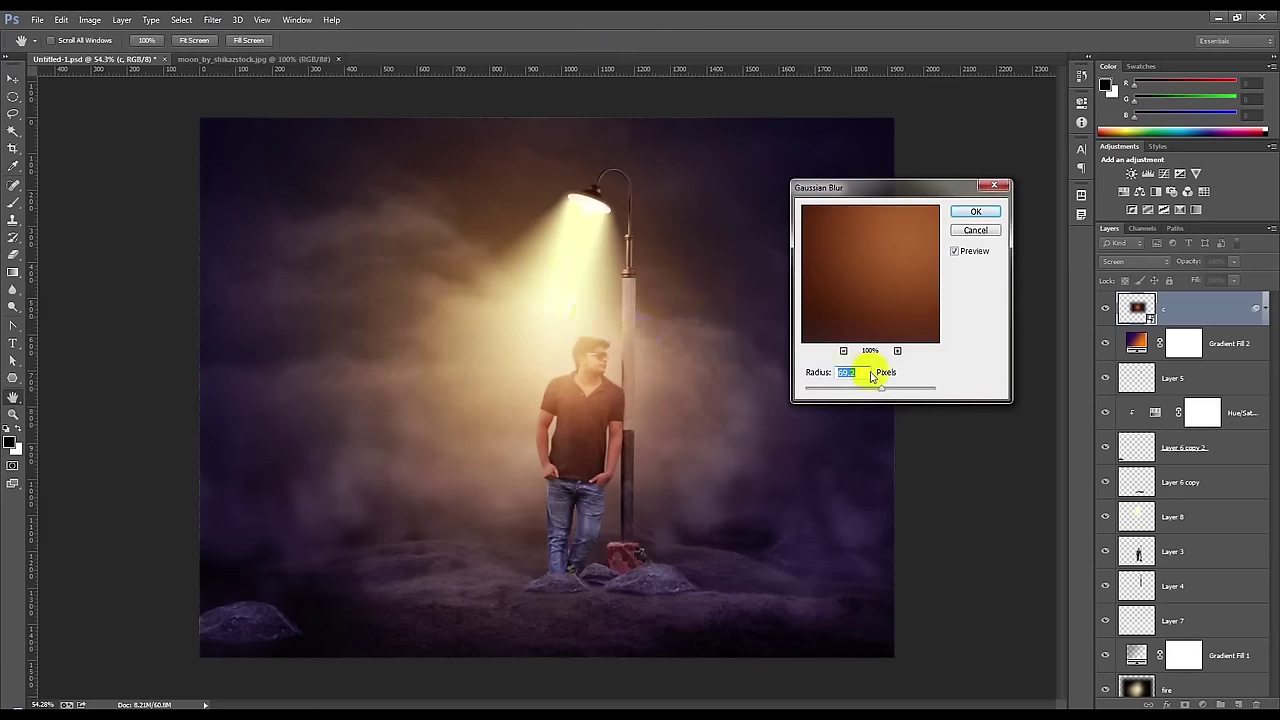
left_click_drag(836, 390, 860, 392)
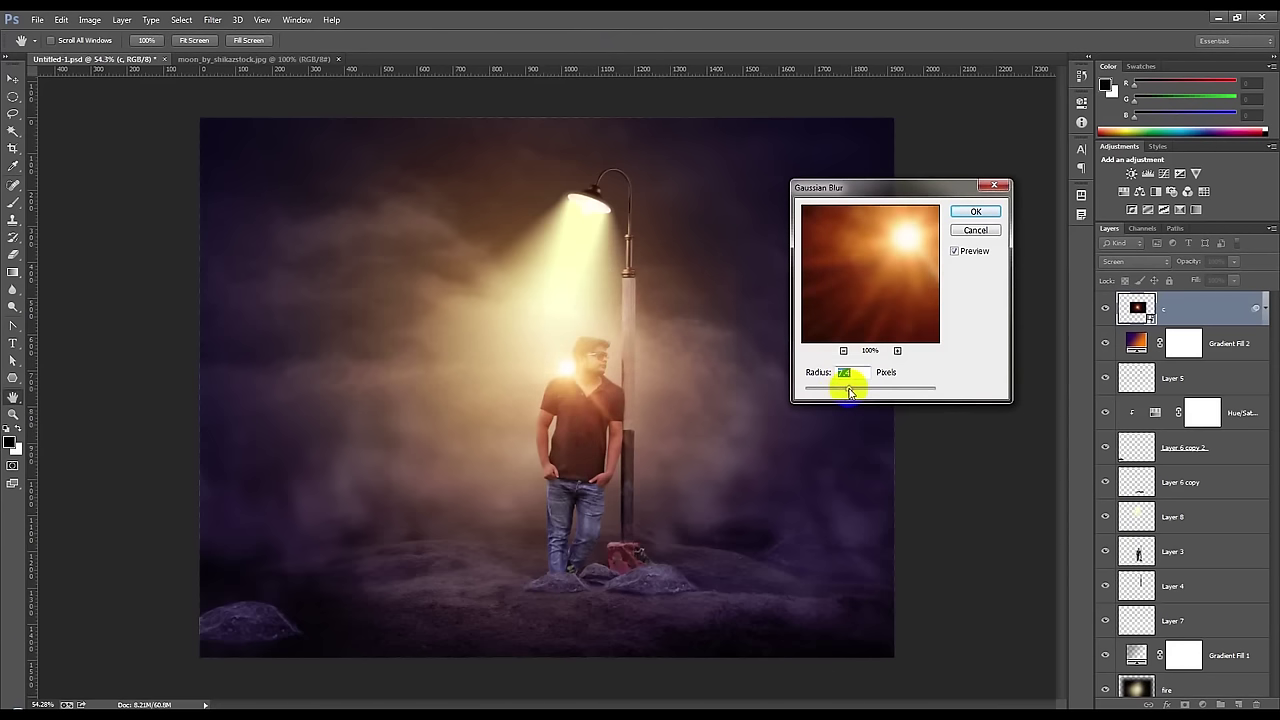
left_click_drag(860, 392, 863, 390)
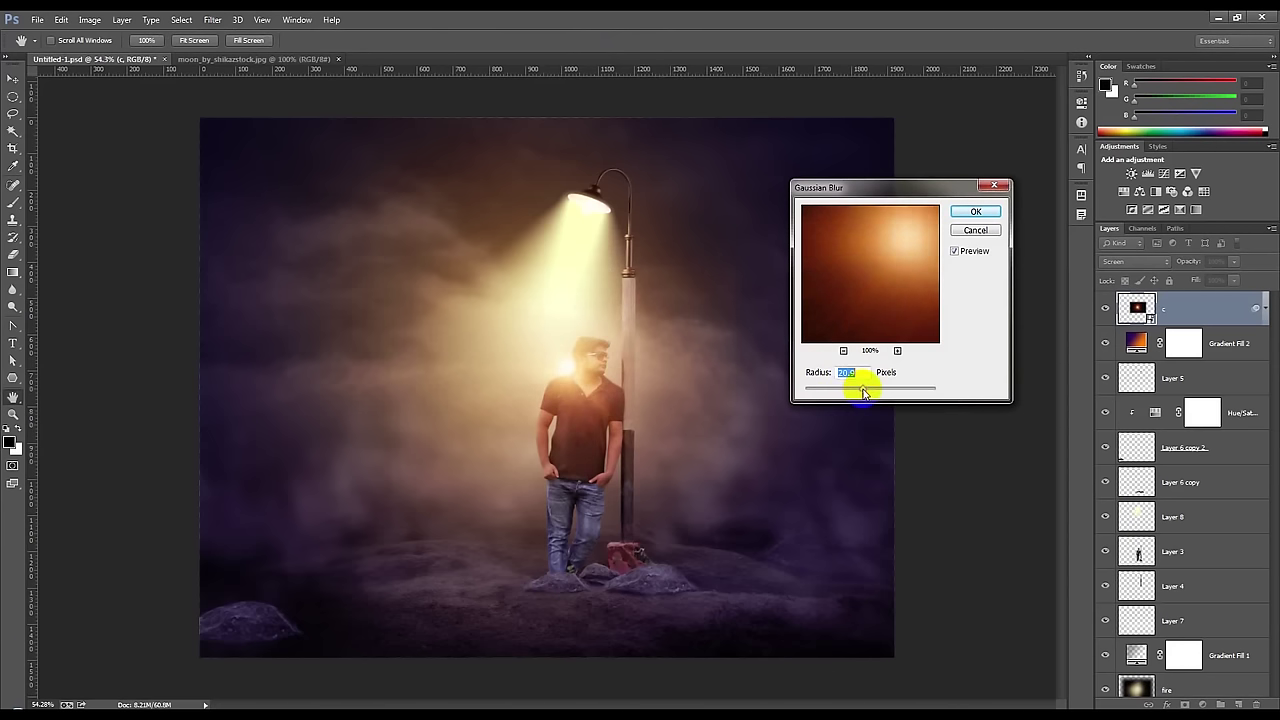
left_click(975, 211)
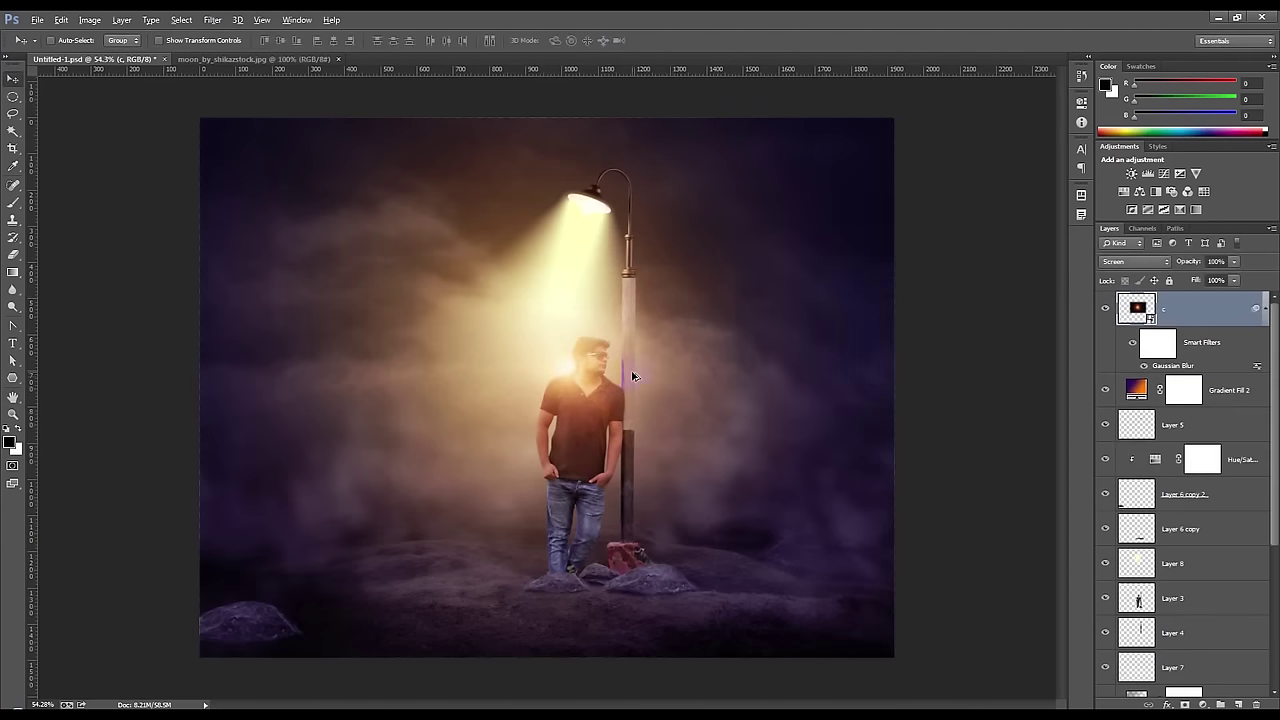
- Nudge the flare beside the man's face at 88% opacity, then select Gradient Fill 2
scroll(591, 371, "up", 3)
left_click_drag(577, 367, 610, 376)
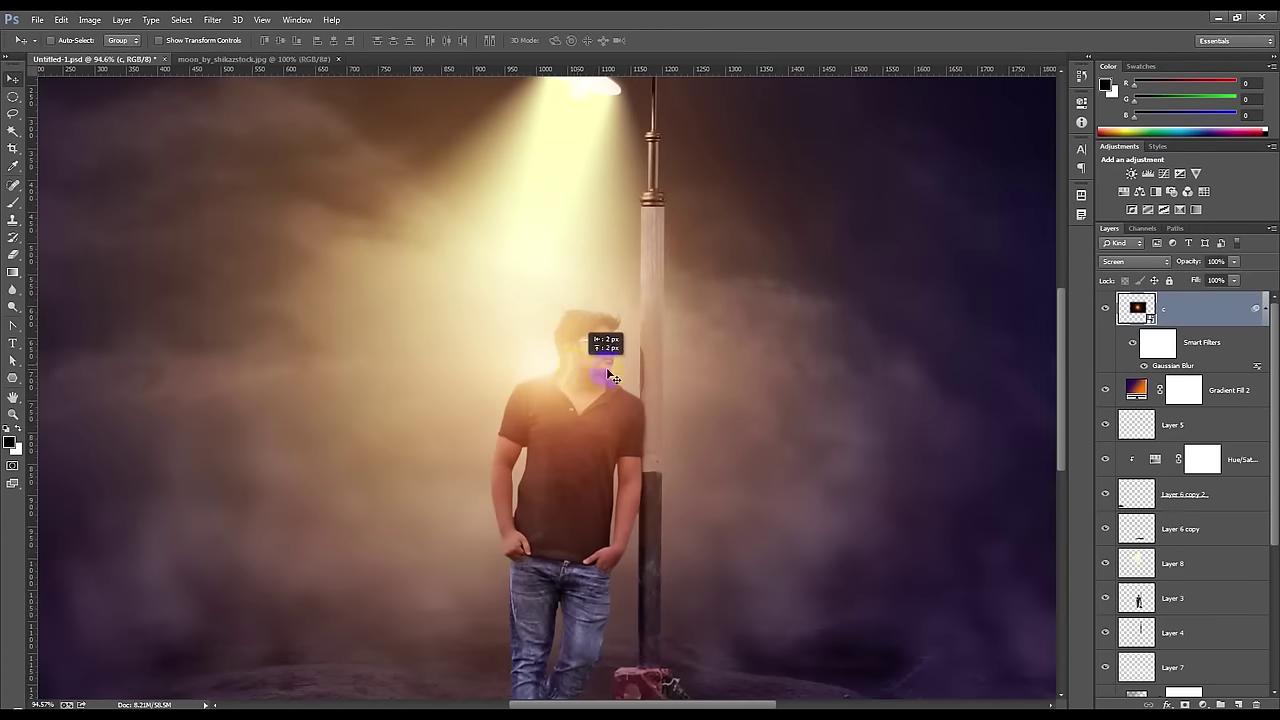
left_click_drag(1195, 264, 1185, 260)
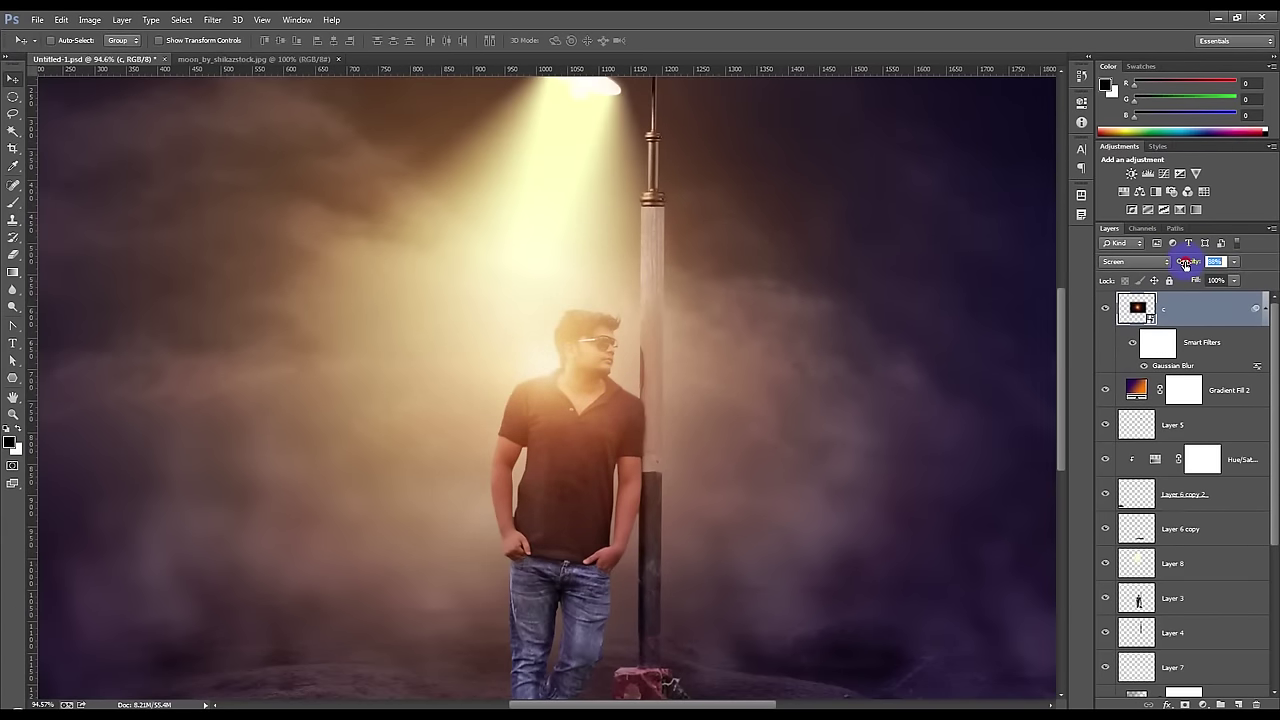
left_click(1262, 309)
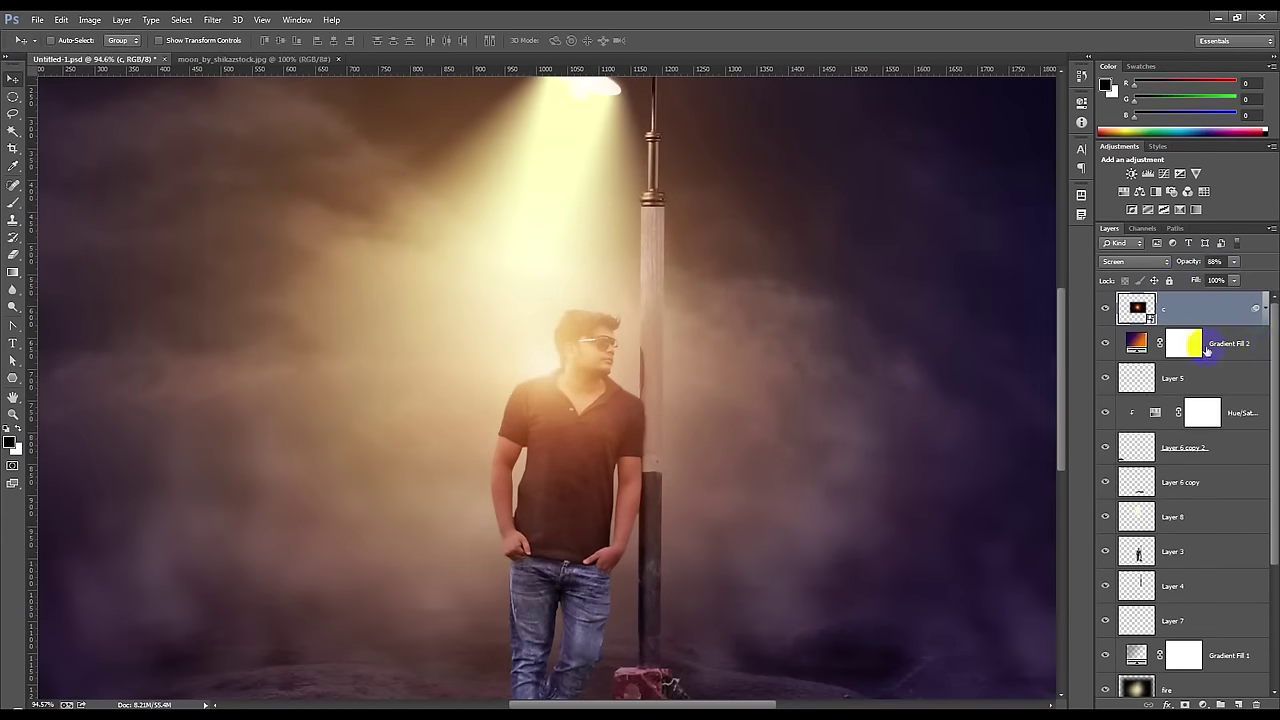
key("ctrl+0")
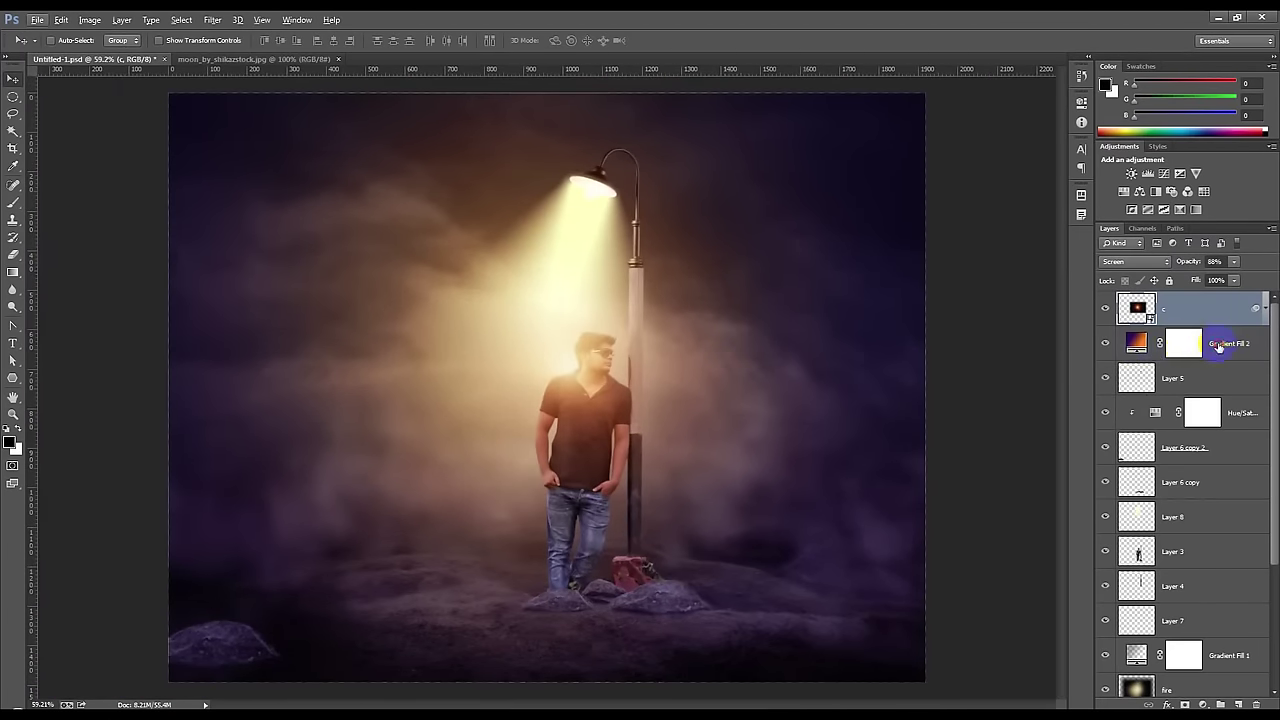
left_click(1140, 352)
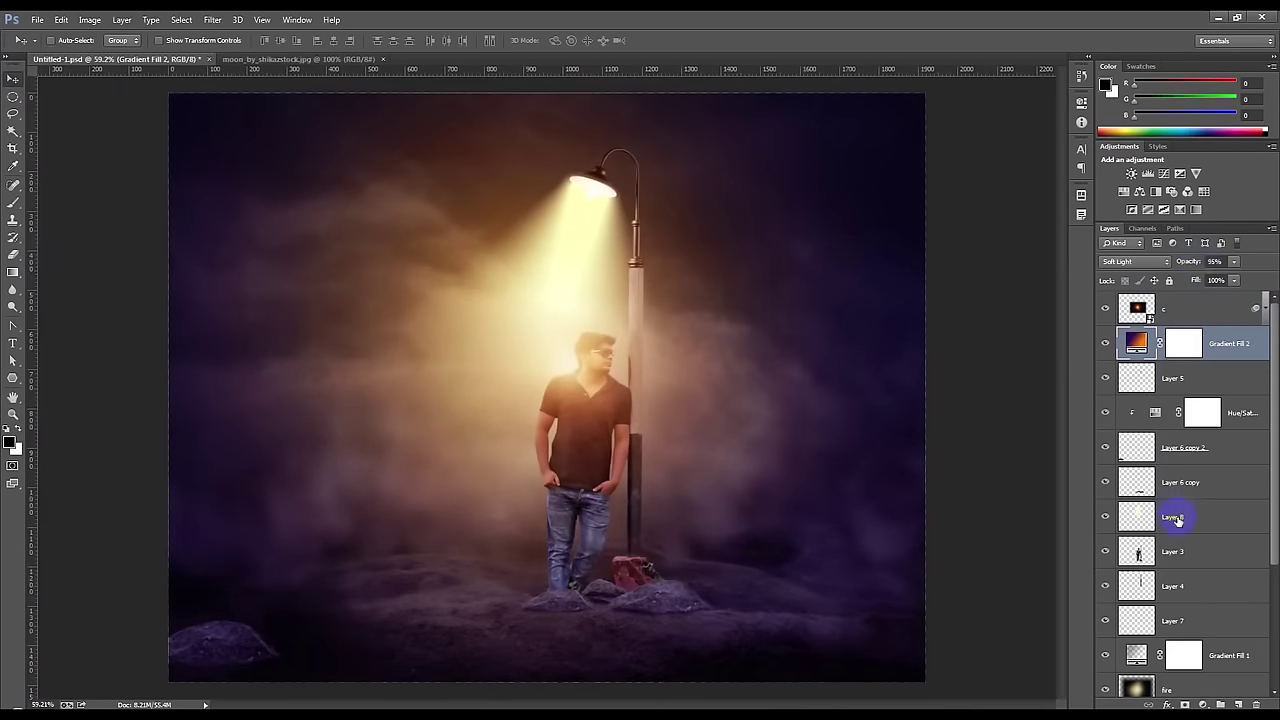
- Duplicate Layer 8, place the copy above Layer 3, and give it a layer mask
left_click_drag(1177, 520, 1181, 558)
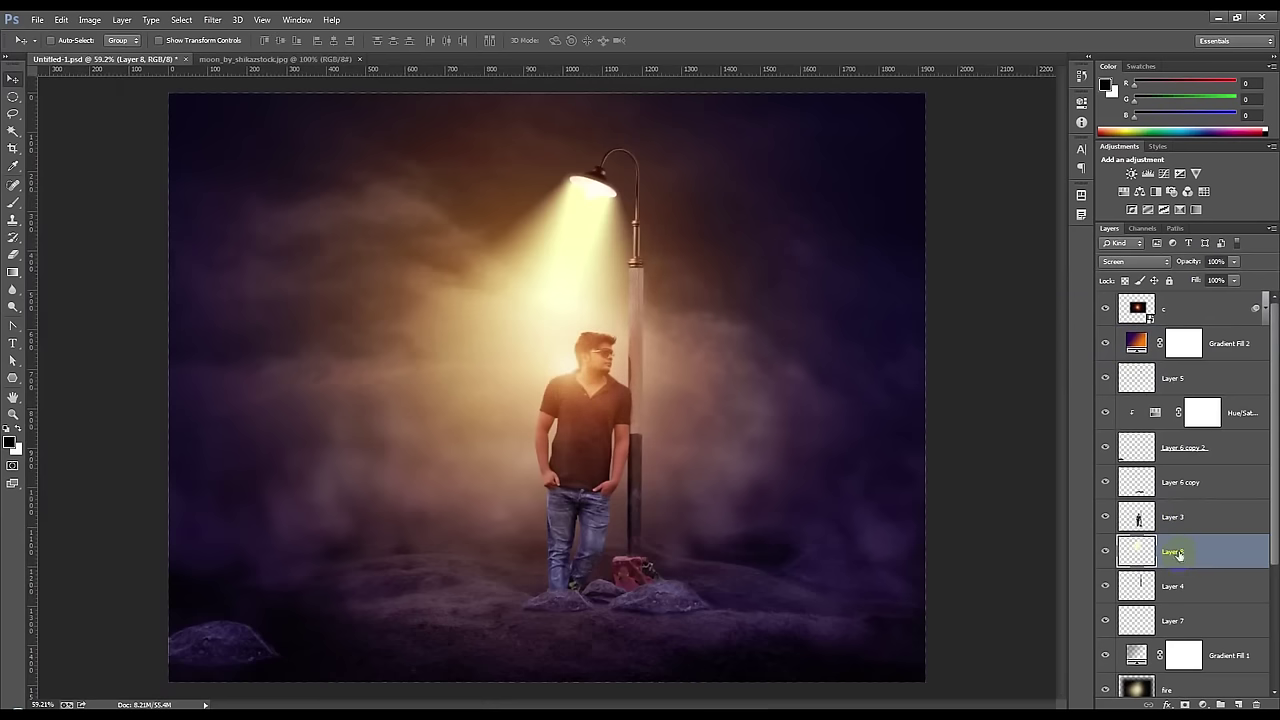
key("ctrl+j")
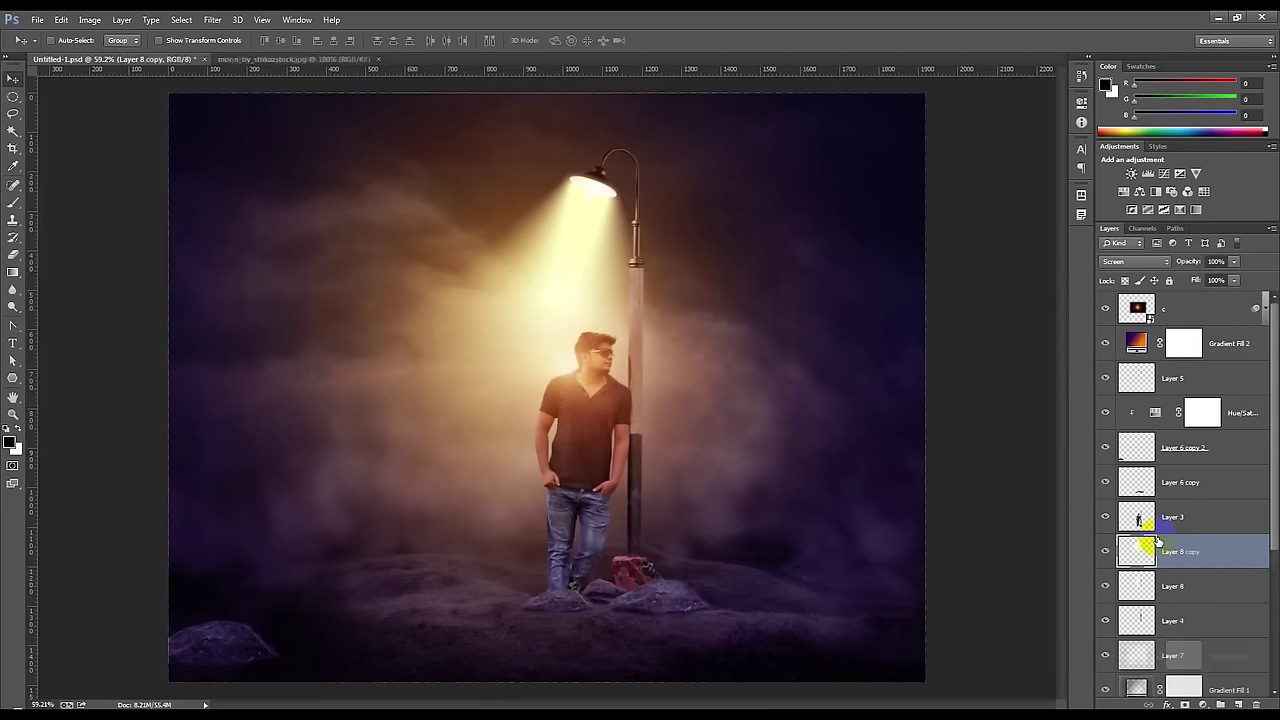
left_click_drag(1157, 541, 1160, 509)
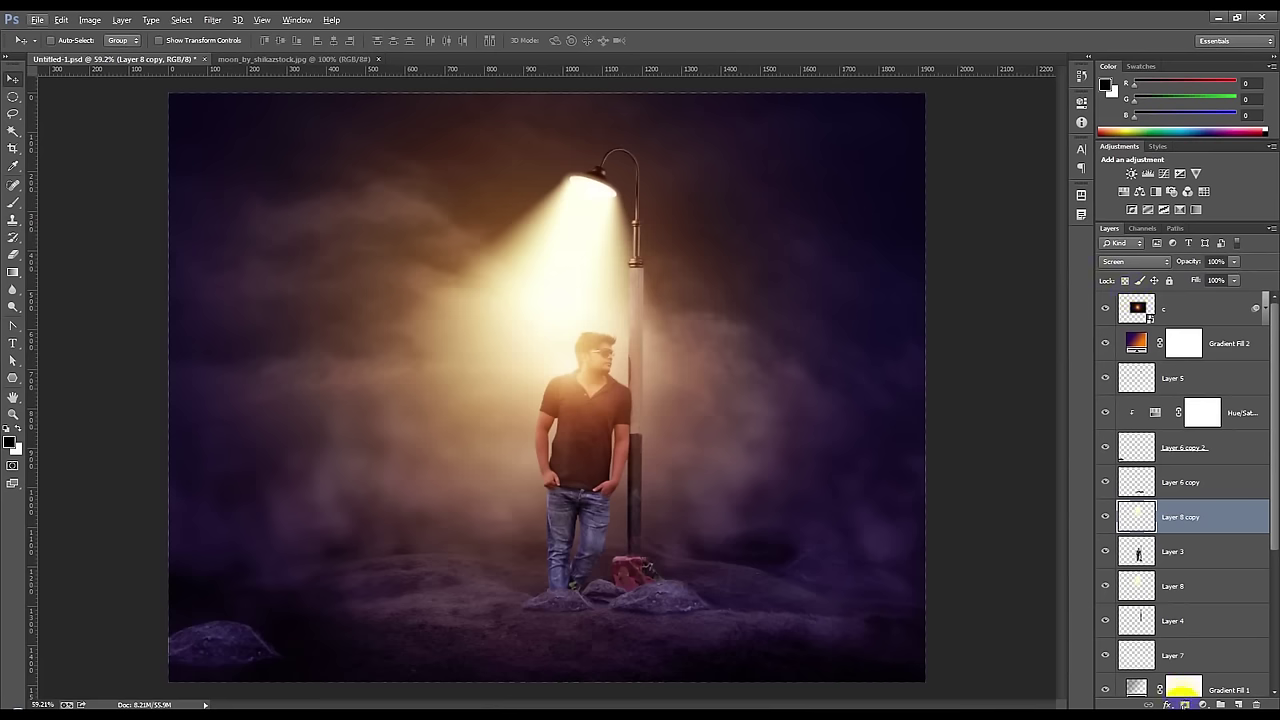
left_click(1185, 704)
- Paint black with a 384 px soft round brush to hide glow left of the lamp and around the man's head
scroll(690, 497, "up", 1)
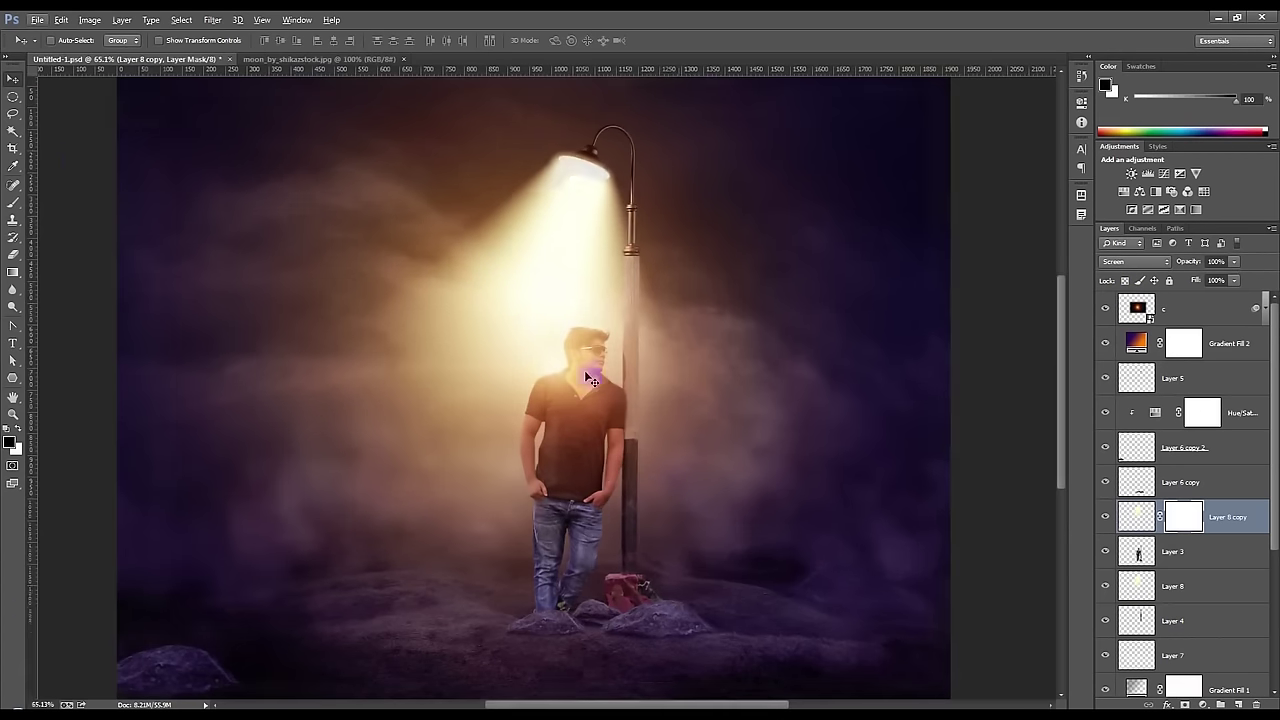
left_click(13, 203)
right_click(683, 208)
double_click(787, 222)
type("384")
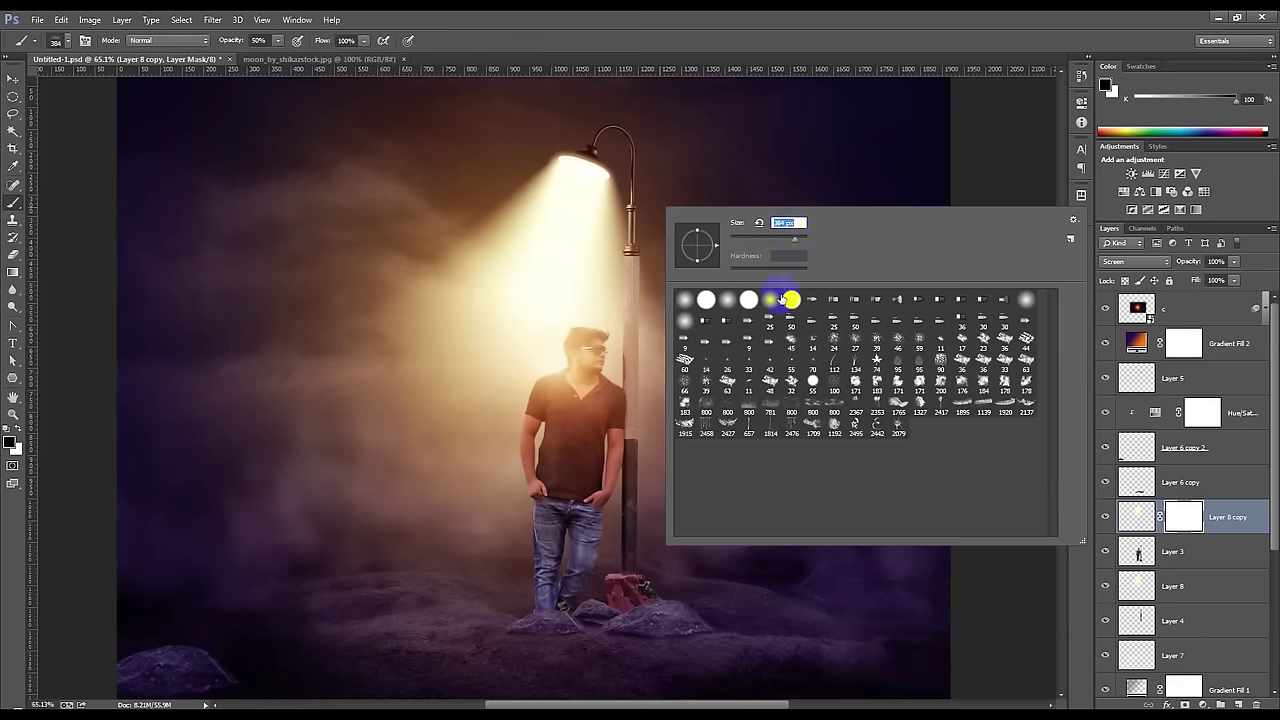
left_click(614, 143)
left_click_drag(614, 143, 512, 183)
left_click_drag(231, 40, 280, 40)
left_click(551, 186)
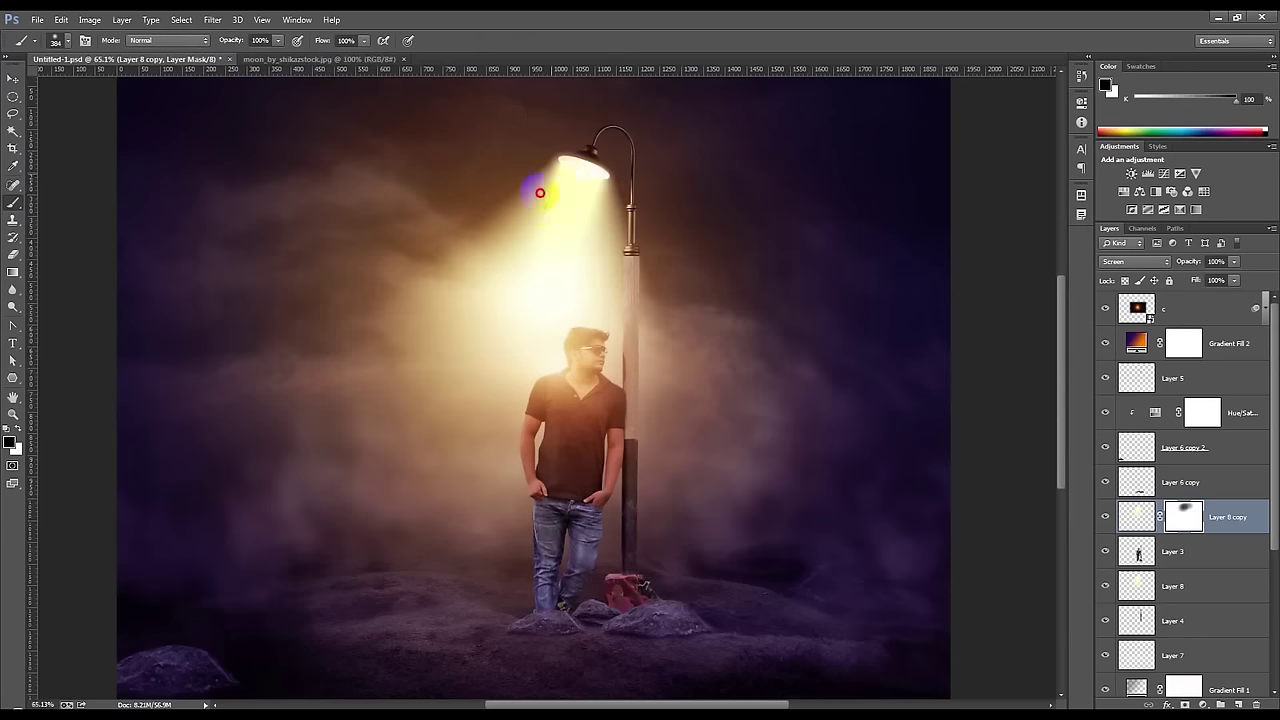
left_click(495, 265)
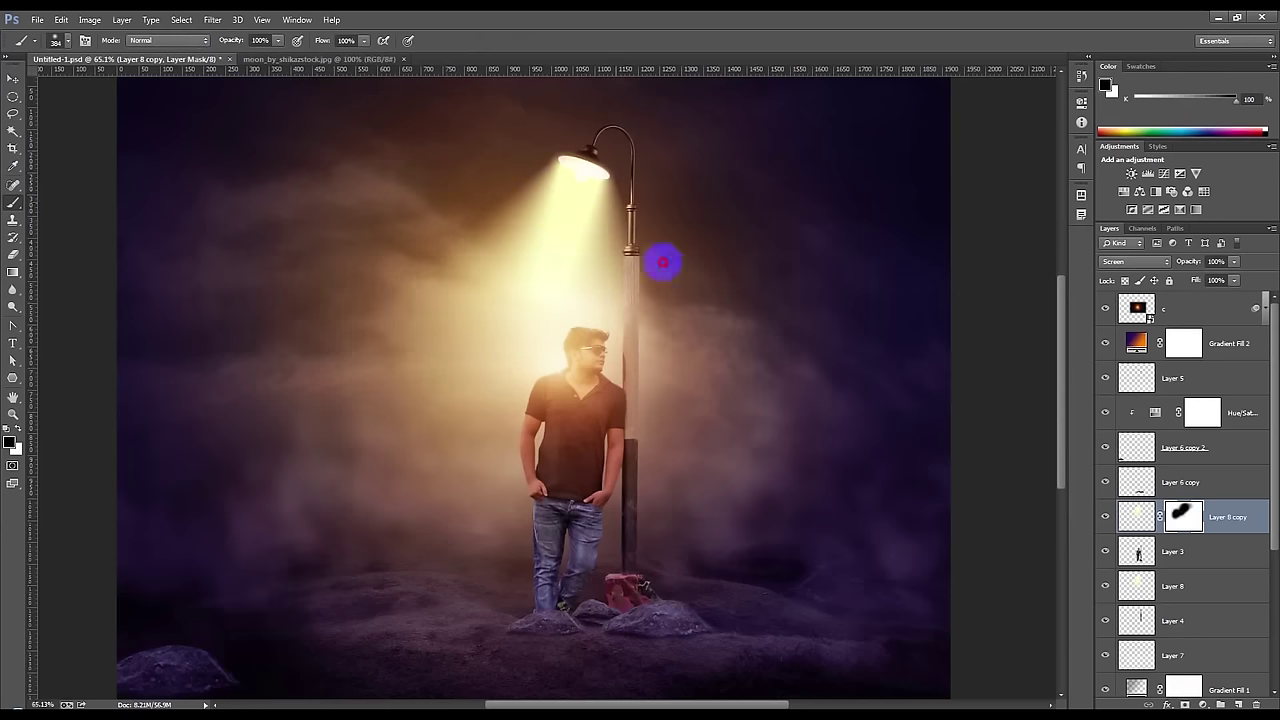
left_click_drag(523, 306, 522, 323)
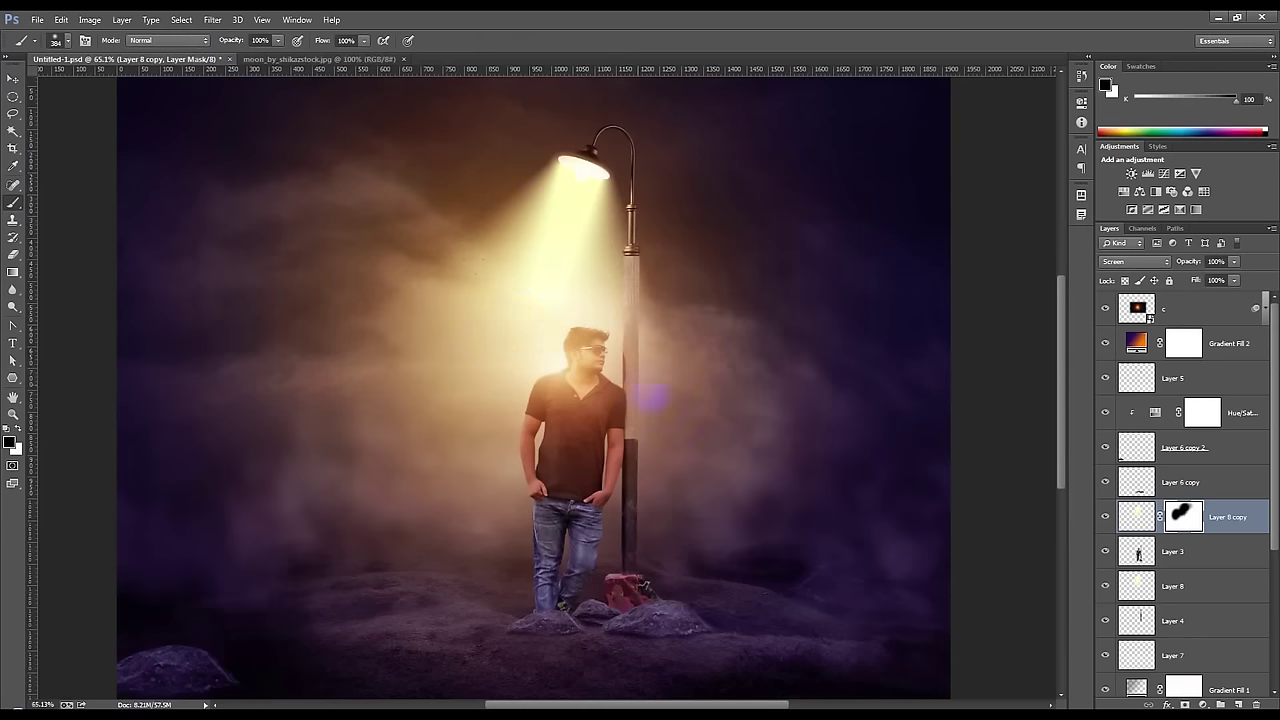
left_click_drag(630, 399, 560, 326)
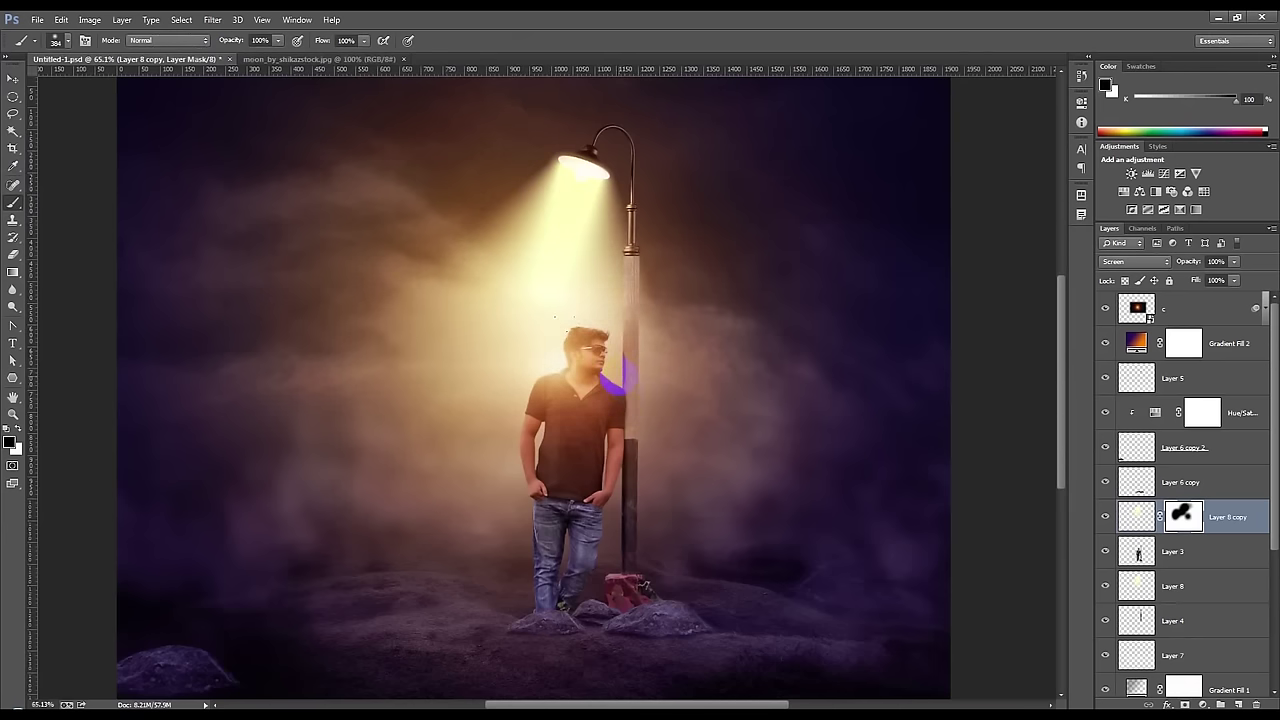
- Switch back to the Move tool and select Layer 3
scroll(675, 380, "up", 3)
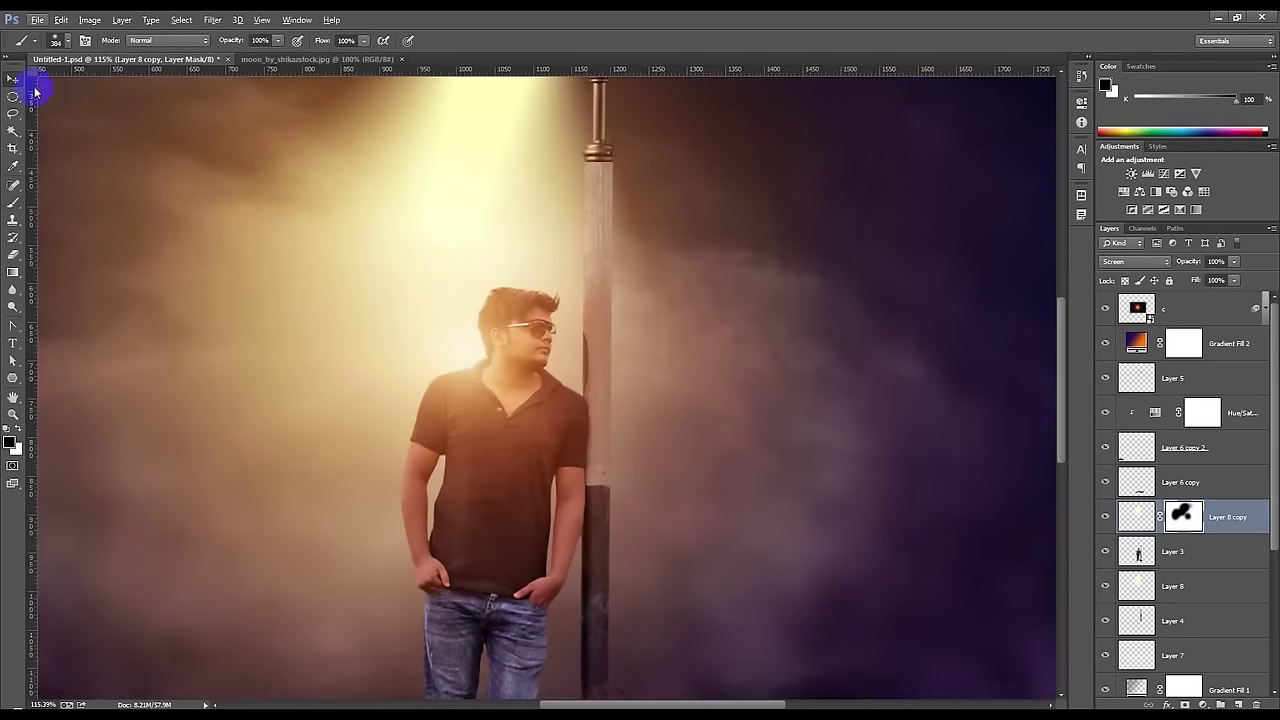
left_click(13, 78)
scroll(960, 410, "down", 3)
left_click(1240, 552)
- Give Layer 3 an Inner Glow of size 9 px with lowered opacity
double_click(1248, 556)
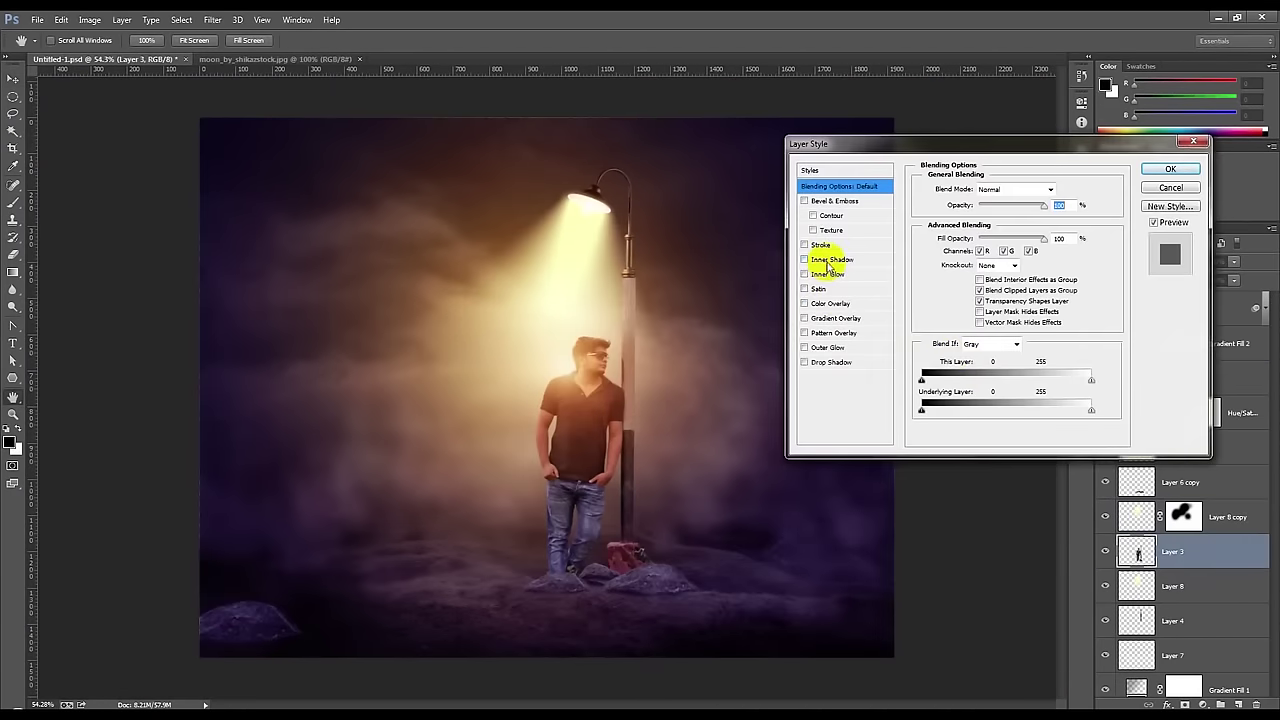
left_click(828, 274)
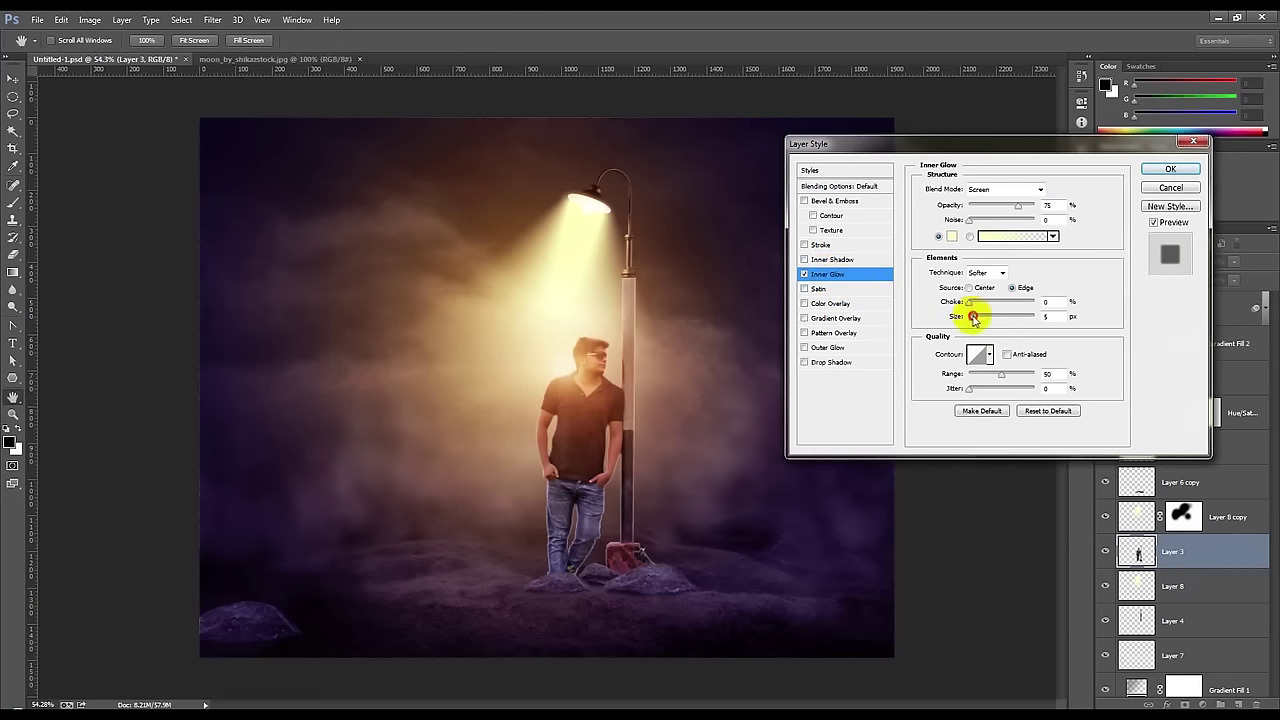
left_click_drag(972, 316, 975, 318)
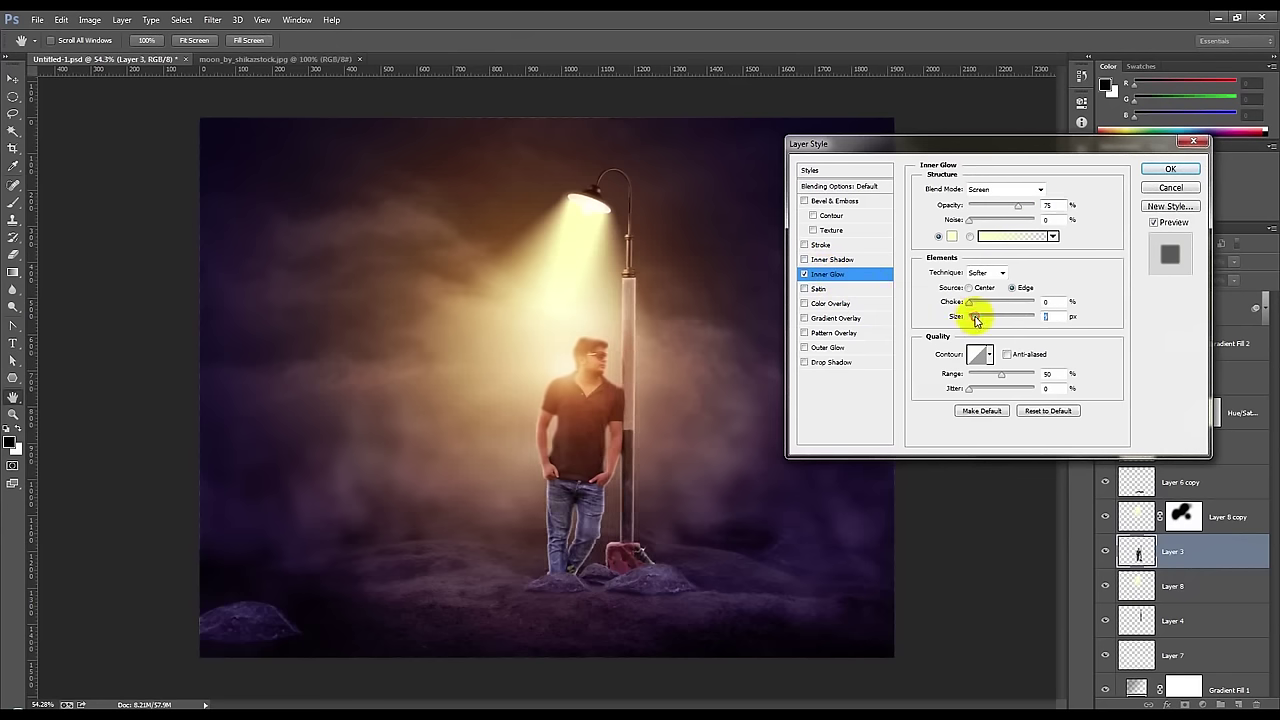
left_click_drag(1015, 208, 1001, 210)
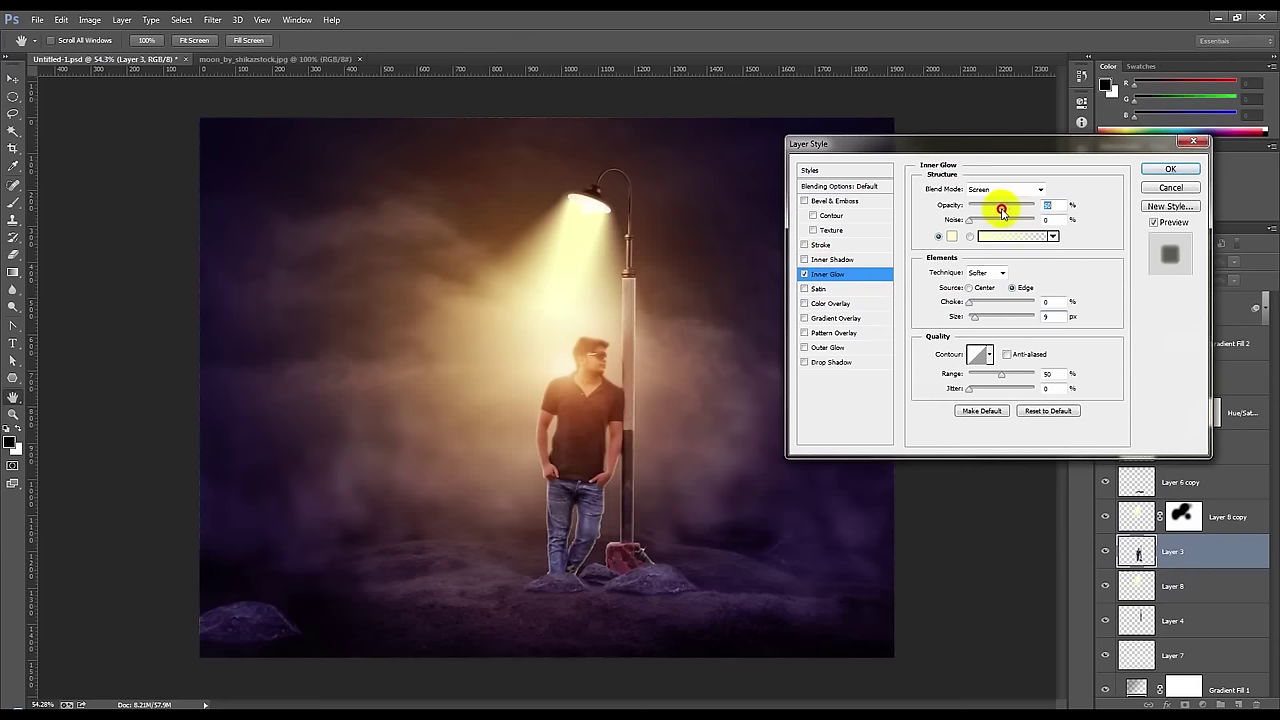
left_click(1170, 169)
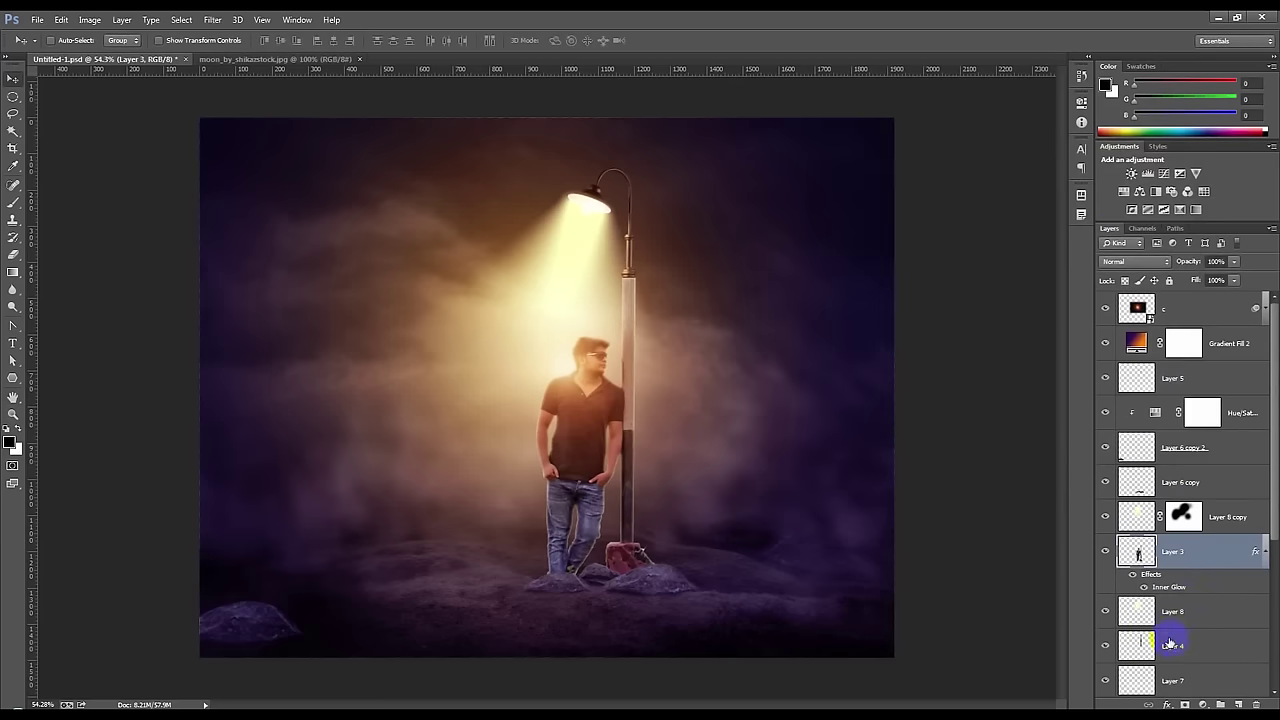
- Copy Layer 3's inner glow effect onto Layer 4
left_click_drag(1170, 645, 1167, 598)
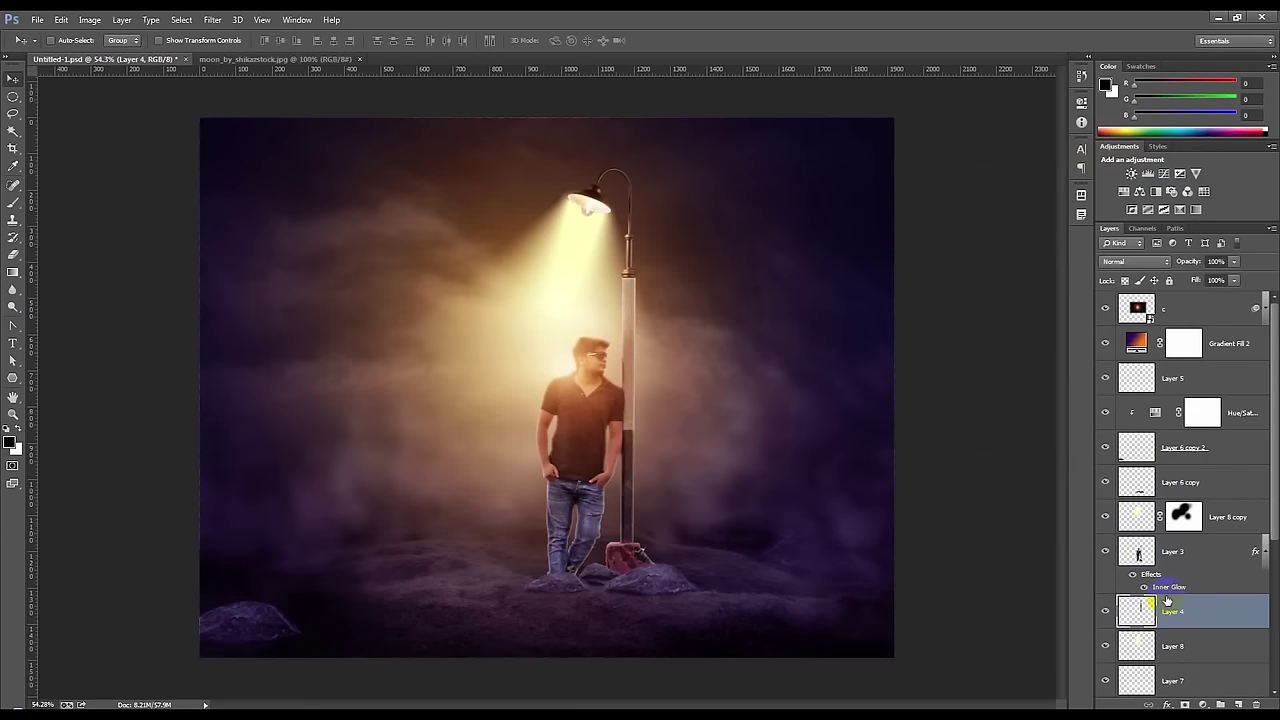
key("ctrl+z")
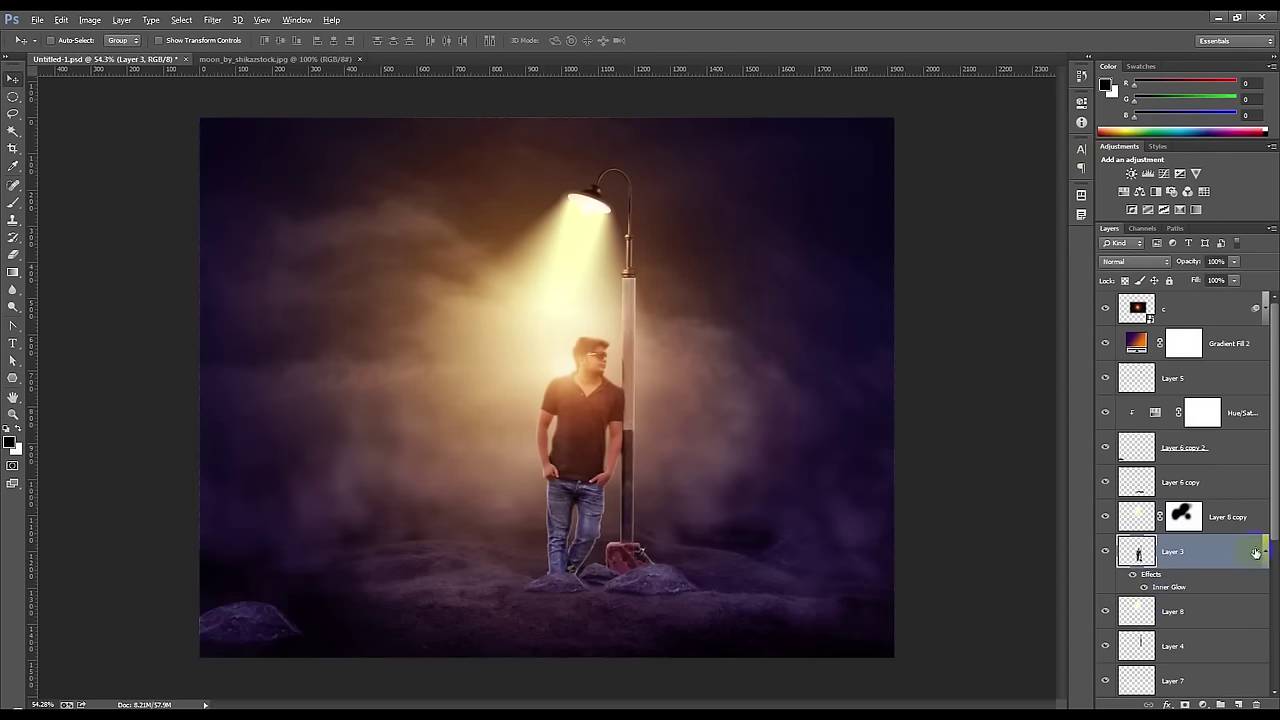
left_click_drag(1256, 552, 1255, 642)
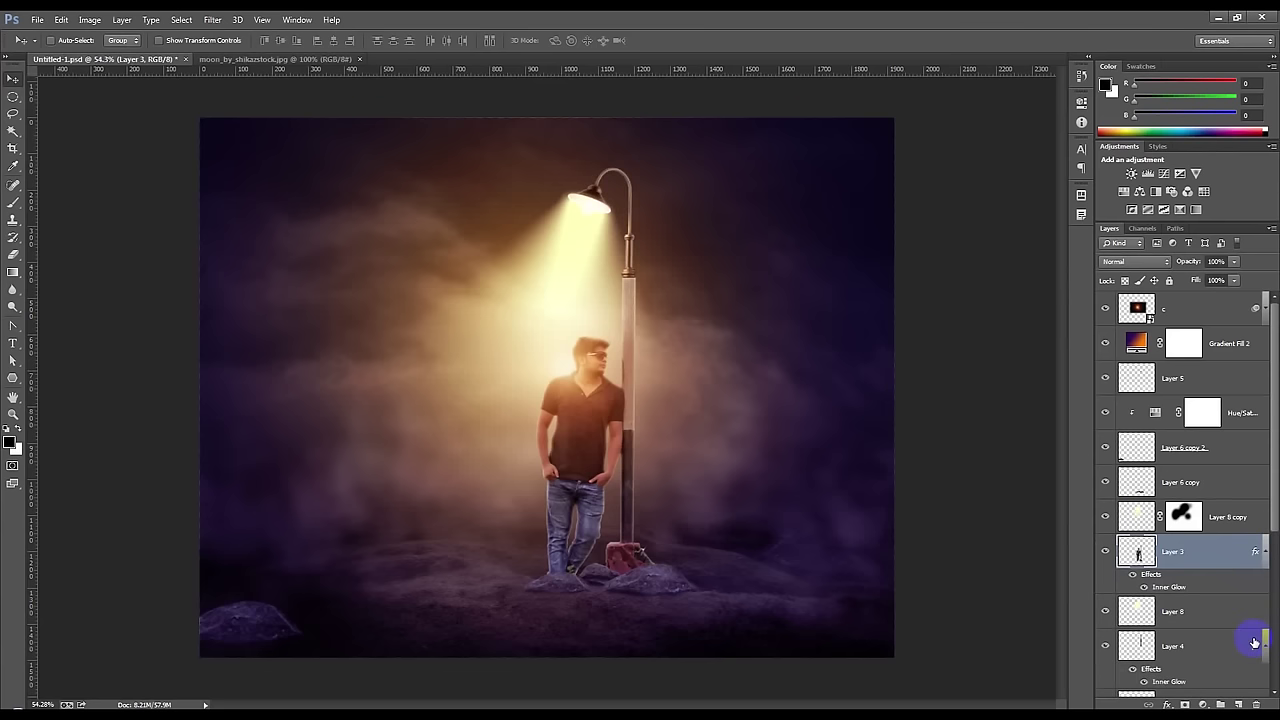
right_click(1254, 645)
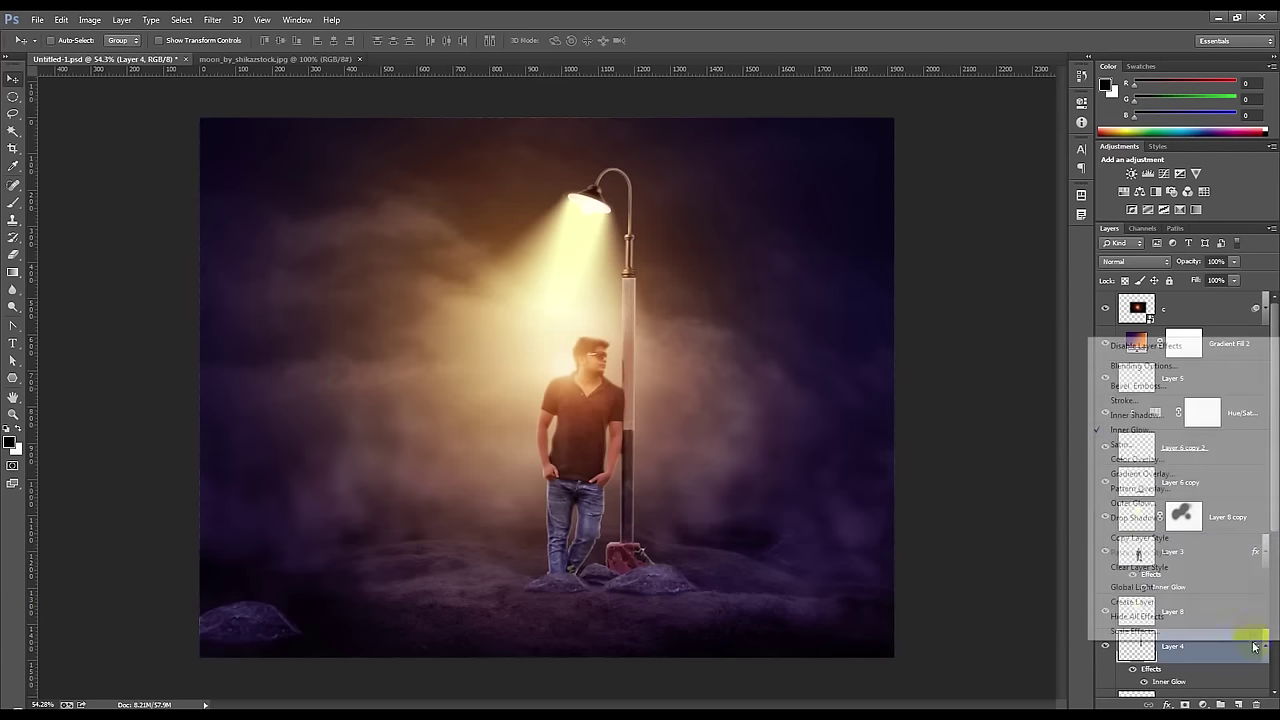
left_click(995, 521)
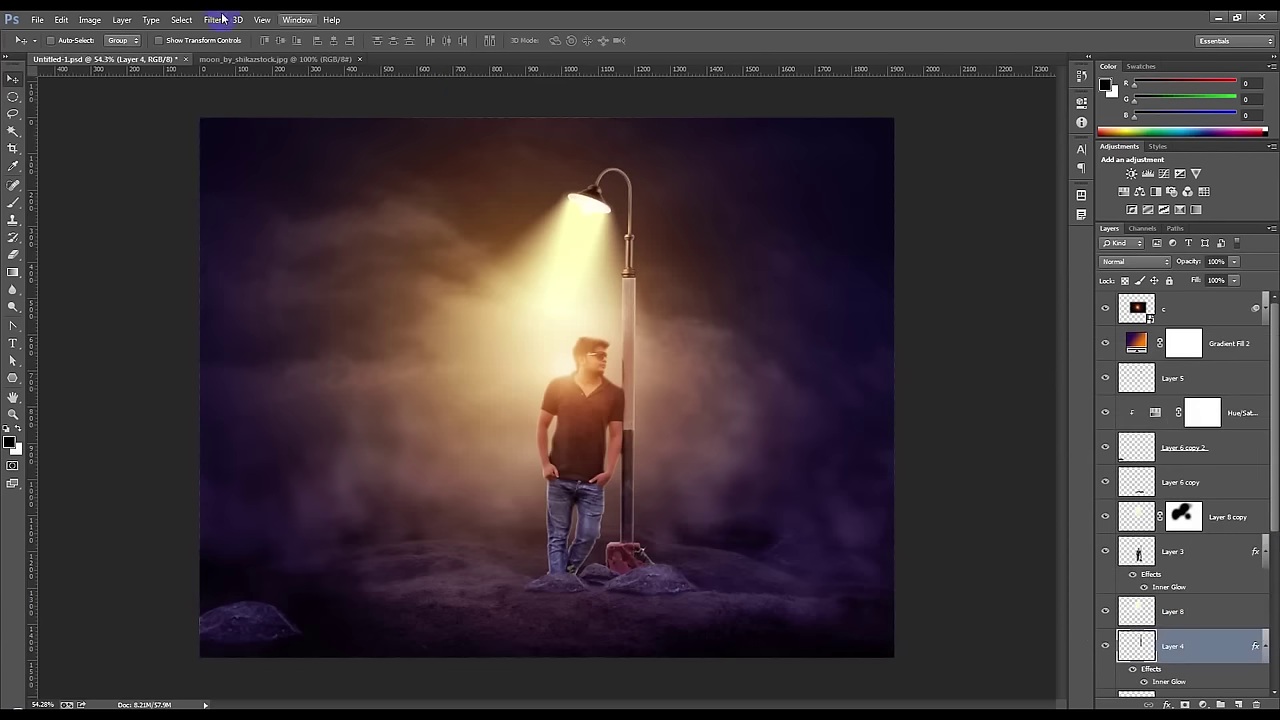
- Split Layer 4's inner glow onto its own layer and erase parts of it
left_click(158, 19)
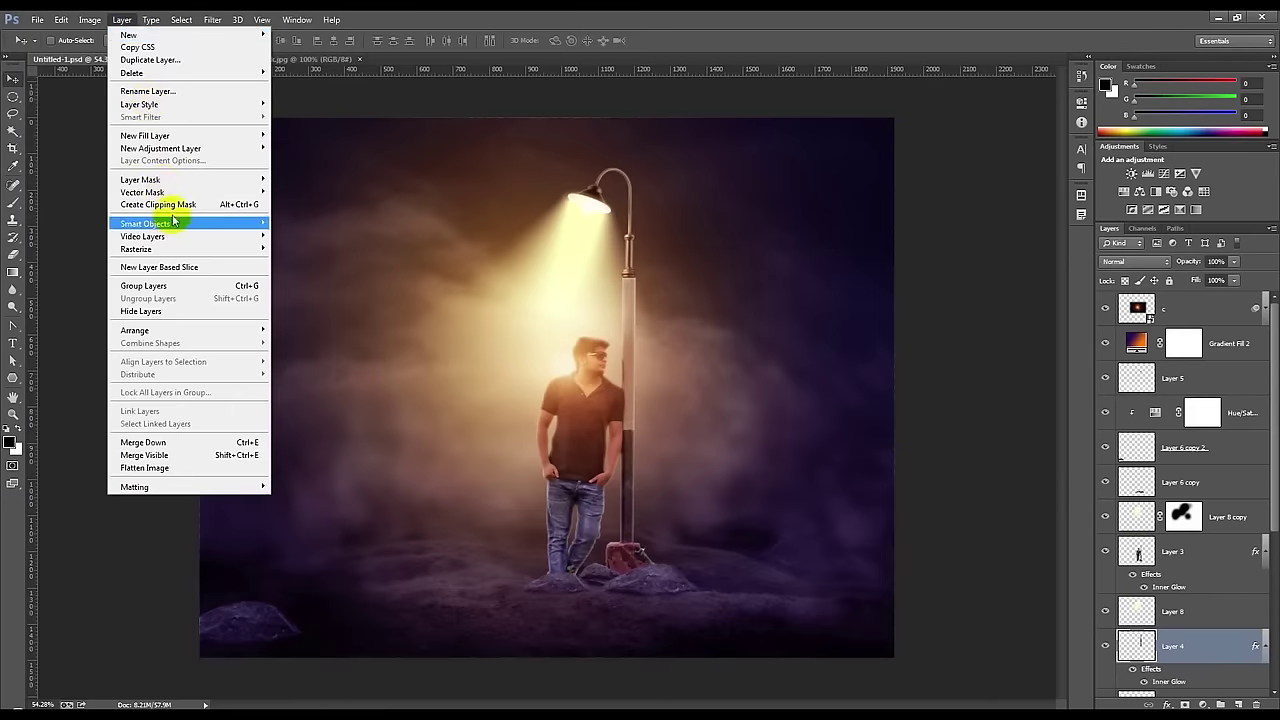
mouse_move(139, 104)
left_click(323, 312)
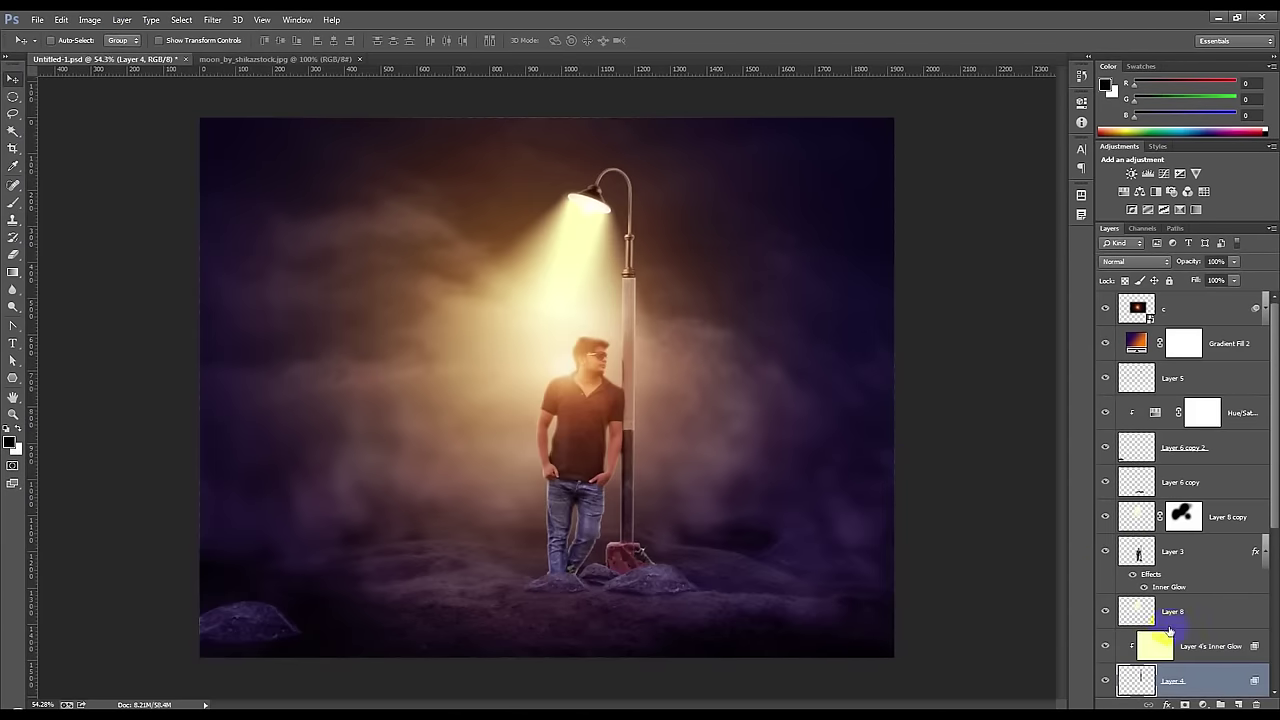
left_click(1212, 647)
scroll(617, 163, "up", 5)
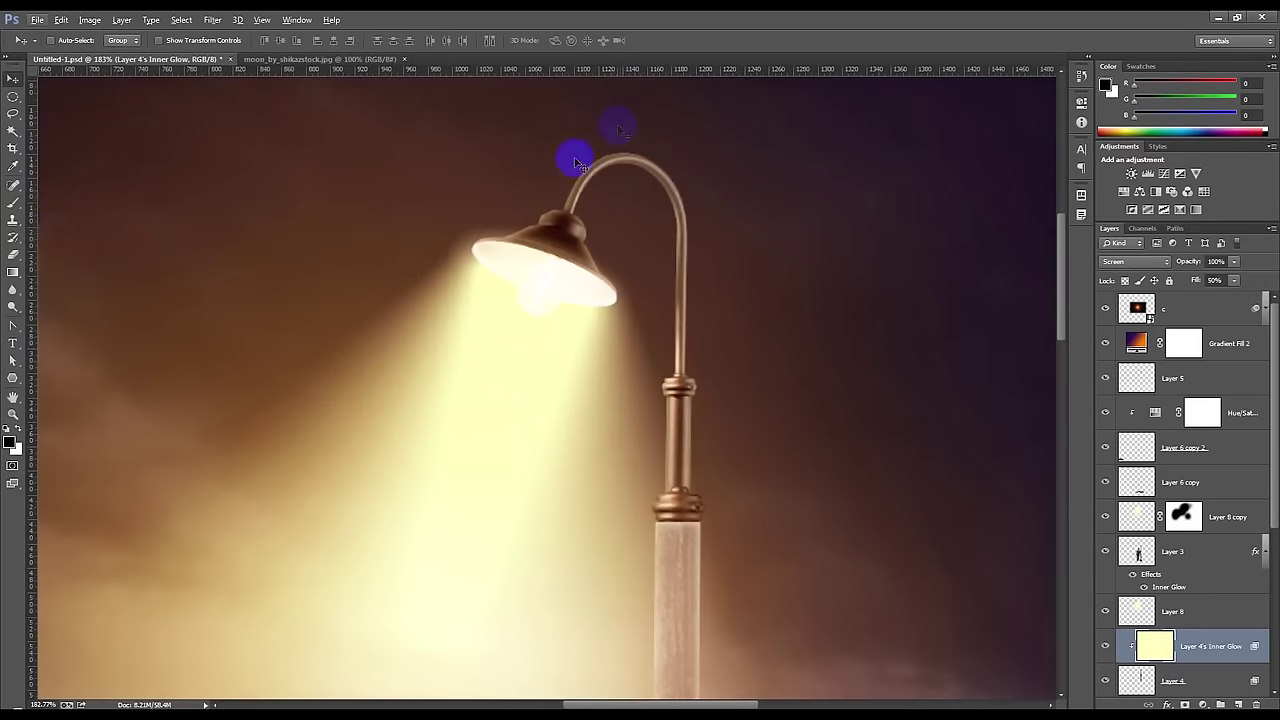
left_click(13, 255)
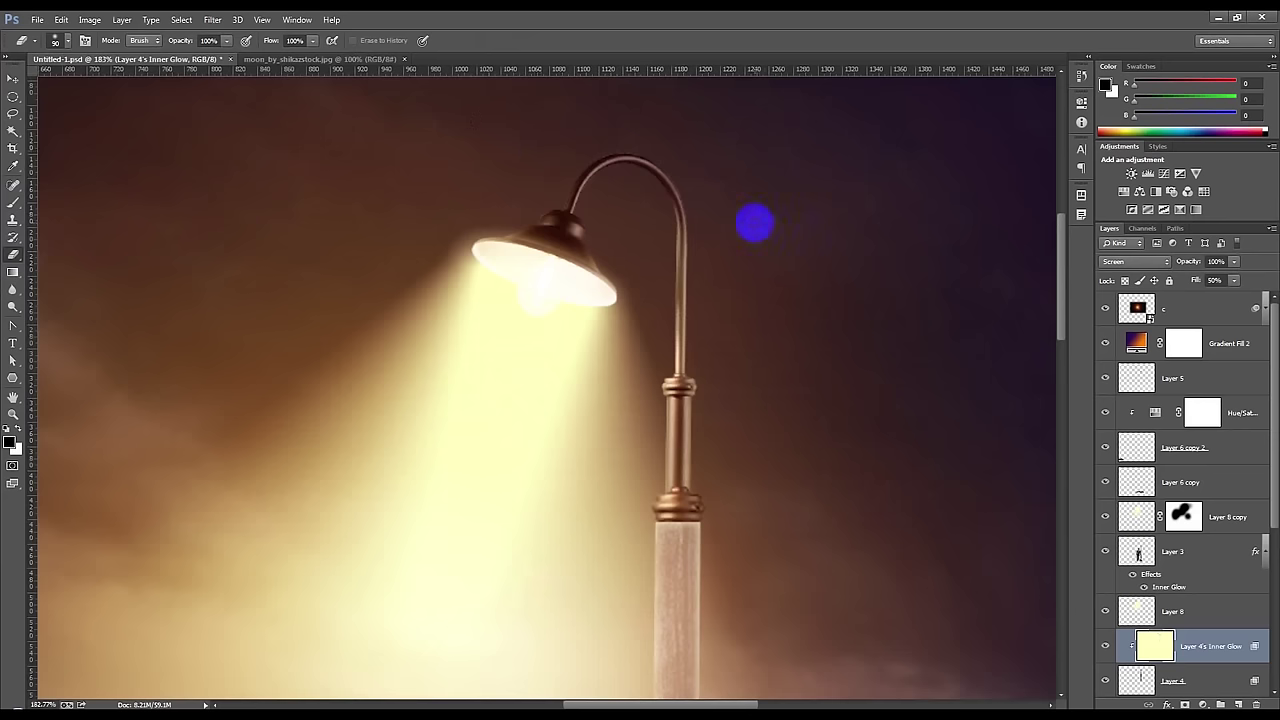
scroll(780, 383, "down", 2)
scroll(781, 383, "down", 2)
scroll(781, 383, "down", 3)
scroll(782, 383, "down", 2)
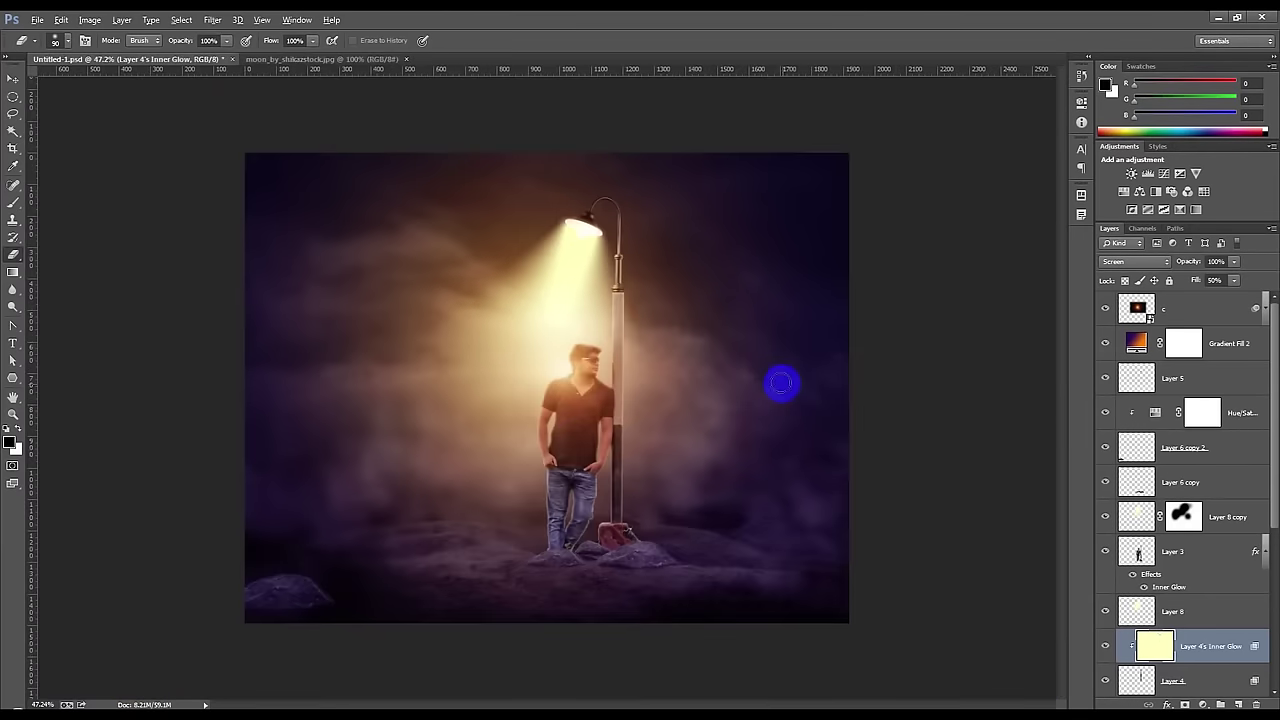
scroll(781, 383, "up", 1)
left_click(15, 82)
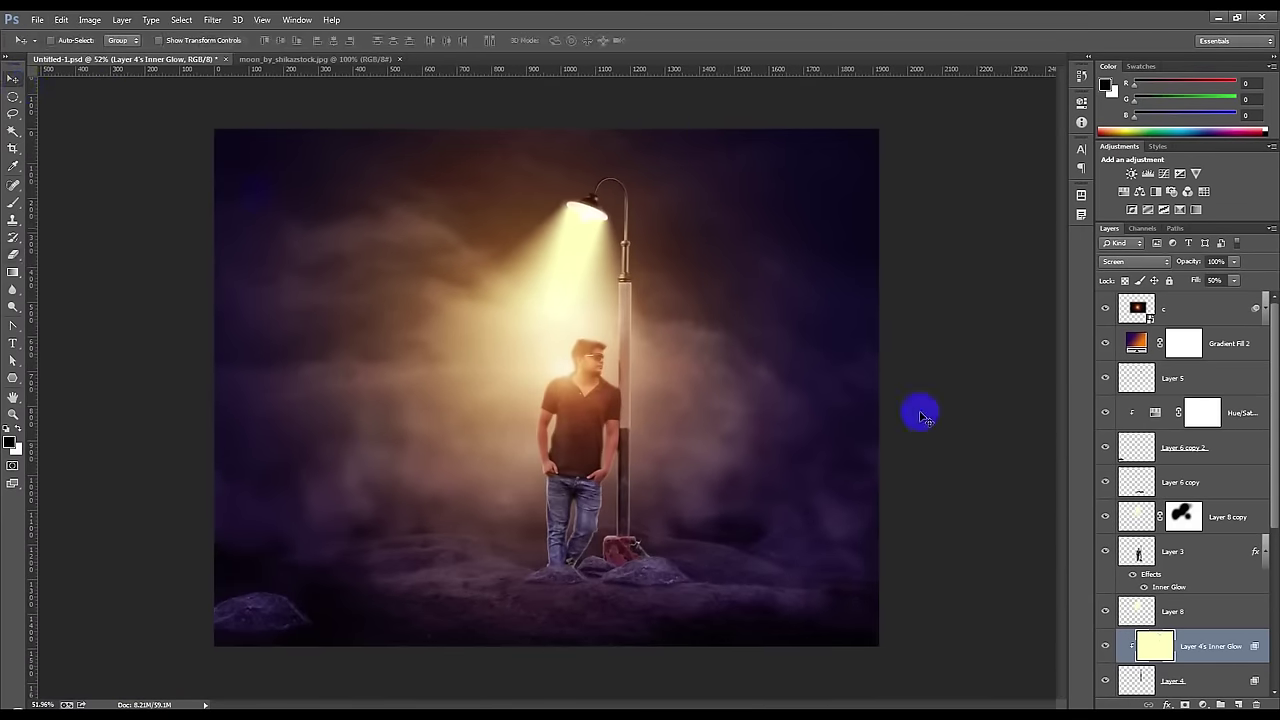
scroll(1195, 610, "down", 3)
scroll(1192, 600, "down", 3)
scroll(1188, 590, "down", 2)
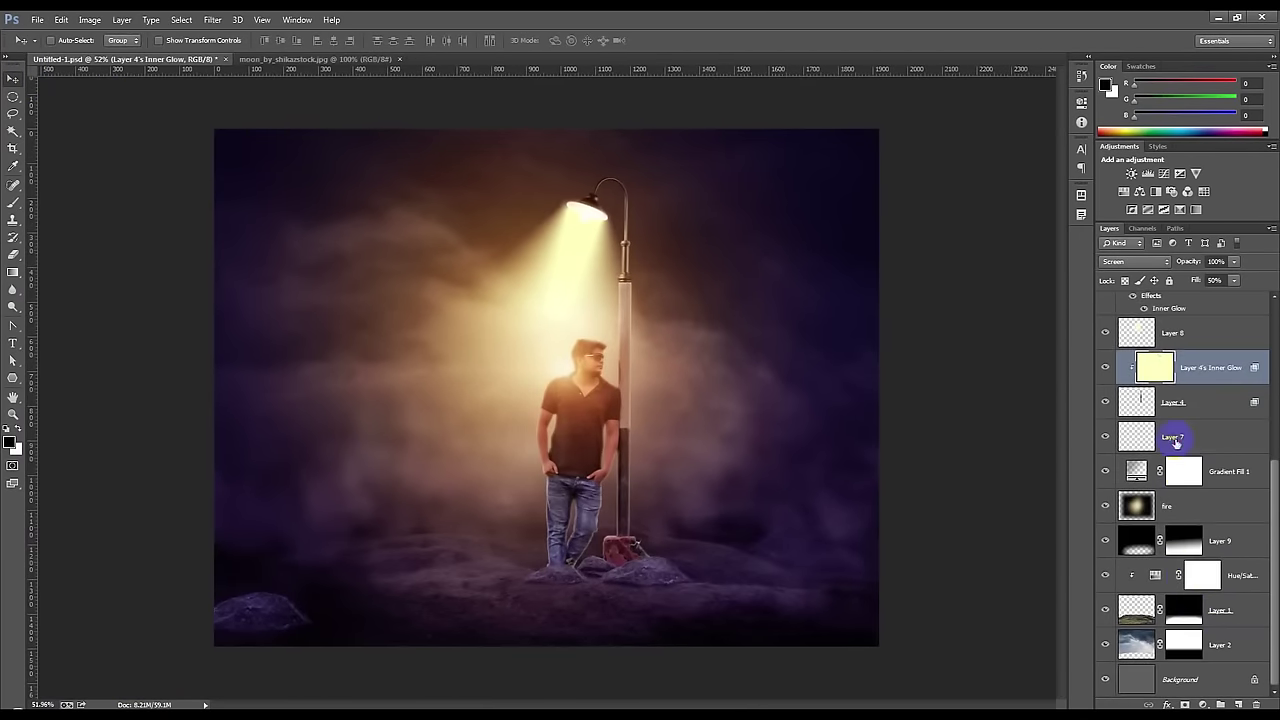
- Duplicate fog Layer 7 and move the copy just below Layer 5
left_click(1170, 437)
left_click(1105, 437)
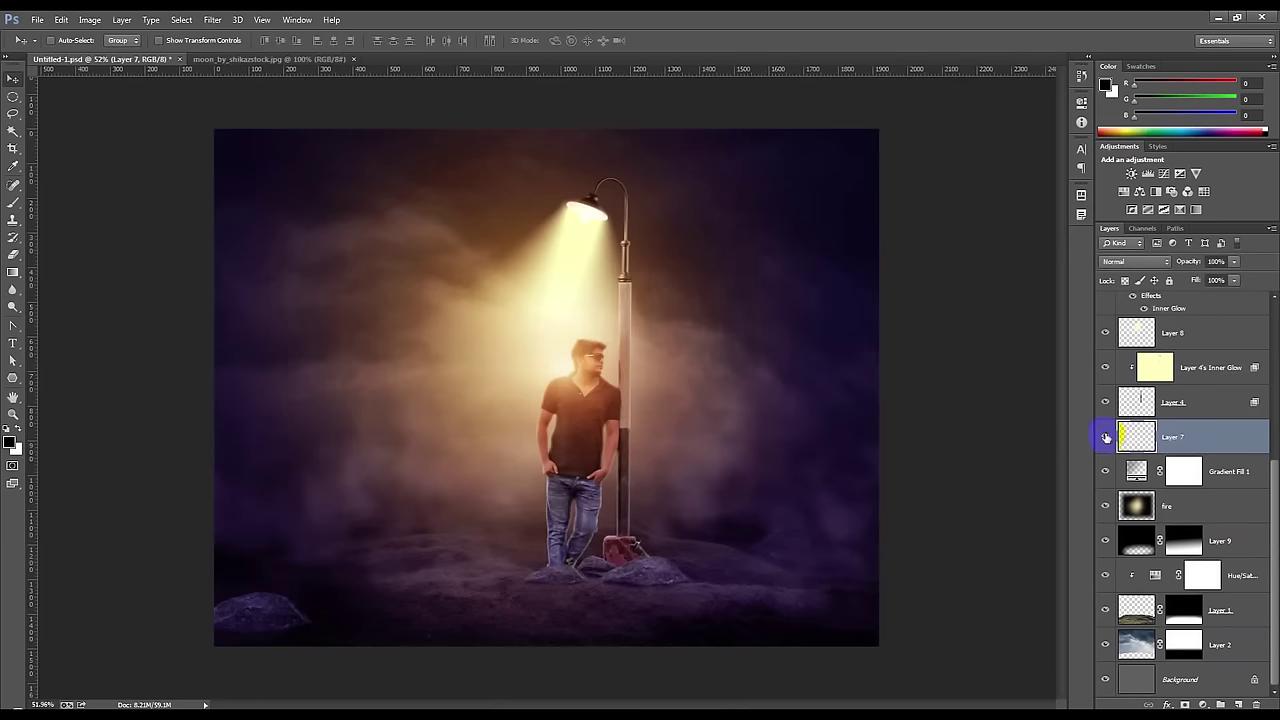
key("ctrl+j")
scroll(1175, 295, "up", 2)
scroll(1165, 305, "up", 1)
scroll(1155, 318, "up", 2)
left_click_drag(1150, 328, 1150, 336)
left_click_drag(796, 392, 799, 533)
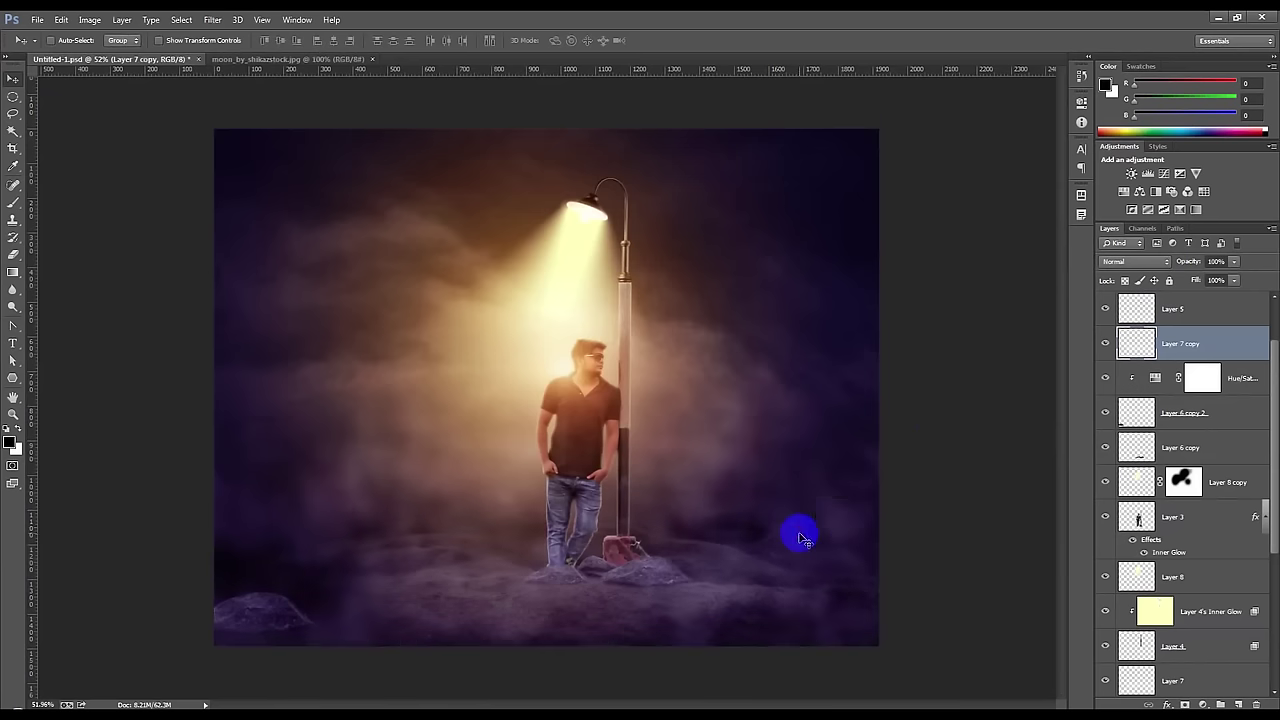
- Flip the fog copy vertically, shift it lower and stretch it to about 135%
key("ctrl+t")
right_click(705, 550)
left_click(714, 546)
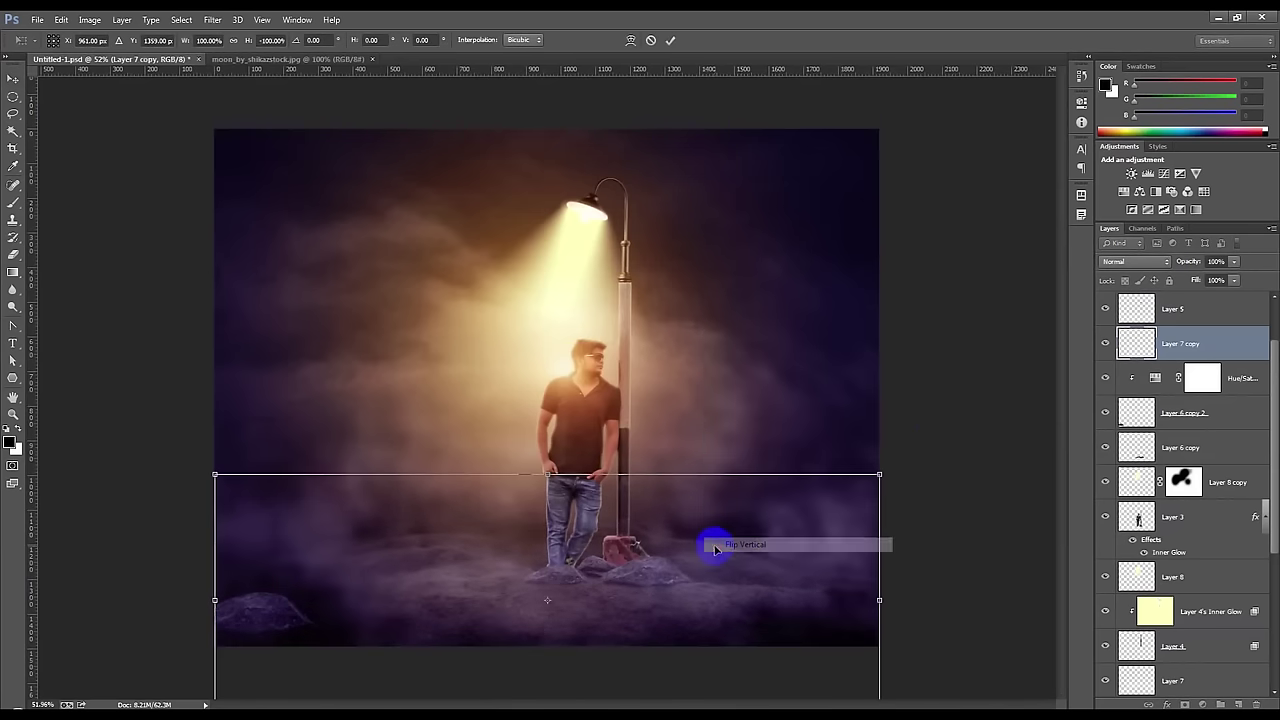
left_click_drag(714, 549, 725, 572)
mouse_move(877, 492)
left_mouse_down()
mouse_move(911, 520)
mouse_move(907, 541)
left_mouse_up()
key("Return")
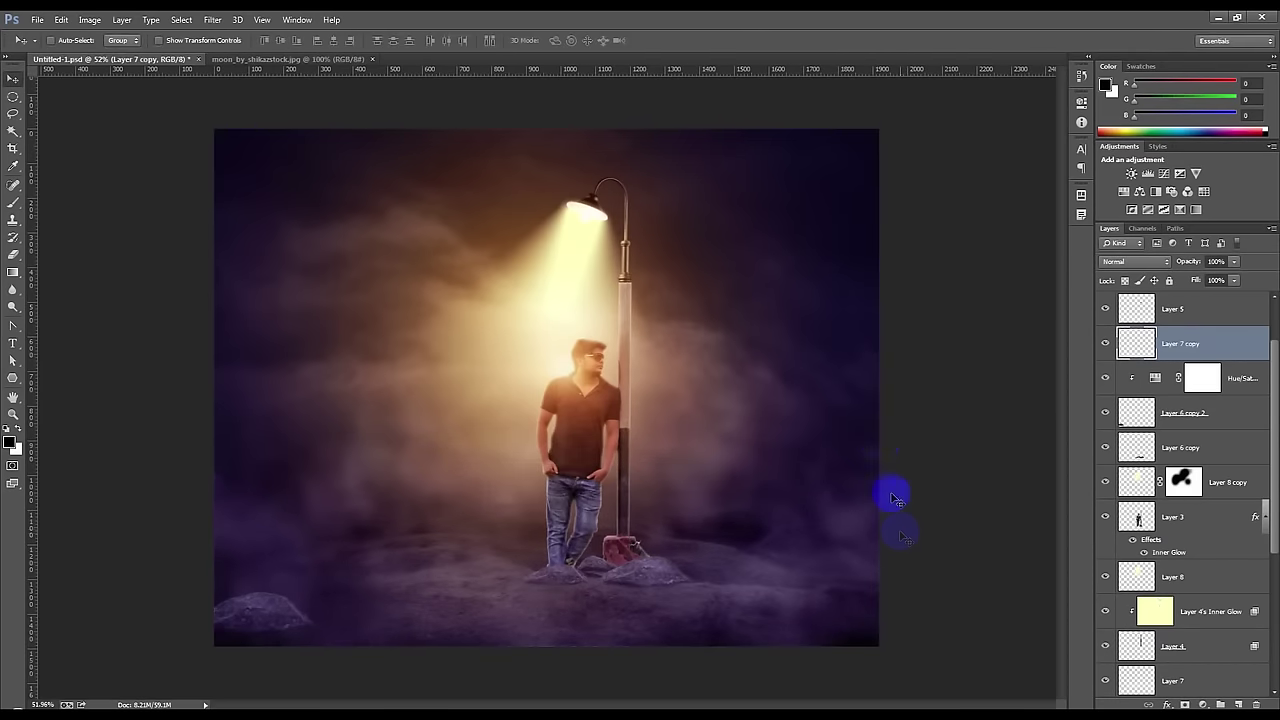
- Duplicate the flipped fog as Layer 7 copy 2 and shift it down
left_click_drag(757, 428, 751, 461)
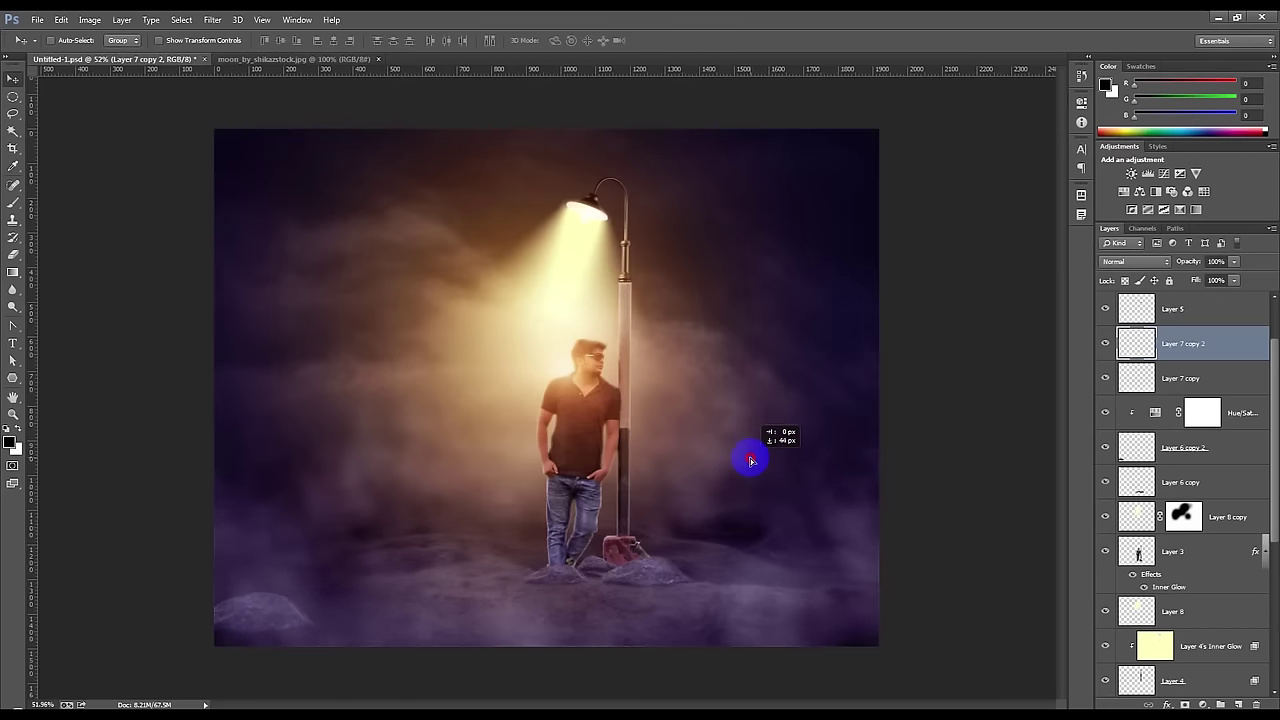
scroll(695, 440, "up", 5)
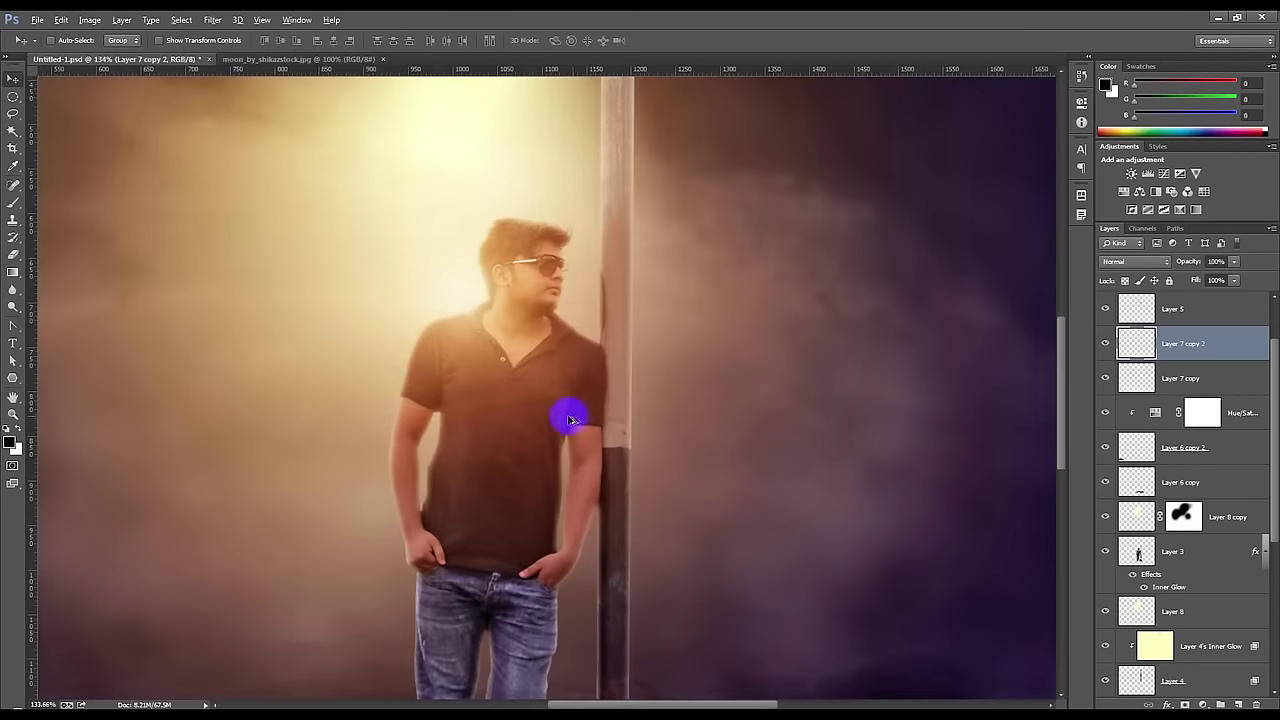
scroll(530, 449, "down", 1)
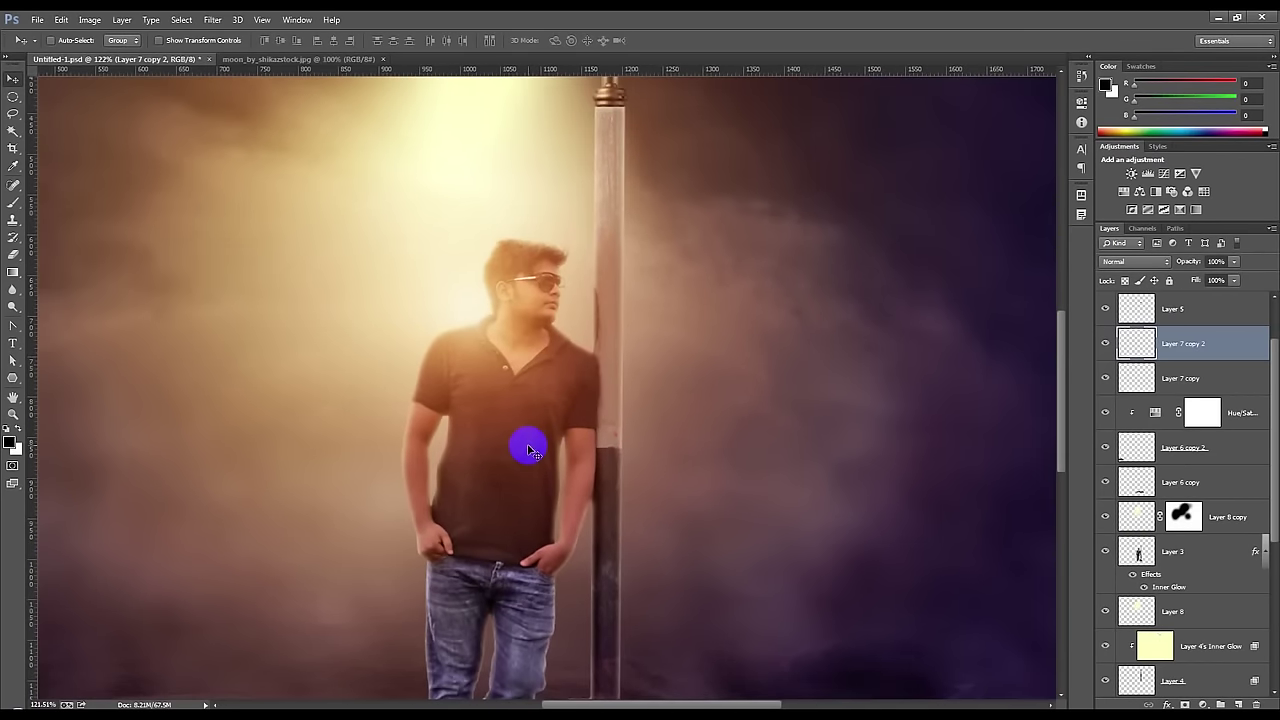
scroll(530, 449, "down", 4)
scroll(530, 449, "down", 1)
scroll(530, 449, "down", 2)
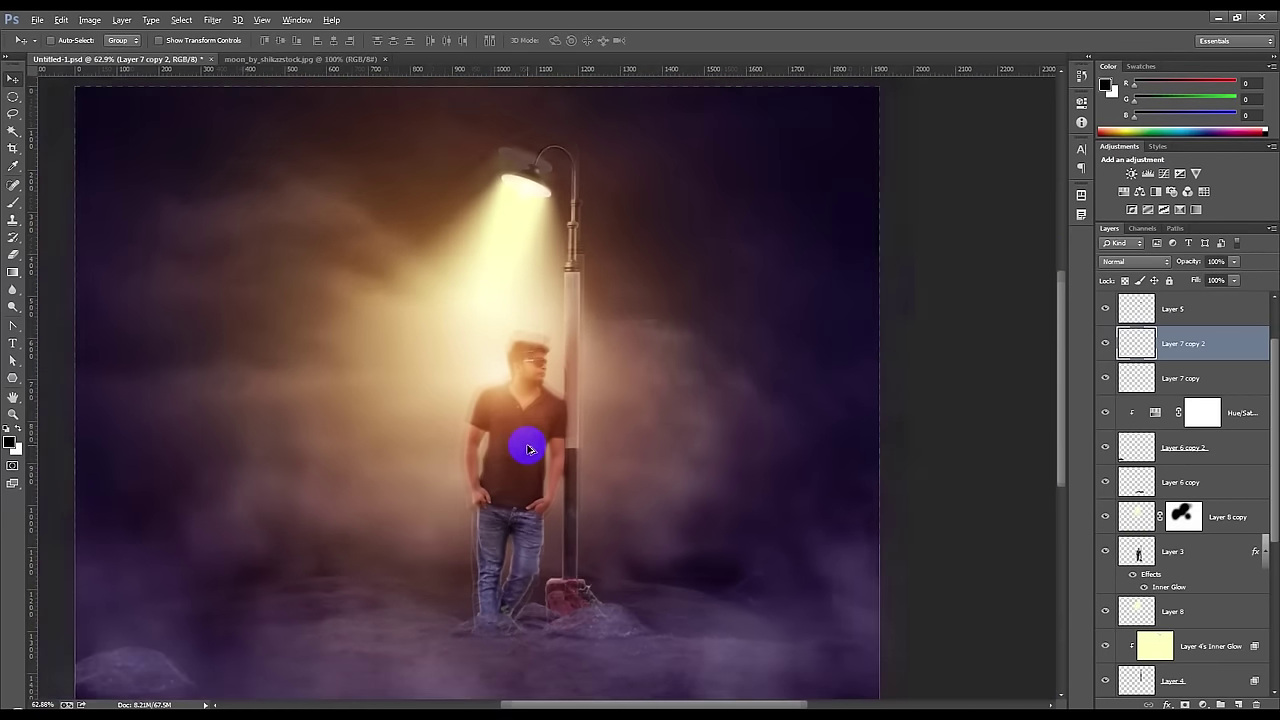
scroll(530, 449, "down", 1)
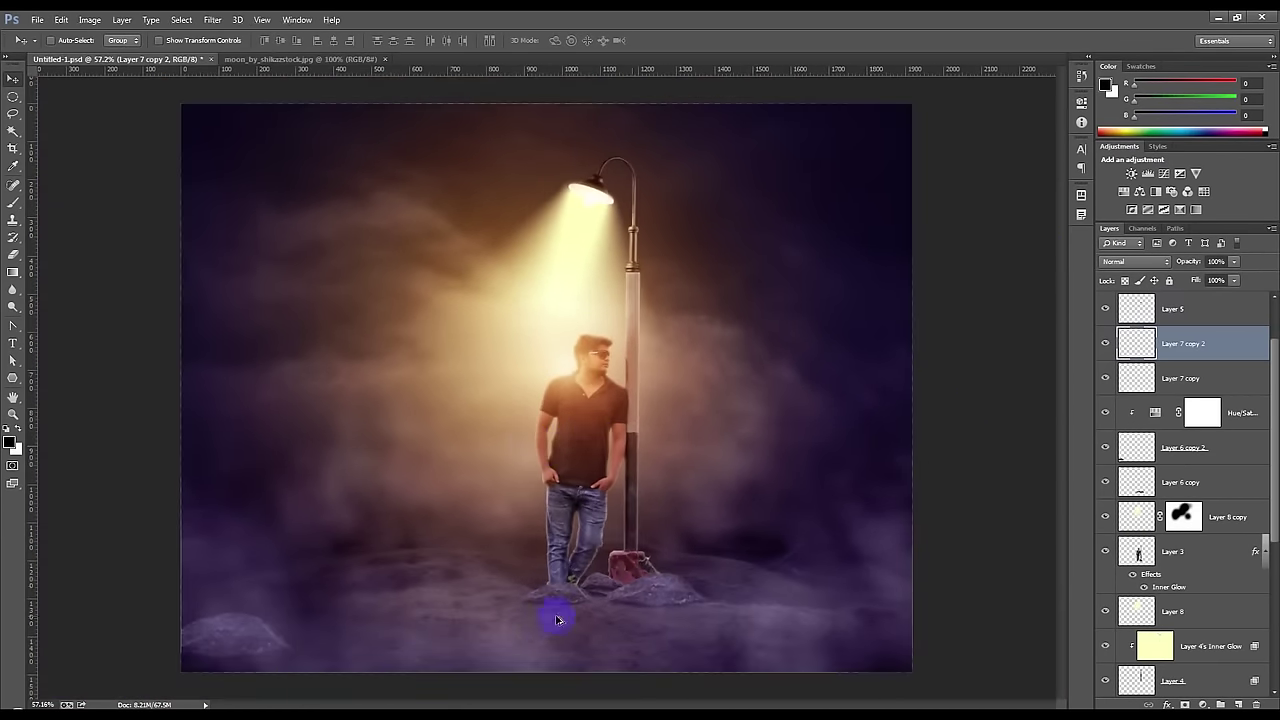
- Copy Layer 3's inner glow to Layer 6 copy, split it onto its own layer, and erase
scroll(557, 614, "up", 7)
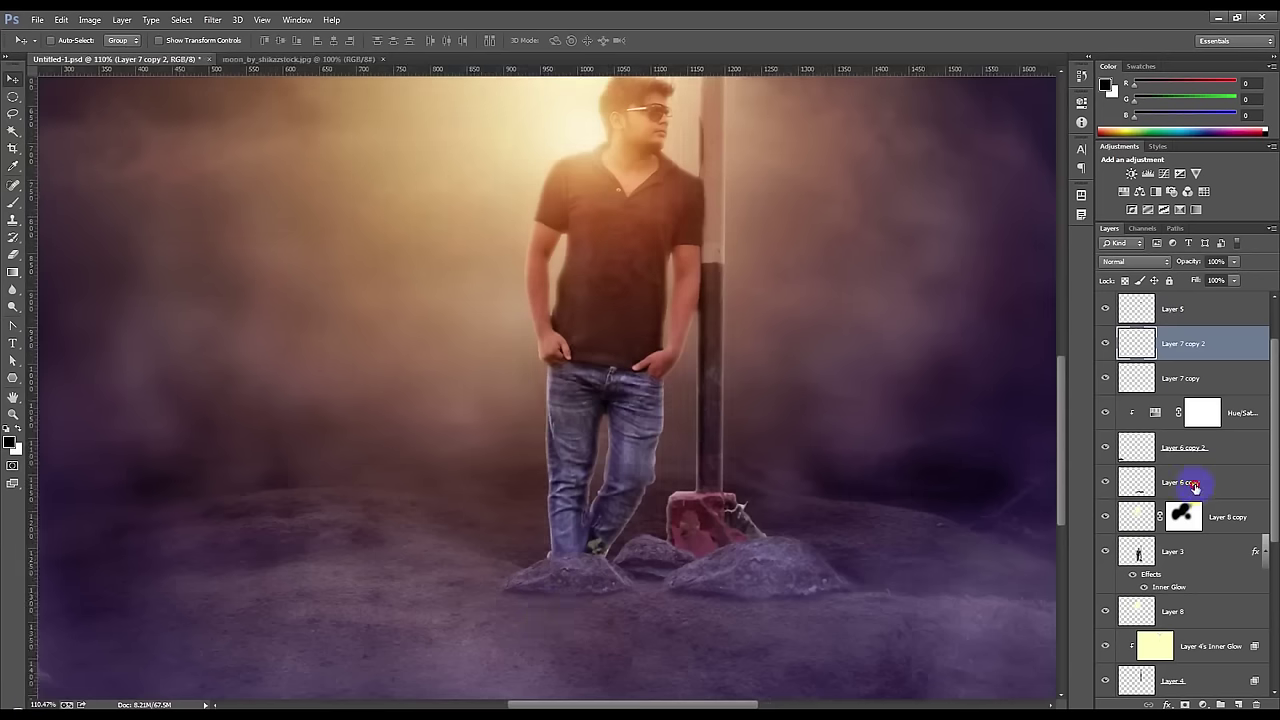
left_click(1195, 488)
left_click_drag(1255, 551, 1249, 490)
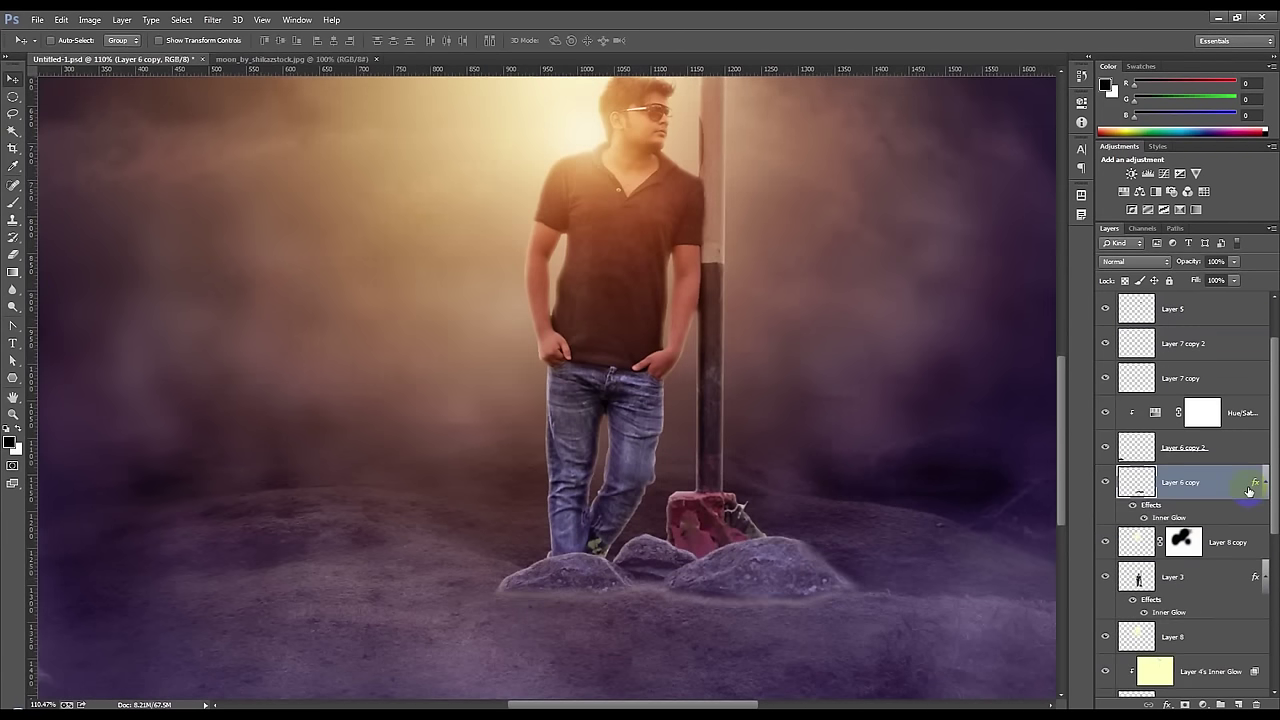
left_click(128, 21)
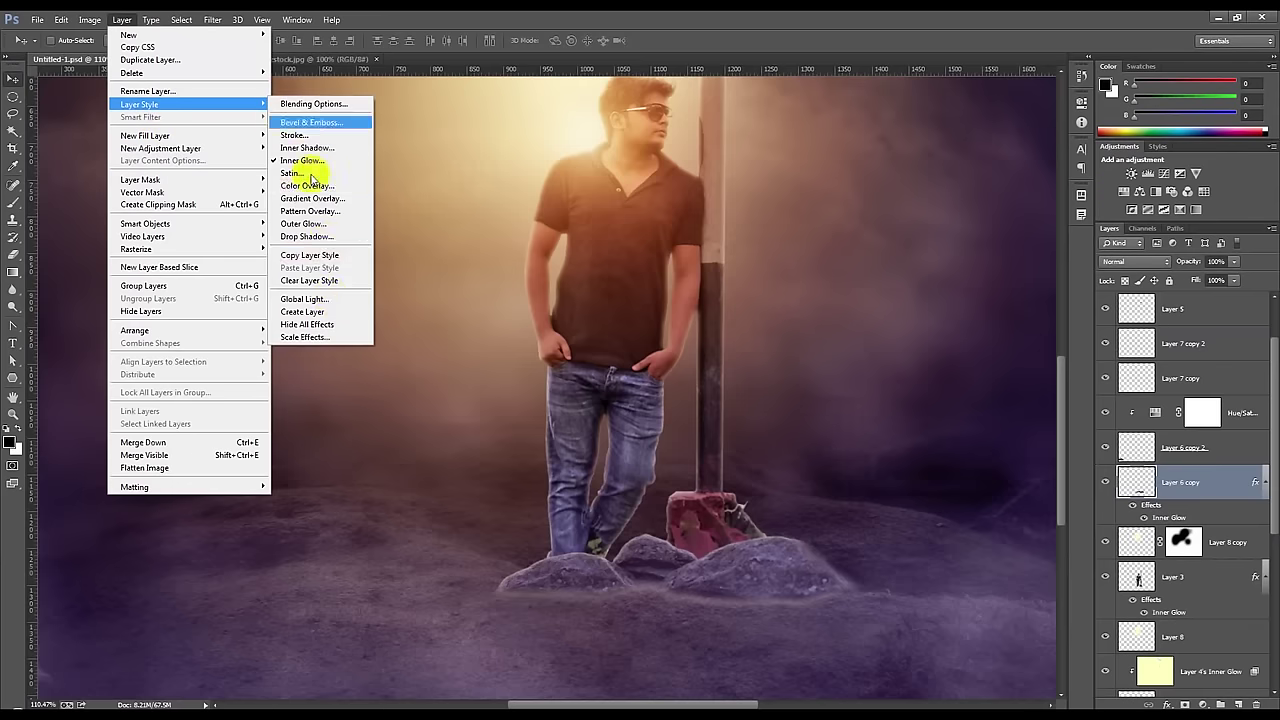
left_click(303, 311)
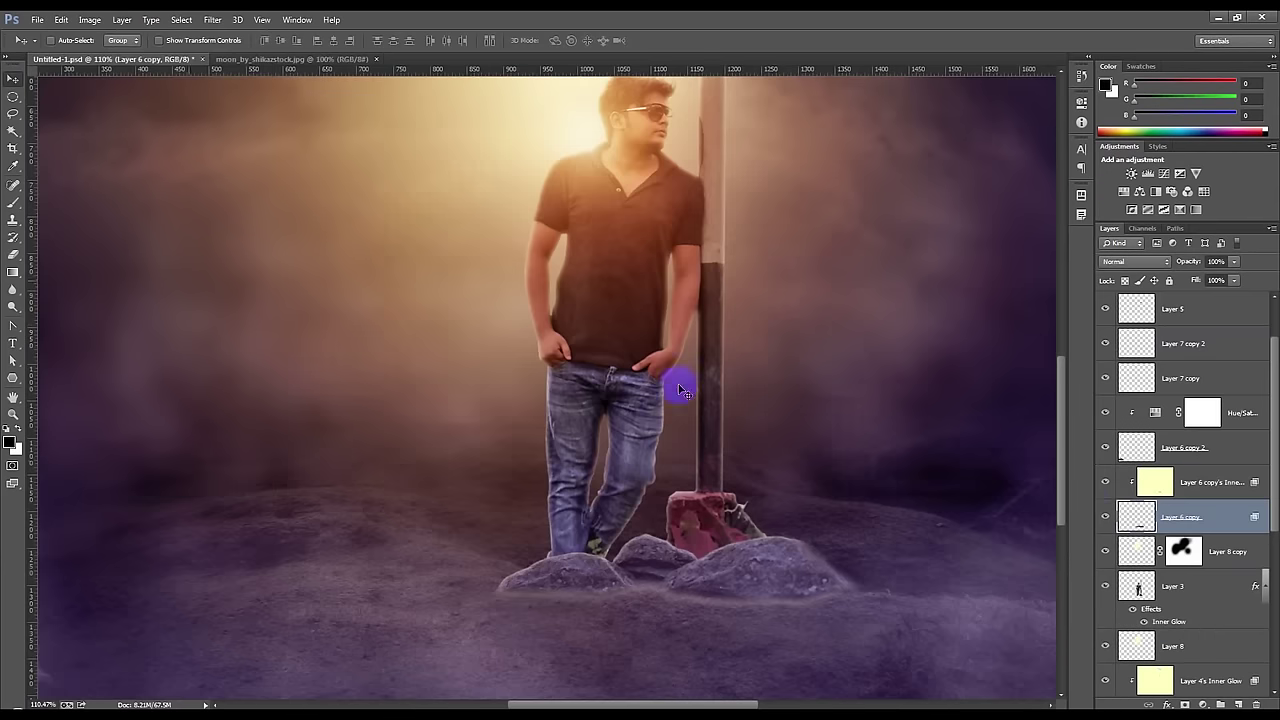
left_click(1191, 485)
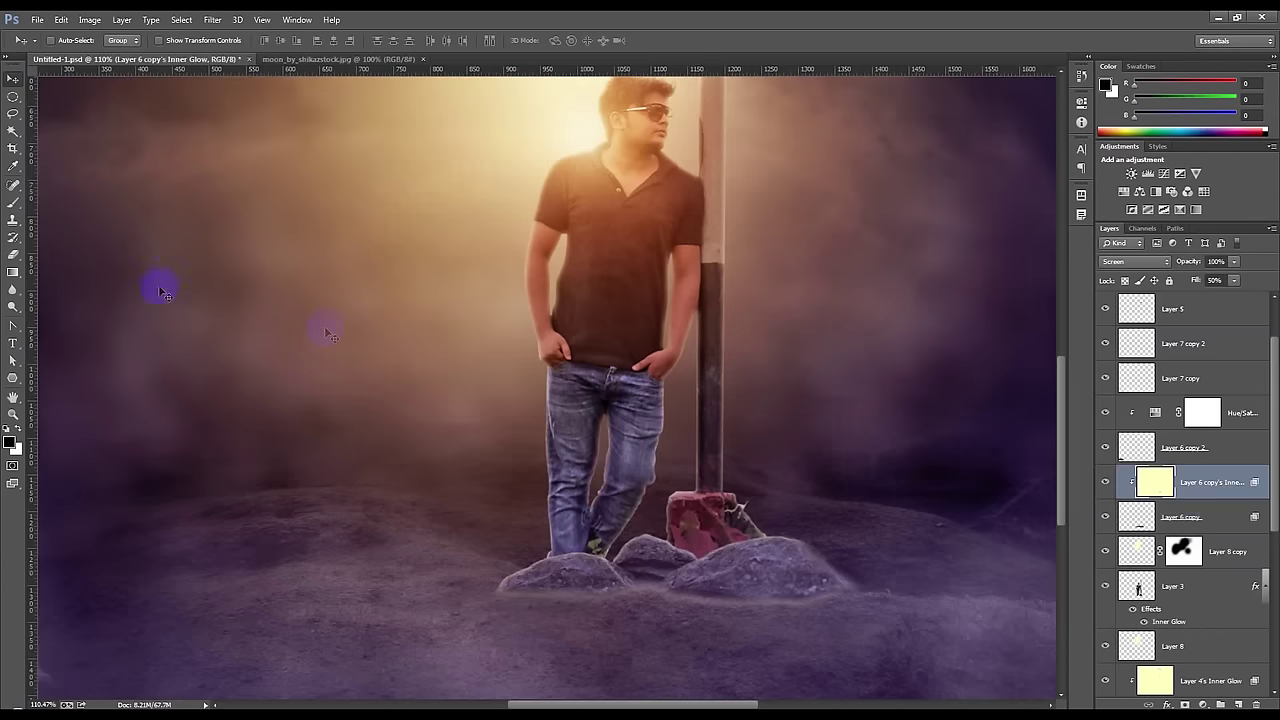
left_click(14, 255)
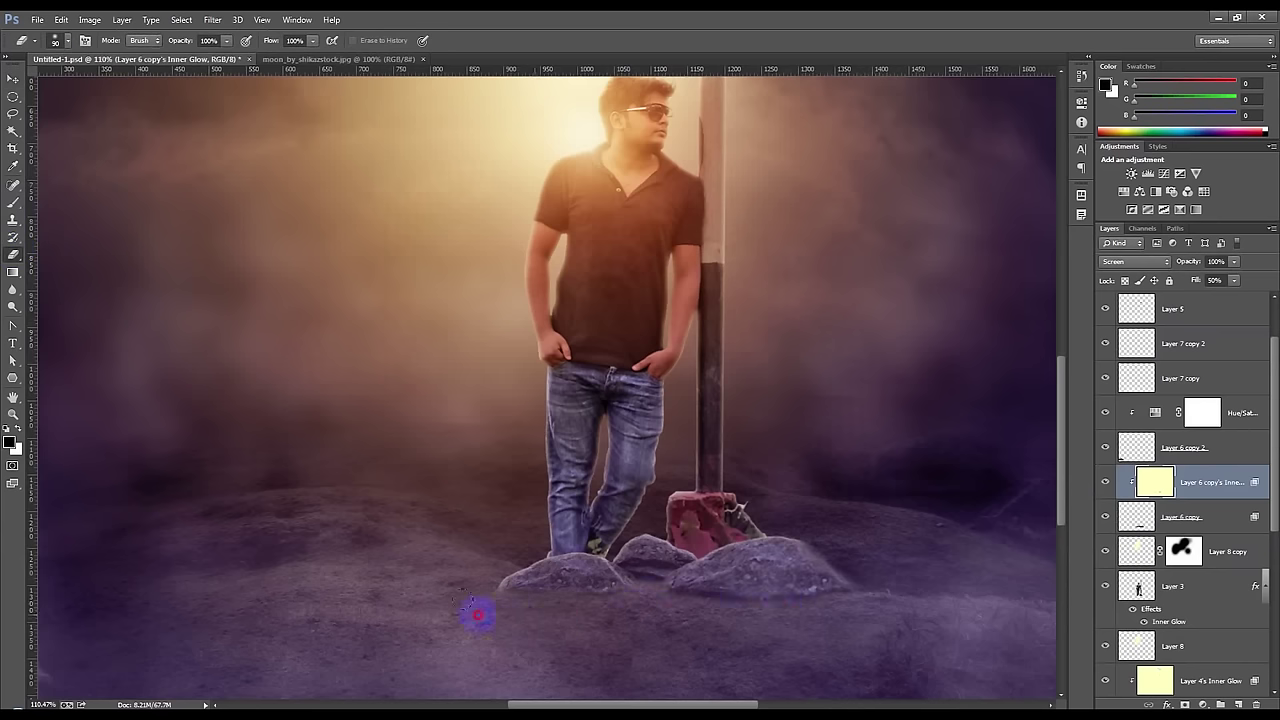
scroll(737, 628, "down", 4)
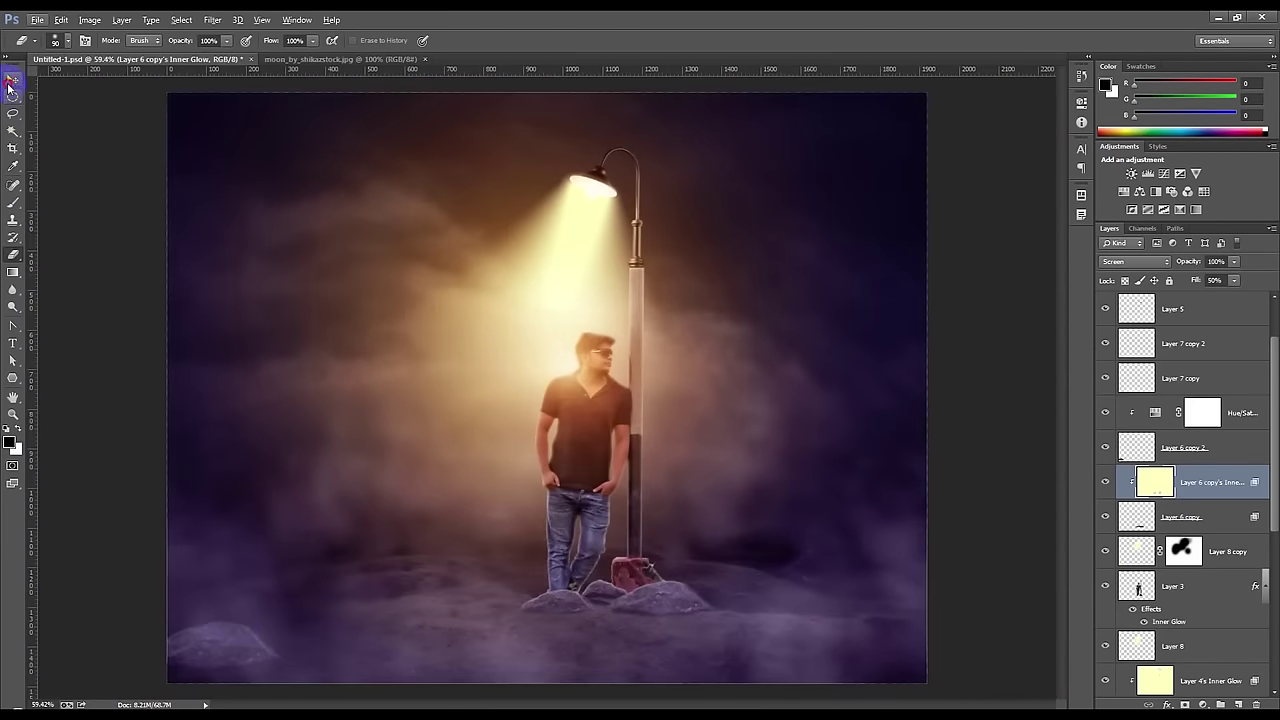
left_click(11, 82)
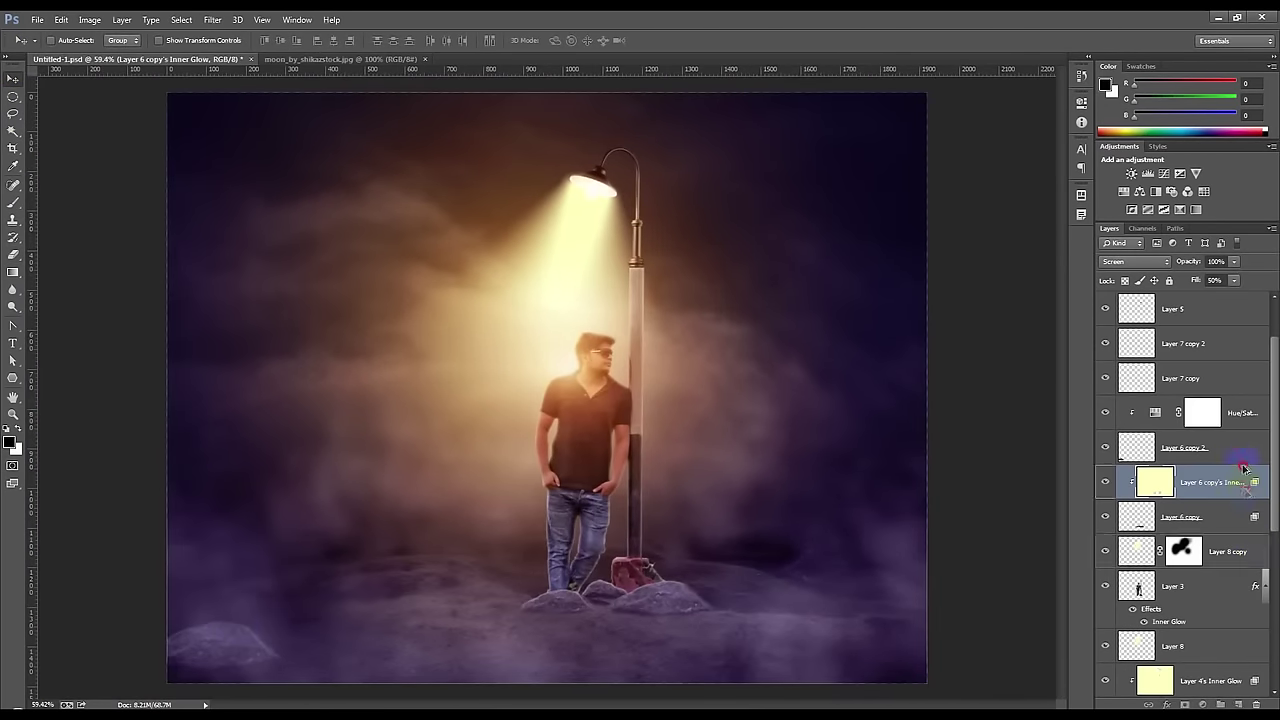
- Copy Layer 3's inner glow onto Layer 6 copy 2 and convert it to a layer
left_click_drag(1256, 589, 1232, 448)
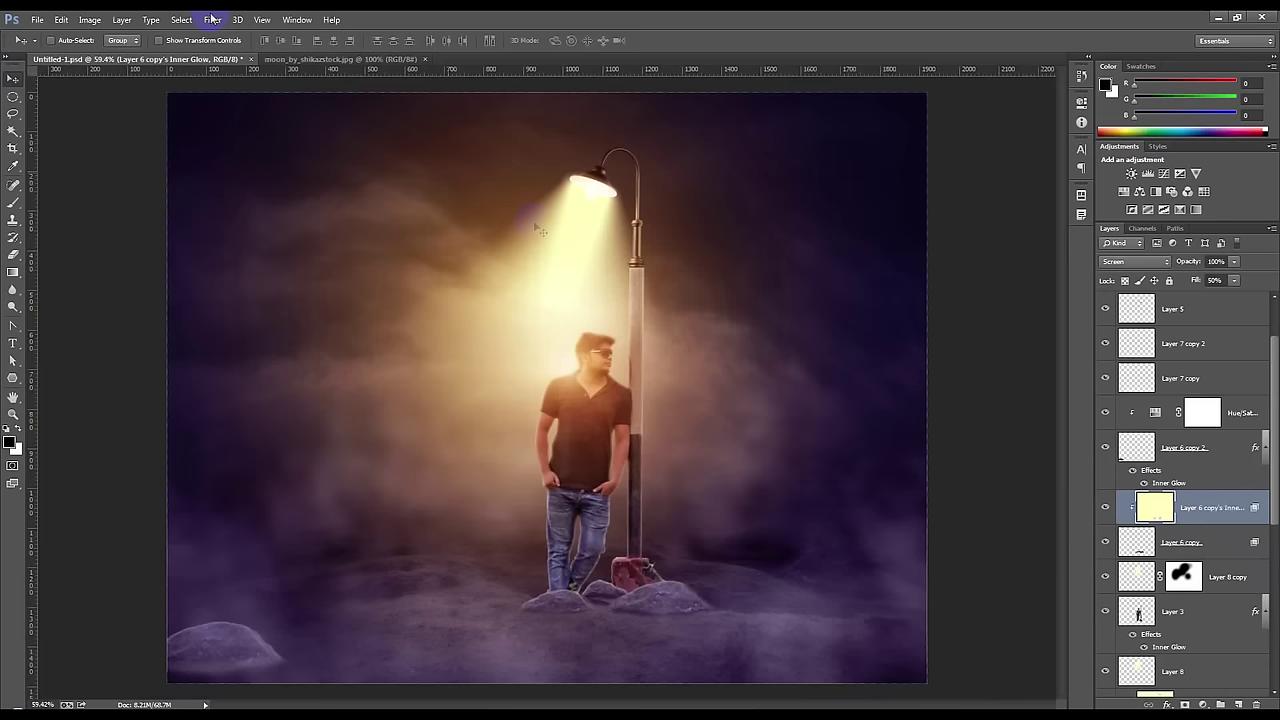
left_click(1224, 449)
left_click(121, 19)
mouse_move(140, 104)
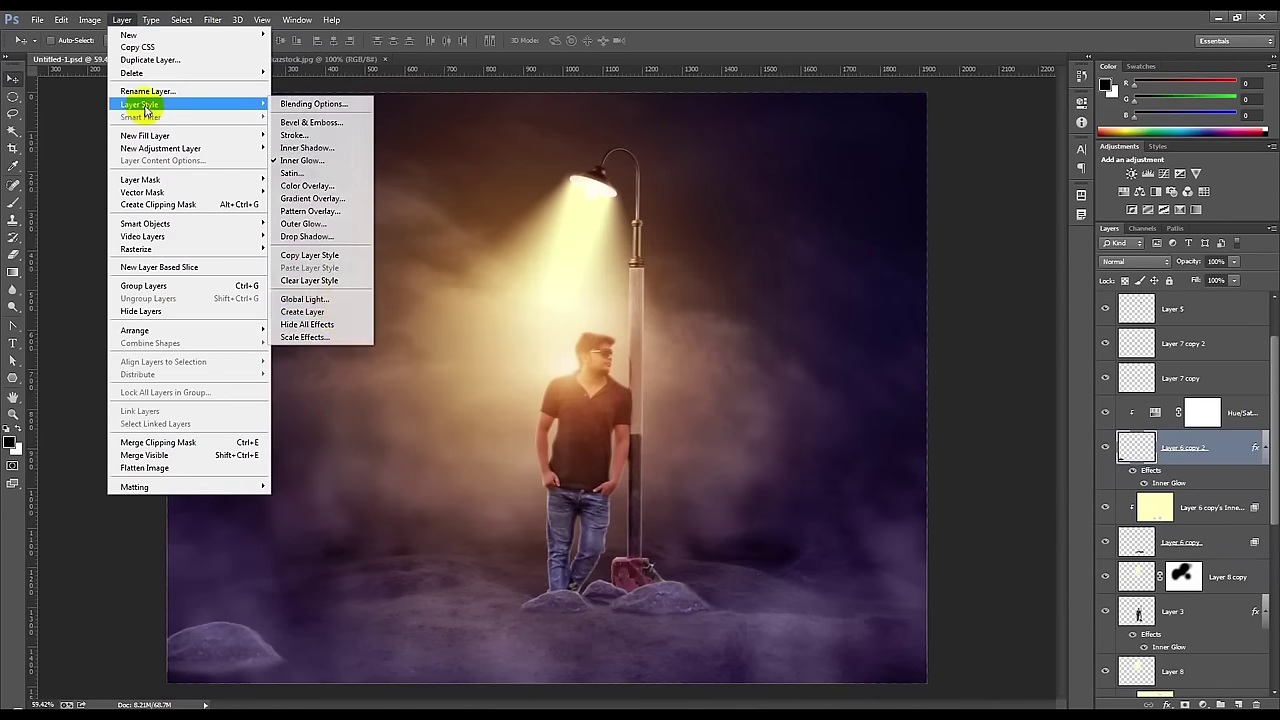
left_click(305, 311)
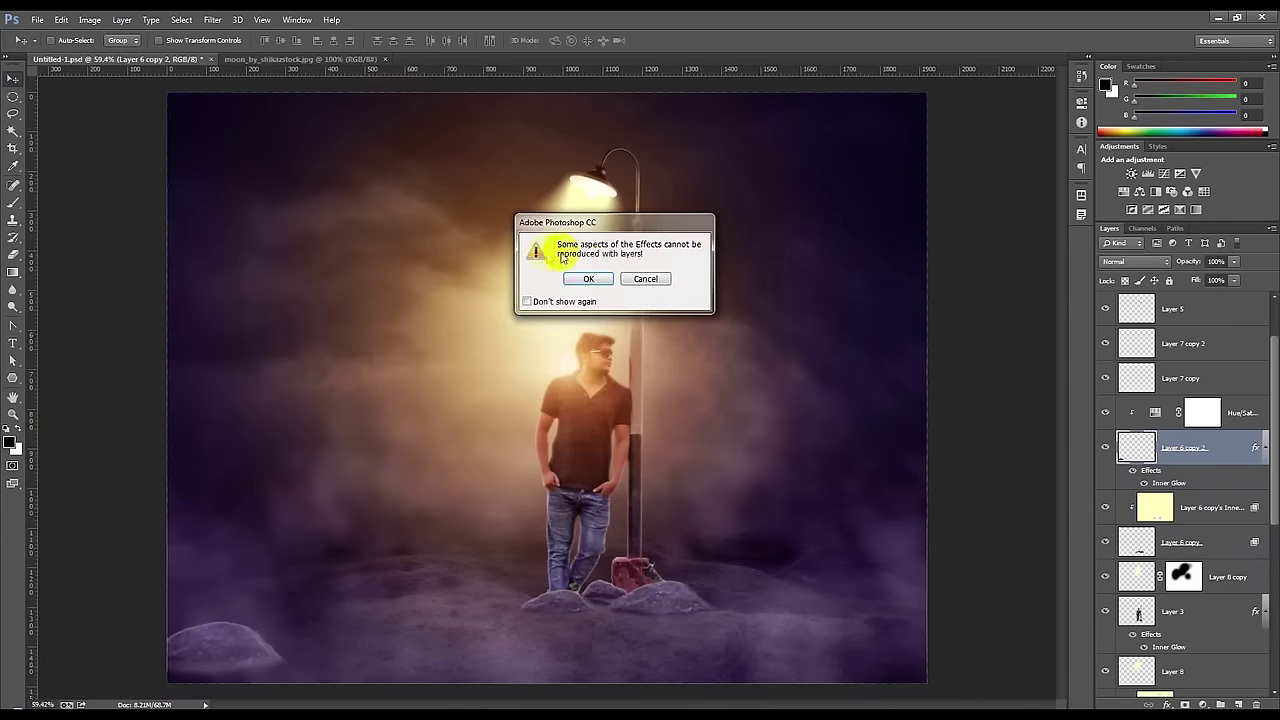
- Confirm the conversion warning and select the new Layer 6 copy 2's Inner Glow layer
left_click(588, 278)
left_click(1229, 449)
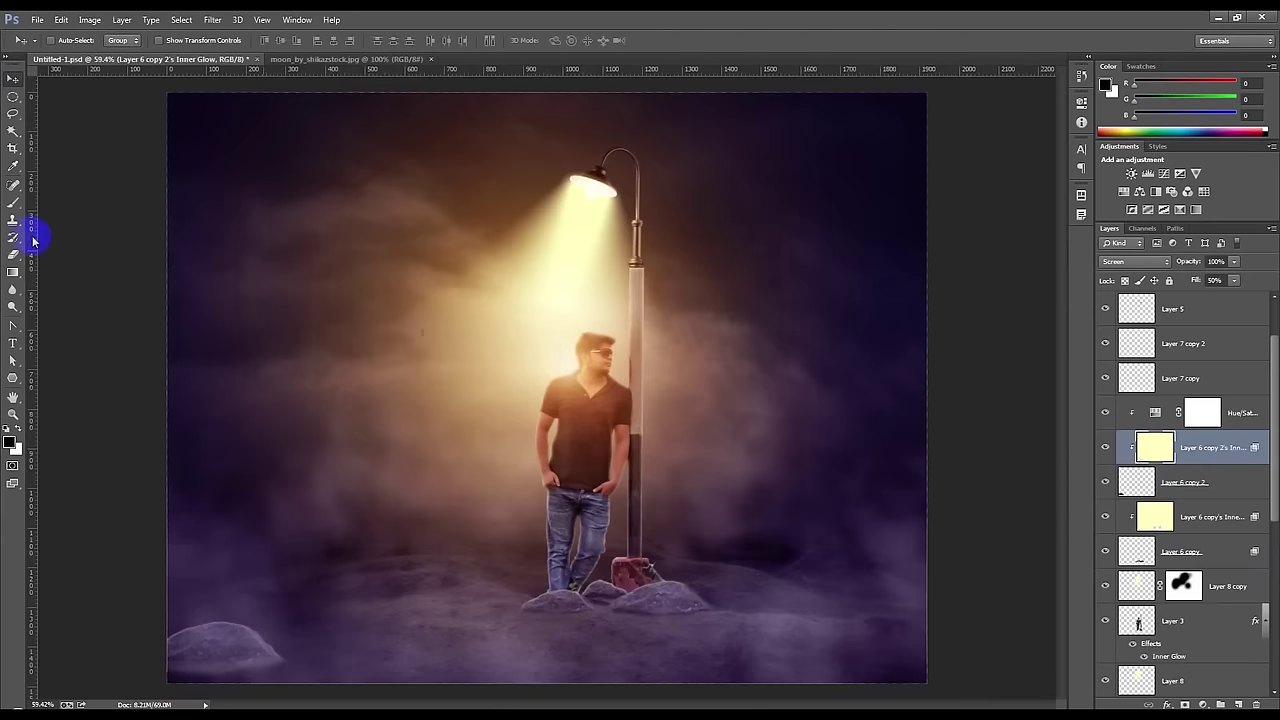
left_click(14, 256)
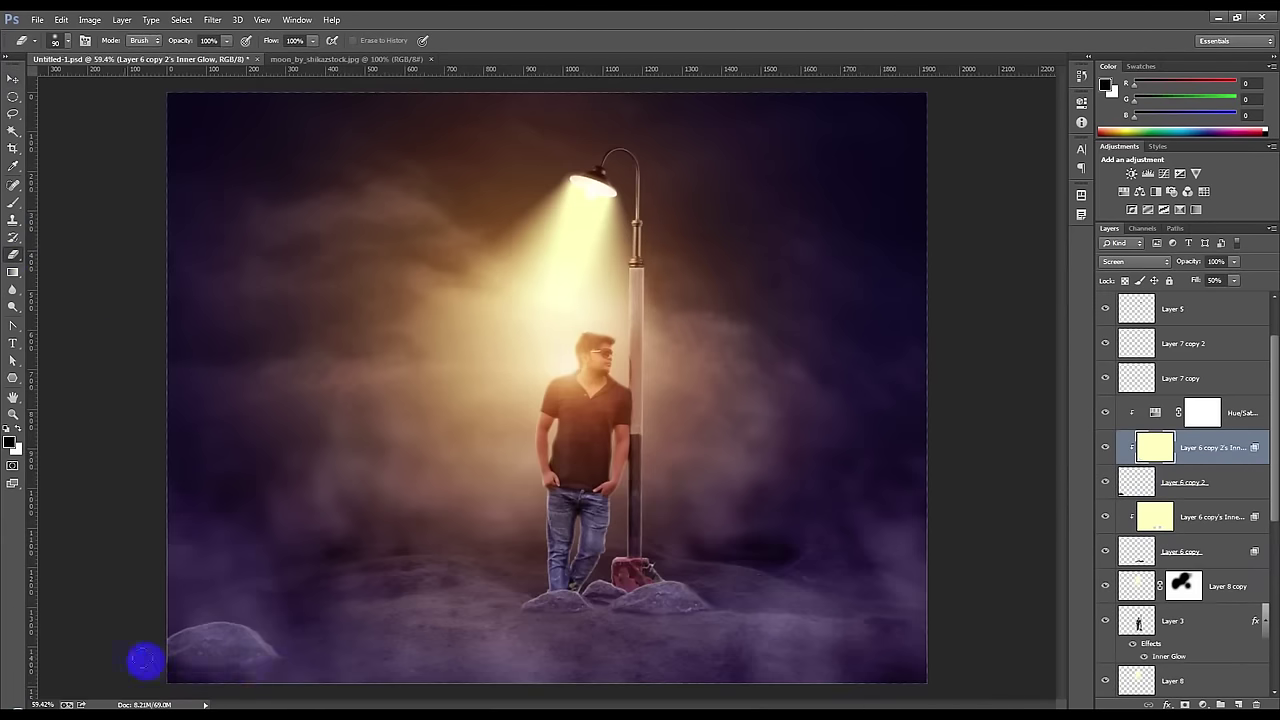
left_click(13, 81)
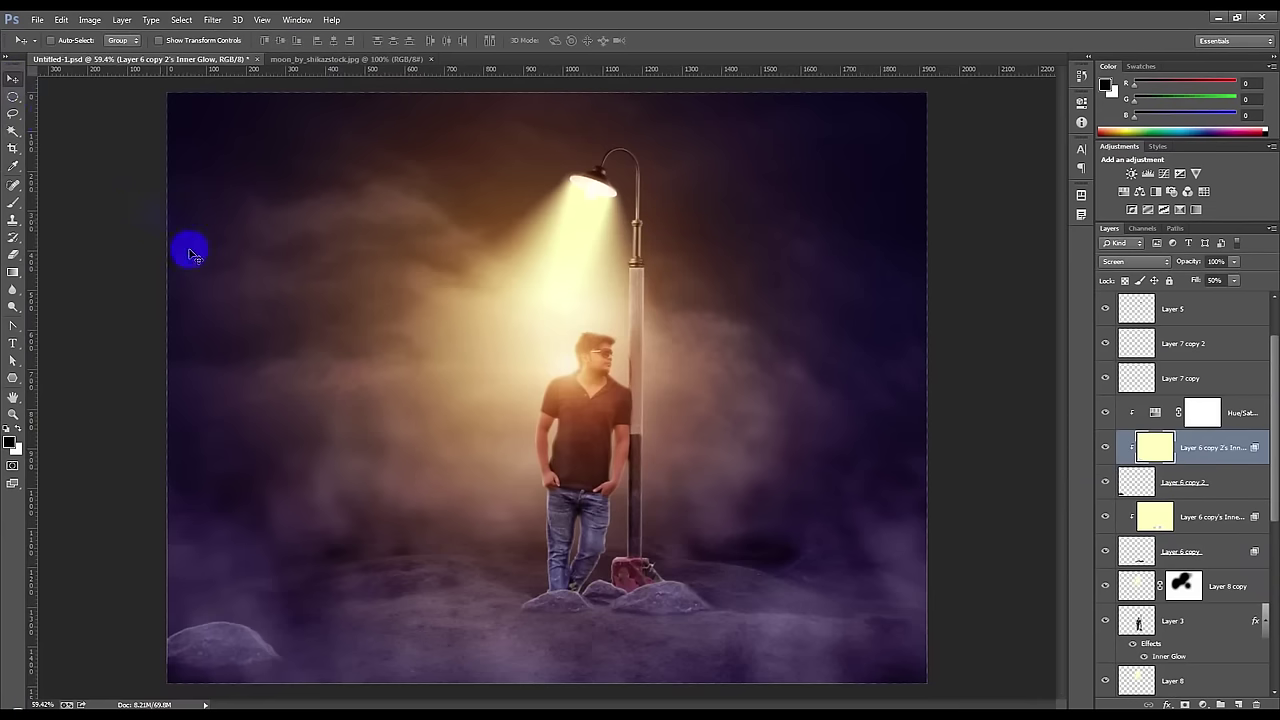
- Scroll up the Layers panel and select the layer named c
scroll(258, 317, "down", 3)
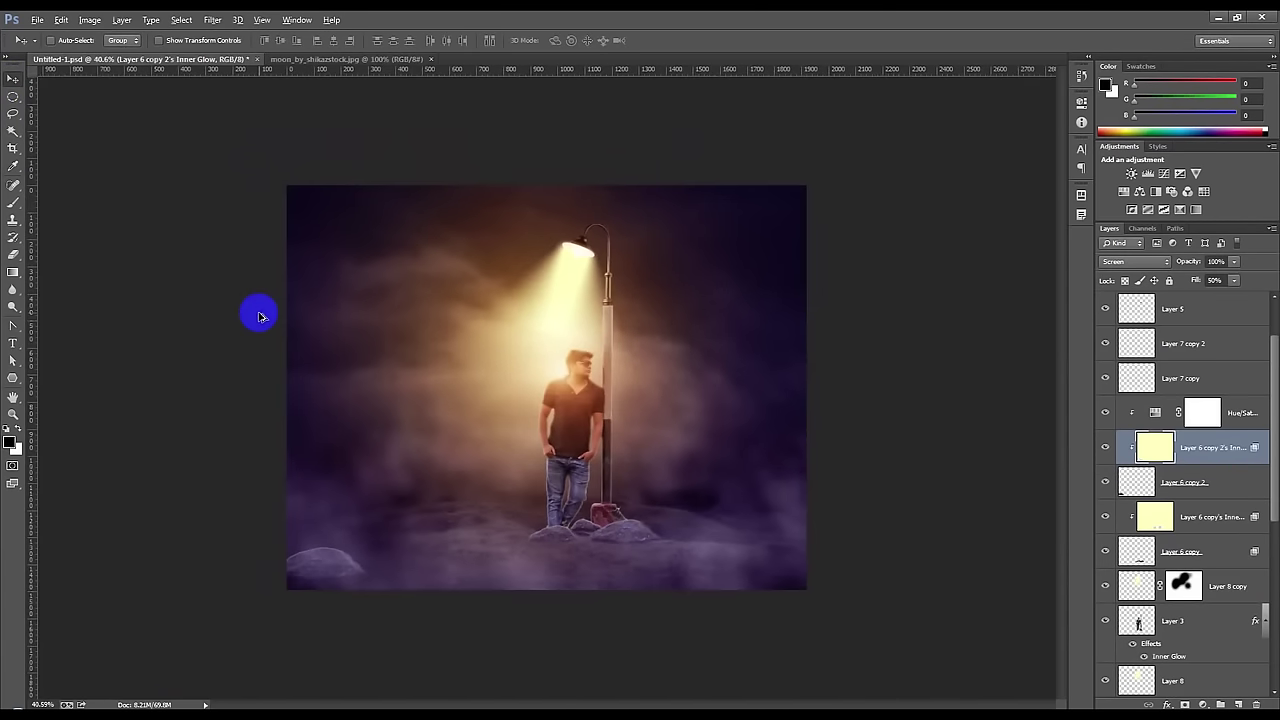
scroll(258, 317, "up", 1)
scroll(577, 387, "up", 1)
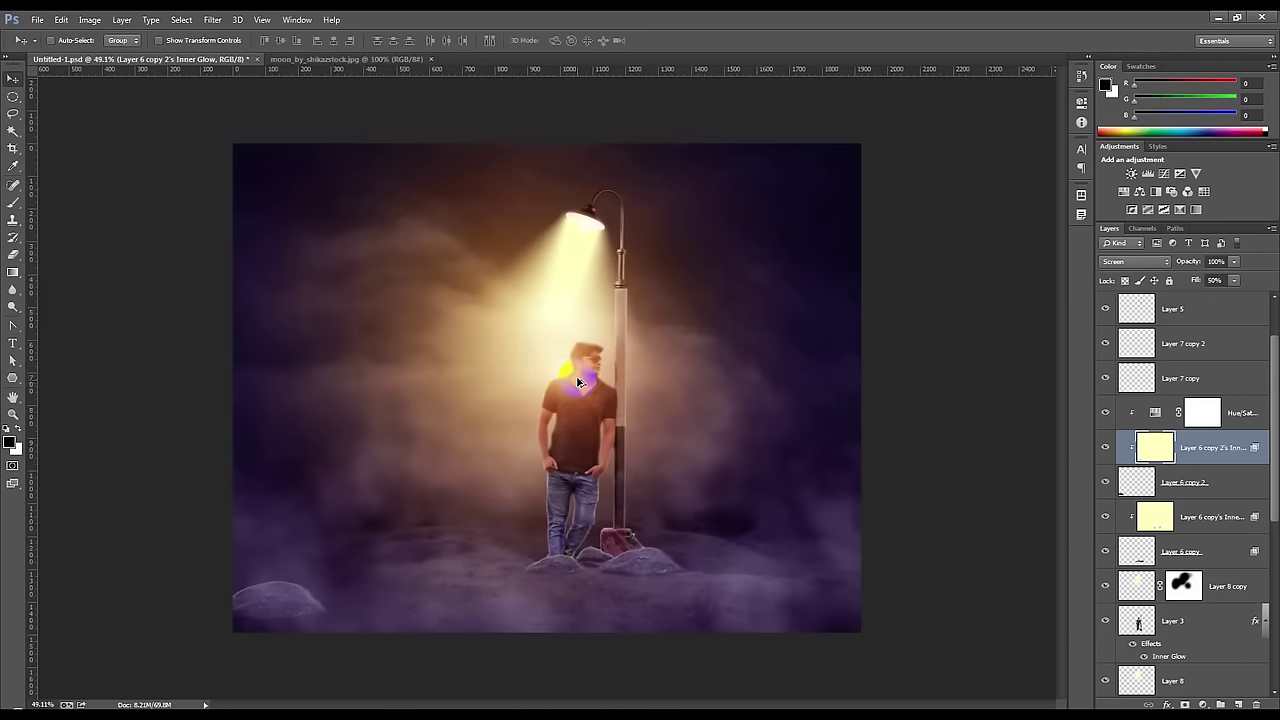
scroll(577, 385, "up", 1)
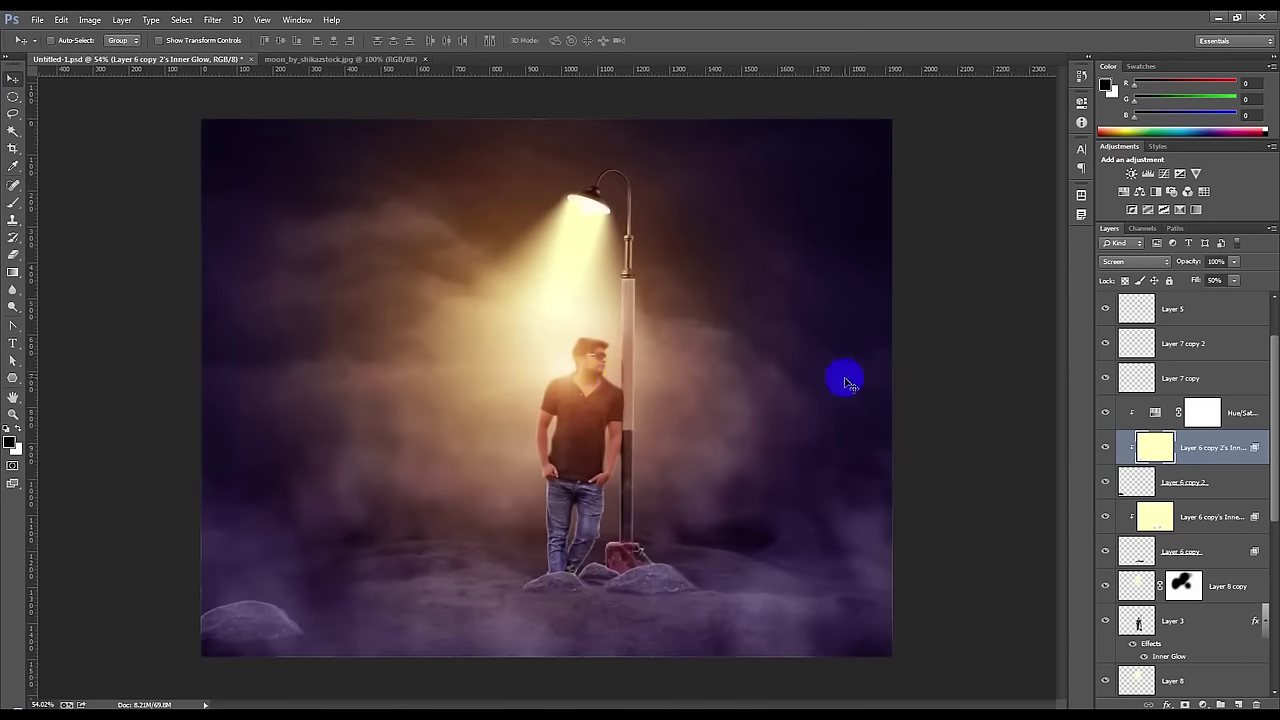
scroll(1210, 420, "up", 1)
scroll(1205, 345, "up", 1)
left_click(1205, 310)
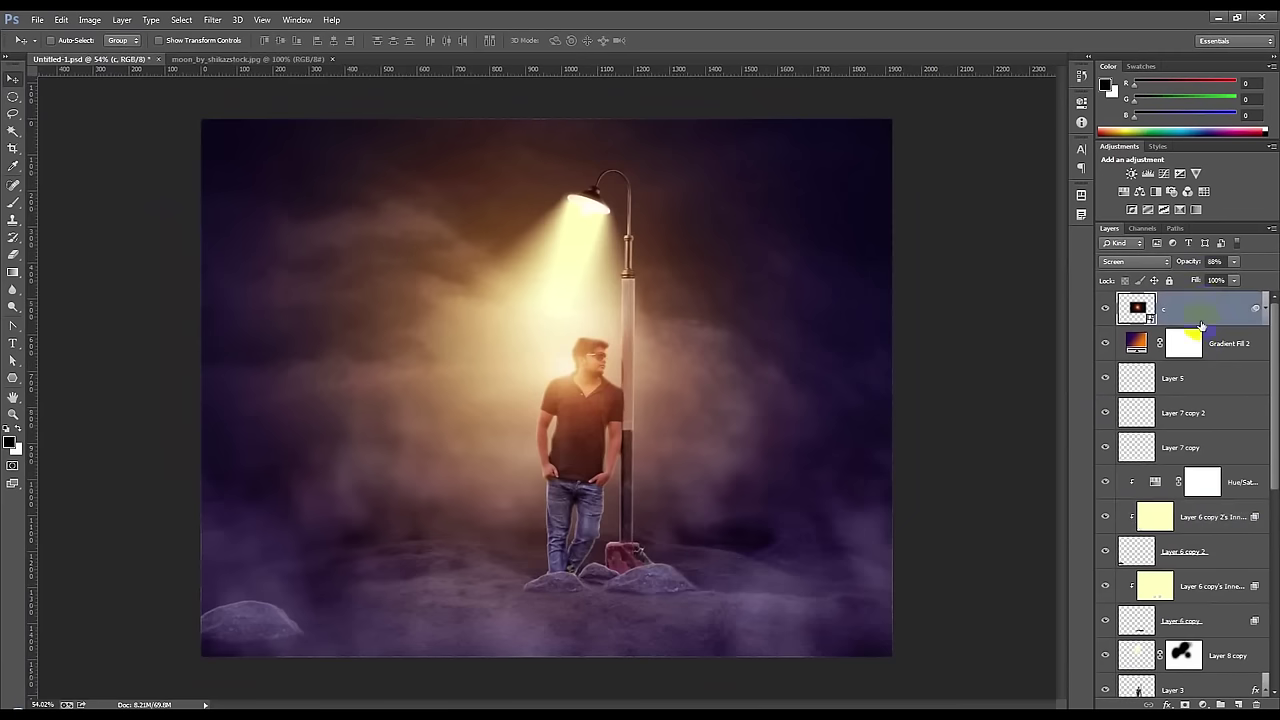
- Set Gradient Fill 2 to 100% opacity and add a Color Balance adjustment layer above it
left_click(1225, 343)
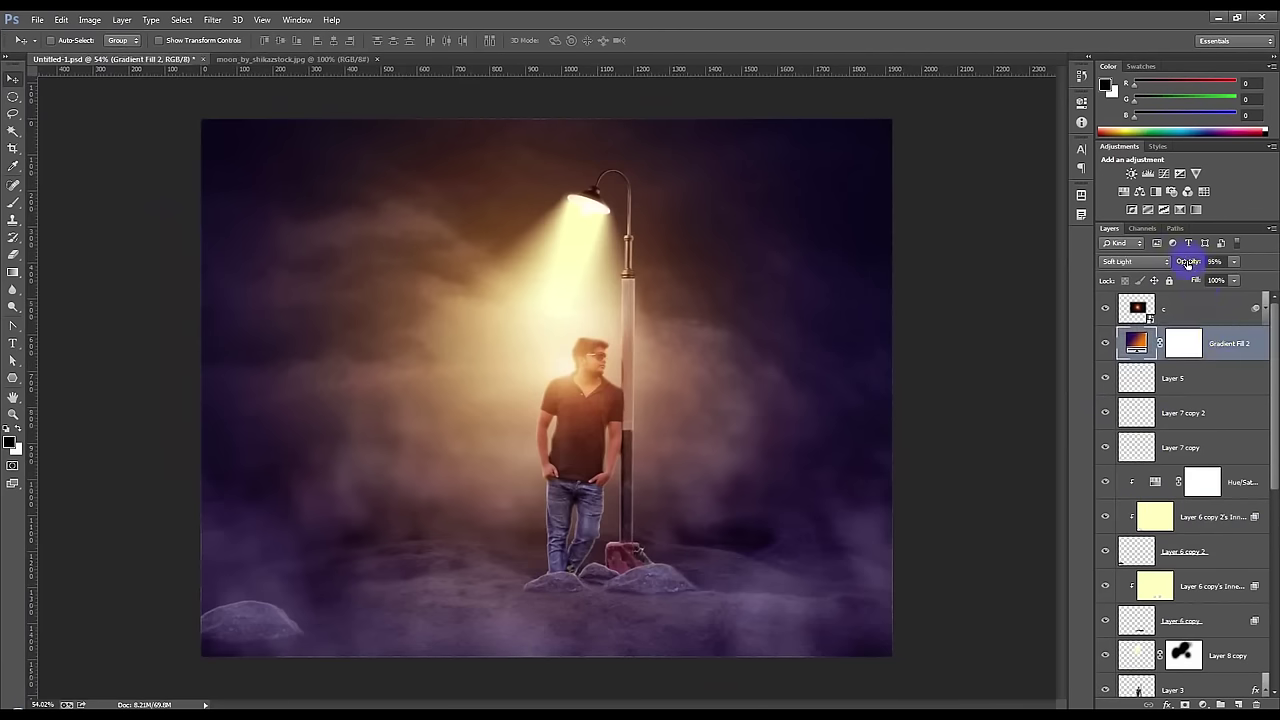
left_click_drag(1213, 272, 1248, 268)
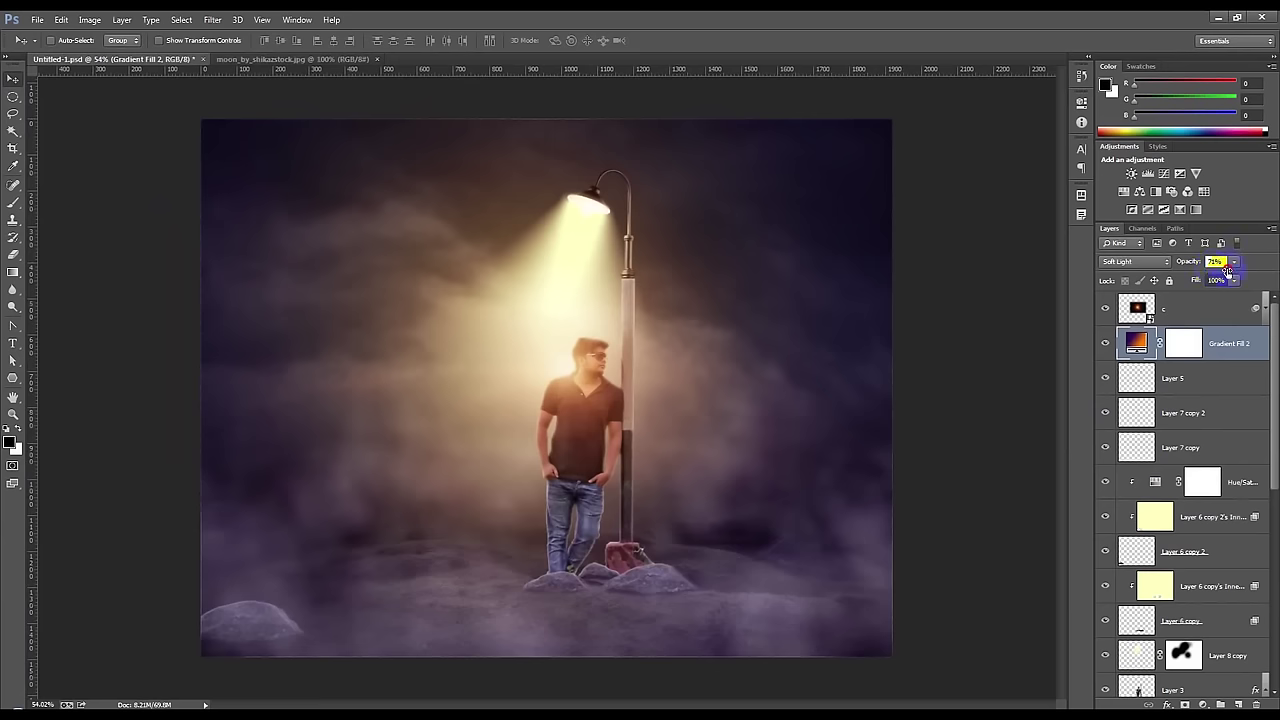
left_click(1201, 704)
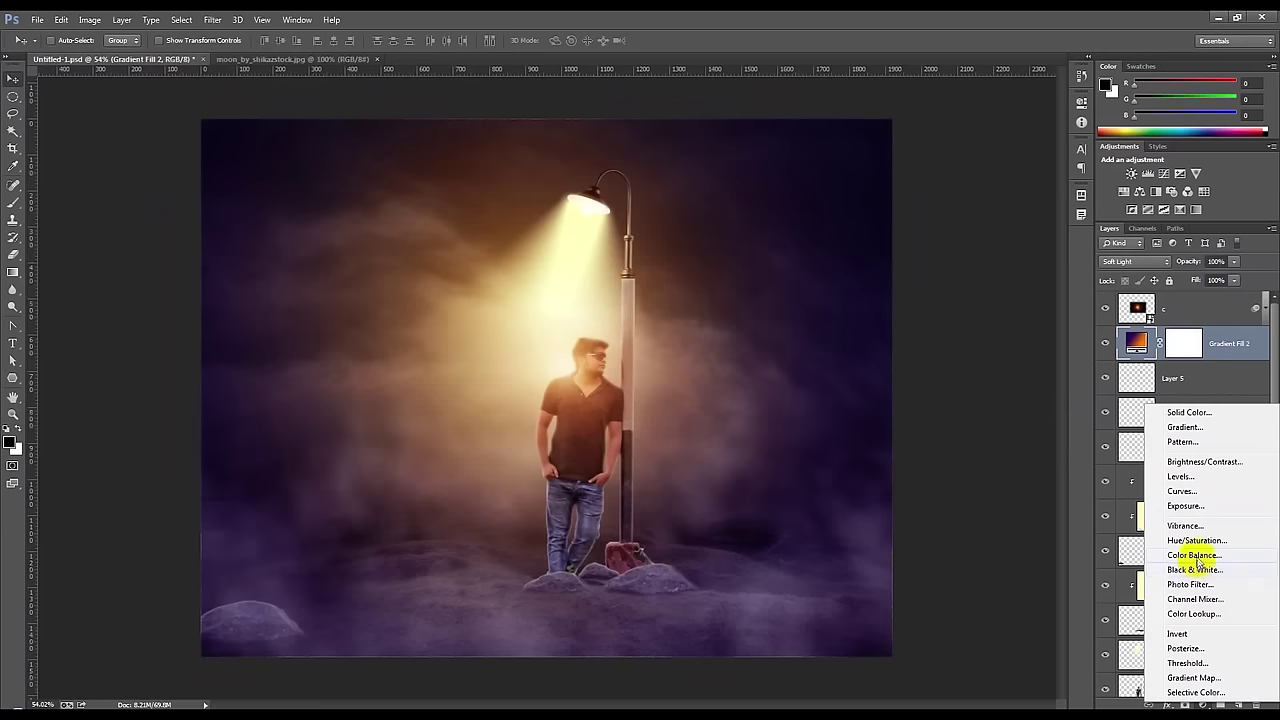
left_click(1194, 555)
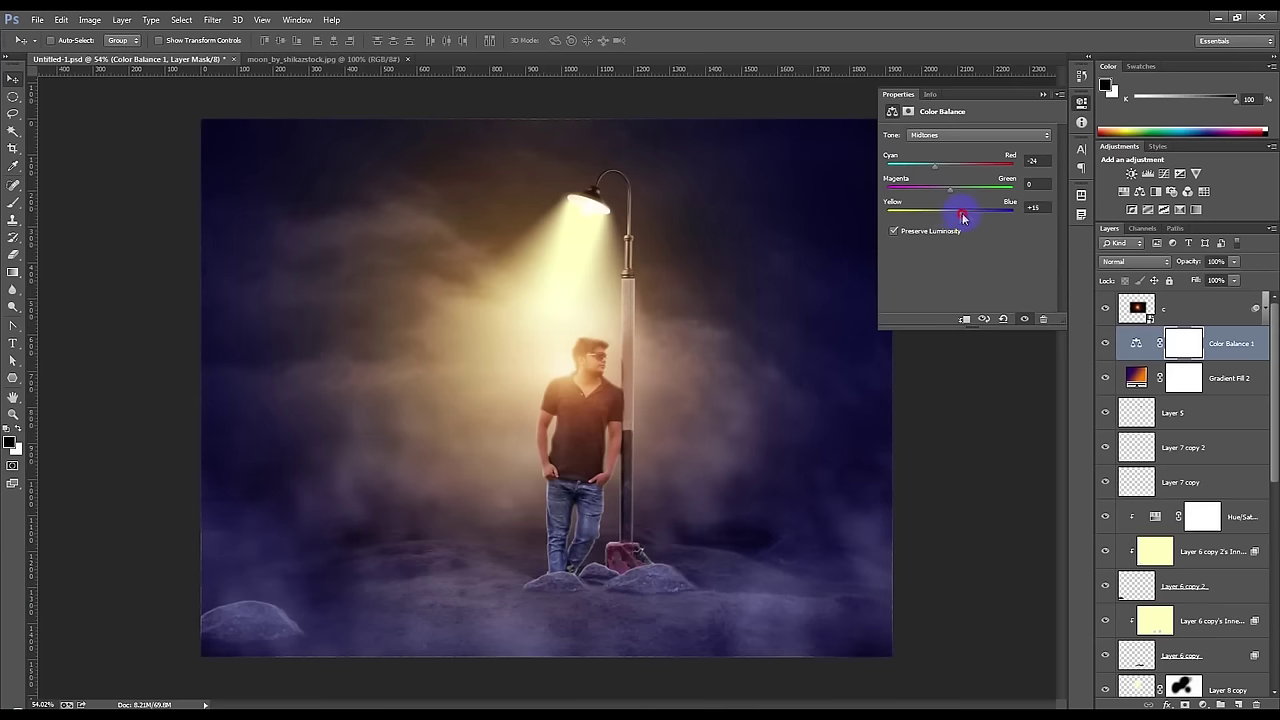
- Shift the Color Balance midtones toward blue, Yellow–Blue to +17
left_click_drag(949, 218, 961, 218)
- Try yellower hues for the orange stop of Gradient Fill 2's Violet, Orange gradient
double_click(1140, 377)
left_click(942, 196)
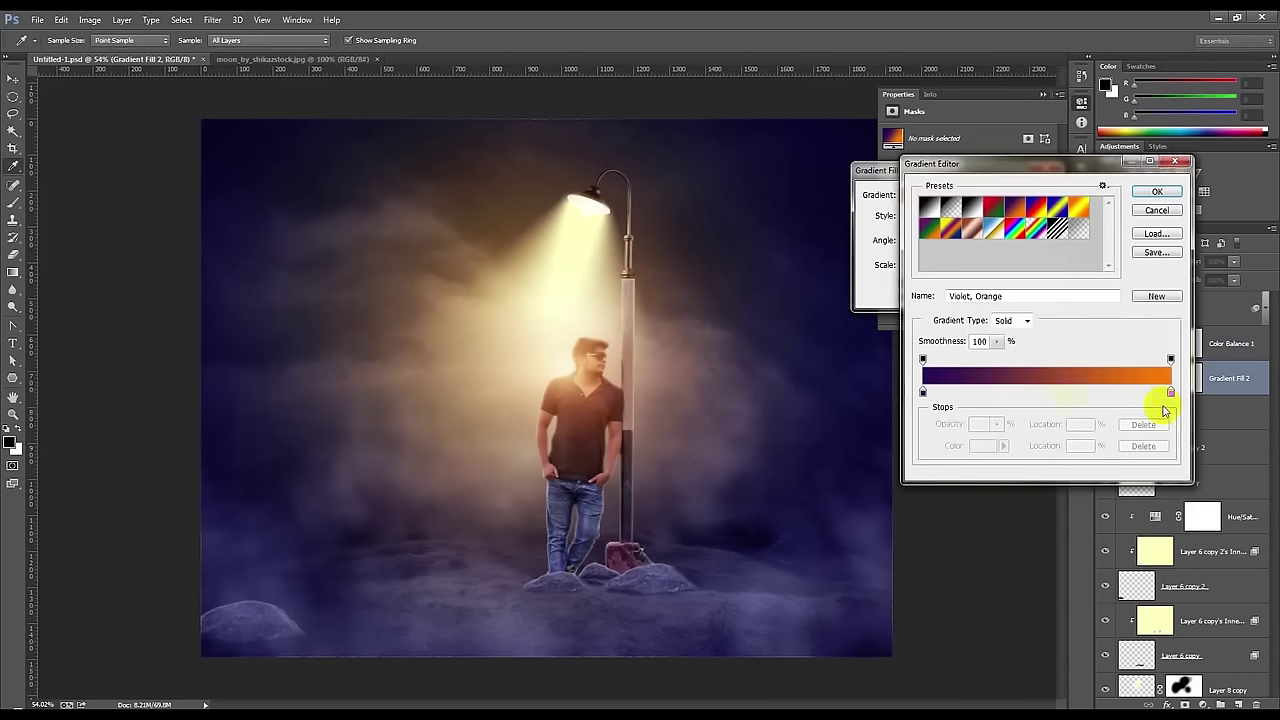
double_click(1171, 394)
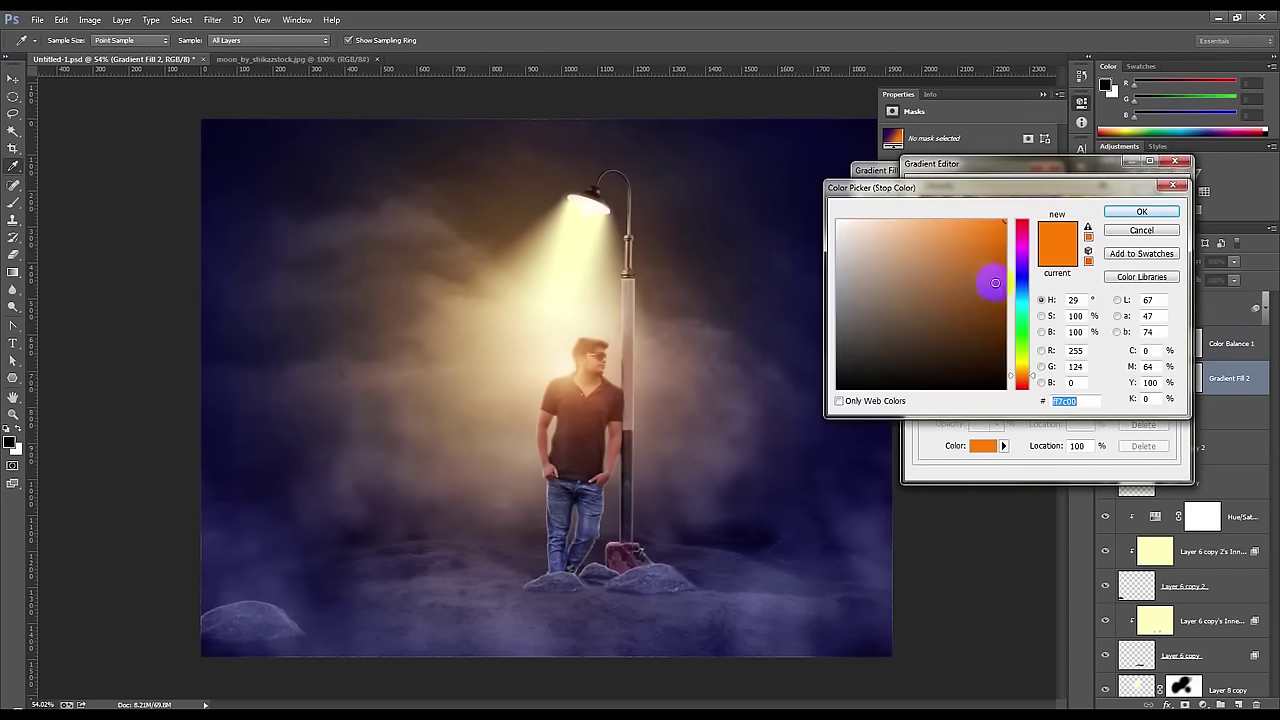
left_click(1025, 372)
left_click_drag(1025, 372, 1023, 378)
mouse_move(1025, 305)
left_mouse_down()
mouse_move(1024, 284)
mouse_move(1021, 362)
left_mouse_up()
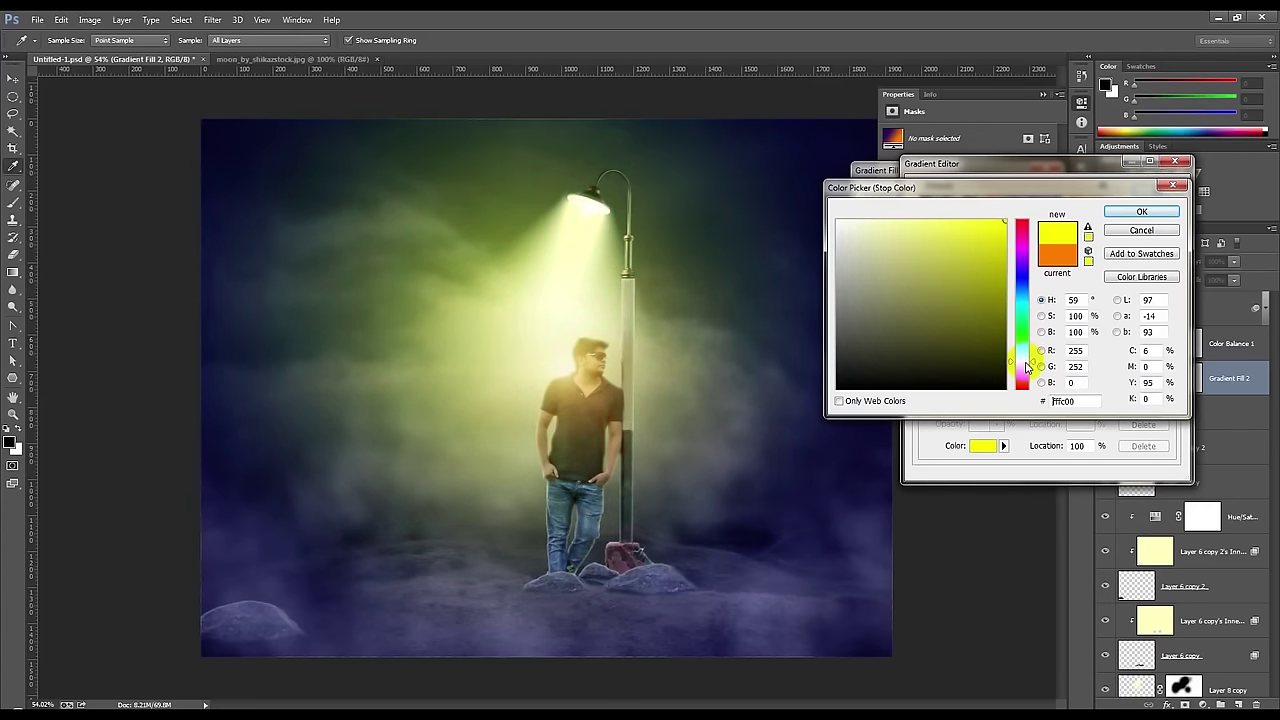
- Cancel the gradient changes and delete the Color Balance 1 layer
left_click(1140, 232)
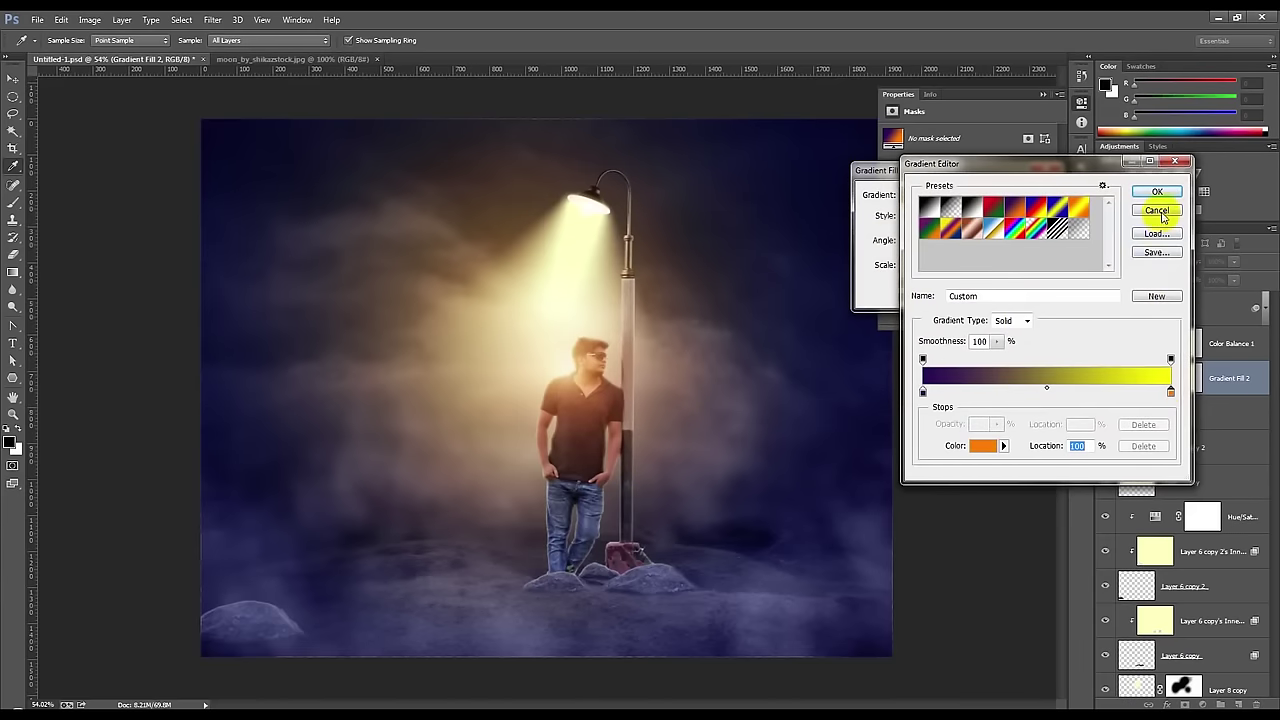
left_click(1154, 210)
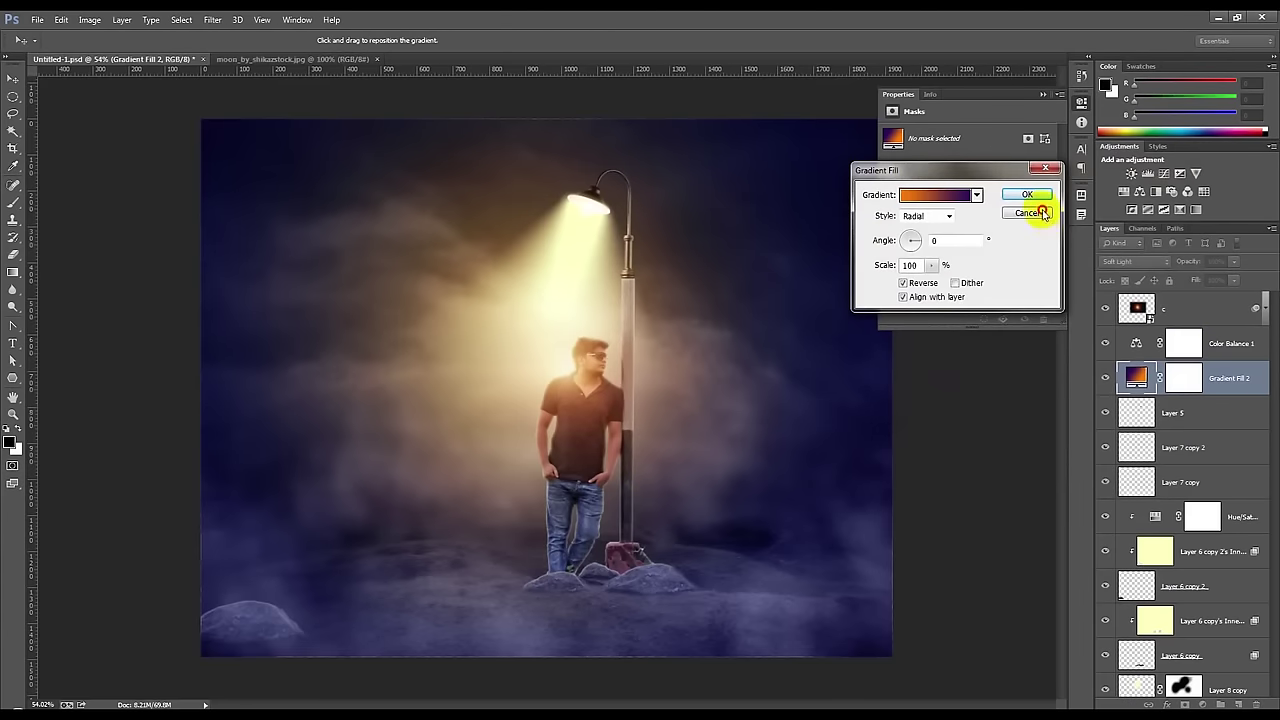
left_click(1030, 210)
left_click(1227, 344)
key("Delete")
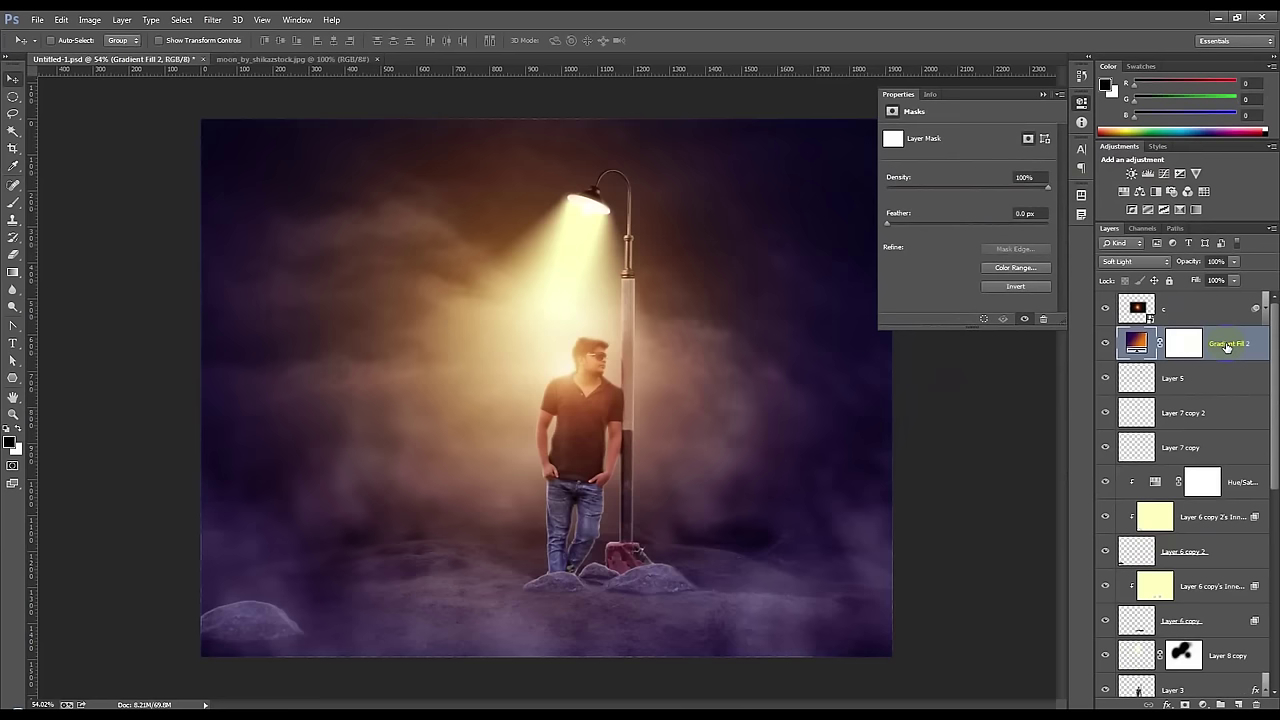
- With layer c selected, stamp all visible layers into a new top Layer 10
left_click(1187, 318)
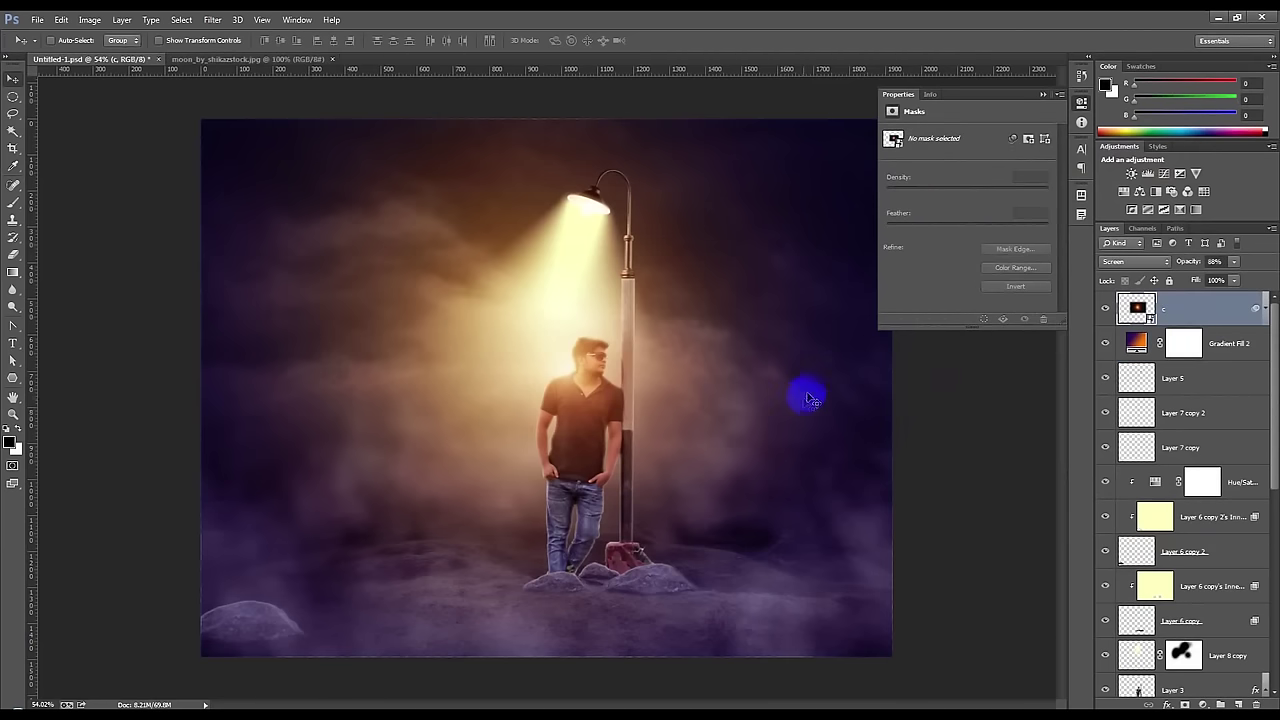
left_click(1043, 96)
scroll(820, 375, "up", 1)
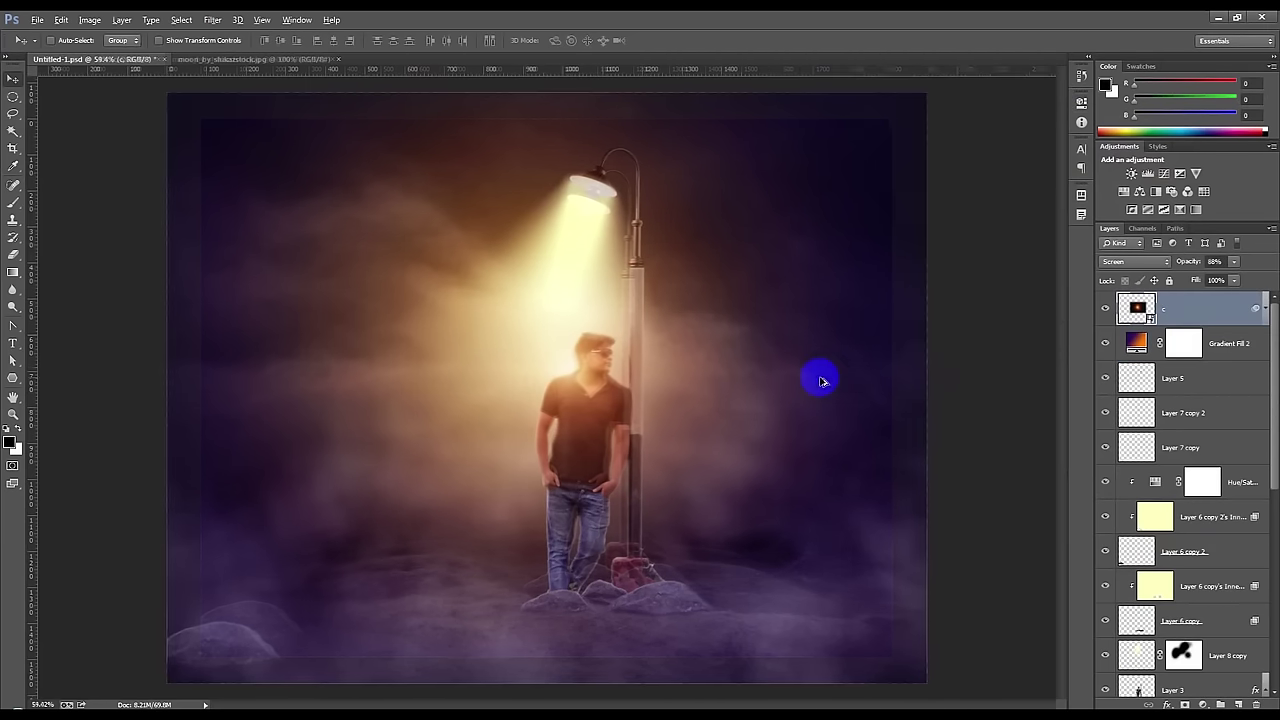
scroll(820, 381, "down", 1)
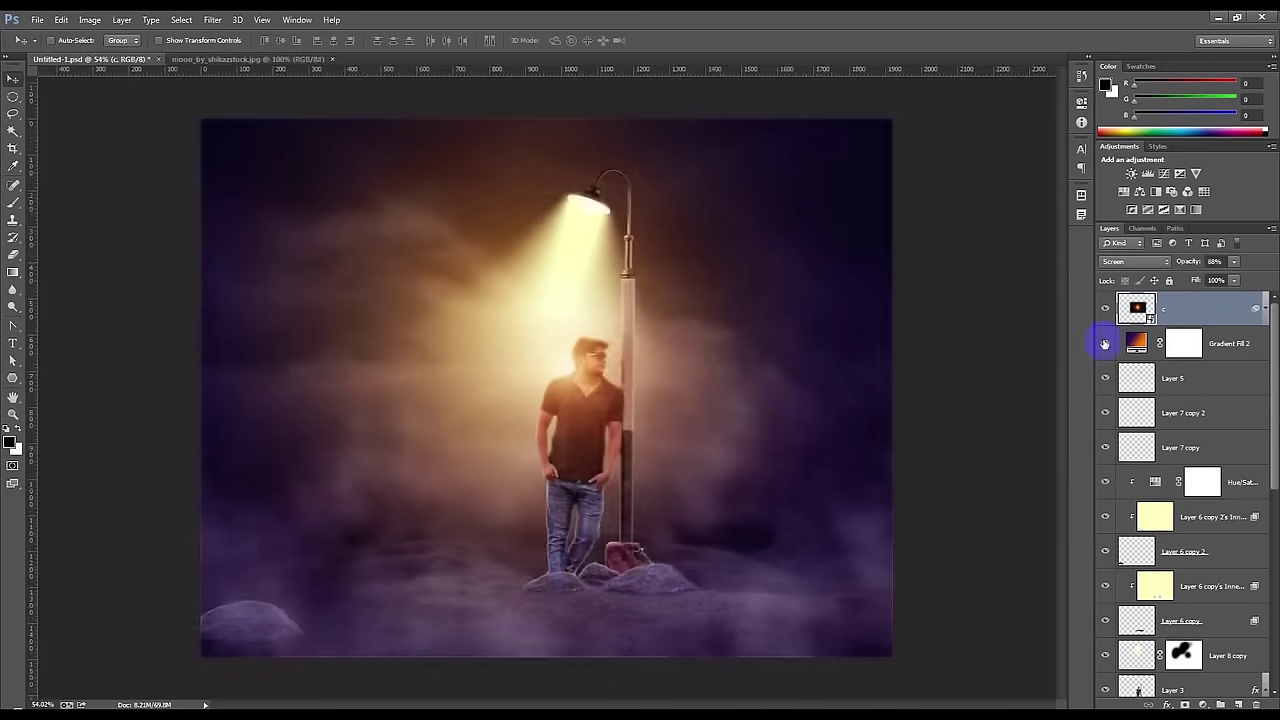
key("ctrl+shift+alt+e")
left_click(182, 20)
- Add a Camera Raw radial filter around the man and lamp: Exposure -1.55, Sharpness -59, Clarity -43
mouse_move(212, 20)
left_click(248, 101)
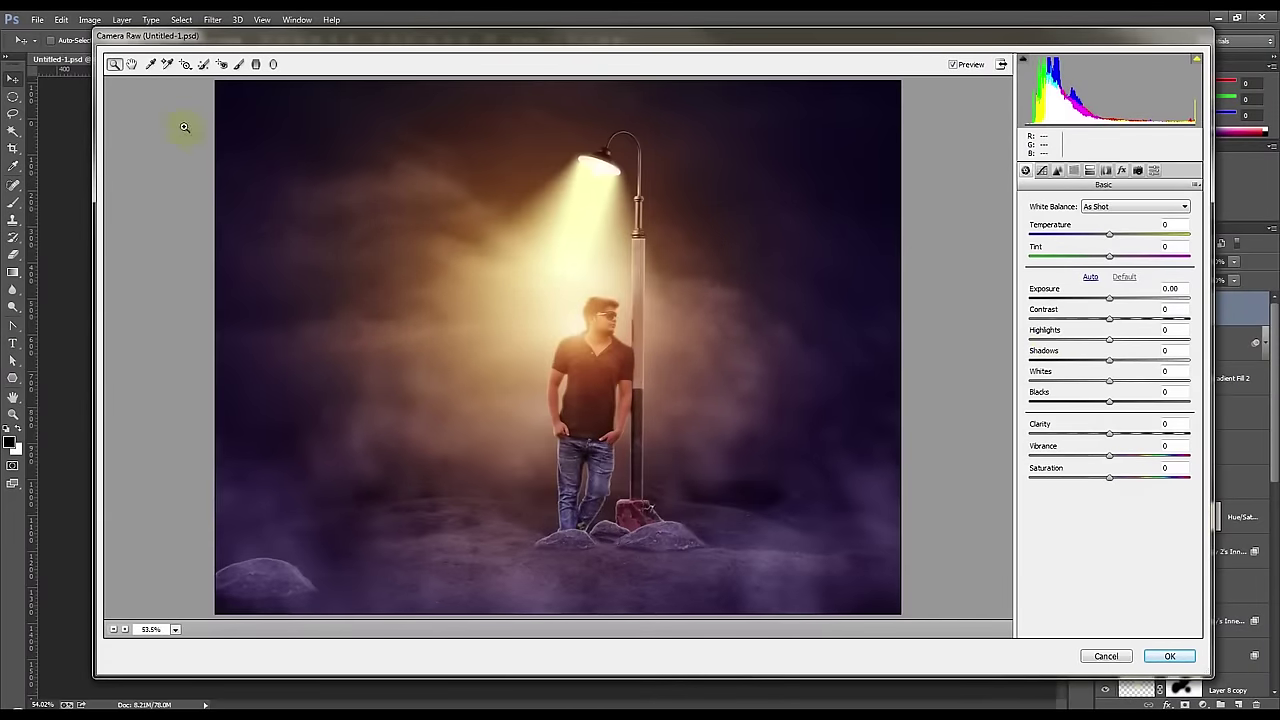
left_click(273, 64)
left_click_drag(564, 325, 676, 421)
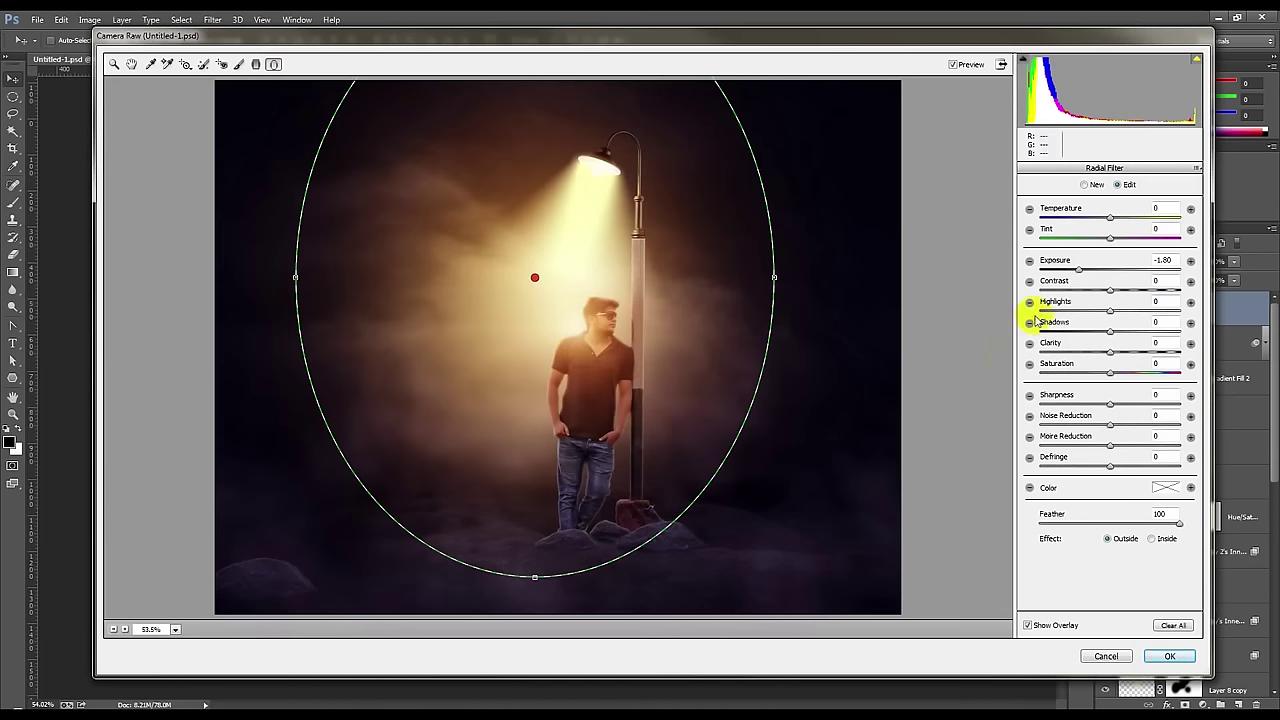
left_click_drag(1085, 276, 1088, 270)
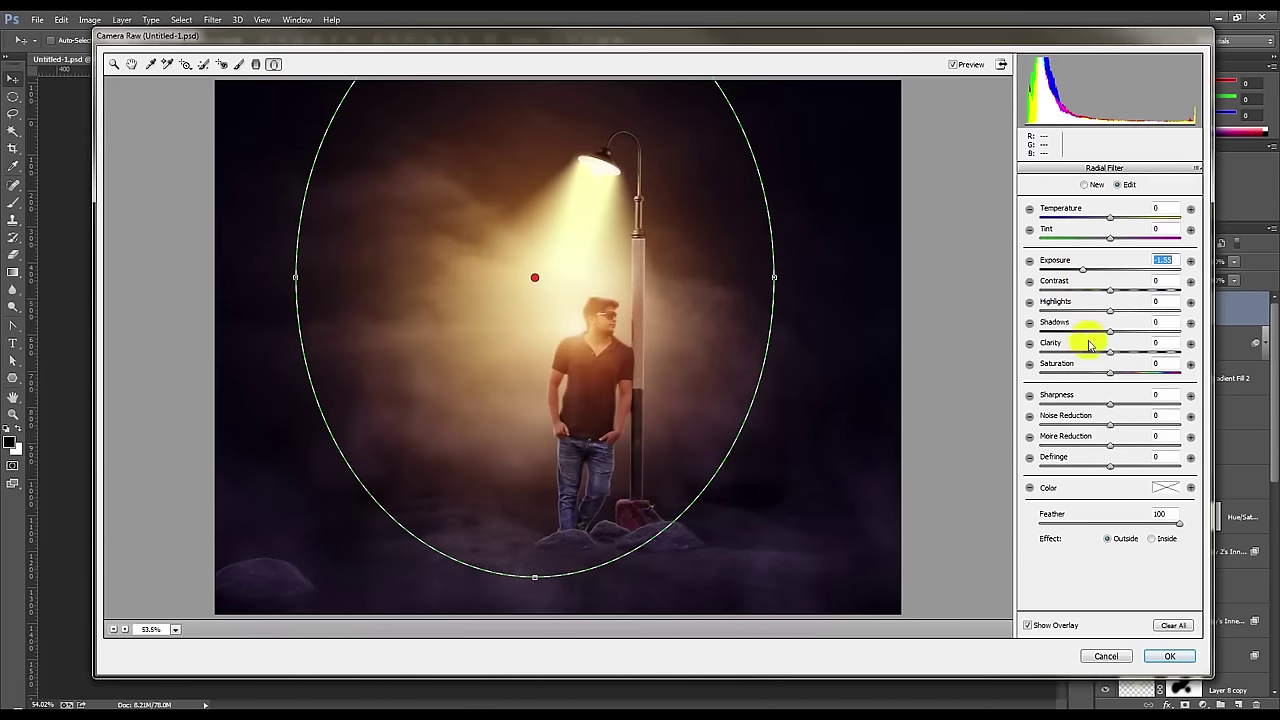
left_click_drag(1109, 406, 1084, 406)
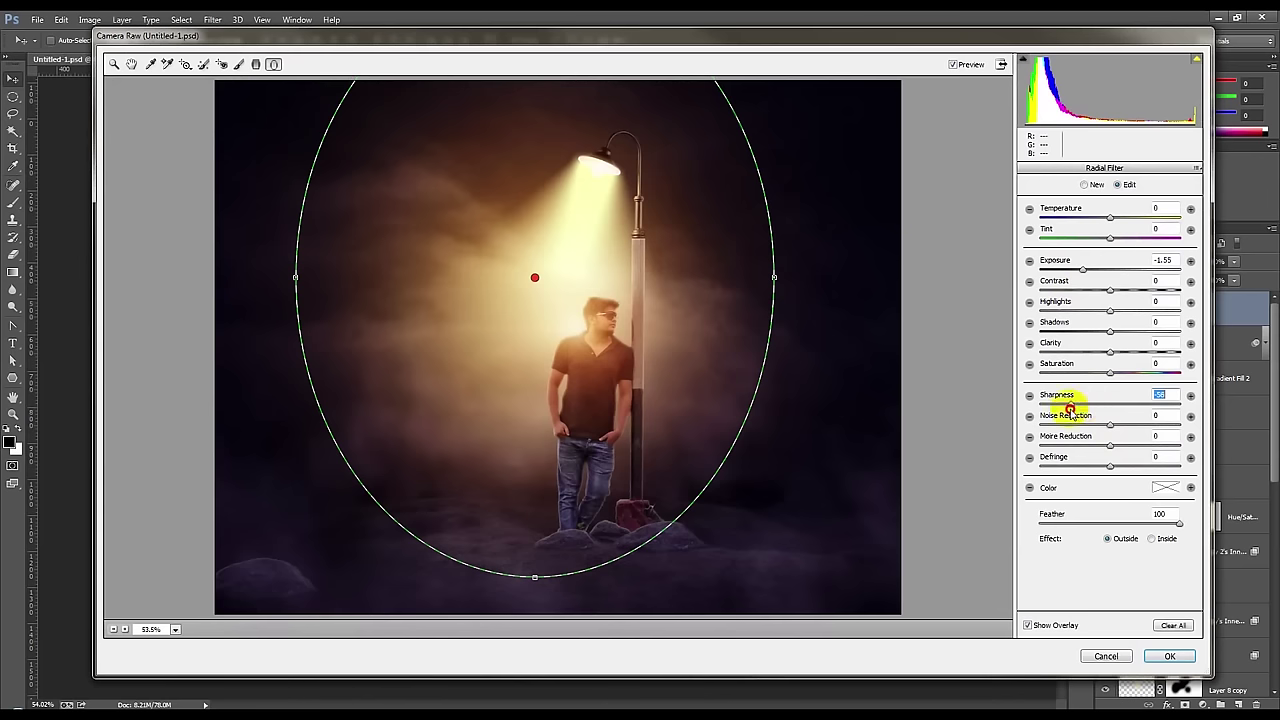
left_click_drag(1110, 352, 1082, 363)
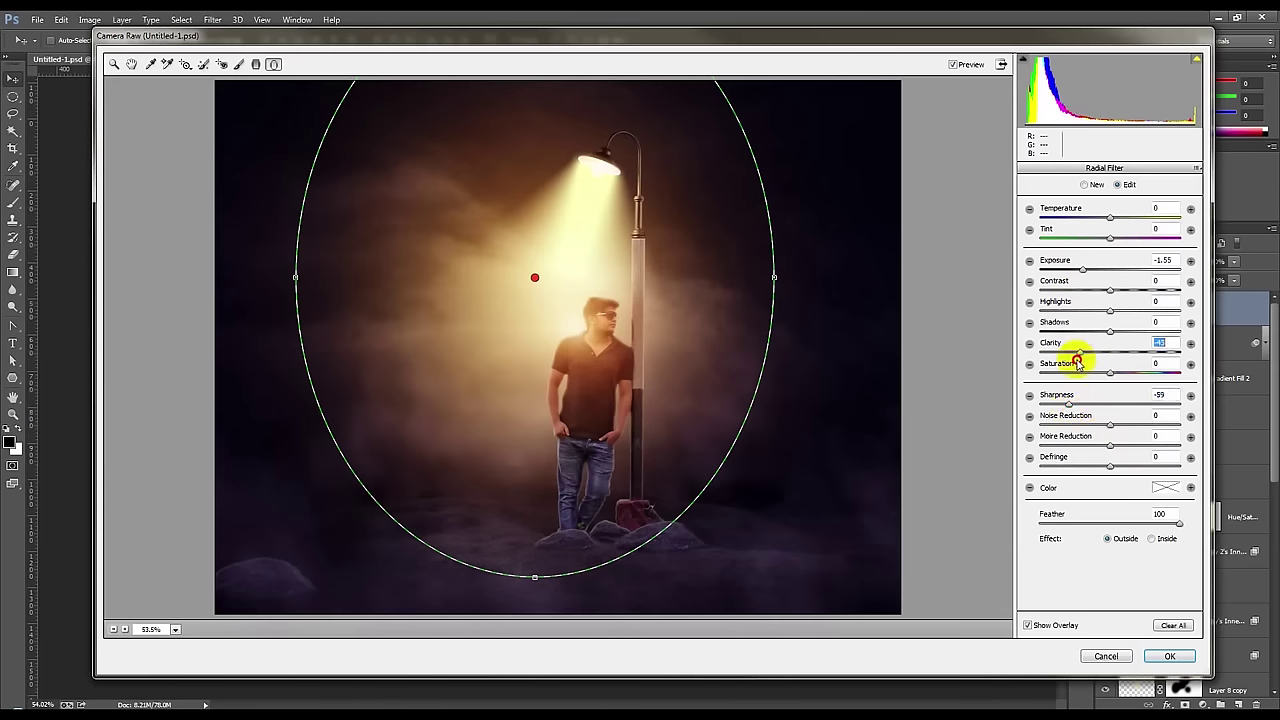
- Move the vignette oval down, widen it, ease the exposure slightly, and apply
left_click_drag(690, 372, 714, 397)
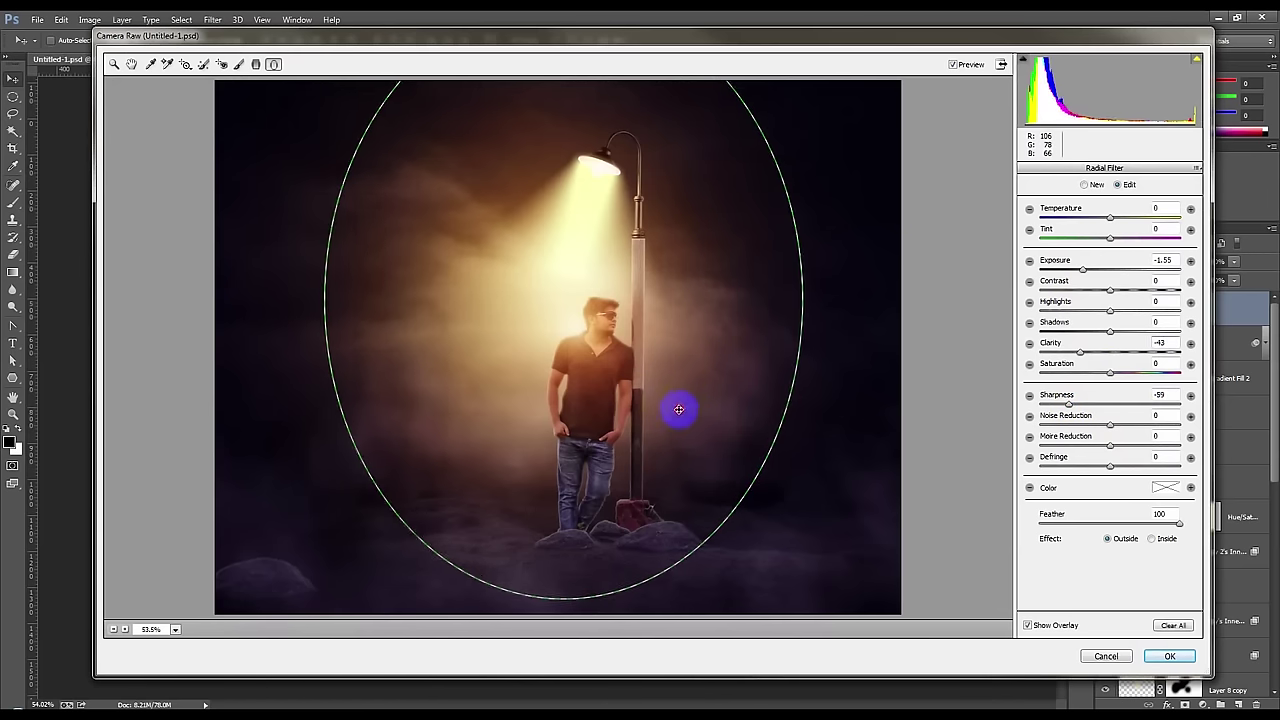
left_click_drag(799, 302, 815, 303)
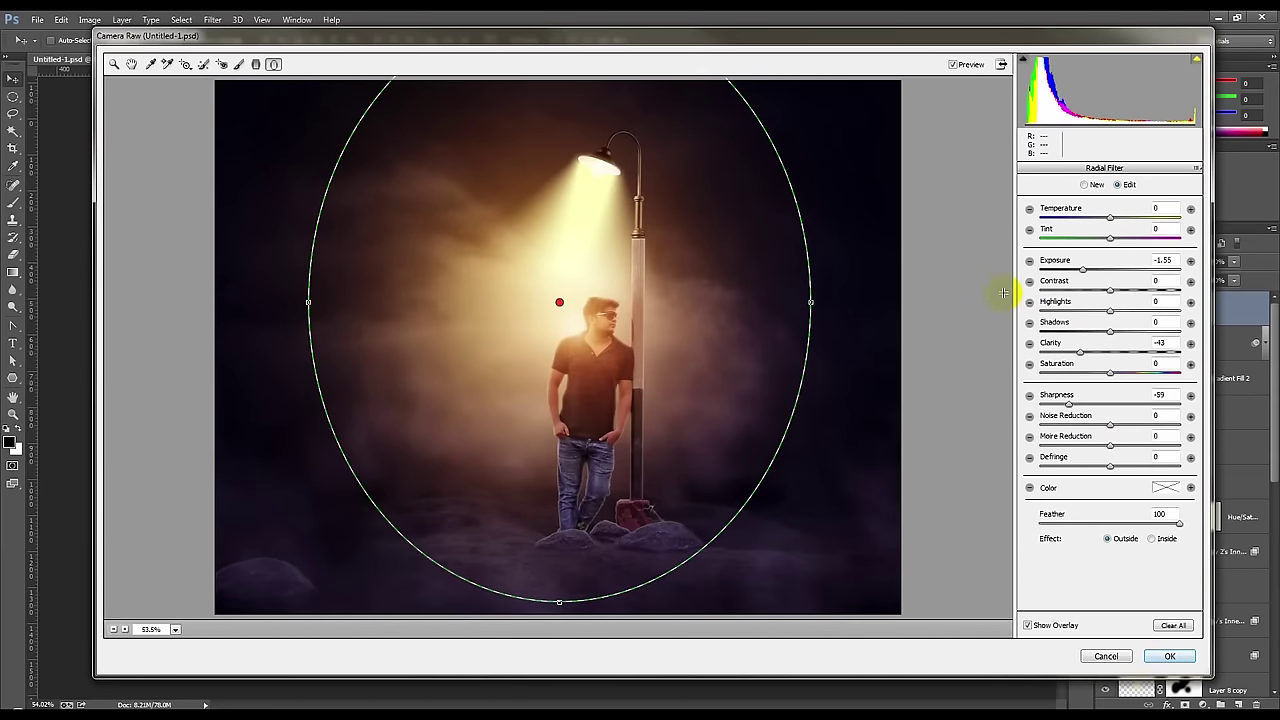
left_click_drag(1090, 269, 1092, 270)
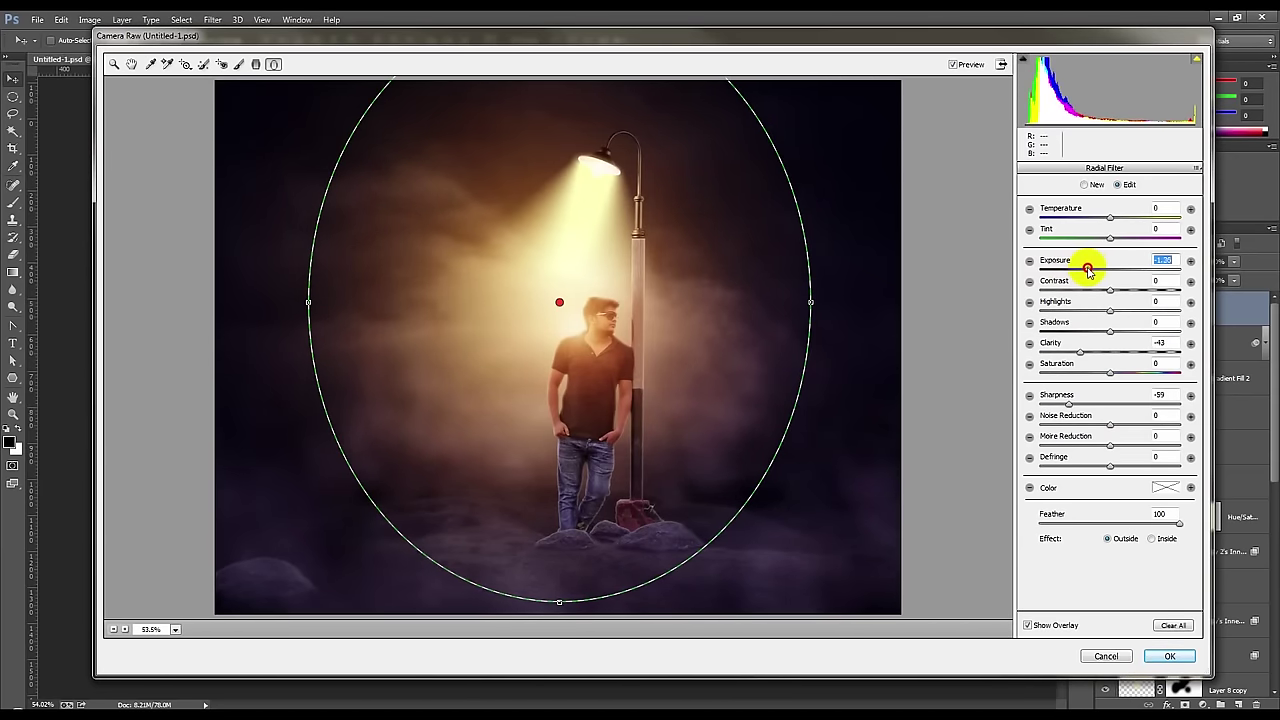
left_click(1170, 656)
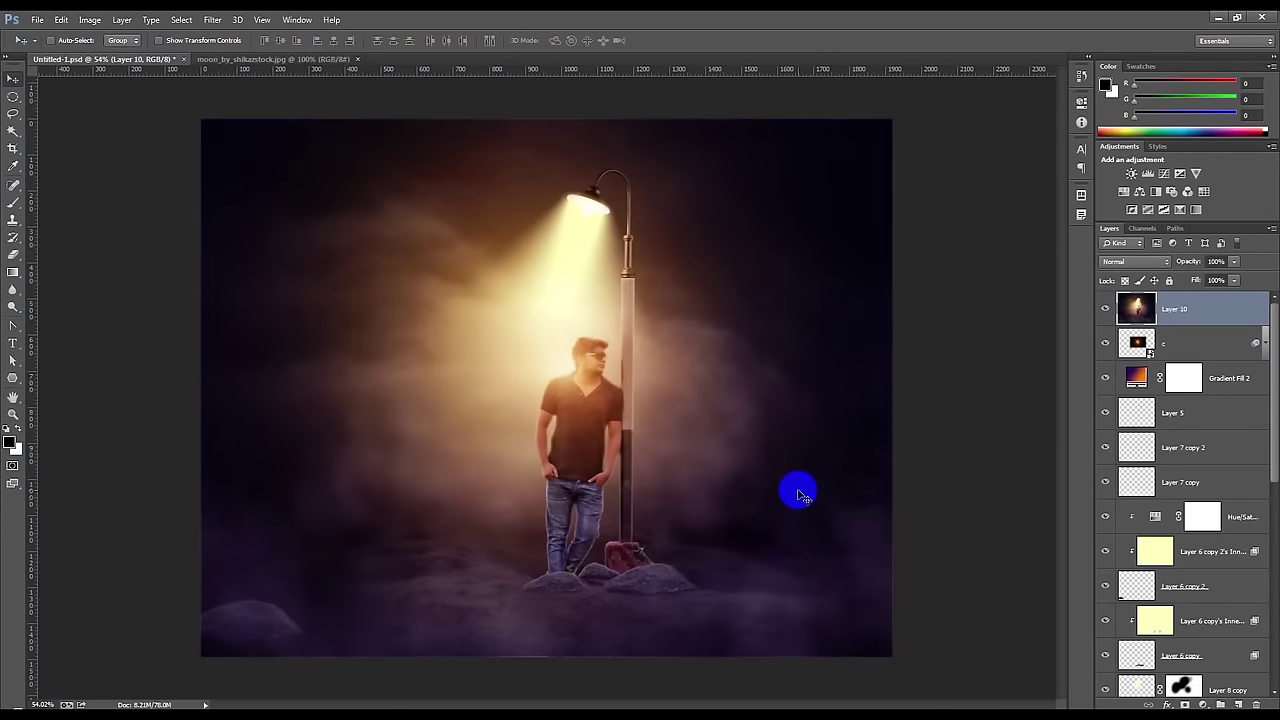
- Launch the Nik Collection Viveza 2 filter on Layer 10
scroll(743, 480, "up", 1, "alt")
scroll(743, 480, "down", 1, "alt")
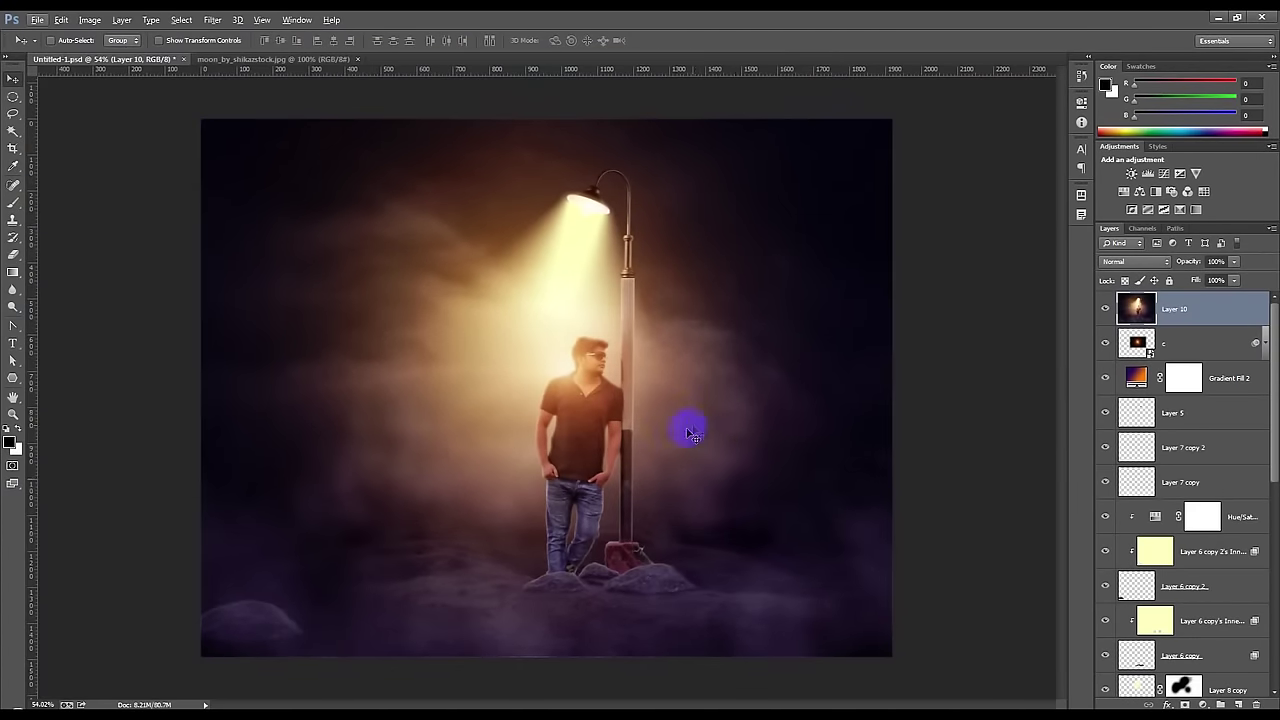
left_click(205, 20)
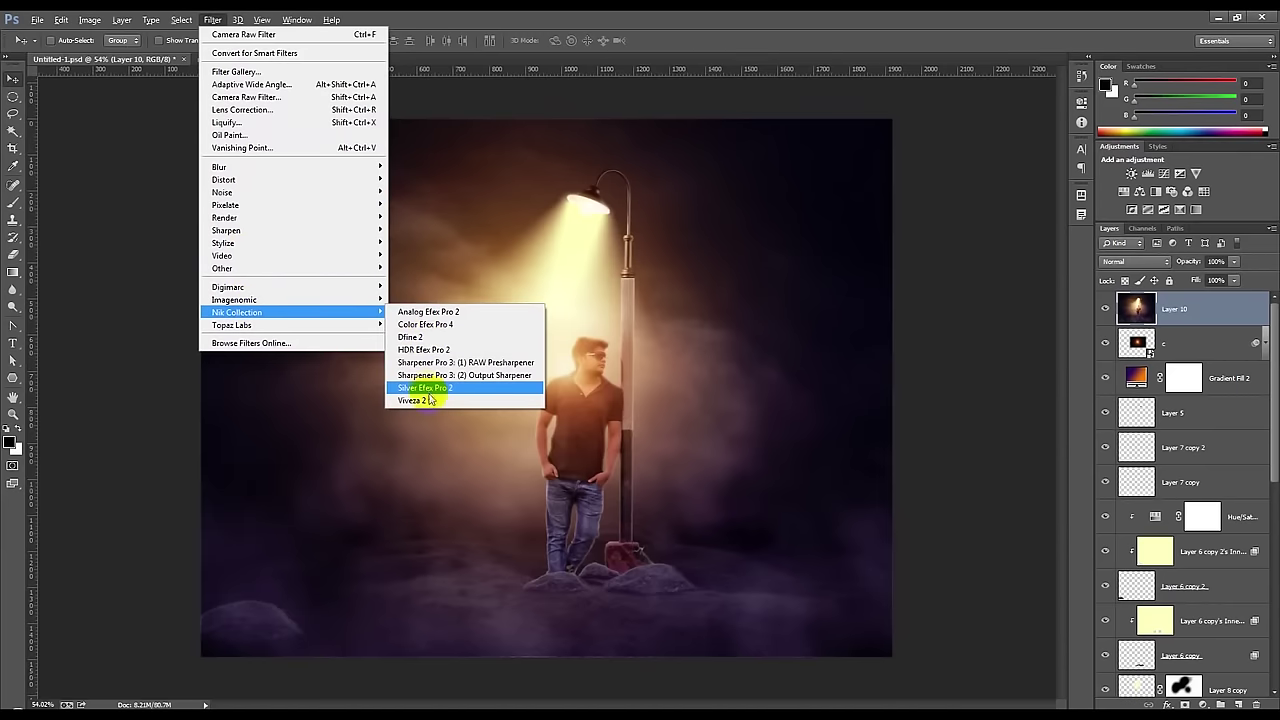
left_click(412, 397)
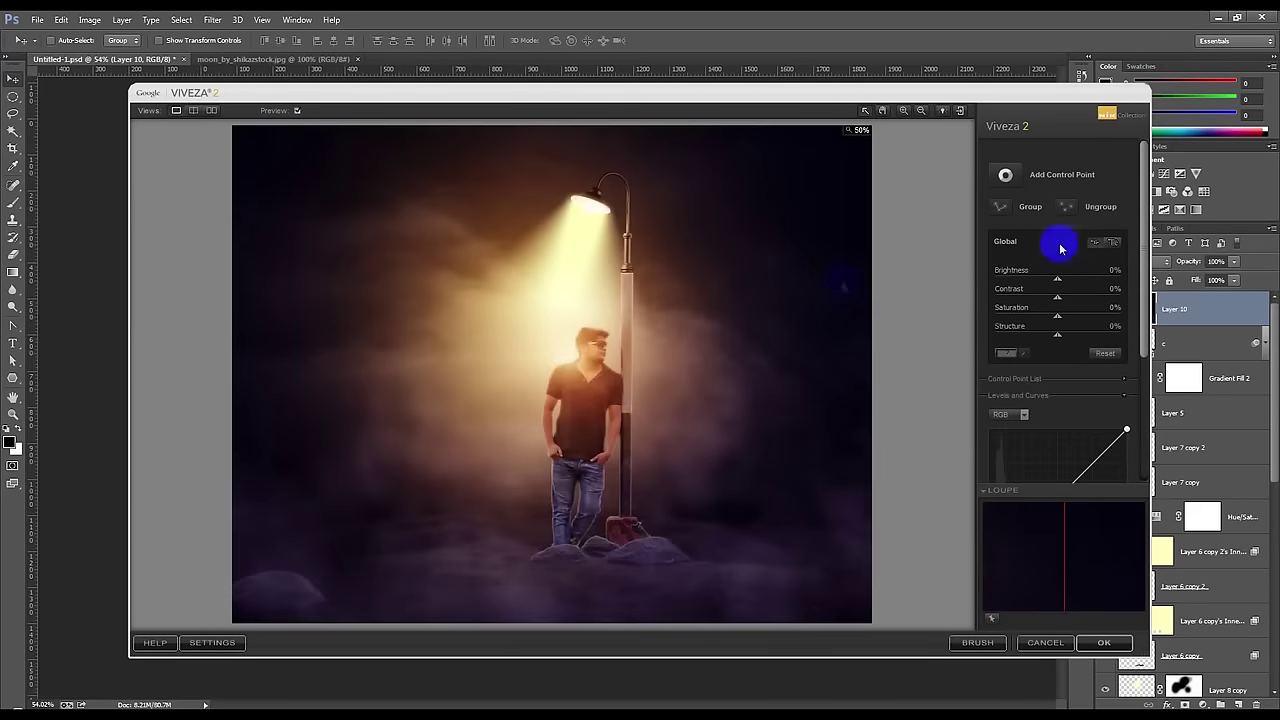
- Apply Viveza 2 with Structure 39%, Saturation 11%, Brightness 3% and Contrast 10% as a new layer
left_click_drag(1057, 332, 1087, 333)
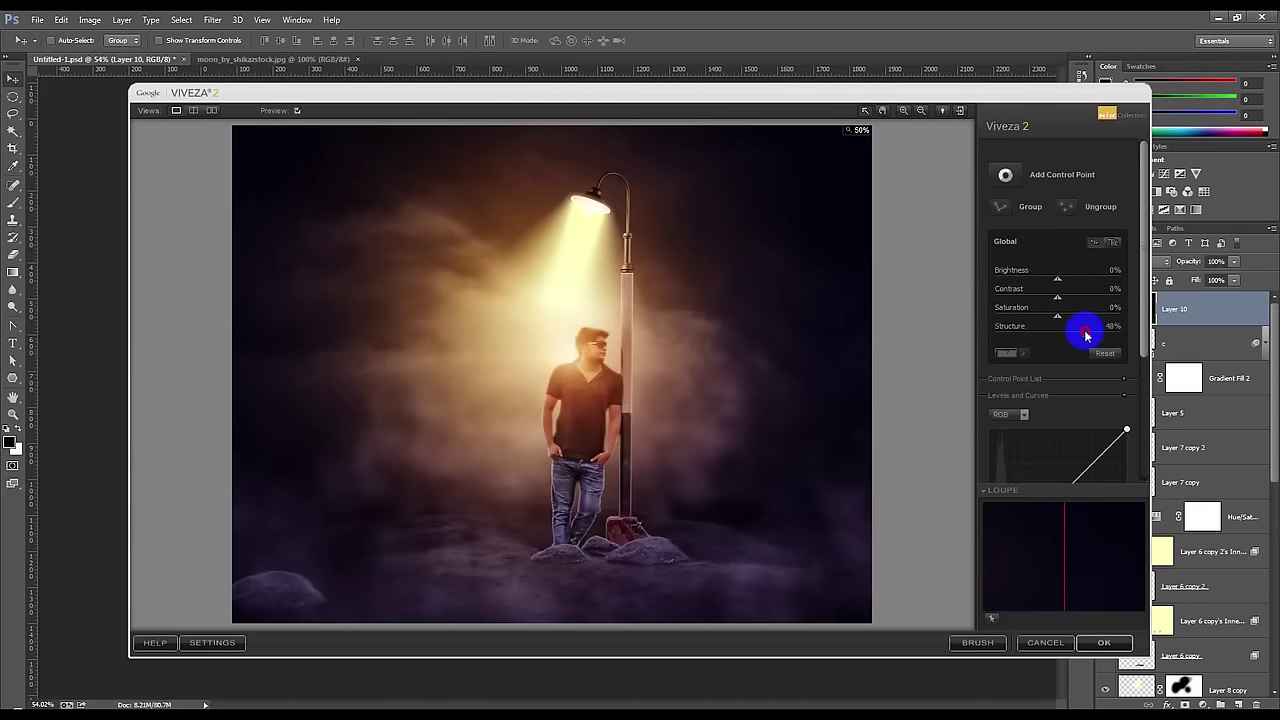
left_click_drag(1058, 316, 1073, 318)
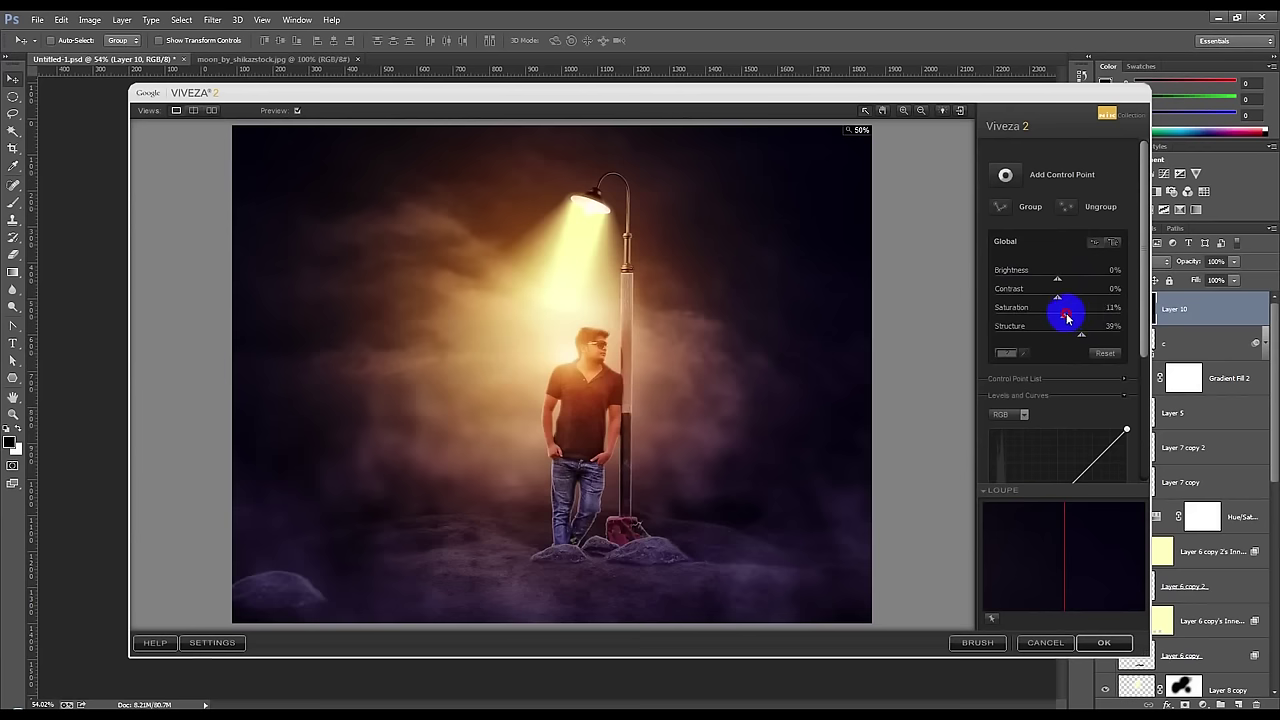
left_click_drag(1067, 317, 1064, 316)
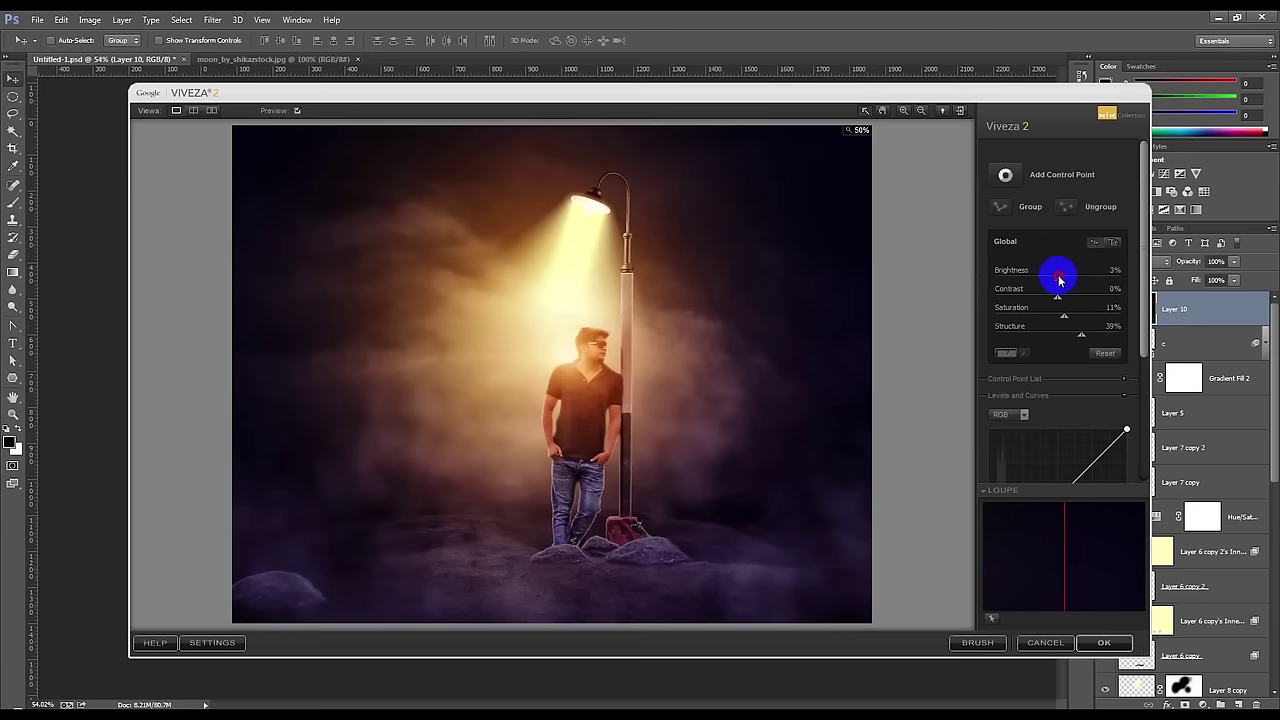
left_click_drag(1056, 296, 1064, 299)
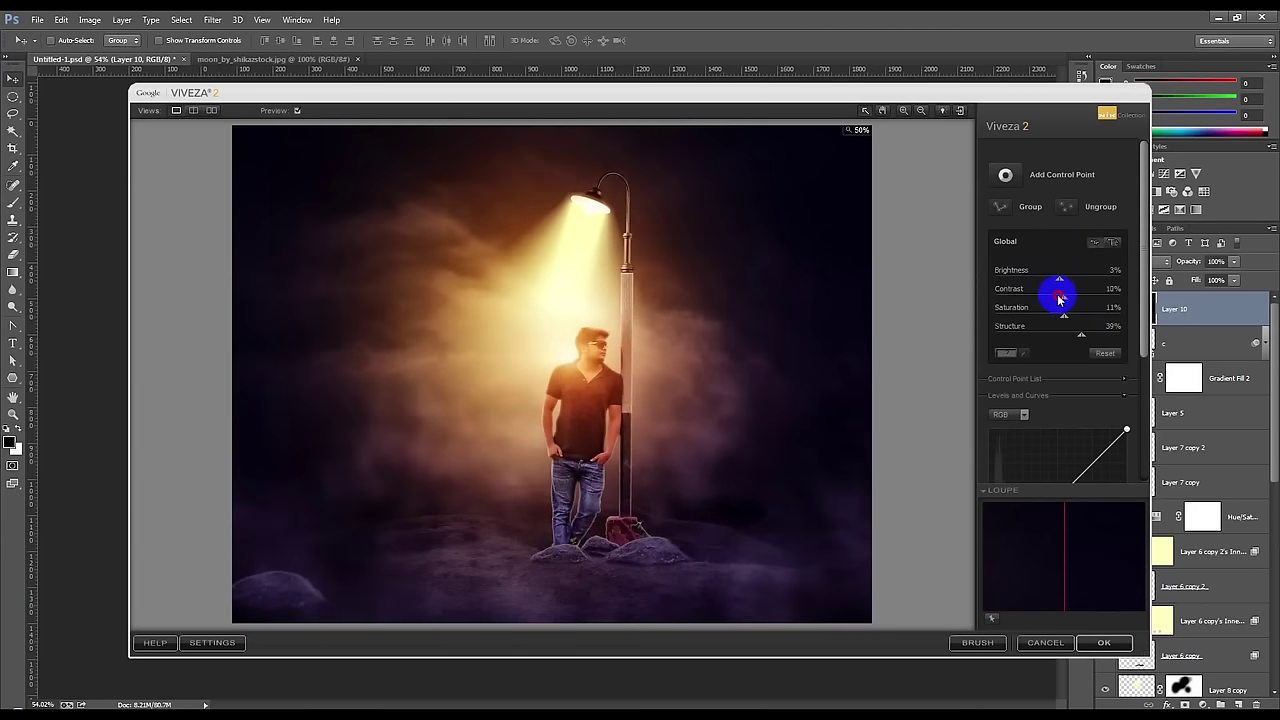
left_click(1104, 643)
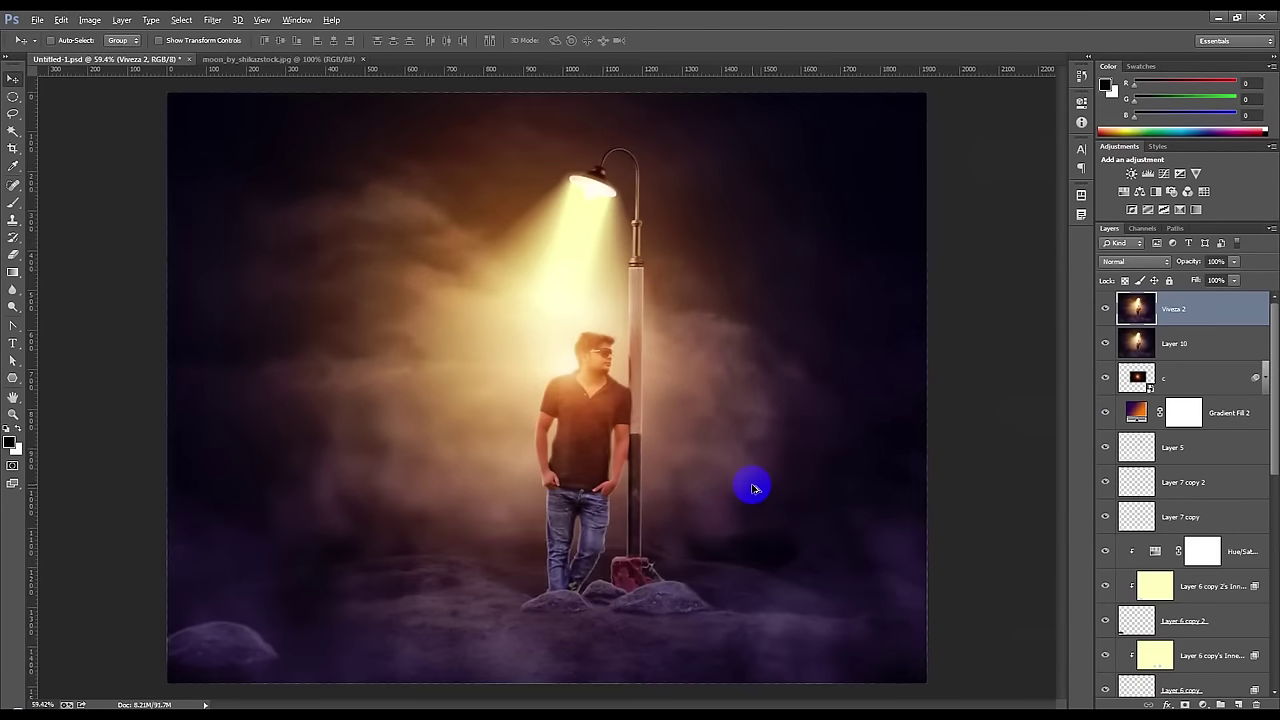
- Try a crop pulling in the left edge, commit it, then undo it
key("alt")
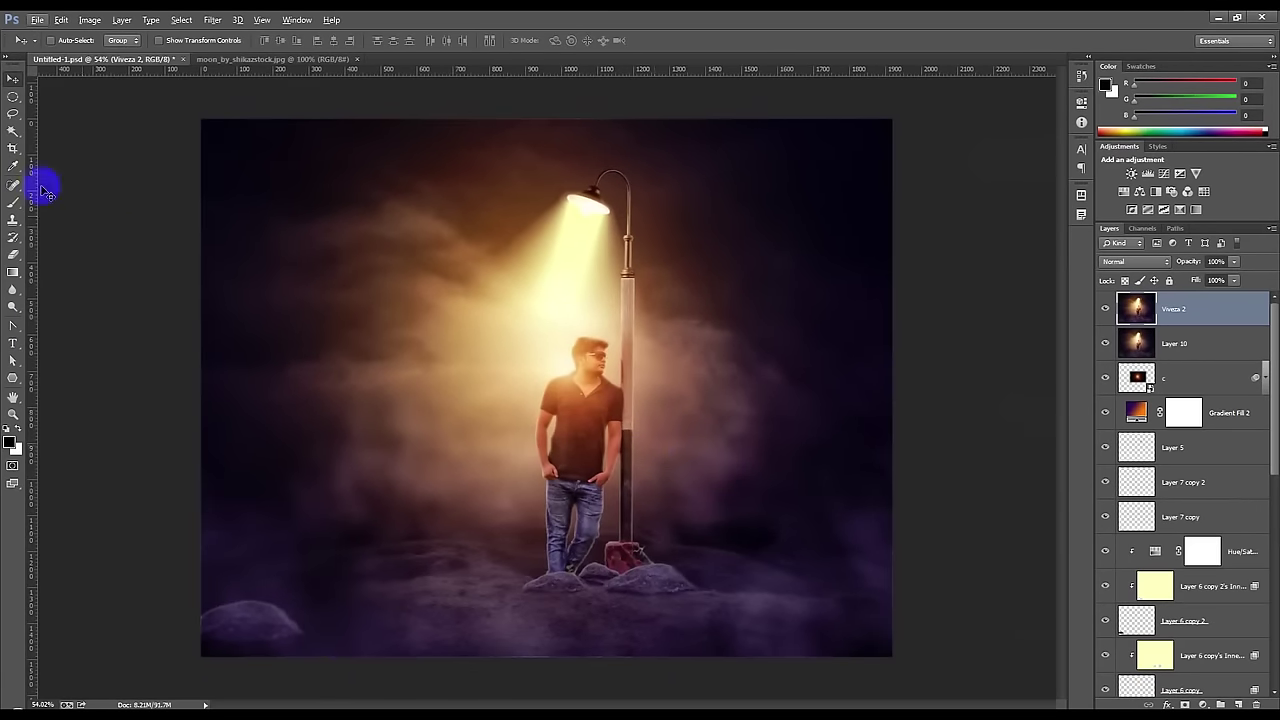
left_click(13, 148)
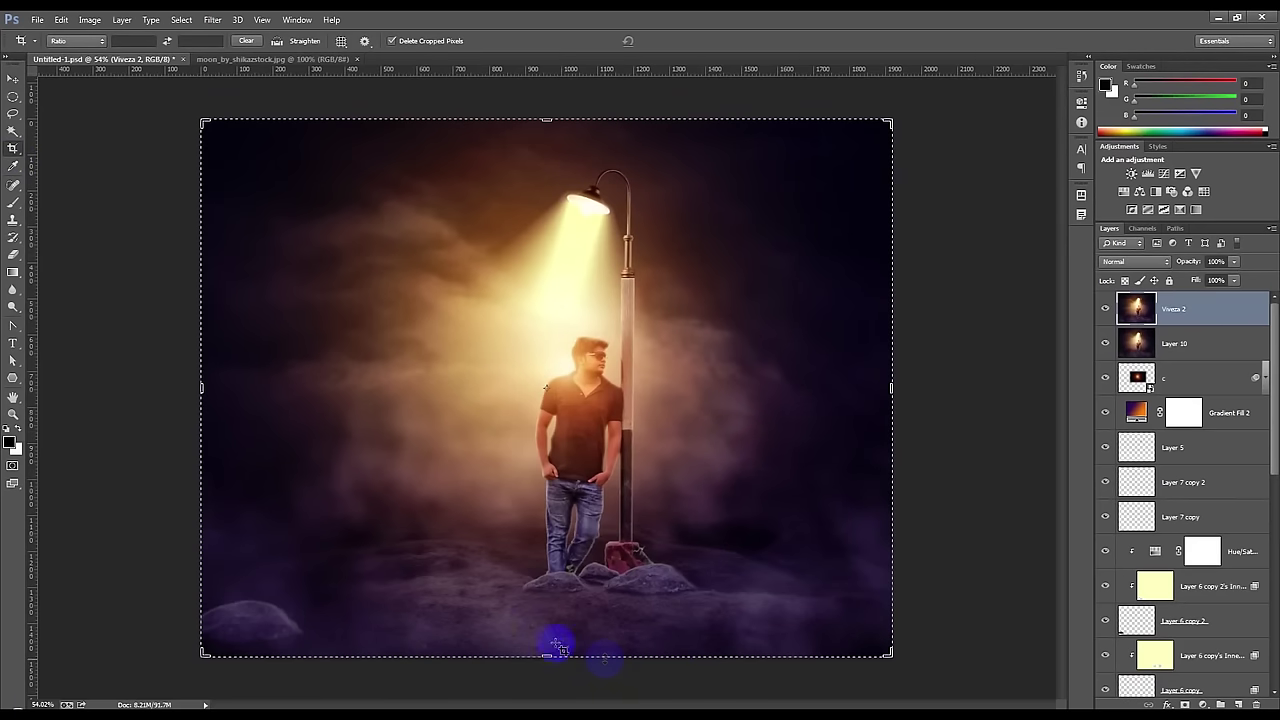
left_click_drag(201, 387, 222, 387)
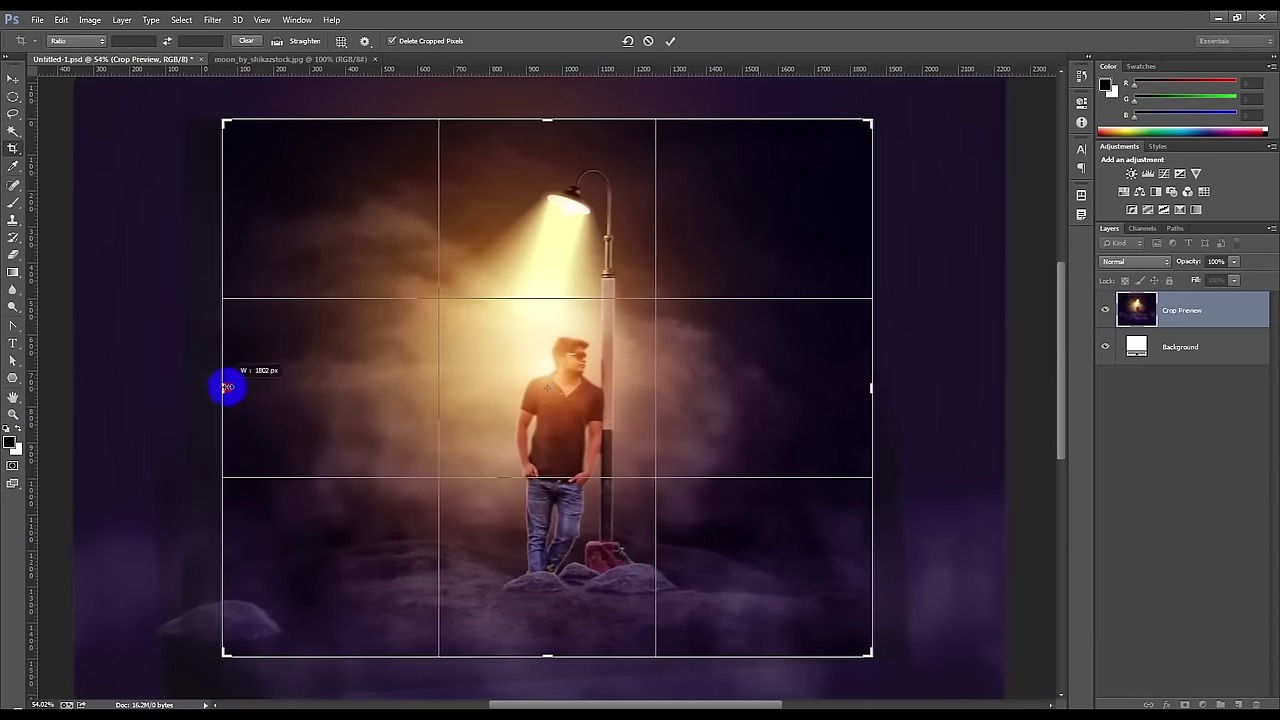
left_click_drag(222, 387, 231, 387)
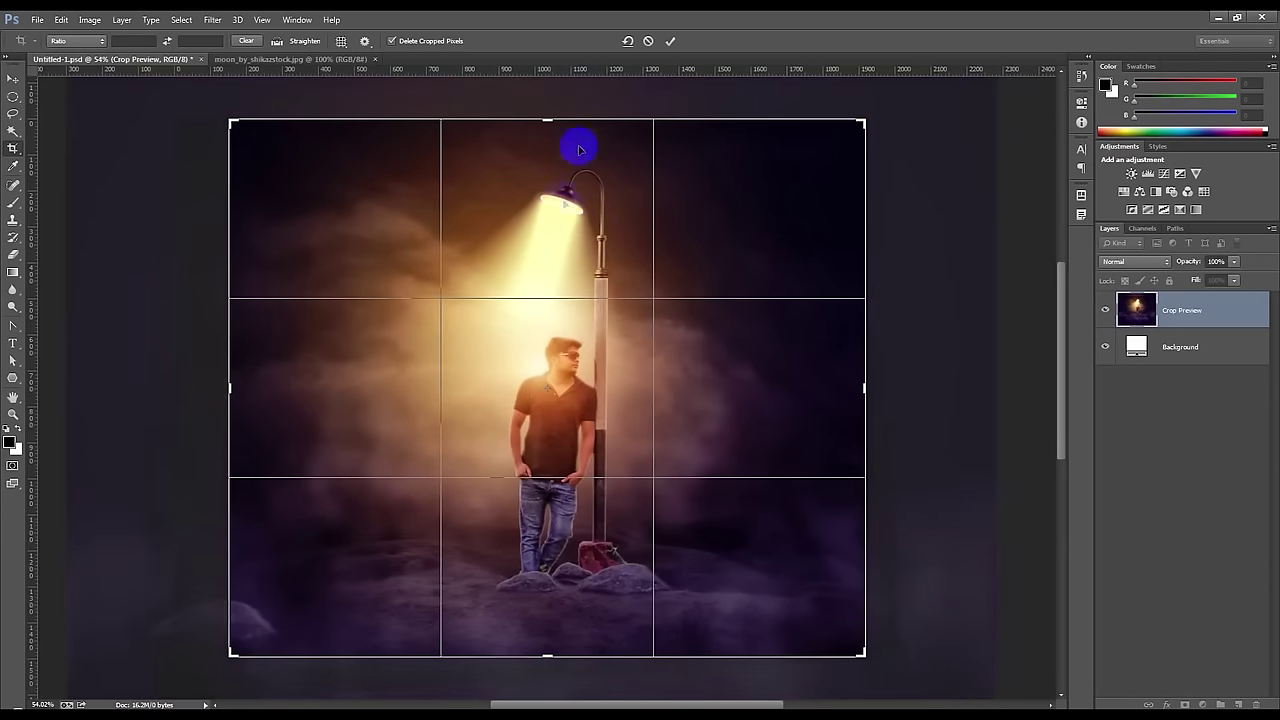
left_click(670, 41)
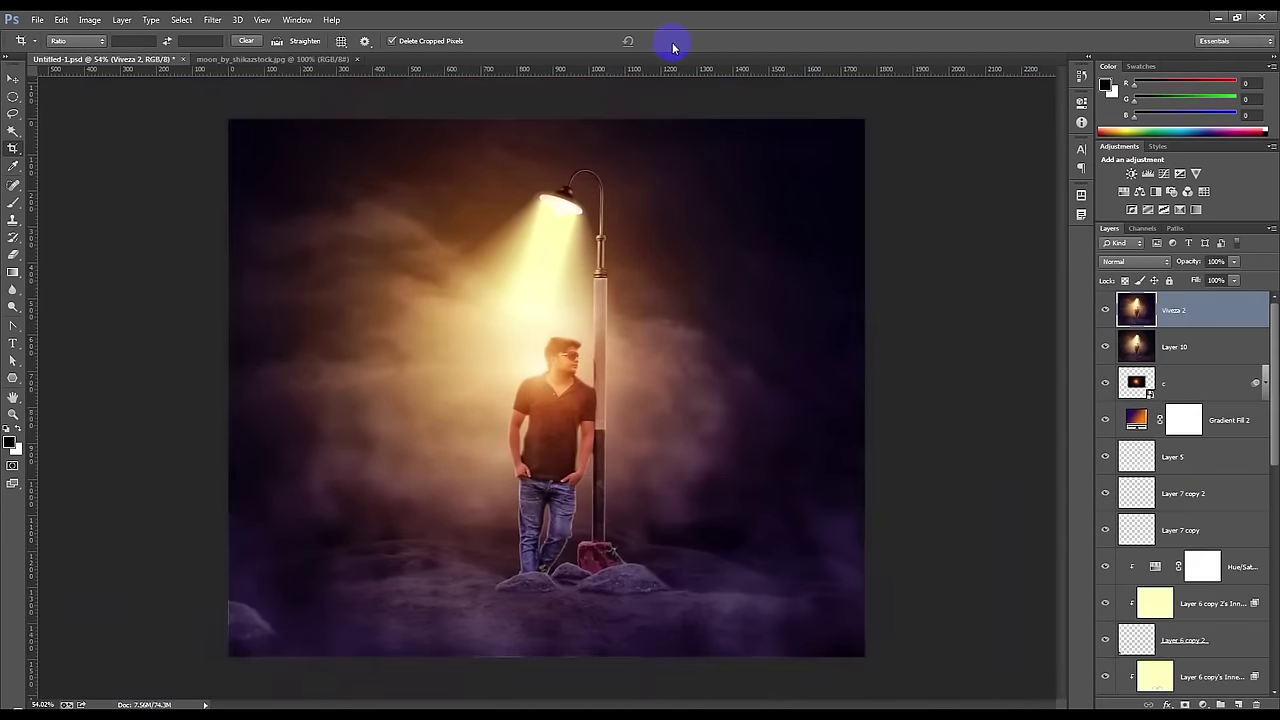
key("ctrl+z")
- Re-crop the full image, trimming a little off the bottom and top, and commit
left_click(602, 657)
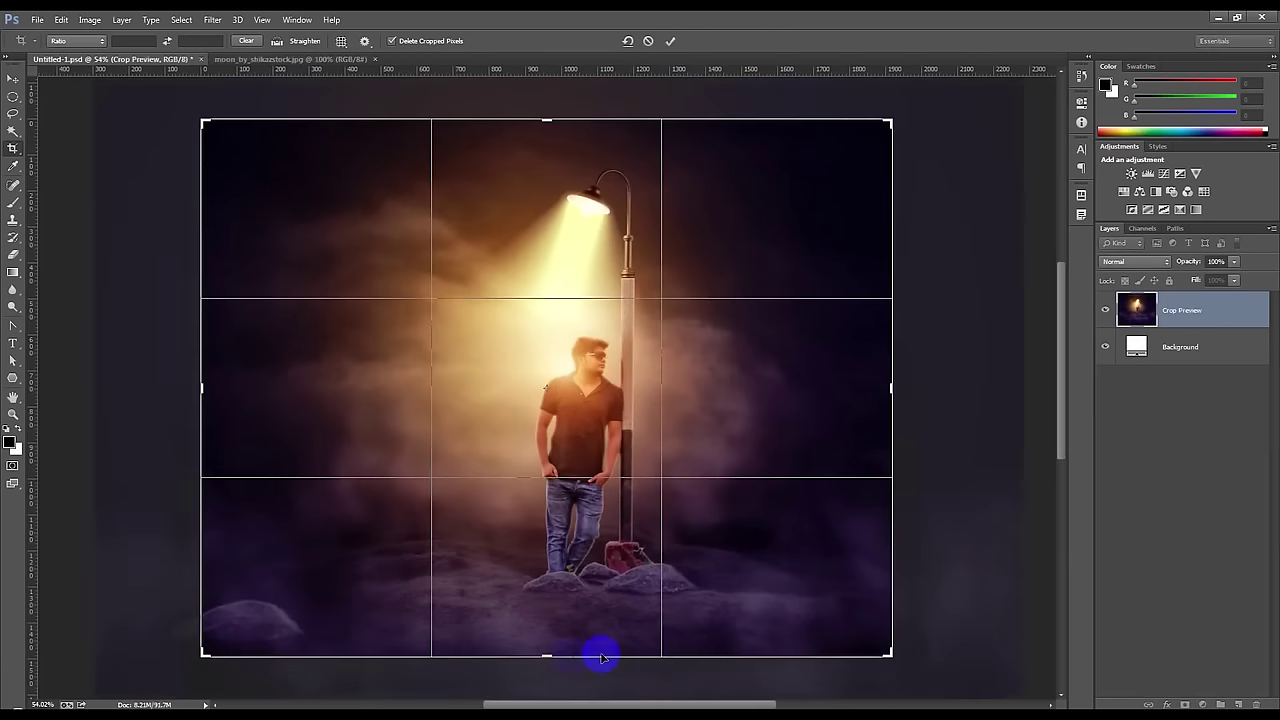
left_click_drag(551, 655, 557, 648)
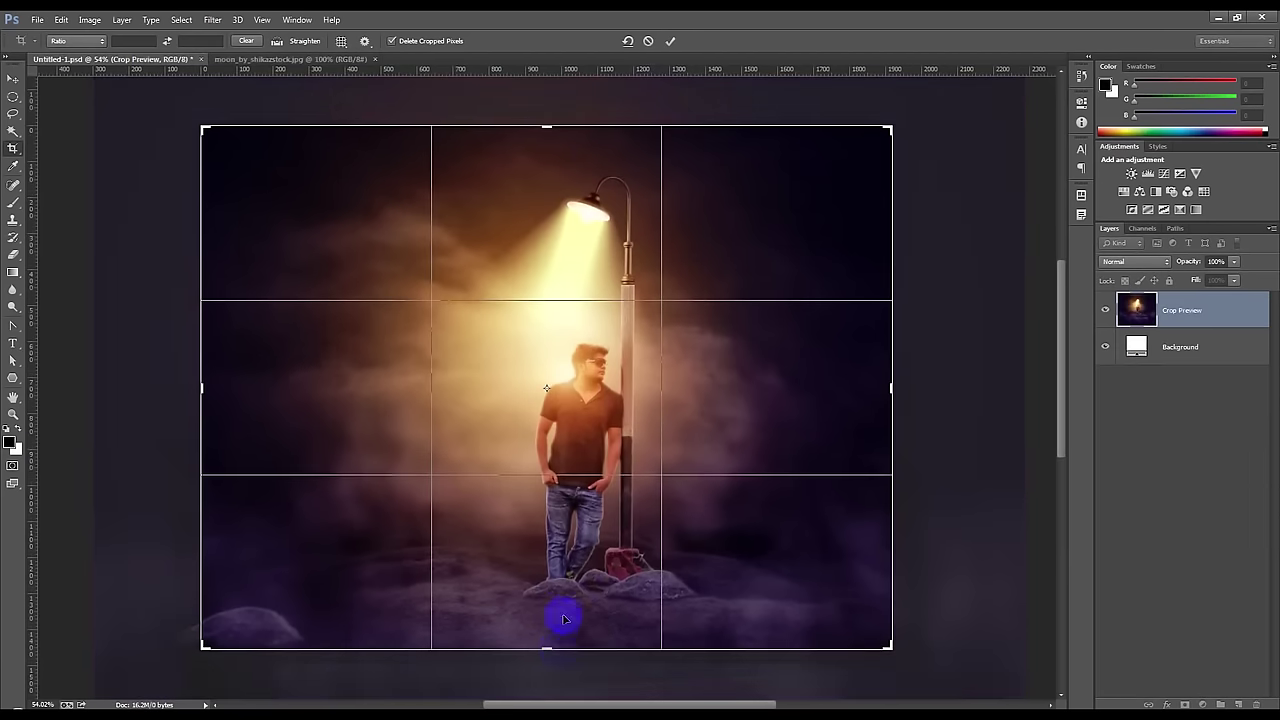
left_click_drag(604, 124, 596, 142)
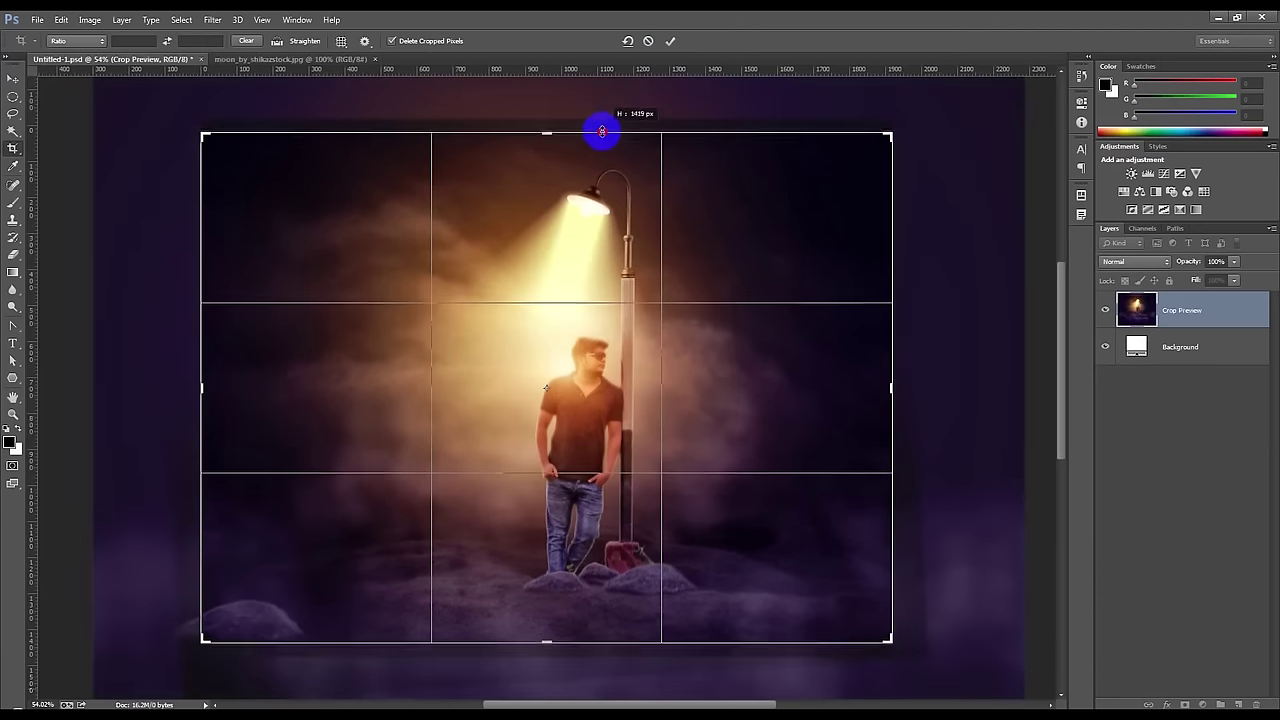
left_click(670, 44)
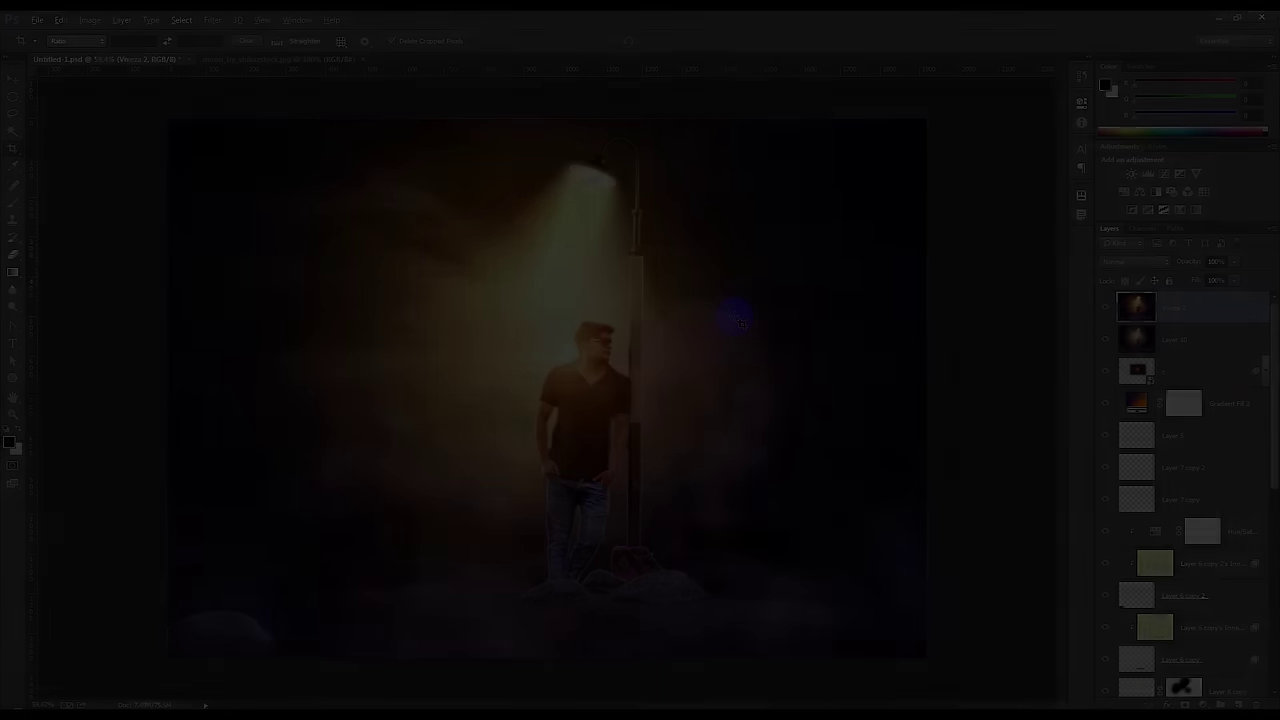